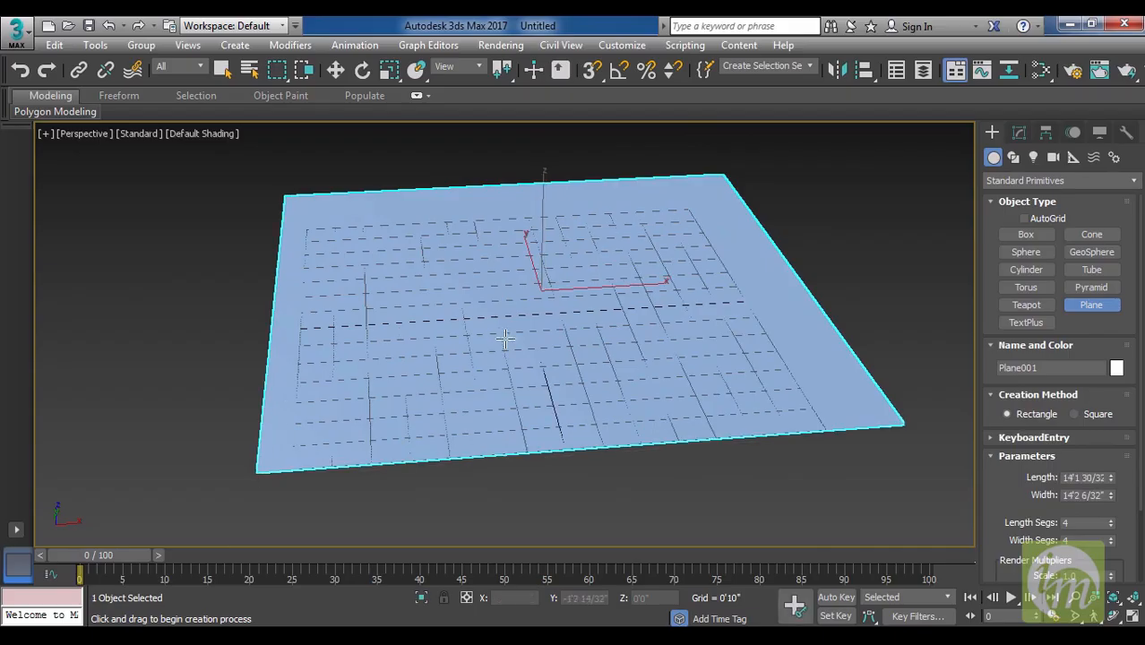
Set the plane's length and width to 64'0" each.
{"action": "left_click", "coordinate": [1024, 134]}
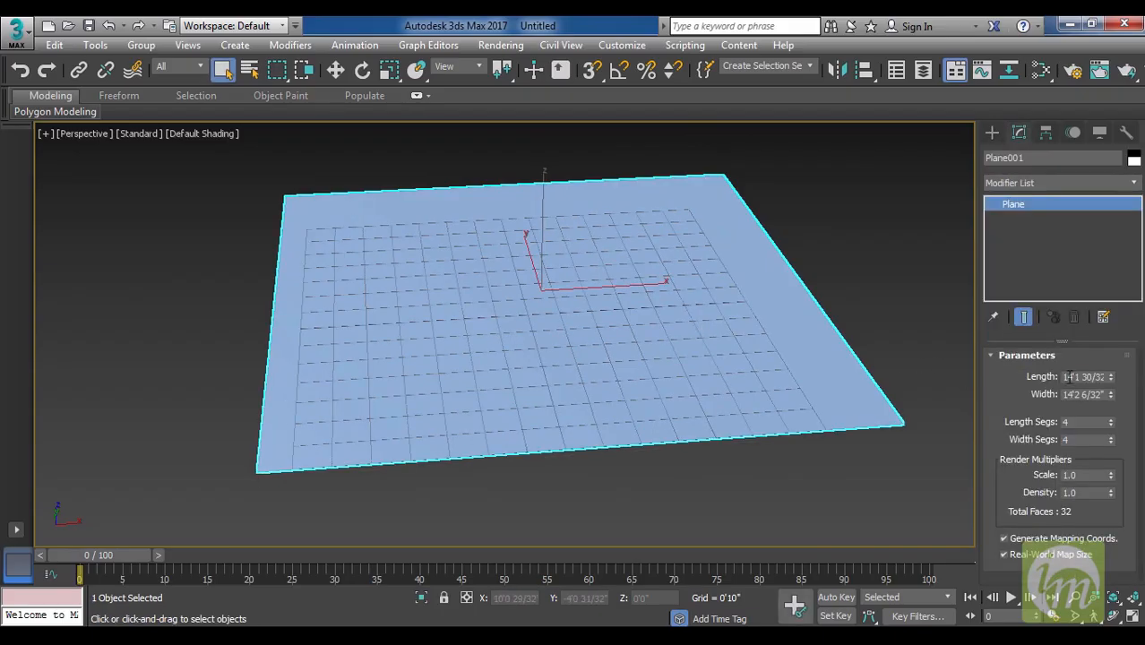
{"action": "left_click_drag", "start_coordinate": [1063, 378], "coordinate": [1108, 378]}
{"action": "type", "text": "64"}
{"action": "key", "text": "Return"}
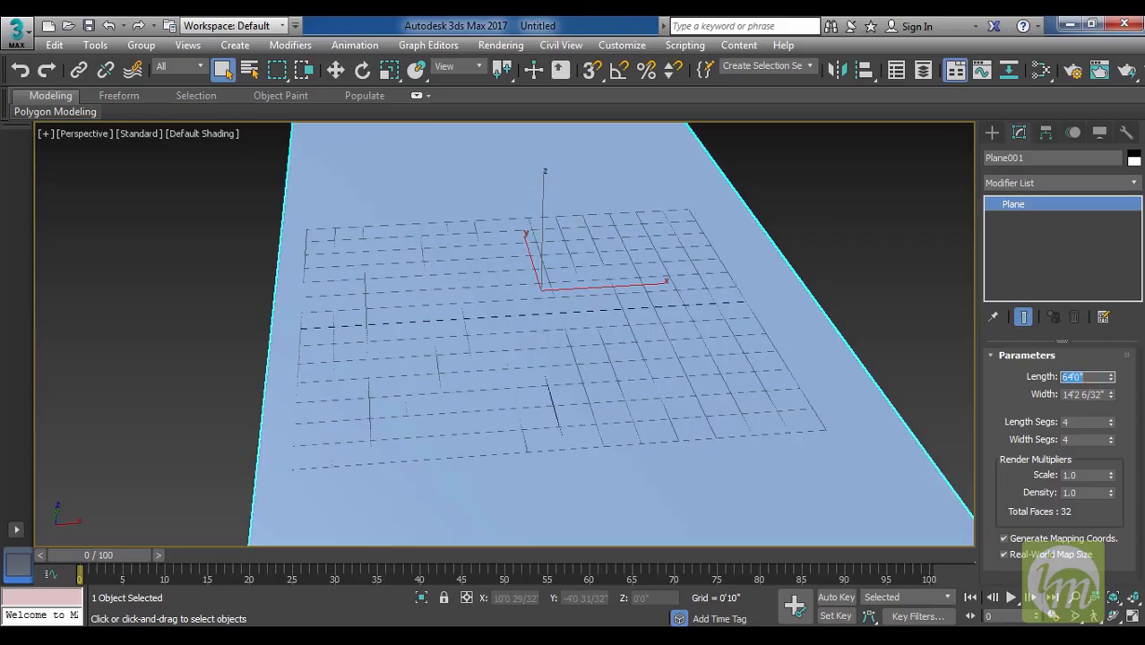
{"action": "key", "text": "Tab"}
{"action": "type", "text": "6"}
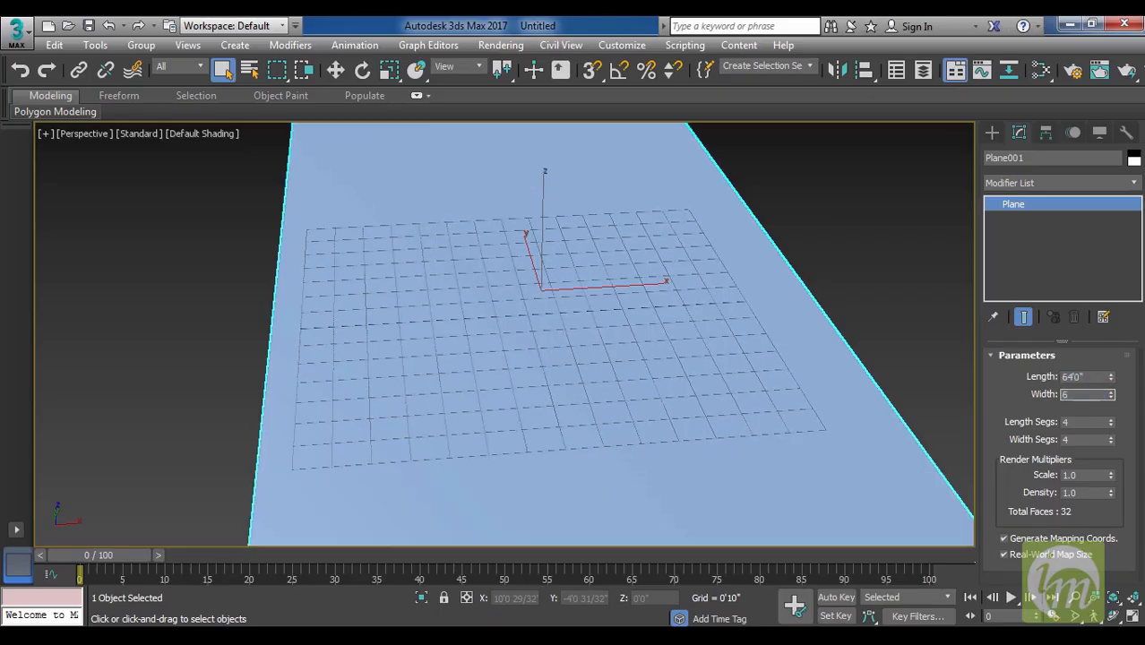
{"action": "type", "text": "4"}
{"action": "key", "text": "Return"}
{"action": "scroll", "coordinate": [726, 318], "scroll_direction": "down", "scroll_amount": 5}
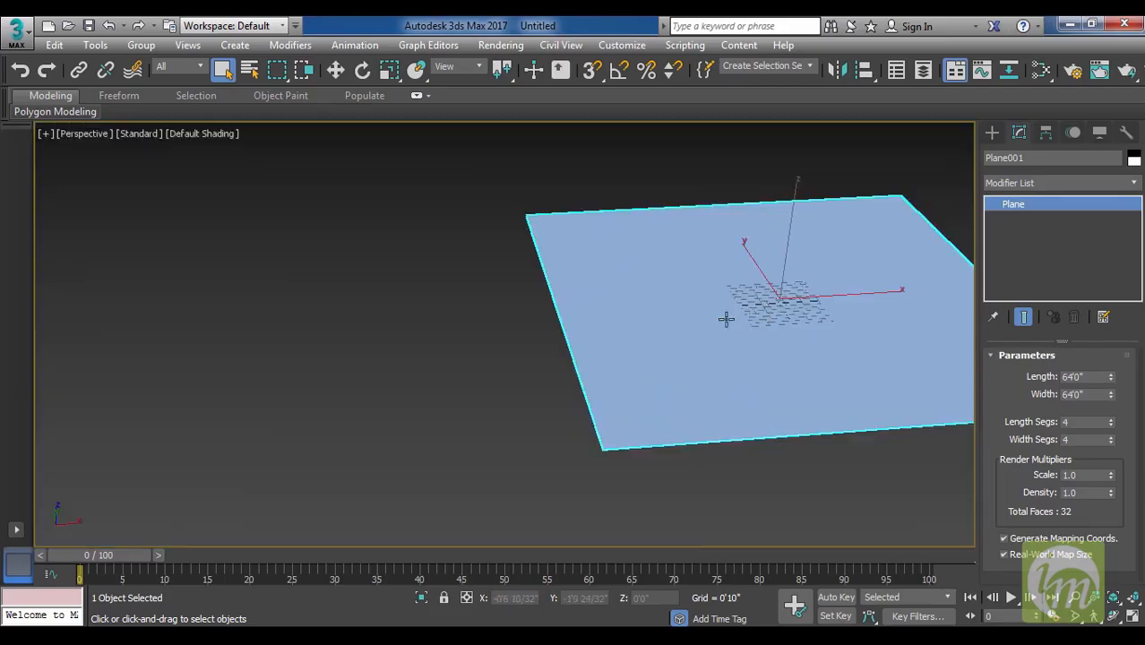
{"action": "mouse_move", "coordinate": [674, 341]}
{"action": "middle_mouse_down", "text": "alt"}
{"action": "mouse_move", "coordinate": [801, 320]}
{"action": "mouse_move", "coordinate": [716, 363]}
{"action": "mouse_move", "coordinate": [654, 349]}
{"action": "middle_mouse_up", "text": "alt"}
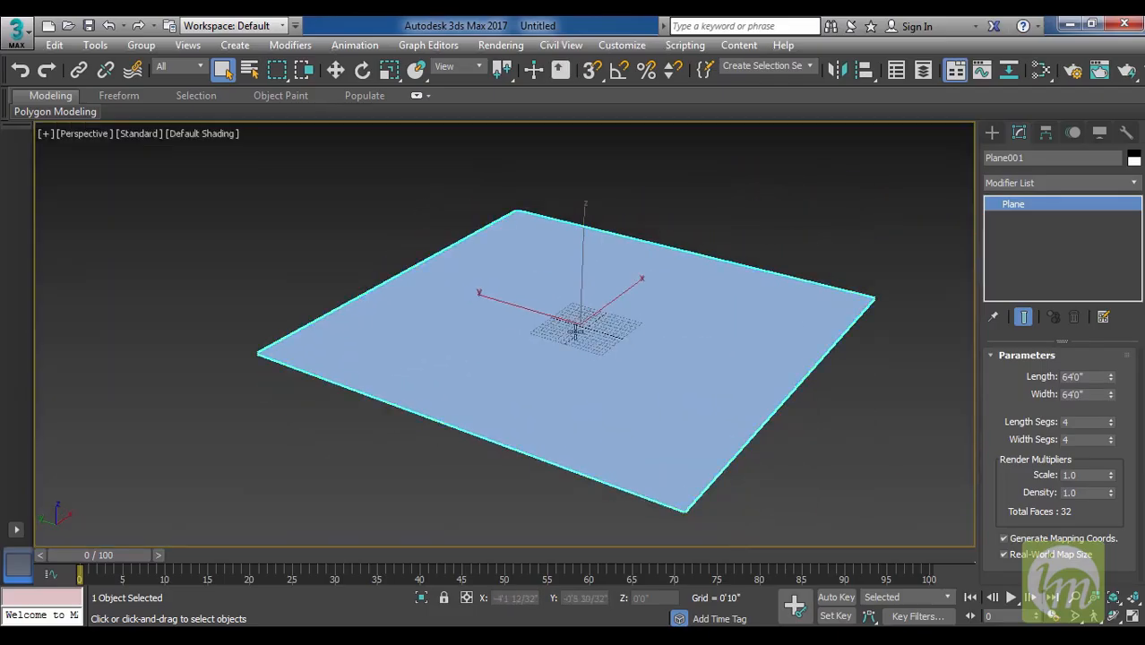
{"action": "right_click", "coordinate": [593, 341]}
{"action": "left_click", "coordinate": [563, 333]}
Set the home grid's perspective view extent to 40 in the grid and snap settings.
{"action": "left_click", "coordinate": [622, 45]}
{"action": "left_click", "coordinate": [622, 45]}
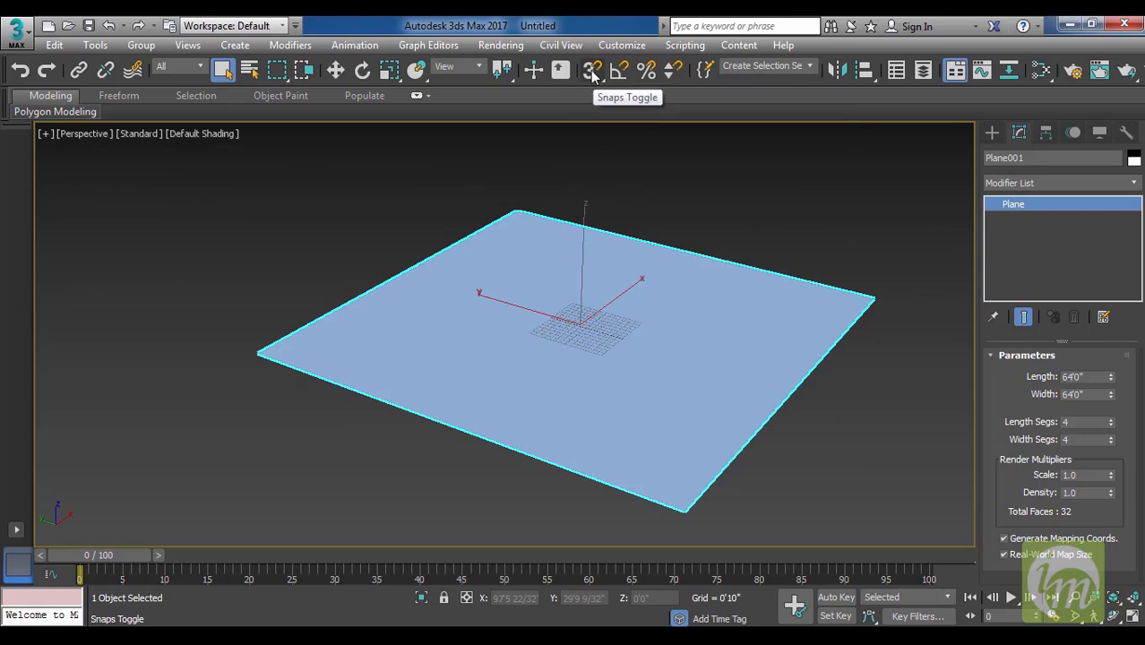
{"action": "right_click", "coordinate": [592, 72]}
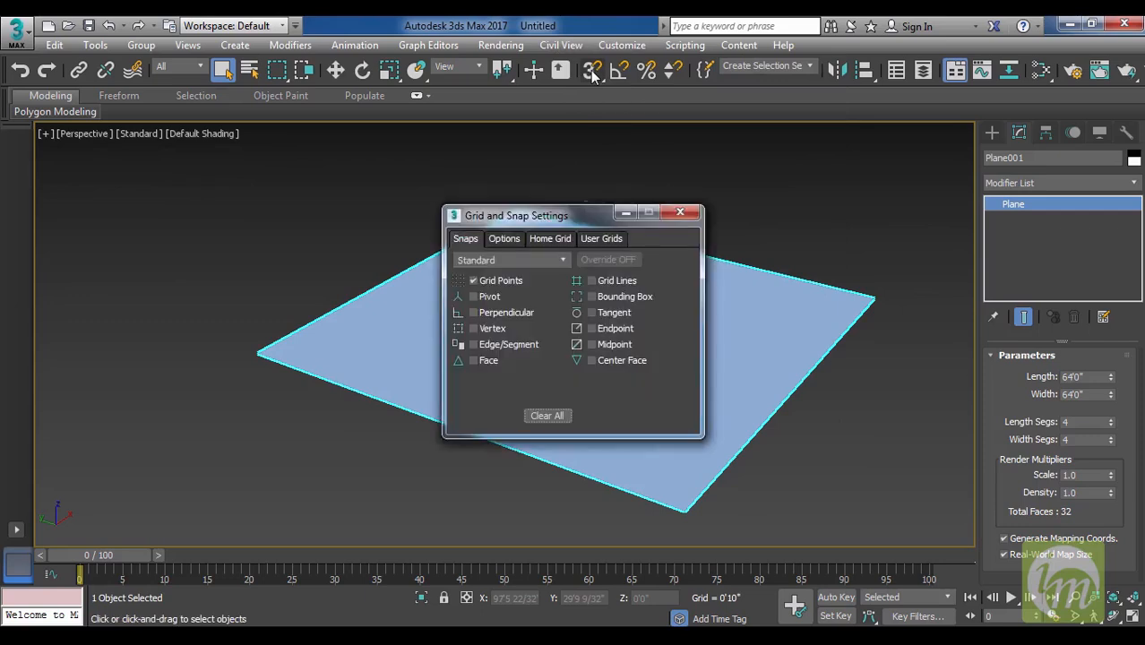
{"action": "left_click", "coordinate": [549, 240]}
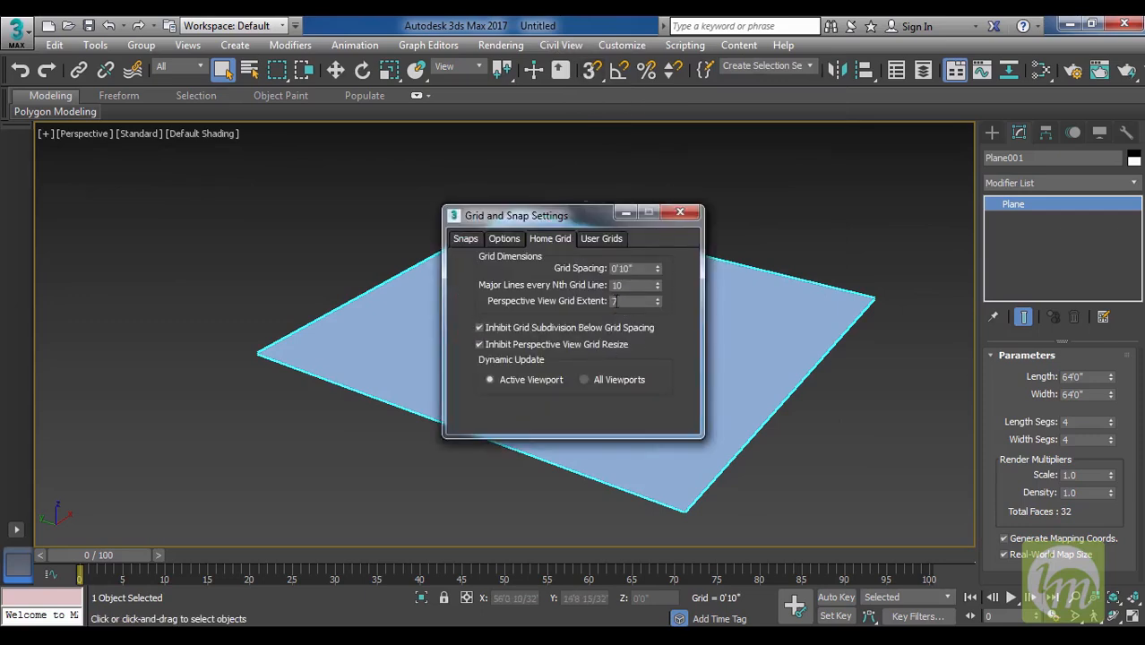
{"action": "left_click", "coordinate": [632, 303]}
{"action": "type", "text": "30"}
{"action": "key", "text": "Return"}
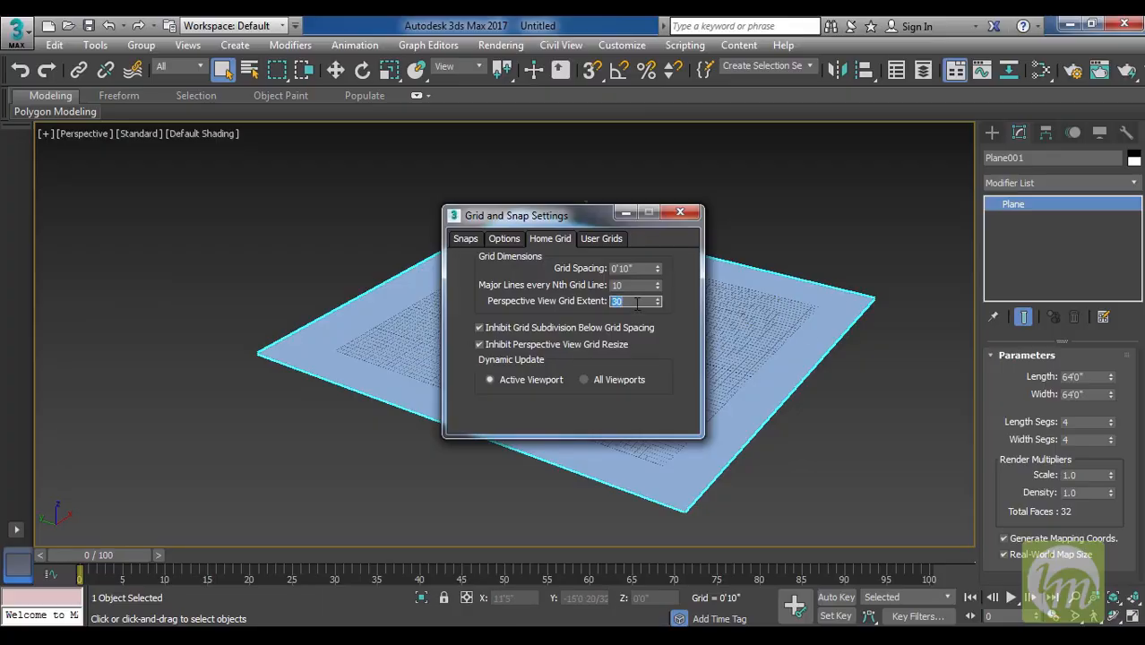
{"action": "type", "text": "40"}
{"action": "key", "text": "Return"}
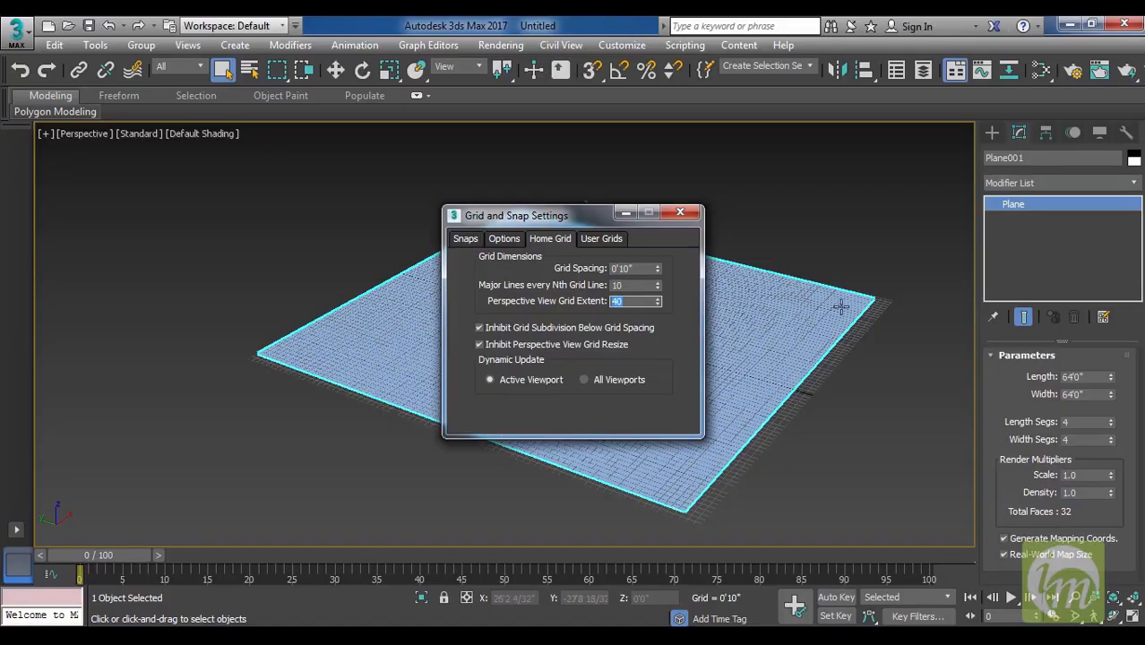
{"action": "left_click", "coordinate": [691, 214]}
{"action": "middle_click_drag", "start_coordinate": [735, 376], "coordinate": [703, 340], "text": "alt"}
{"action": "middle_click_drag", "start_coordinate": [718, 406], "coordinate": [690, 404], "text": "alt"}
{"action": "scroll", "coordinate": [646, 416], "scroll_direction": "up", "scroll_amount": 2}
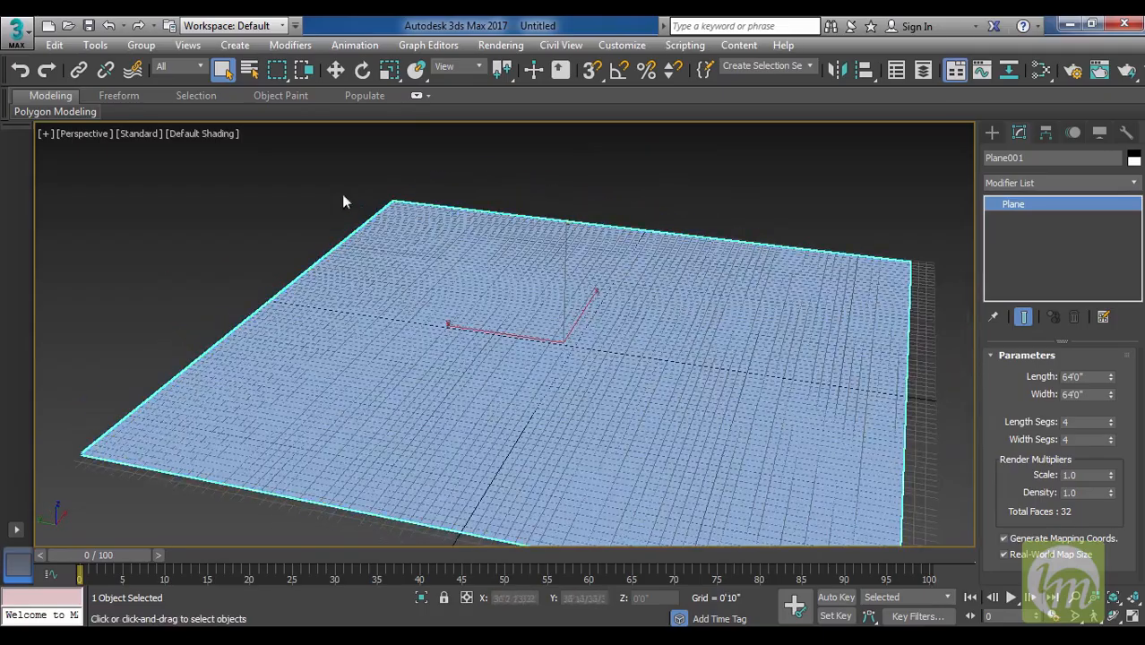
{"action": "middle_click_drag", "start_coordinate": [721, 450], "coordinate": [712, 408]}
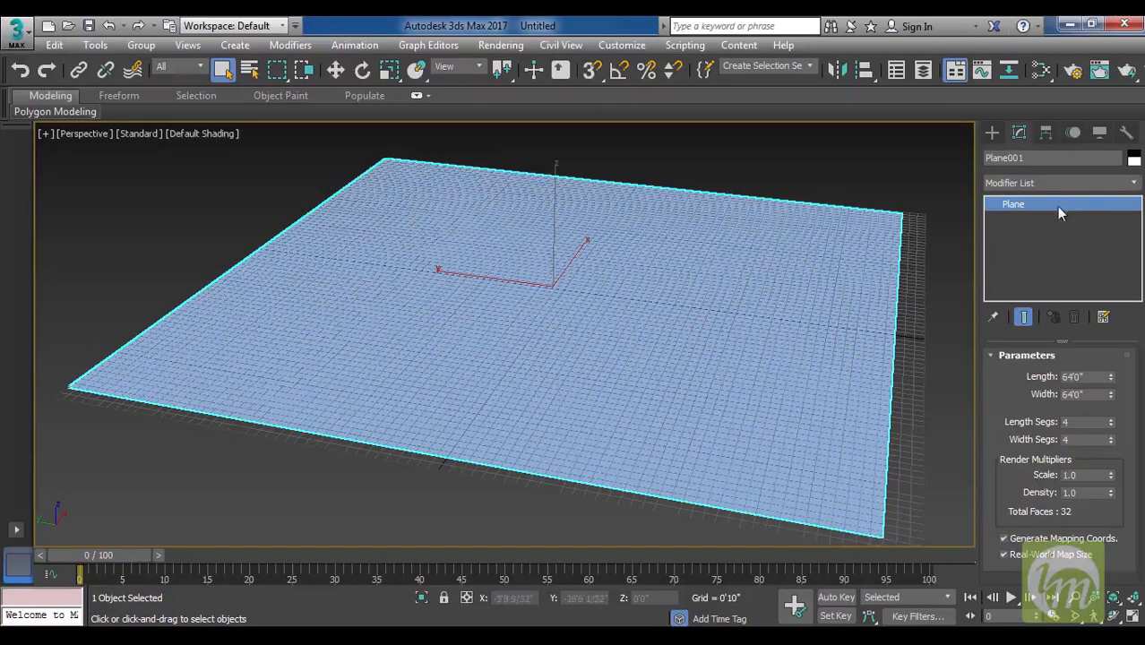
{"action": "middle_click_drag", "start_coordinate": [822, 274], "coordinate": [785, 273]}
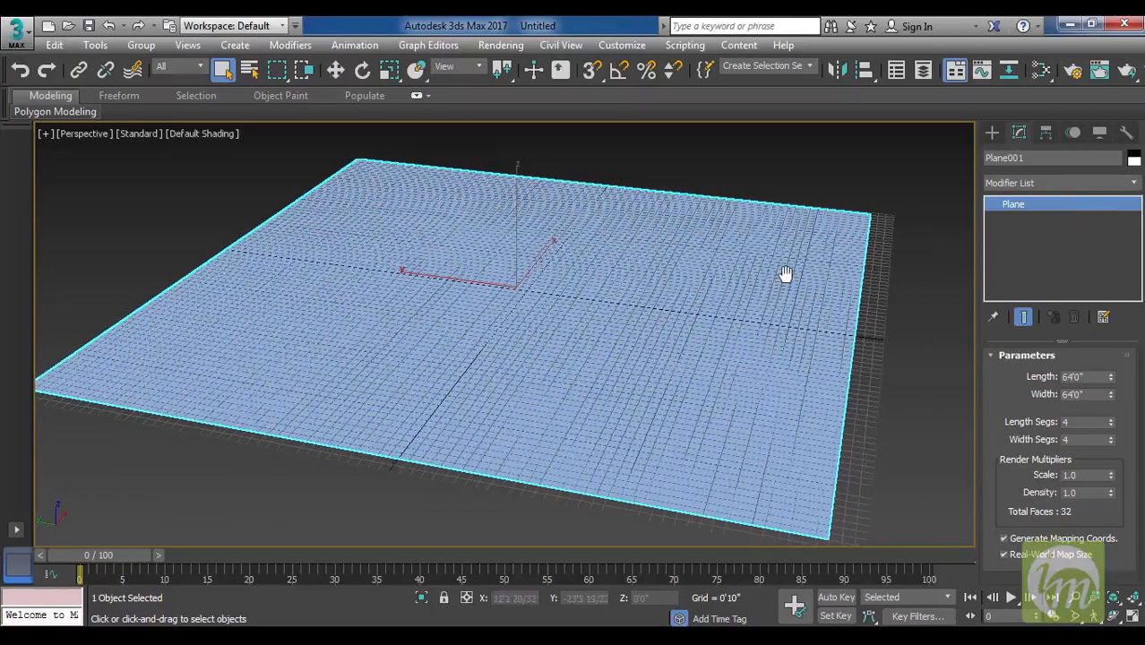
{"action": "middle_click_drag", "start_coordinate": [739, 271], "coordinate": [733, 284]}
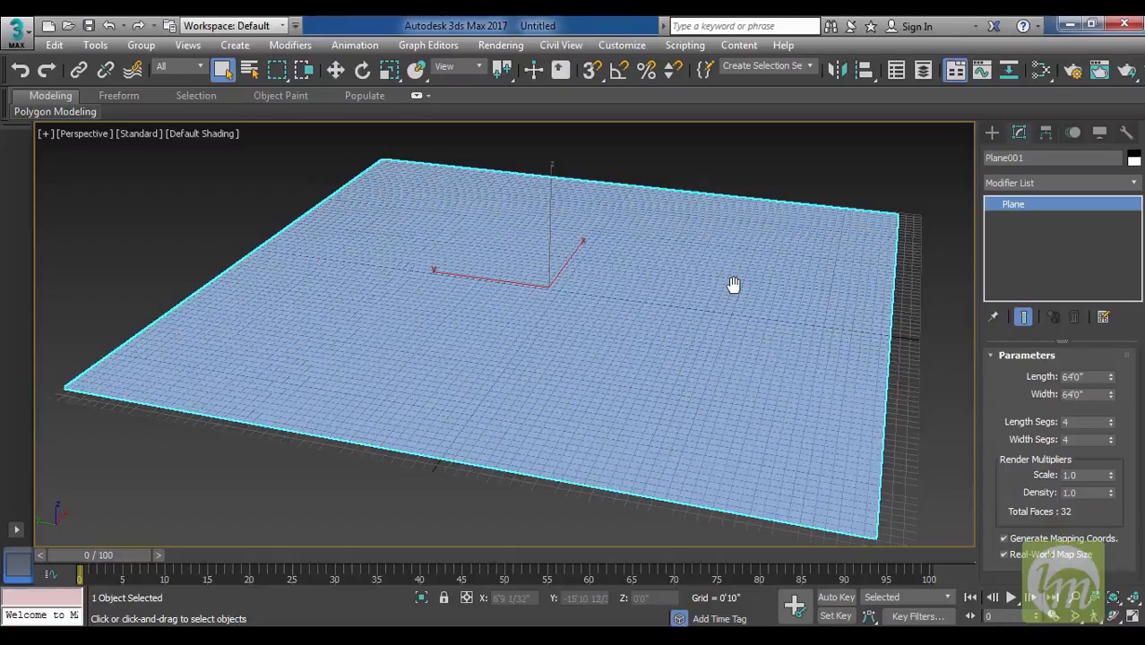
{"action": "middle_click_drag", "start_coordinate": [647, 371], "coordinate": [654, 366]}
Open the Slate Material Editor, delete the existing material and bitmap nodes, and enlarge the editor window.
{"action": "key", "text": "m"}
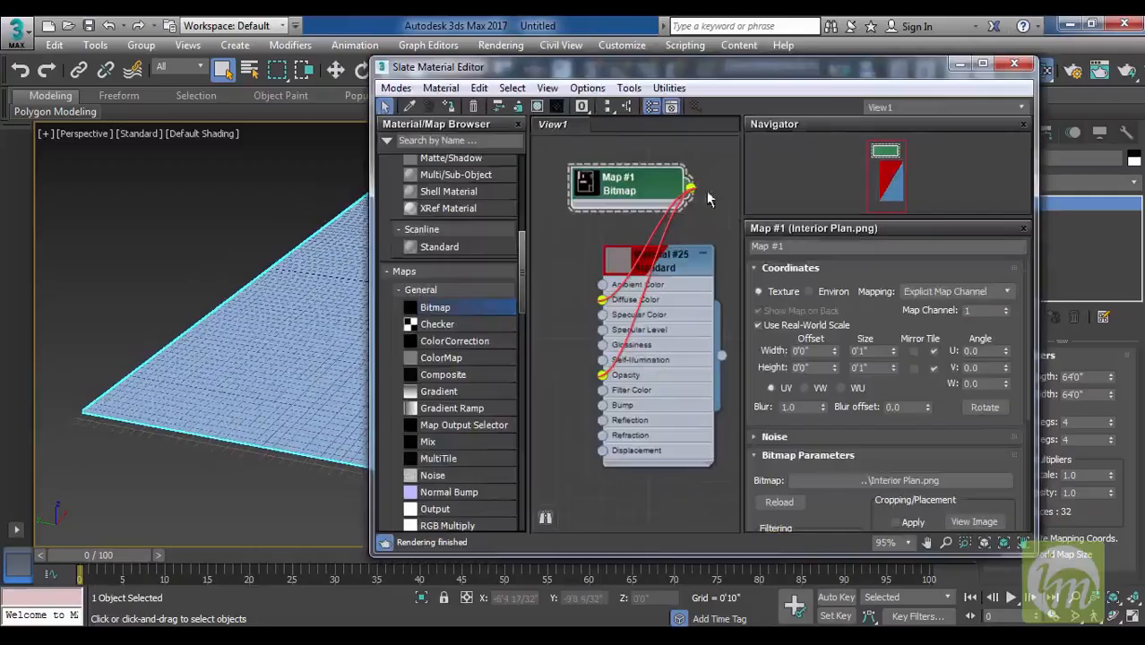
{"action": "left_click", "coordinate": [680, 263]}
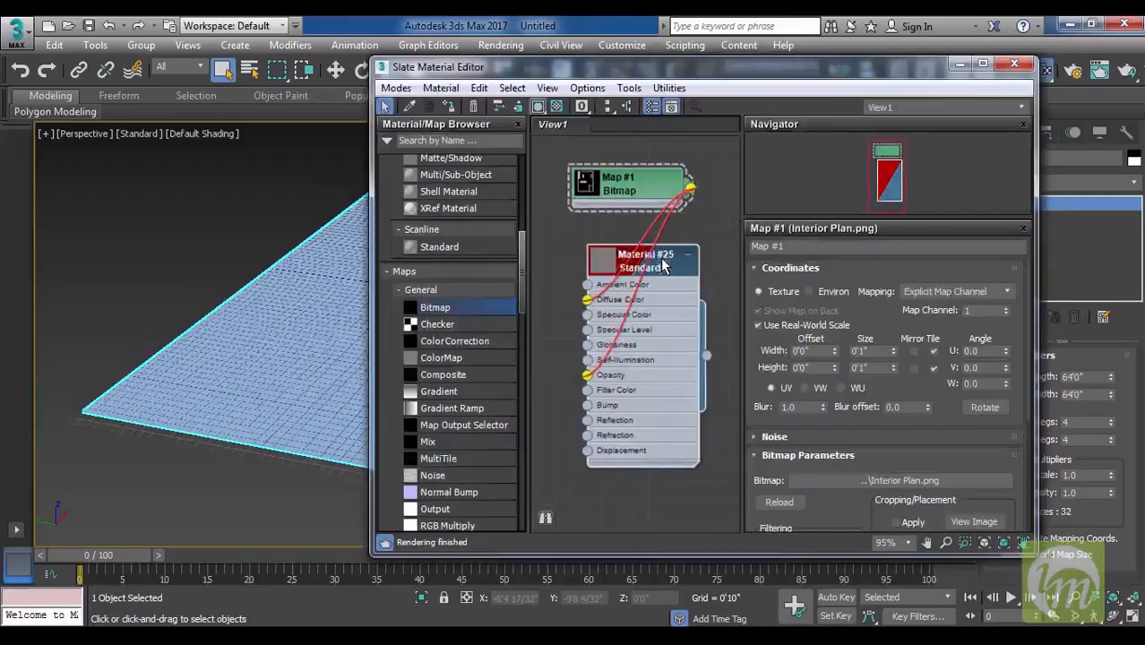
{"action": "key", "text": "Delete"}
{"action": "key", "text": "Delete"}
{"action": "left_click_drag", "start_coordinate": [742, 72], "coordinate": [655, 66]}
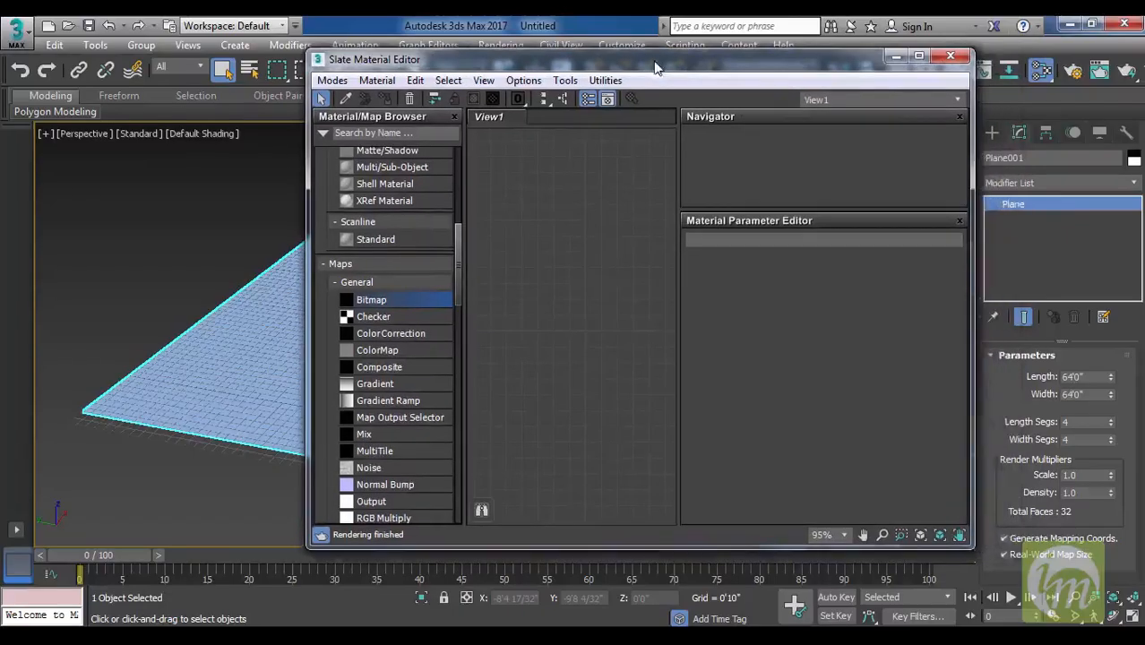
{"action": "left_click_drag", "start_coordinate": [975, 547], "coordinate": [1049, 563]}
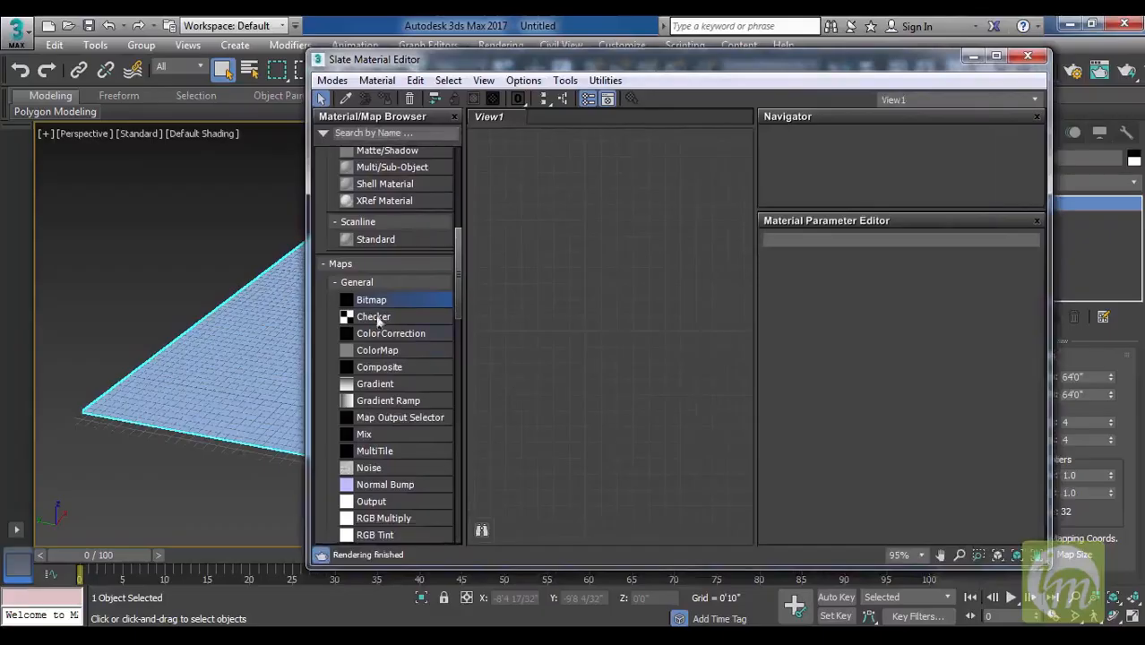
Add a Scanline Standard material node to the empty material view.
{"action": "mouse_move", "coordinate": [455, 262]}
{"action": "left_mouse_down"}
{"action": "mouse_move", "coordinate": [457, 175]}
{"action": "mouse_move", "coordinate": [457, 316]}
{"action": "mouse_move", "coordinate": [467, 181]}
{"action": "mouse_move", "coordinate": [458, 257]}
{"action": "left_mouse_up"}
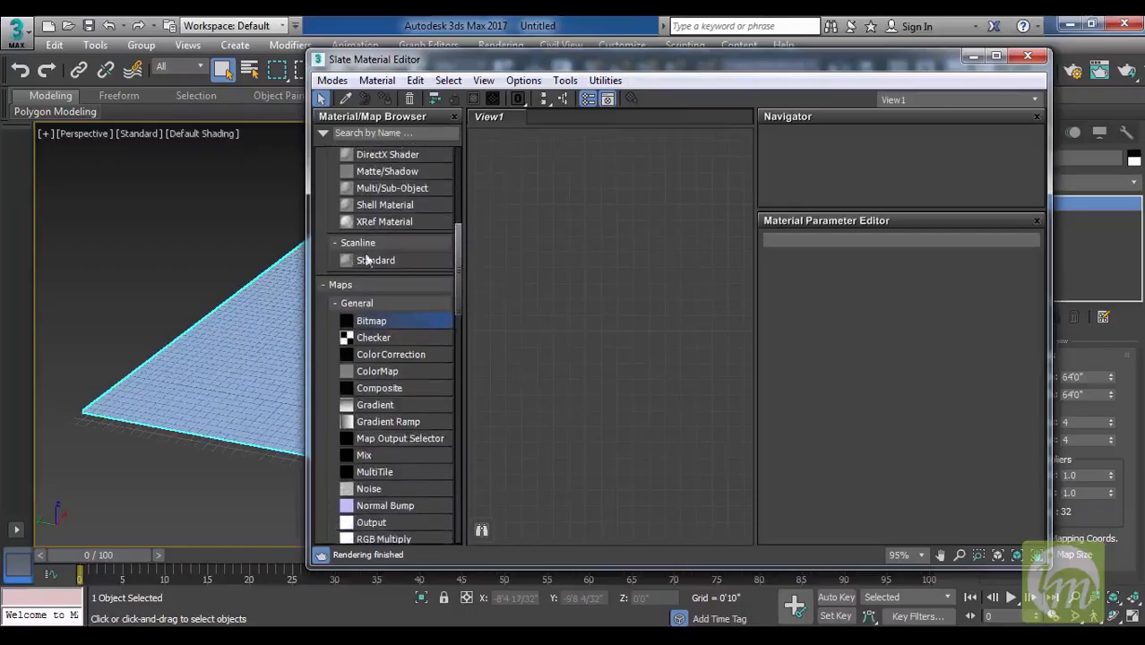
{"action": "left_click", "coordinate": [387, 263]}
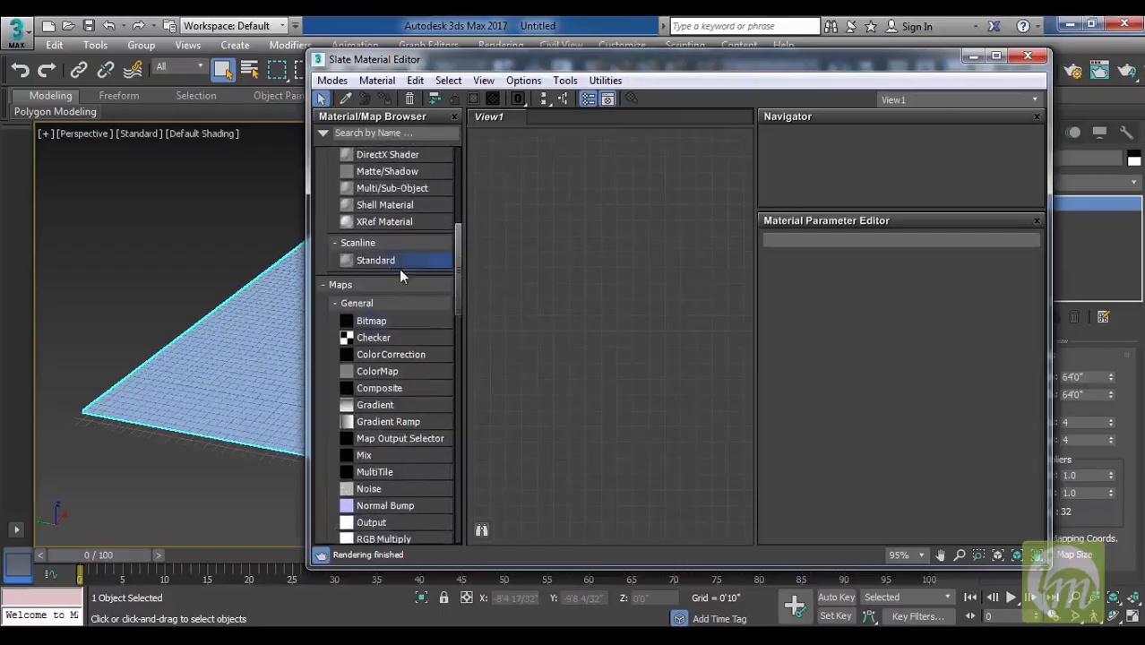
{"action": "left_click_drag", "start_coordinate": [373, 266], "coordinate": [557, 266]}
{"action": "left_click_drag", "start_coordinate": [632, 288], "coordinate": [663, 267]}
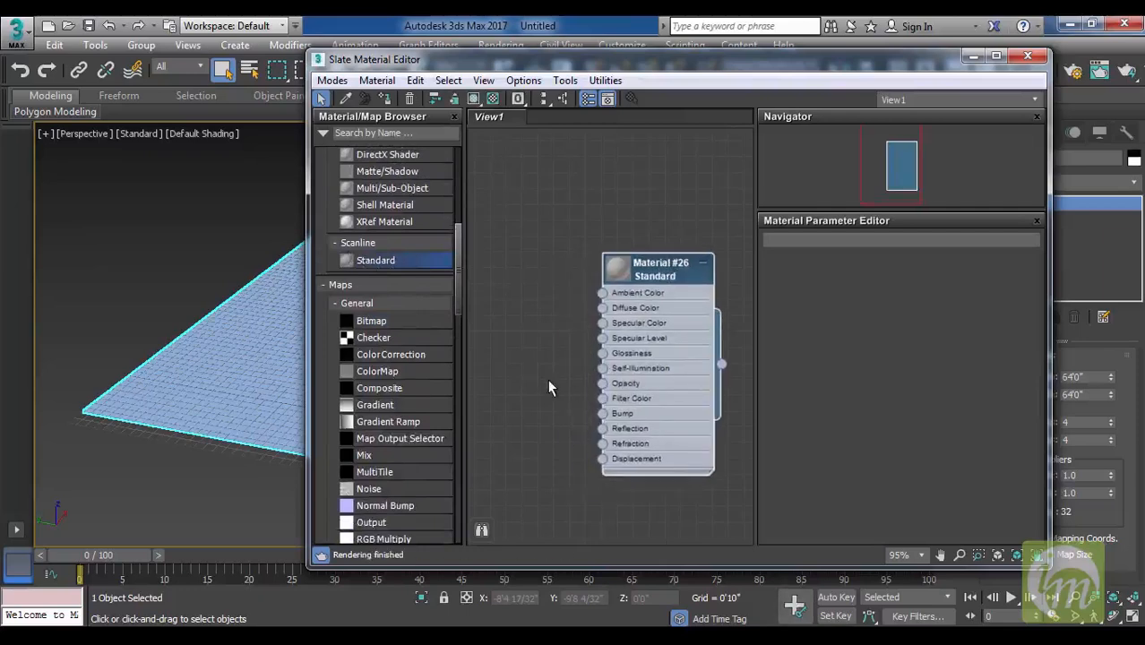
Start adding a Bitmap map and copy the Interior Plan PNG file from the Desktop.
{"action": "left_click", "coordinate": [399, 320]}
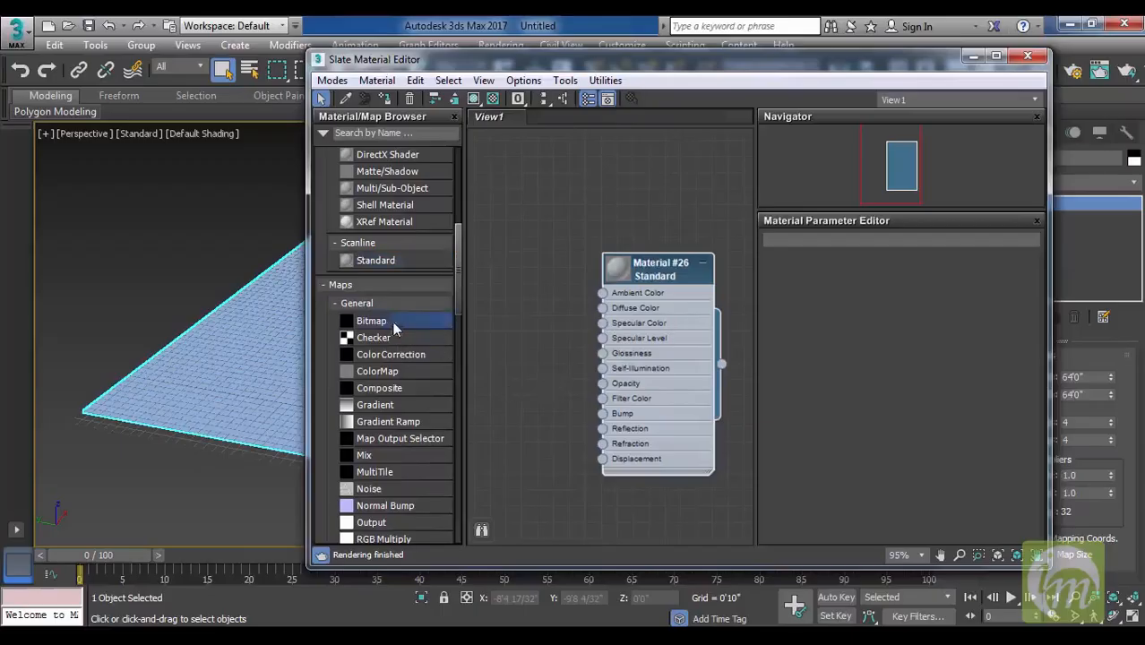
{"action": "left_click_drag", "start_coordinate": [381, 324], "coordinate": [521, 230]}
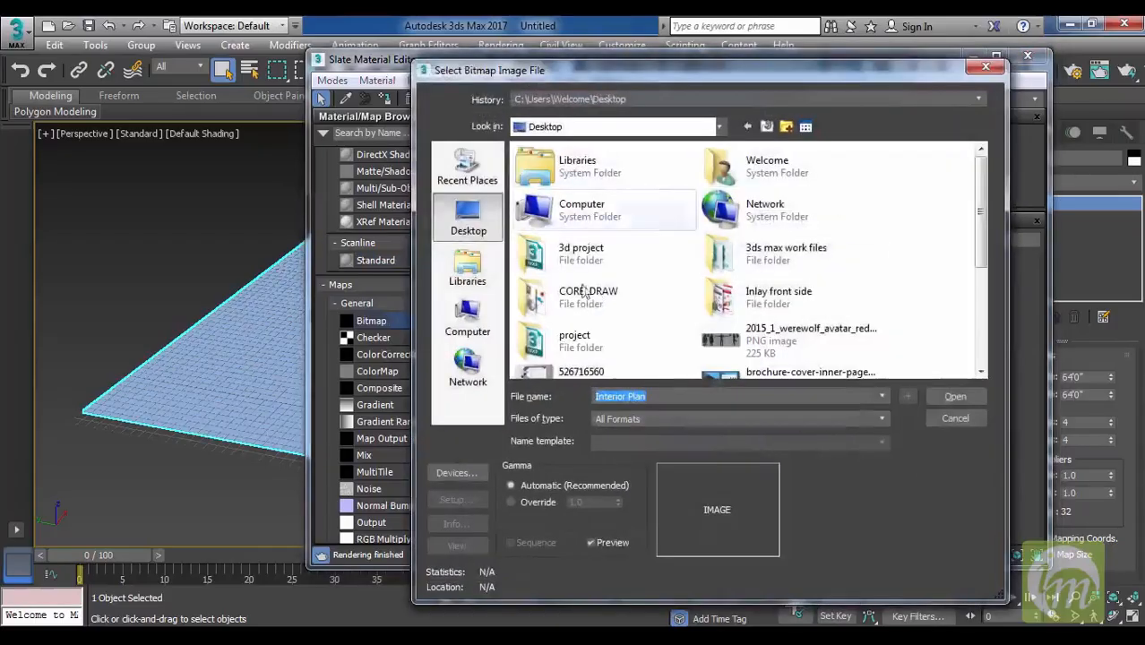
{"action": "left_click_drag", "start_coordinate": [982, 222], "coordinate": [995, 303]}
{"action": "left_click", "coordinate": [785, 299]}
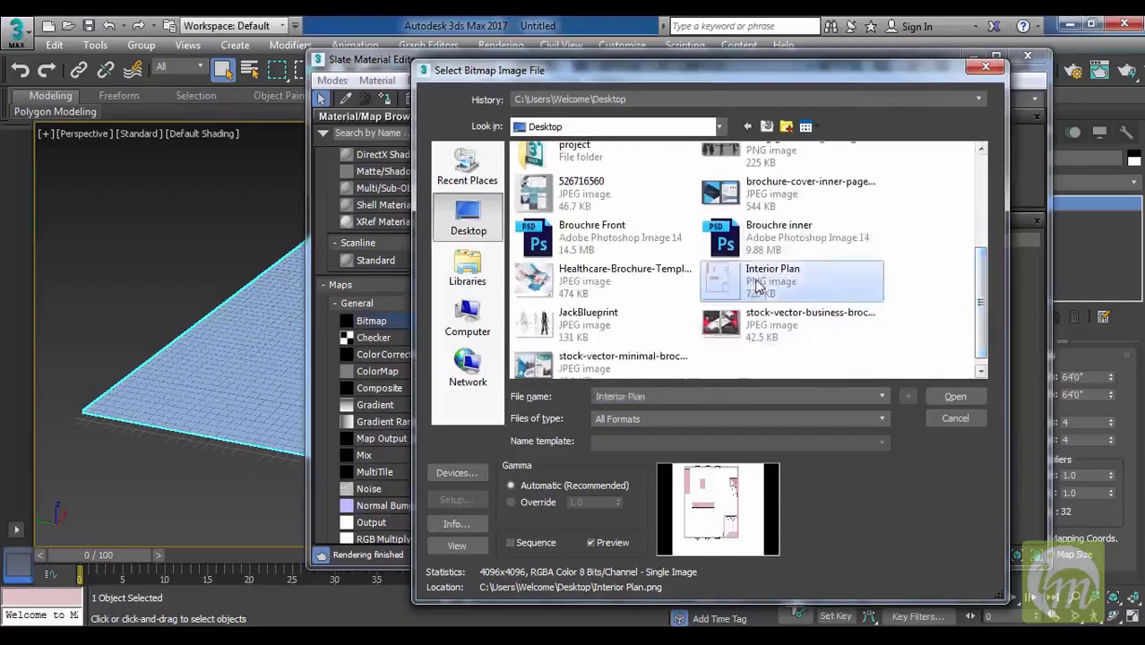
{"action": "right_click", "coordinate": [785, 298]}
{"action": "left_click", "coordinate": [797, 528]}
{"action": "left_click_drag", "start_coordinate": [983, 302], "coordinate": [984, 227]}
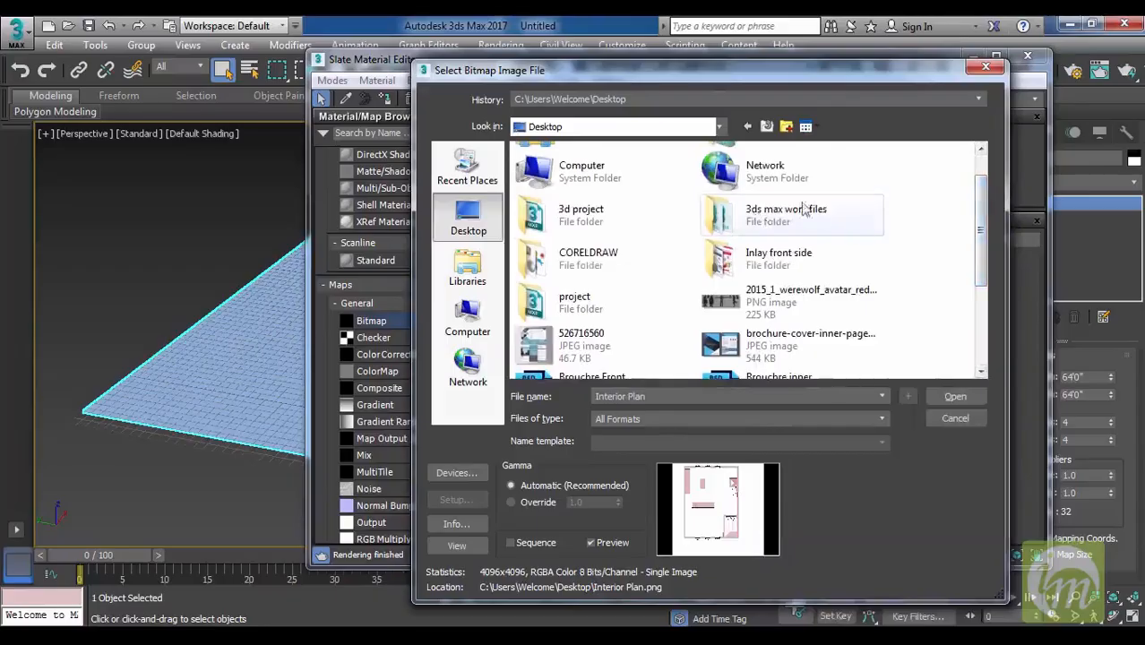
Paste the Interior Plan image into the sceneassets folder of 3d project and load that copy as the bitmap.
{"action": "double_click", "coordinate": [611, 226]}
{"action": "left_click", "coordinate": [583, 312]}
{"action": "left_click", "coordinate": [567, 269]}
{"action": "scroll", "coordinate": [591, 279], "scroll_direction": "down", "scroll_amount": 1}
{"action": "double_click", "coordinate": [567, 321]}
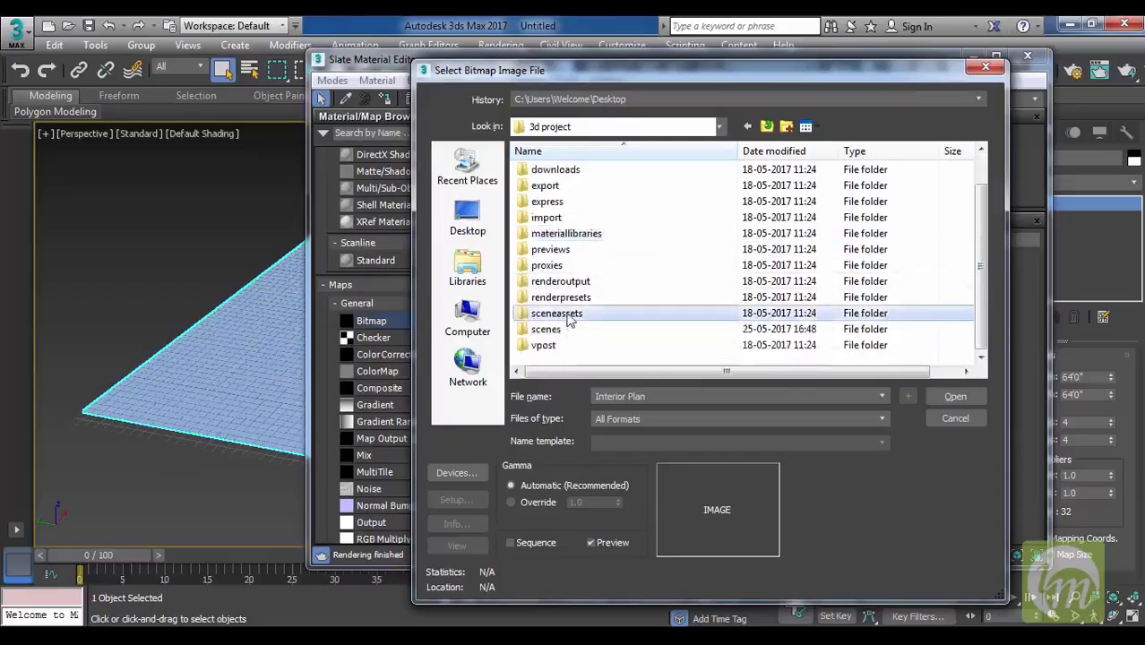
{"action": "right_click", "coordinate": [563, 286]}
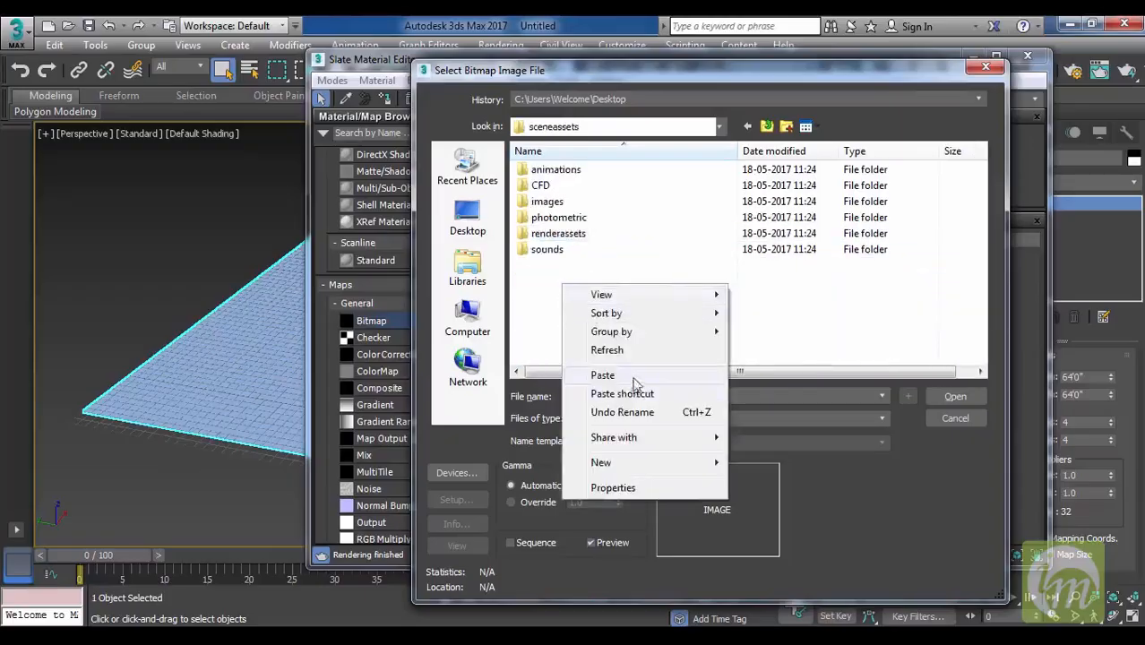
{"action": "left_click", "coordinate": [574, 375]}
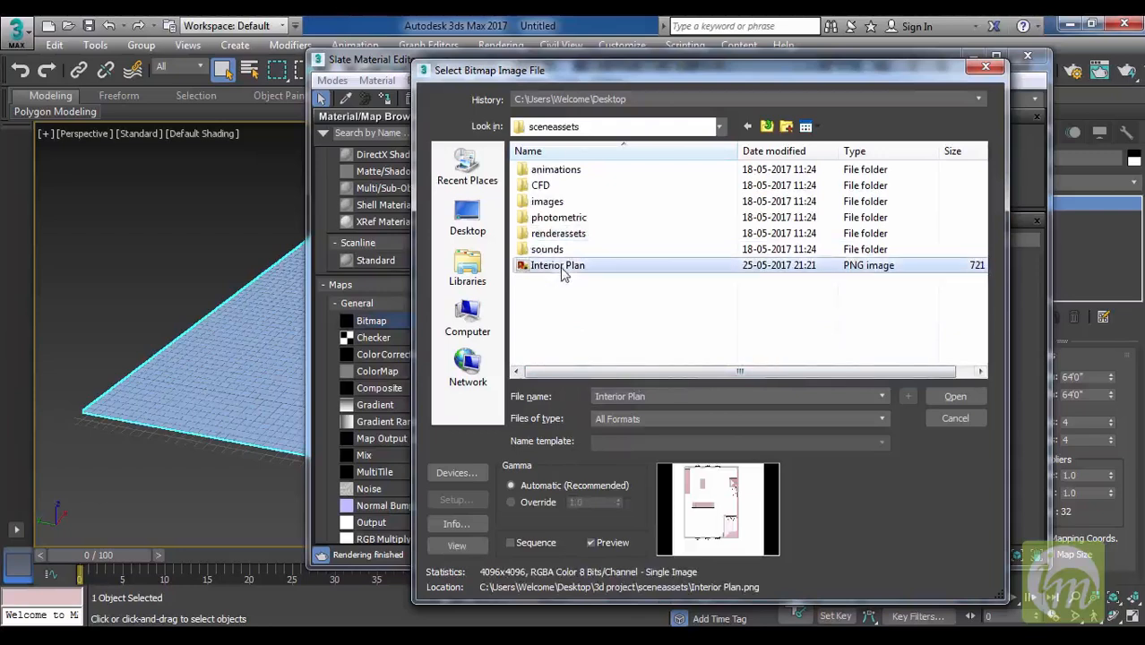
{"action": "left_click", "coordinate": [956, 396]}
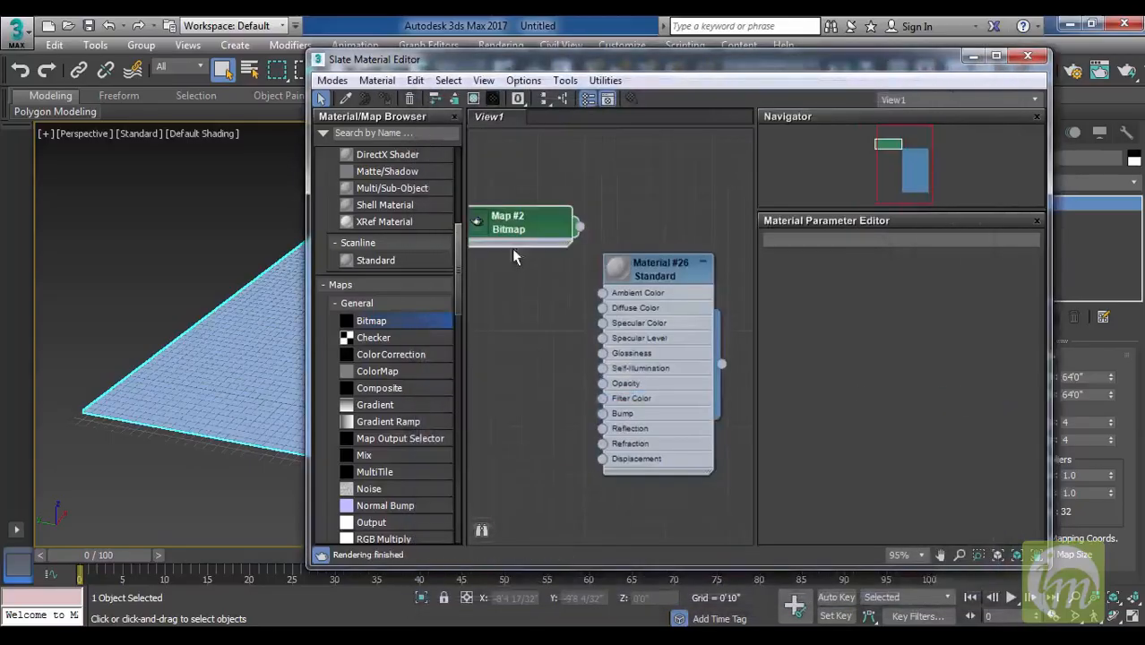
Connect the bitmap node to the Standard material's Diffuse Color and arrange the two nodes side by side.
{"action": "left_click_drag", "start_coordinate": [532, 225], "coordinate": [579, 192]}
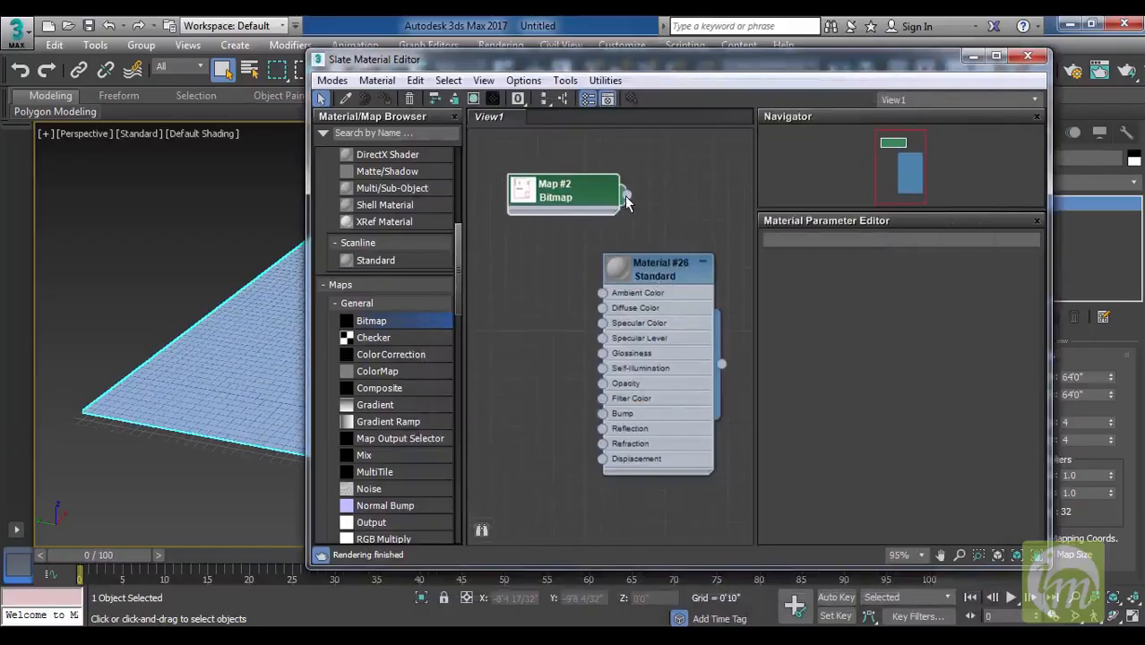
{"action": "left_click_drag", "start_coordinate": [627, 194], "coordinate": [605, 311]}
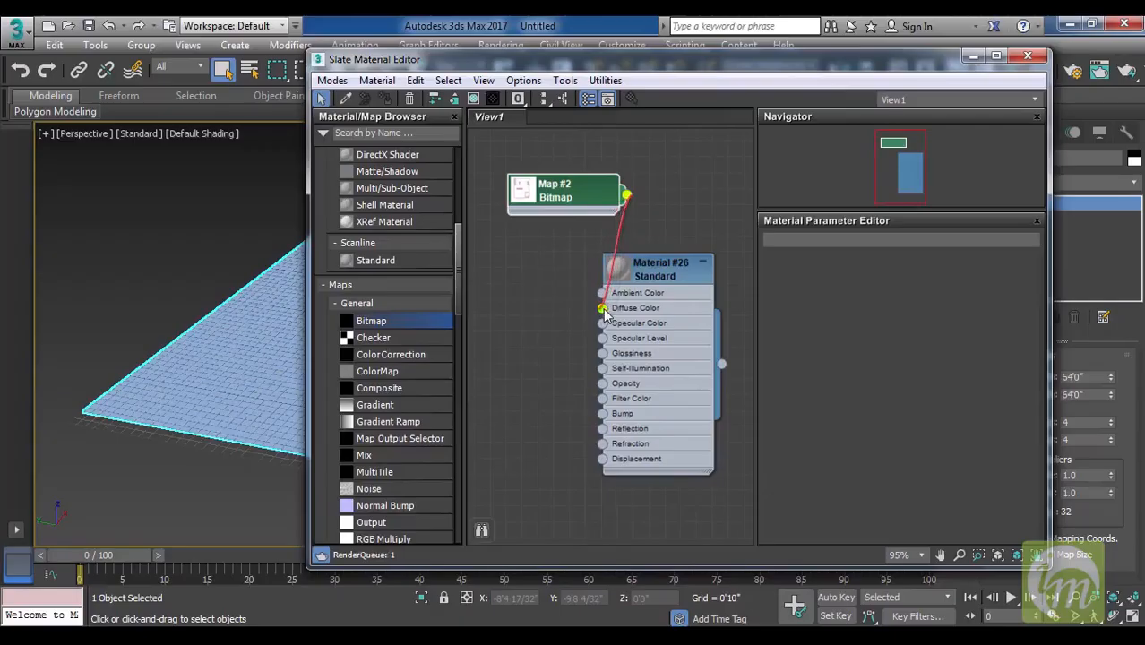
{"action": "left_click_drag", "start_coordinate": [552, 205], "coordinate": [489, 240]}
{"action": "left_click_drag", "start_coordinate": [651, 265], "coordinate": [675, 199]}
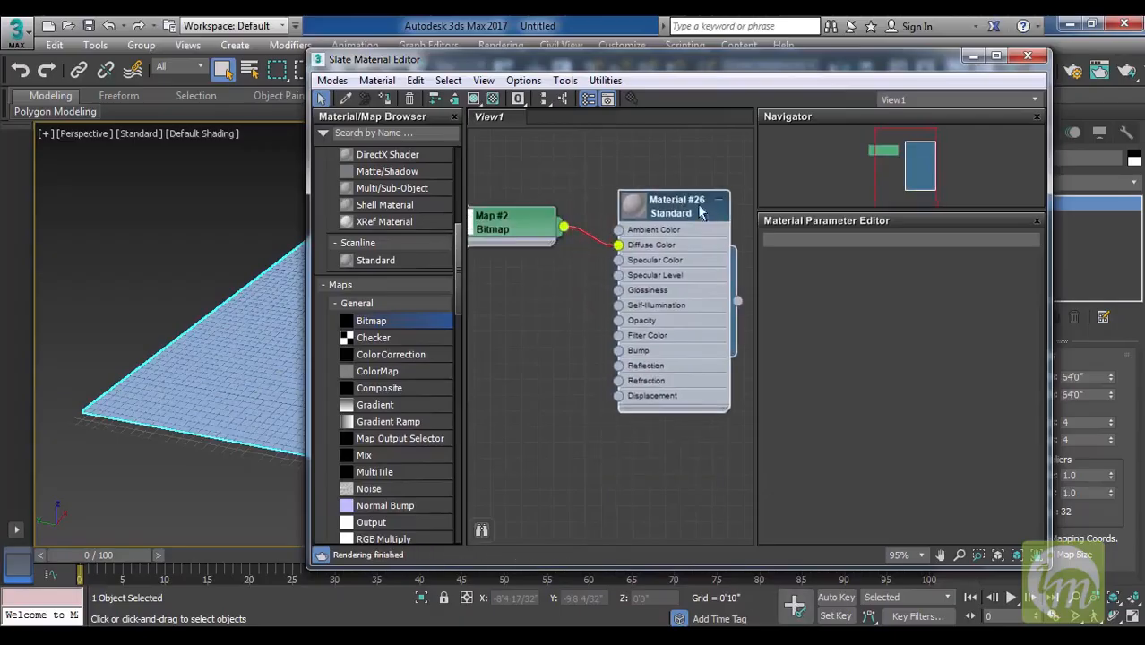
{"action": "left_click_drag", "start_coordinate": [525, 244], "coordinate": [540, 272]}
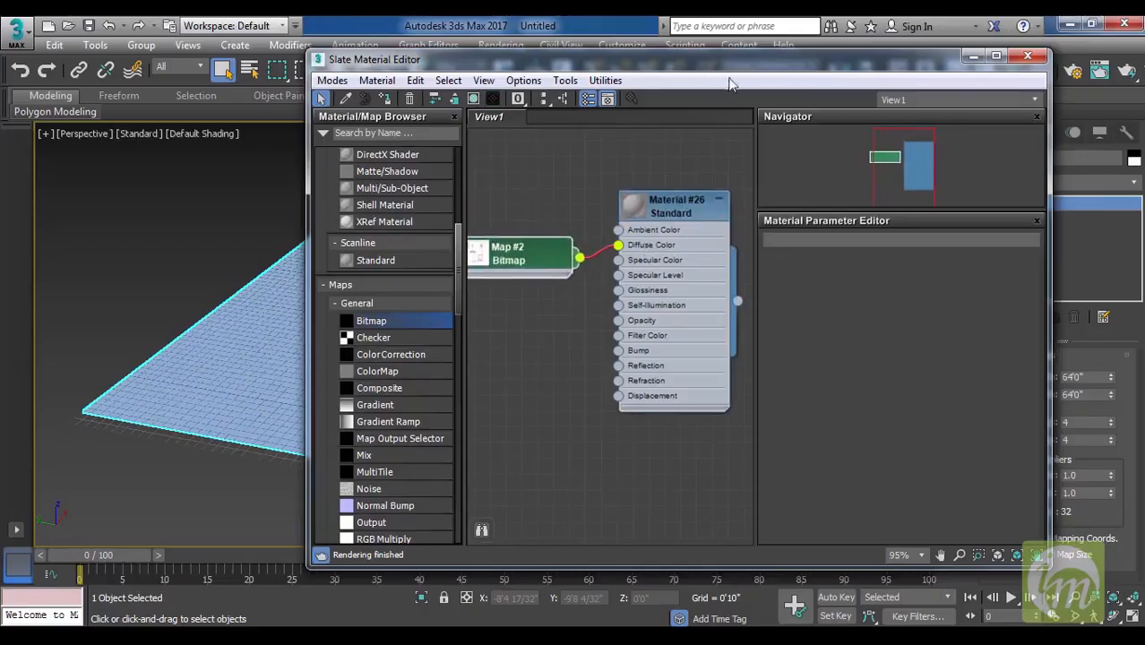
Move the material editor aside to expose the plane and assign the Standard material to it.
{"action": "left_click_drag", "start_coordinate": [768, 70], "coordinate": [917, 95]}
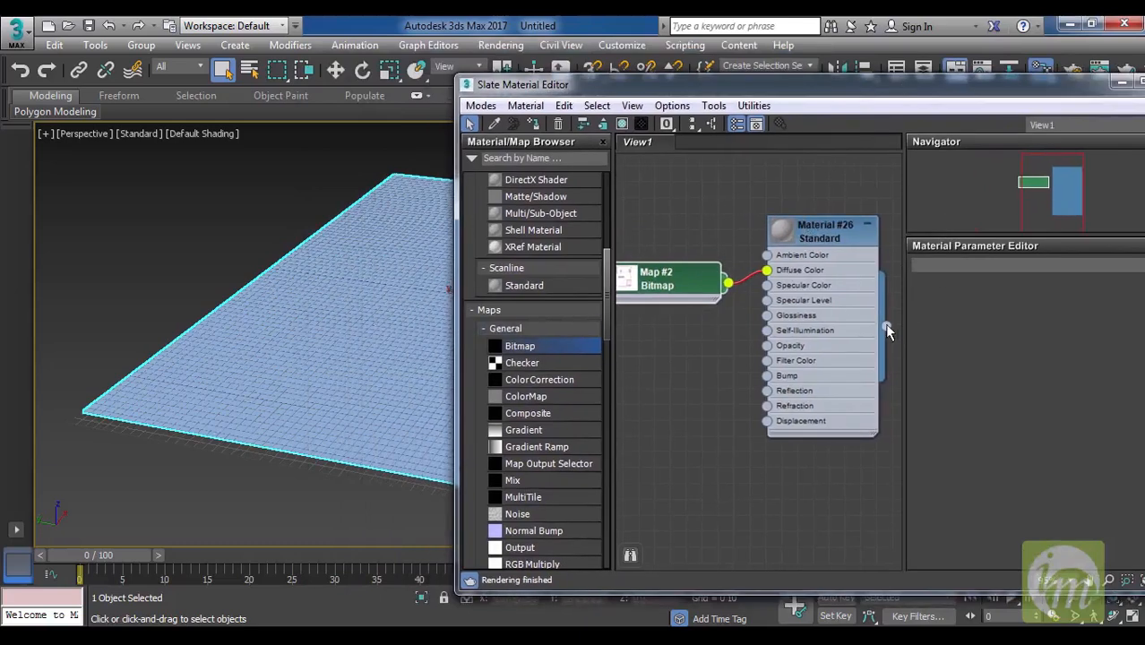
{"action": "left_click_drag", "start_coordinate": [886, 326], "coordinate": [350, 335]}
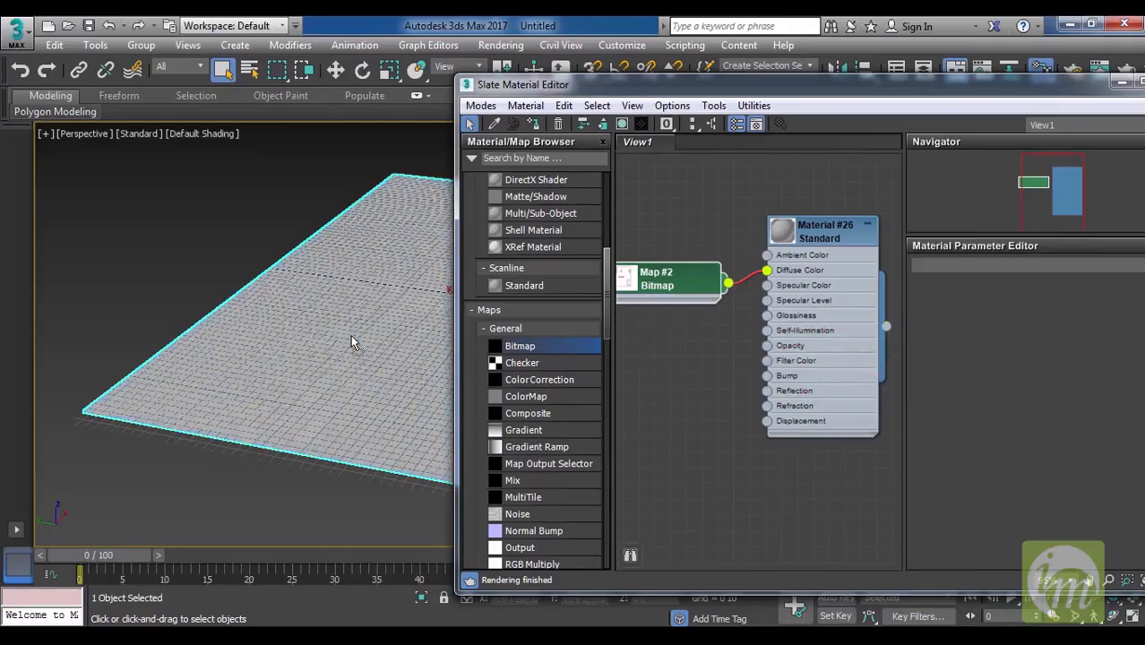
Open the Interior Plan bitmap's parameters, followed by the Standard material's parameters, to review their settings.
{"action": "middle_click_drag", "start_coordinate": [351, 335], "coordinate": [255, 324], "text": "alt"}
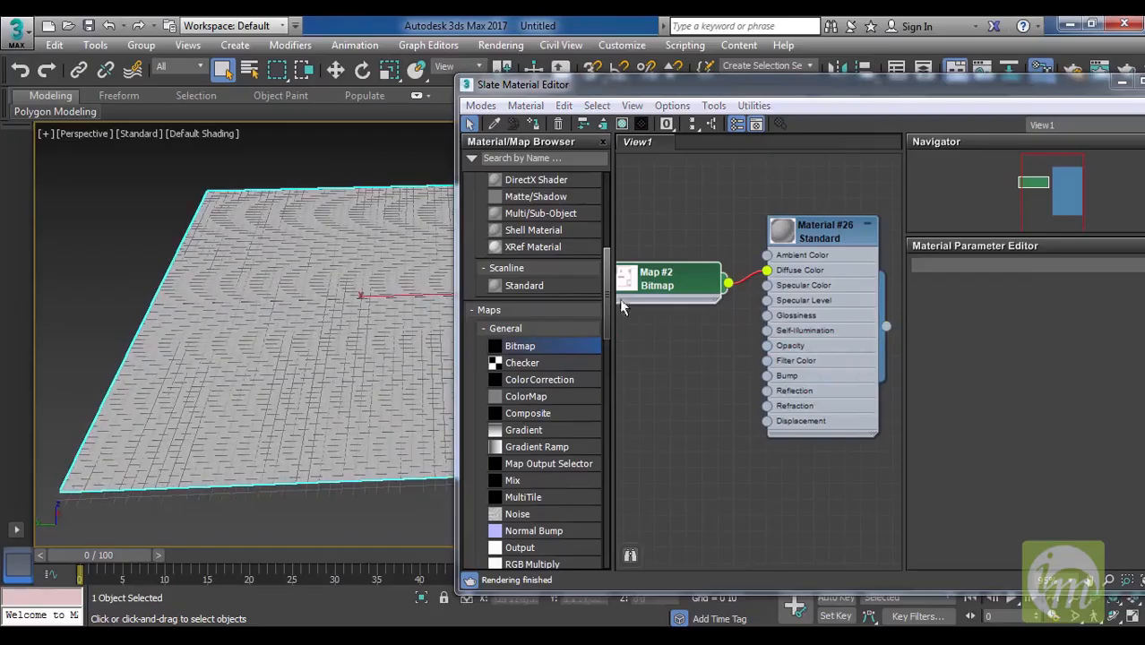
{"action": "double_click", "coordinate": [639, 287]}
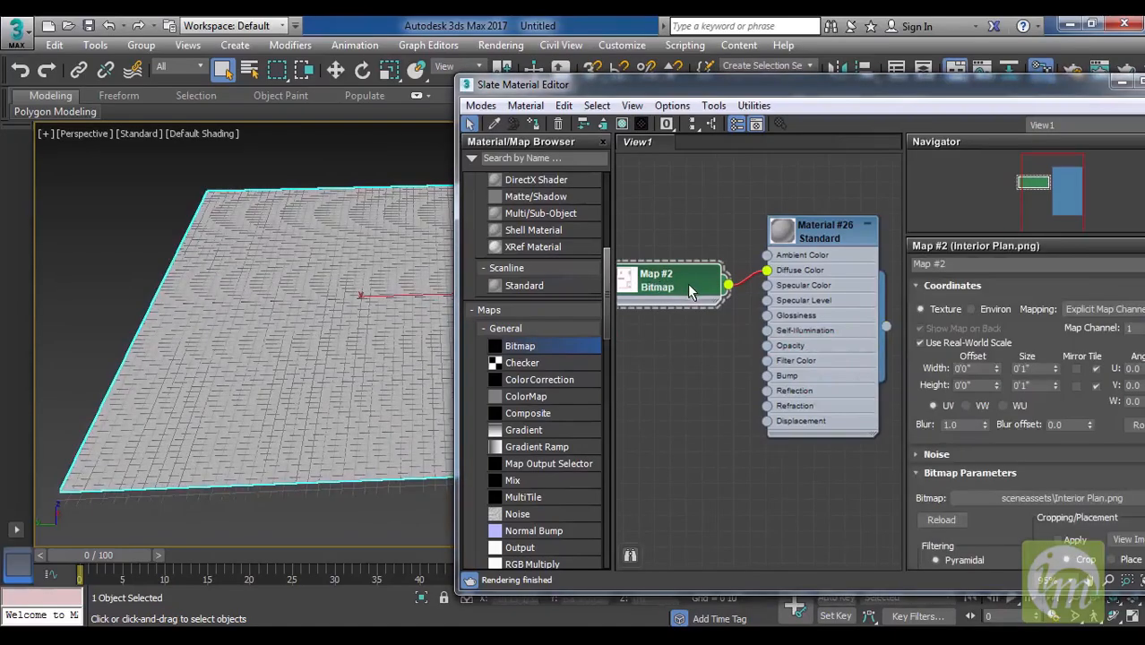
{"action": "left_click_drag", "start_coordinate": [998, 90], "coordinate": [859, 80]}
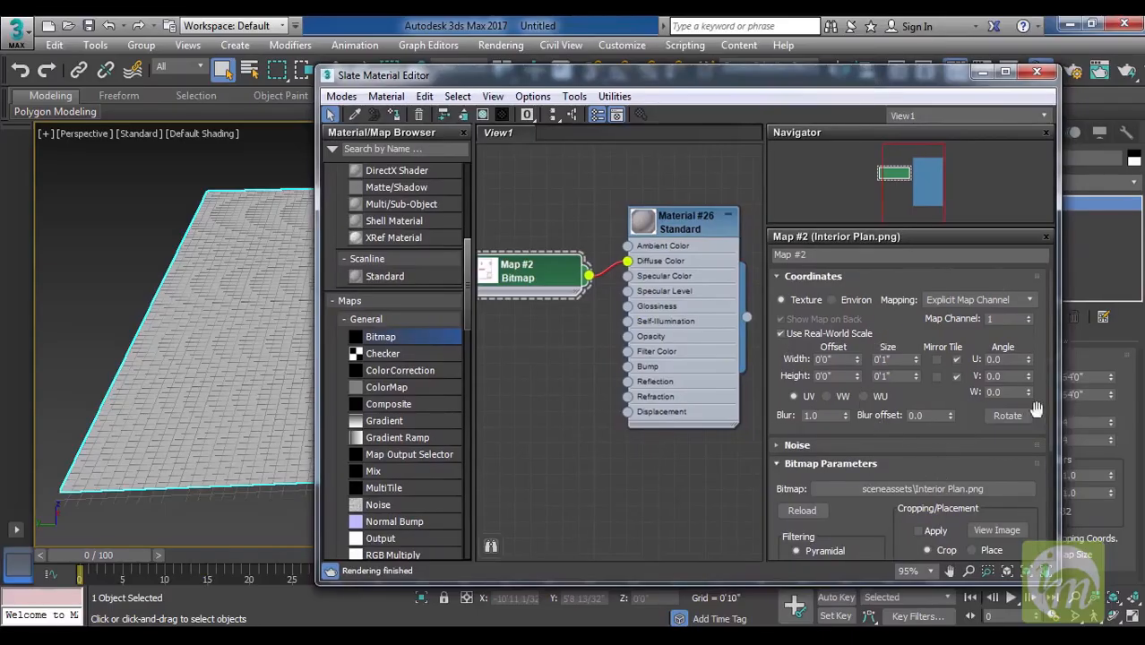
{"action": "double_click", "coordinate": [686, 231]}
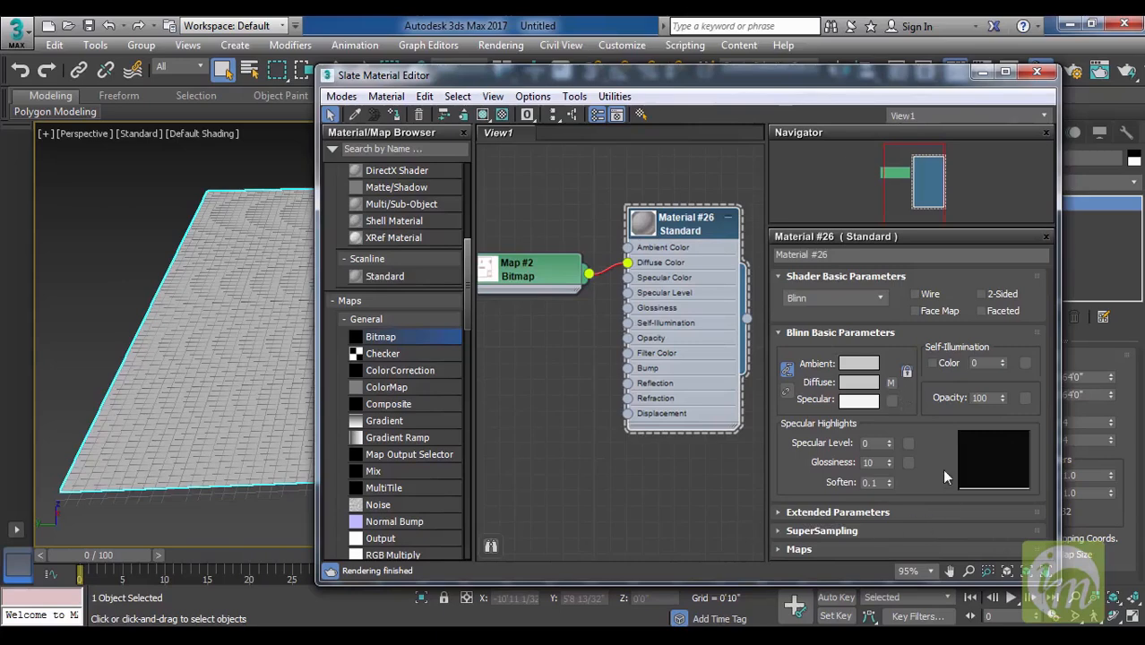
Reposition the bitmap node beside the Standard material and show the shaded material on the plane in the viewport.
{"action": "left_click_drag", "start_coordinate": [726, 82], "coordinate": [845, 92]}
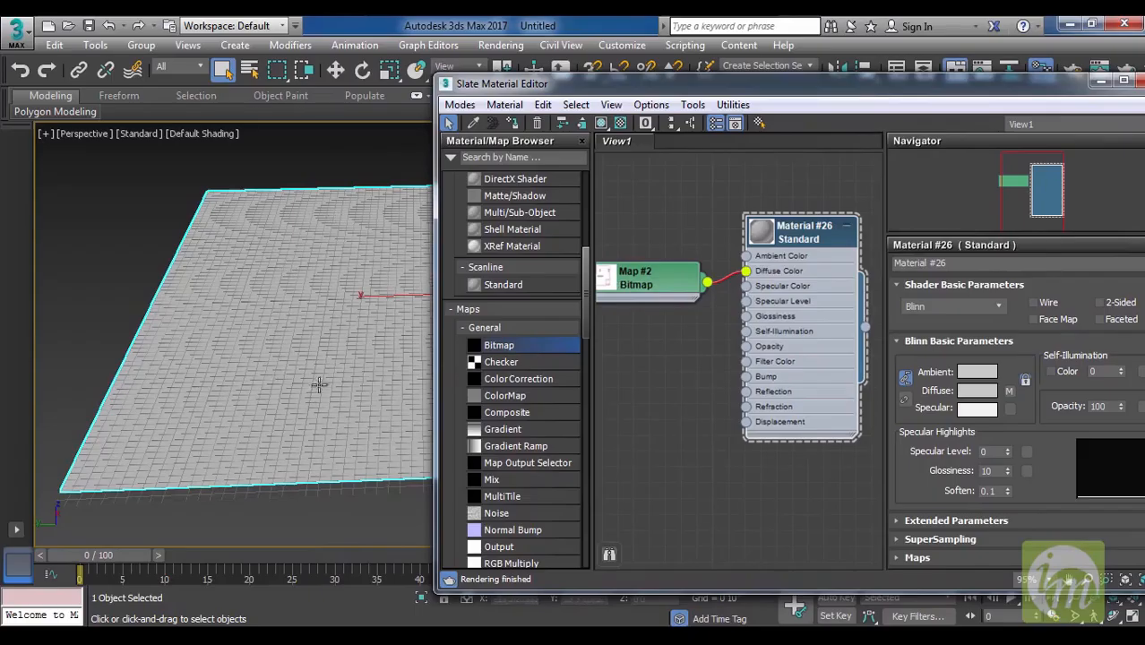
{"action": "left_click_drag", "start_coordinate": [625, 293], "coordinate": [640, 309]}
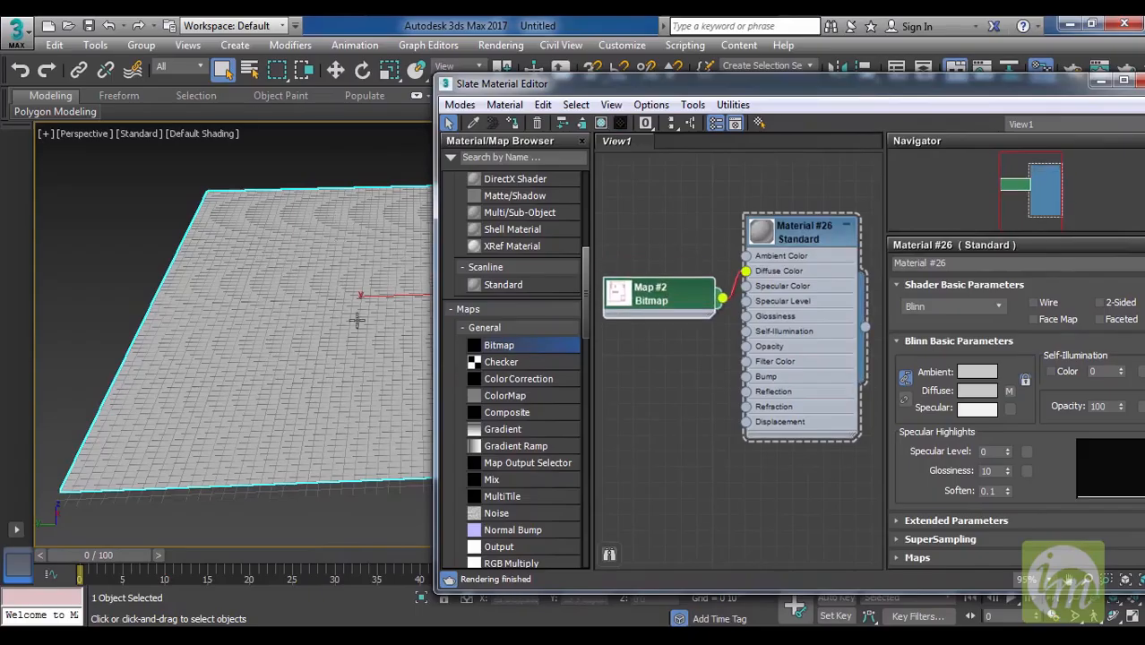
{"action": "left_click", "coordinate": [808, 233]}
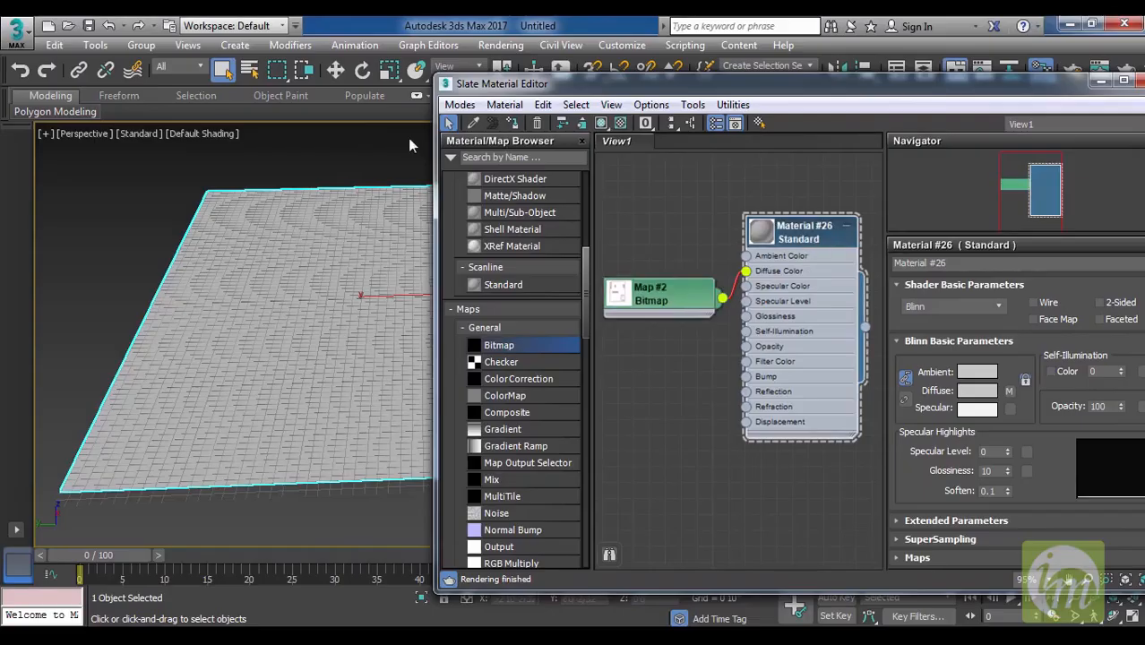
{"action": "left_click", "coordinate": [602, 125]}
{"action": "mouse_move", "coordinate": [322, 344]}
{"action": "middle_mouse_down", "text": "alt"}
{"action": "mouse_move", "coordinate": [355, 344]}
{"action": "mouse_move", "coordinate": [264, 320]}
{"action": "mouse_move", "coordinate": [320, 312]}
{"action": "mouse_move", "coordinate": [287, 318]}
{"action": "middle_mouse_up", "text": "alt"}
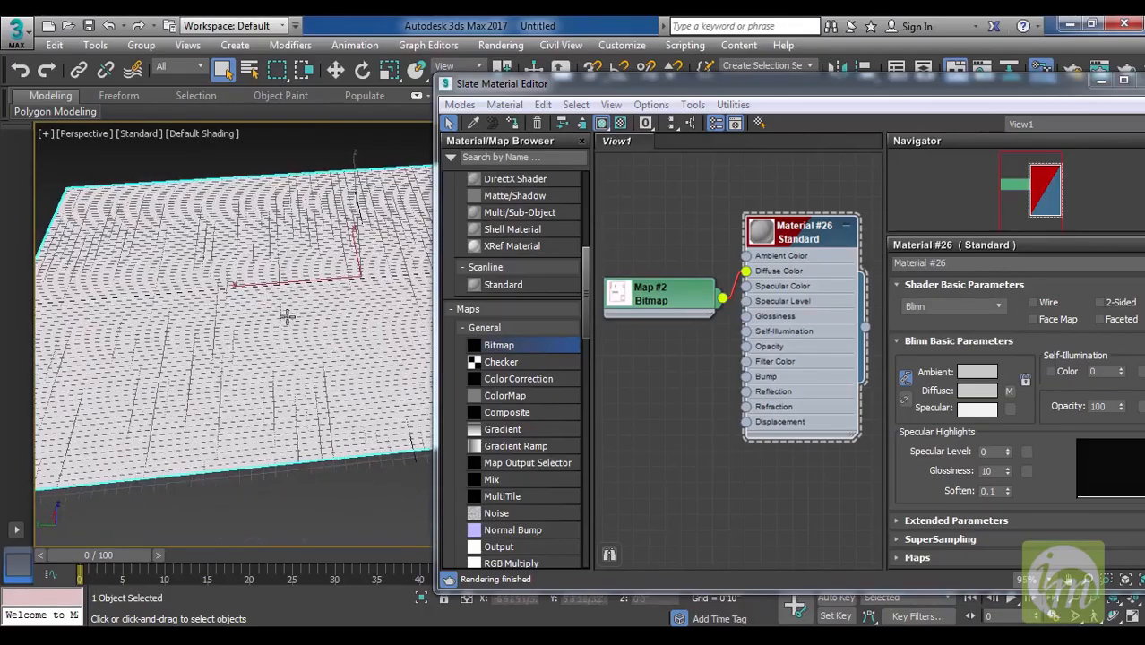
Minimize the material editor and add a UVW Map modifier to the plane.
{"action": "left_click", "coordinate": [1100, 81]}
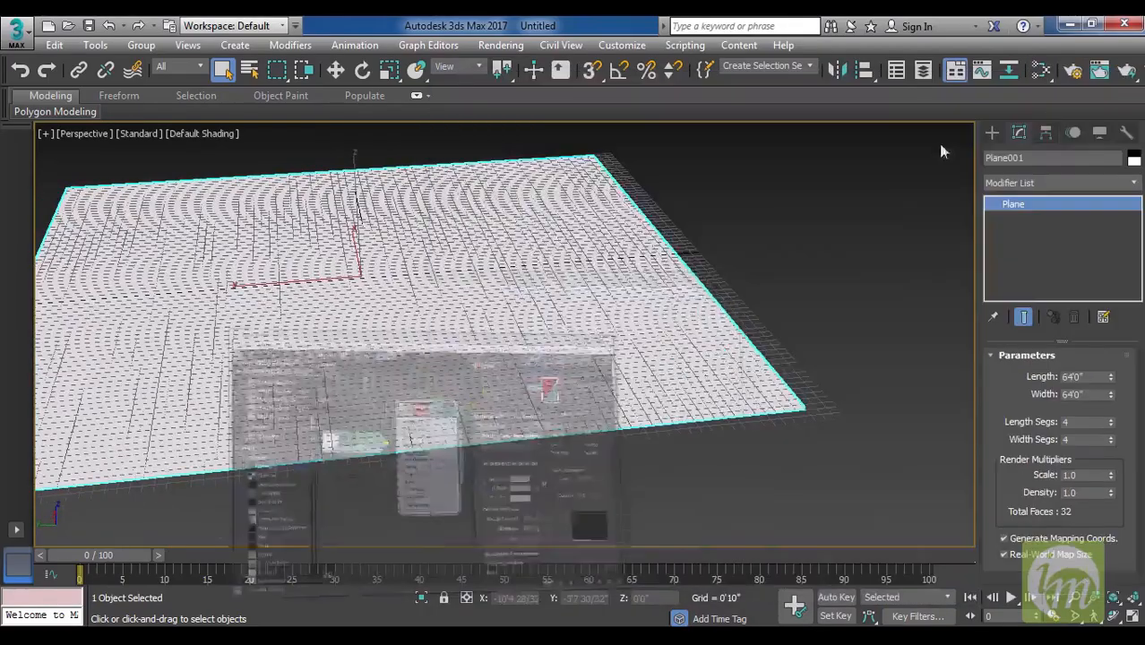
{"action": "middle_click_drag", "start_coordinate": [609, 285], "coordinate": [513, 302], "text": "alt"}
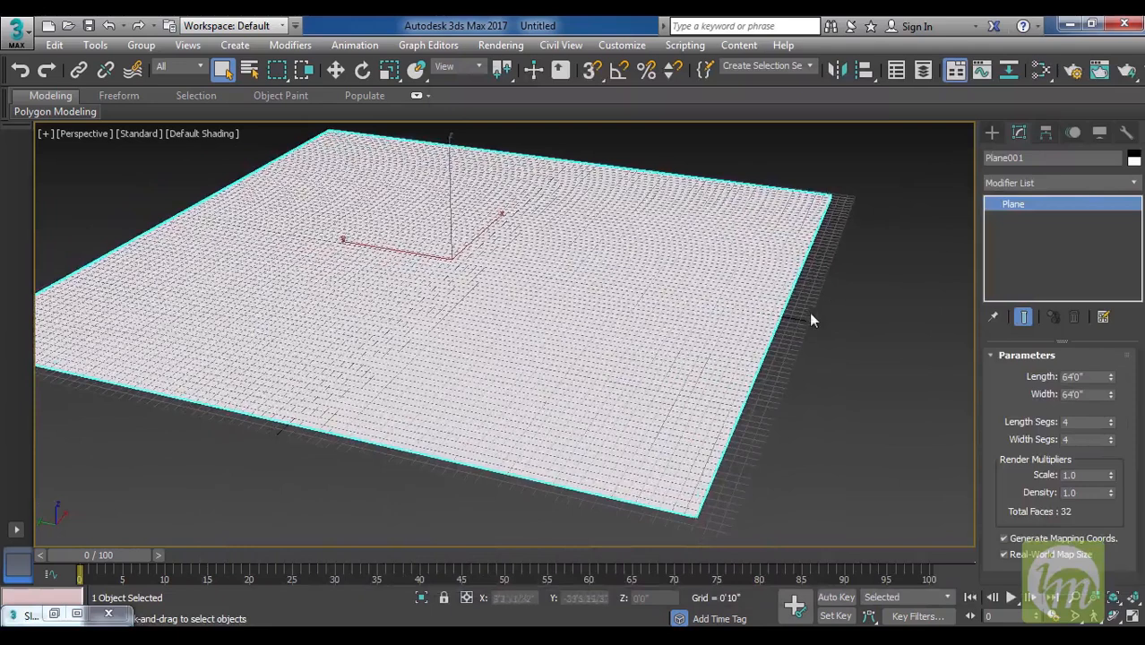
{"action": "left_click", "coordinate": [1052, 183]}
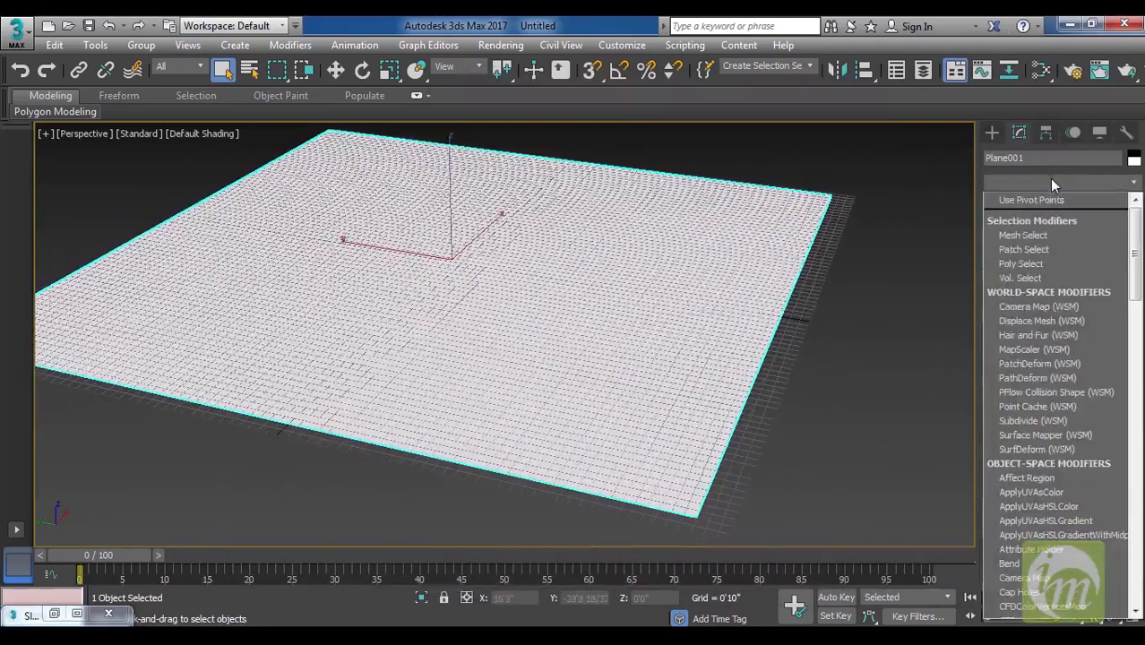
{"action": "key", "text": "u"}
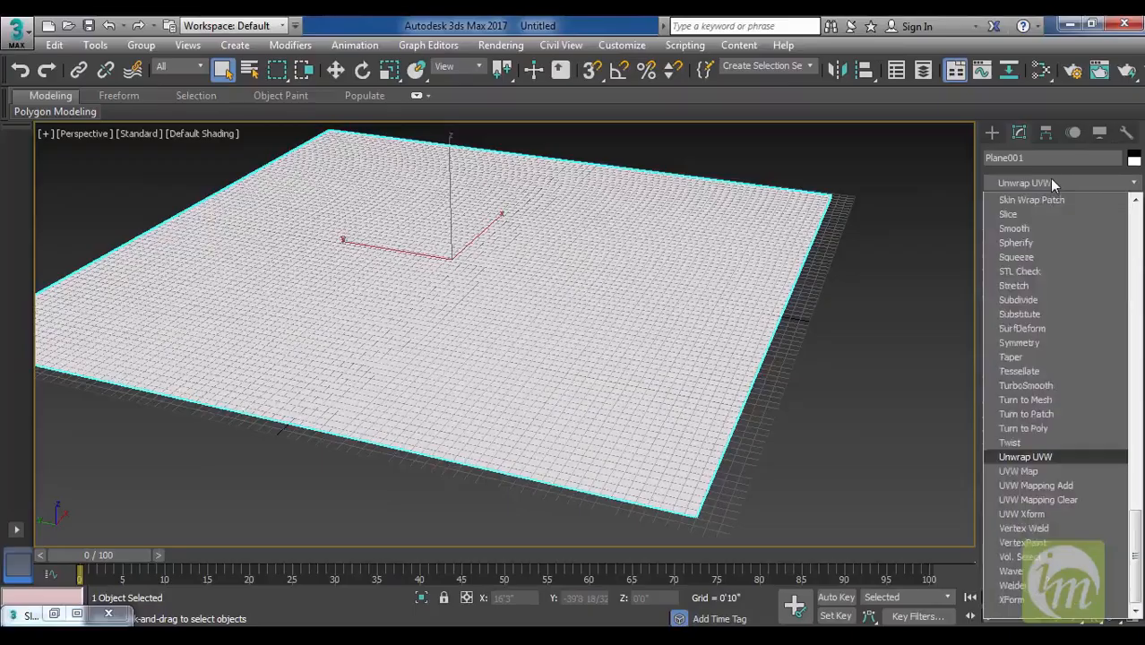
{"action": "left_click", "coordinate": [1044, 466]}
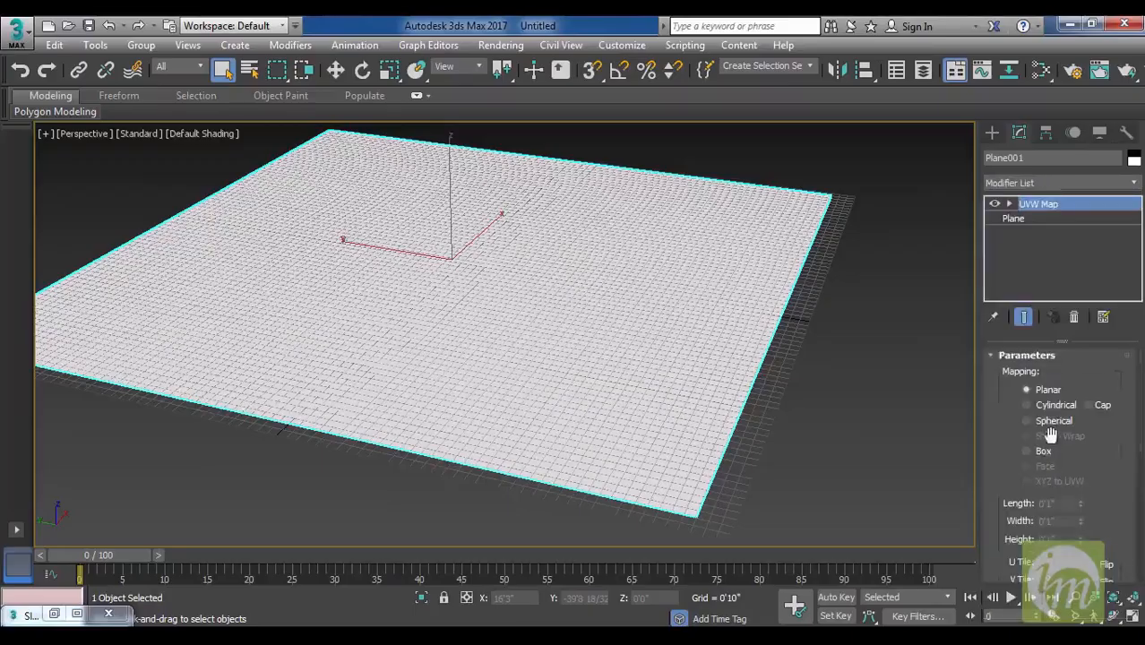
{"action": "middle_click_drag", "start_coordinate": [818, 450], "coordinate": [755, 434], "text": "alt"}
{"action": "scroll", "coordinate": [762, 443], "scroll_direction": "up", "scroll_amount": 3}
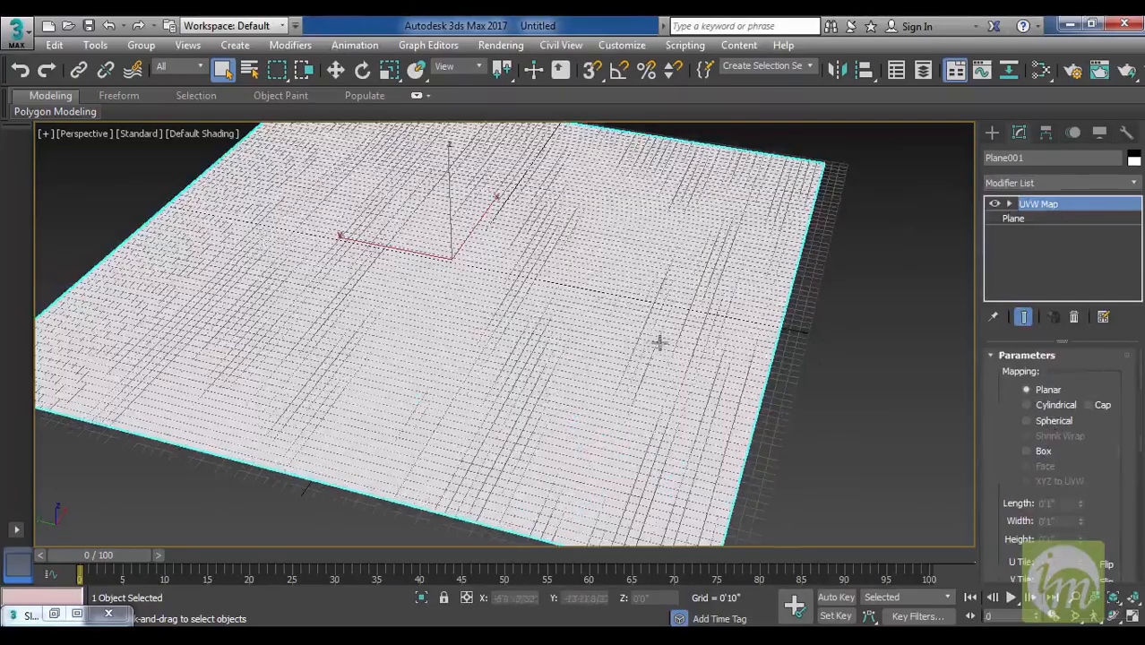
Turn off Real-World Map Size in the plane's UVW Map modifier and inspect the mapped floor plan up close.
{"action": "left_click_drag", "start_coordinate": [1095, 449], "coordinate": [1101, 346]}
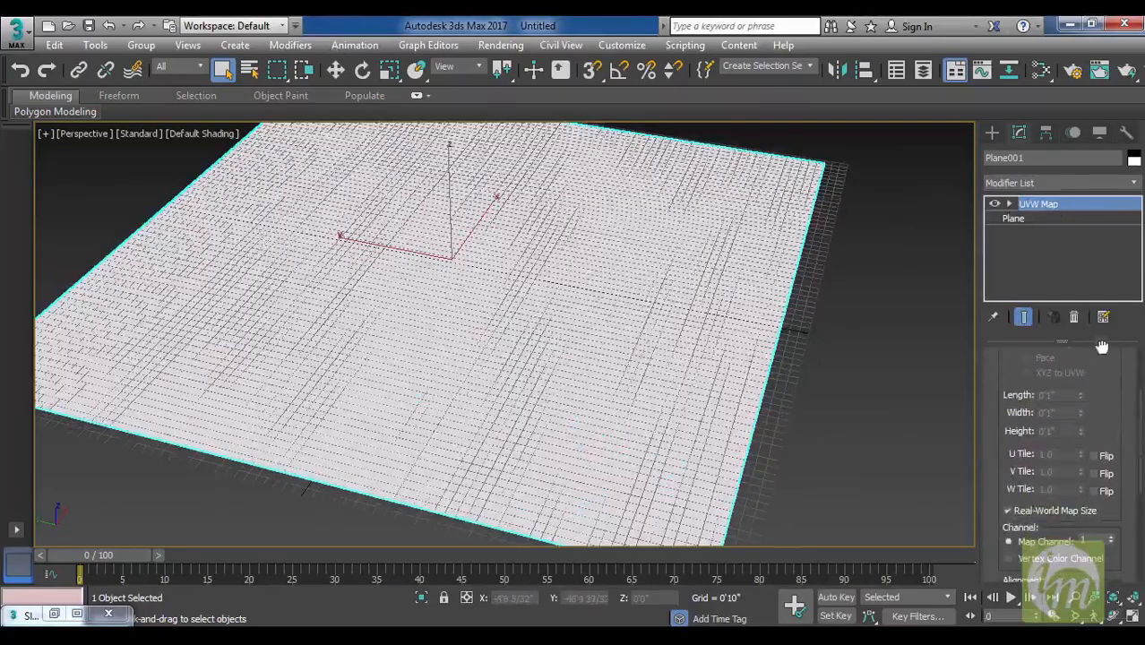
{"action": "left_click", "coordinate": [1008, 511]}
{"action": "middle_click_drag", "start_coordinate": [654, 391], "coordinate": [578, 437], "text": "alt"}
{"action": "middle_click_drag", "start_coordinate": [640, 415], "coordinate": [738, 404], "text": "alt"}
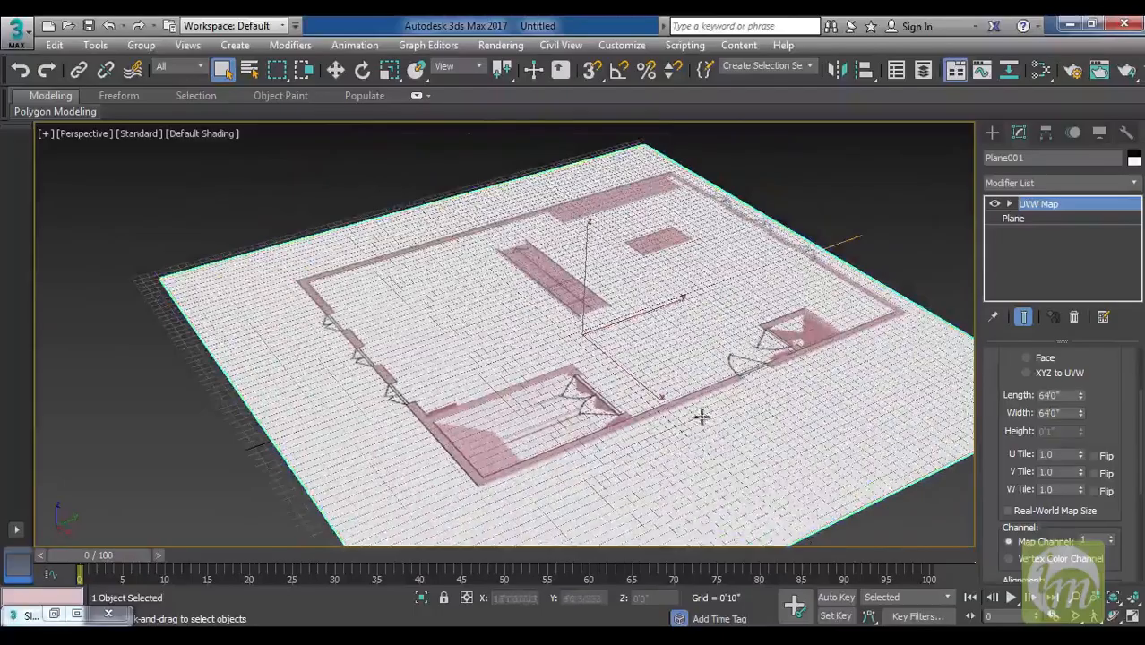
{"action": "middle_click_drag", "start_coordinate": [625, 464], "coordinate": [744, 379], "text": "alt"}
{"action": "scroll", "coordinate": [744, 379], "scroll_direction": "up", "scroll_amount": 4}
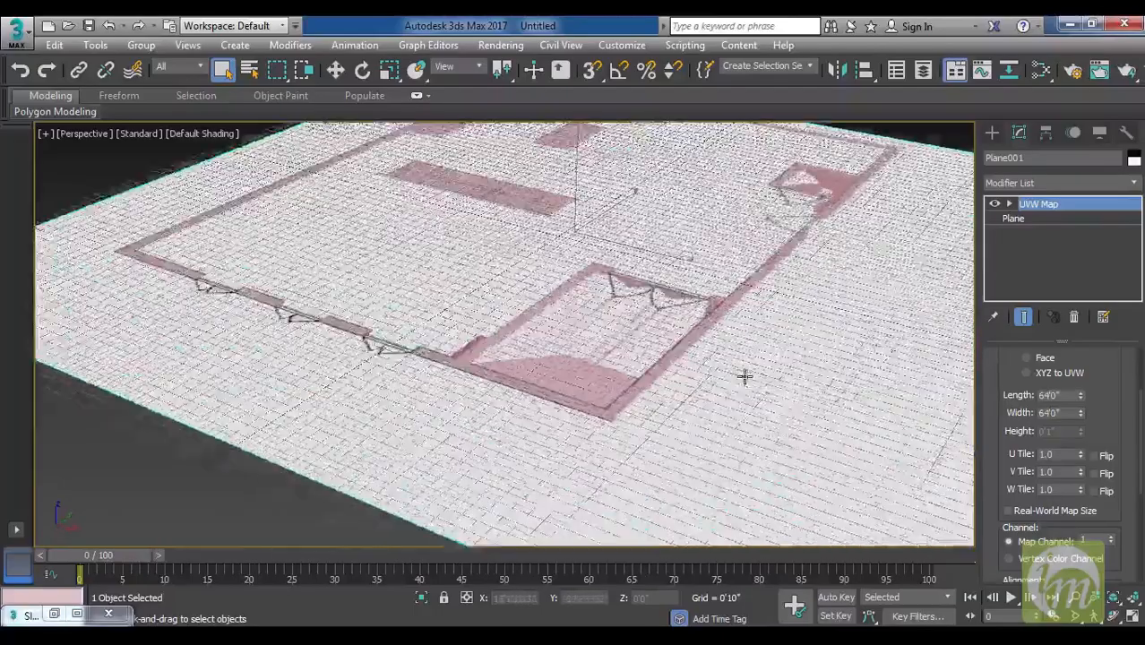
{"action": "middle_click_drag", "start_coordinate": [606, 419], "coordinate": [611, 467]}
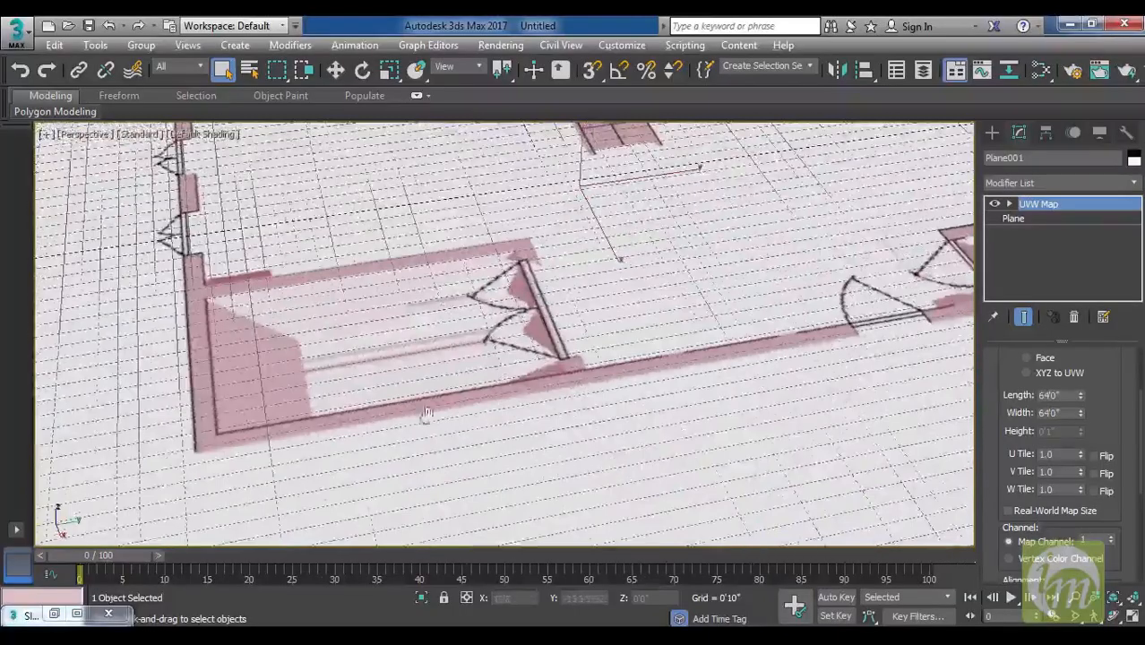
{"action": "middle_click_drag", "start_coordinate": [422, 409], "coordinate": [508, 408]}
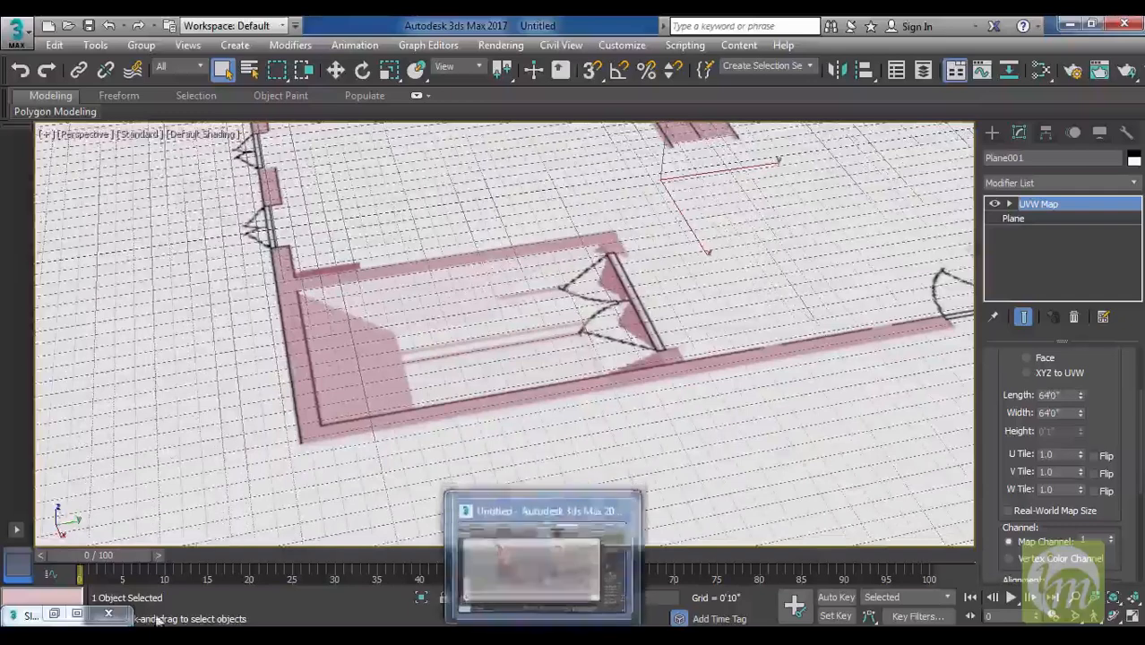
Restore the material editor and set the Interior Plan bitmap's Mono Channel Output to Alpha.
{"action": "left_click", "coordinate": [54, 616]}
{"action": "left_click_drag", "start_coordinate": [821, 89], "coordinate": [841, 90]}
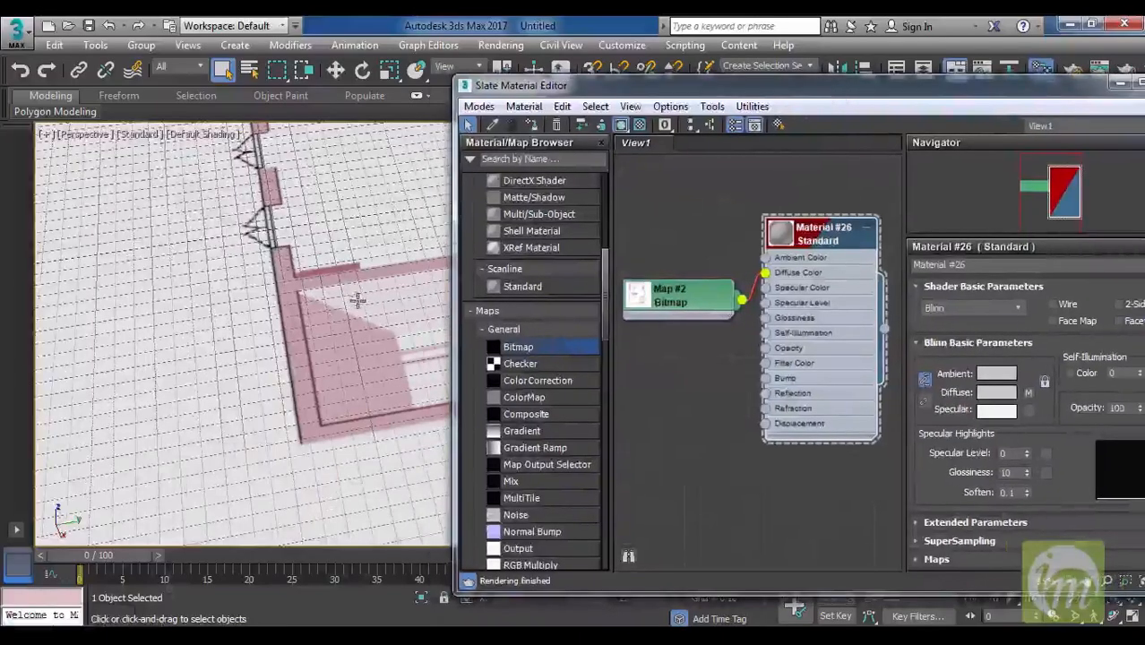
{"action": "left_click", "coordinate": [705, 302]}
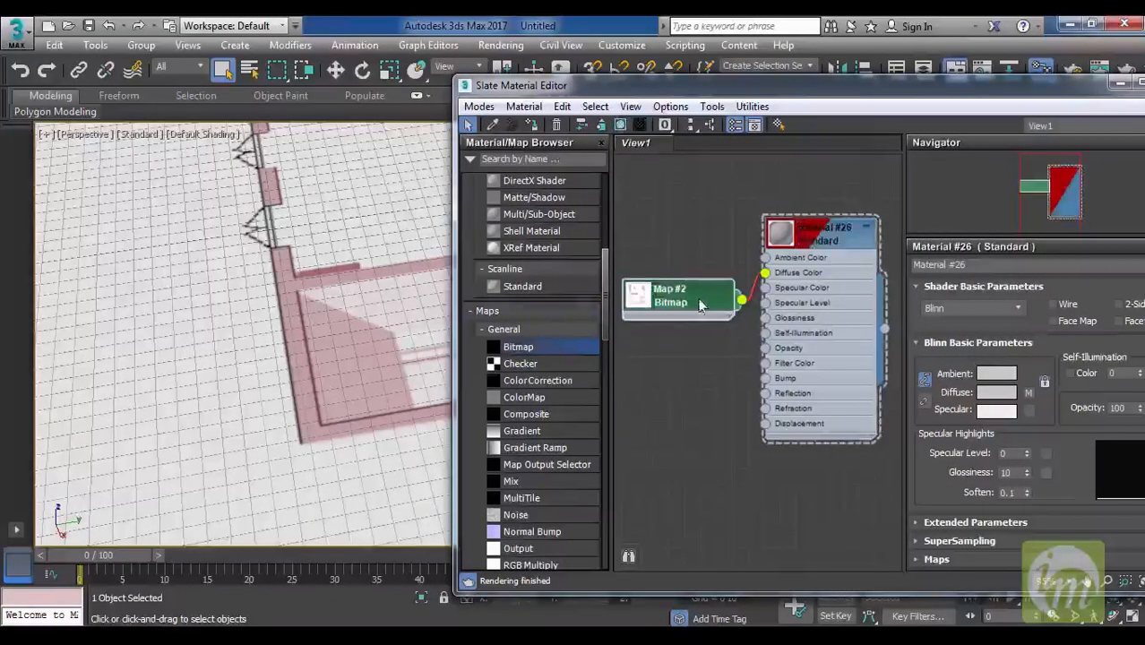
{"action": "double_click", "coordinate": [699, 297]}
{"action": "left_click_drag", "start_coordinate": [967, 93], "coordinate": [635, 56]}
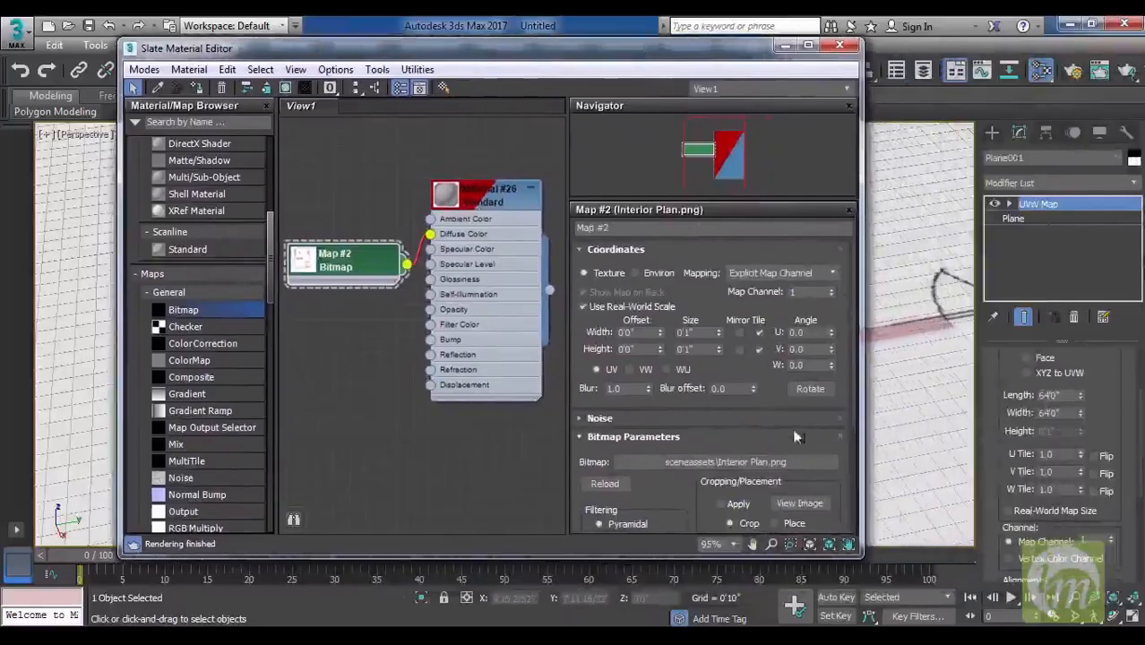
{"action": "scroll", "coordinate": [840, 356], "scroll_direction": "down", "scroll_amount": 5}
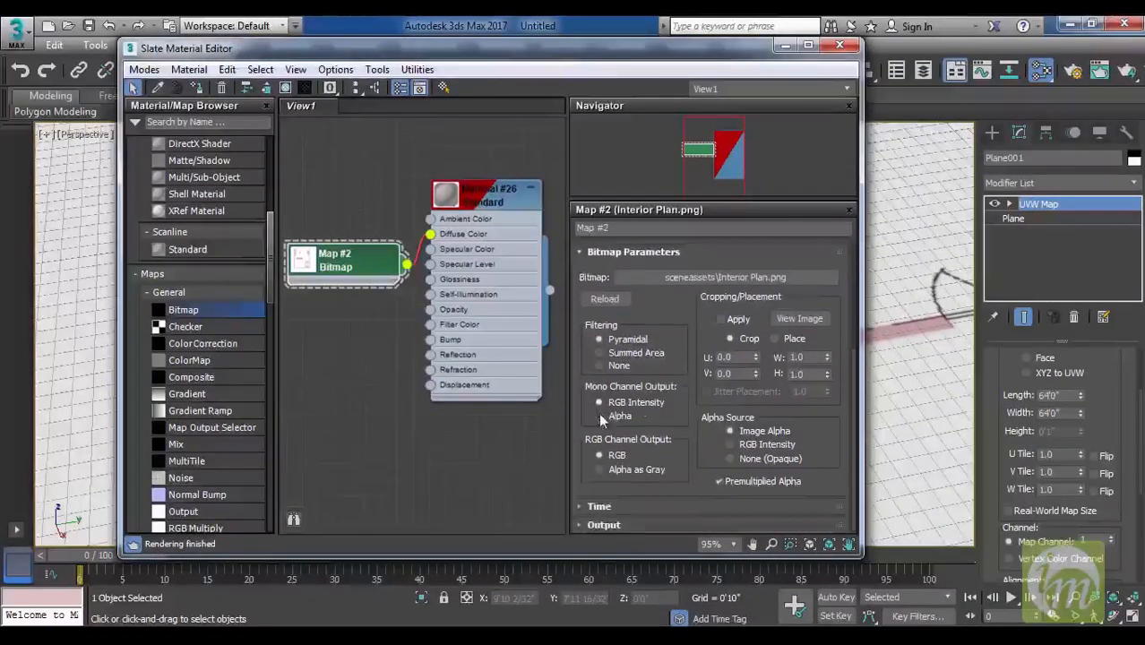
{"action": "left_click", "coordinate": [599, 416]}
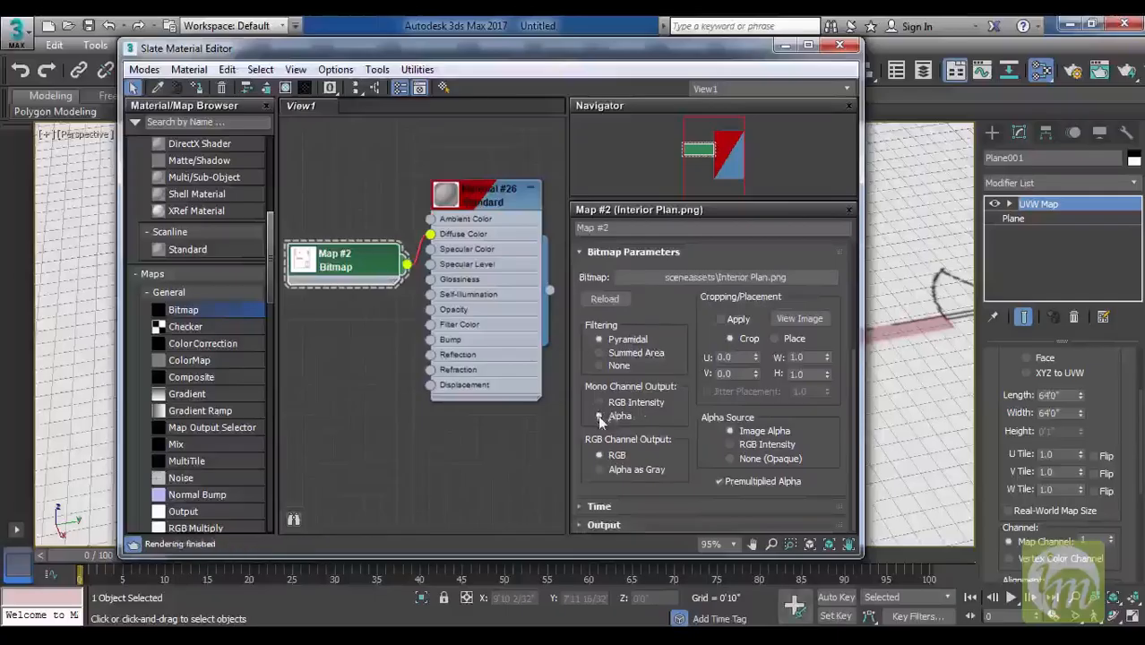
Try turning off Premultiplied Alpha for the bitmap and check the effect on the plane.
{"action": "left_click", "coordinate": [720, 482]}
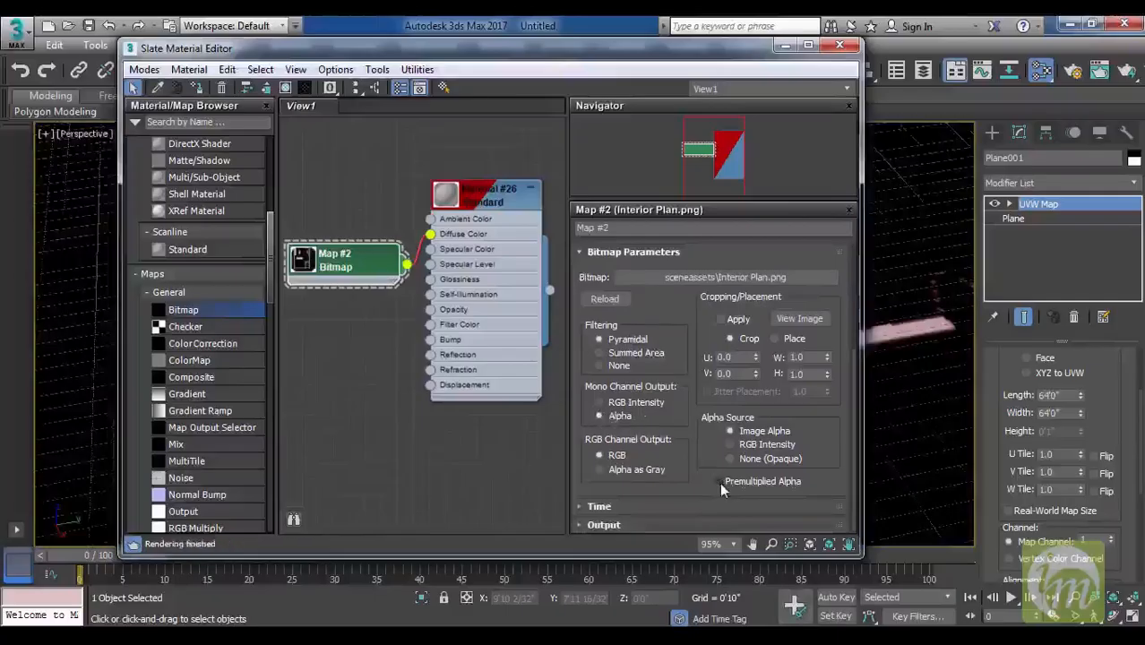
{"action": "left_click_drag", "start_coordinate": [744, 52], "coordinate": [950, 61]}
{"action": "mouse_move", "coordinate": [258, 337]}
{"action": "middle_mouse_down", "text": "alt"}
{"action": "mouse_move", "coordinate": [212, 350]}
{"action": "mouse_move", "coordinate": [262, 321]}
{"action": "middle_mouse_up", "text": "alt"}
{"action": "scroll", "coordinate": [212, 351], "scroll_direction": "down", "scroll_amount": 5}
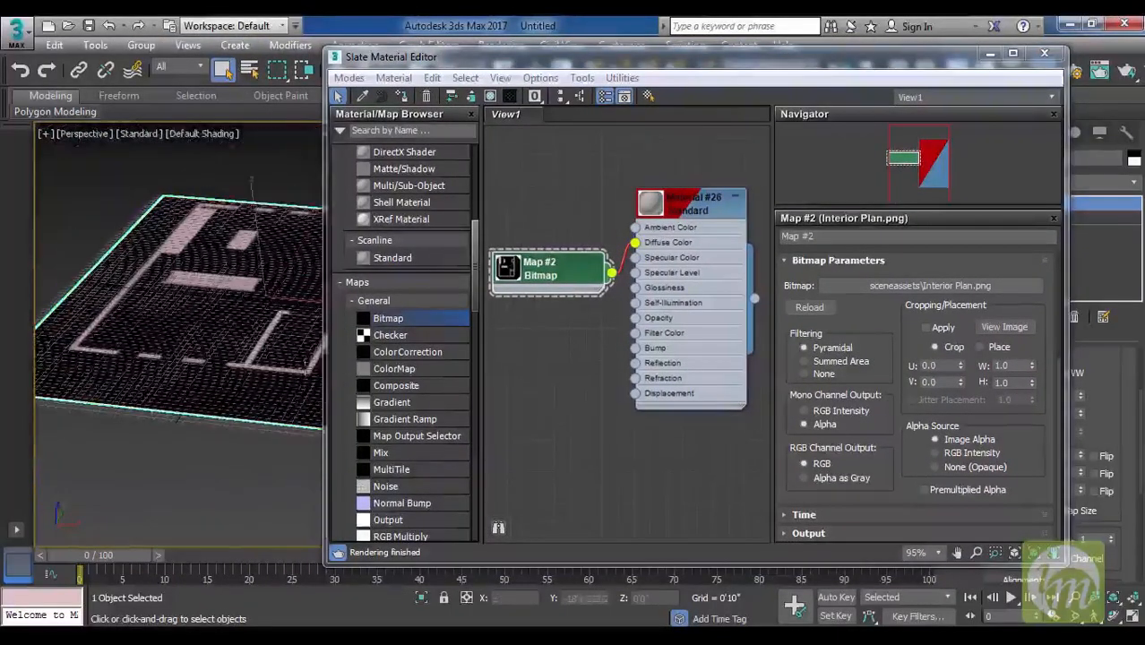
Try Alpha as Gray output and the other Alpha Source options, returning the bitmap to RGB and Image Alpha.
{"action": "left_click", "coordinate": [815, 481]}
{"action": "left_click", "coordinate": [813, 478]}
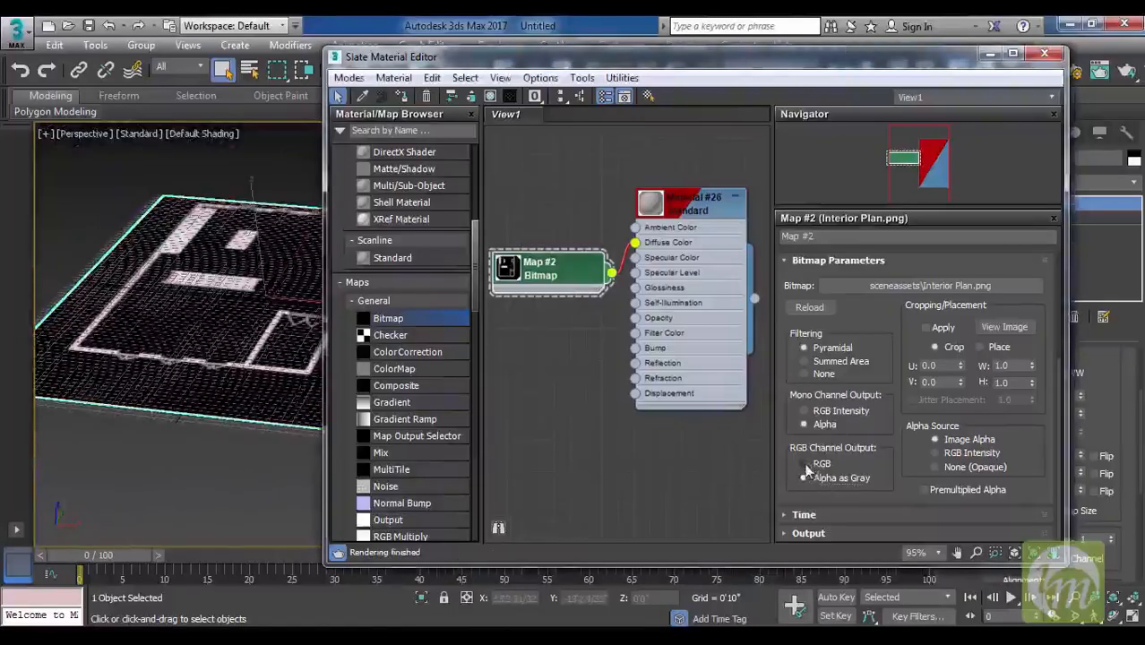
{"action": "left_click", "coordinate": [805, 465]}
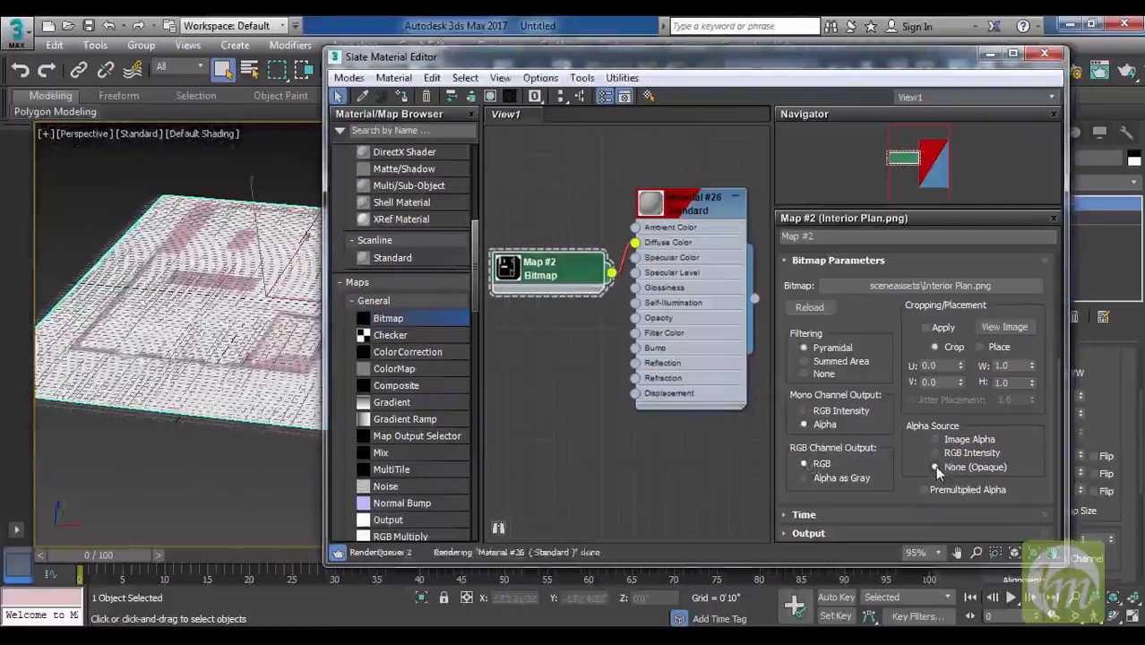
{"action": "left_click", "coordinate": [937, 453]}
{"action": "left_click", "coordinate": [934, 439]}
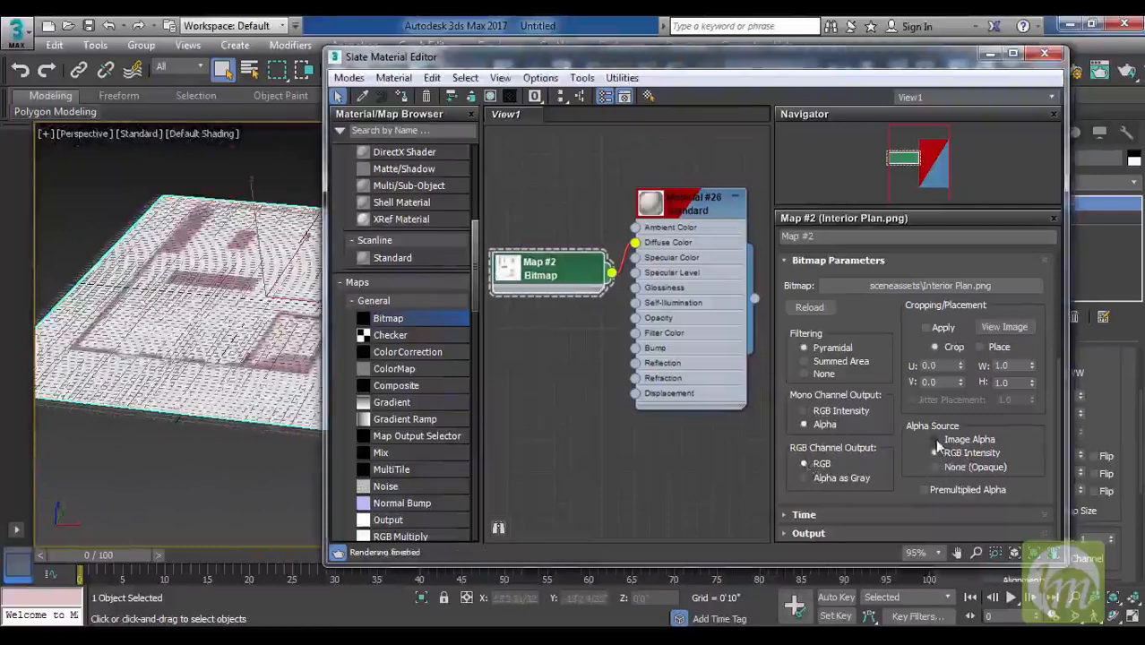
Try RGB Intensity and Alpha as Gray outputs, return RGB Channel Output to RGB and re-enable Premultiplied Alpha.
{"action": "left_click", "coordinate": [805, 412]}
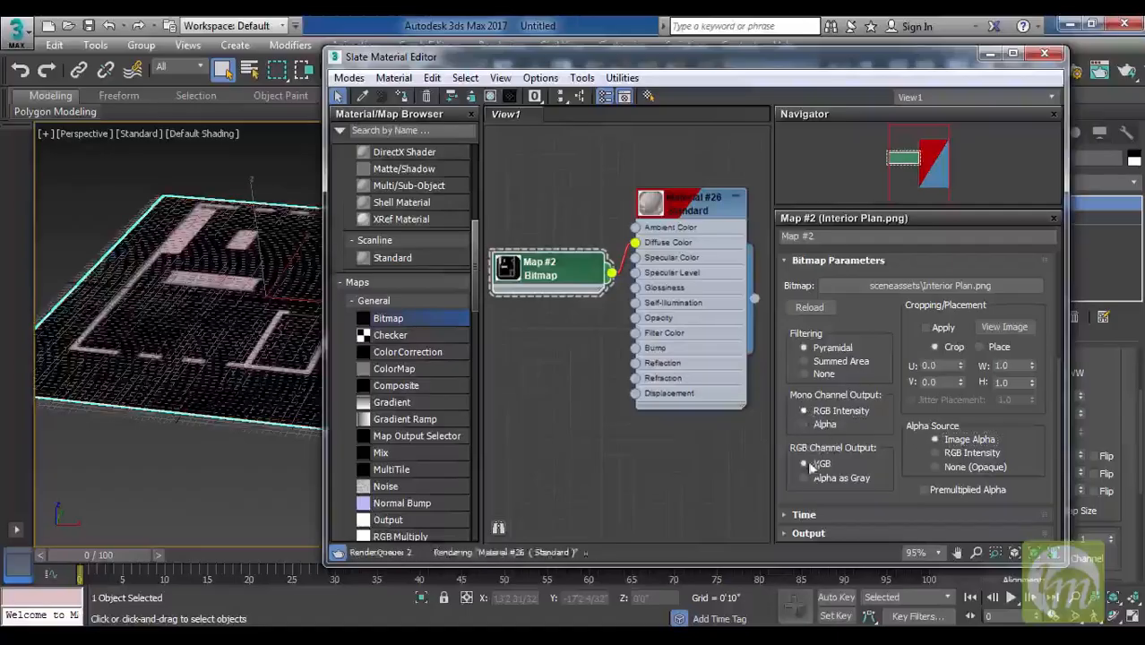
{"action": "left_click", "coordinate": [804, 479]}
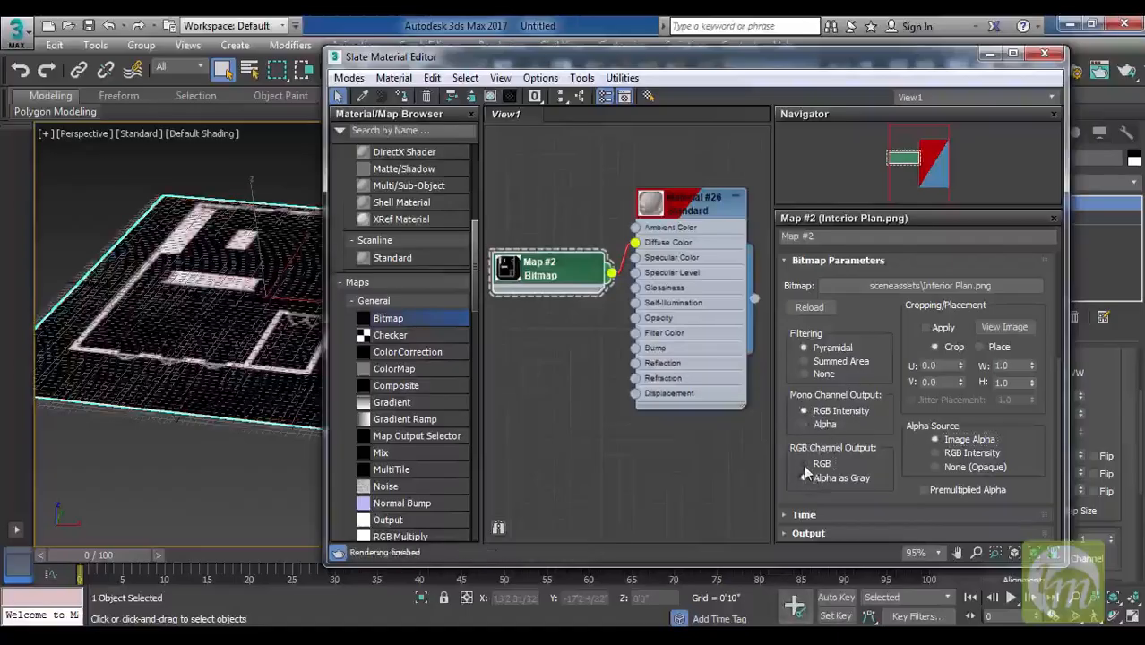
{"action": "left_click", "coordinate": [804, 464]}
{"action": "left_click", "coordinate": [925, 490]}
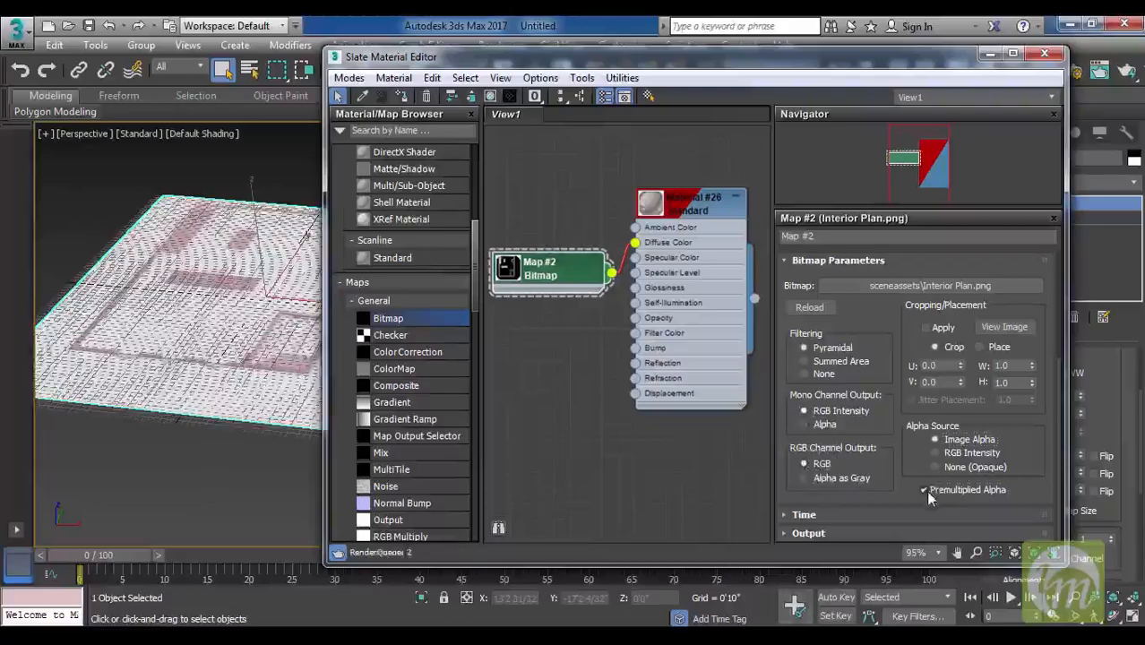
Set Mono Channel Output to Alpha, connect the bitmap to the Standard material's Opacity and inspect the plan's walls.
{"action": "left_click", "coordinate": [803, 425]}
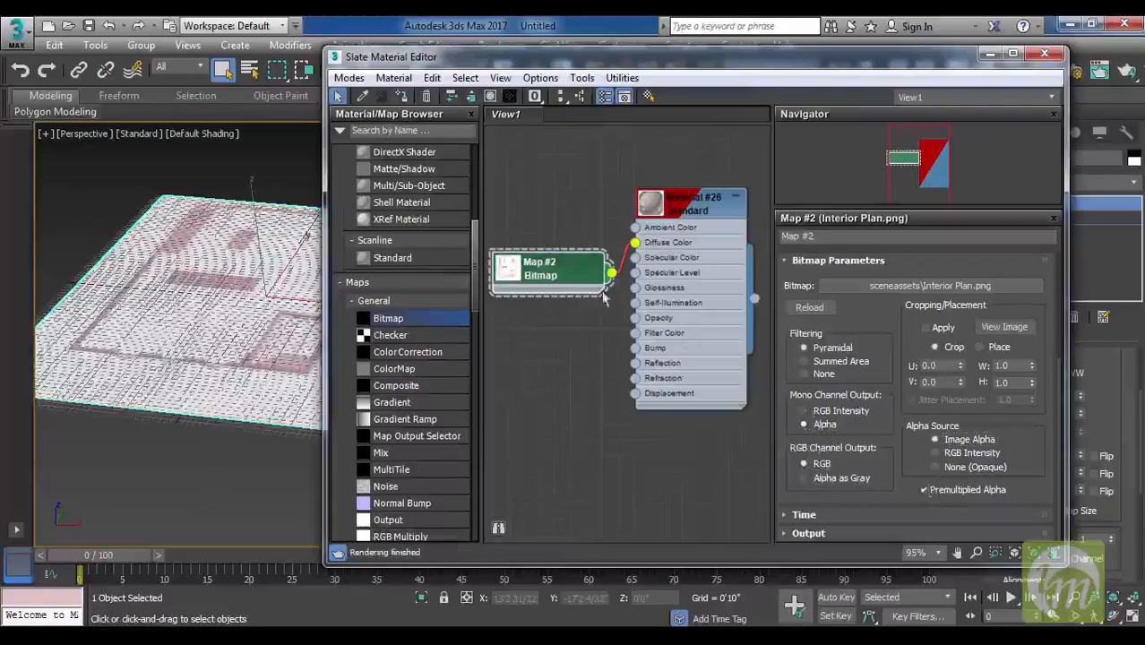
{"action": "left_click_drag", "start_coordinate": [610, 276], "coordinate": [635, 318]}
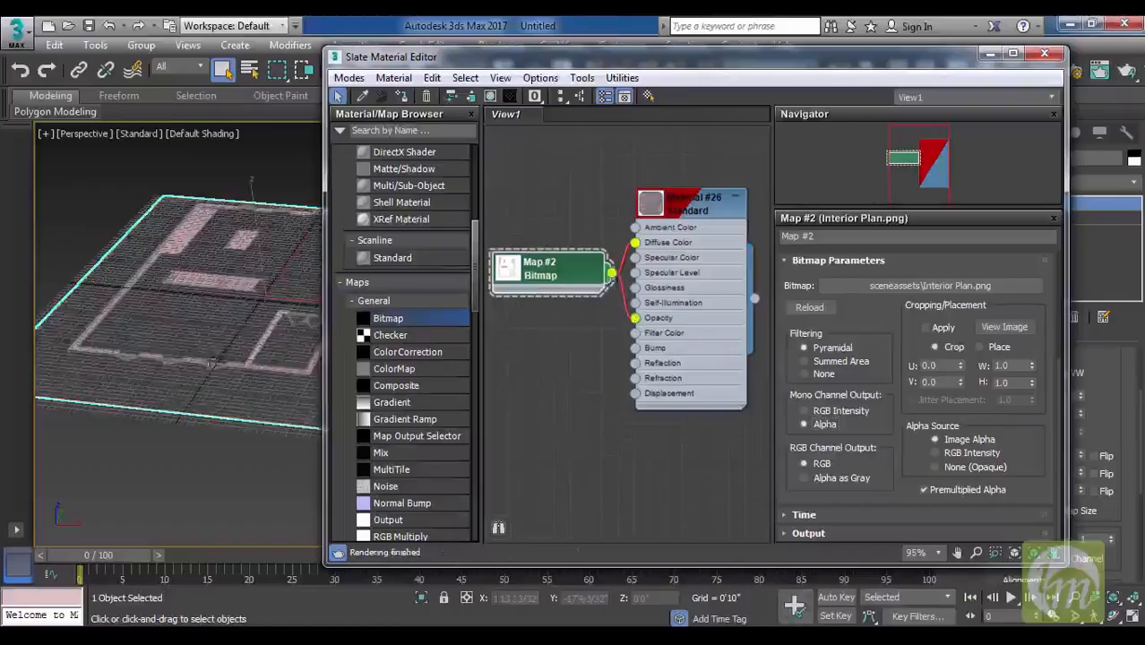
{"action": "middle_click_drag", "start_coordinate": [201, 334], "coordinate": [271, 389], "text": "alt"}
{"action": "scroll", "coordinate": [248, 399], "scroll_direction": "up", "scroll_amount": 2}
{"action": "scroll", "coordinate": [249, 398], "scroll_direction": "up", "scroll_amount": 2}
{"action": "scroll", "coordinate": [259, 427], "scroll_direction": "up", "scroll_amount": 2}
{"action": "scroll", "coordinate": [254, 425], "scroll_direction": "up", "scroll_amount": 1}
{"action": "scroll", "coordinate": [266, 392], "scroll_direction": "down", "scroll_amount": 1}
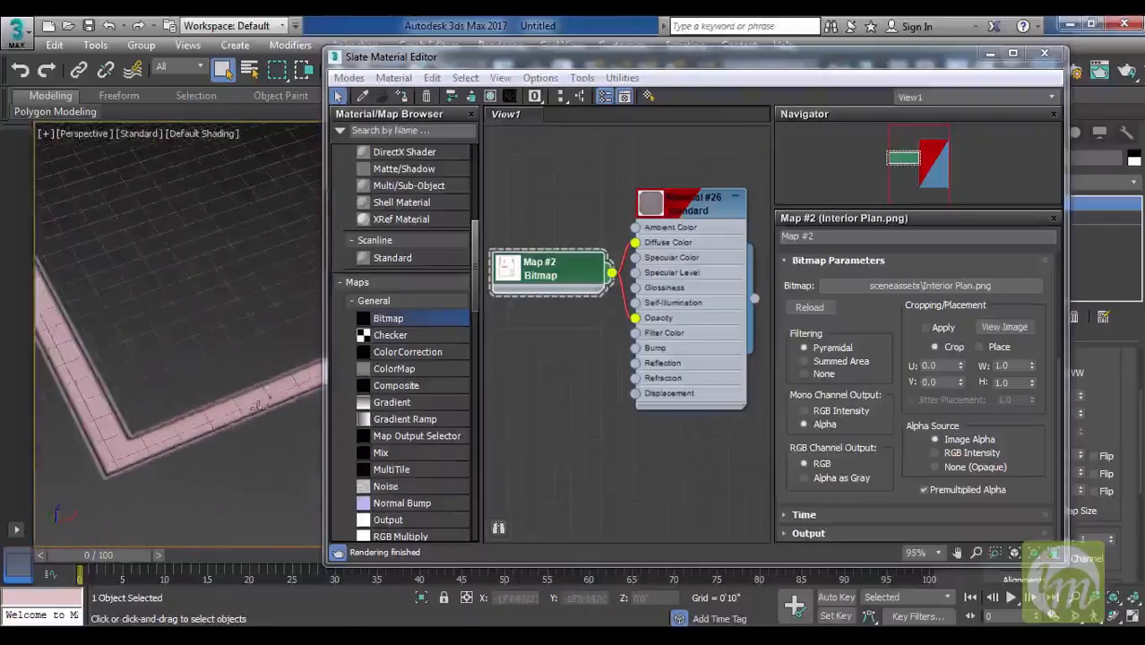
Minimize the Slate Material Editor to uncover the plan in the viewport.
{"action": "left_click", "coordinate": [993, 56]}
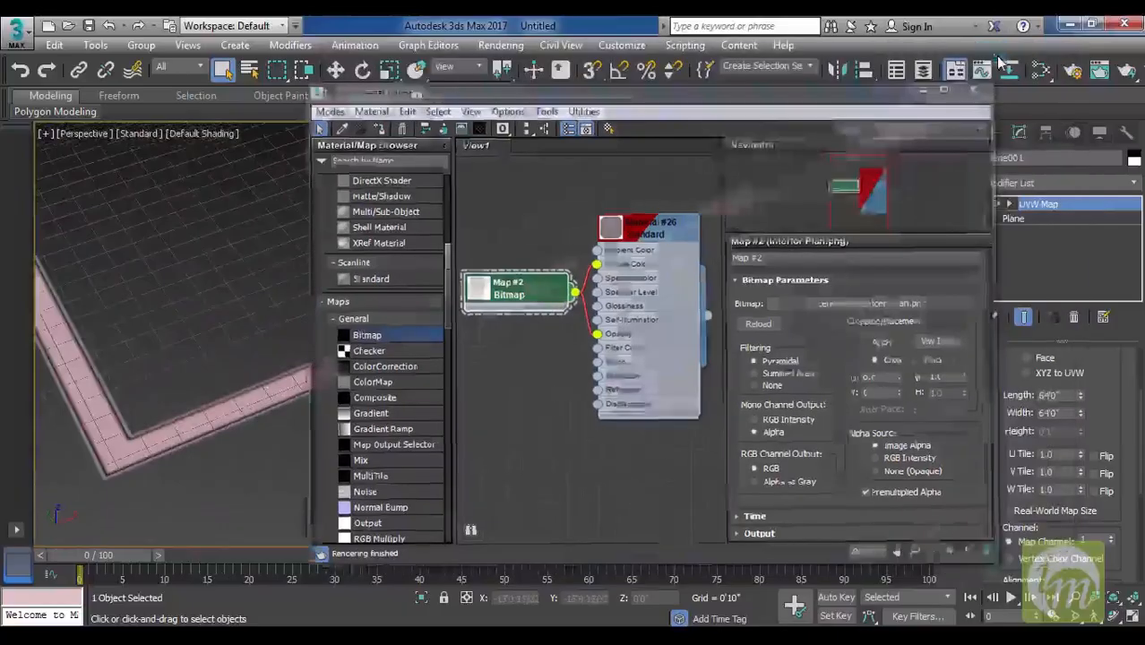
{"action": "scroll", "coordinate": [639, 300], "scroll_direction": "up", "scroll_amount": 2}
{"action": "middle_click_drag", "start_coordinate": [647, 413], "coordinate": [715, 385]}
{"action": "scroll", "coordinate": [733, 401], "scroll_direction": "down", "scroll_amount": 2}
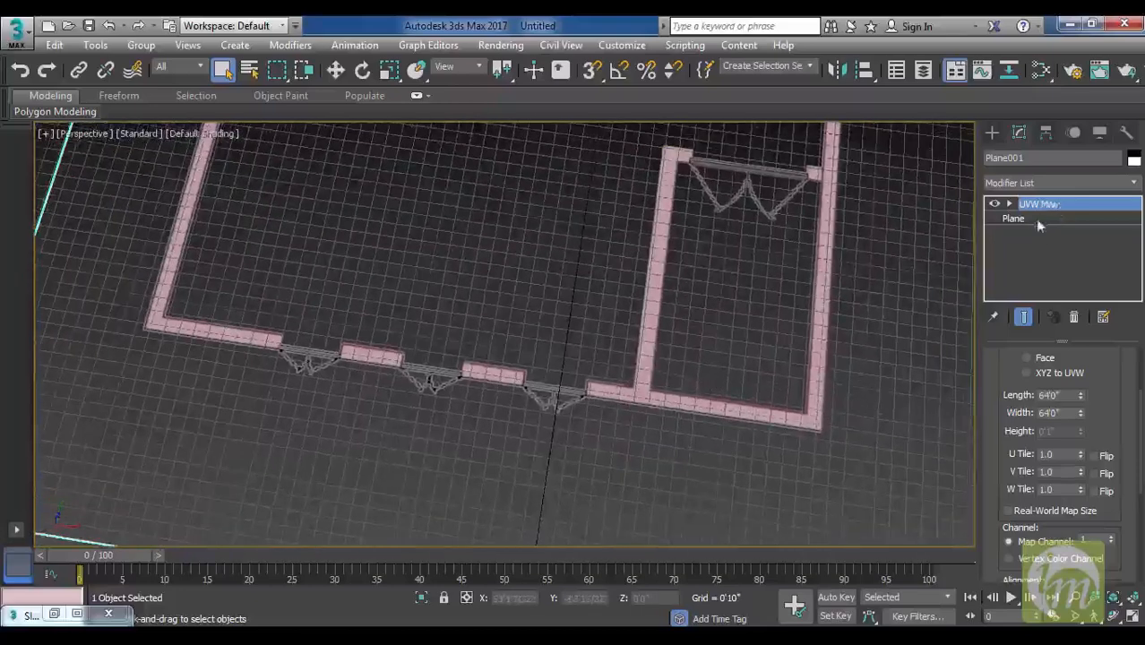
Shift the plane's UVW Map gizmo about 2 inches in the negative X direction to adjust the plan against the grid.
{"action": "left_click", "coordinate": [1068, 210]}
{"action": "middle_click_drag", "start_coordinate": [680, 291], "coordinate": [647, 378]}
{"action": "scroll", "coordinate": [674, 325], "scroll_direction": "down", "scroll_amount": 4}
{"action": "scroll", "coordinate": [687, 300], "scroll_direction": "up", "scroll_amount": 4}
{"action": "scroll", "coordinate": [648, 378], "scroll_direction": "up", "scroll_amount": 5}
{"action": "middle_click_drag", "start_coordinate": [667, 331], "coordinate": [743, 477]}
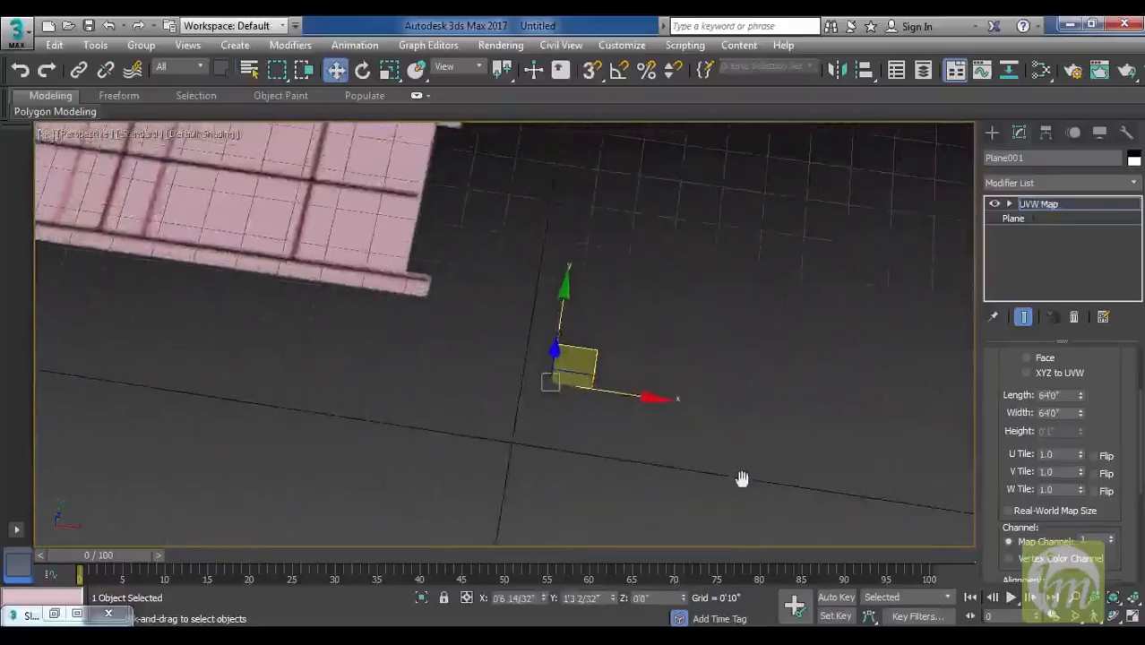
{"action": "middle_click_drag", "start_coordinate": [659, 314], "coordinate": [644, 414]}
{"action": "scroll", "coordinate": [654, 340], "scroll_direction": "down", "scroll_amount": 3}
{"action": "middle_click_drag", "start_coordinate": [654, 340], "coordinate": [615, 303]}
{"action": "left_click_drag", "start_coordinate": [574, 352], "coordinate": [568, 353]}
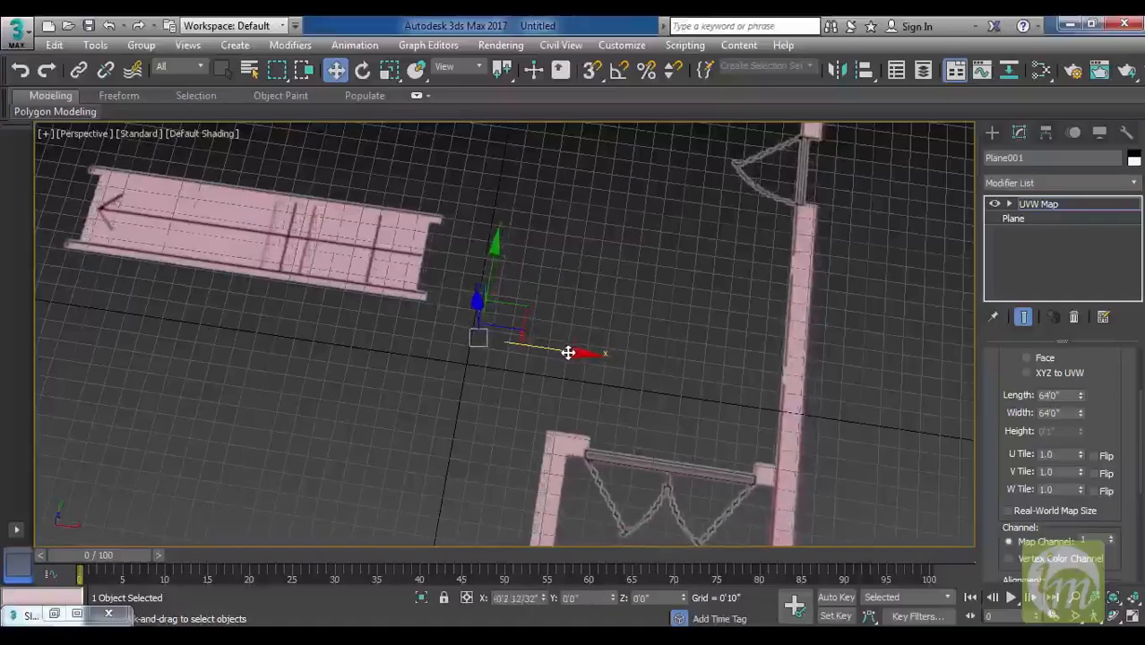
{"action": "scroll", "coordinate": [766, 416], "scroll_direction": "down", "scroll_amount": 10}
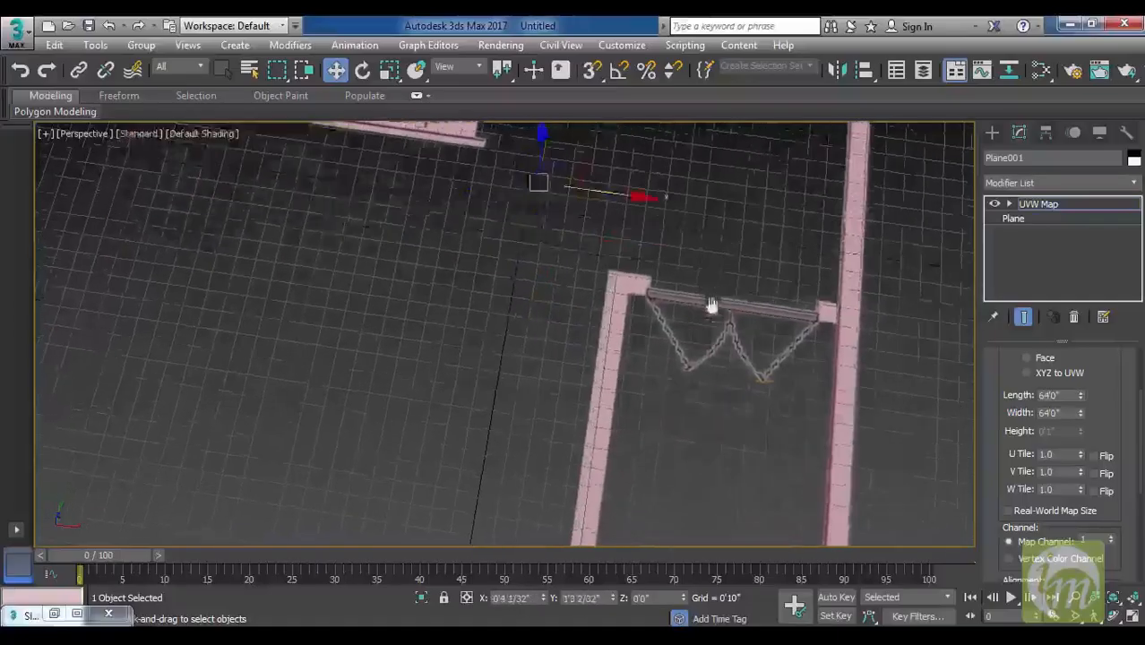
{"action": "middle_click_drag", "start_coordinate": [727, 356], "coordinate": [710, 338], "text": "alt"}
{"action": "middle_click_drag", "start_coordinate": [789, 275], "coordinate": [741, 317]}
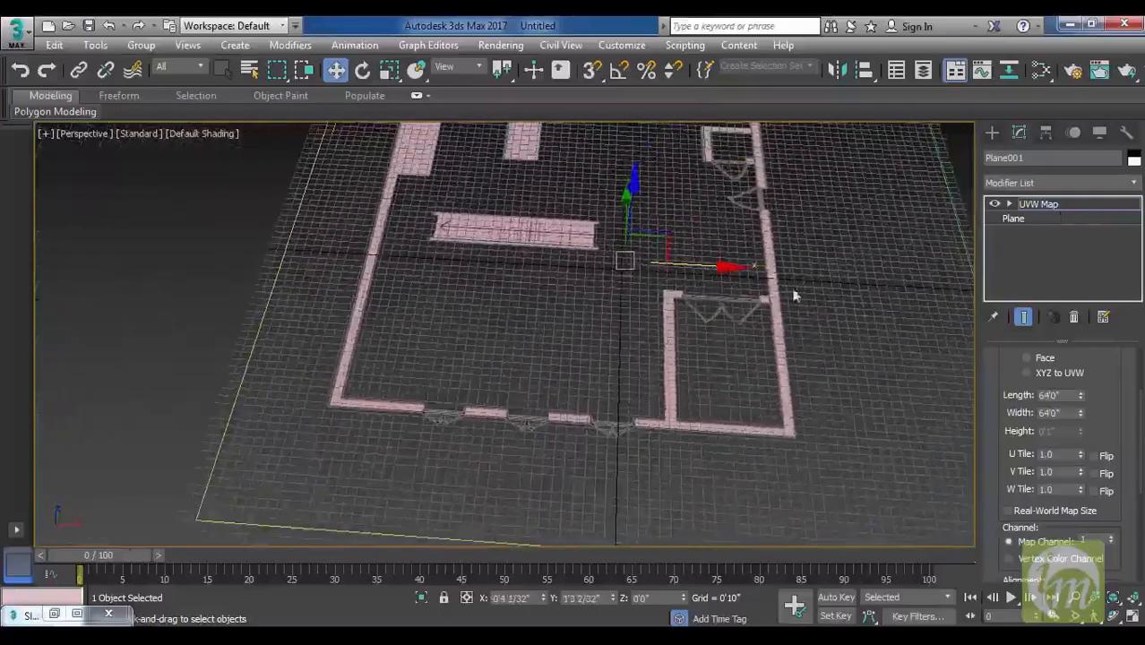
Switch to the Top view with shaded edged faces and return the UVW Map modifier to its top level.
{"action": "key", "text": "t"}
{"action": "middle_click_drag", "start_coordinate": [808, 300], "coordinate": [859, 343]}
{"action": "scroll", "coordinate": [683, 289], "scroll_direction": "down", "scroll_amount": 9}
{"action": "scroll", "coordinate": [762, 302], "scroll_direction": "up", "scroll_amount": 5}
{"action": "middle_click_drag", "start_coordinate": [689, 333], "coordinate": [785, 340]}
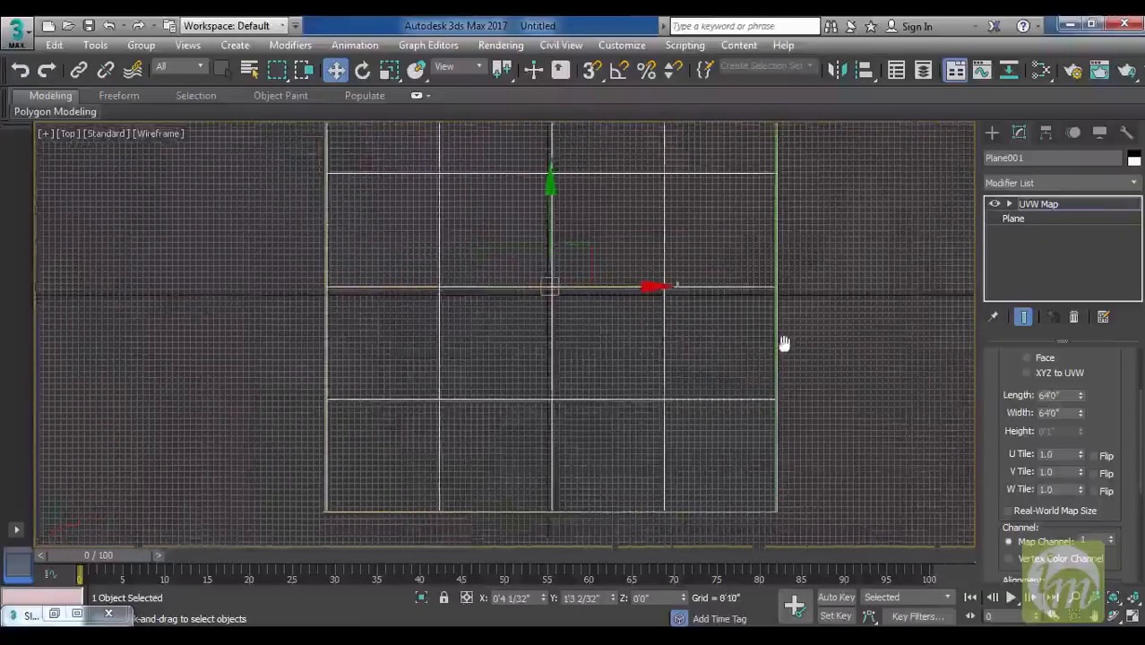
{"action": "key", "text": "F3"}
{"action": "middle_click_drag", "start_coordinate": [777, 279], "coordinate": [804, 304]}
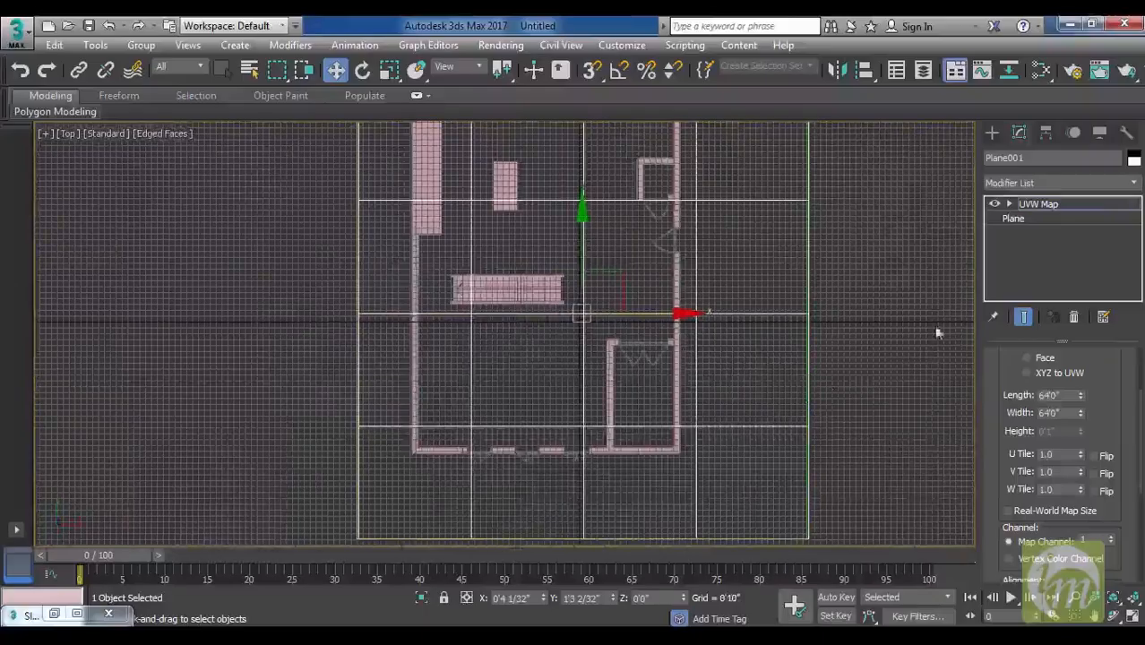
{"action": "left_click", "coordinate": [1038, 206]}
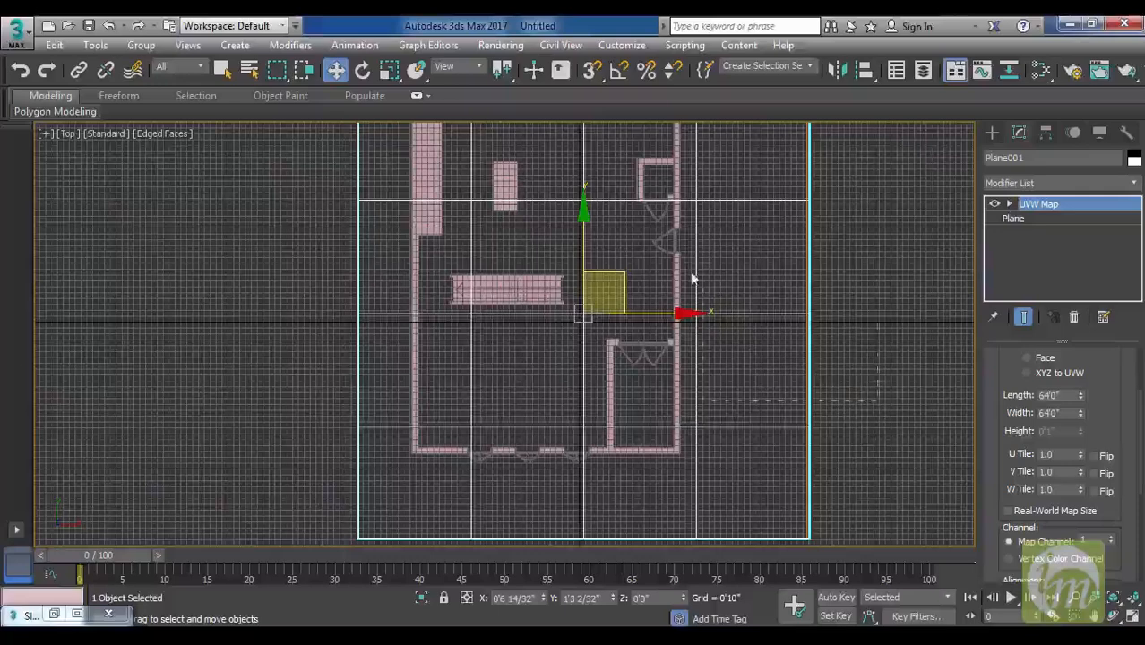
Try freezing the plan plane with Freeze Selection and unfreeze all objects again.
{"action": "left_click", "coordinate": [920, 382]}
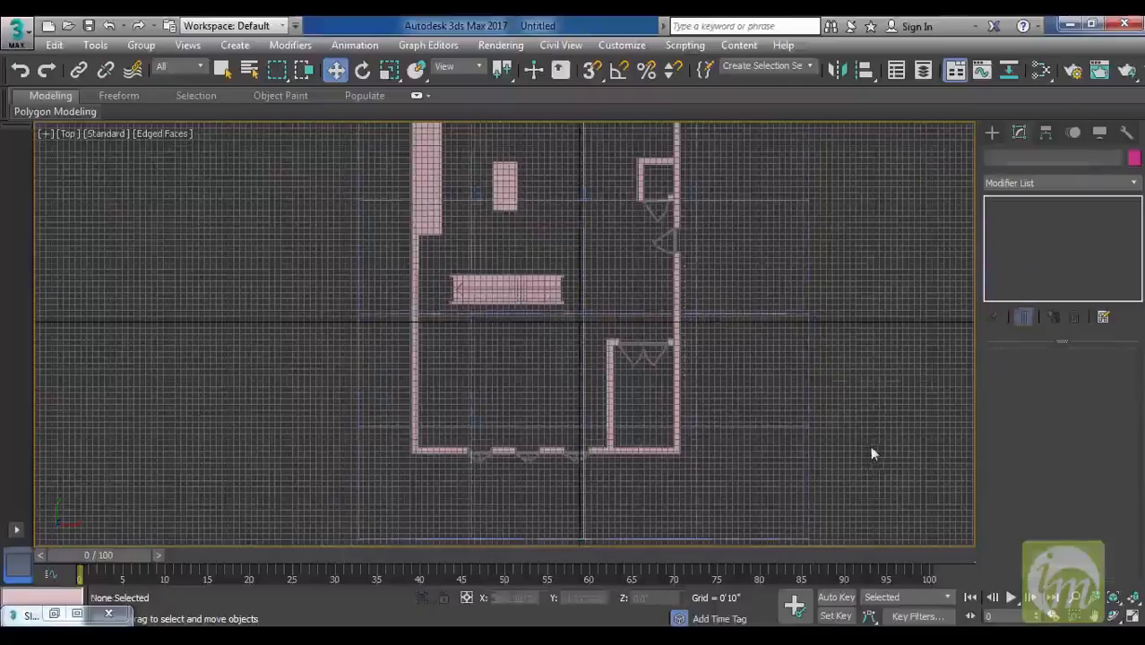
{"action": "left_click", "coordinate": [704, 306]}
{"action": "left_click", "coordinate": [893, 359]}
{"action": "left_click", "coordinate": [688, 316]}
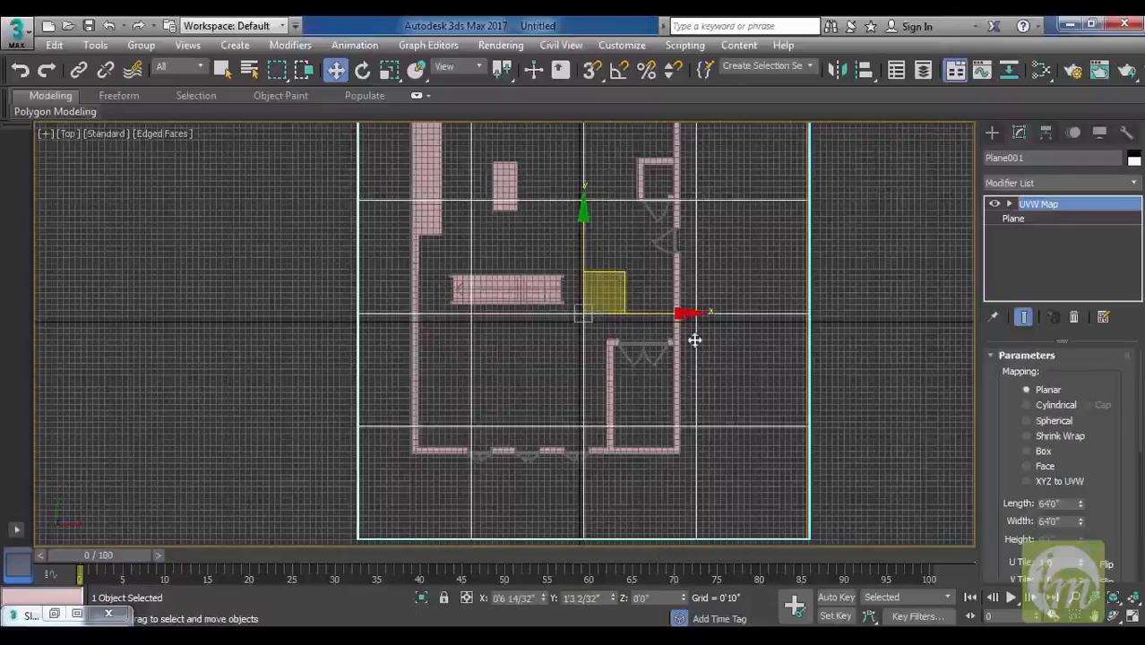
{"action": "right_click", "coordinate": [695, 339]}
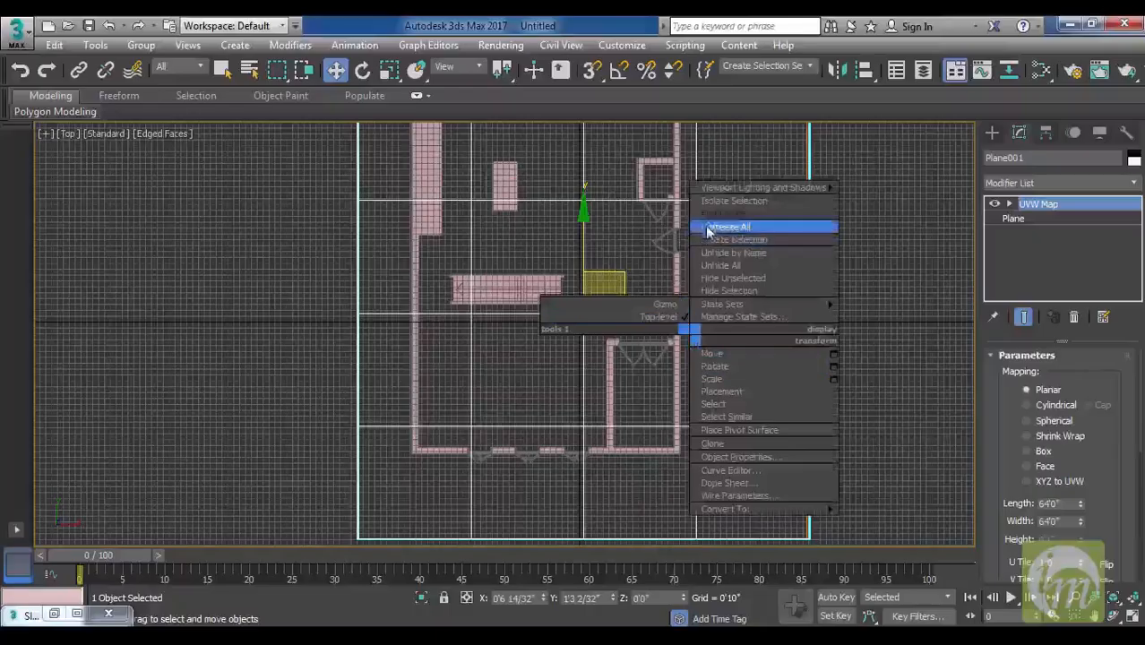
{"action": "left_click", "coordinate": [745, 239]}
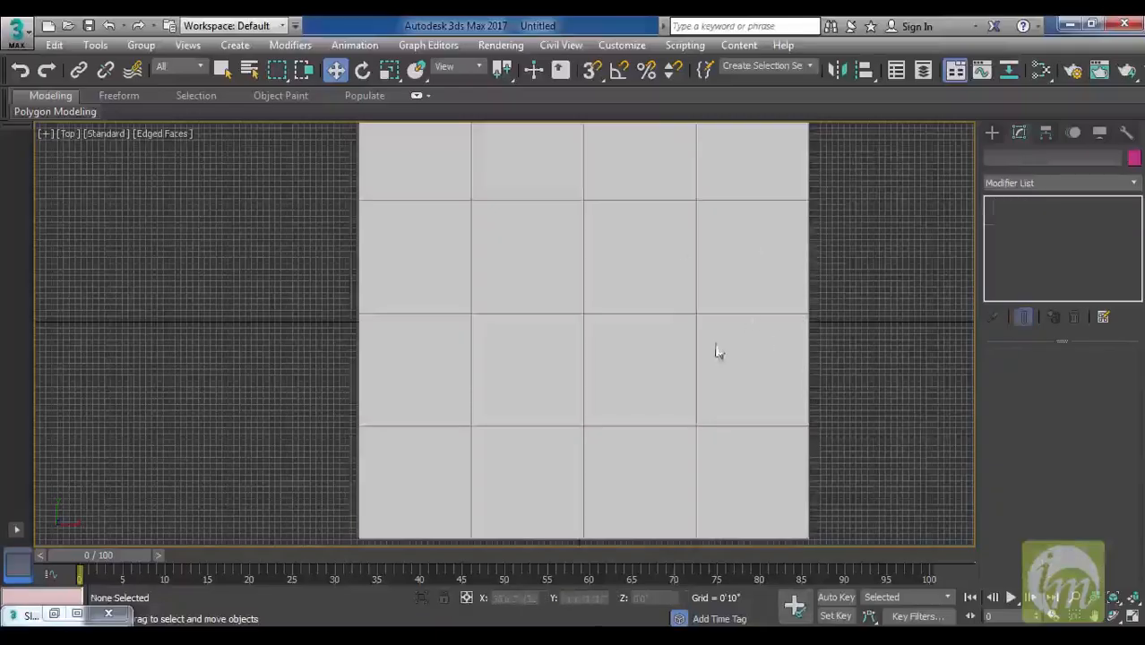
{"action": "right_click", "coordinate": [670, 301]}
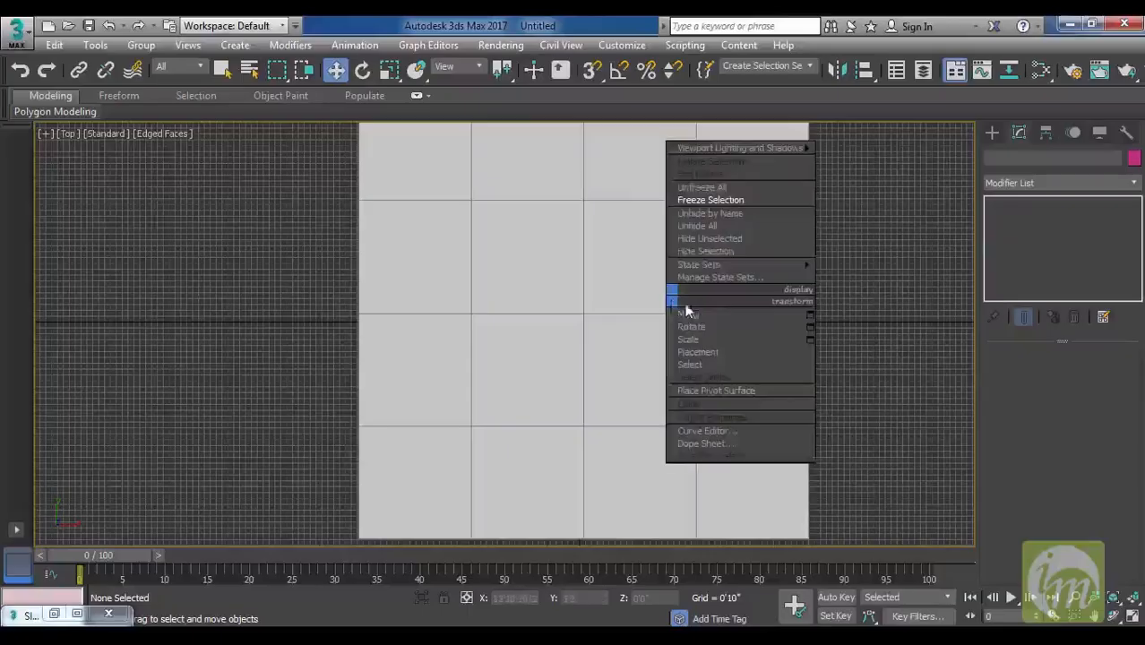
{"action": "left_click", "coordinate": [759, 186]}
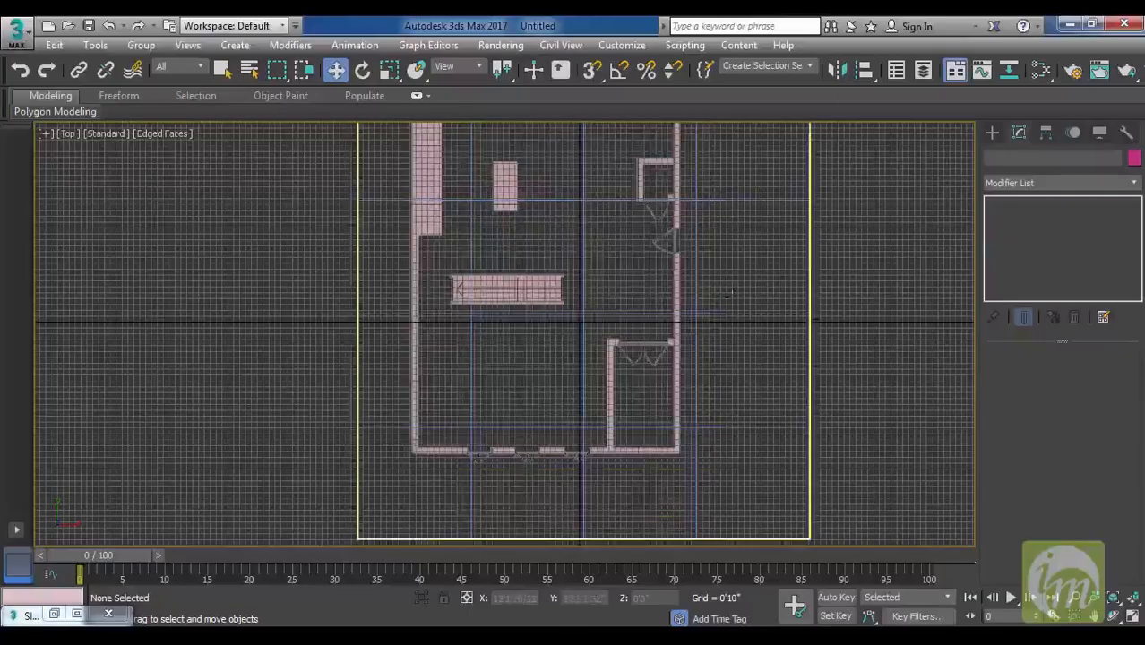
In the plane's Object Properties, enable Freeze, set Display Properties to By Object and disable Show Frozen in Gray.
{"action": "left_click_drag", "start_coordinate": [847, 356], "coordinate": [669, 259]}
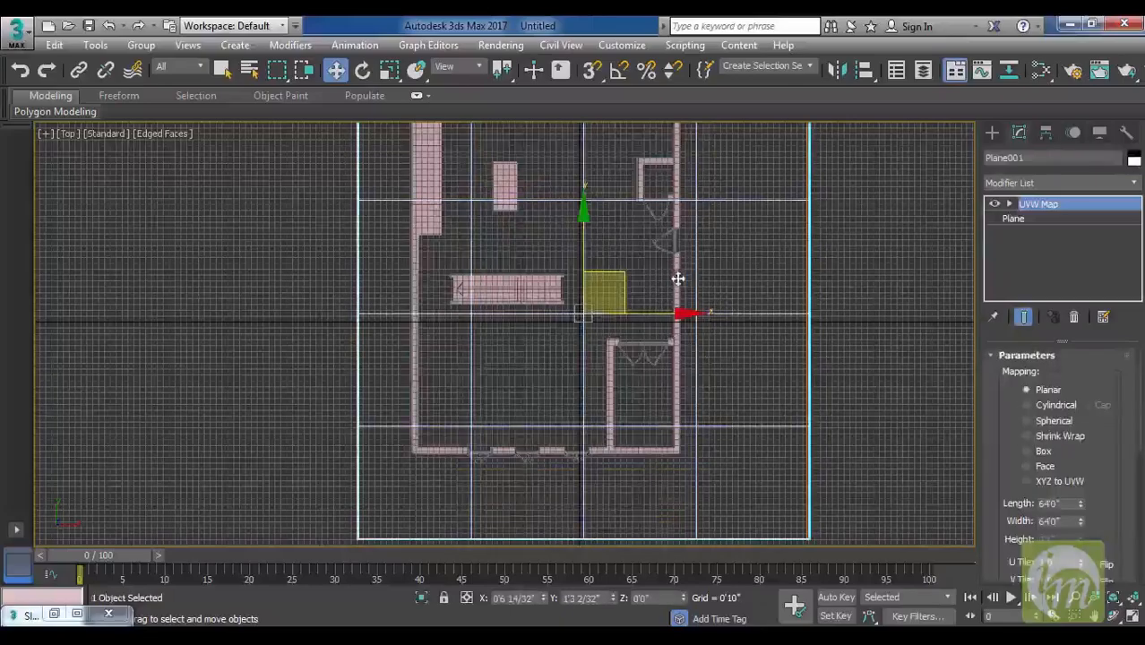
{"action": "right_click", "coordinate": [675, 281]}
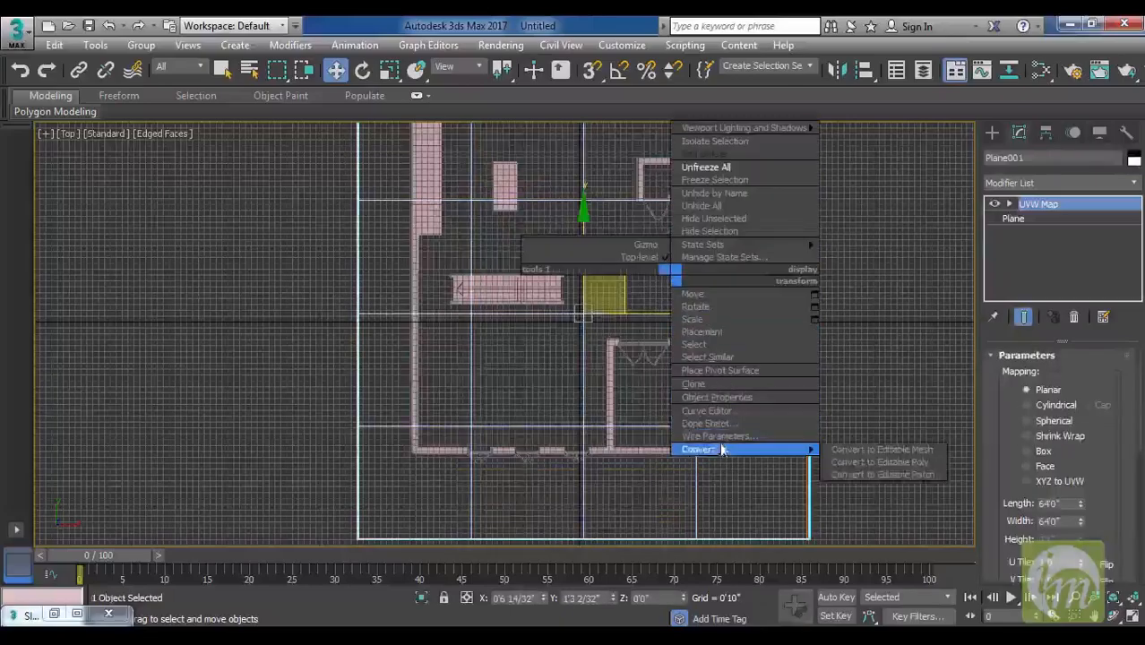
{"action": "left_click", "coordinate": [744, 397]}
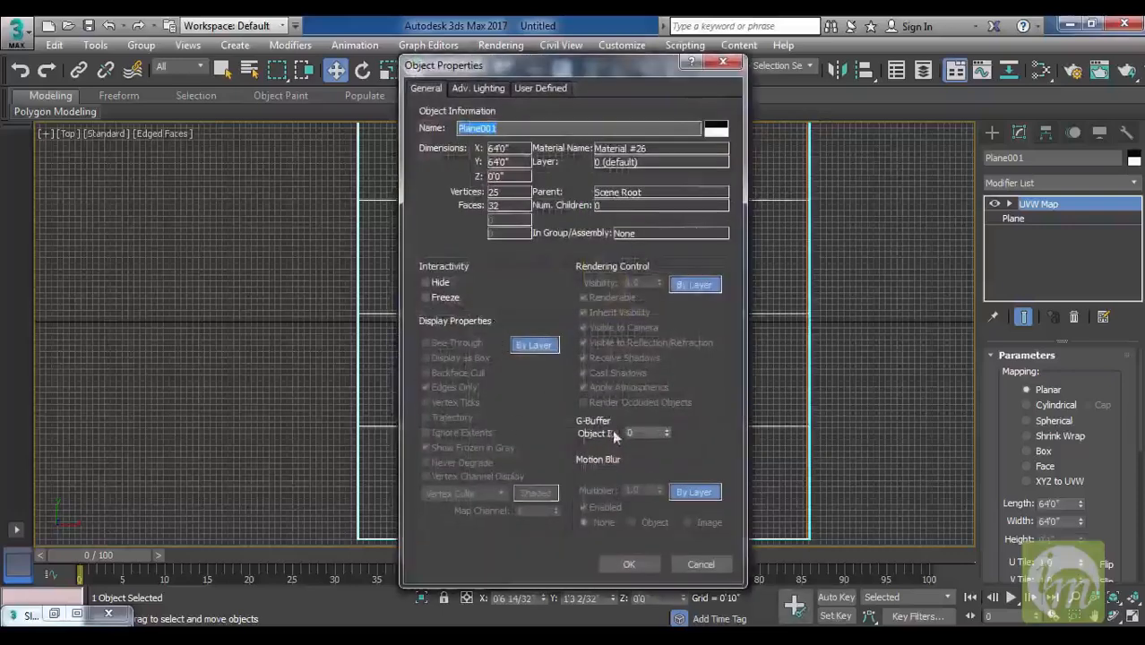
{"action": "left_click", "coordinate": [544, 343]}
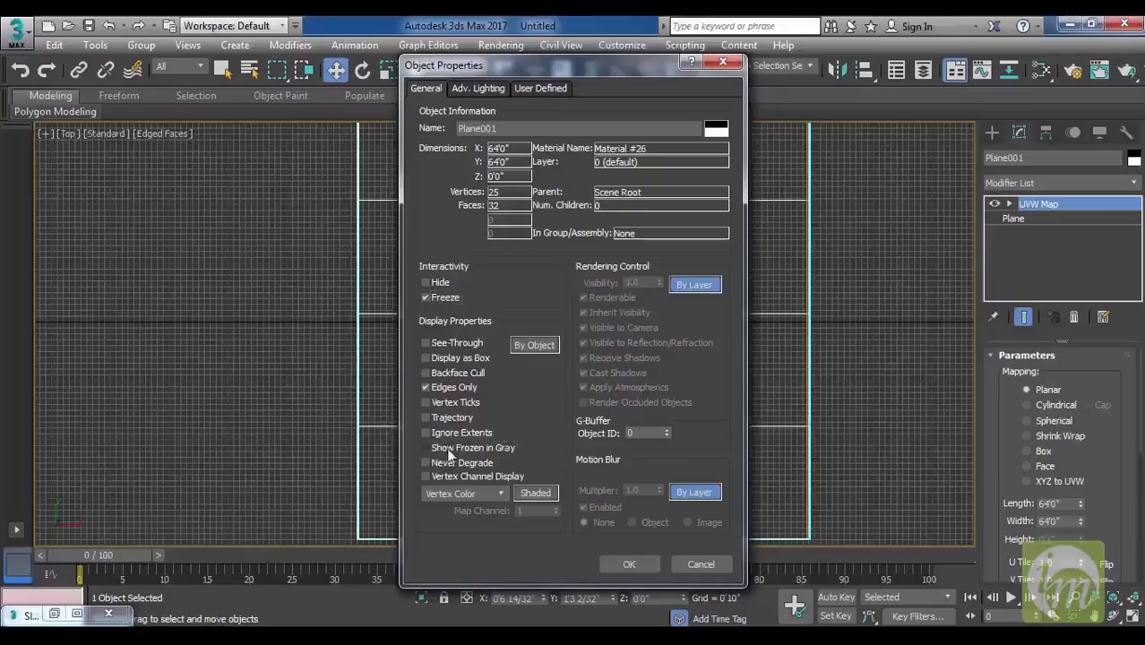
{"action": "left_click", "coordinate": [627, 565]}
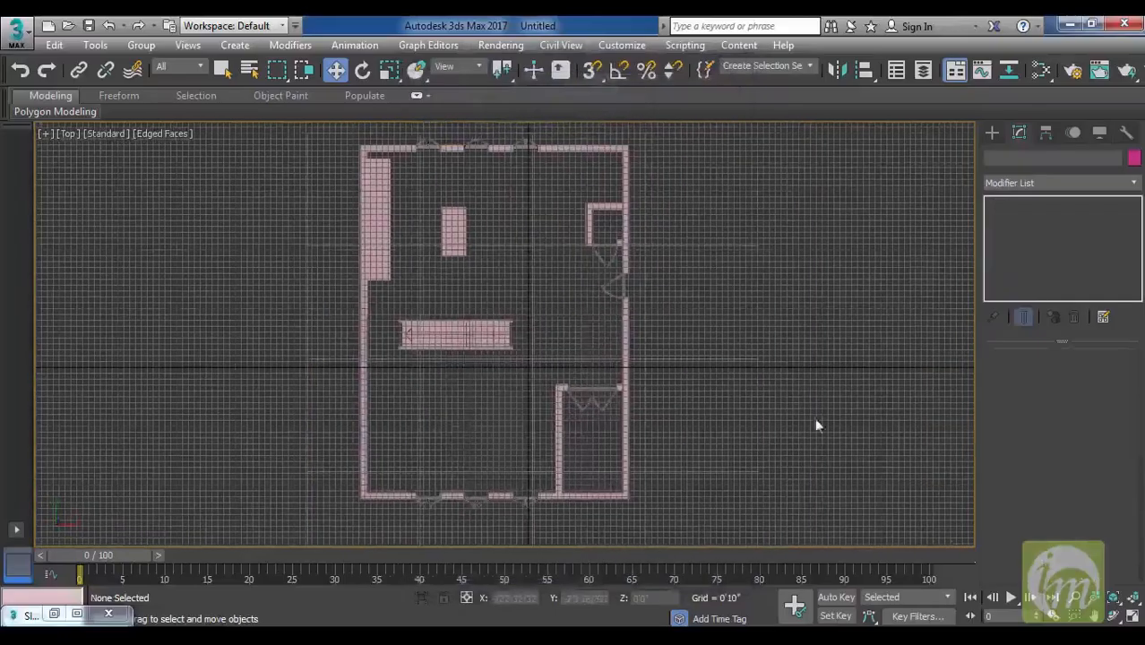
Test whether the frozen plan can be selected and inspect its walls and upper window openings.
{"action": "left_click_drag", "start_coordinate": [857, 431], "coordinate": [452, 269]}
{"action": "left_click_drag", "start_coordinate": [758, 352], "coordinate": [446, 240]}
{"action": "scroll", "coordinate": [706, 356], "scroll_direction": "up", "scroll_amount": 5}
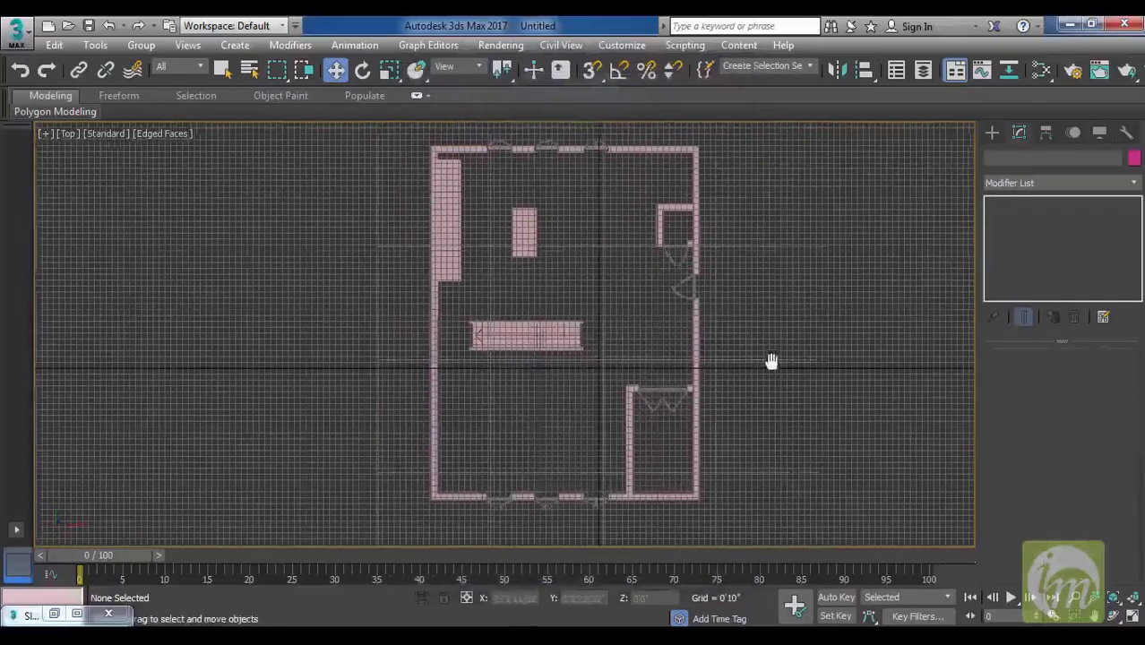
{"action": "scroll", "coordinate": [509, 382], "scroll_direction": "up", "scroll_amount": 6}
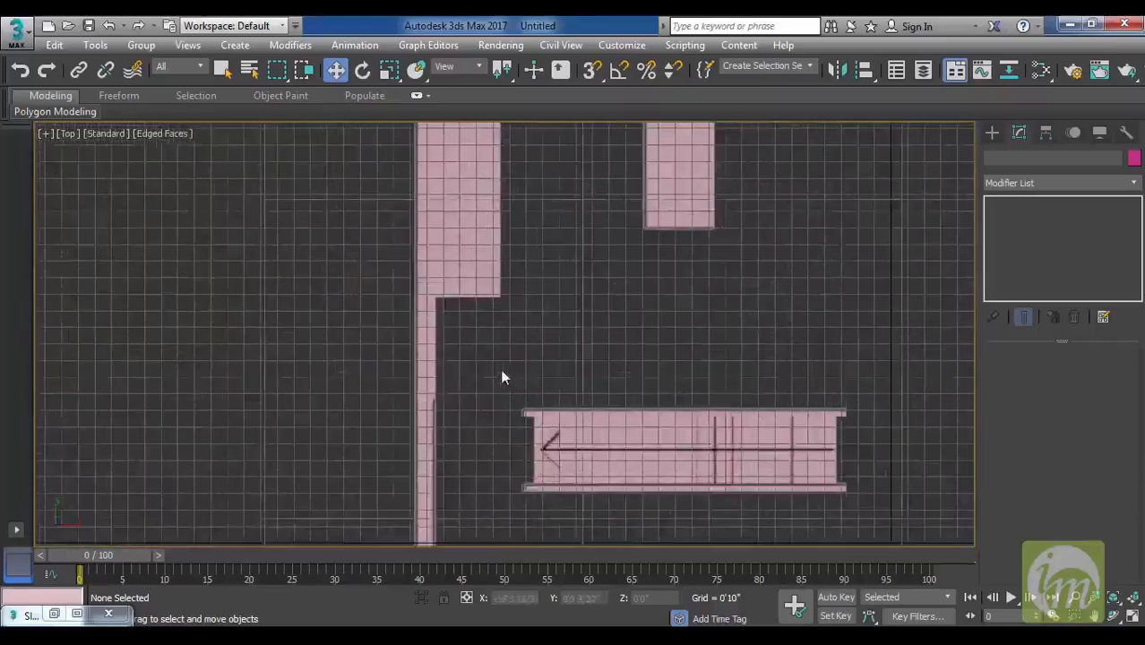
{"action": "scroll", "coordinate": [605, 401], "scroll_direction": "down", "scroll_amount": 5}
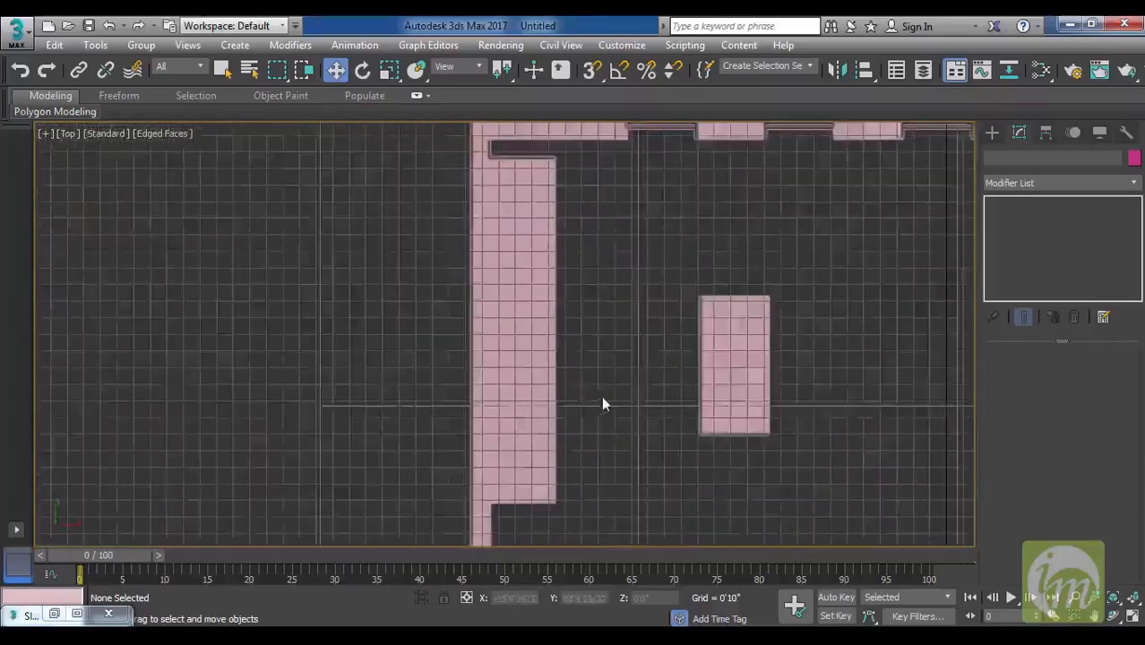
{"action": "scroll", "coordinate": [558, 399], "scroll_direction": "up", "scroll_amount": 3}
{"action": "middle_click_drag", "start_coordinate": [718, 339], "coordinate": [481, 345]}
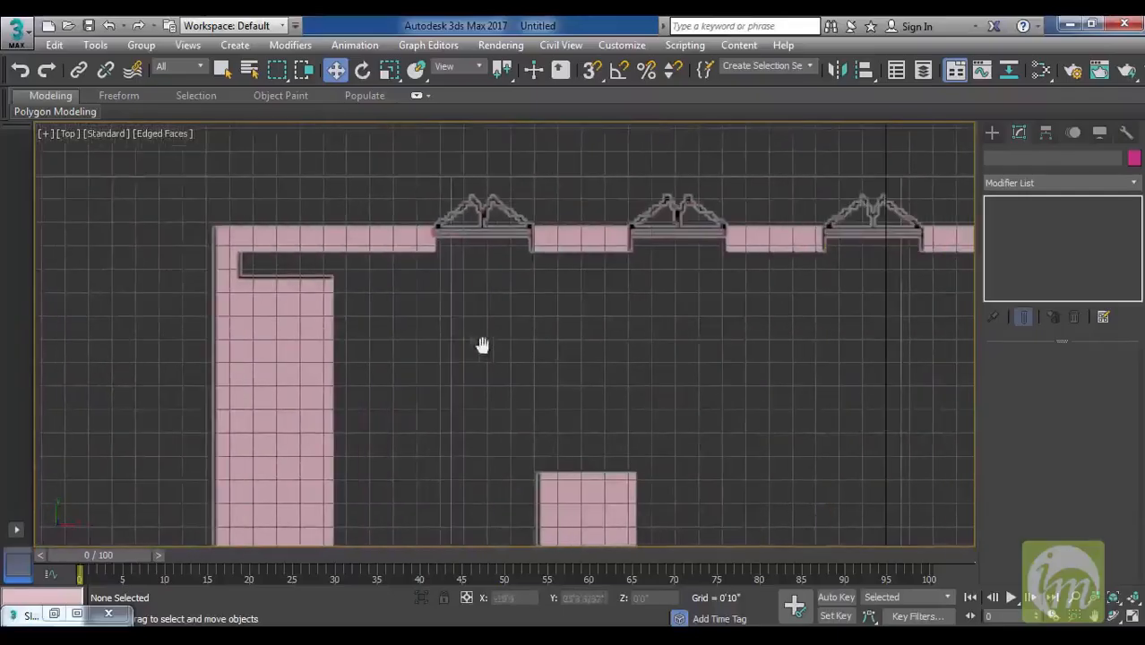
{"action": "middle_click_drag", "start_coordinate": [773, 243], "coordinate": [691, 245]}
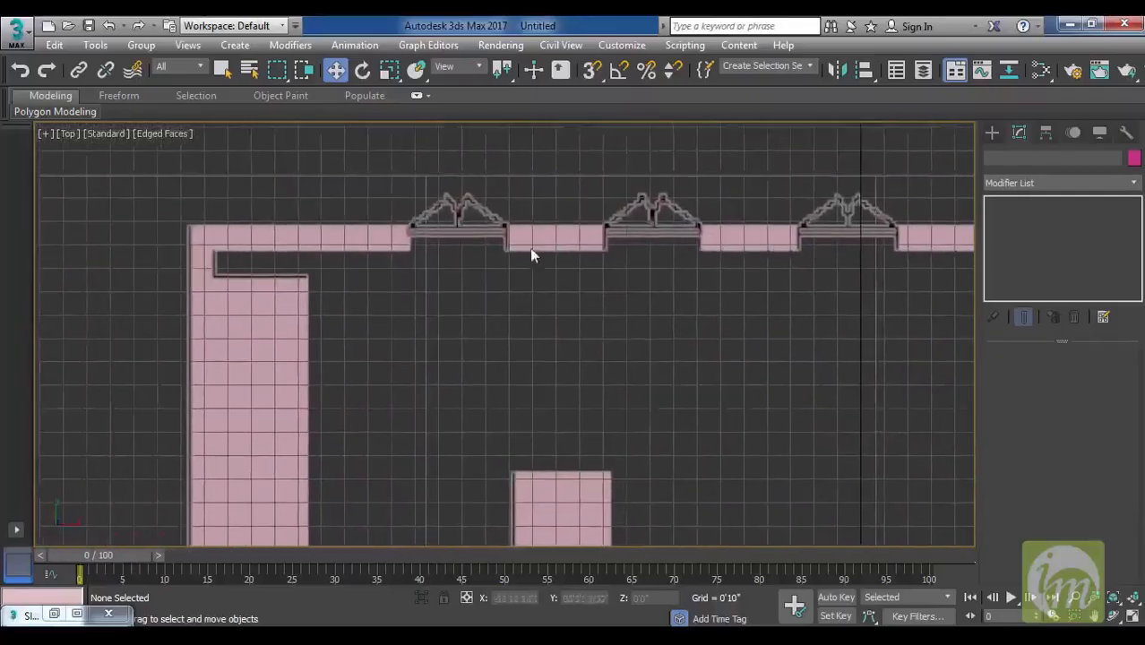
{"action": "middle_click_drag", "start_coordinate": [537, 236], "coordinate": [547, 216]}
Start a Line spline with snapping enabled and place its first vertex at the plan's upper-left outer corner.
{"action": "left_click", "coordinate": [992, 133]}
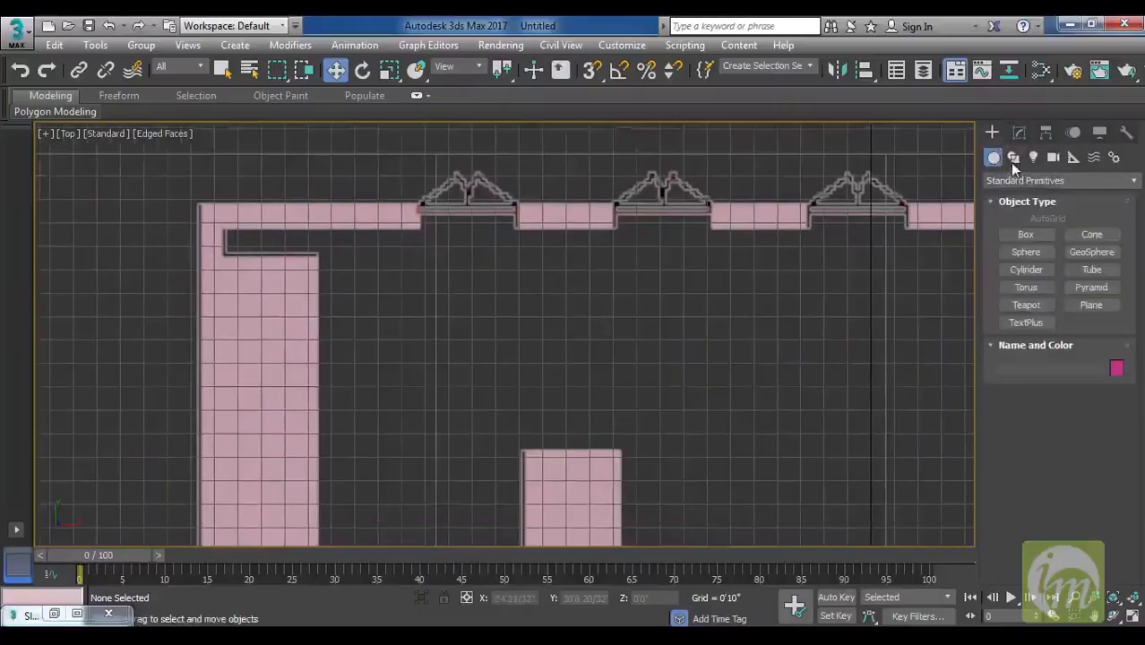
{"action": "left_click", "coordinate": [1013, 163]}
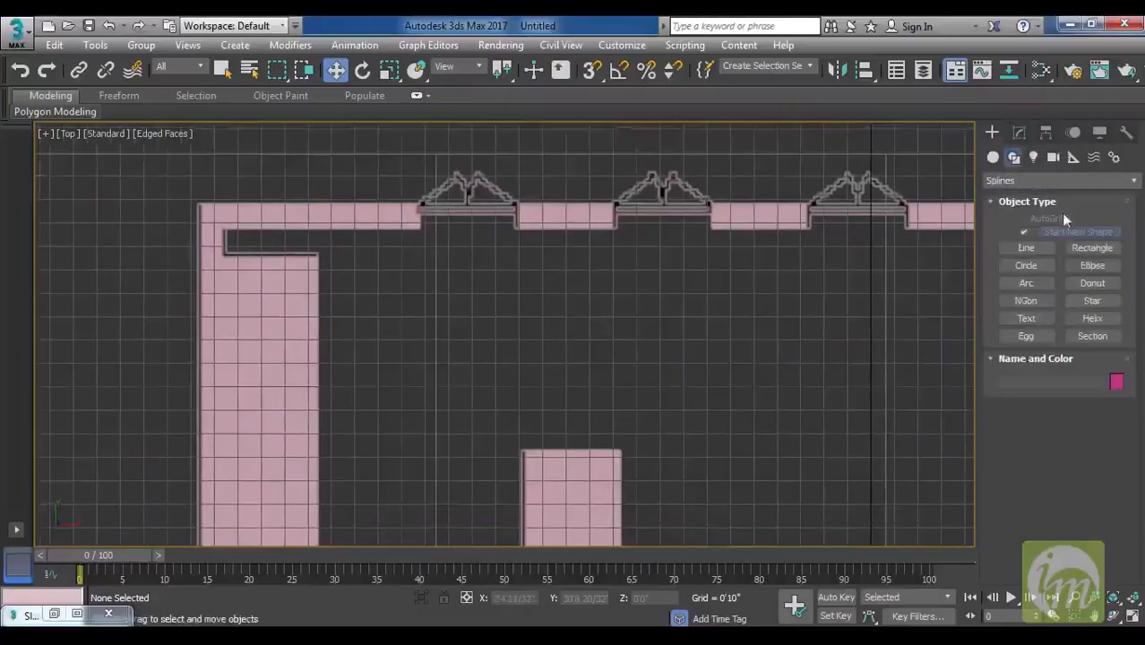
{"action": "left_click", "coordinate": [1026, 250]}
{"action": "middle_click_drag", "start_coordinate": [503, 253], "coordinate": [634, 233]}
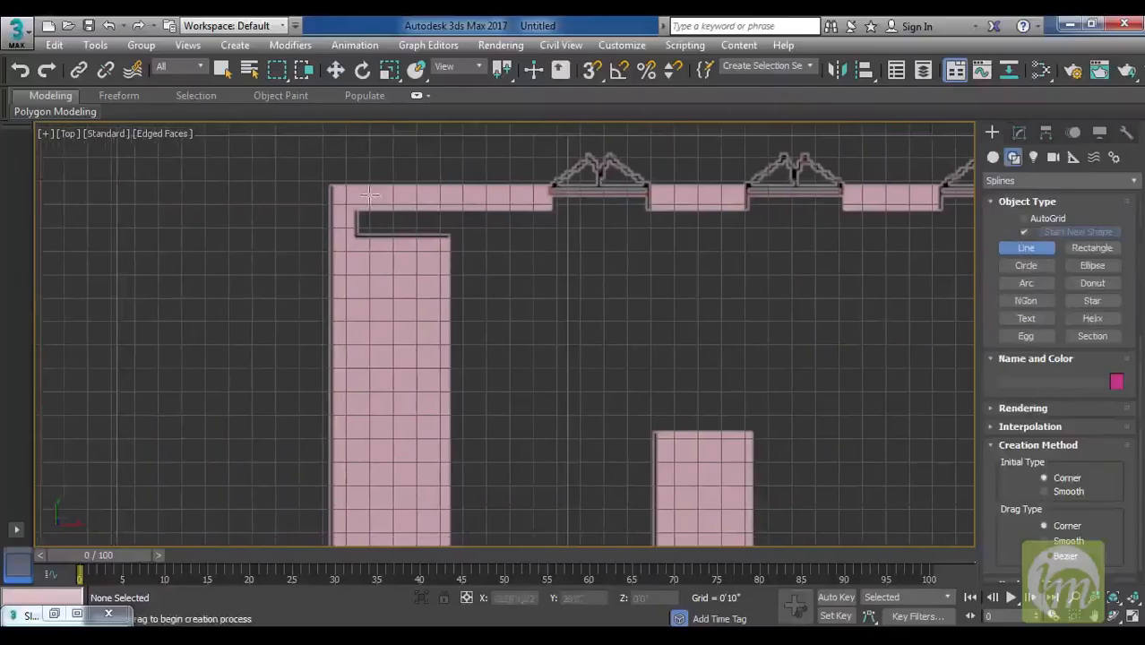
{"action": "middle_click_drag", "start_coordinate": [675, 229], "coordinate": [439, 201]}
{"action": "scroll", "coordinate": [439, 202], "scroll_direction": "down", "scroll_amount": 2}
{"action": "middle_click_drag", "start_coordinate": [795, 222], "coordinate": [825, 293]}
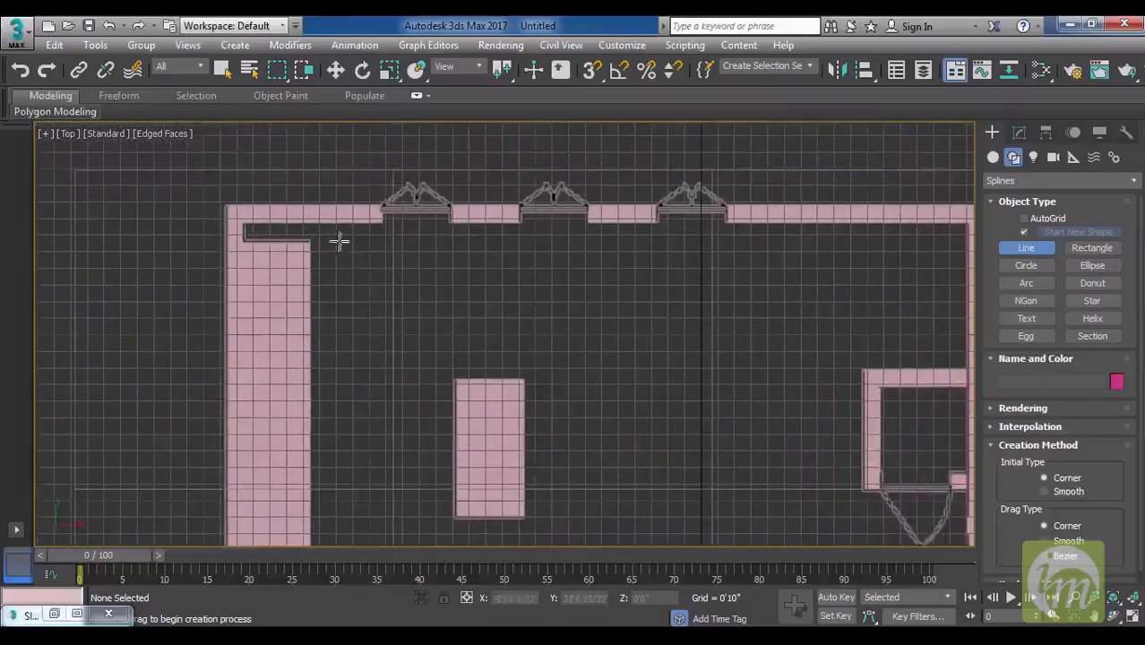
{"action": "middle_click_drag", "start_coordinate": [411, 237], "coordinate": [456, 218]}
{"action": "key", "text": "s"}
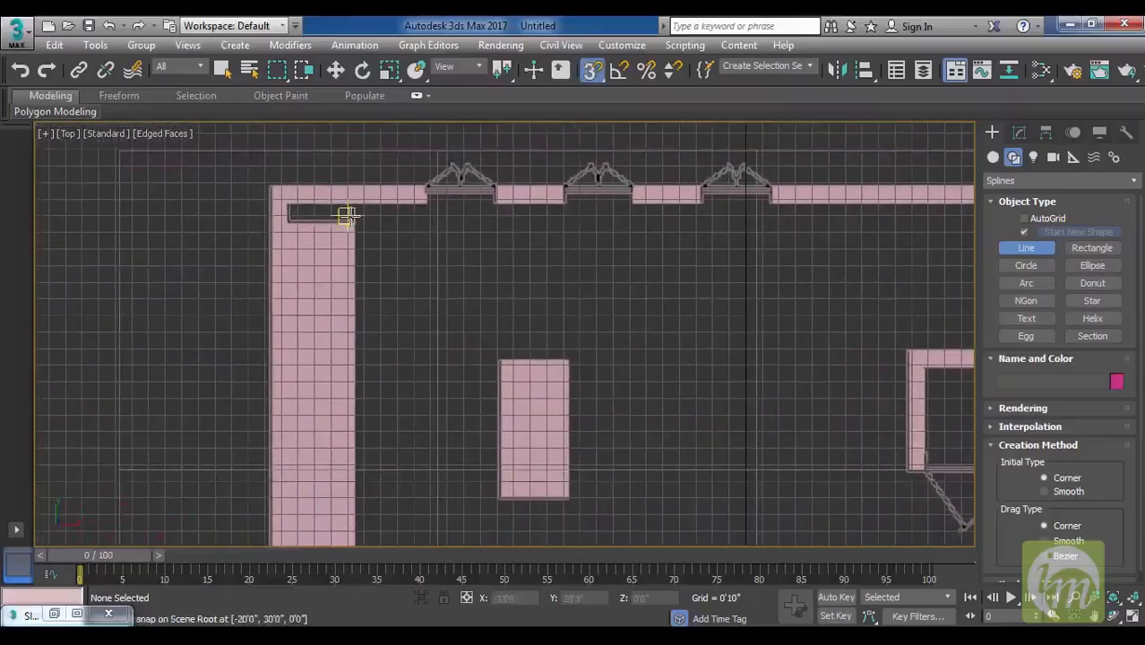
{"action": "left_click", "coordinate": [264, 183]}
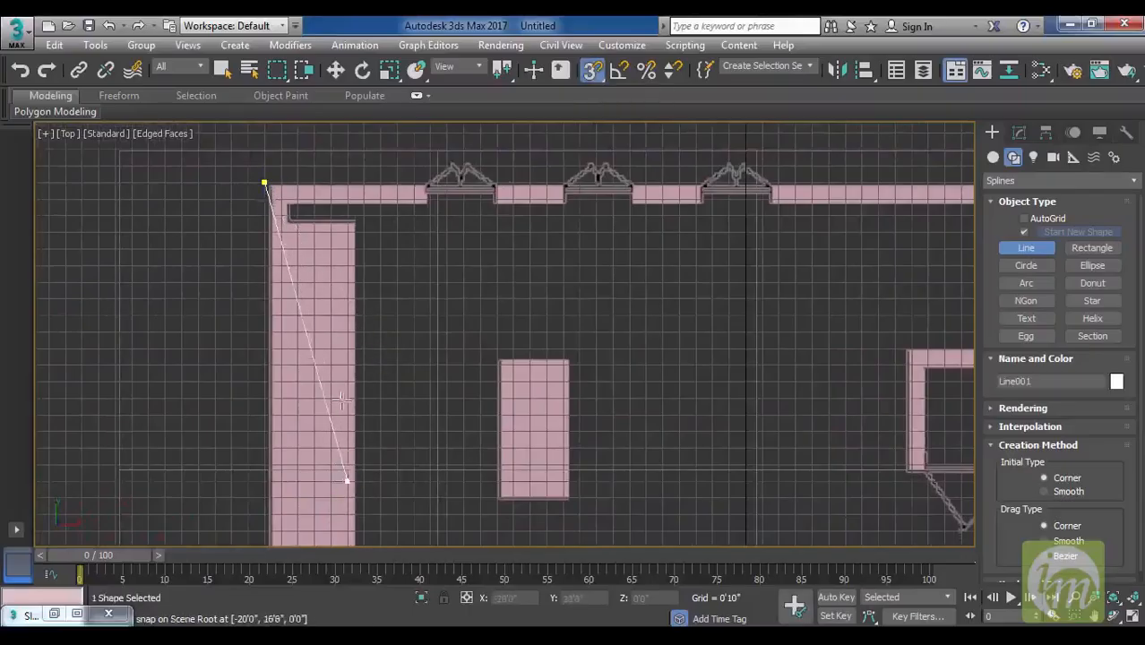
Extend the line down the left outer wall and place a vertex at the plan's lower-left corner.
{"action": "middle_click_drag", "start_coordinate": [332, 450], "coordinate": [338, 280]}
{"action": "middle_click_drag", "start_coordinate": [337, 376], "coordinate": [364, 218]}
{"action": "middle_click_drag", "start_coordinate": [351, 515], "coordinate": [387, 227]}
{"action": "middle_click_drag", "start_coordinate": [385, 444], "coordinate": [388, 280]}
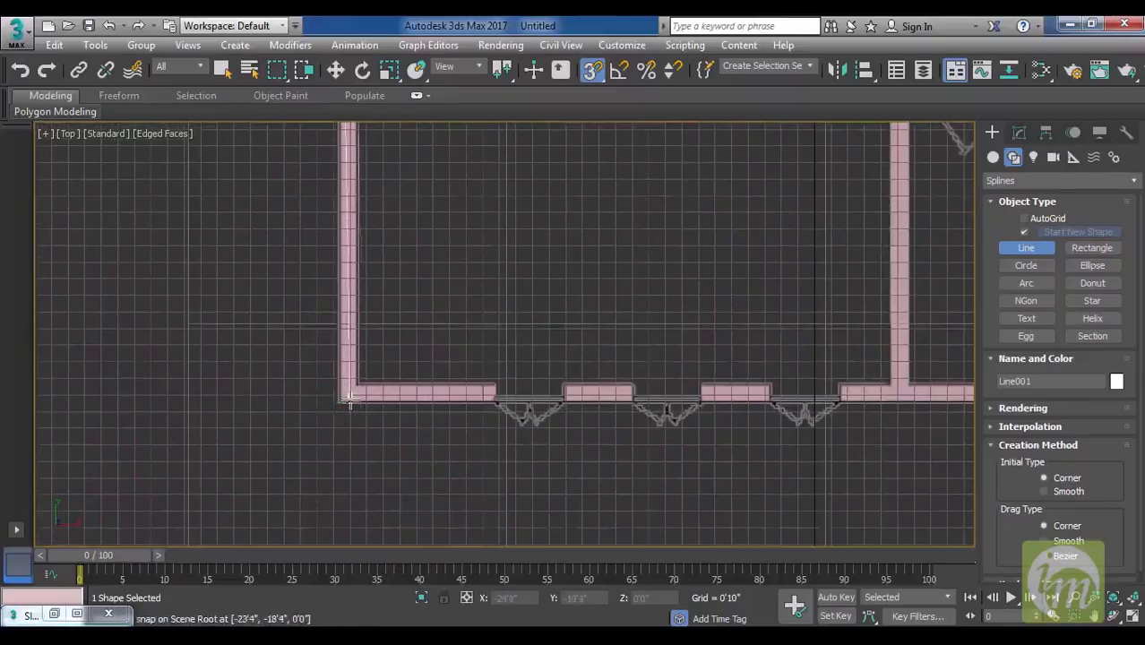
{"action": "left_click", "coordinate": [332, 396]}
Continue the outer wall line through the plan's lower-right and upper-right corners and close the spline at its first vertex.
{"action": "middle_click_drag", "start_coordinate": [667, 395], "coordinate": [476, 400]}
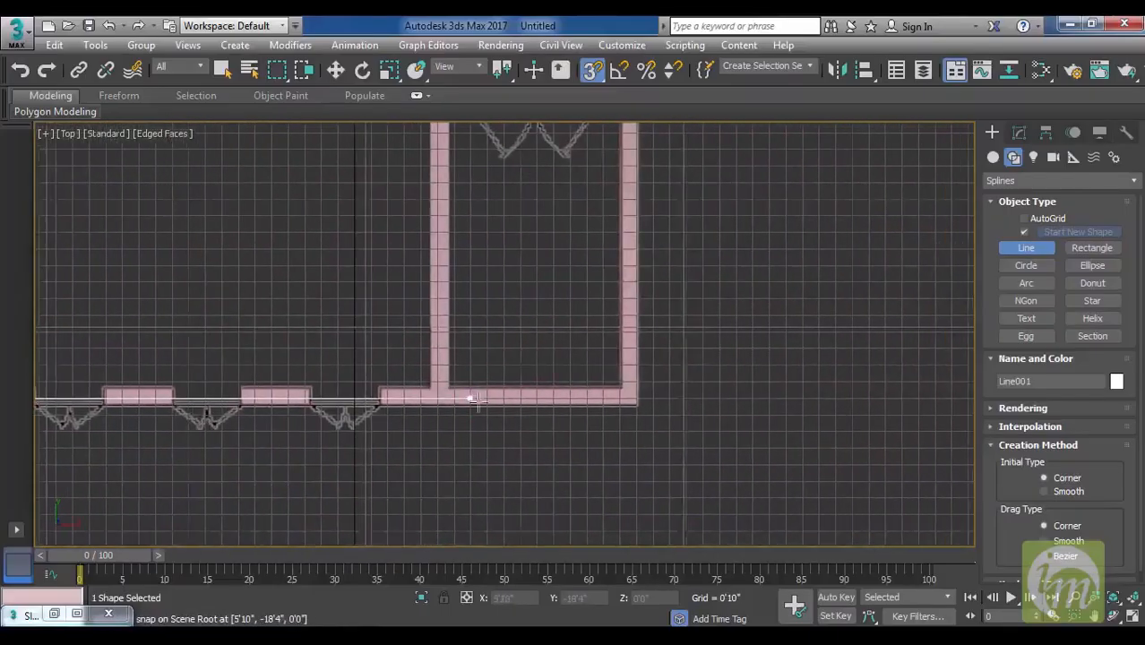
{"action": "left_click", "coordinate": [637, 398]}
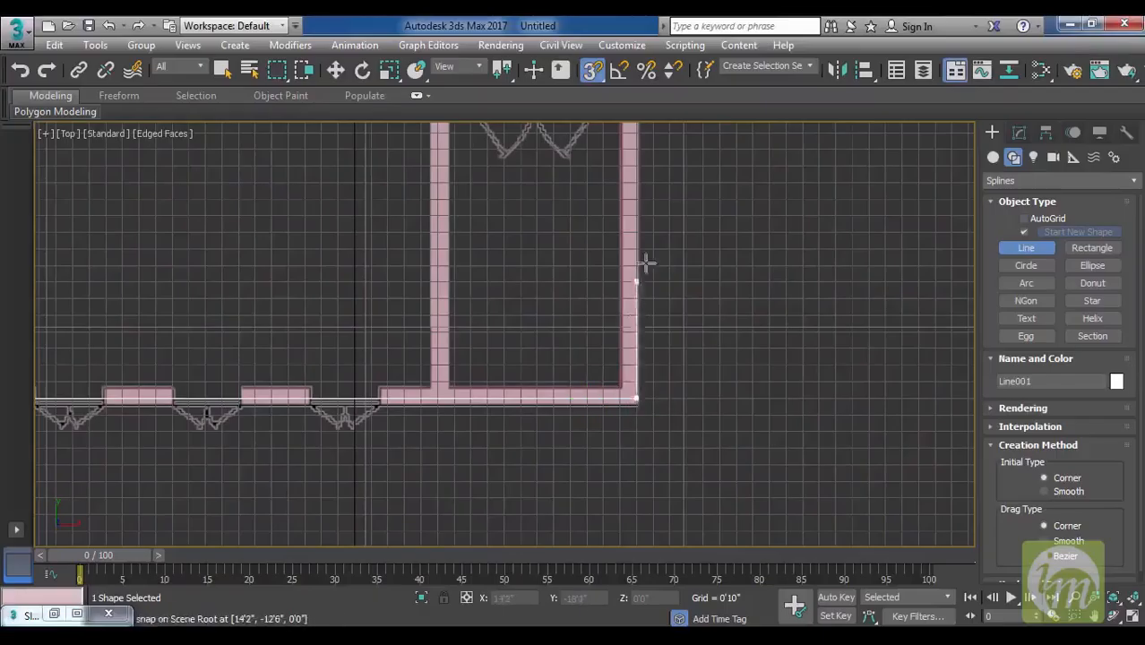
{"action": "middle_click_drag", "start_coordinate": [646, 261], "coordinate": [647, 456]}
{"action": "mouse_move", "coordinate": [647, 319]}
{"action": "middle_mouse_down"}
{"action": "mouse_move", "coordinate": [647, 573]}
{"action": "mouse_move", "coordinate": [634, 480]}
{"action": "middle_mouse_up"}
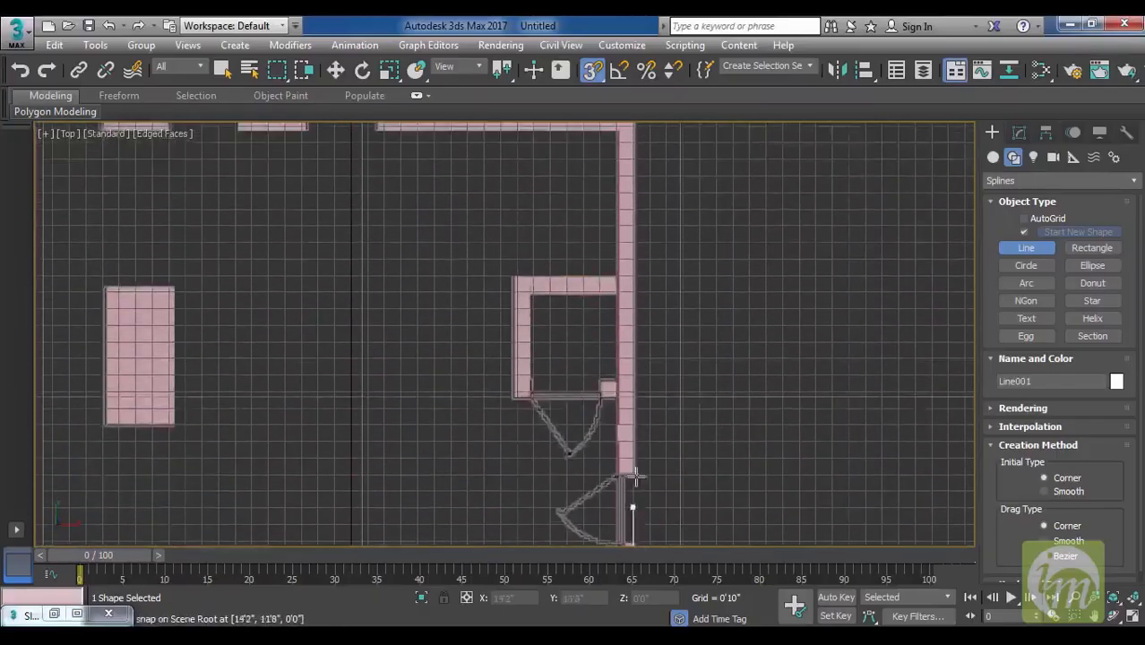
{"action": "middle_click_drag", "start_coordinate": [648, 176], "coordinate": [650, 359]}
{"action": "left_click", "coordinate": [632, 294]}
{"action": "middle_click_drag", "start_coordinate": [422, 296], "coordinate": [807, 296]}
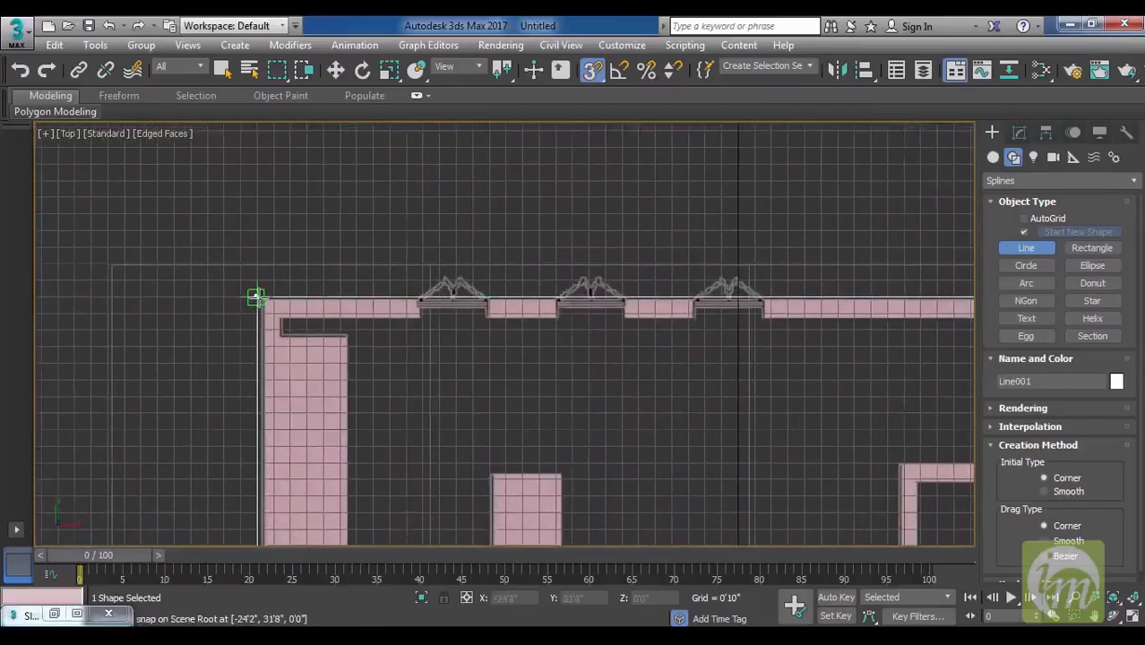
{"action": "left_click", "coordinate": [256, 296]}
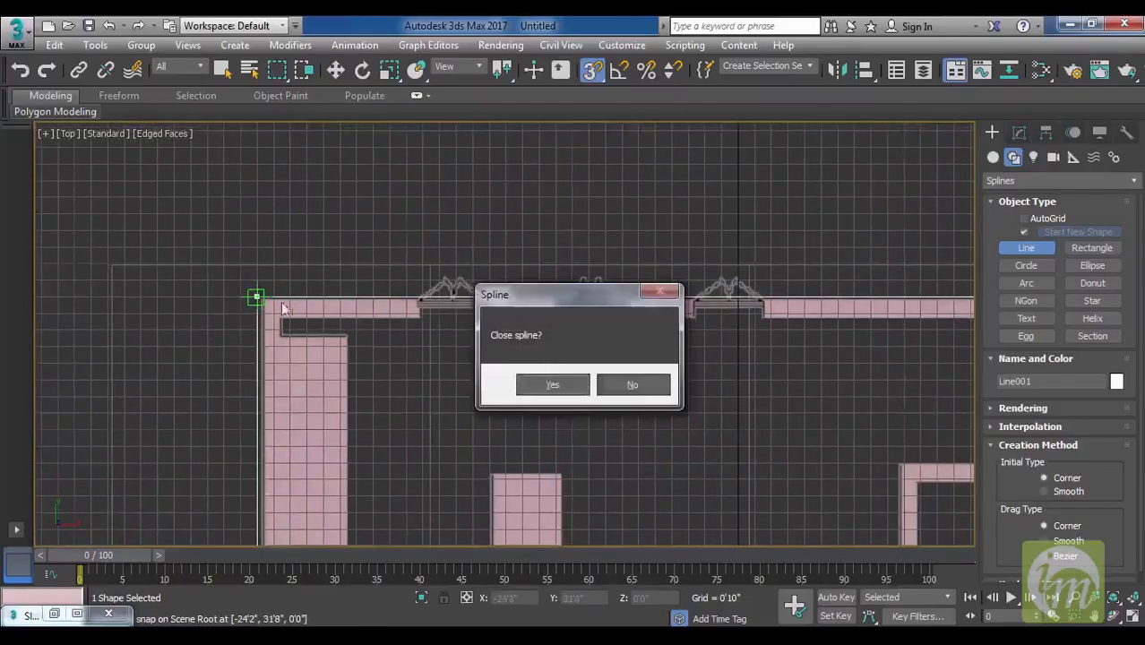
{"action": "left_click", "coordinate": [553, 385]}
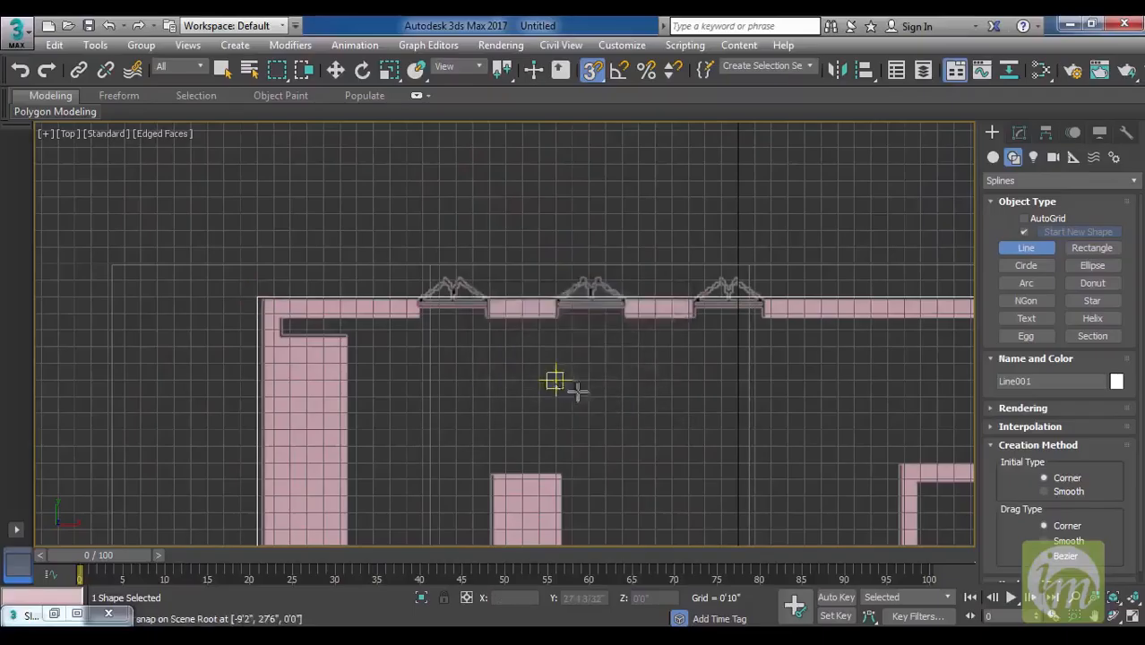
Draw a snapped rectangle about 14'2" long along the inner walls of the plan's lower-right room.
{"action": "middle_click_drag", "start_coordinate": [567, 305], "coordinate": [480, 240]}
{"action": "middle_click_drag", "start_coordinate": [877, 498], "coordinate": [665, 223]}
{"action": "middle_click_drag", "start_coordinate": [721, 395], "coordinate": [709, 252]}
{"action": "middle_click_drag", "start_coordinate": [686, 349], "coordinate": [690, 280]}
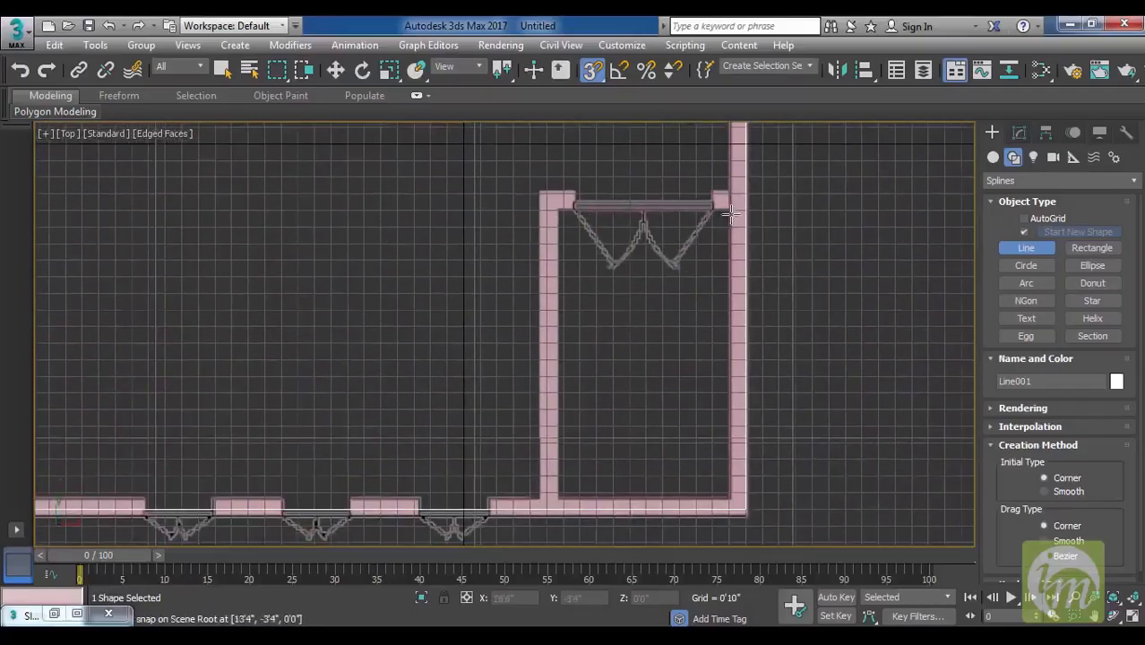
{"action": "left_click", "coordinate": [1115, 250]}
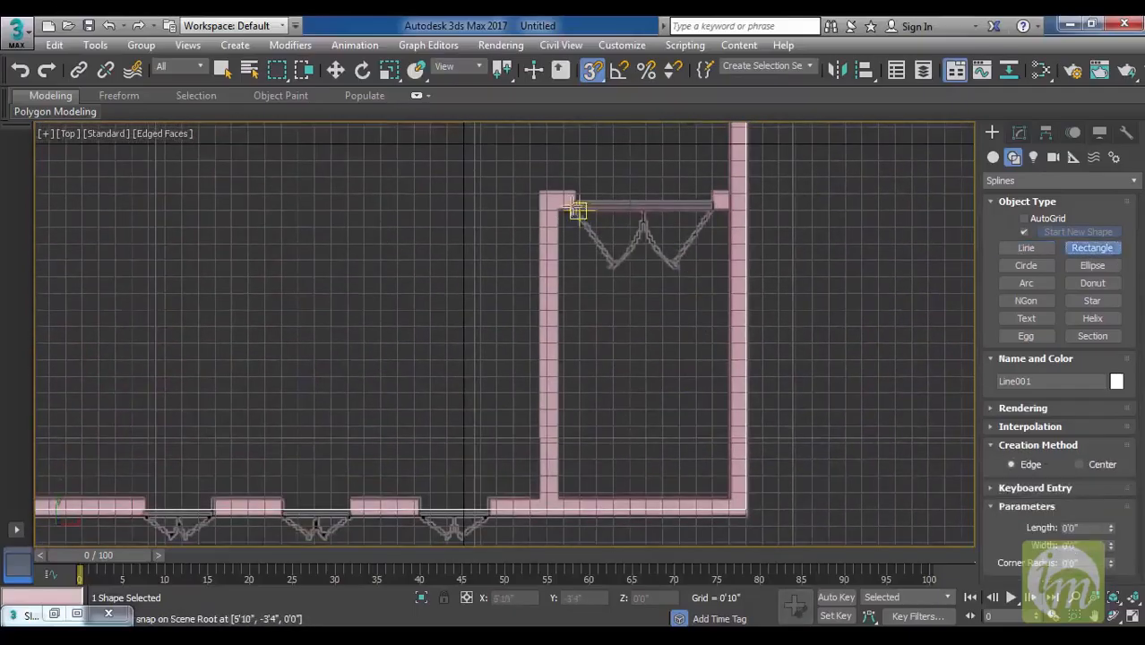
{"action": "left_click_drag", "start_coordinate": [562, 210], "coordinate": [728, 493]}
Draw a snapped rectangle about 4'2" by 4'2" inside the small closet on the plan's right wall.
{"action": "middle_click_drag", "start_coordinate": [768, 274], "coordinate": [743, 520]}
{"action": "middle_click_drag", "start_coordinate": [689, 231], "coordinate": [687, 450]}
{"action": "middle_click_drag", "start_coordinate": [637, 276], "coordinate": [629, 362]}
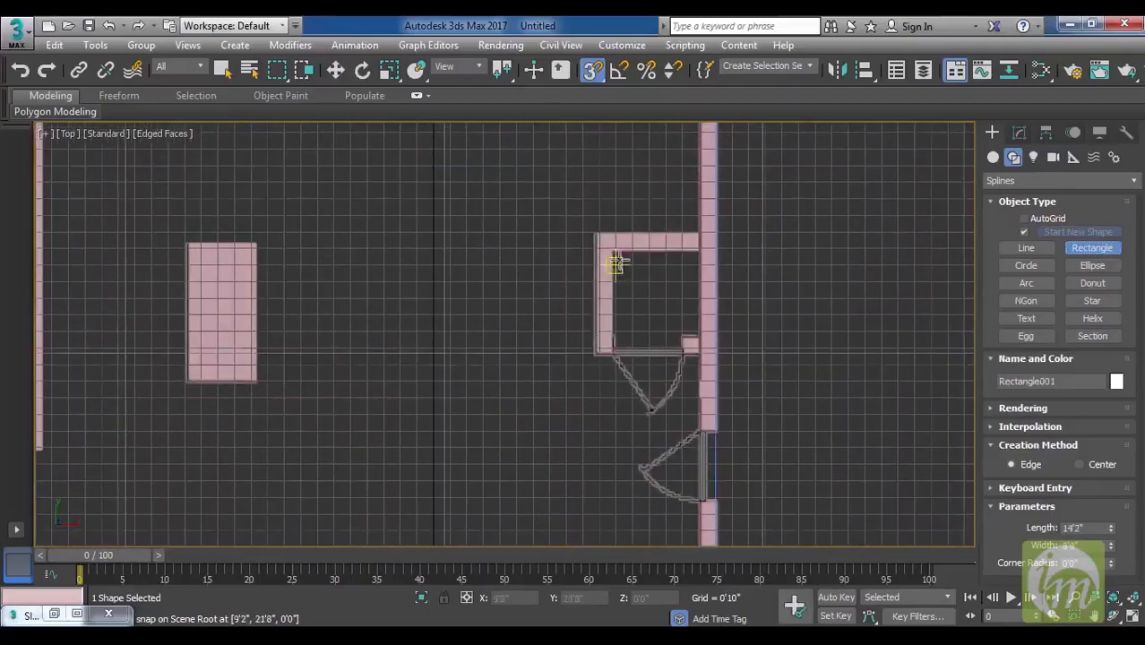
{"action": "left_click_drag", "start_coordinate": [615, 248], "coordinate": [697, 331]}
{"action": "key", "text": "w"}
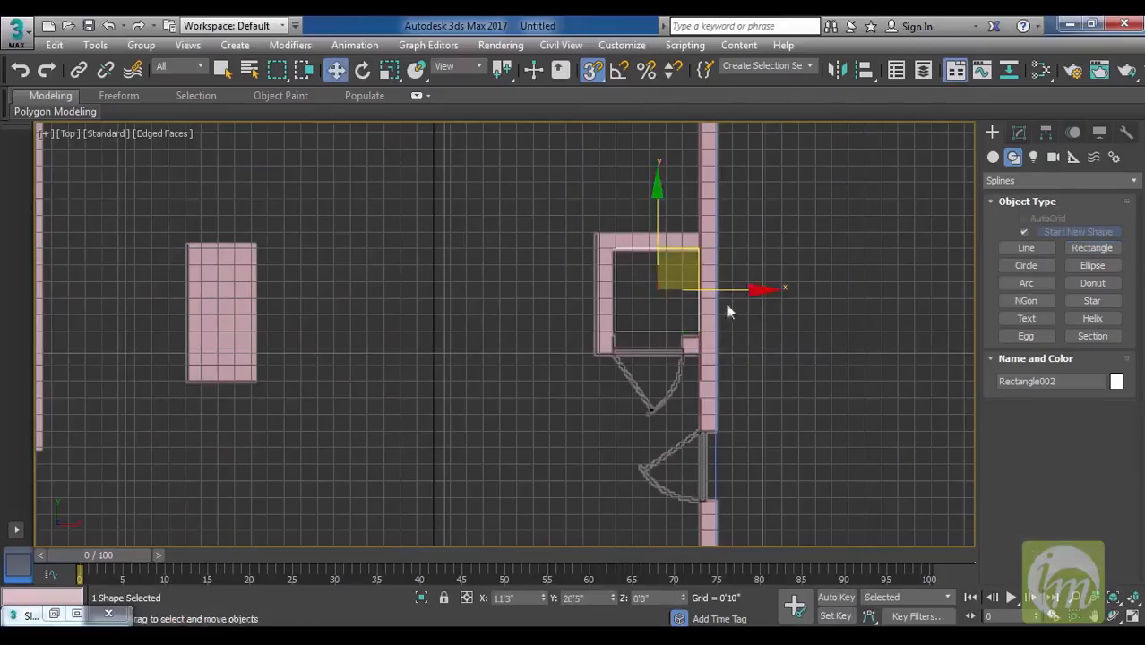
Start a second line at the main room's upper-left inner corner and run it down to the lower-left inner corner.
{"action": "middle_click_drag", "start_coordinate": [652, 318], "coordinate": [688, 402]}
{"action": "middle_click_drag", "start_coordinate": [594, 327], "coordinate": [762, 295]}
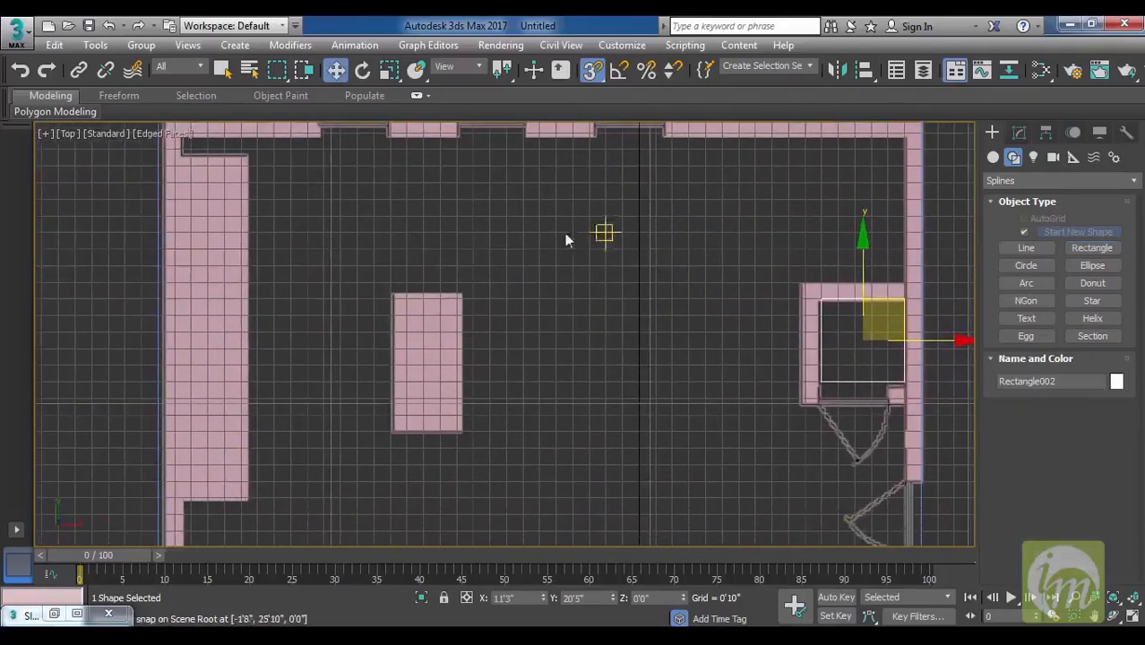
{"action": "middle_click_drag", "start_coordinate": [366, 184], "coordinate": [518, 238]}
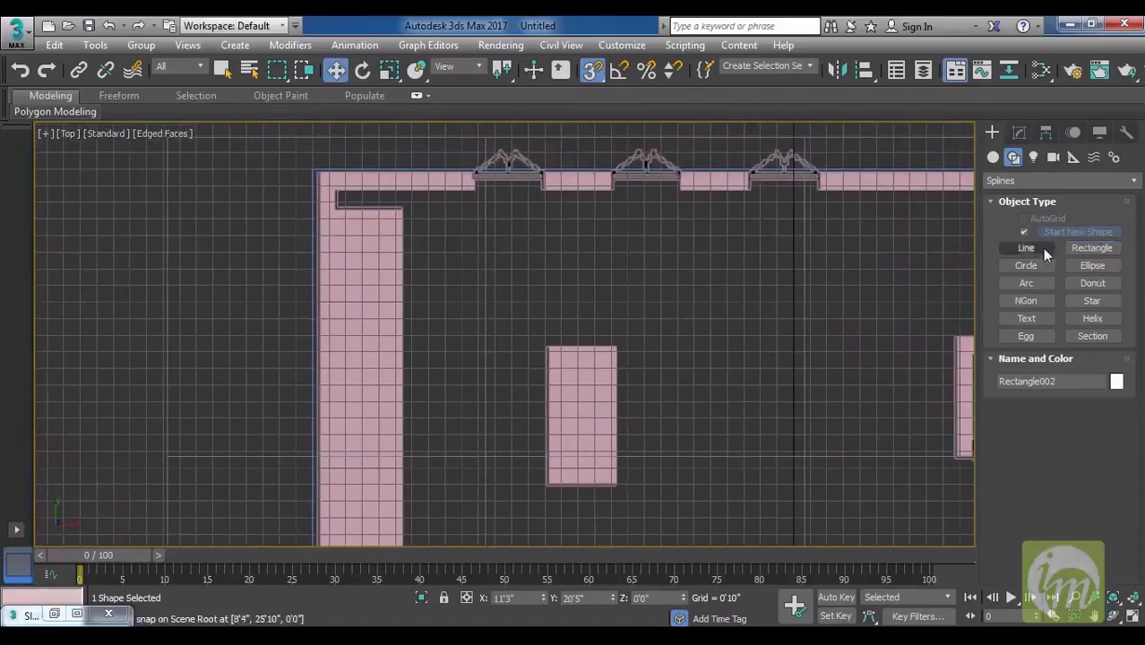
{"action": "left_click", "coordinate": [1042, 248]}
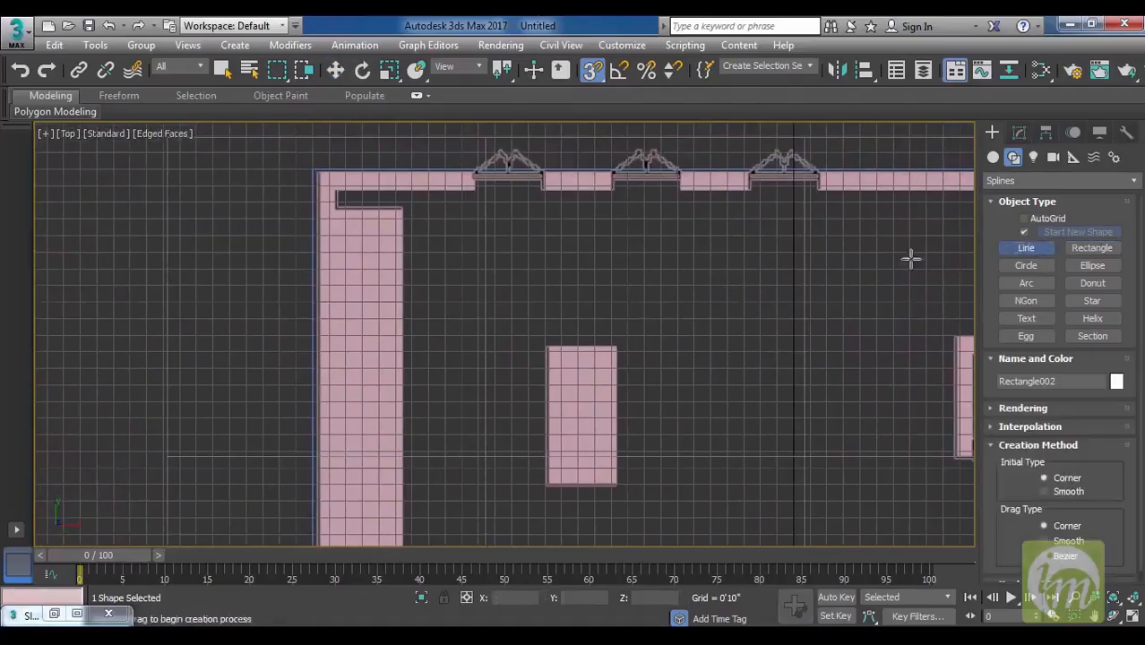
{"action": "left_click", "coordinate": [329, 187]}
{"action": "mouse_move", "coordinate": [343, 362]}
{"action": "middle_mouse_down"}
{"action": "mouse_move", "coordinate": [350, 184]}
{"action": "mouse_move", "coordinate": [358, 247]}
{"action": "mouse_move", "coordinate": [374, 115]}
{"action": "middle_mouse_up"}
{"action": "middle_click_drag", "start_coordinate": [389, 338], "coordinate": [389, 171]}
{"action": "middle_click_drag", "start_coordinate": [391, 375], "coordinate": [386, 217]}
{"action": "middle_click_drag", "start_coordinate": [382, 355], "coordinate": [382, 251]}
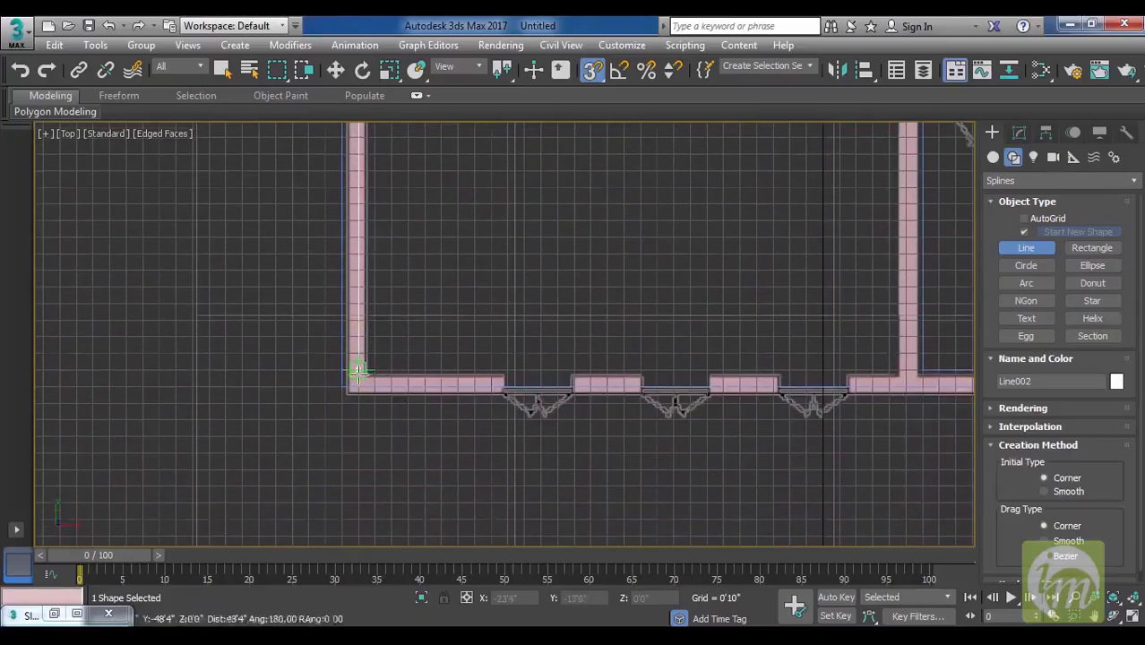
{"action": "left_click", "coordinate": [401, 370]}
Extend the inner line along the lower wall, up the lower-right room's partition and across its doorway to the right wall.
{"action": "middle_click_drag", "start_coordinate": [724, 370], "coordinate": [402, 372]}
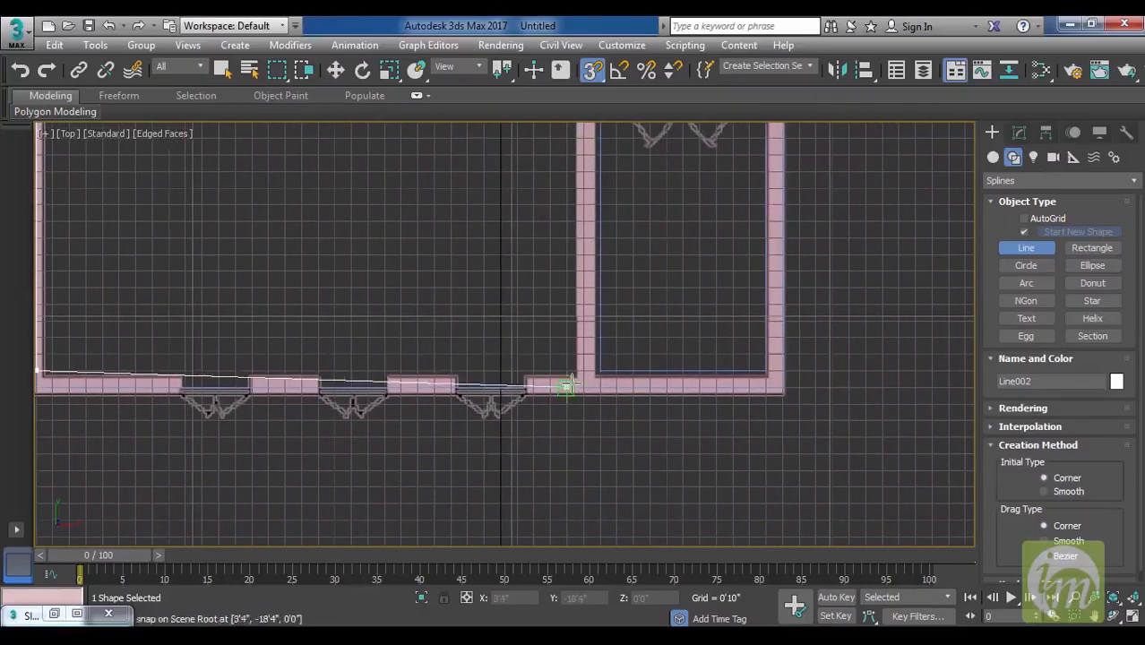
{"action": "middle_click_drag", "start_coordinate": [587, 303], "coordinate": [595, 472]}
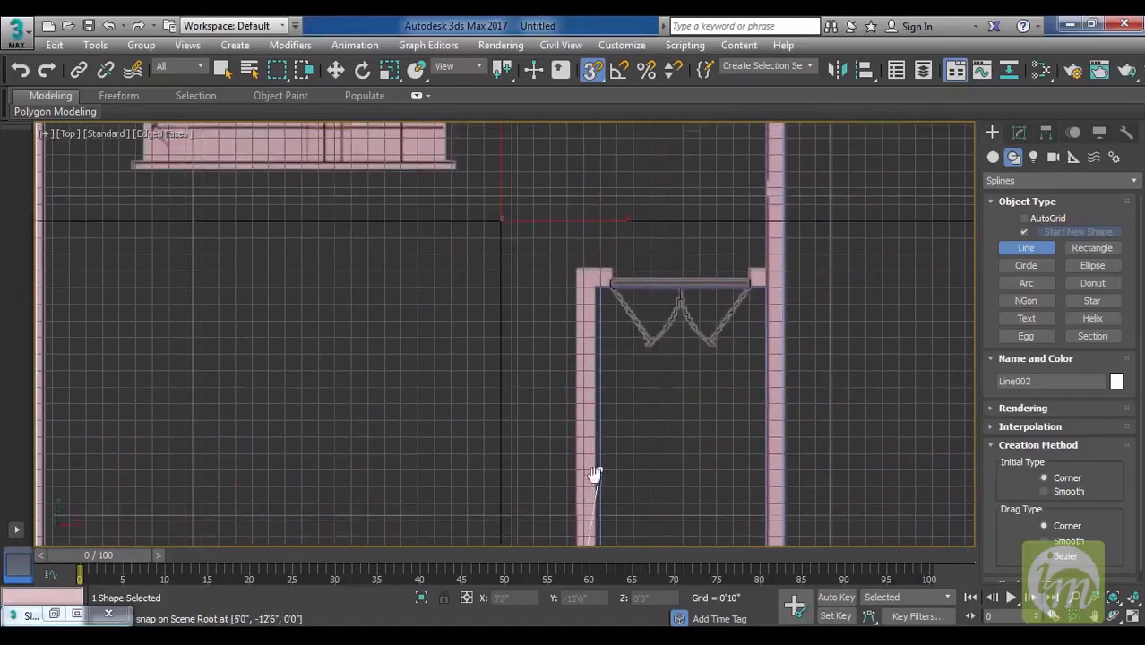
{"action": "left_click", "coordinate": [583, 286]}
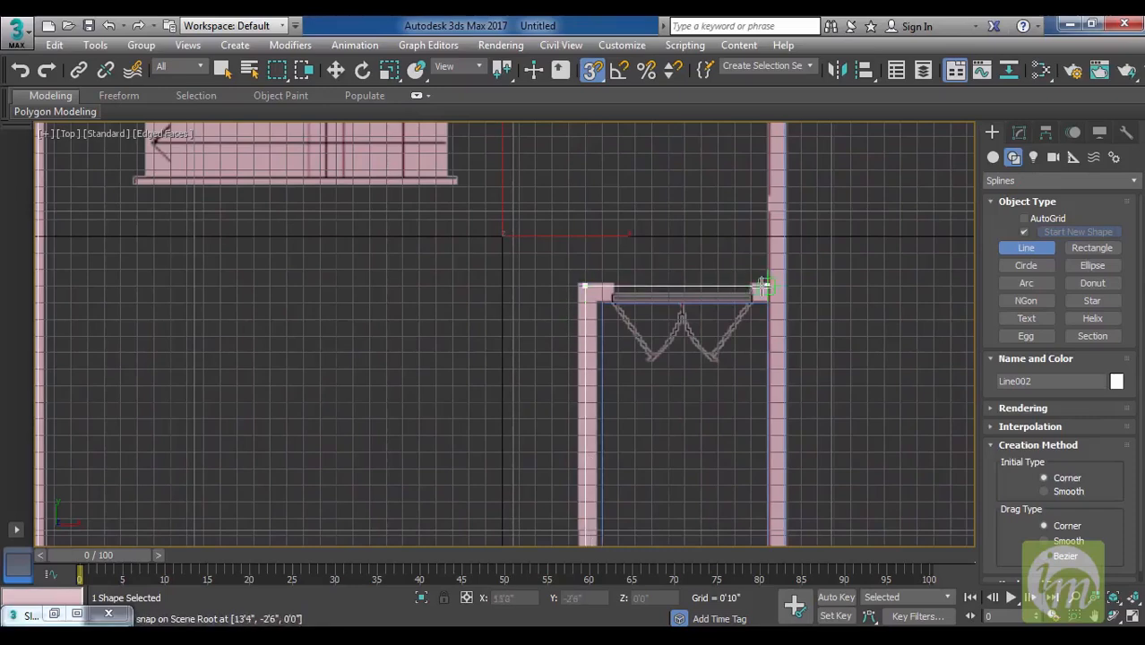
{"action": "left_click", "coordinate": [765, 286]}
Run the inner line up the right wall and around the outside of the small closet back to the wall.
{"action": "middle_click_drag", "start_coordinate": [784, 237], "coordinate": [776, 481]}
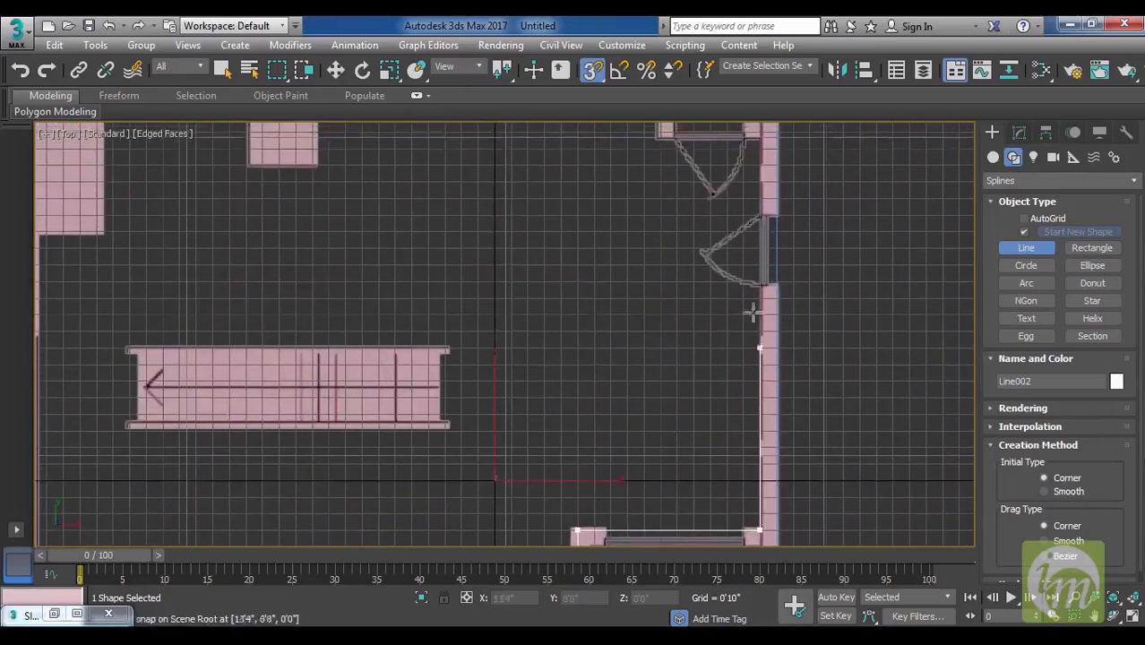
{"action": "middle_click_drag", "start_coordinate": [756, 296], "coordinate": [746, 467]}
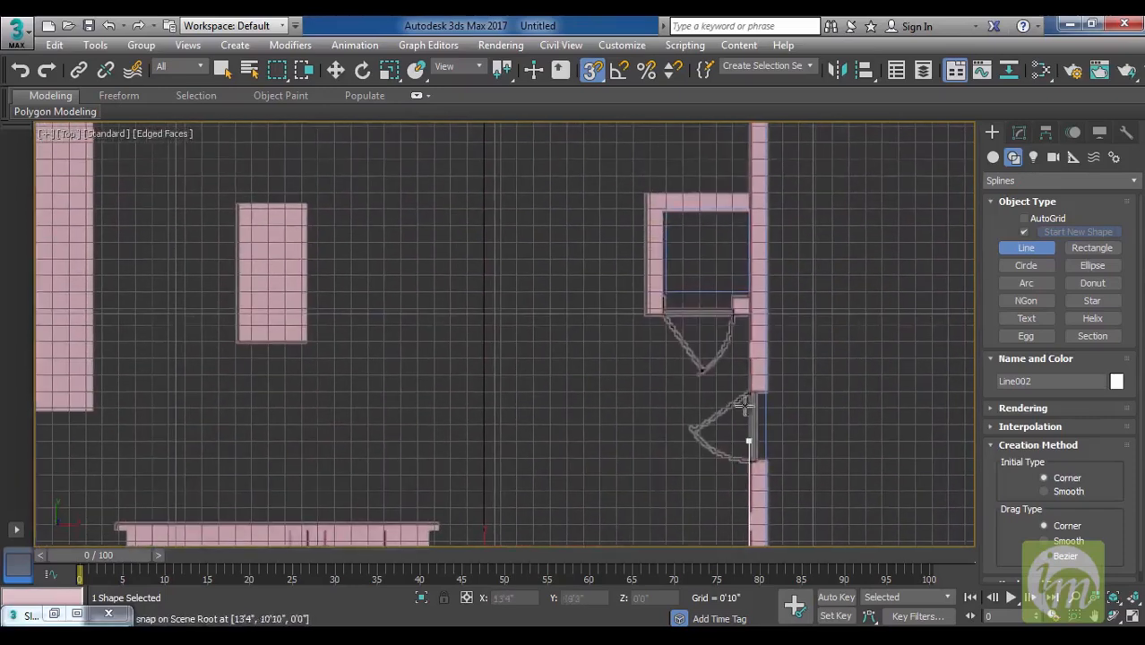
{"action": "left_click", "coordinate": [746, 310]}
{"action": "left_click", "coordinate": [651, 309]}
{"action": "left_click", "coordinate": [651, 196]}
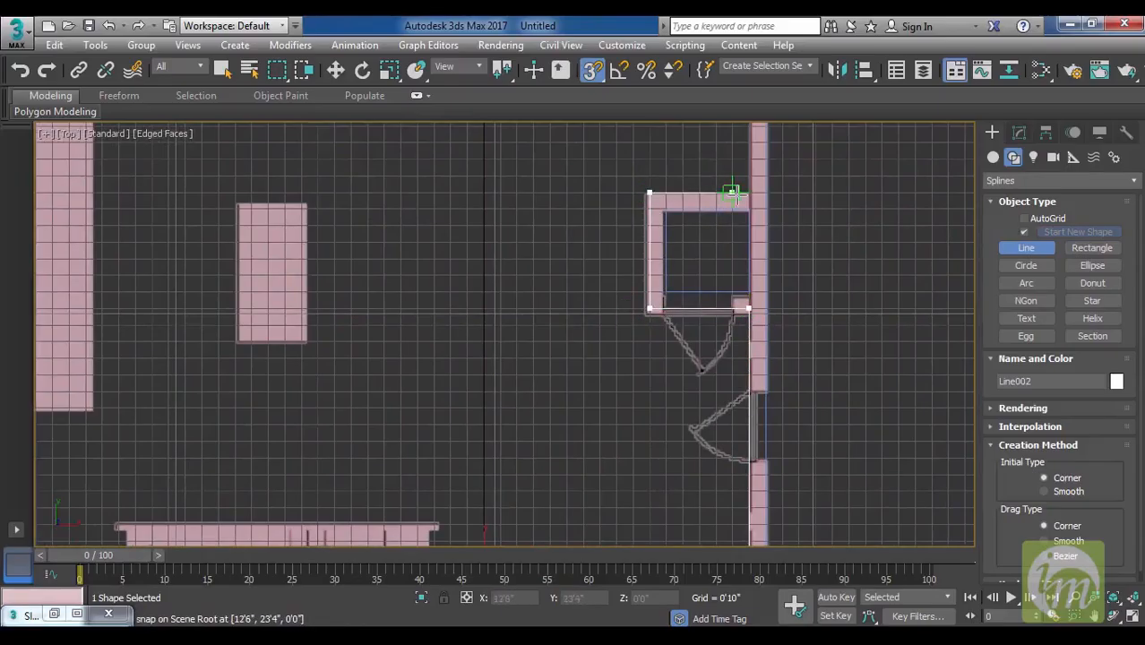
{"action": "left_click", "coordinate": [758, 193]}
Continue the inner line through the main room's upper-right inner corner and close the spline at its first vertex.
{"action": "middle_click_drag", "start_coordinate": [758, 192], "coordinate": [771, 474]}
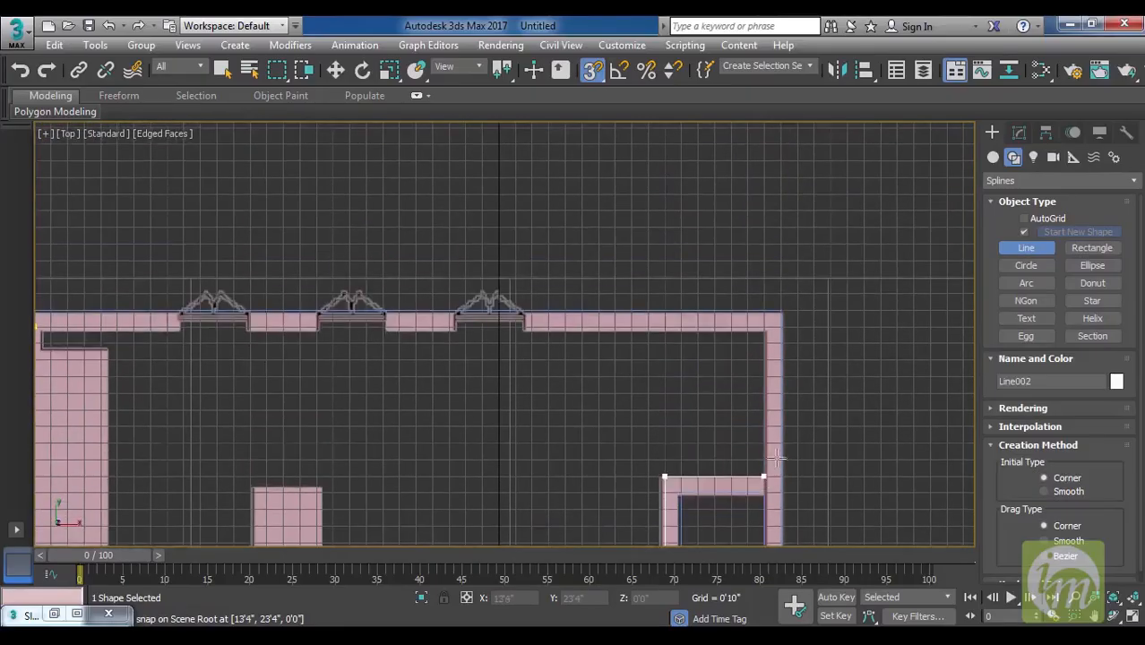
{"action": "left_click", "coordinate": [763, 324]}
{"action": "middle_click_drag", "start_coordinate": [389, 323], "coordinate": [785, 363]}
{"action": "left_click", "coordinate": [432, 366]}
{"action": "left_click", "coordinate": [553, 384]}
Turn off snapping and review the traced wall splines at an angle in the Perspective view.
{"action": "middle_click_drag", "start_coordinate": [570, 385], "coordinate": [594, 306]}
{"action": "middle_click_drag", "start_coordinate": [704, 358], "coordinate": [578, 261]}
{"action": "scroll", "coordinate": [603, 287], "scroll_direction": "down", "scroll_amount": 4}
{"action": "middle_click_drag", "start_coordinate": [737, 371], "coordinate": [664, 275]}
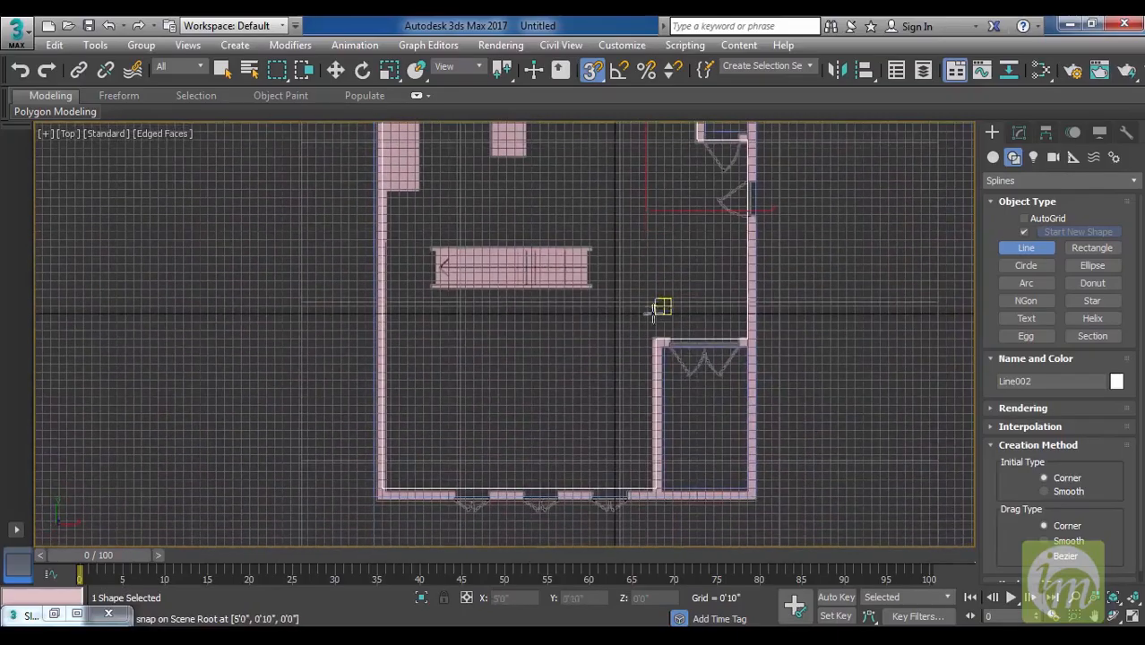
{"action": "middle_click_drag", "start_coordinate": [675, 318], "coordinate": [634, 266]}
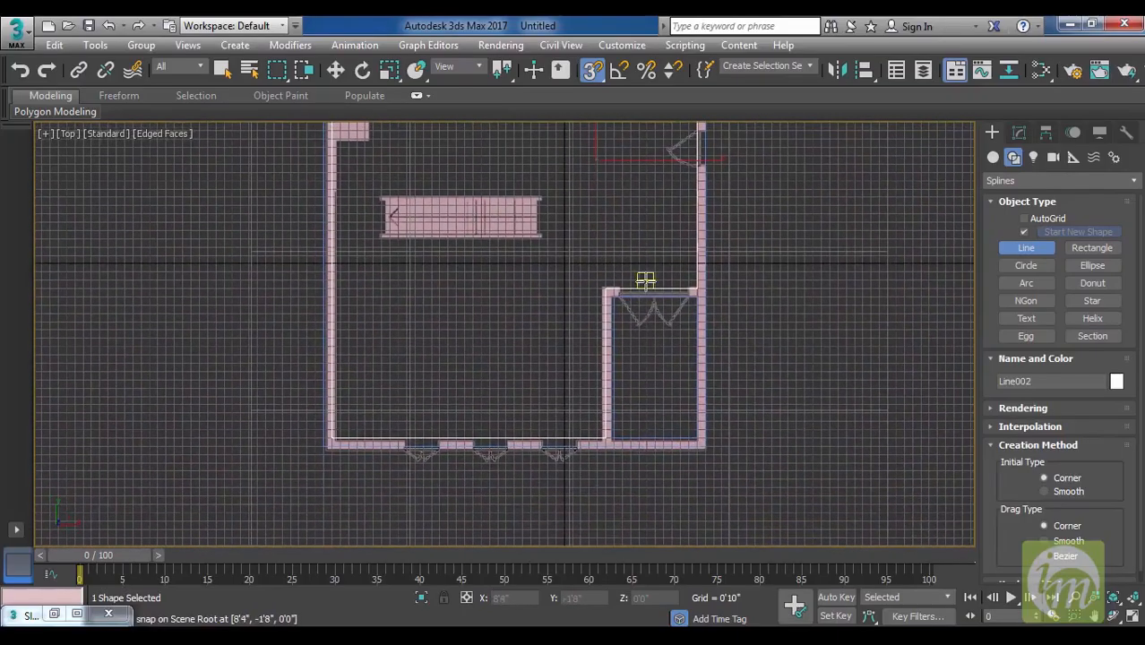
{"action": "key", "text": "s"}
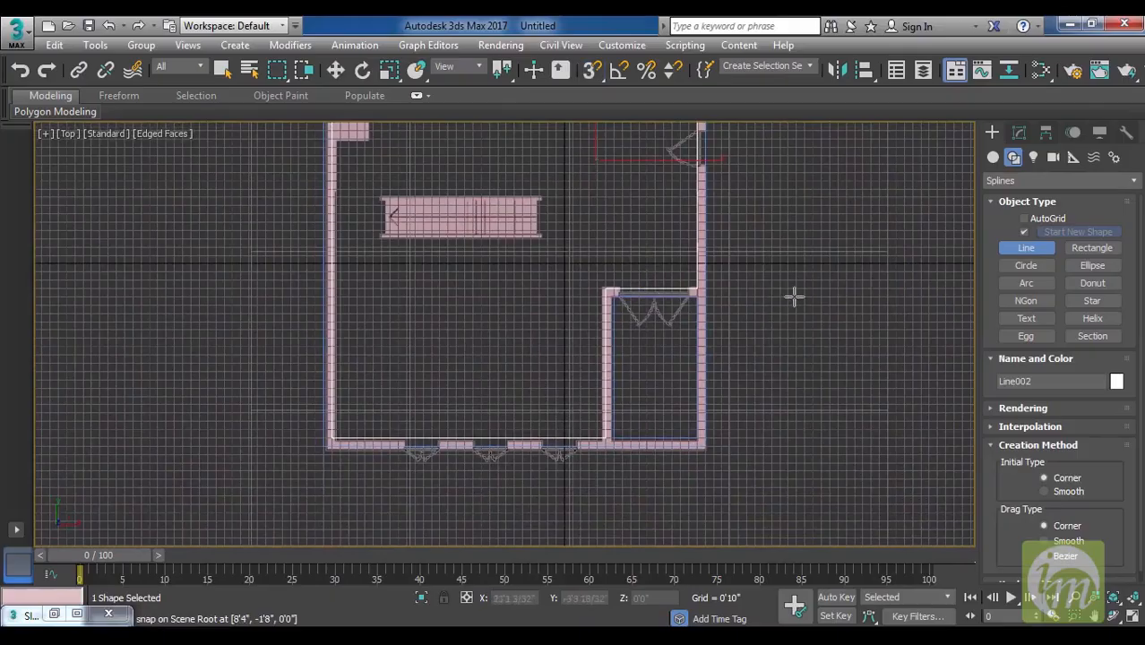
{"action": "key", "text": "p"}
{"action": "middle_click_drag", "start_coordinate": [789, 360], "coordinate": [751, 365], "text": "alt"}
{"action": "middle_click_drag", "start_coordinate": [768, 190], "coordinate": [806, 272], "text": "alt"}
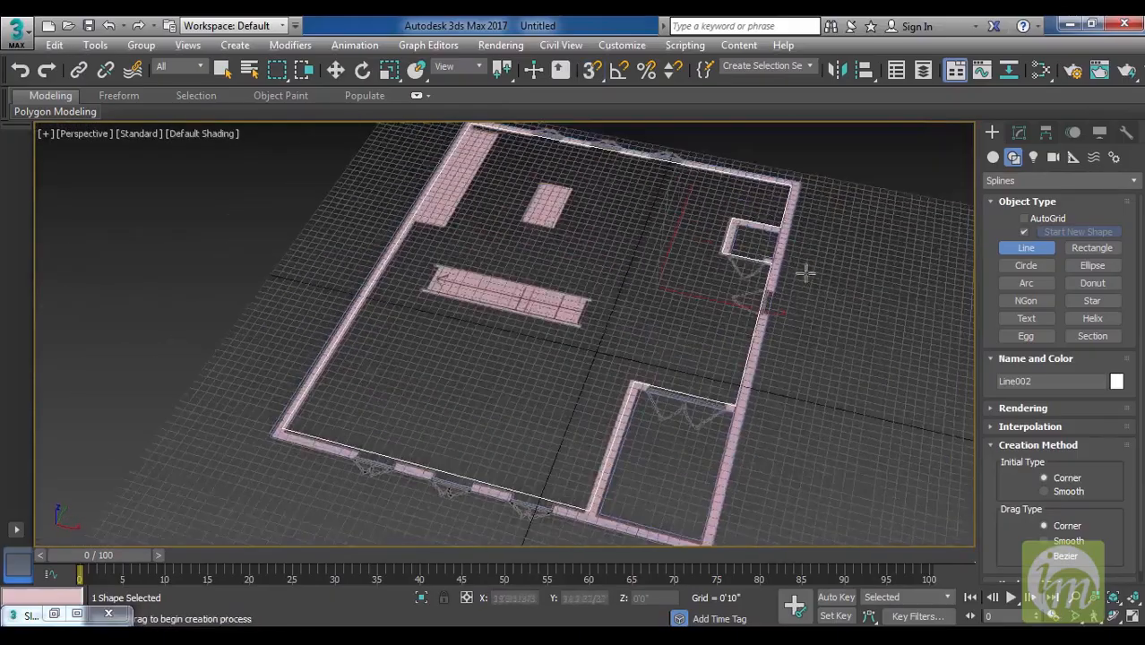
{"action": "middle_click_drag", "start_coordinate": [806, 345], "coordinate": [810, 332], "text": "alt"}
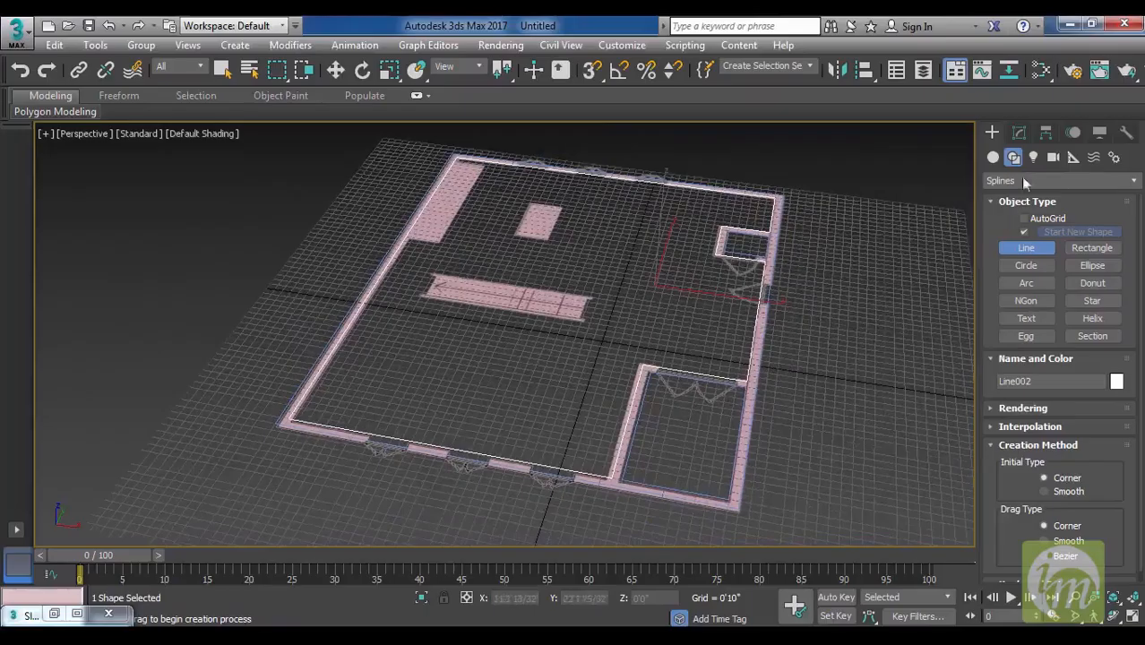
Compare the editable settings of the inner line, the outer line and the small closet rectangle.
{"action": "left_click", "coordinate": [1018, 133]}
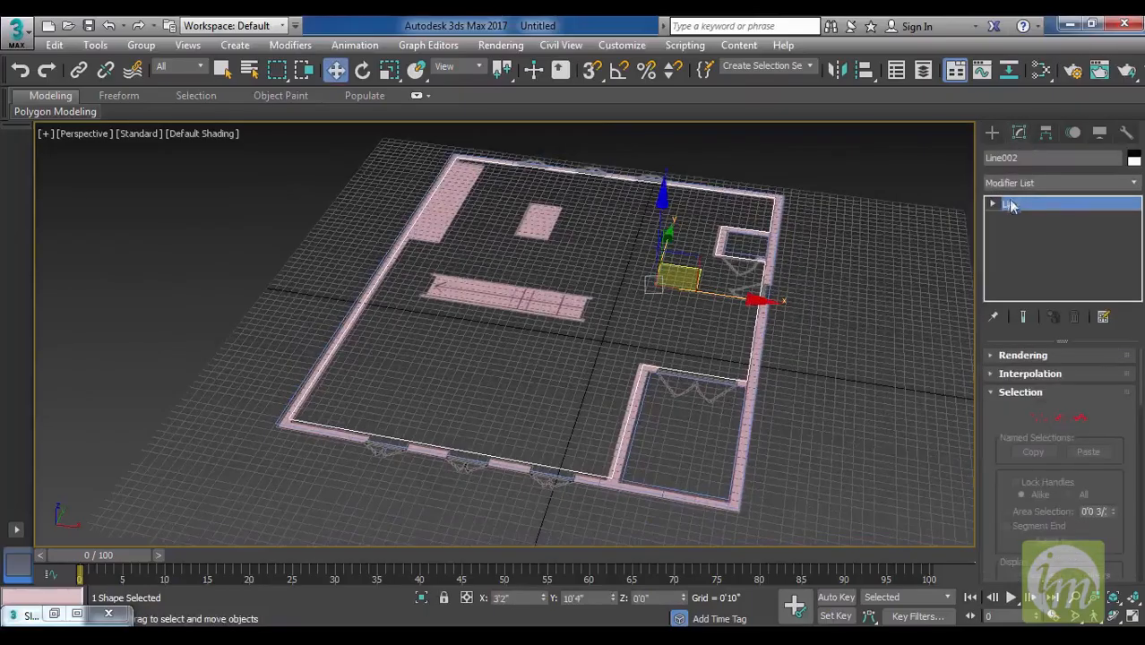
{"action": "scroll", "coordinate": [1110, 420], "scroll_direction": "down", "scroll_amount": 5}
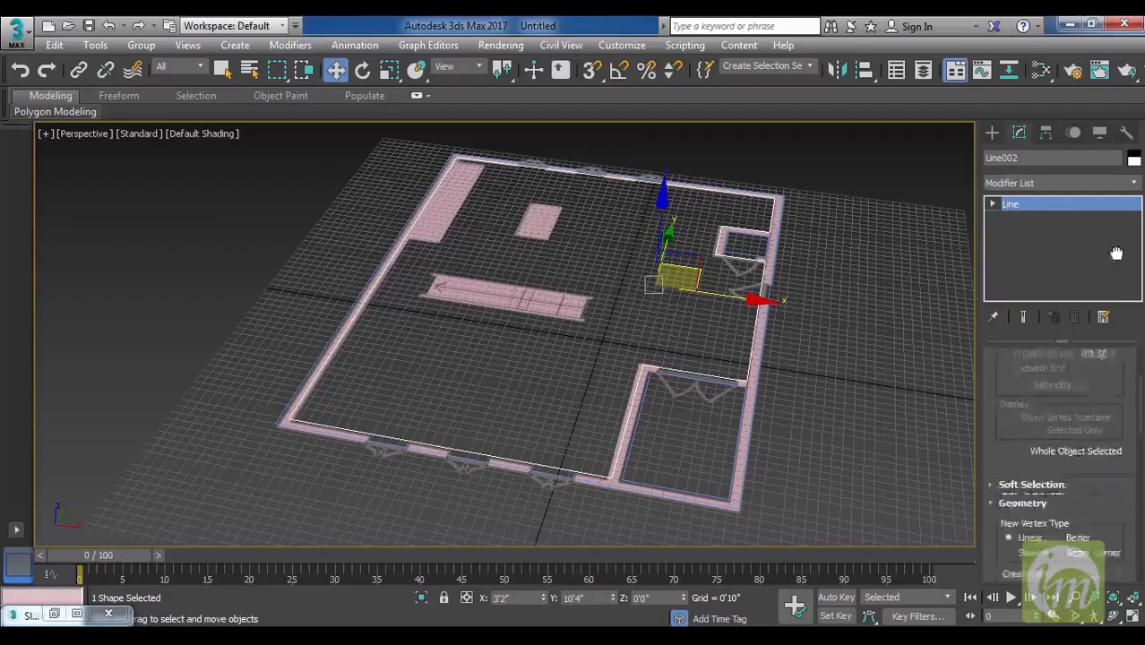
{"action": "left_click_drag", "start_coordinate": [1110, 415], "coordinate": [1093, 491]}
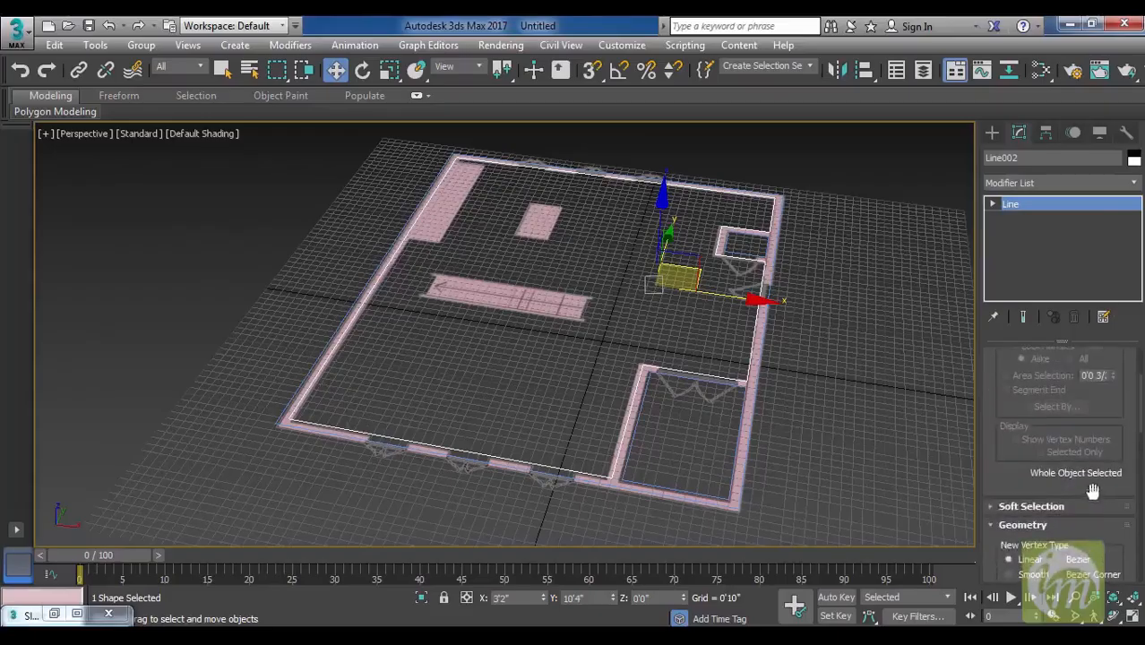
{"action": "left_click", "coordinate": [783, 211]}
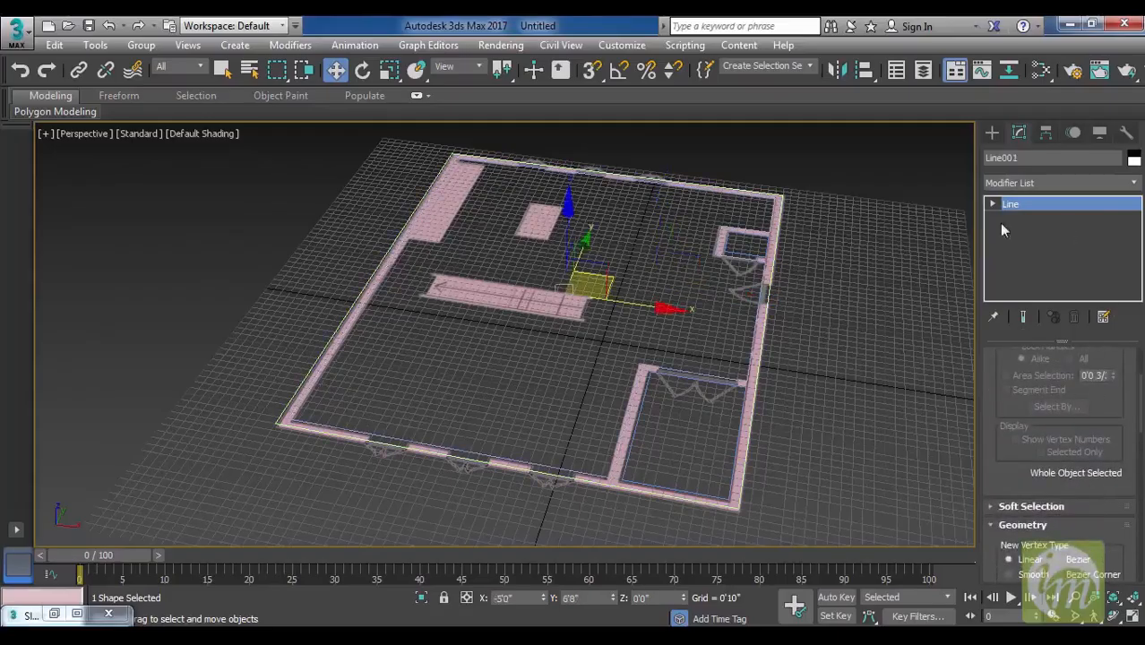
{"action": "left_click", "coordinate": [731, 253]}
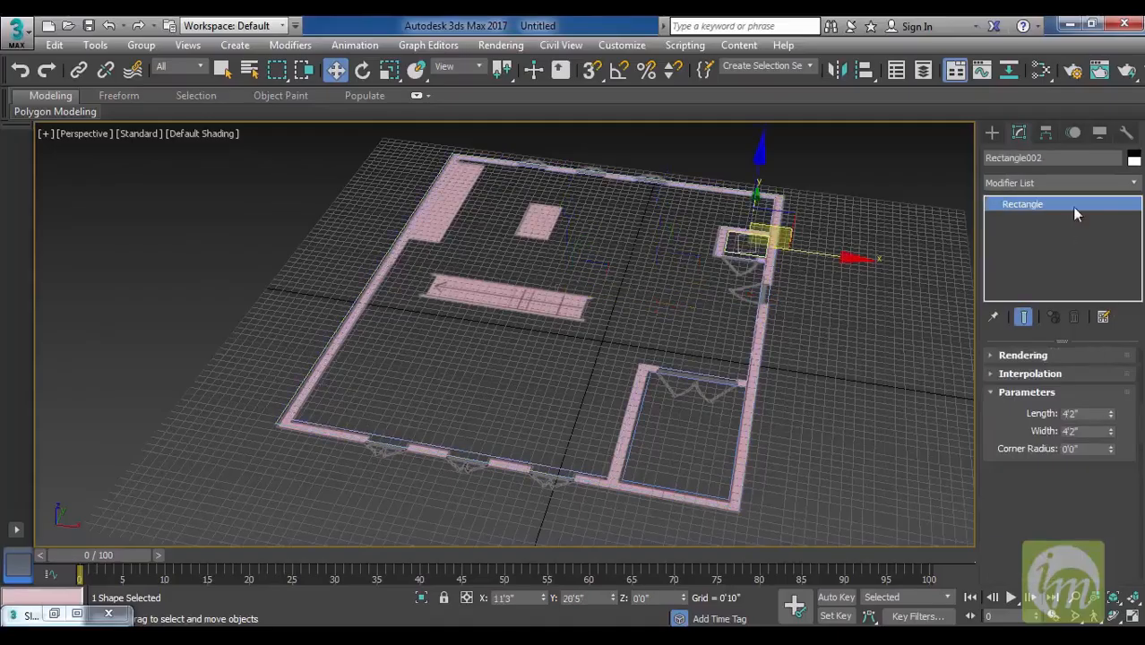
Attach the inner wall line, the corner room outline and the small closet rectangle to the outer wall line.
{"action": "left_click", "coordinate": [768, 298]}
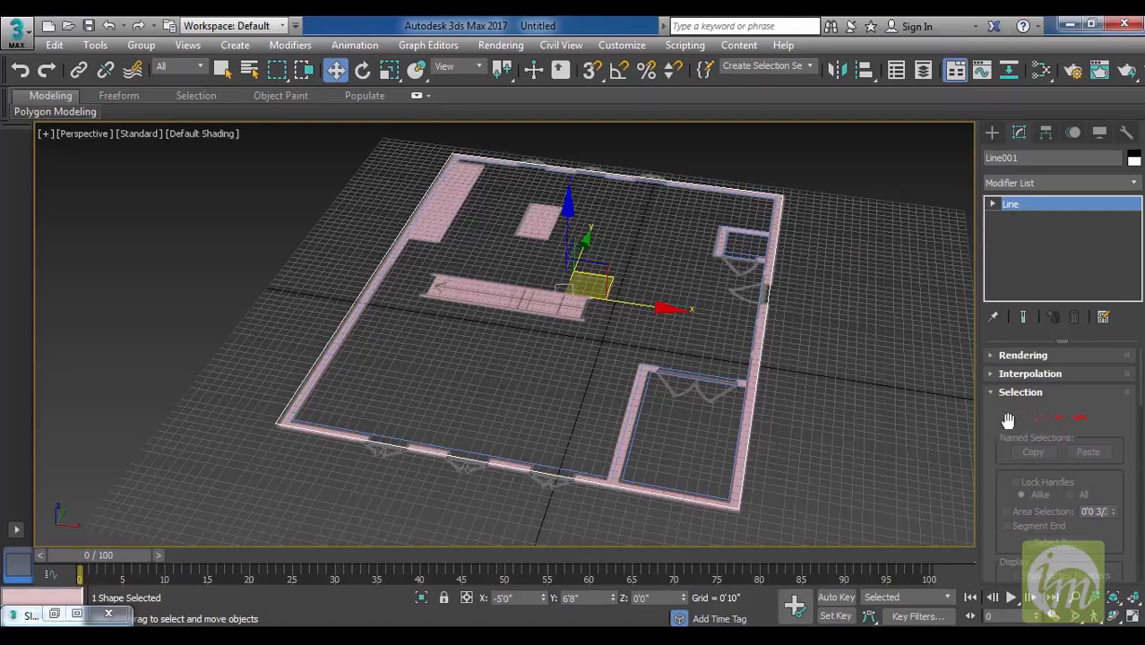
{"action": "scroll", "coordinate": [1118, 317], "scroll_direction": "down", "scroll_amount": 5}
{"action": "scroll", "coordinate": [1068, 390], "scroll_direction": "down", "scroll_amount": 1}
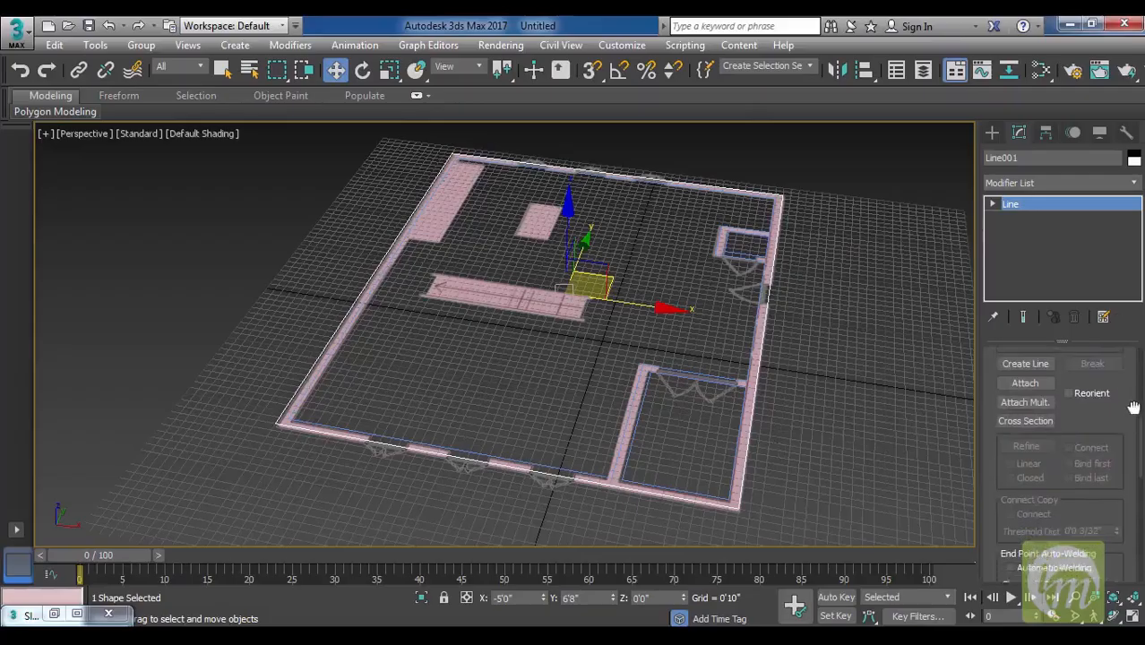
{"action": "left_click", "coordinate": [1033, 375]}
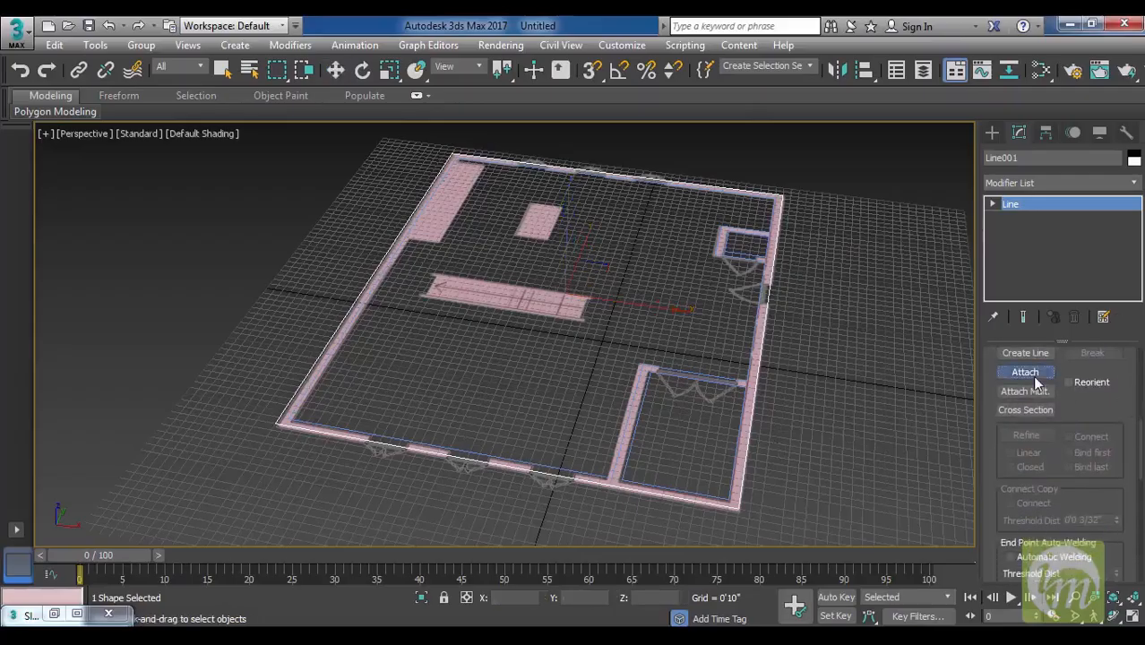
{"action": "left_click", "coordinate": [747, 374]}
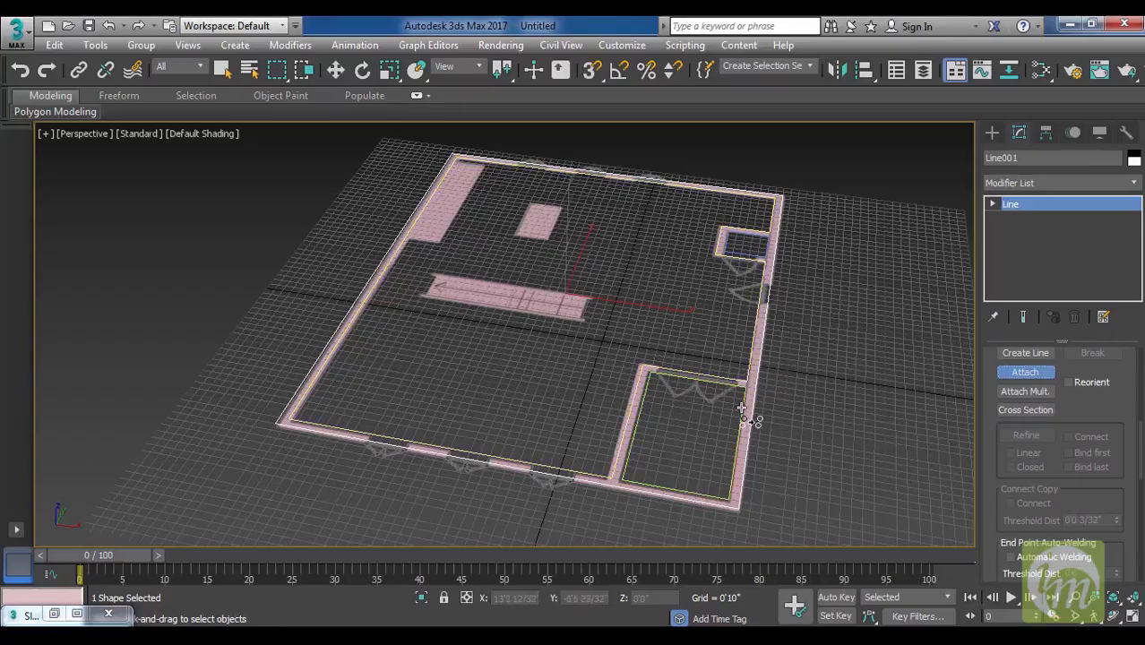
{"action": "left_click", "coordinate": [766, 247]}
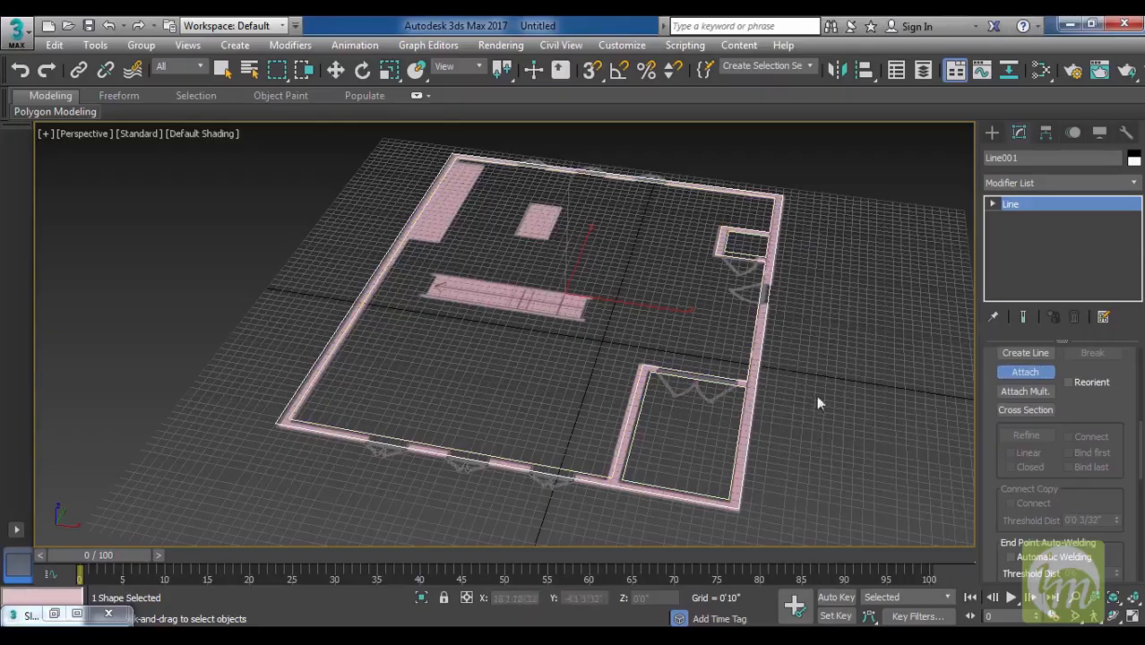
{"action": "key", "text": "w"}
Examine the combined wall shape from several angles and check the corner room outline at Spline level.
{"action": "mouse_move", "coordinate": [867, 371]}
{"action": "middle_mouse_down", "text": "alt"}
{"action": "mouse_move", "coordinate": [798, 343]}
{"action": "mouse_move", "coordinate": [787, 378]}
{"action": "mouse_move", "coordinate": [866, 361]}
{"action": "middle_mouse_up", "text": "alt"}
{"action": "middle_click_drag", "start_coordinate": [617, 481], "coordinate": [735, 410], "text": "alt"}
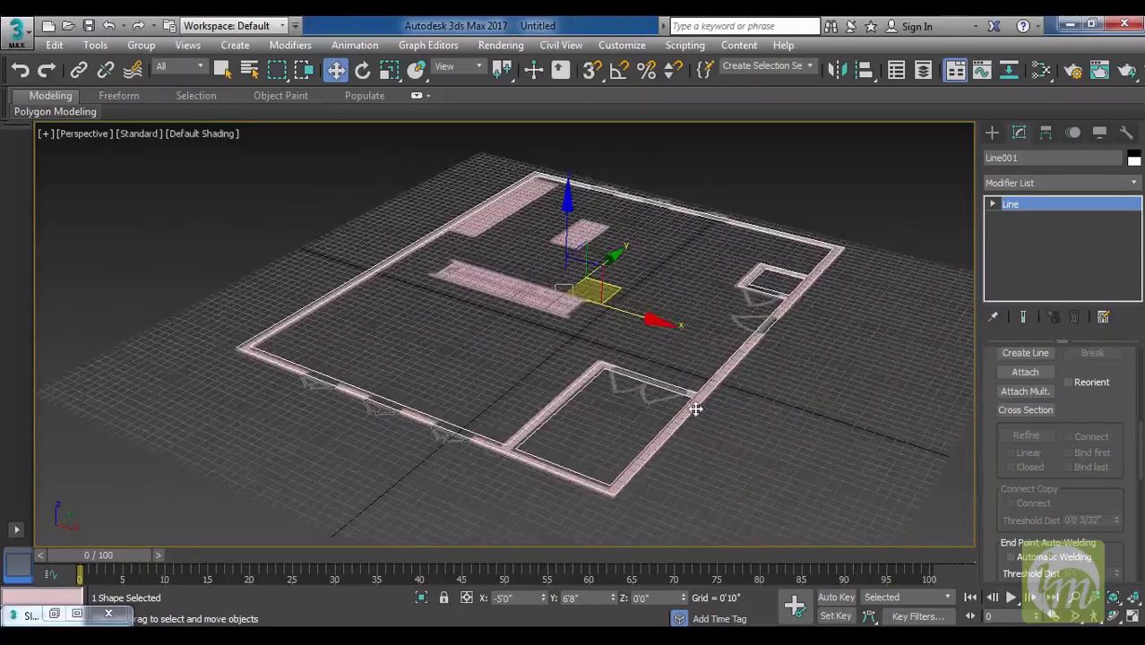
{"action": "left_click", "coordinate": [998, 205]}
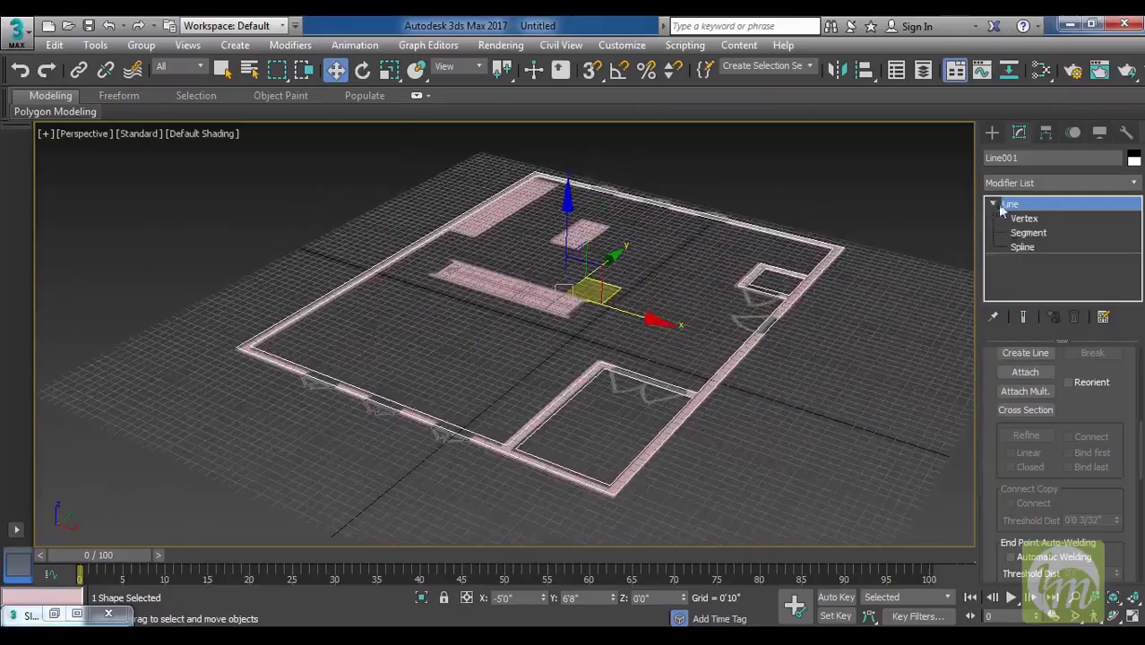
{"action": "left_click", "coordinate": [1024, 248]}
{"action": "left_click", "coordinate": [689, 395]}
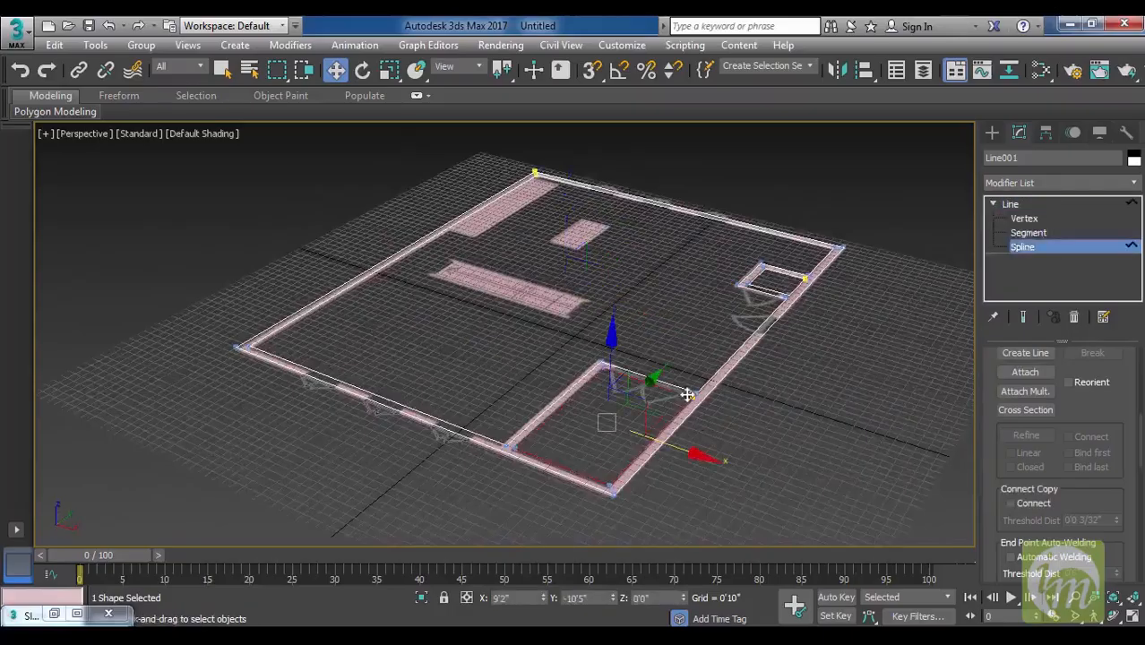
{"action": "left_click", "coordinate": [1058, 205]}
{"action": "middle_click_drag", "start_coordinate": [746, 367], "coordinate": [776, 359], "text": "alt"}
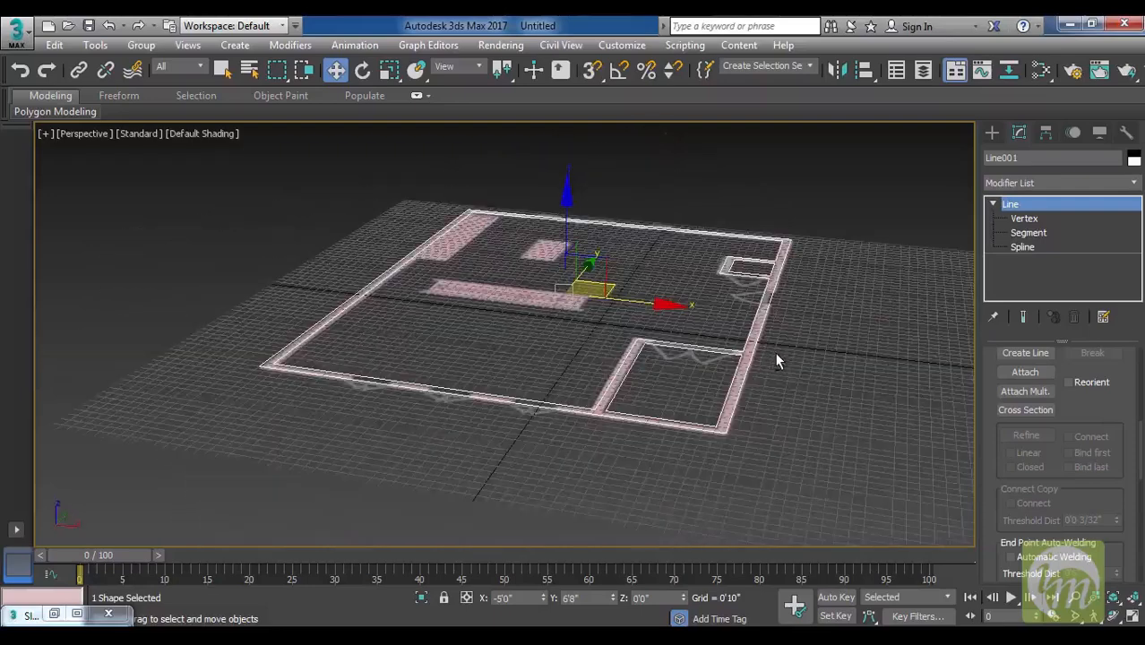
{"action": "middle_click_drag", "start_coordinate": [774, 351], "coordinate": [786, 373]}
{"action": "middle_click_drag", "start_coordinate": [808, 273], "coordinate": [772, 284], "text": "alt"}
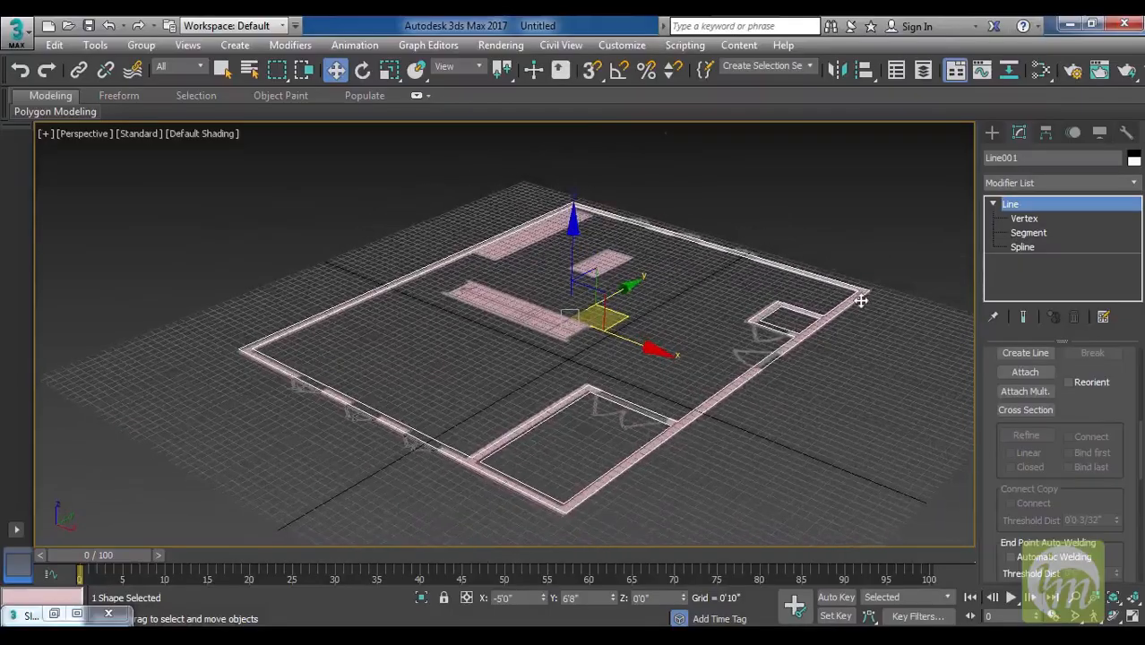
Extrude the combined wall shape to a height of 12'0".
{"action": "left_click", "coordinate": [1049, 184]}
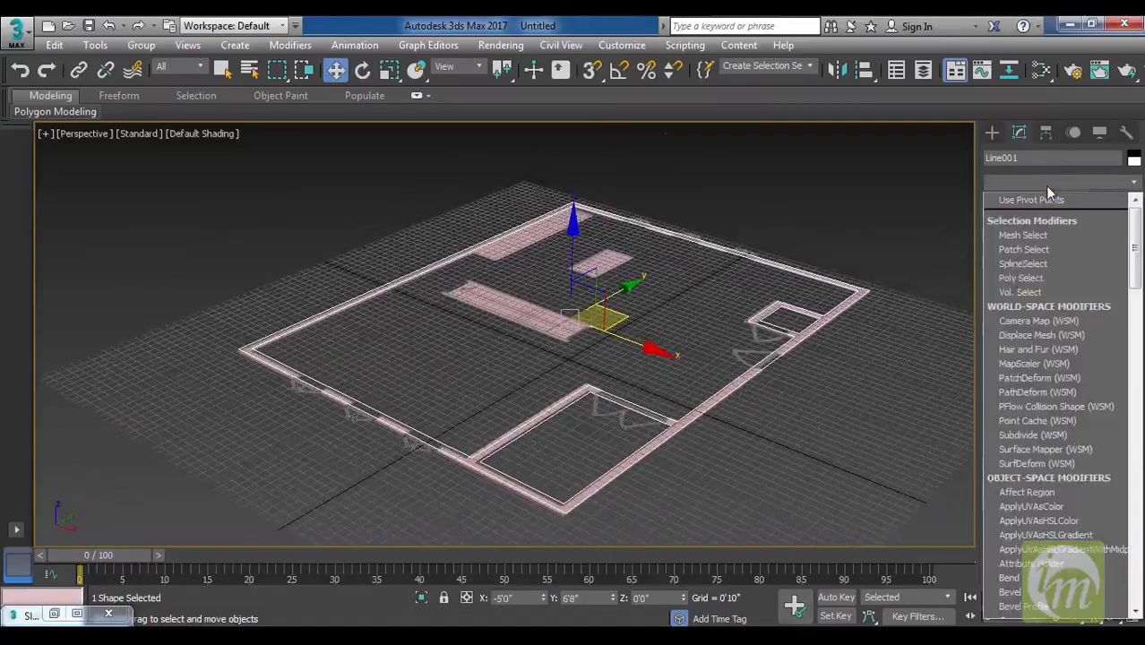
{"action": "scroll", "coordinate": [1047, 197], "scroll_direction": "down", "scroll_amount": 10}
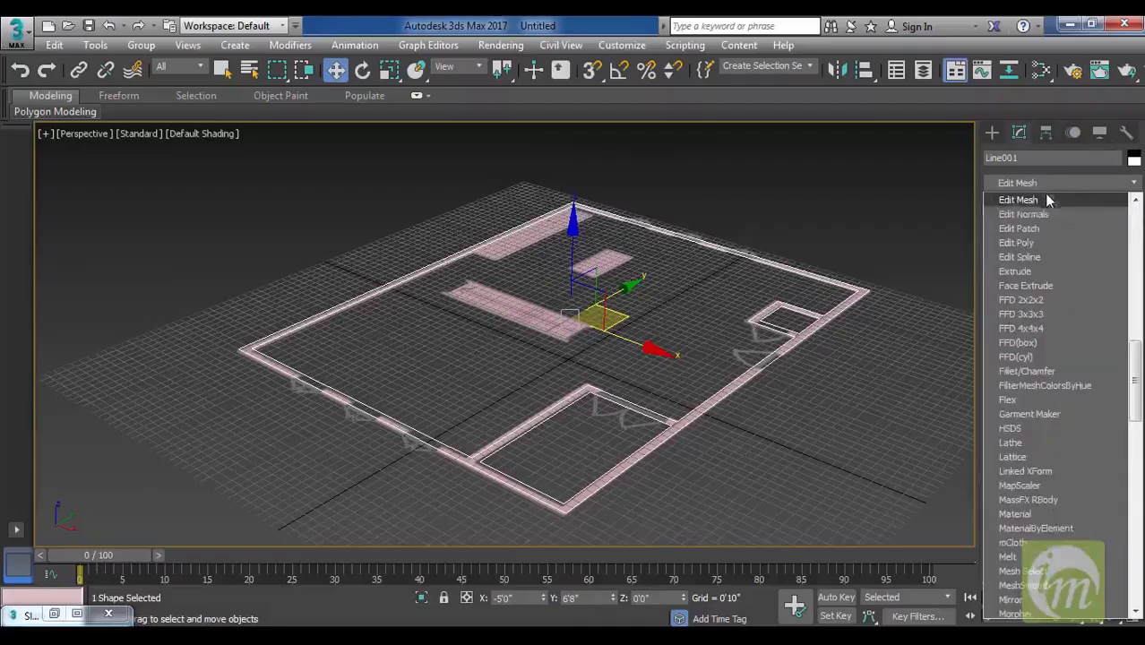
{"action": "left_click", "coordinate": [1037, 269]}
{"action": "middle_click_drag", "start_coordinate": [803, 380], "coordinate": [825, 366], "text": "alt"}
{"action": "double_click", "coordinate": [1080, 352]}
{"action": "type", "text": "120"}
{"action": "key", "text": "Return"}
{"action": "middle_click_drag", "start_coordinate": [878, 378], "coordinate": [739, 379], "text": "alt"}
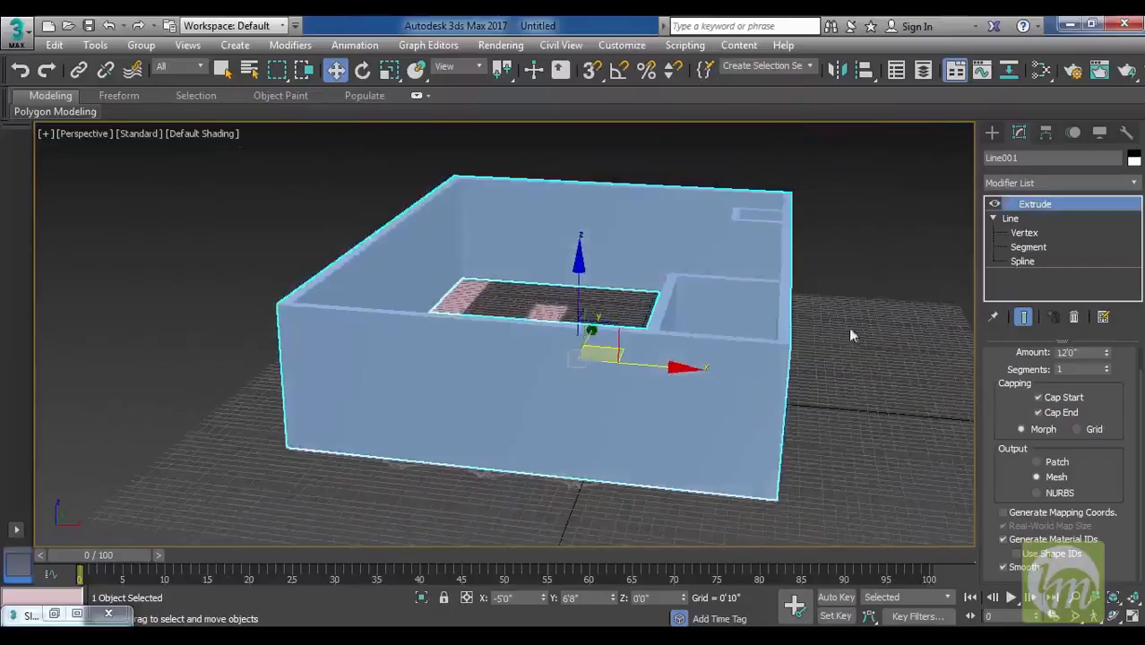
{"action": "middle_click_drag", "start_coordinate": [756, 383], "coordinate": [703, 337], "text": "alt"}
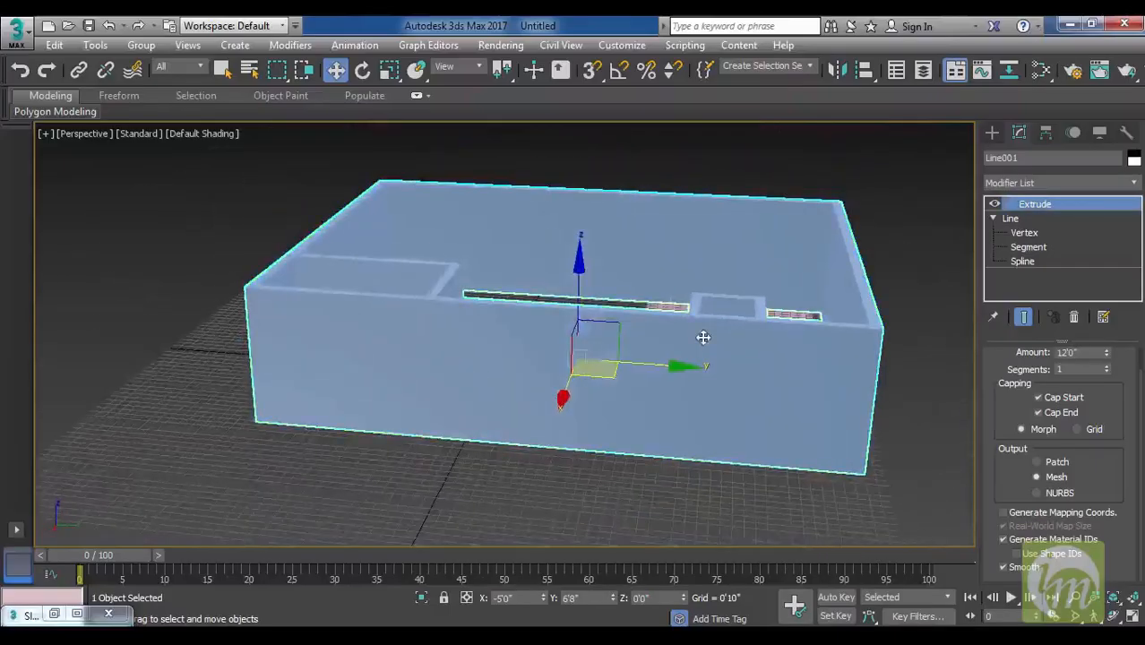
Inspect the Extrude and Line levels of the walls and the options for collapsing or converting them.
{"action": "left_click", "coordinate": [1008, 220]}
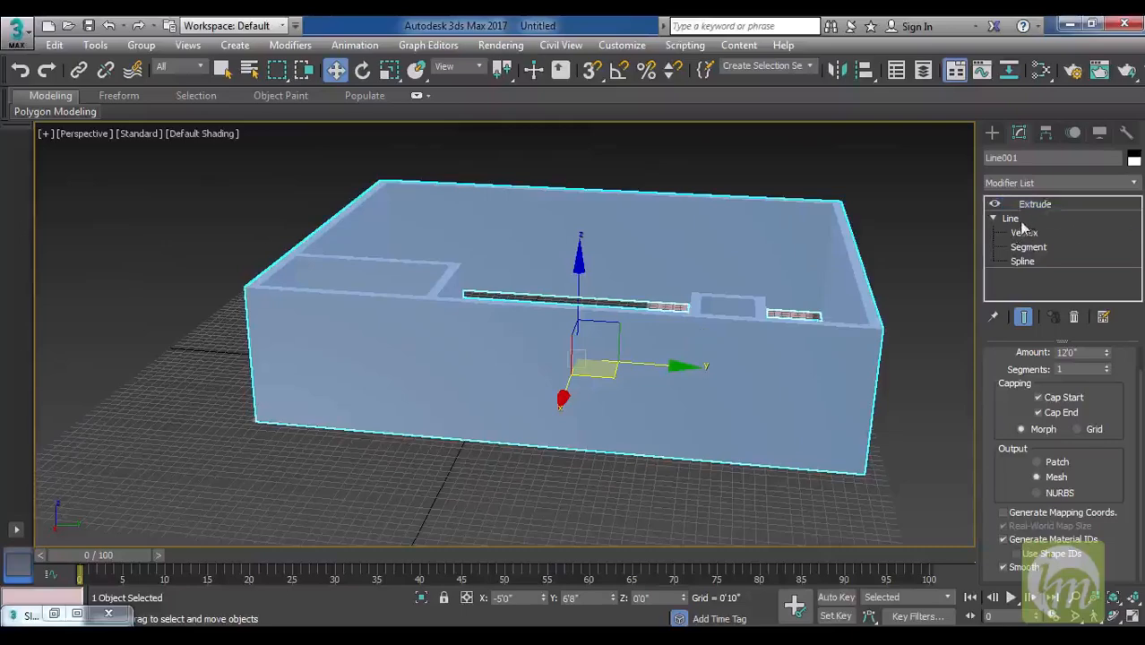
{"action": "left_click", "coordinate": [1031, 204]}
{"action": "left_click", "coordinate": [993, 219]}
{"action": "middle_click_drag", "start_coordinate": [761, 303], "coordinate": [815, 325], "text": "alt"}
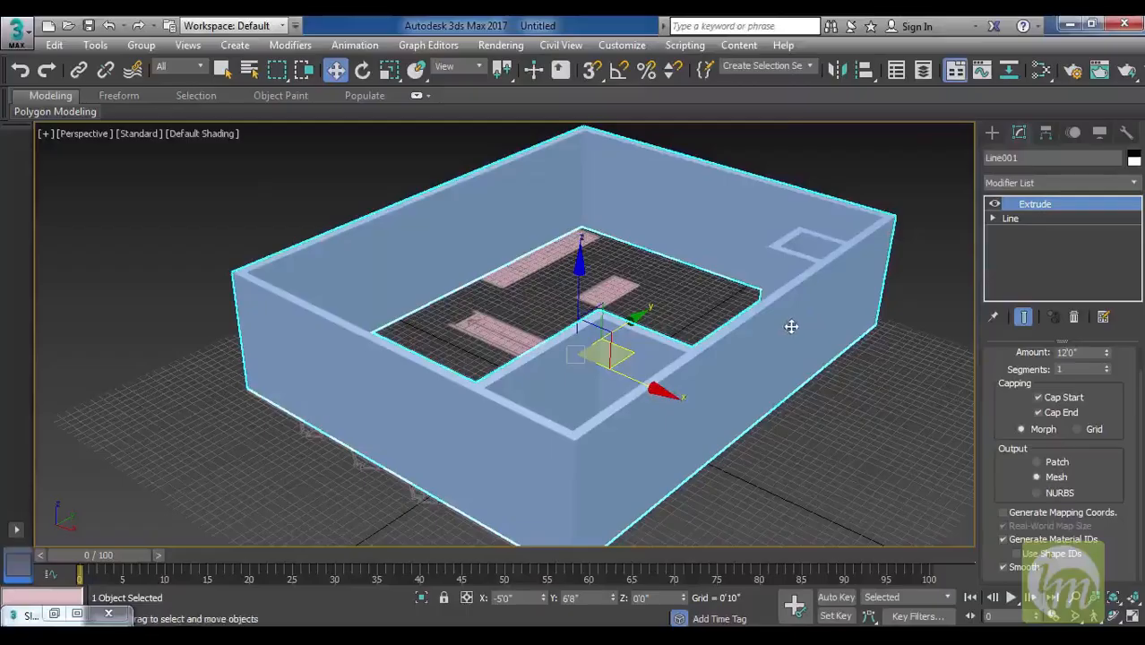
{"action": "middle_click_drag", "start_coordinate": [792, 325], "coordinate": [793, 317], "text": "alt"}
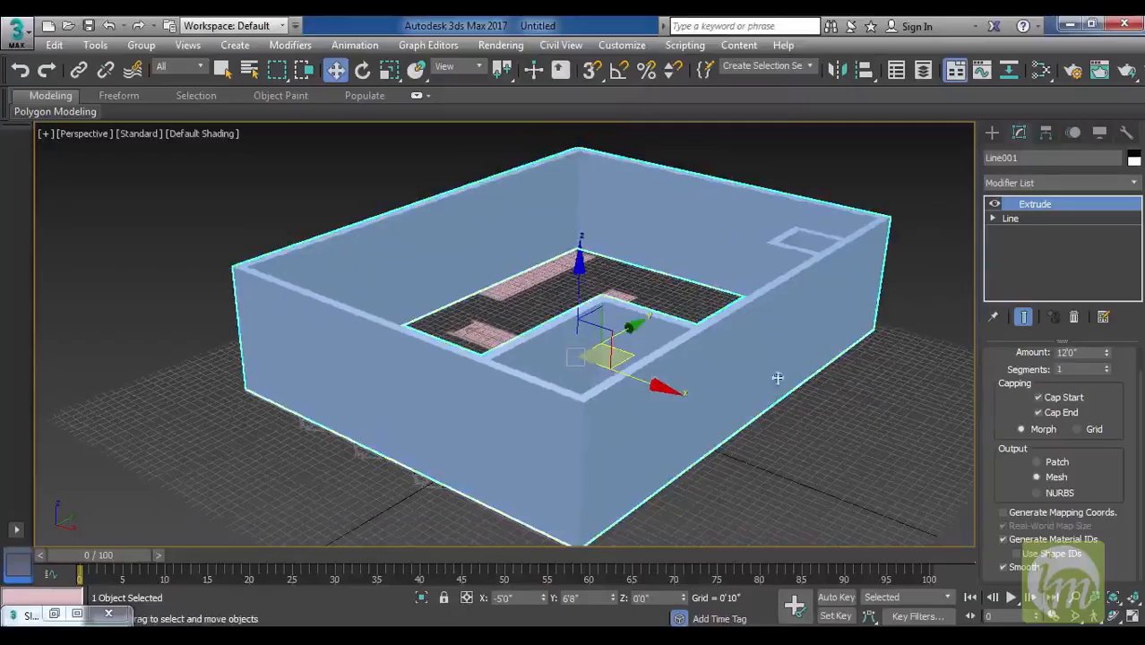
{"action": "right_click", "coordinate": [1023, 207]}
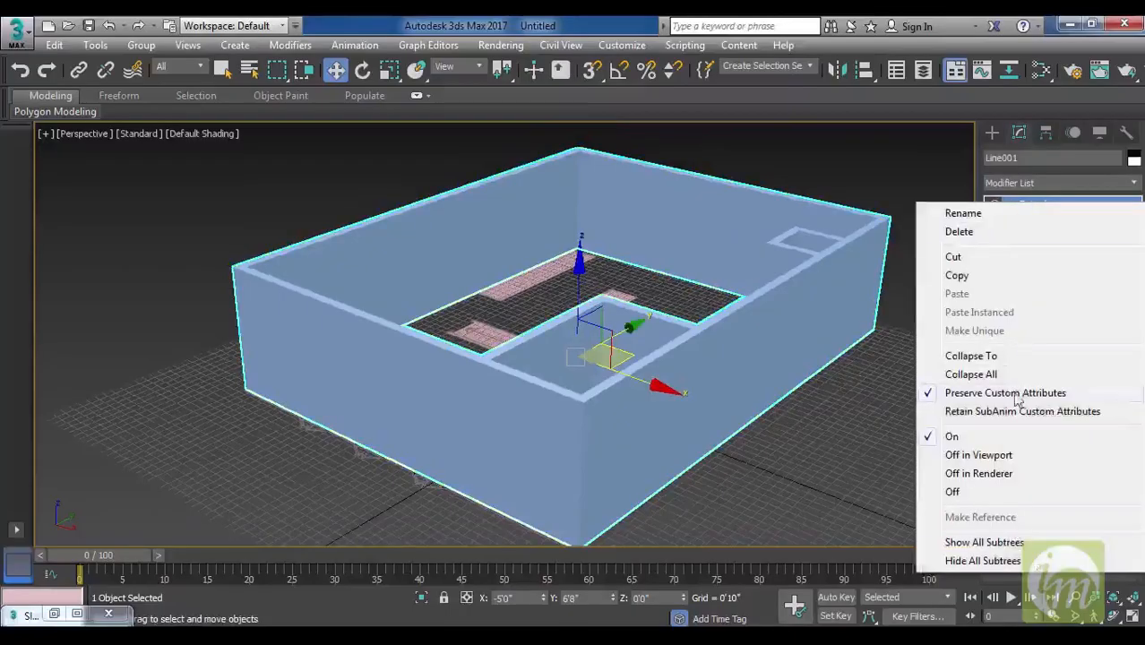
{"action": "left_click", "coordinate": [690, 366]}
{"action": "right_click", "coordinate": [690, 366]}
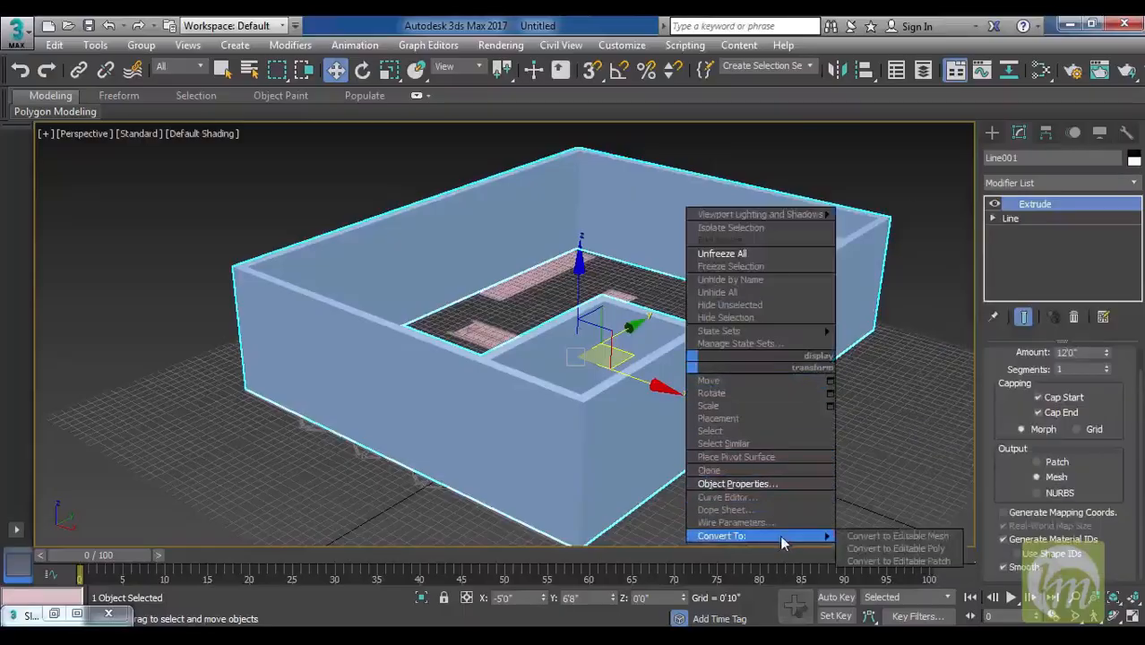
{"action": "left_click", "coordinate": [576, 357]}
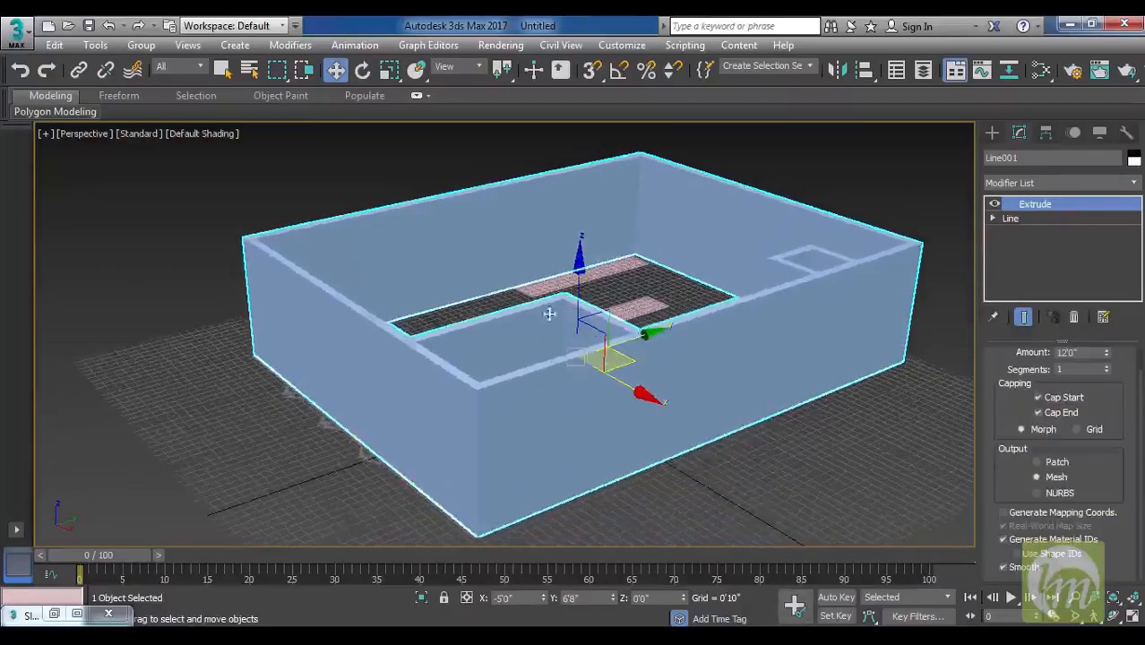
{"action": "middle_click_drag", "start_coordinate": [768, 335], "coordinate": [727, 339], "text": "alt"}
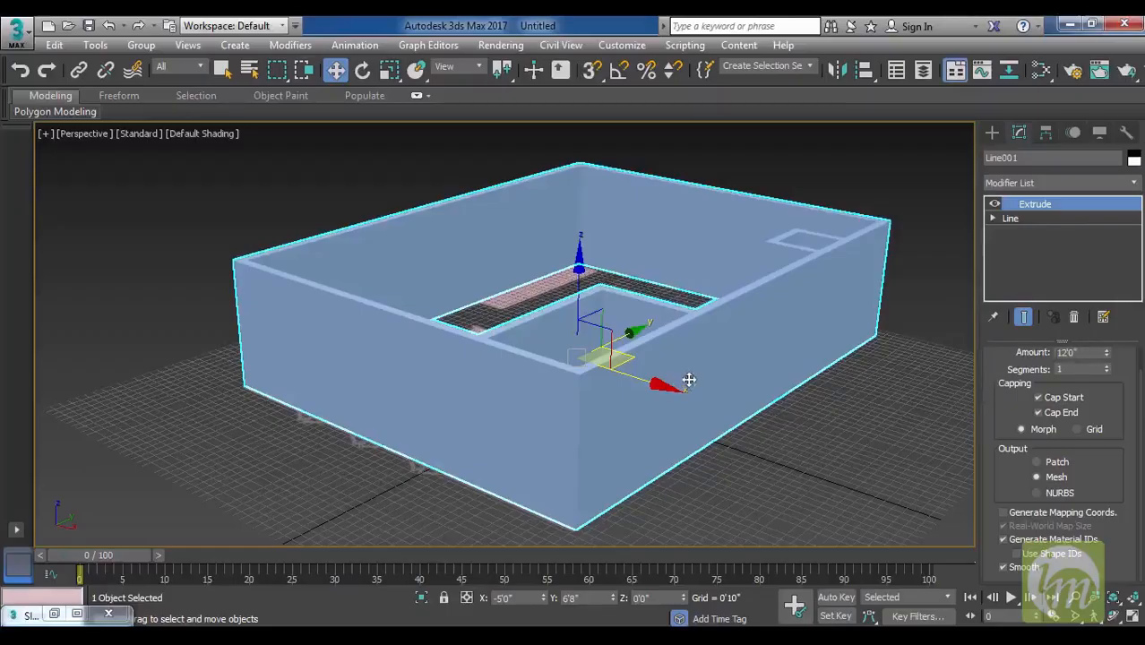
{"action": "middle_click_drag", "start_coordinate": [705, 370], "coordinate": [710, 369], "text": "alt"}
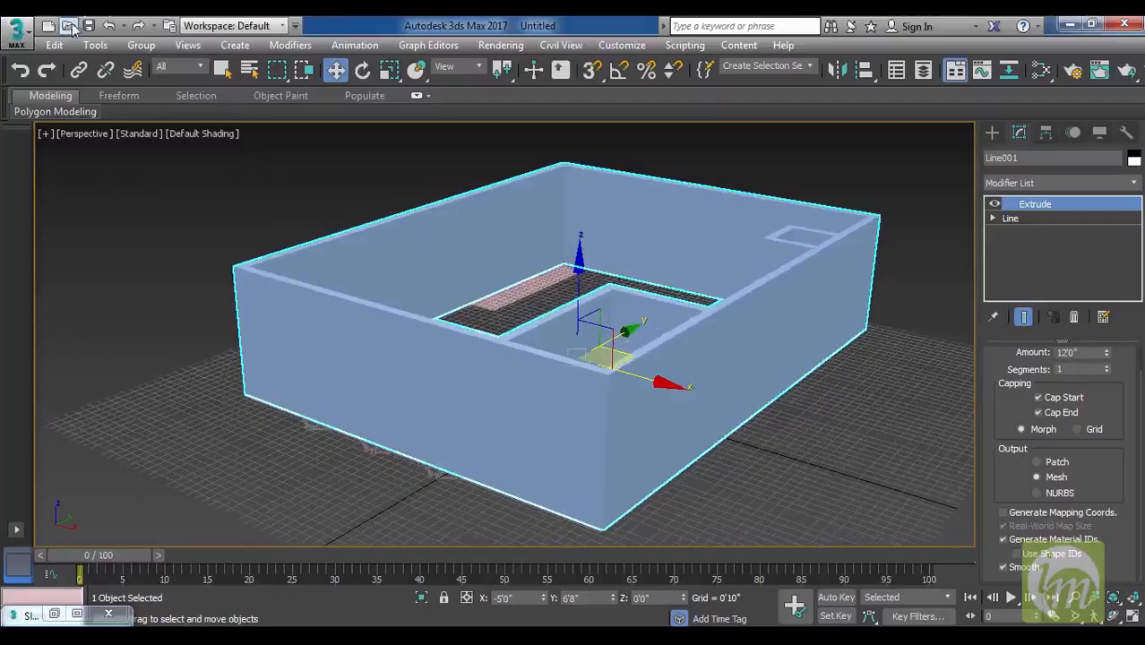
Save the scene as "wall using line" in the scenes folder.
{"action": "left_click", "coordinate": [87, 26]}
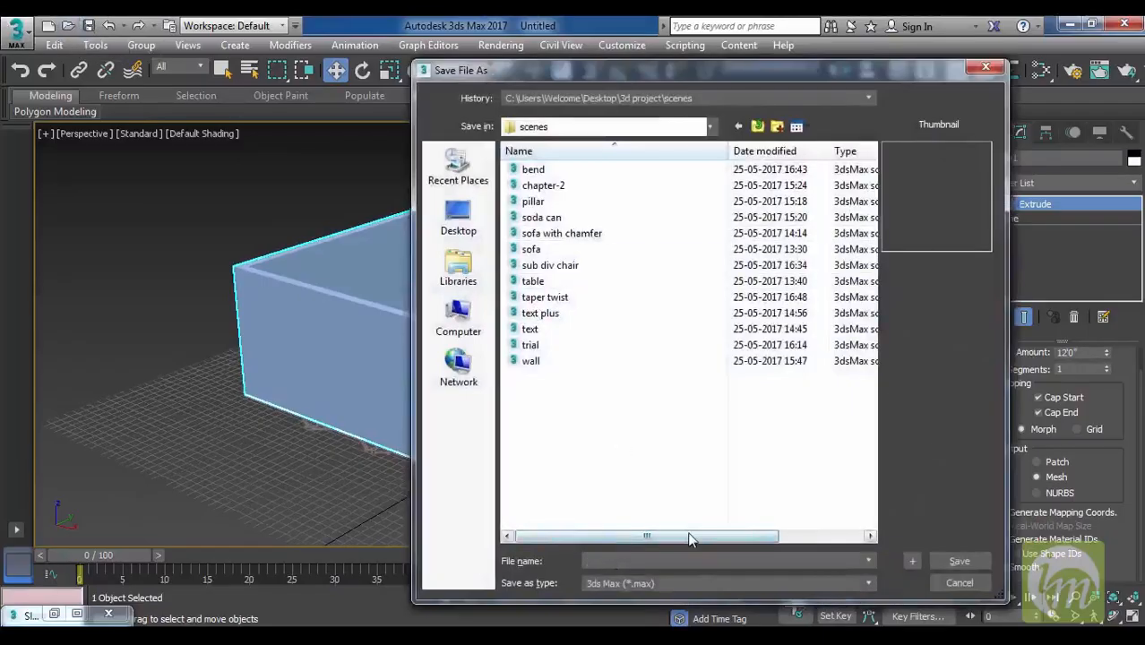
{"action": "type", "text": "wall using line"}
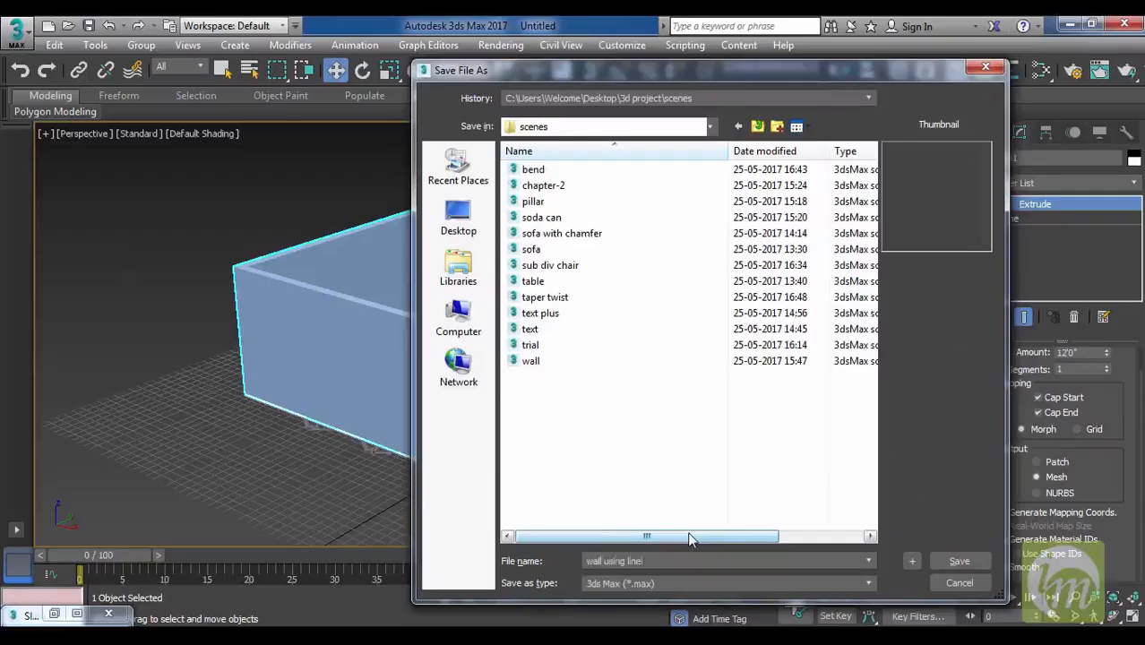
{"action": "key", "text": "Return"}
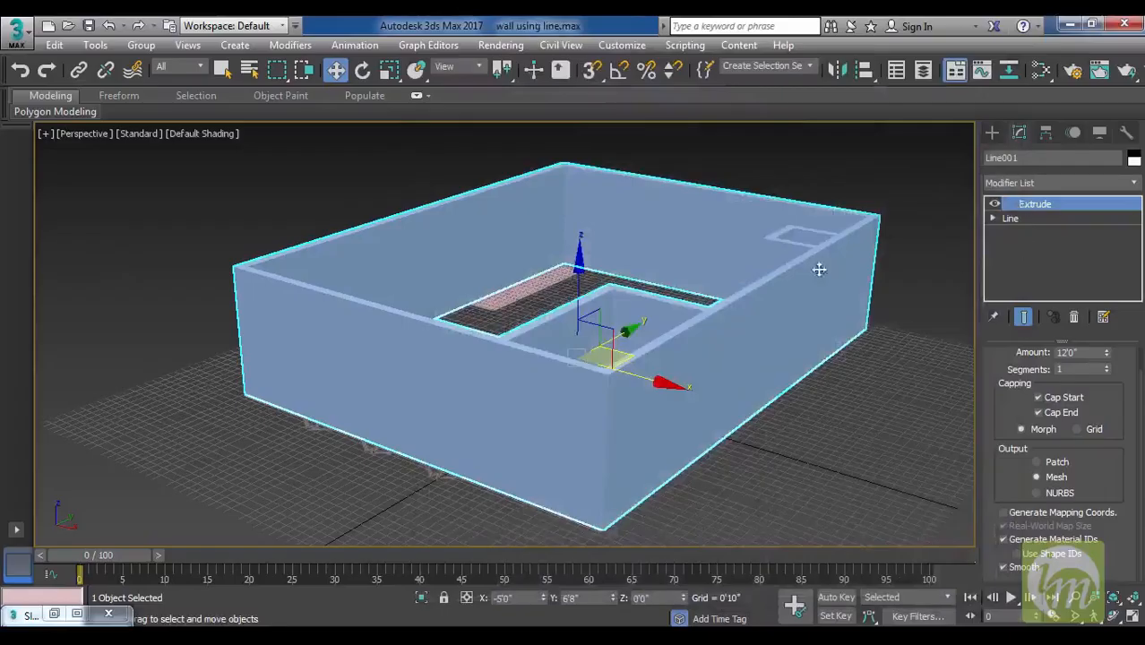
Convert the extruded walls to an Editable Poly.
{"action": "right_click", "coordinate": [752, 306]}
{"action": "mouse_move", "coordinate": [821, 477]}
{"action": "left_click", "coordinate": [967, 490]}
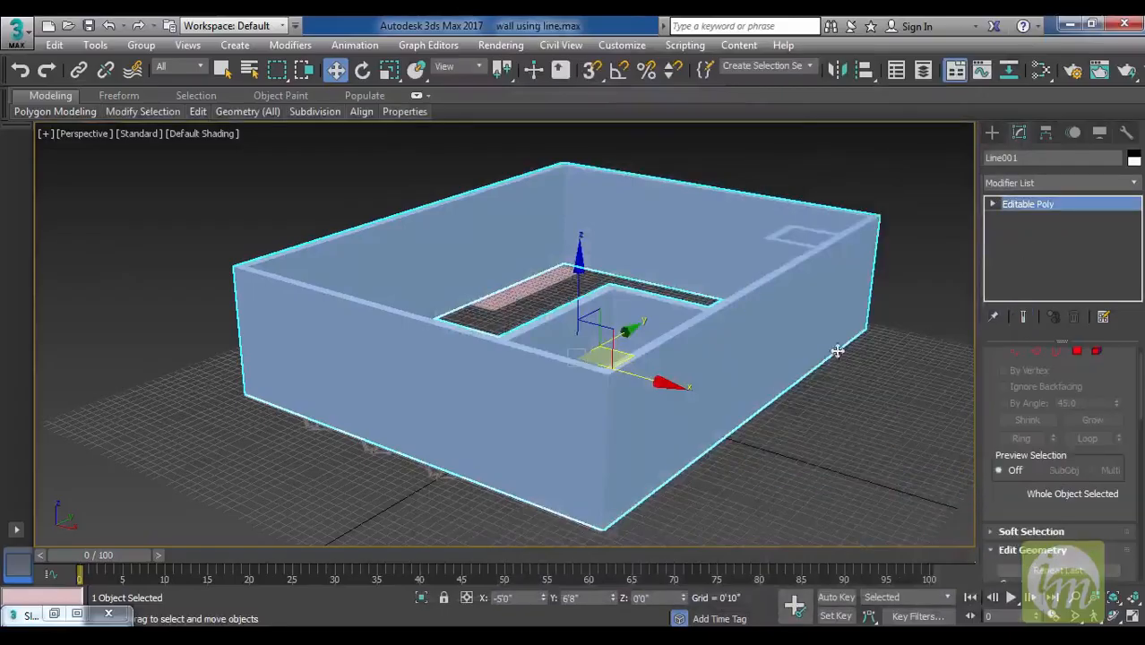
{"action": "middle_click_drag", "start_coordinate": [837, 350], "coordinate": [756, 361], "text": "alt"}
{"action": "middle_click_drag", "start_coordinate": [592, 405], "coordinate": [864, 296], "text": "alt"}
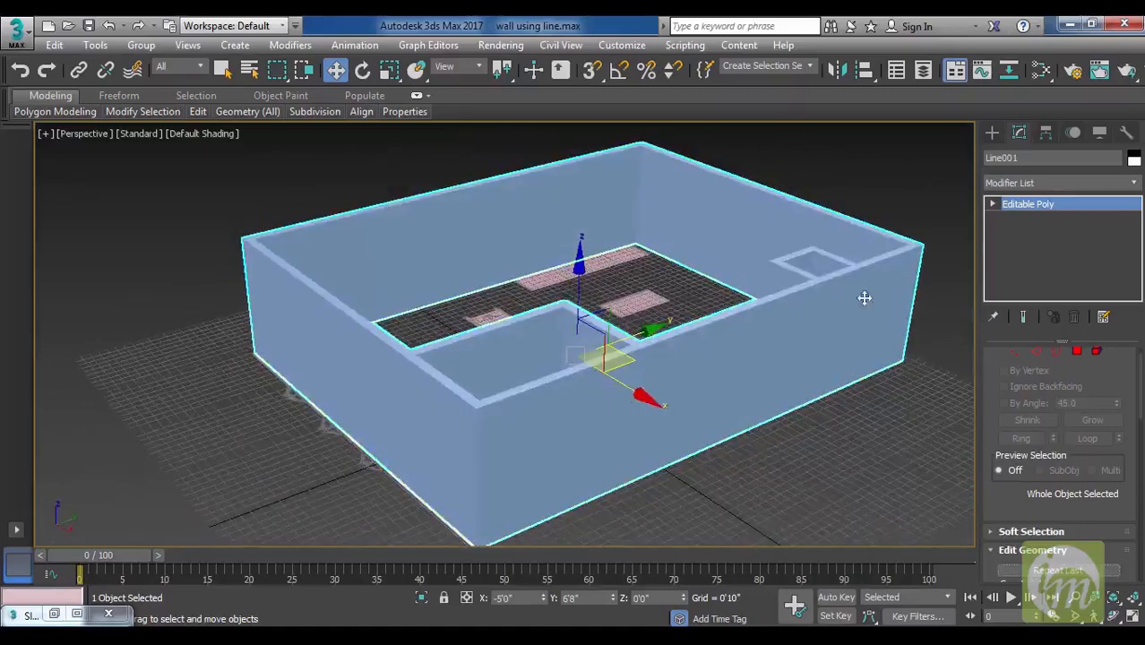
Look through the Vertex, Edge, Border, Polygon and Element levels of the walls and inspect the whole wall element.
{"action": "left_click", "coordinate": [992, 204]}
{"action": "left_click", "coordinate": [1044, 222]}
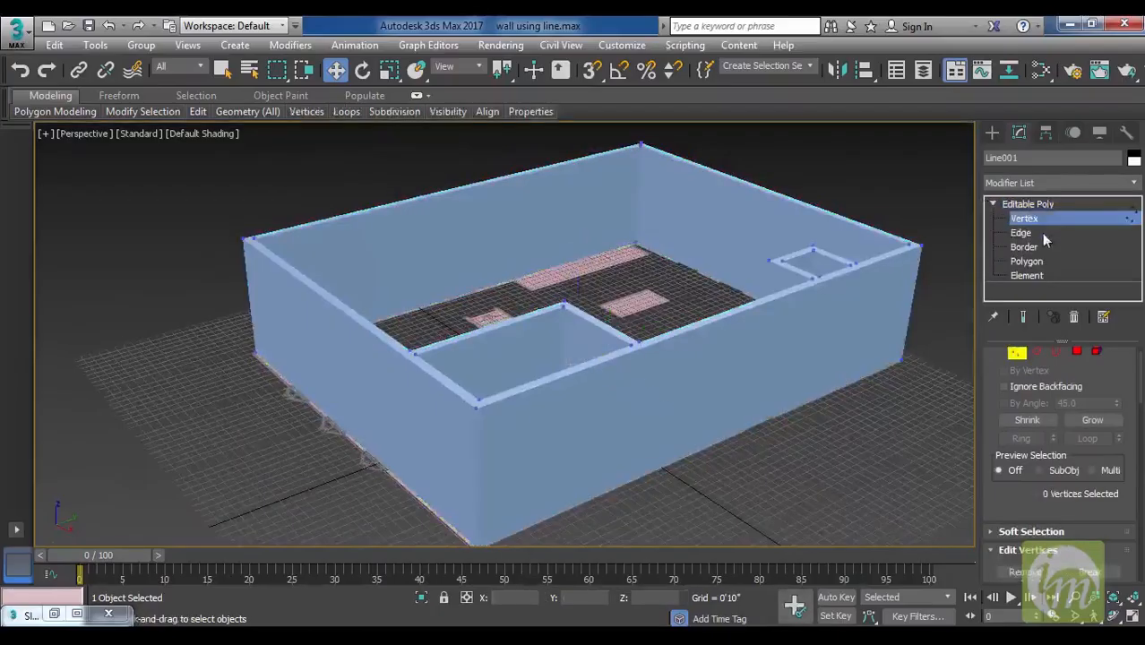
{"action": "left_click", "coordinate": [1041, 233]}
{"action": "left_click", "coordinate": [1042, 248]}
{"action": "left_click", "coordinate": [1043, 262]}
{"action": "left_click", "coordinate": [1044, 276]}
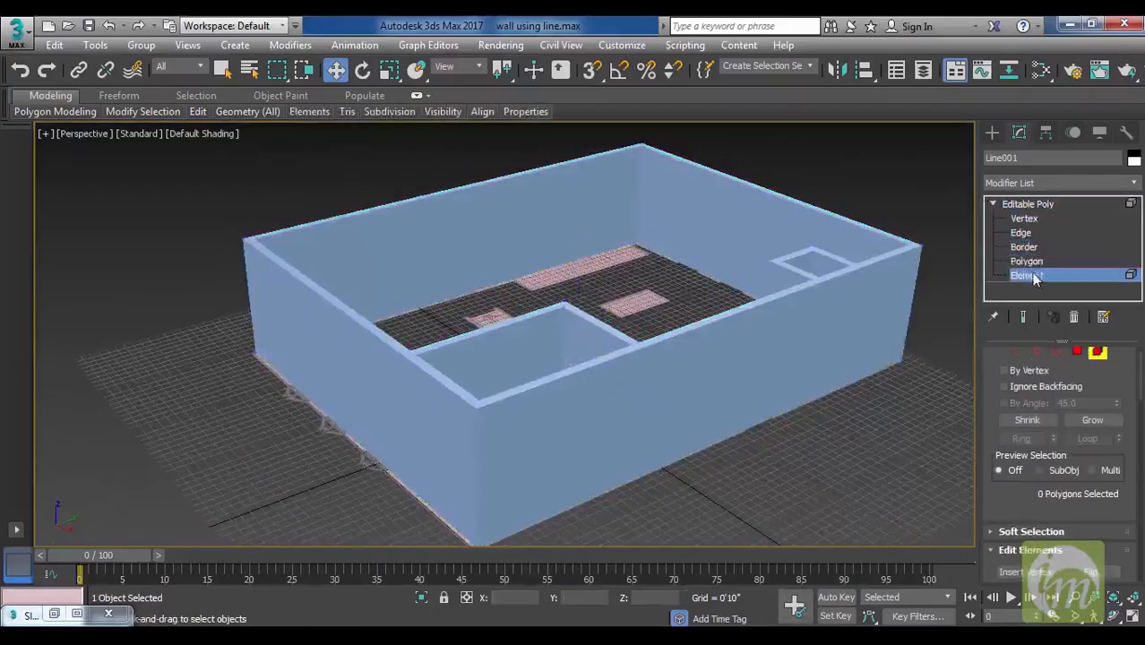
{"action": "left_click", "coordinate": [837, 313]}
{"action": "middle_click_drag", "start_coordinate": [825, 365], "coordinate": [682, 392], "text": "alt"}
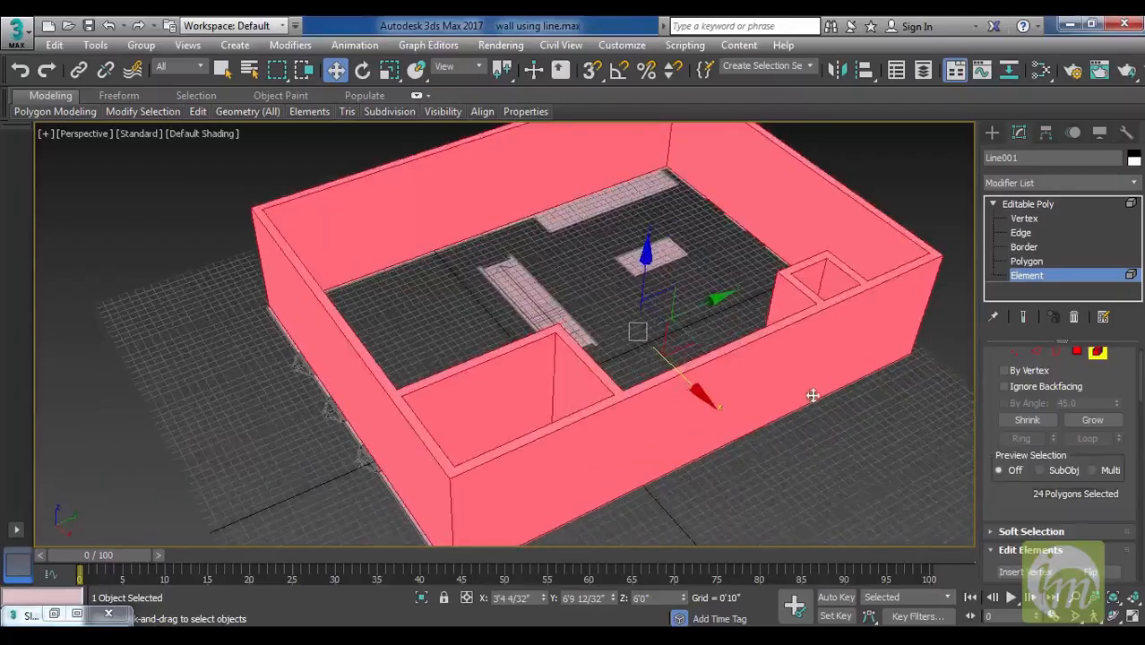
{"action": "middle_click_drag", "start_coordinate": [809, 373], "coordinate": [898, 343], "text": "alt"}
{"action": "left_click", "coordinate": [1047, 207]}
Examine the walls against the plan's window symbols from outside, from above and from the front.
{"action": "middle_click_drag", "start_coordinate": [792, 374], "coordinate": [715, 361], "text": "alt"}
{"action": "scroll", "coordinate": [713, 359], "scroll_direction": "up", "scroll_amount": 5}
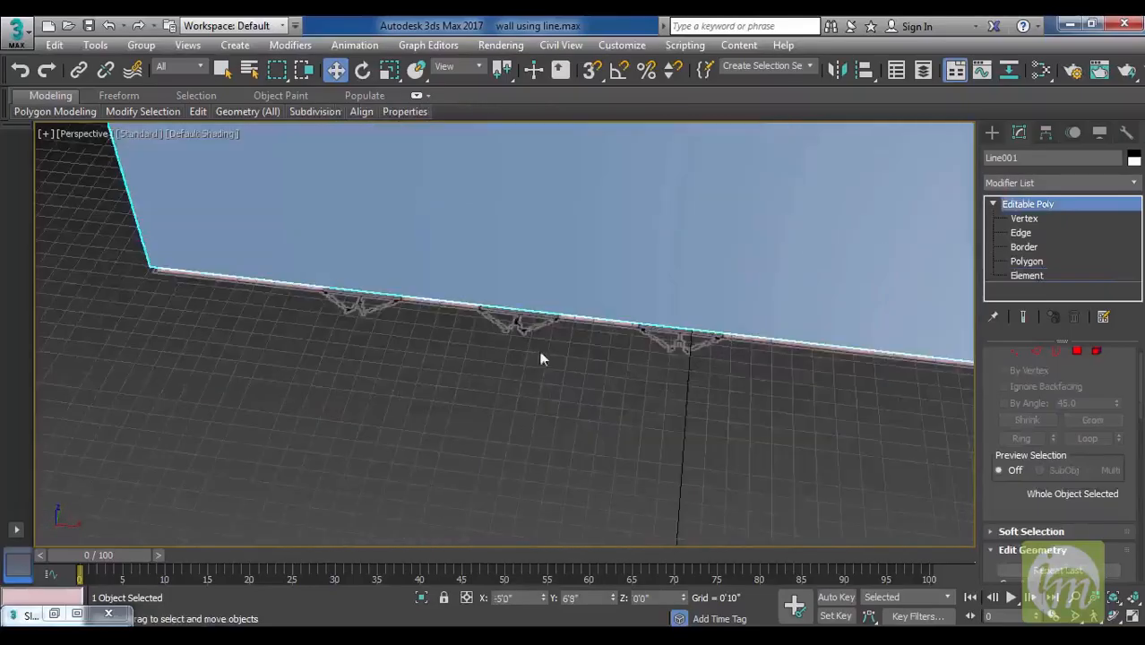
{"action": "middle_click_drag", "start_coordinate": [411, 325], "coordinate": [612, 296], "text": "alt"}
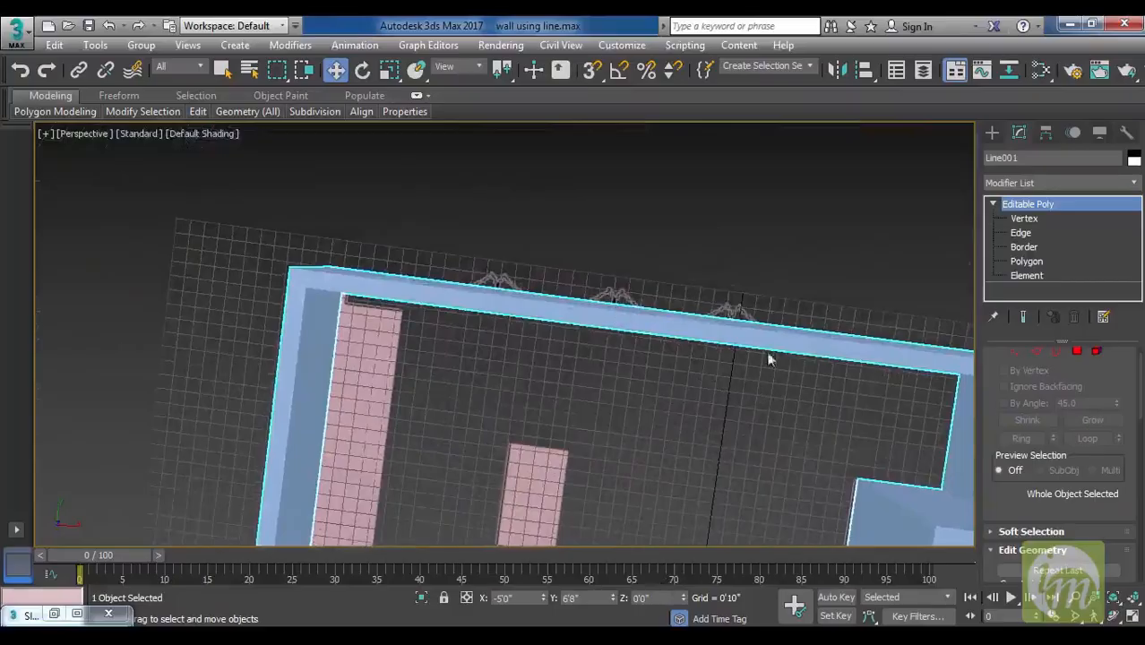
{"action": "middle_click_drag", "start_coordinate": [774, 391], "coordinate": [687, 340], "text": "alt"}
{"action": "middle_click_drag", "start_coordinate": [713, 409], "coordinate": [698, 328], "text": "alt"}
{"action": "scroll", "coordinate": [697, 329], "scroll_direction": "down", "scroll_amount": 5}
{"action": "middle_click_drag", "start_coordinate": [682, 409], "coordinate": [676, 314], "text": "alt"}
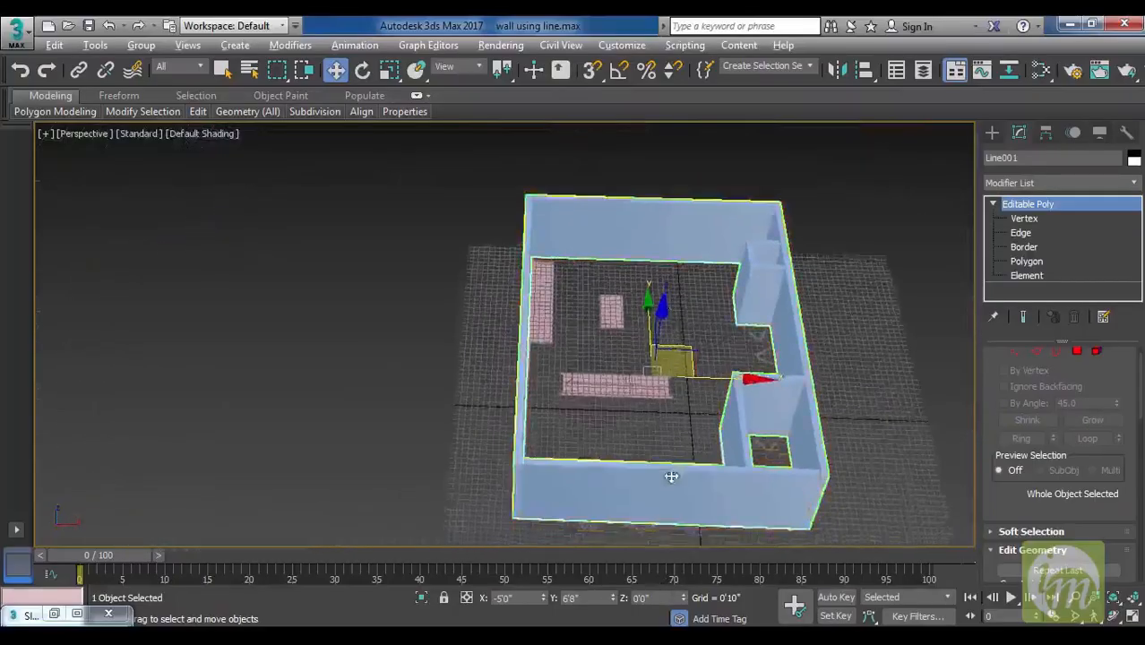
{"action": "middle_click_drag", "start_coordinate": [672, 477], "coordinate": [670, 442], "text": "alt"}
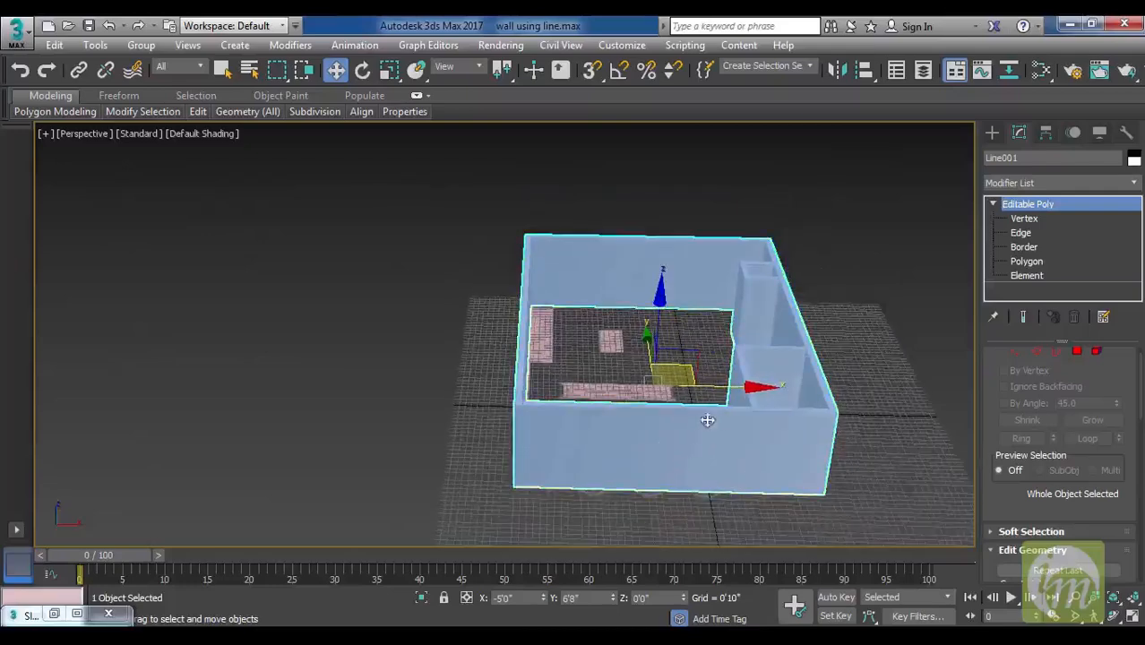
{"action": "scroll", "coordinate": [728, 422], "scroll_direction": "up", "scroll_amount": 3}
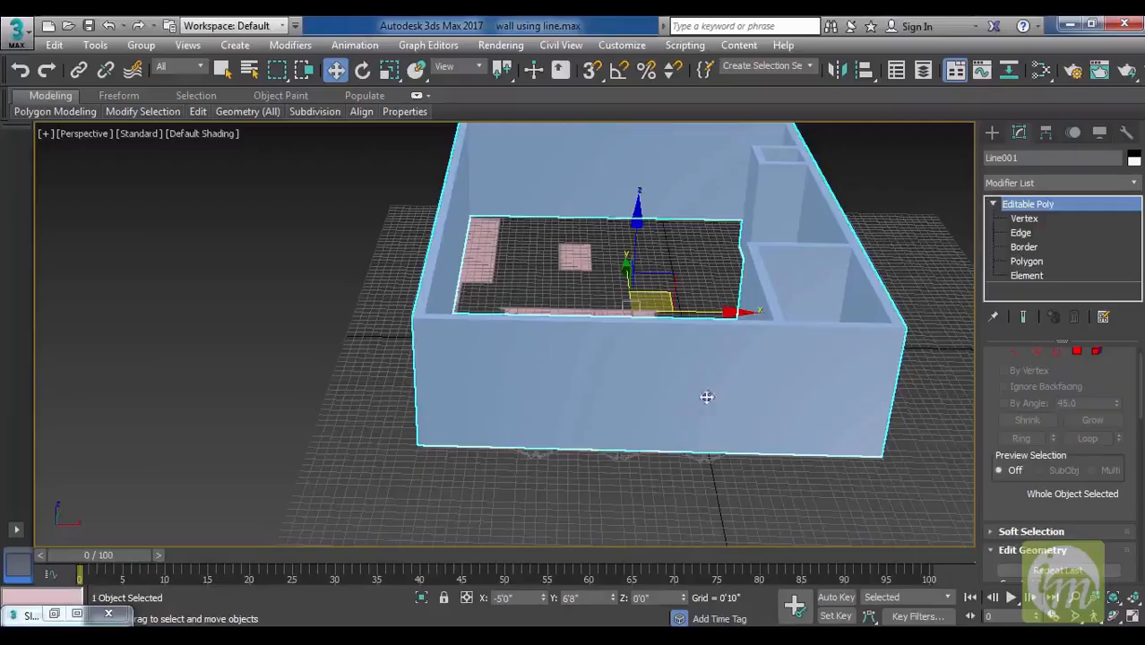
Examine the walls from several sides and check the top face of the walls at Polygon level.
{"action": "middle_click_drag", "start_coordinate": [706, 390], "coordinate": [636, 288], "text": "alt"}
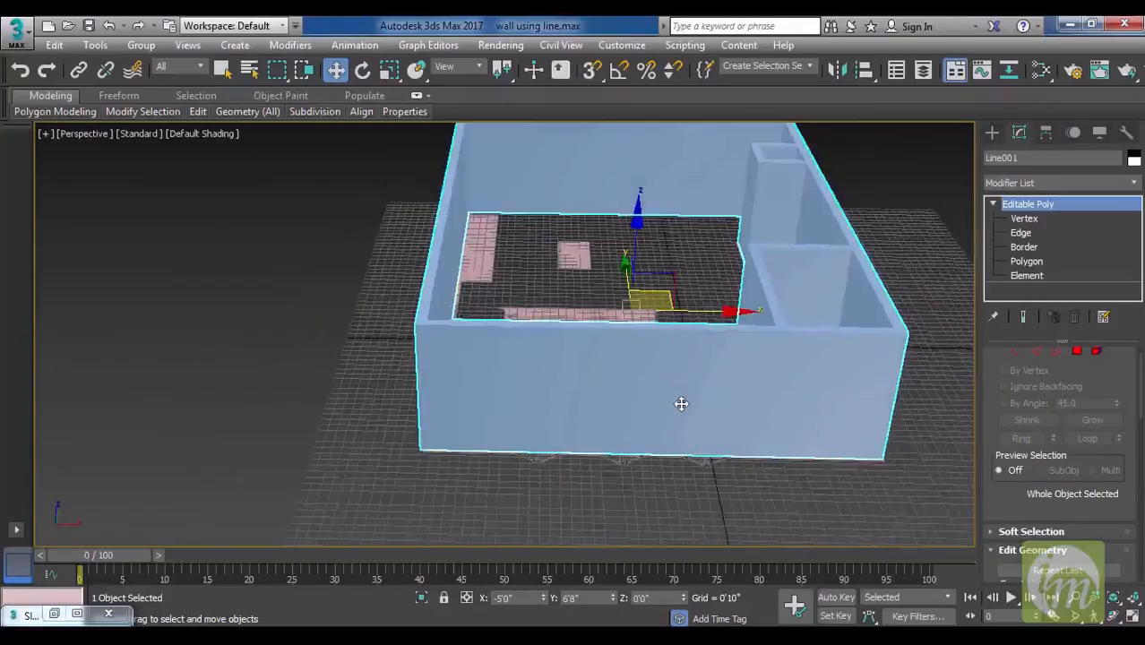
{"action": "middle_click_drag", "start_coordinate": [739, 426], "coordinate": [699, 402], "text": "alt"}
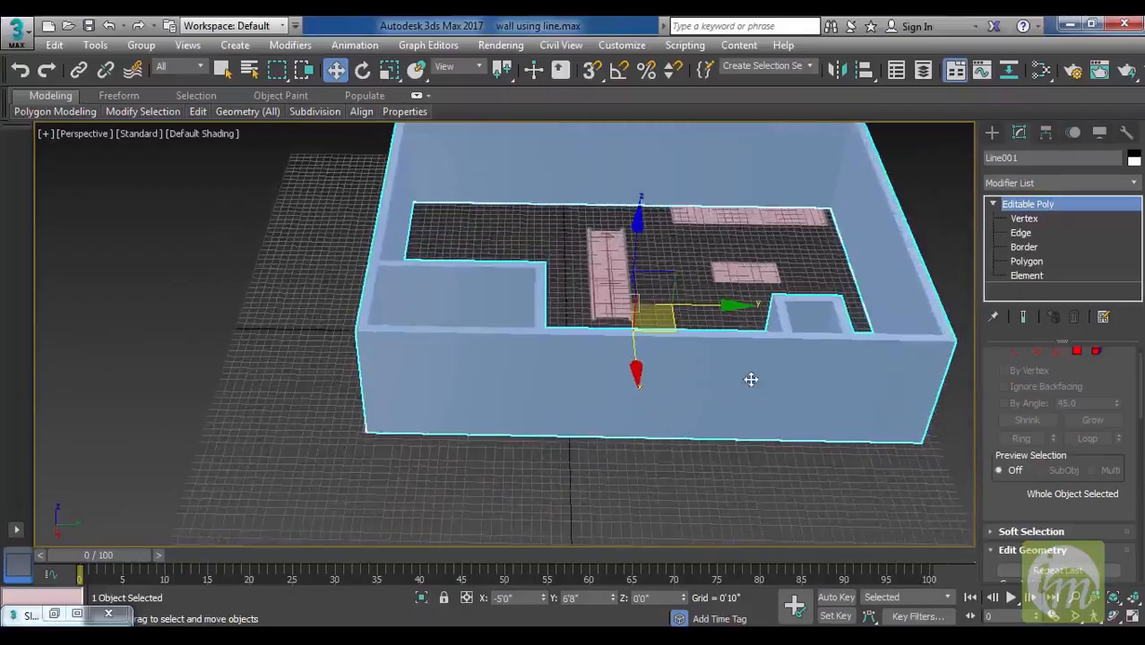
{"action": "middle_click_drag", "start_coordinate": [468, 317], "coordinate": [511, 310], "text": "alt"}
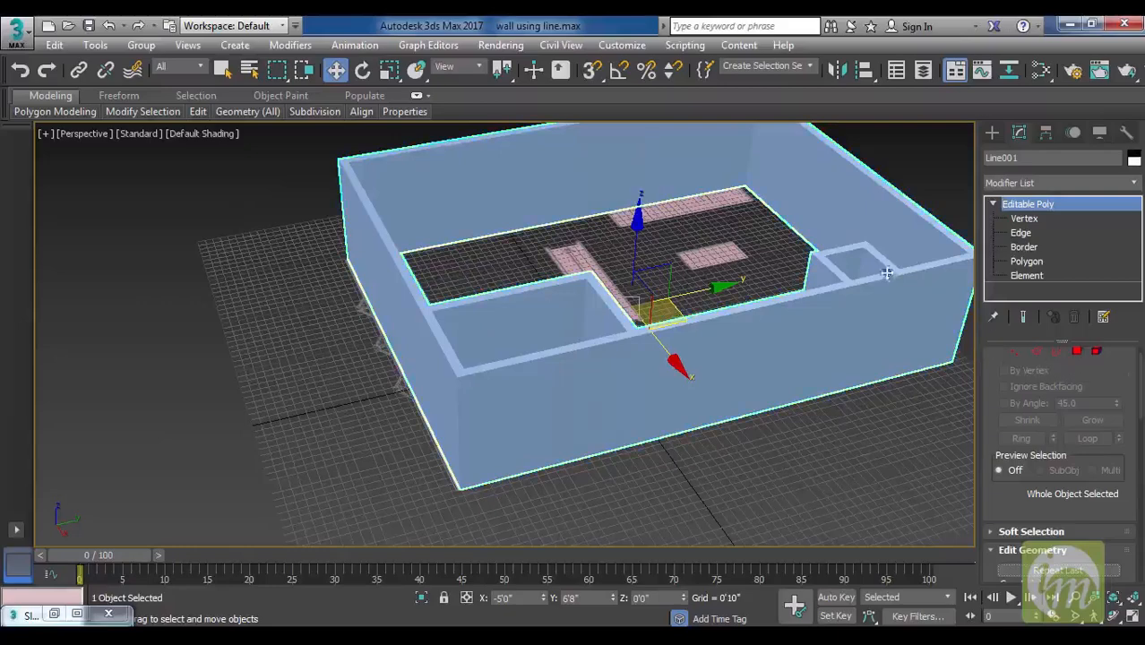
{"action": "middle_click_drag", "start_coordinate": [738, 342], "coordinate": [789, 332], "text": "alt"}
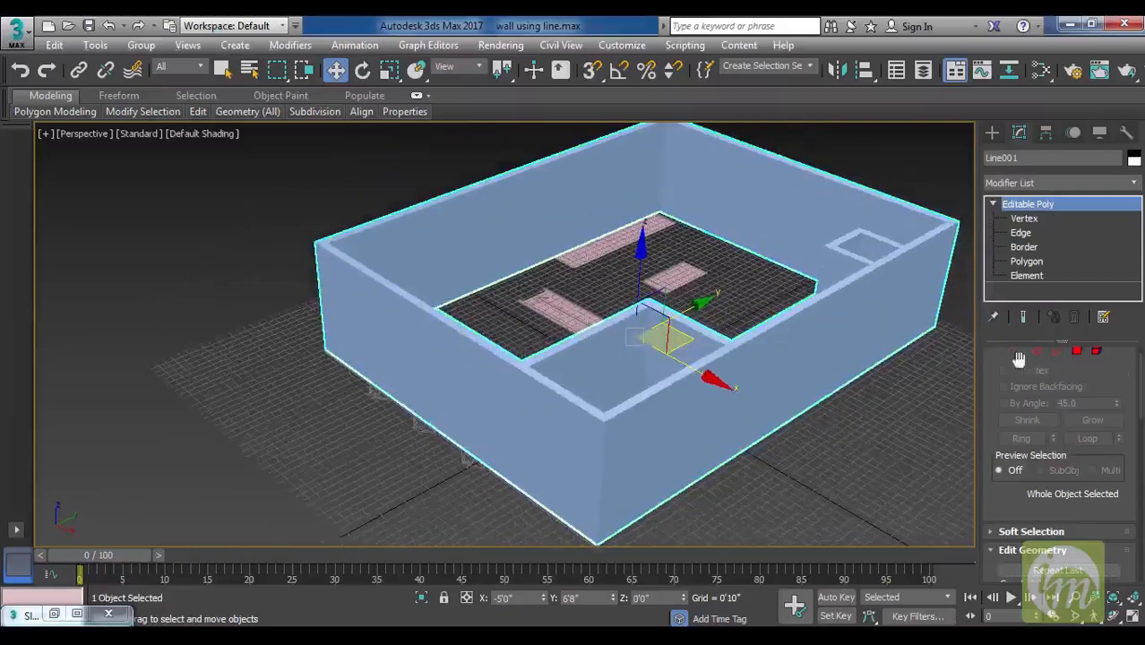
{"action": "left_click", "coordinate": [1077, 352]}
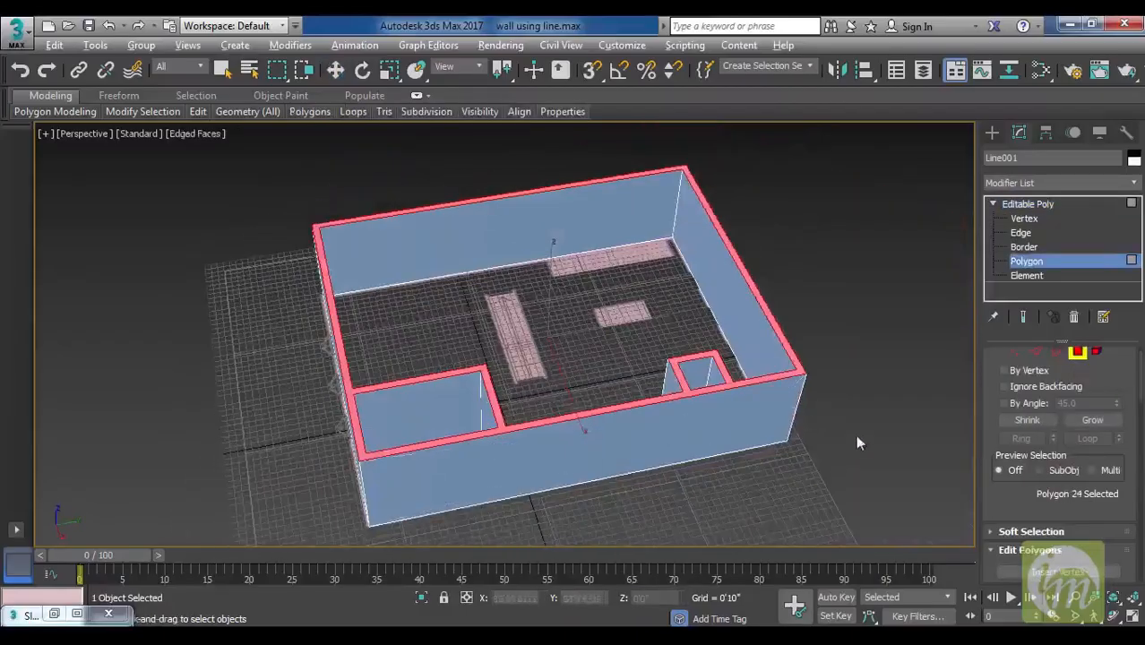
{"action": "middle_click_drag", "start_coordinate": [857, 438], "coordinate": [934, 359], "text": "alt"}
{"action": "left_click", "coordinate": [1078, 355]}
{"action": "key", "text": "w"}
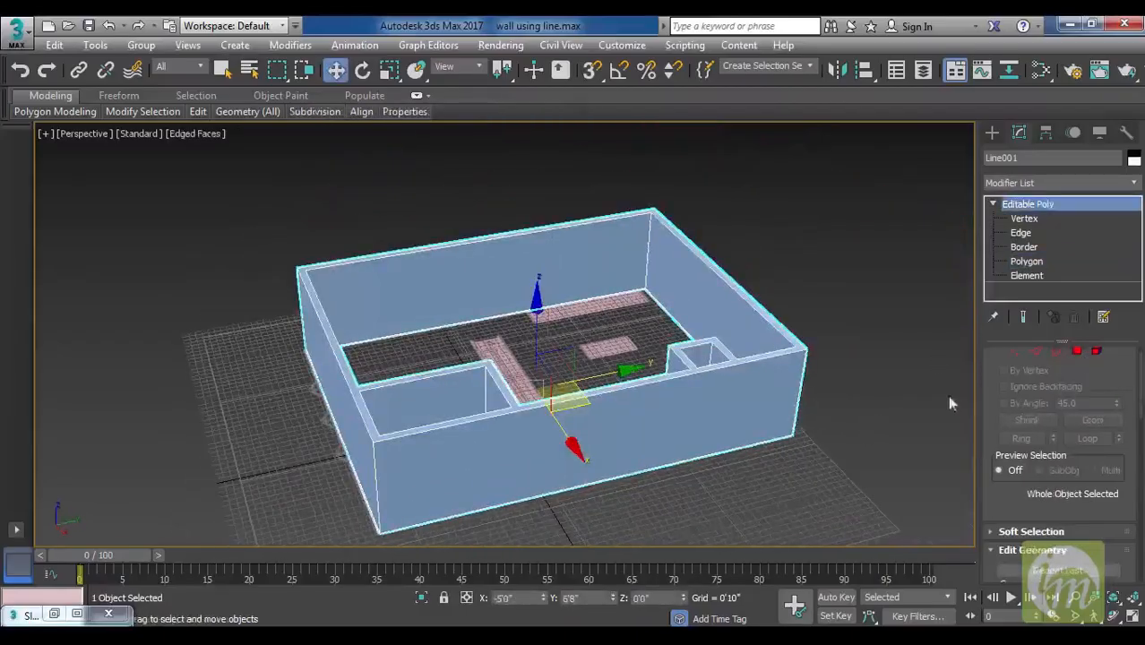
{"action": "key", "text": "4"}
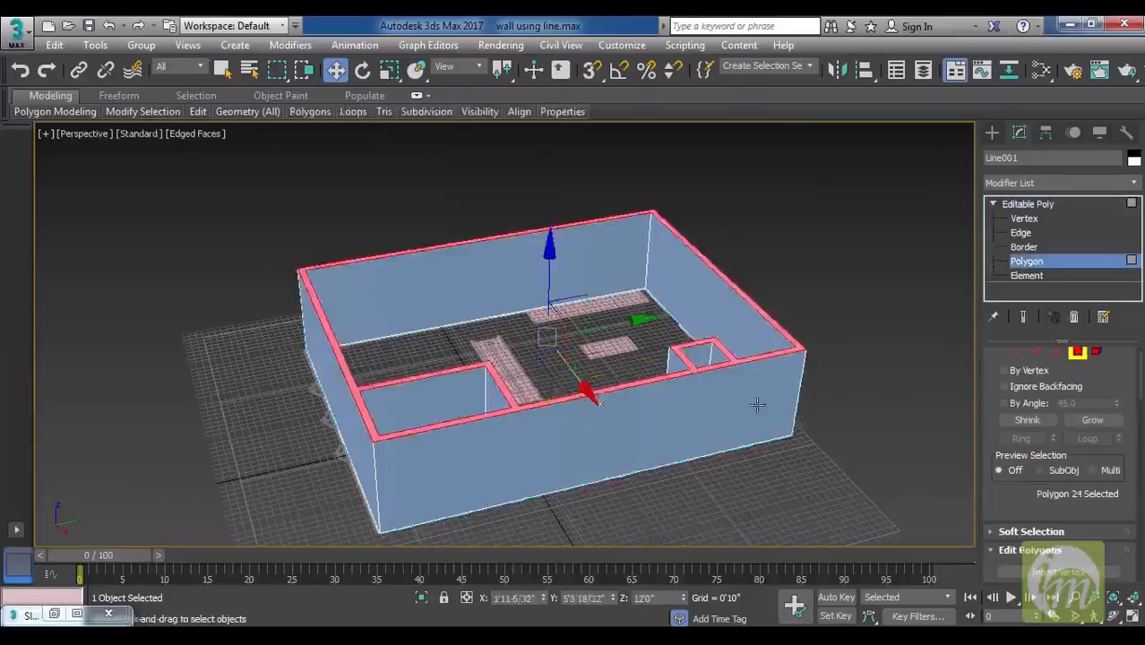
Select outer side faces and the continuous top face of the walls to compare how they are divided into polygons.
{"action": "left_click", "coordinate": [760, 405]}
{"action": "left_click", "coordinate": [328, 404]}
{"action": "middle_click_drag", "start_coordinate": [334, 402], "coordinate": [579, 418], "text": "alt"}
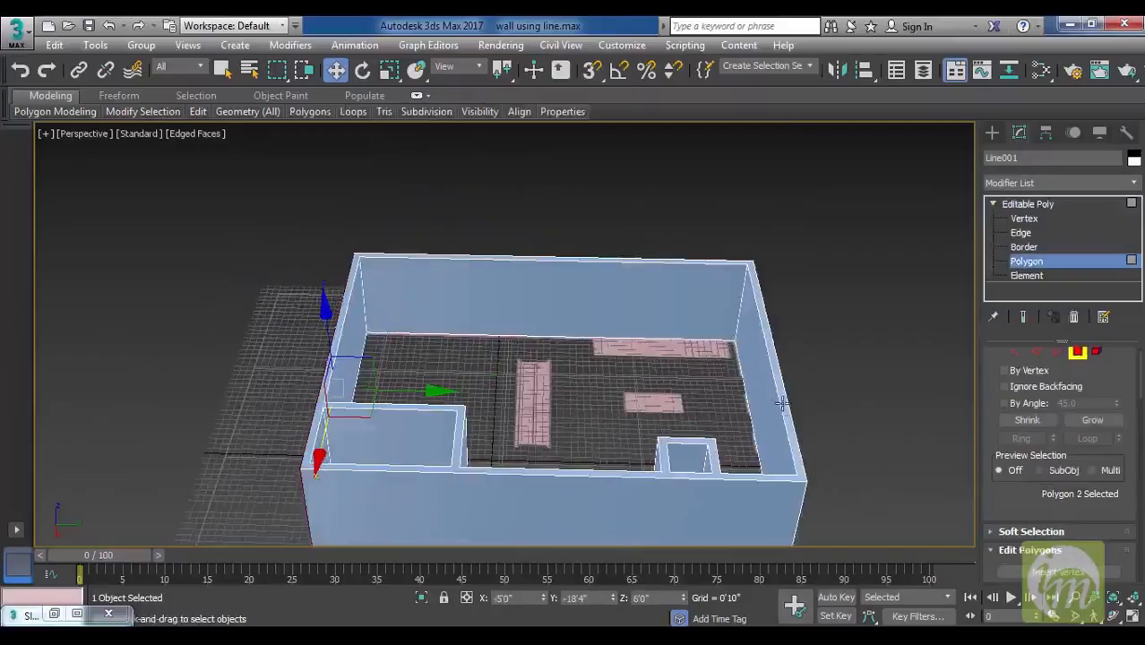
{"action": "left_click", "coordinate": [781, 405], "text": "shift"}
{"action": "middle_click_drag", "start_coordinate": [782, 406], "coordinate": [852, 423], "text": "alt"}
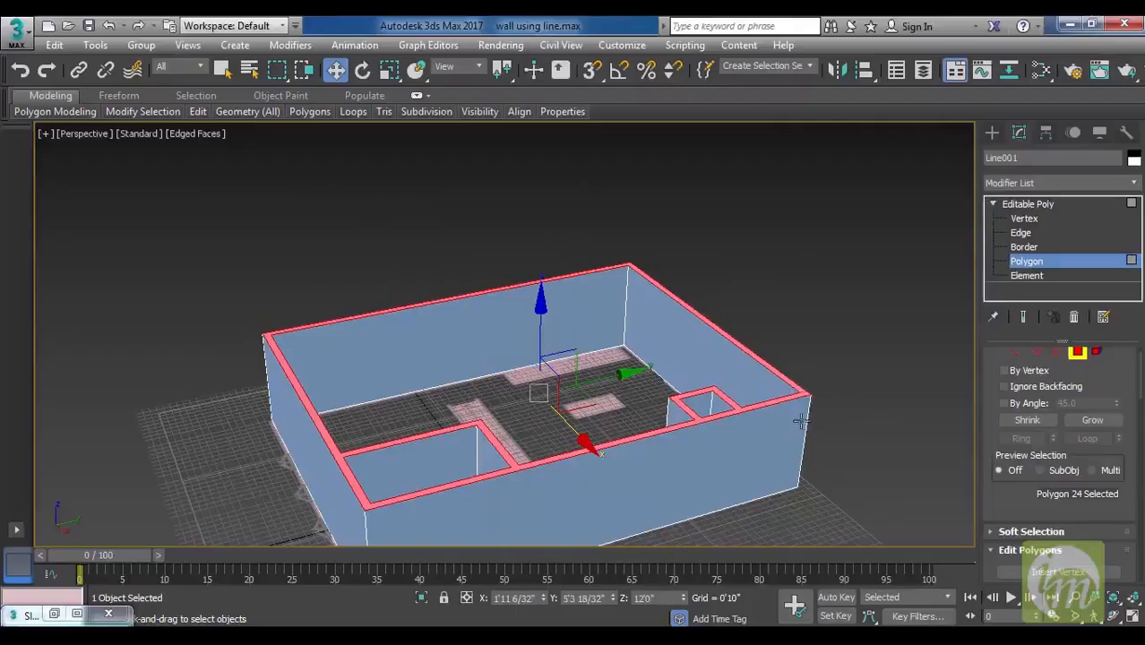
{"action": "middle_click_drag", "start_coordinate": [801, 420], "coordinate": [831, 379]}
{"action": "scroll", "coordinate": [763, 384], "scroll_direction": "up", "scroll_amount": 2}
{"action": "scroll", "coordinate": [631, 413], "scroll_direction": "up", "scroll_amount": 3}
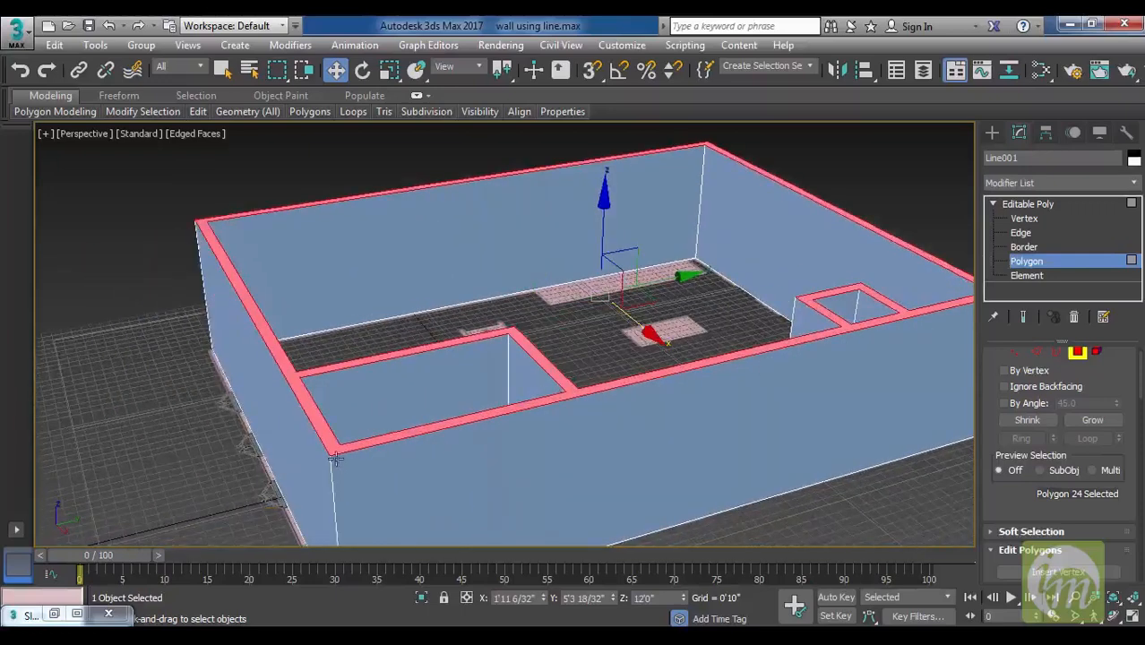
{"action": "middle_click_drag", "start_coordinate": [582, 412], "coordinate": [545, 435], "text": "alt"}
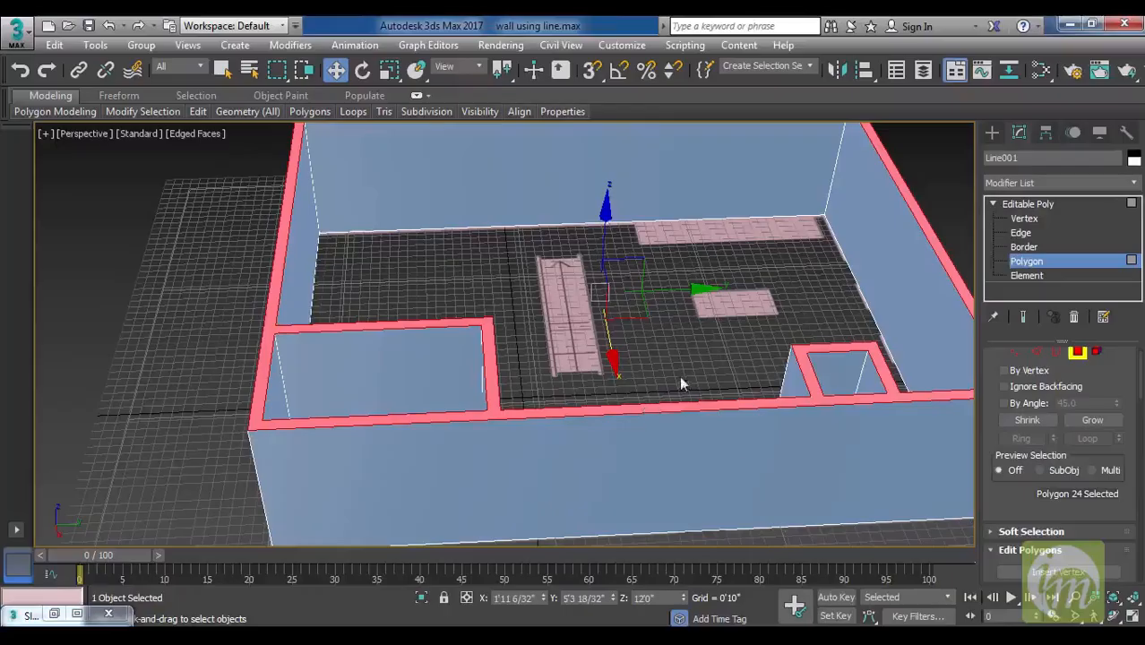
Switch the walls to Edge level and activate the Cut tool.
{"action": "left_click", "coordinate": [1046, 233]}
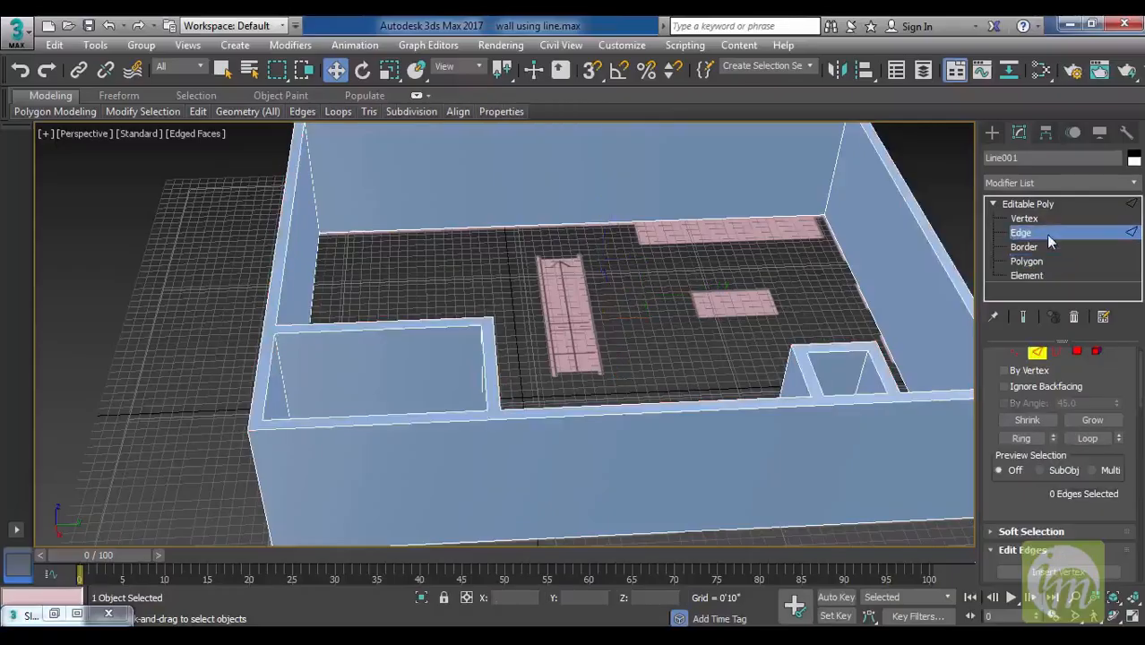
{"action": "middle_click_drag", "start_coordinate": [576, 295], "coordinate": [592, 352]}
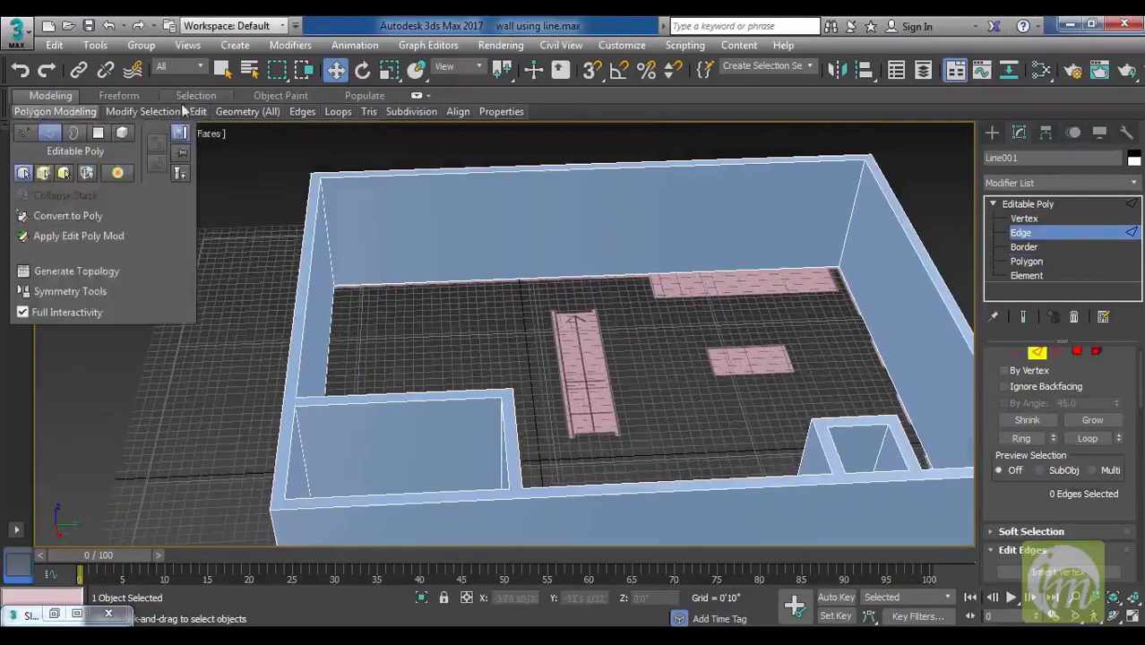
{"action": "mouse_move", "coordinate": [190, 115]}
{"action": "left_click", "coordinate": [294, 210]}
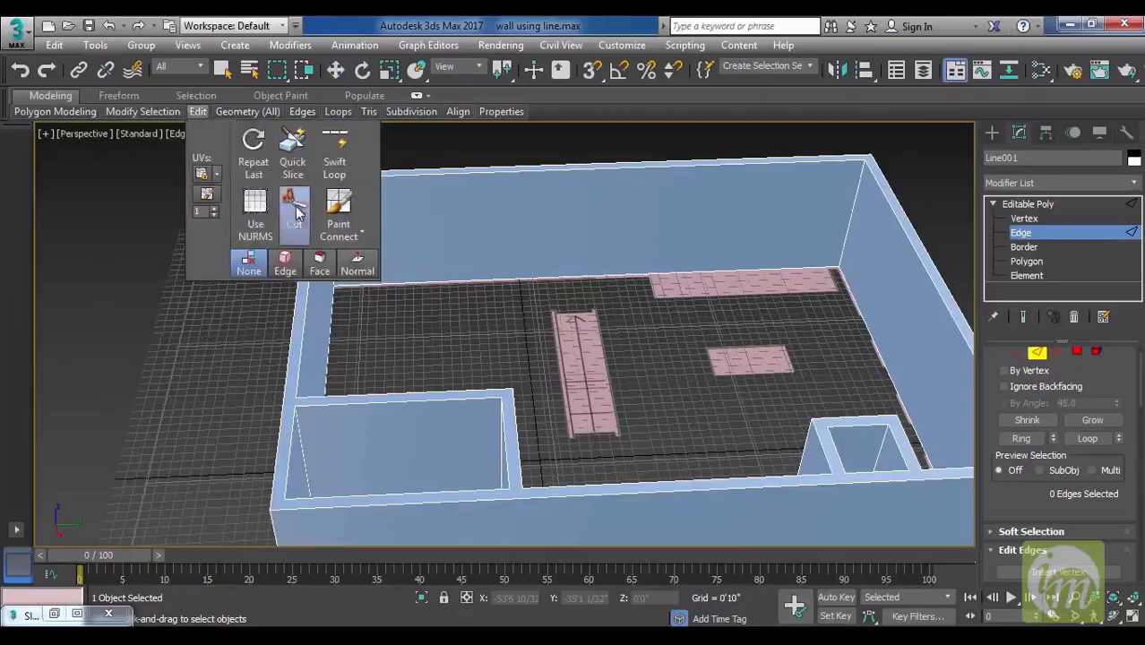
Try to cut an edge across the wall top at the outer corner diagonally opposite the small room, from inner to outer vertex.
{"action": "middle_click_drag", "start_coordinate": [527, 234], "coordinate": [702, 389]}
{"action": "scroll", "coordinate": [601, 347], "scroll_direction": "up", "scroll_amount": 5}
{"action": "middle_click_drag", "start_coordinate": [435, 302], "coordinate": [516, 345]}
{"action": "scroll", "coordinate": [547, 333], "scroll_direction": "up", "scroll_amount": 2}
{"action": "middle_click_drag", "start_coordinate": [633, 325], "coordinate": [389, 449]}
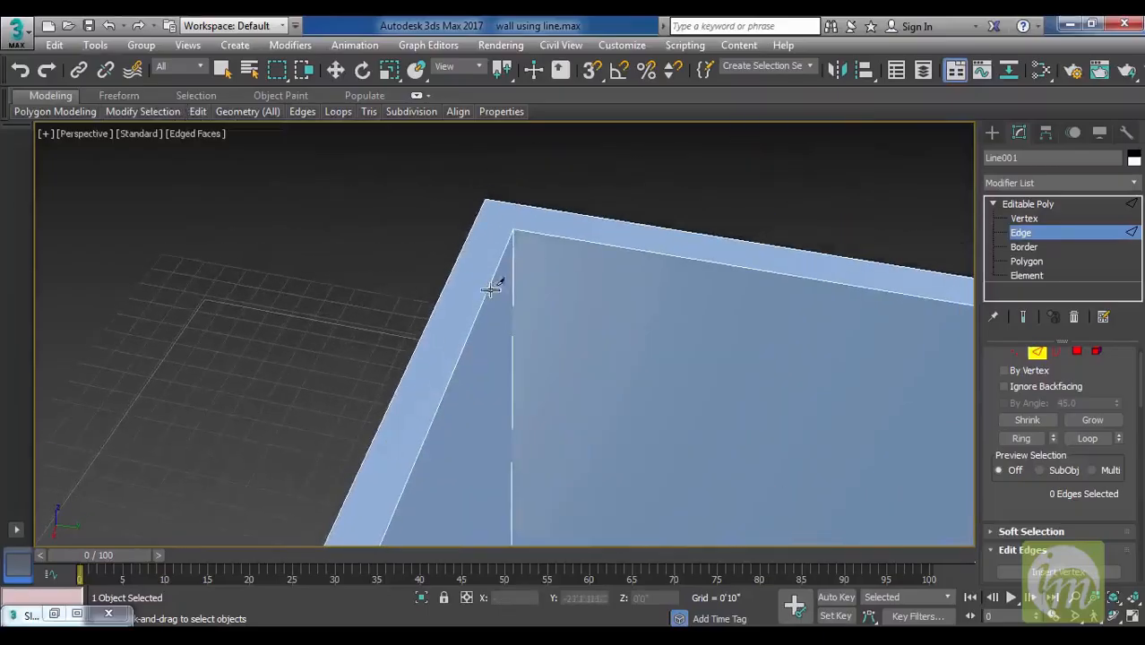
{"action": "left_click", "coordinate": [513, 227]}
{"action": "left_click", "coordinate": [488, 208]}
{"action": "left_click", "coordinate": [489, 203]}
{"action": "left_click", "coordinate": [489, 205]}
Cut an edge across the wall top from outer to inner vertex at the corner beside the plan's long pink strip.
{"action": "middle_click_drag", "start_coordinate": [762, 264], "coordinate": [283, 289], "text": "alt"}
{"action": "middle_click_drag", "start_coordinate": [673, 327], "coordinate": [475, 475]}
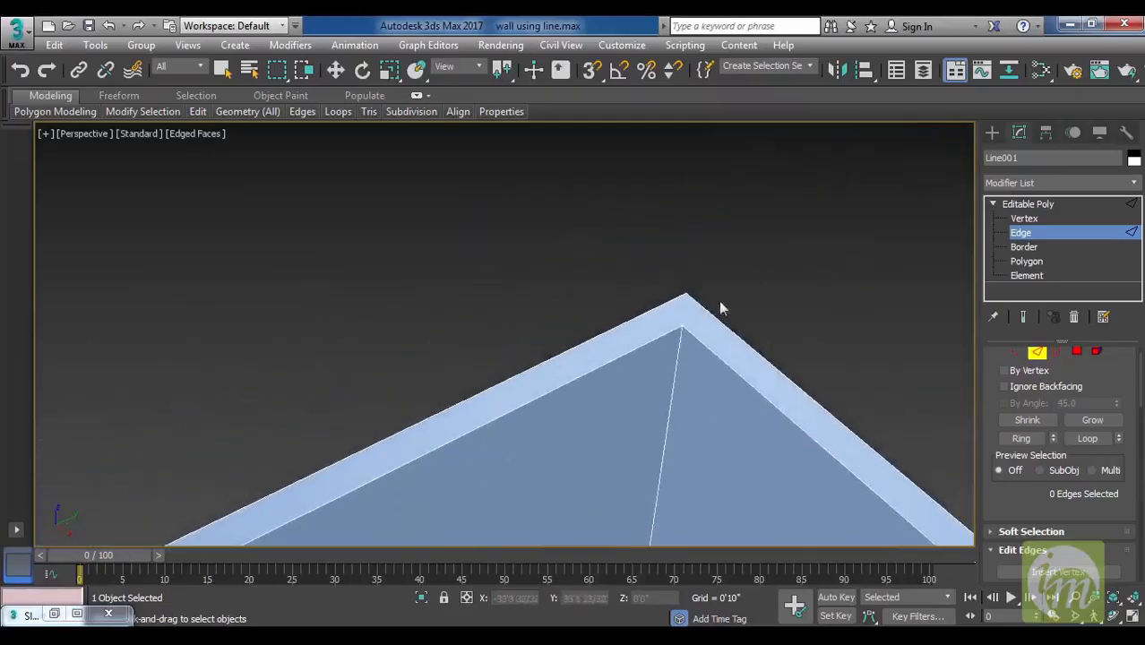
{"action": "middle_click_drag", "start_coordinate": [719, 301], "coordinate": [641, 349]}
{"action": "scroll", "coordinate": [640, 347], "scroll_direction": "up", "scroll_amount": 4}
{"action": "middle_click_drag", "start_coordinate": [530, 377], "coordinate": [592, 261]}
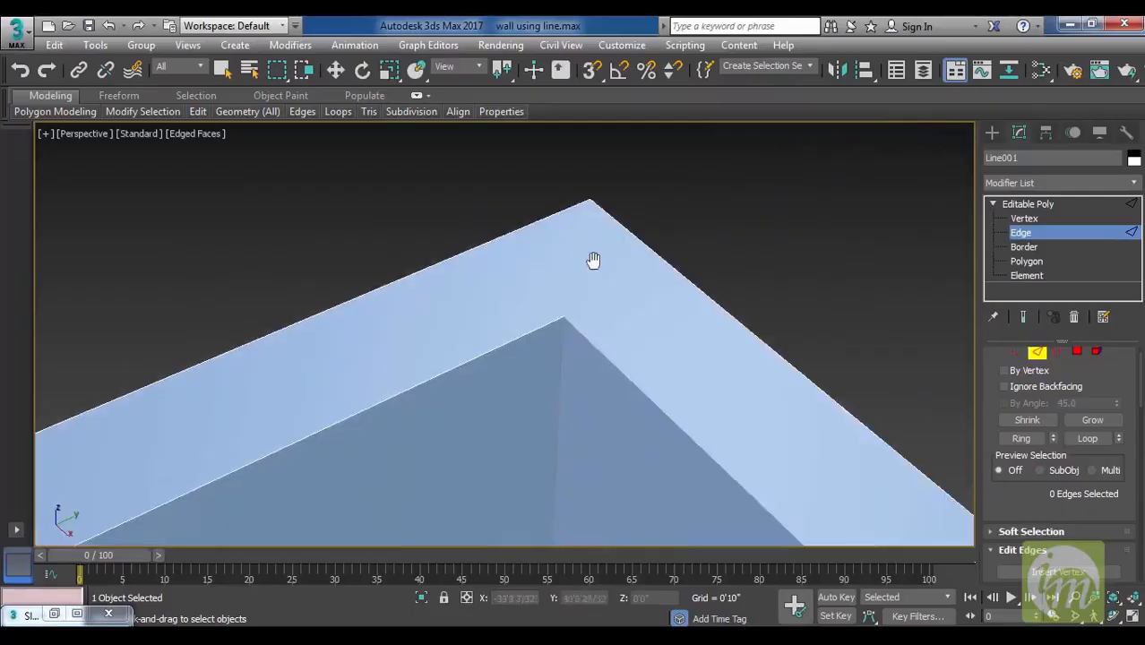
{"action": "left_click", "coordinate": [590, 203]}
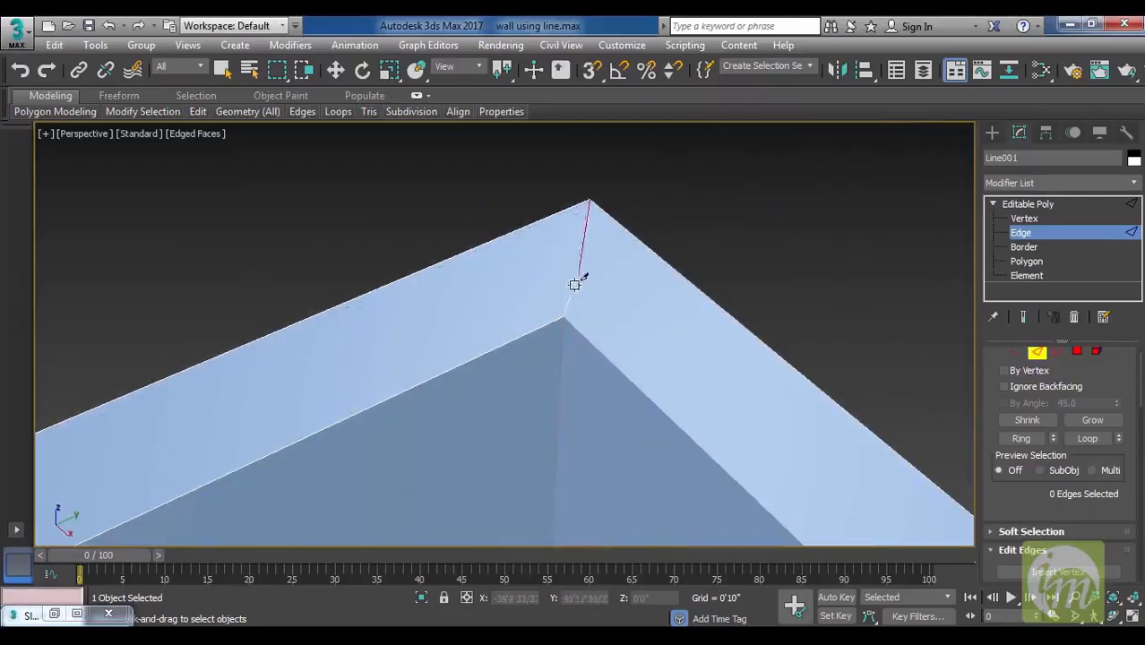
{"action": "left_click", "coordinate": [564, 316]}
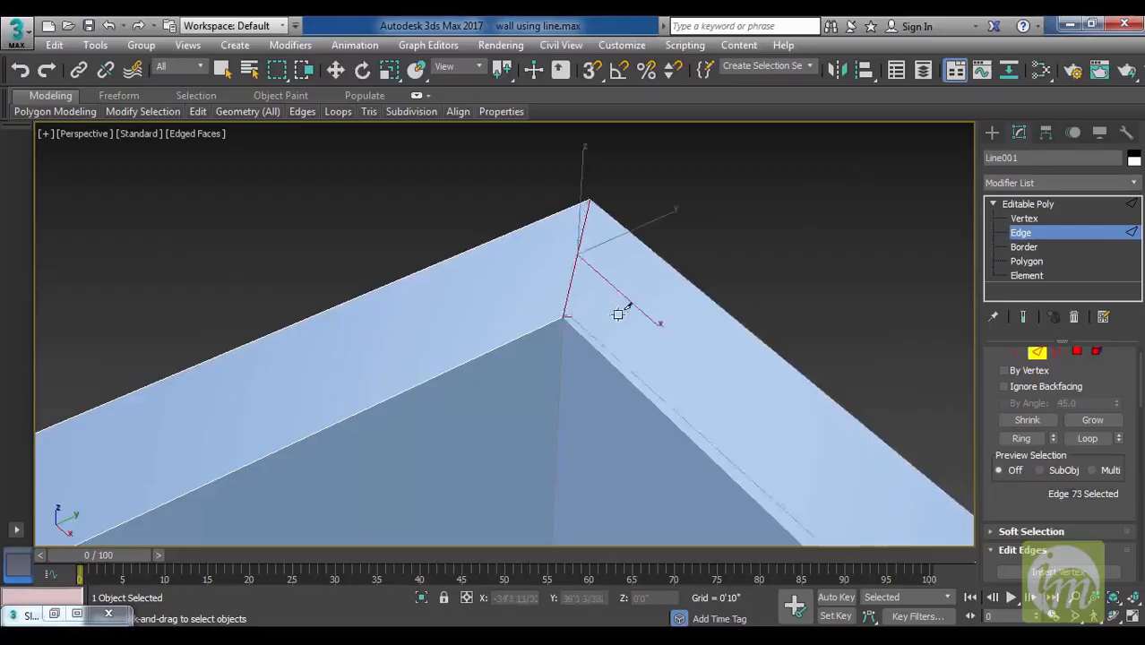
Cut an edge across the wall top from inner to outer vertex at the building corner nearest the small room.
{"action": "middle_click_drag", "start_coordinate": [582, 333], "coordinate": [737, 327], "text": "alt"}
{"action": "middle_click_drag", "start_coordinate": [811, 320], "coordinate": [375, 378], "text": "alt"}
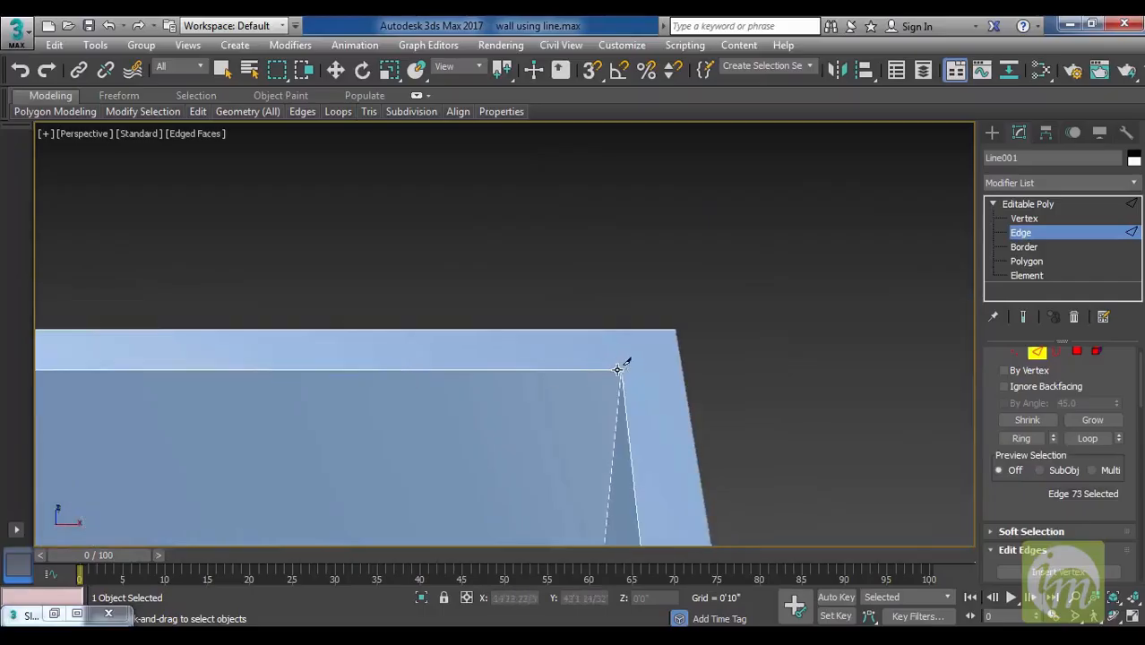
{"action": "left_click", "coordinate": [620, 368]}
{"action": "left_click", "coordinate": [674, 332]}
{"action": "right_click", "coordinate": [674, 331]}
Cut edges from inner to outer vertices at both ends of the small room's wall facing the nearest building corner.
{"action": "middle_click_drag", "start_coordinate": [702, 421], "coordinate": [679, 265]}
{"action": "scroll", "coordinate": [717, 340], "scroll_direction": "down", "scroll_amount": 6}
{"action": "middle_click_drag", "start_coordinate": [754, 448], "coordinate": [712, 283]}
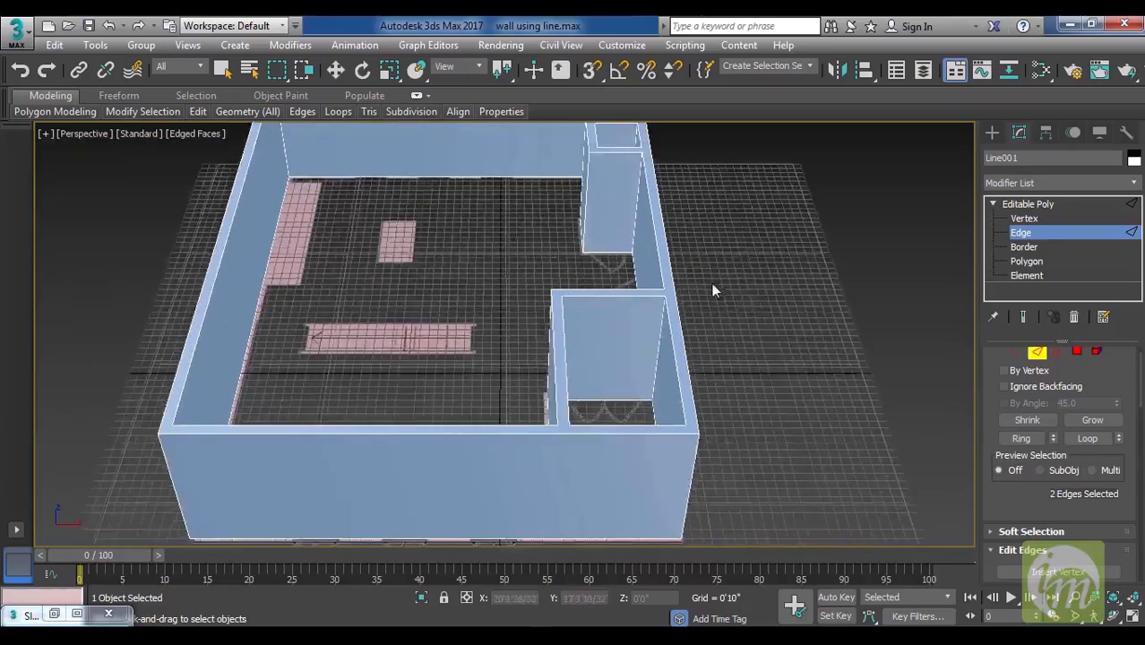
{"action": "scroll", "coordinate": [712, 284], "scroll_direction": "up", "scroll_amount": 3}
{"action": "middle_click_drag", "start_coordinate": [633, 308], "coordinate": [652, 408]}
{"action": "scroll", "coordinate": [602, 275], "scroll_direction": "up", "scroll_amount": 4}
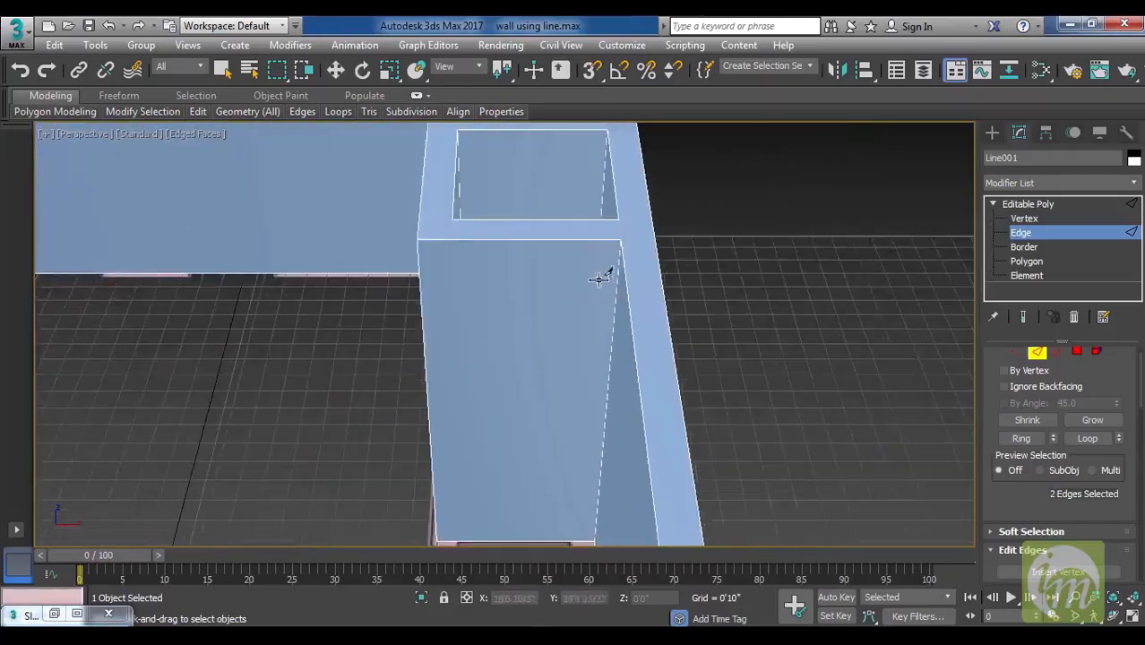
{"action": "middle_click_drag", "start_coordinate": [618, 240], "coordinate": [618, 332]}
{"action": "scroll", "coordinate": [619, 331], "scroll_direction": "up", "scroll_amount": 2}
{"action": "middle_click_drag", "start_coordinate": [620, 225], "coordinate": [616, 283]}
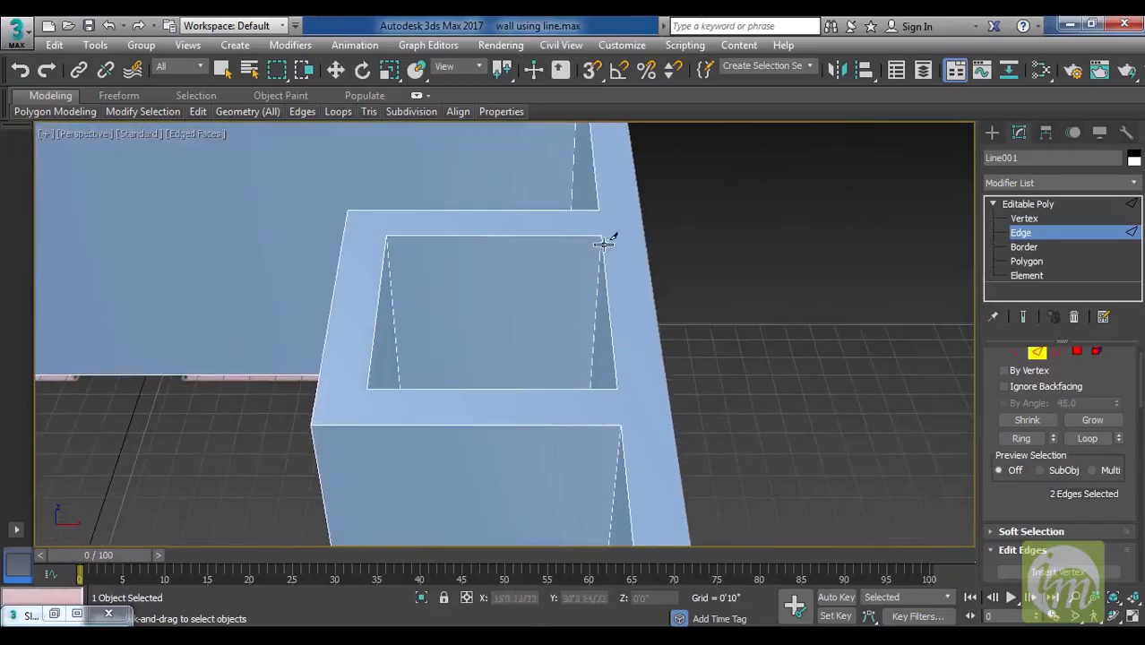
{"action": "left_click", "coordinate": [601, 234]}
{"action": "left_click", "coordinate": [599, 211]}
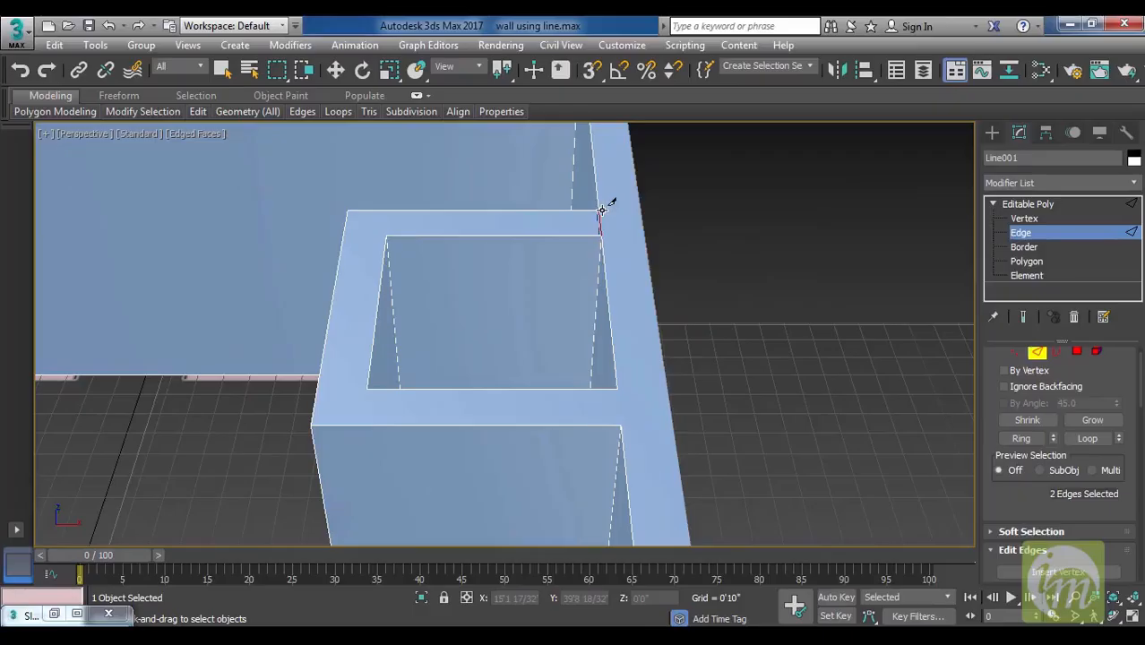
{"action": "left_click", "coordinate": [387, 237]}
{"action": "left_click", "coordinate": [351, 211]}
Cut edges from inner to outer vertices at both ends of the small room's wall facing the larger room.
{"action": "middle_click_drag", "start_coordinate": [488, 261], "coordinate": [507, 248]}
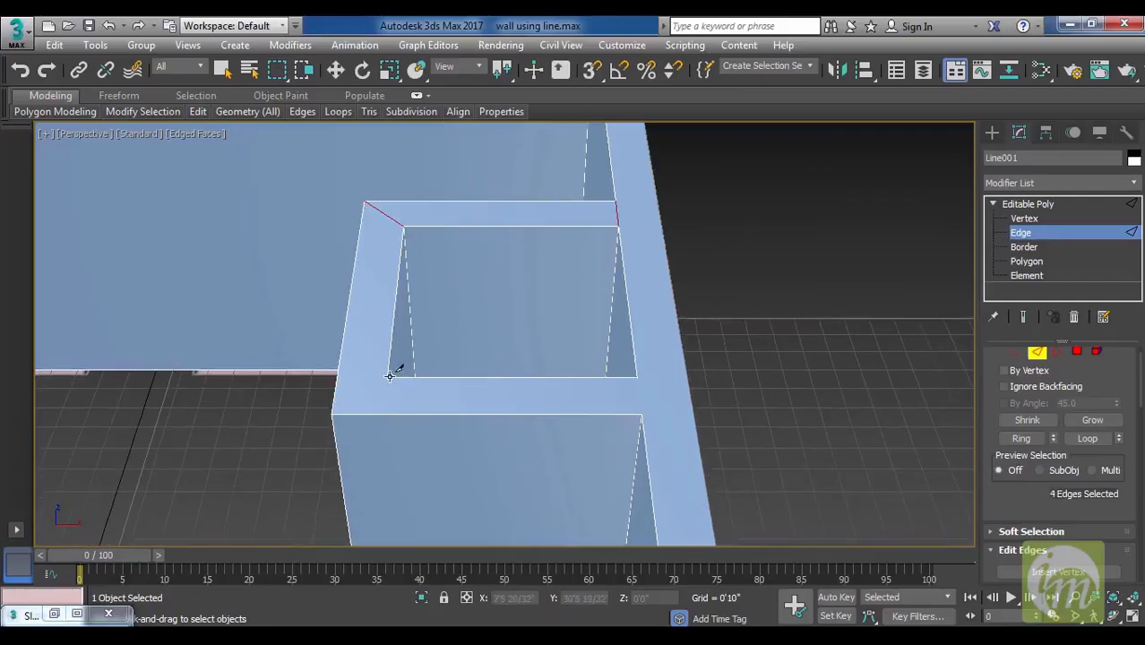
{"action": "left_click", "coordinate": [388, 375]}
{"action": "left_click", "coordinate": [332, 414]}
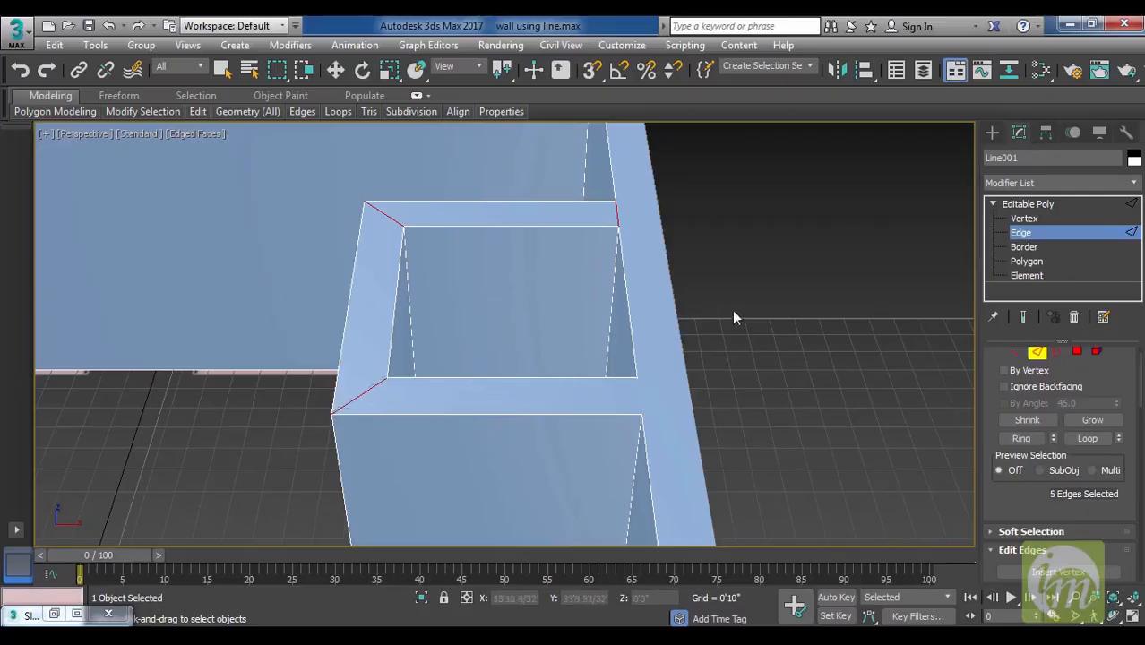
{"action": "left_click", "coordinate": [636, 378]}
{"action": "left_click", "coordinate": [639, 413]}
Cut edges across the wall top at both ends of the larger room's wall facing the small room, and end the cut.
{"action": "middle_click_drag", "start_coordinate": [768, 468], "coordinate": [708, 253], "text": "alt"}
{"action": "scroll", "coordinate": [701, 215], "scroll_direction": "down", "scroll_amount": 5}
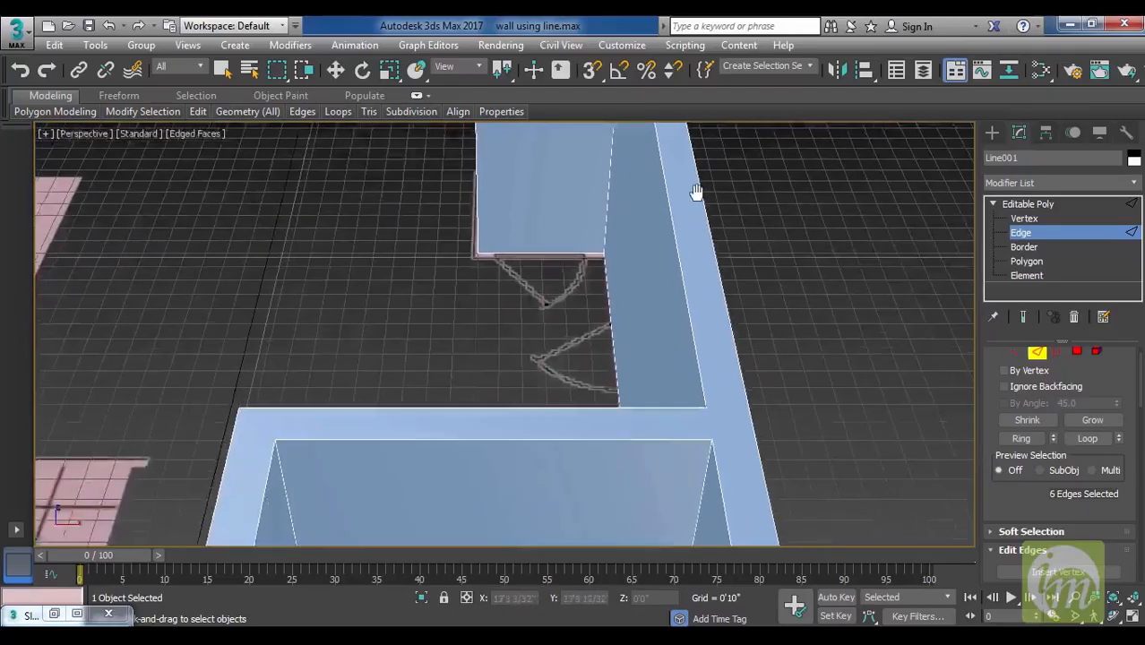
{"action": "left_click", "coordinate": [695, 325]}
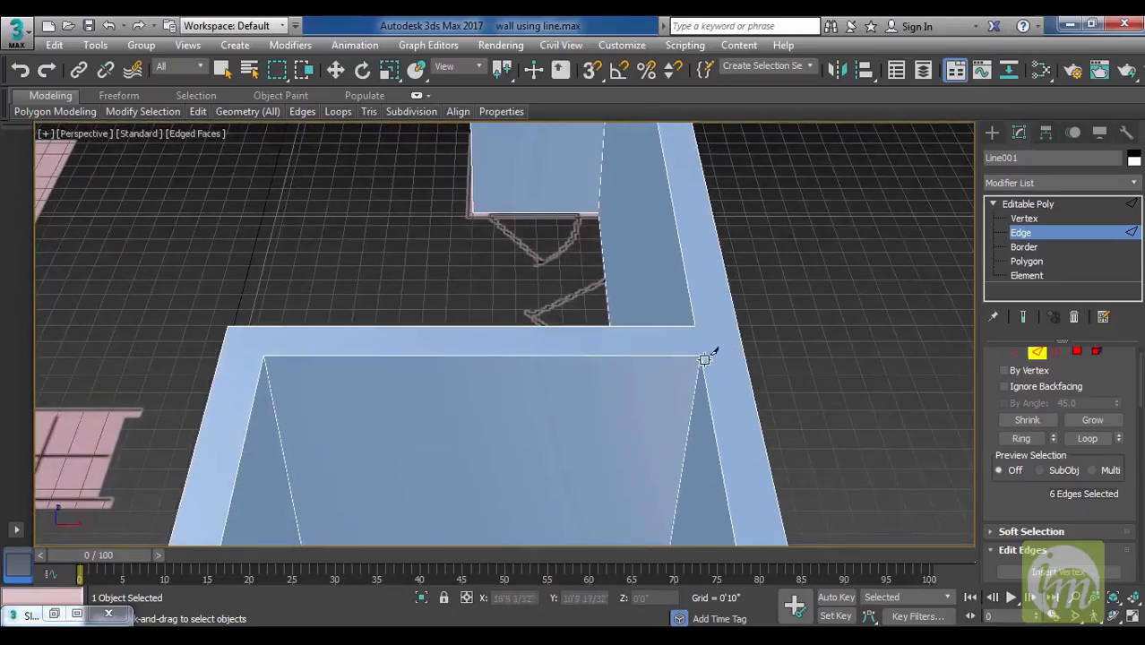
{"action": "left_click", "coordinate": [700, 356]}
{"action": "left_click", "coordinate": [229, 325]}
{"action": "left_click", "coordinate": [264, 356]}
{"action": "middle_click_drag", "start_coordinate": [527, 395], "coordinate": [535, 348]}
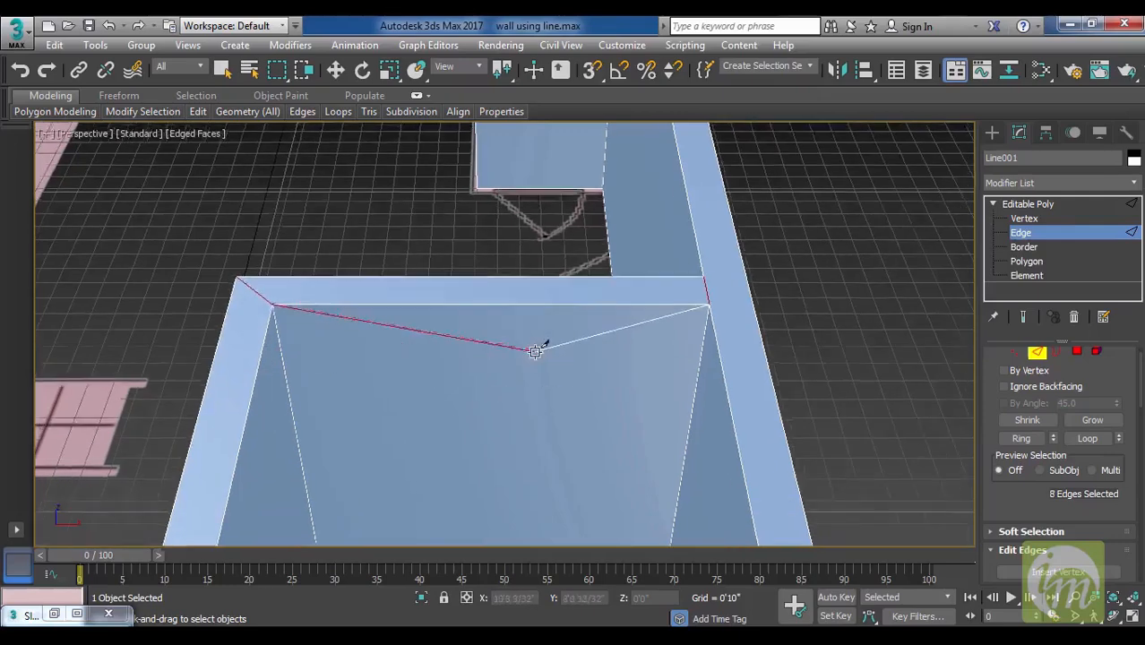
{"action": "scroll", "coordinate": [536, 348], "scroll_direction": "down", "scroll_amount": 4}
{"action": "middle_click_drag", "start_coordinate": [684, 401], "coordinate": [688, 304]}
{"action": "right_click", "coordinate": [694, 347]}
Cut edges across the wall top at the larger room's outer building corner and where its partition meets the front wall.
{"action": "middle_click_drag", "start_coordinate": [696, 381], "coordinate": [695, 347]}
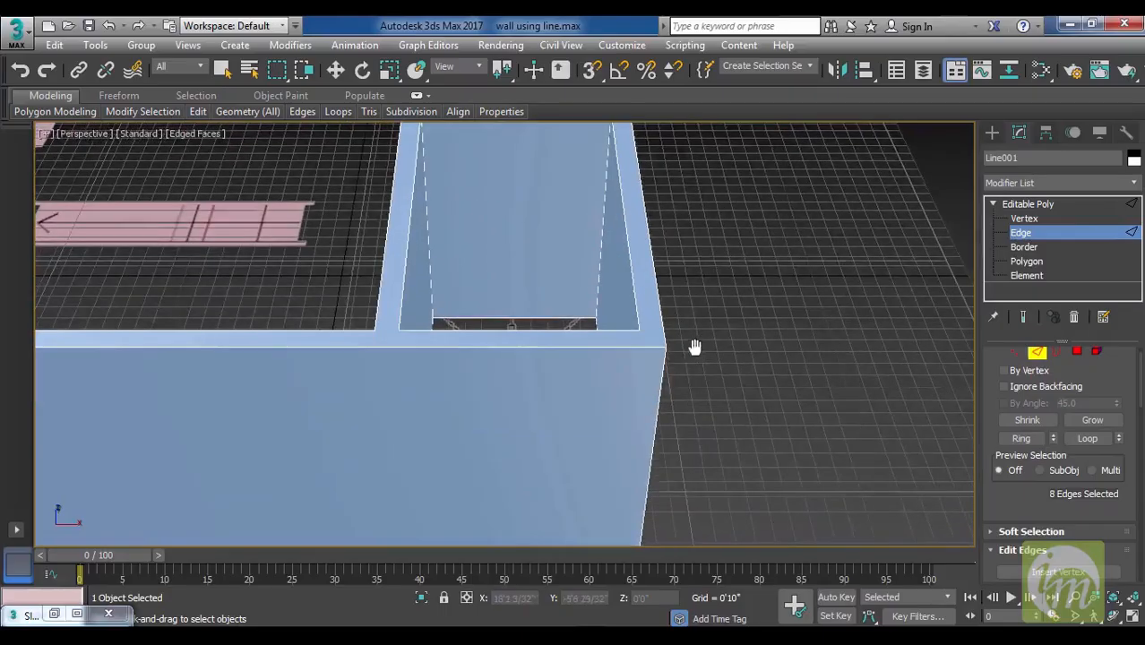
{"action": "scroll", "coordinate": [695, 348], "scroll_direction": "up", "scroll_amount": 3}
{"action": "scroll", "coordinate": [588, 344], "scroll_direction": "down", "scroll_amount": 3}
{"action": "middle_click_drag", "start_coordinate": [589, 336], "coordinate": [615, 367]}
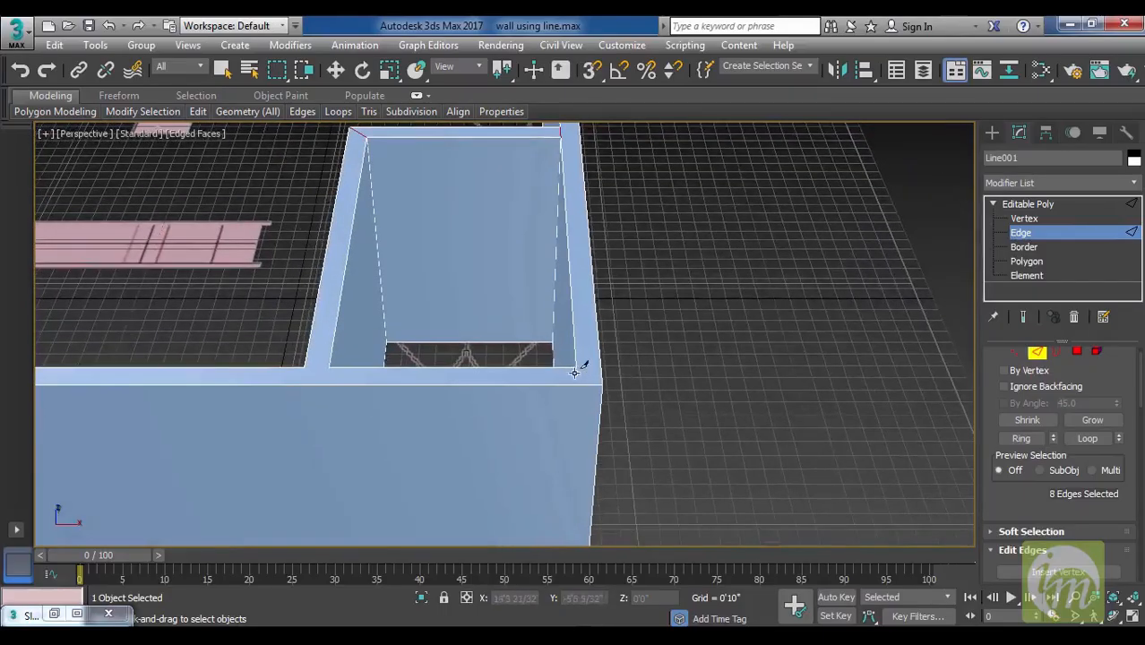
{"action": "left_click", "coordinate": [576, 366]}
{"action": "left_click", "coordinate": [599, 383]}
{"action": "middle_click_drag", "start_coordinate": [350, 385], "coordinate": [516, 380]}
{"action": "scroll", "coordinate": [515, 380], "scroll_direction": "up", "scroll_amount": 2}
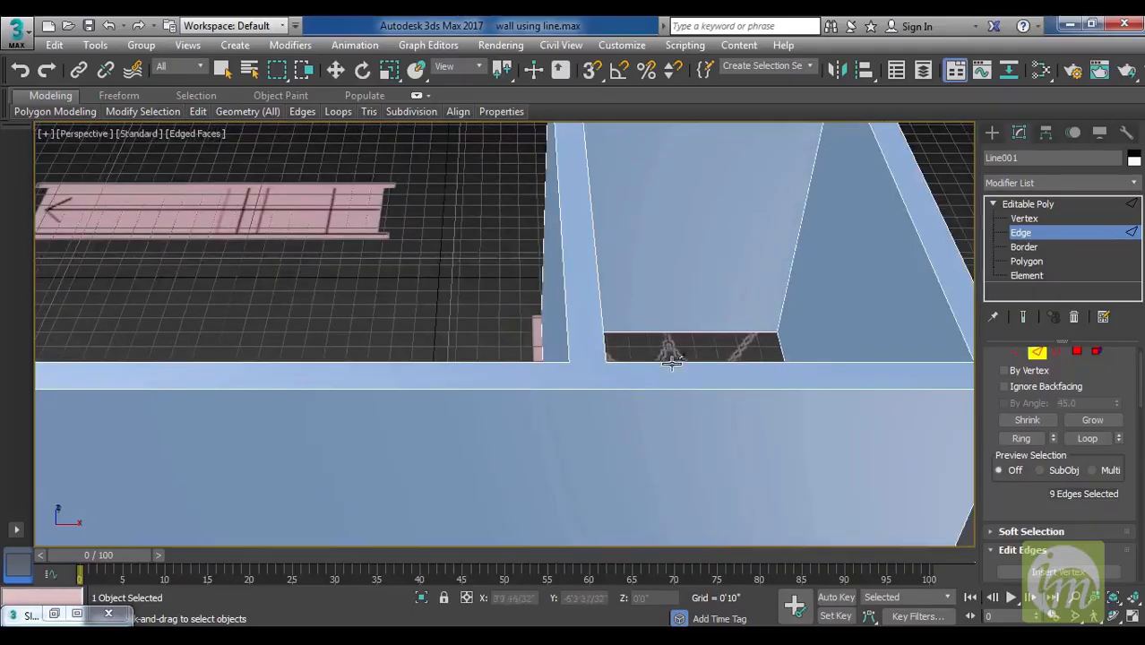
{"action": "left_click", "coordinate": [606, 359]}
Cut an edge between the outer and inner vertices of the wall top at the front building corner away from the larger room.
{"action": "middle_click_drag", "start_coordinate": [480, 343], "coordinate": [797, 394]}
{"action": "middle_click_drag", "start_coordinate": [591, 402], "coordinate": [800, 389]}
{"action": "middle_click_drag", "start_coordinate": [552, 387], "coordinate": [896, 374]}
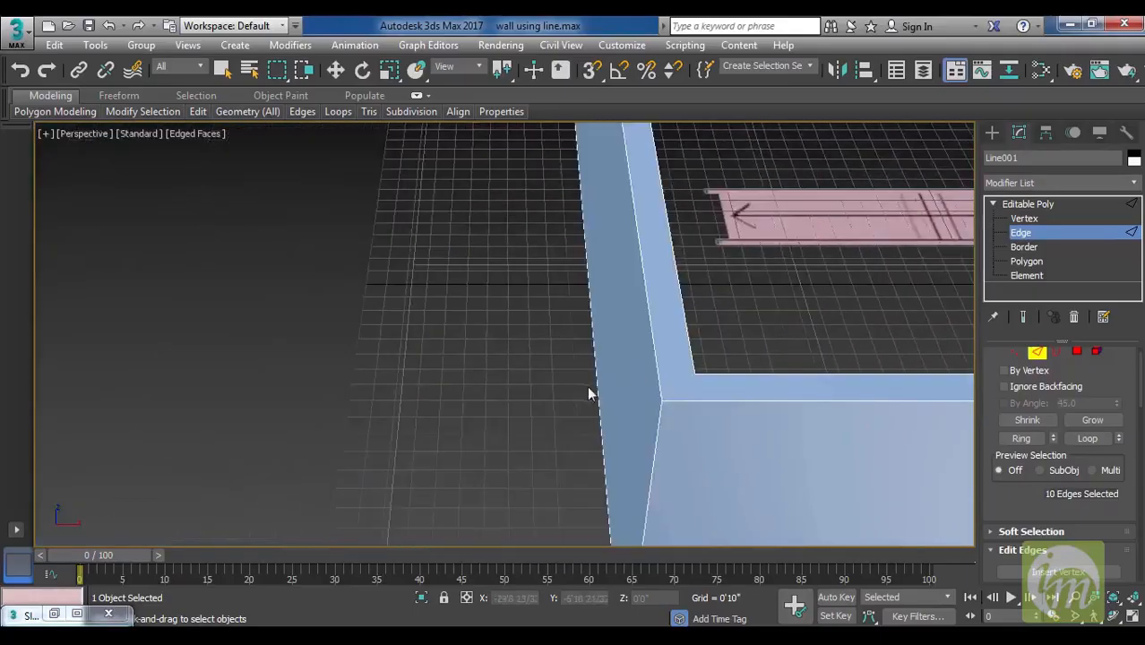
{"action": "scroll", "coordinate": [587, 385], "scroll_direction": "up", "scroll_amount": 3}
{"action": "middle_click_drag", "start_coordinate": [770, 386], "coordinate": [671, 420]}
{"action": "scroll", "coordinate": [708, 399], "scroll_direction": "down", "scroll_amount": 5}
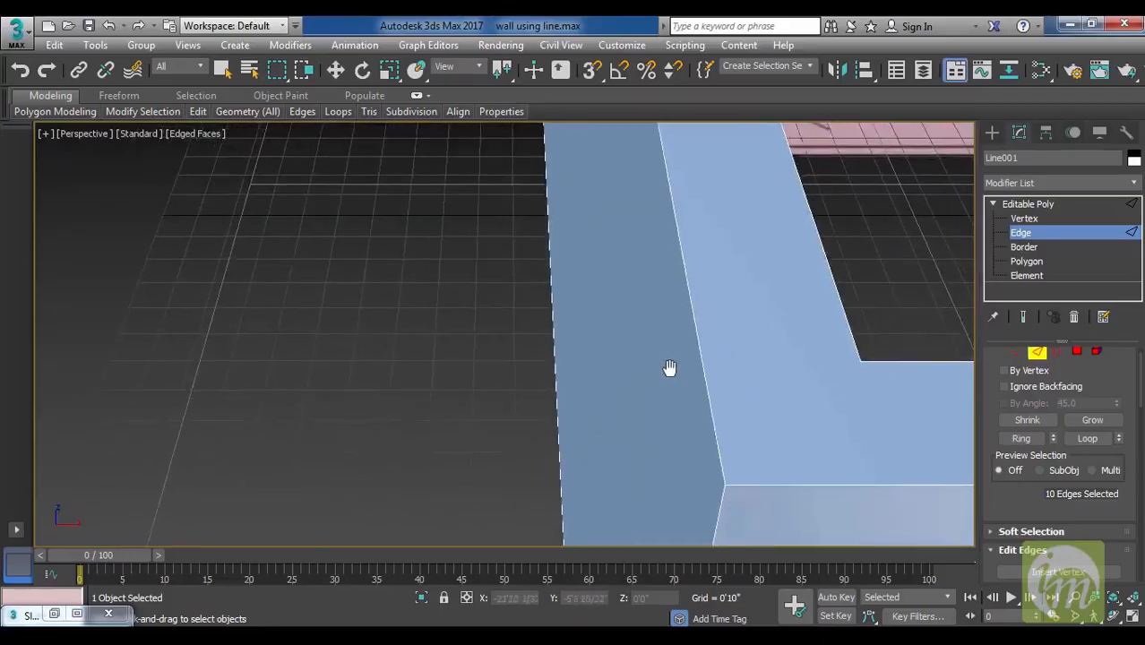
{"action": "left_click", "coordinate": [712, 466]}
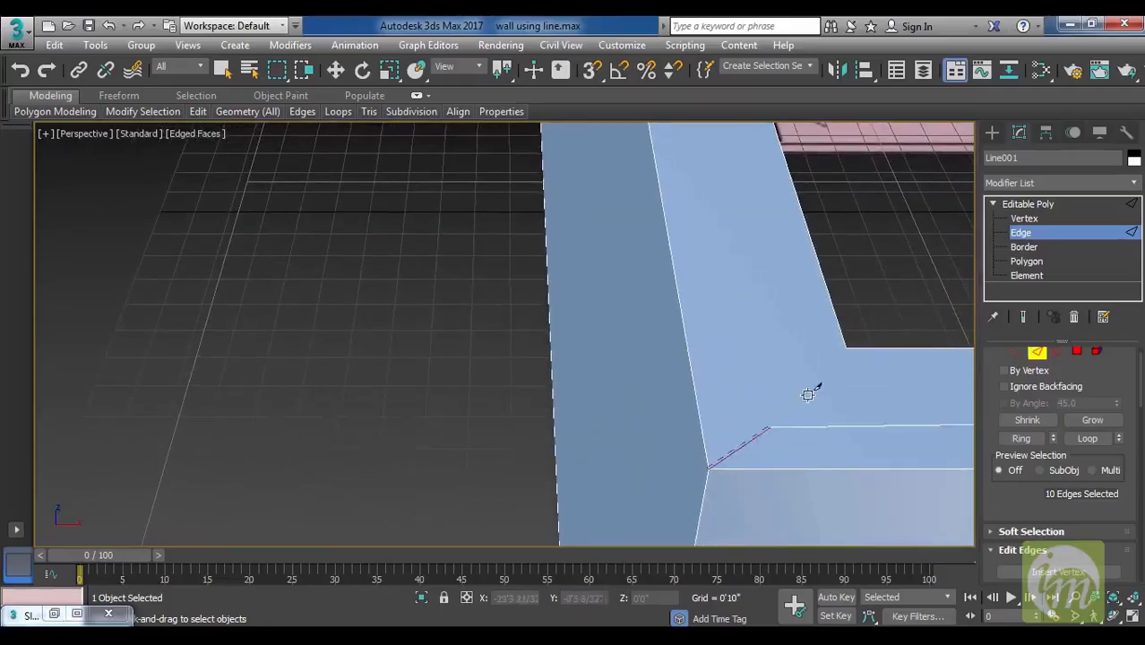
{"action": "left_click", "coordinate": [847, 349]}
{"action": "right_click", "coordinate": [847, 349]}
{"action": "mouse_move", "coordinate": [811, 355]}
{"action": "middle_mouse_down"}
{"action": "mouse_move", "coordinate": [678, 371]}
{"action": "mouse_move", "coordinate": [688, 396]}
{"action": "mouse_move", "coordinate": [738, 394]}
{"action": "mouse_move", "coordinate": [805, 335]}
{"action": "middle_mouse_up"}
{"action": "scroll", "coordinate": [681, 374], "scroll_direction": "down", "scroll_amount": 5}
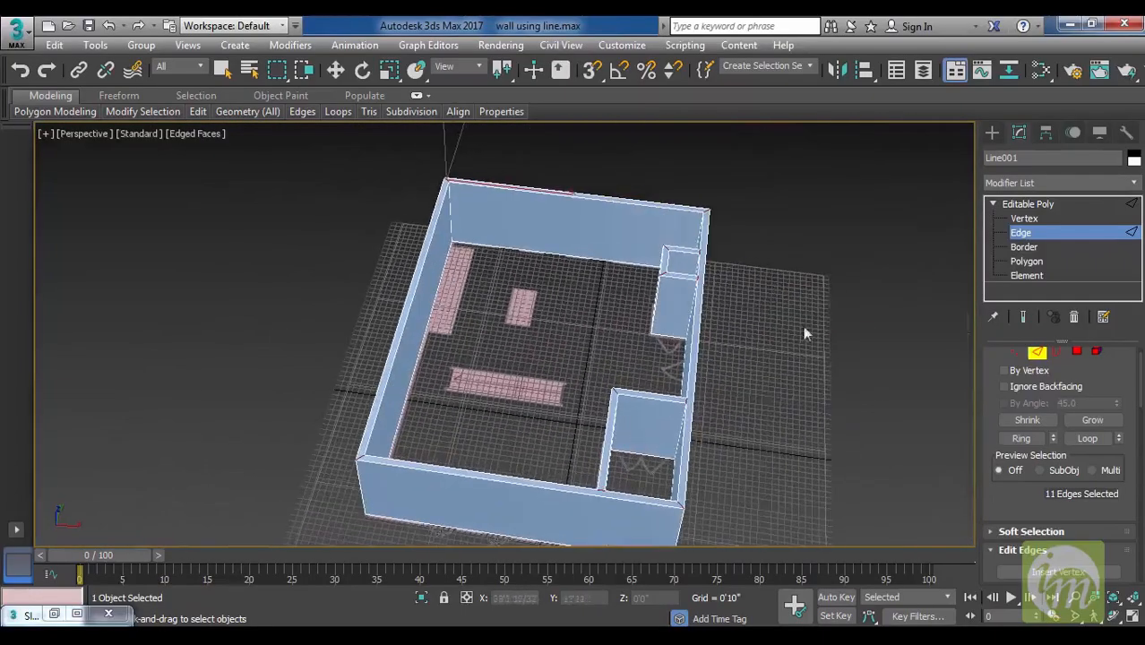
Check the divided wall top by selecting single polygons on the side wall and the larger room's partitions.
{"action": "left_click", "coordinate": [1027, 261]}
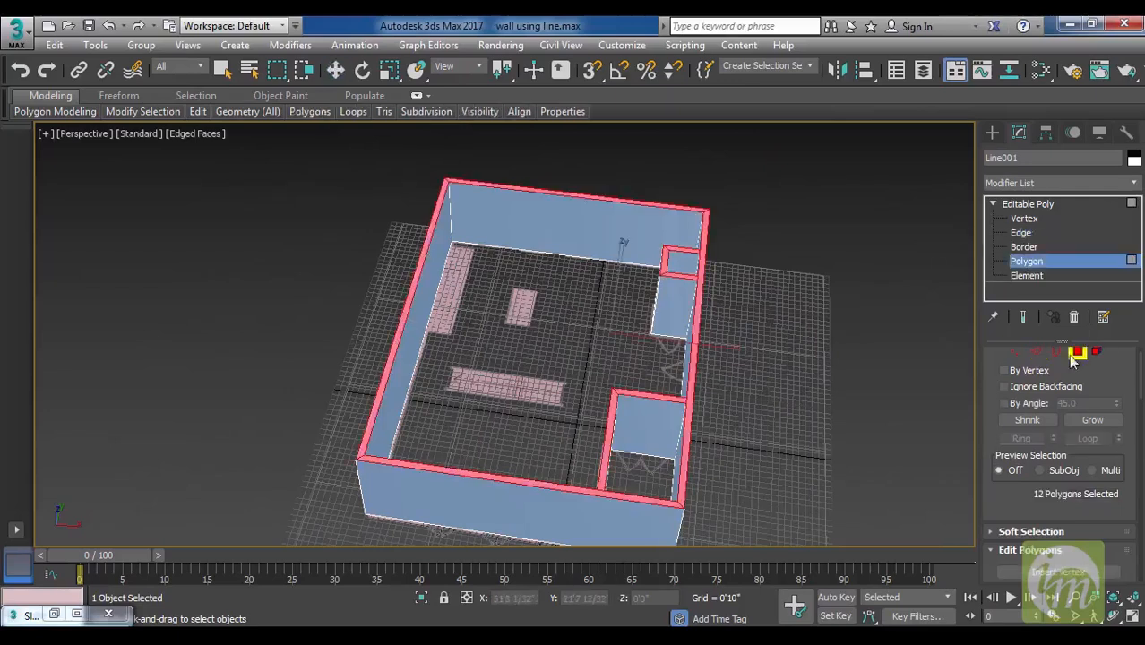
{"action": "key", "text": "w"}
{"action": "key", "text": "3"}
{"action": "key", "text": "4"}
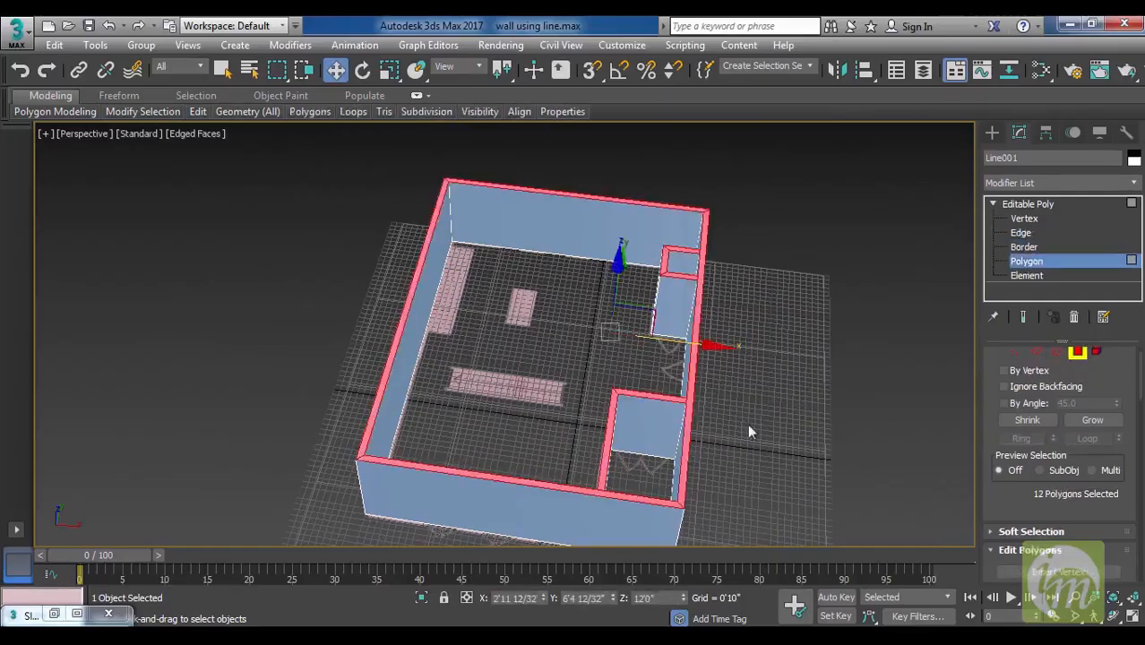
{"action": "left_click", "coordinate": [694, 400]}
{"action": "left_click", "coordinate": [690, 410]}
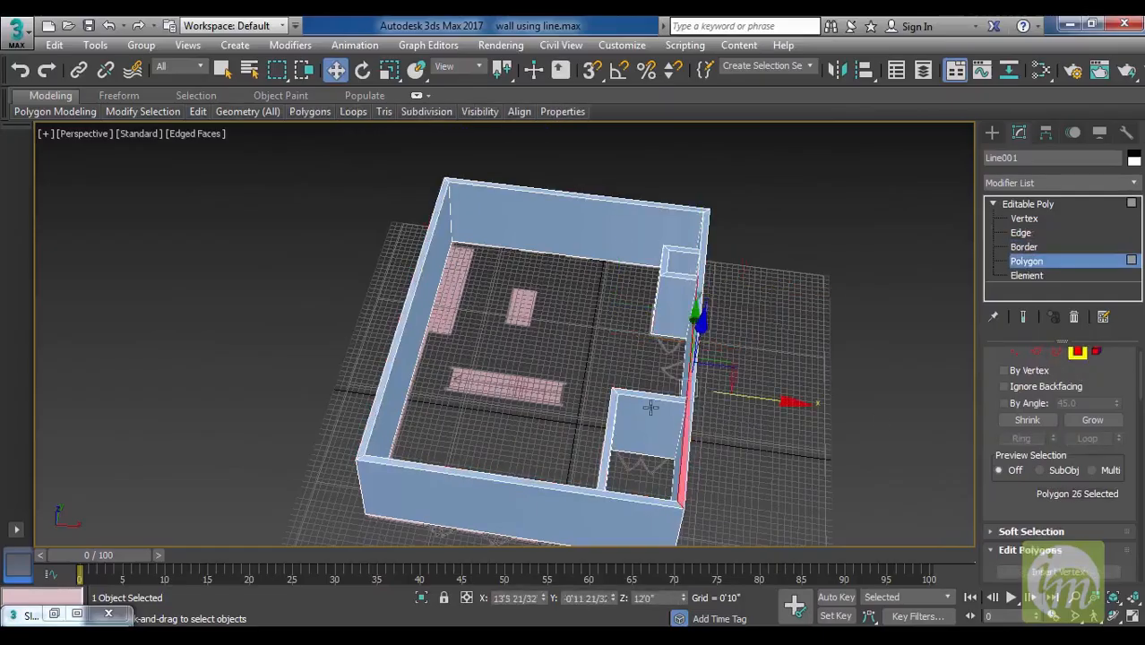
{"action": "left_click", "coordinate": [646, 396]}
{"action": "left_click", "coordinate": [614, 416]}
{"action": "middle_click_drag", "start_coordinate": [724, 459], "coordinate": [742, 403], "text": "alt"}
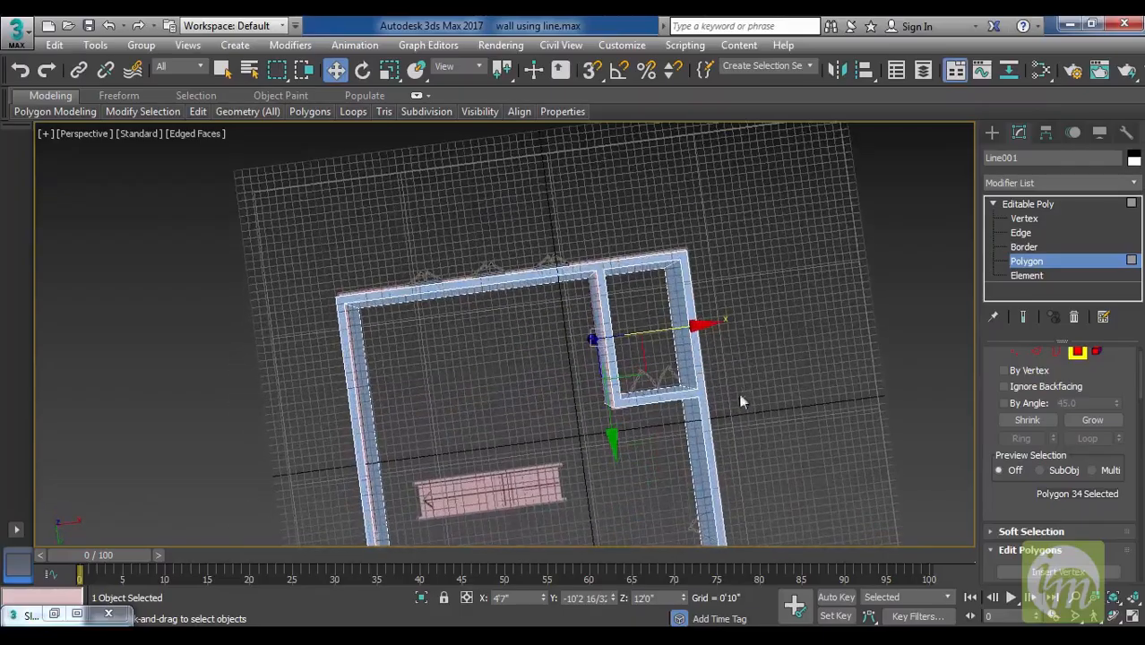
Cut an edge from the inner to the outer vertex on the walls' underside at the larger room's outer building corner.
{"action": "left_click", "coordinate": [1035, 235]}
{"action": "middle_click_drag", "start_coordinate": [706, 356], "coordinate": [699, 329]}
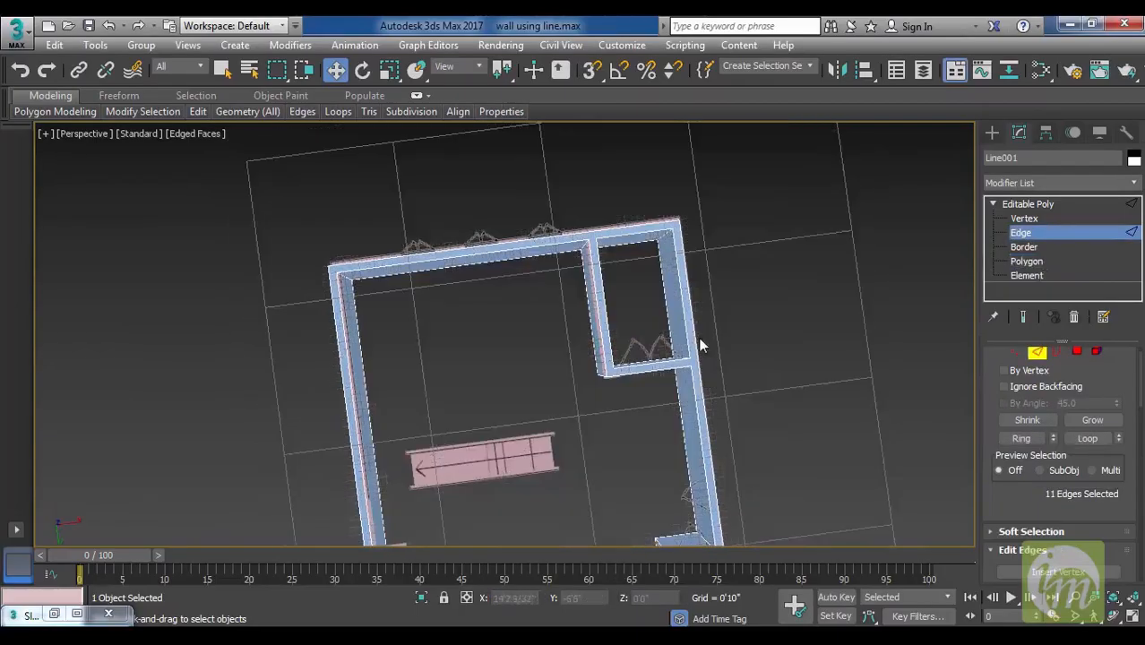
{"action": "scroll", "coordinate": [705, 352], "scroll_direction": "up", "scroll_amount": 5}
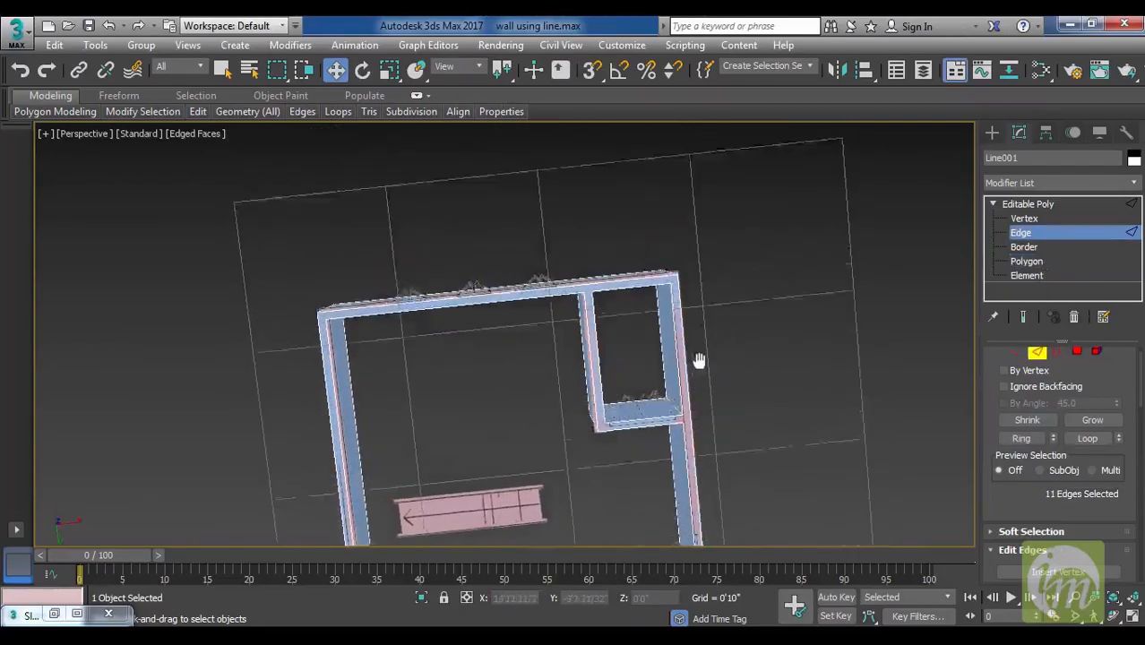
{"action": "scroll", "coordinate": [683, 345], "scroll_direction": "up", "scroll_amount": 3}
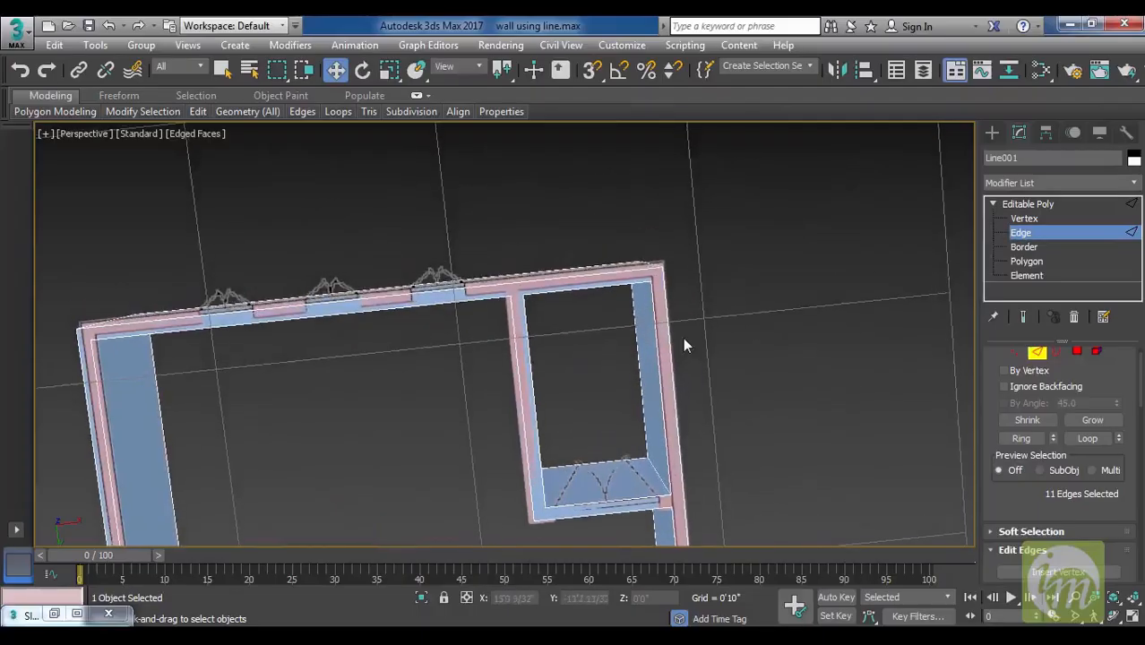
{"action": "scroll", "coordinate": [683, 345], "scroll_direction": "down", "scroll_amount": 5}
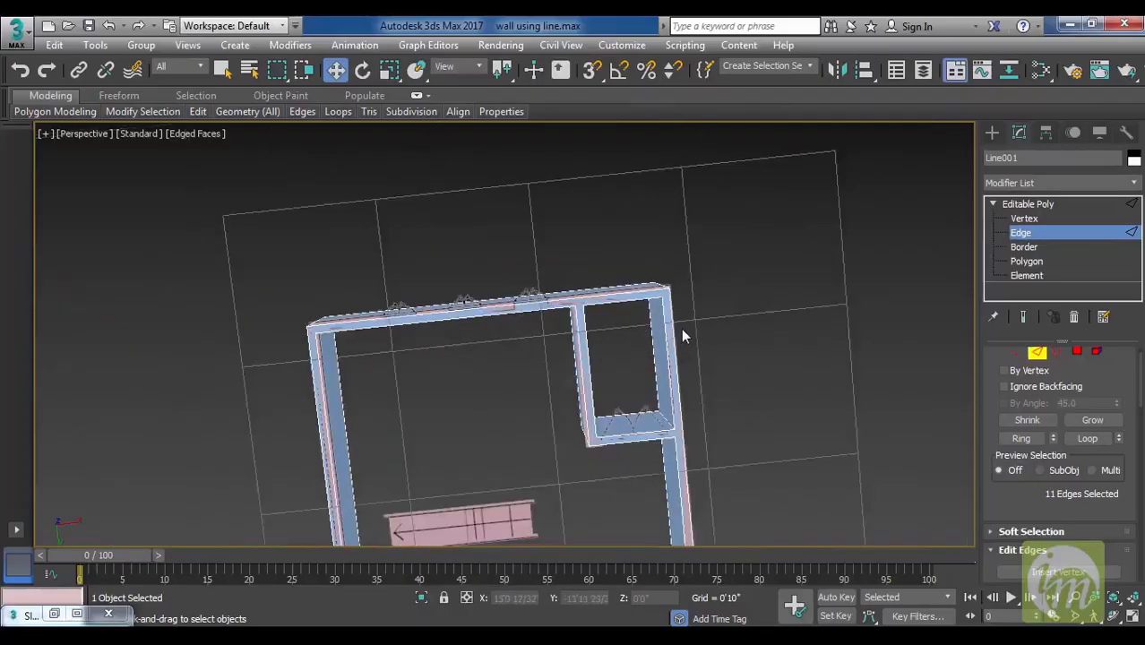
{"action": "mouse_move", "coordinate": [199, 112]}
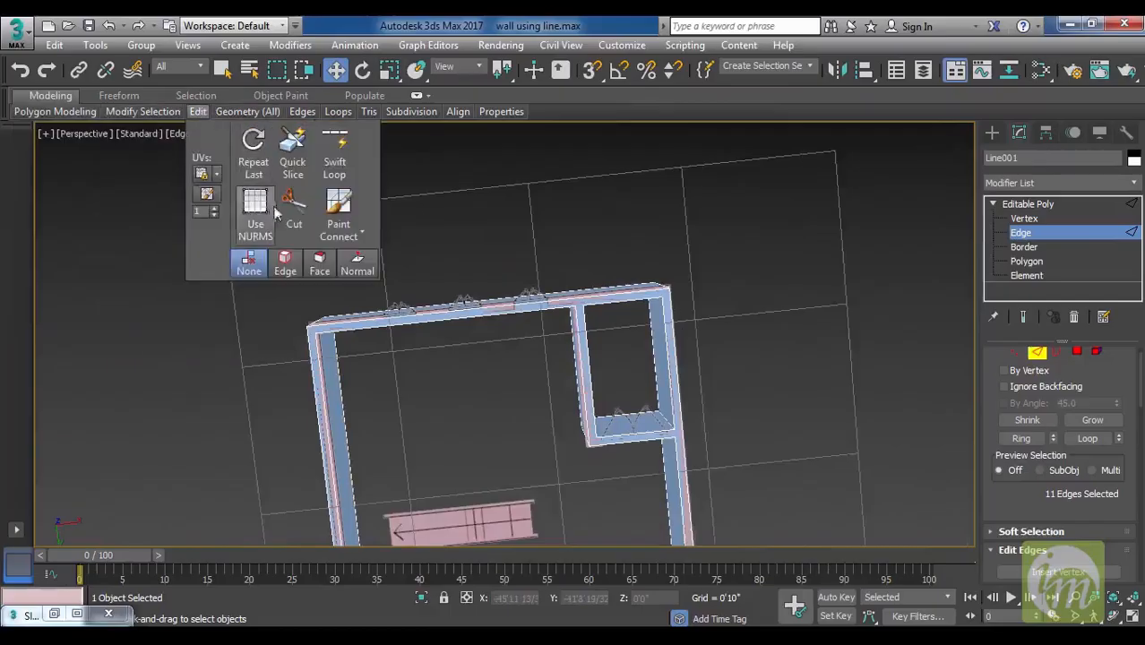
{"action": "left_click", "coordinate": [300, 215]}
{"action": "middle_click_drag", "start_coordinate": [691, 327], "coordinate": [704, 352]}
{"action": "scroll", "coordinate": [693, 303], "scroll_direction": "up", "scroll_amount": 4}
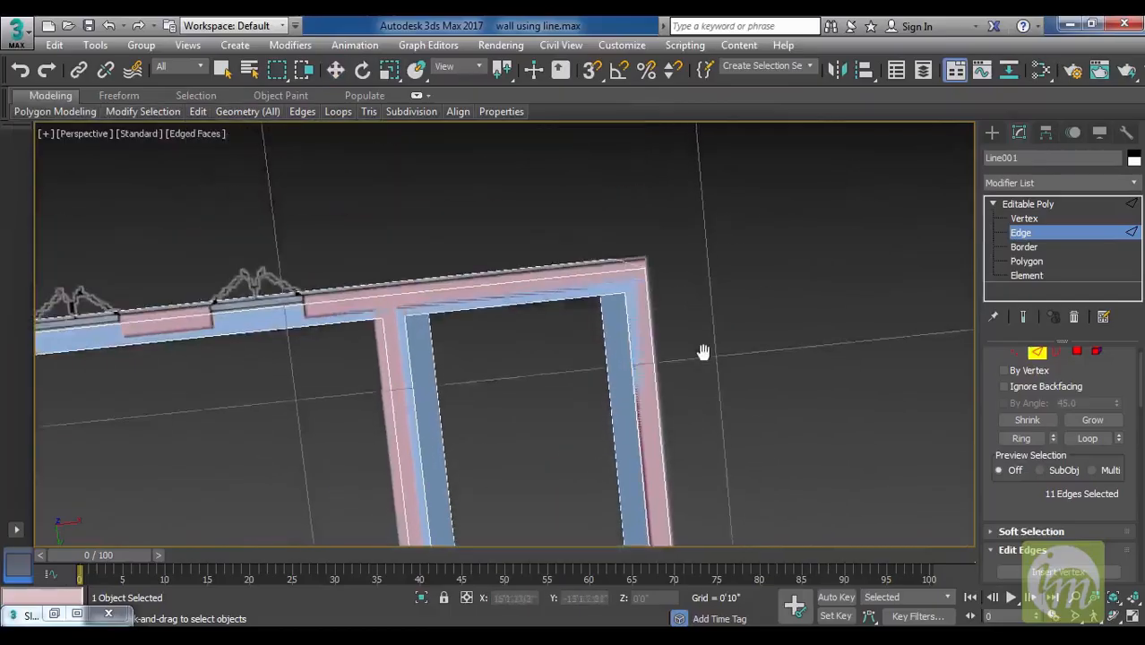
{"action": "scroll", "coordinate": [669, 339], "scroll_direction": "up", "scroll_amount": 4}
{"action": "middle_click_drag", "start_coordinate": [635, 235], "coordinate": [637, 279]}
{"action": "middle_click_drag", "start_coordinate": [610, 328], "coordinate": [802, 323], "text": "alt"}
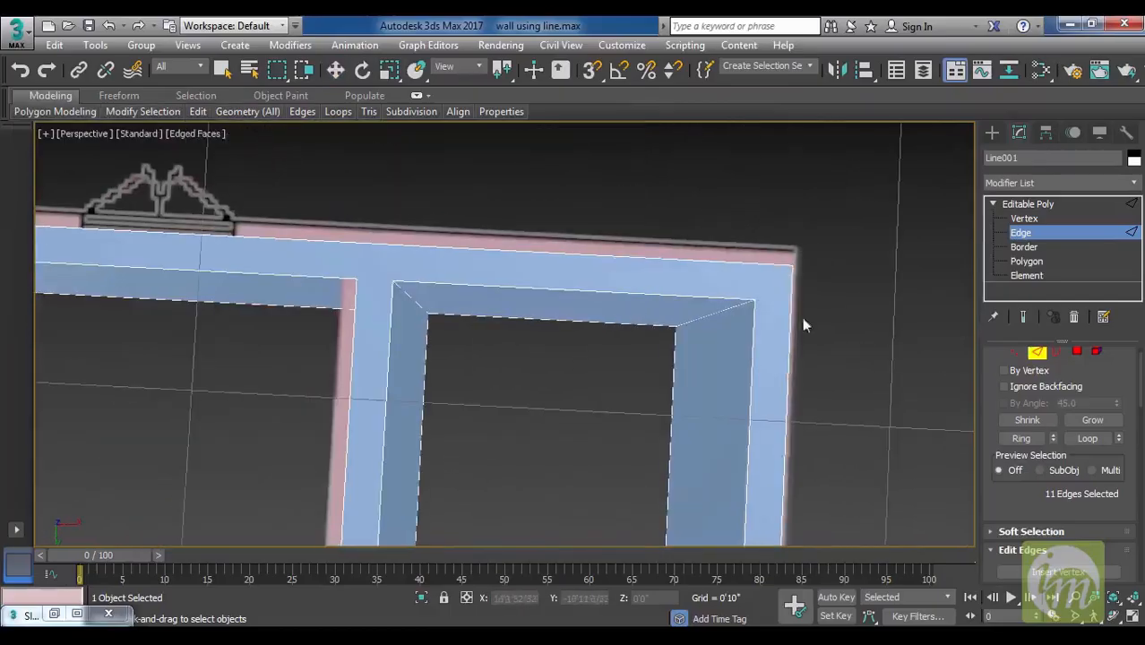
{"action": "left_click", "coordinate": [756, 299]}
{"action": "middle_click_drag", "start_coordinate": [457, 328], "coordinate": [600, 317]}
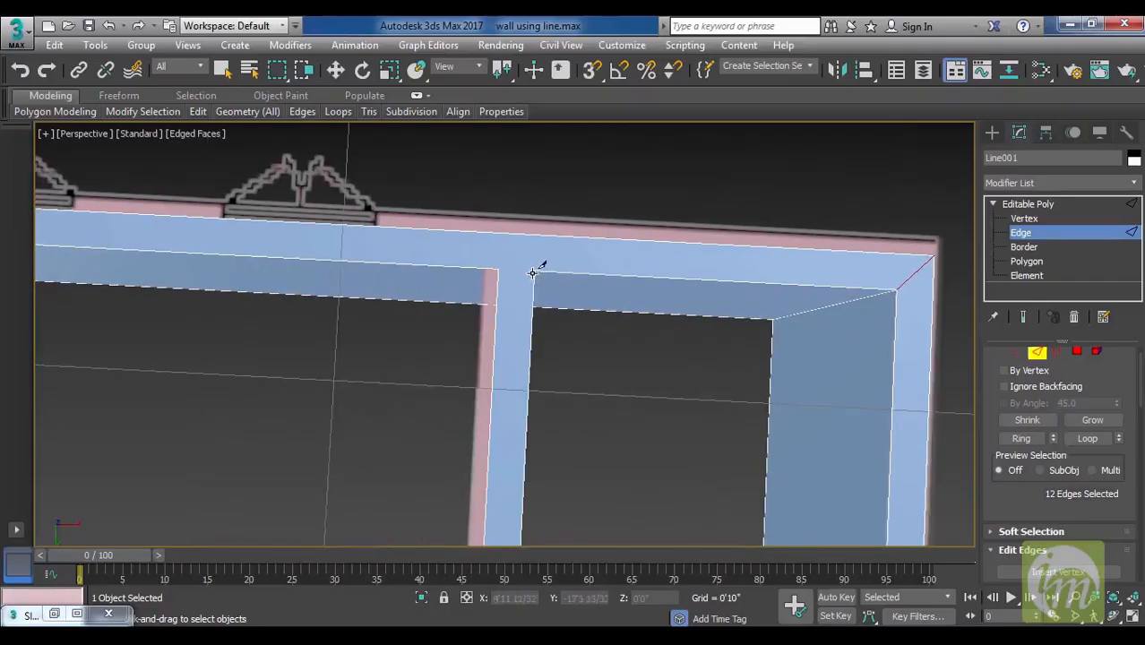
Cut an edge across the underside of the larger room's partition where it meets the front wall.
{"action": "left_click", "coordinate": [533, 271]}
{"action": "left_click", "coordinate": [500, 270]}
{"action": "right_click", "coordinate": [593, 329]}
Cut edges across the underside at both ends of the larger room's wall facing the small room.
{"action": "middle_click_drag", "start_coordinate": [649, 454], "coordinate": [650, 222]}
{"action": "middle_click_drag", "start_coordinate": [647, 331], "coordinate": [647, 228]}
{"action": "middle_click_drag", "start_coordinate": [623, 479], "coordinate": [625, 287]}
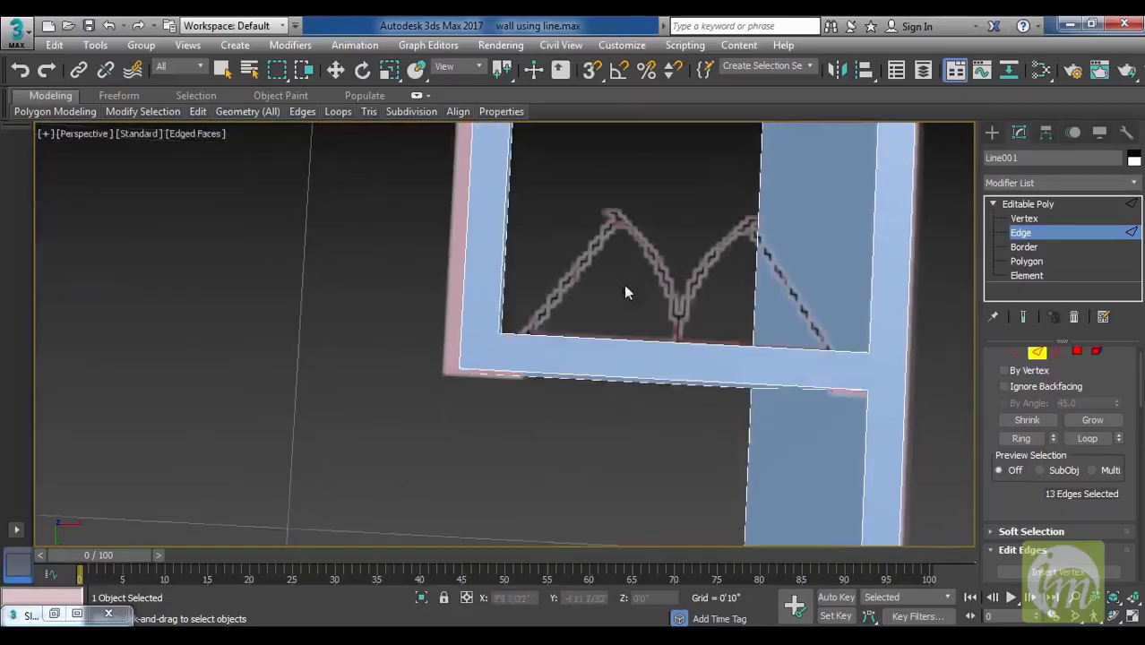
{"action": "left_click", "coordinate": [500, 331]}
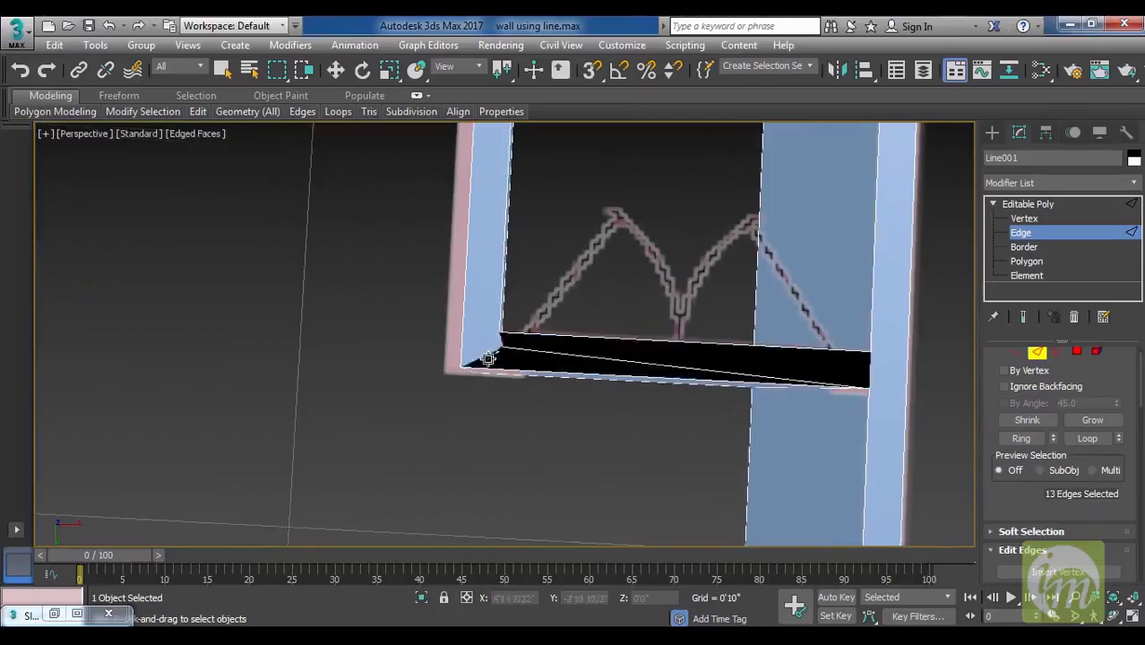
{"action": "left_click", "coordinate": [461, 366]}
{"action": "right_click", "coordinate": [619, 300]}
{"action": "middle_click_drag", "start_coordinate": [668, 332], "coordinate": [560, 331]}
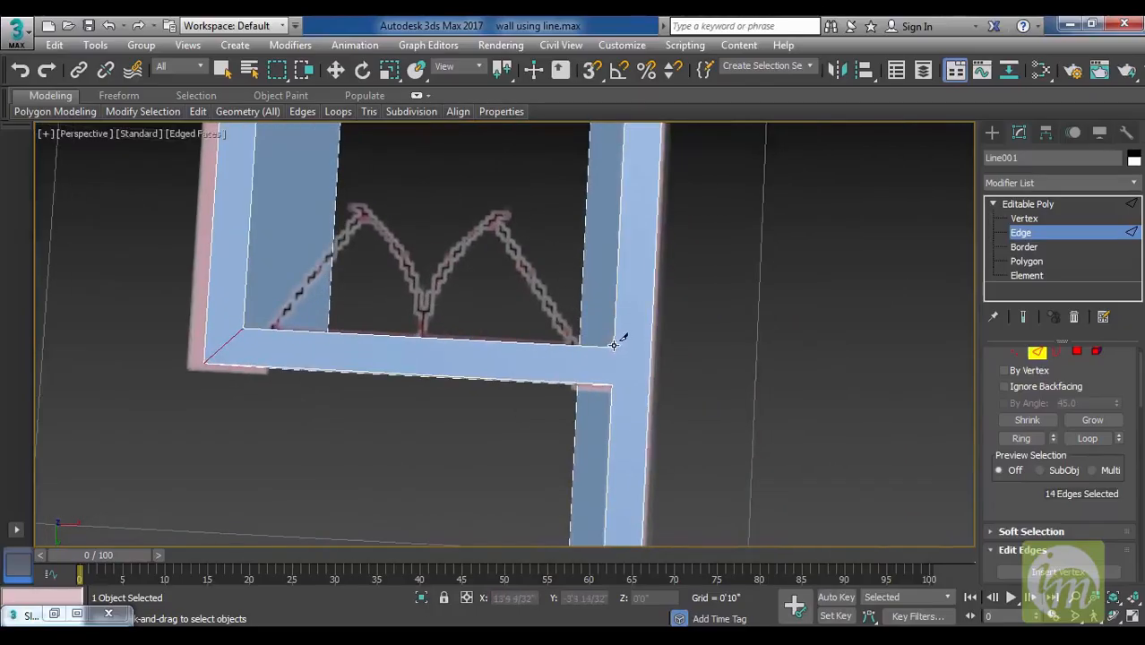
{"action": "left_click", "coordinate": [613, 347]}
{"action": "left_click", "coordinate": [613, 384]}
{"action": "right_click", "coordinate": [701, 391]}
Cut edges across the underside at both ends of the small room's wall facing the larger room.
{"action": "middle_click_drag", "start_coordinate": [701, 391], "coordinate": [684, 242]}
{"action": "scroll", "coordinate": [715, 336], "scroll_direction": "down", "scroll_amount": 5}
{"action": "scroll", "coordinate": [684, 319], "scroll_direction": "up", "scroll_amount": 6}
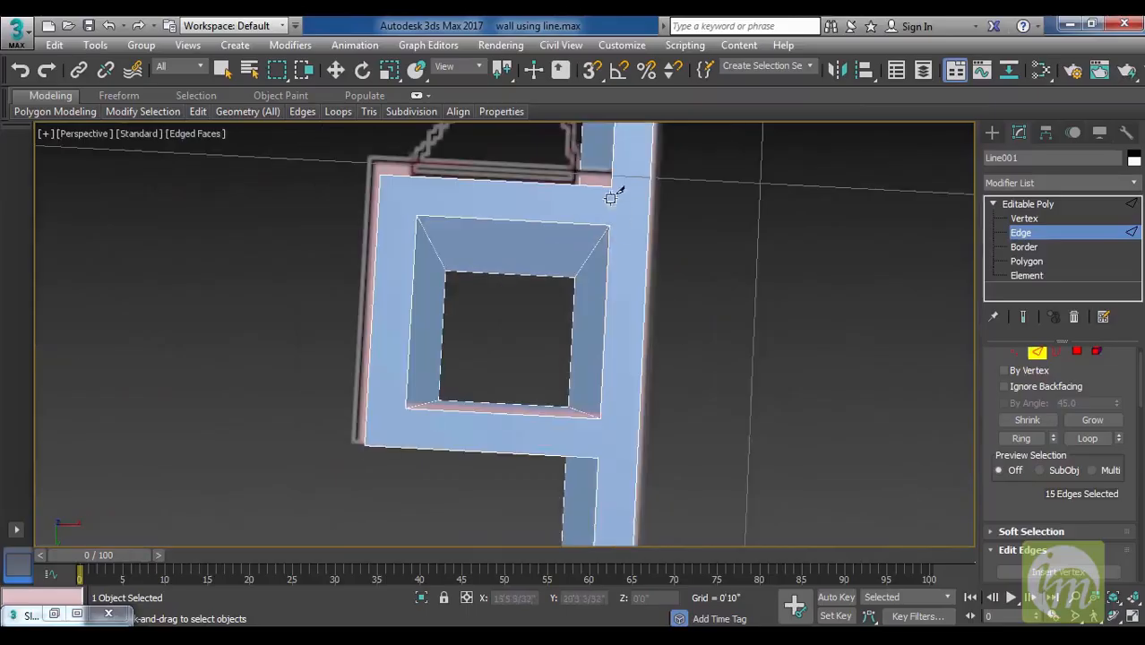
{"action": "left_click", "coordinate": [610, 184]}
{"action": "left_click", "coordinate": [611, 222]}
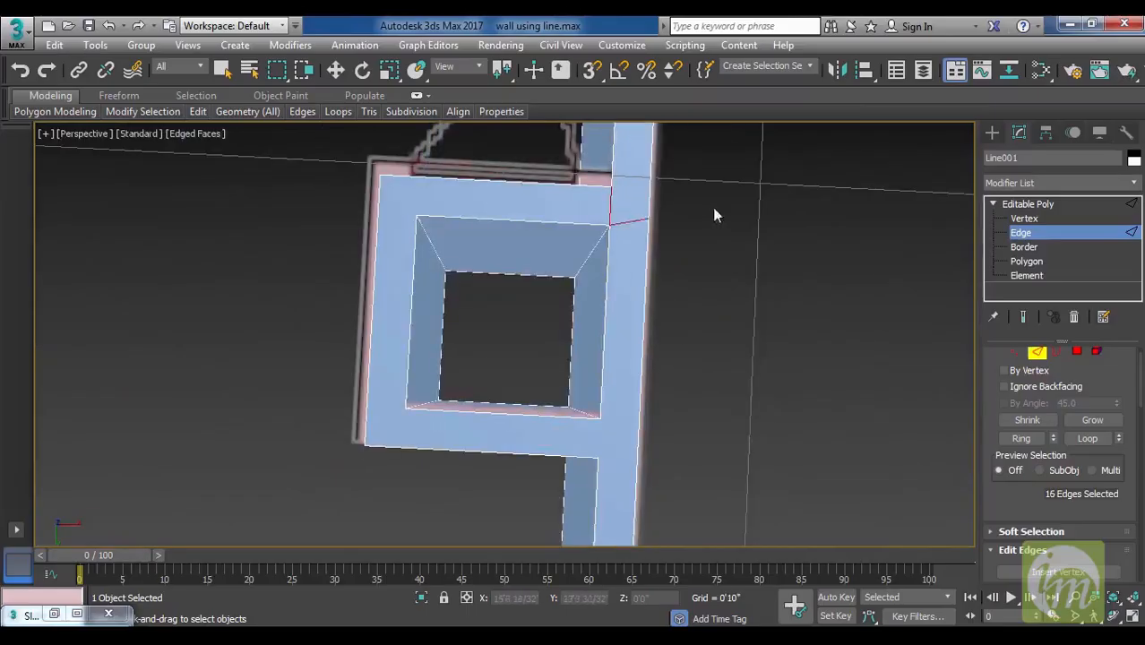
{"action": "left_click", "coordinate": [381, 174]}
{"action": "left_click", "coordinate": [418, 216]}
Cut edges across the underside at both ends of the small room's wall facing the nearest building corner.
{"action": "middle_click_drag", "start_coordinate": [496, 333], "coordinate": [510, 318]}
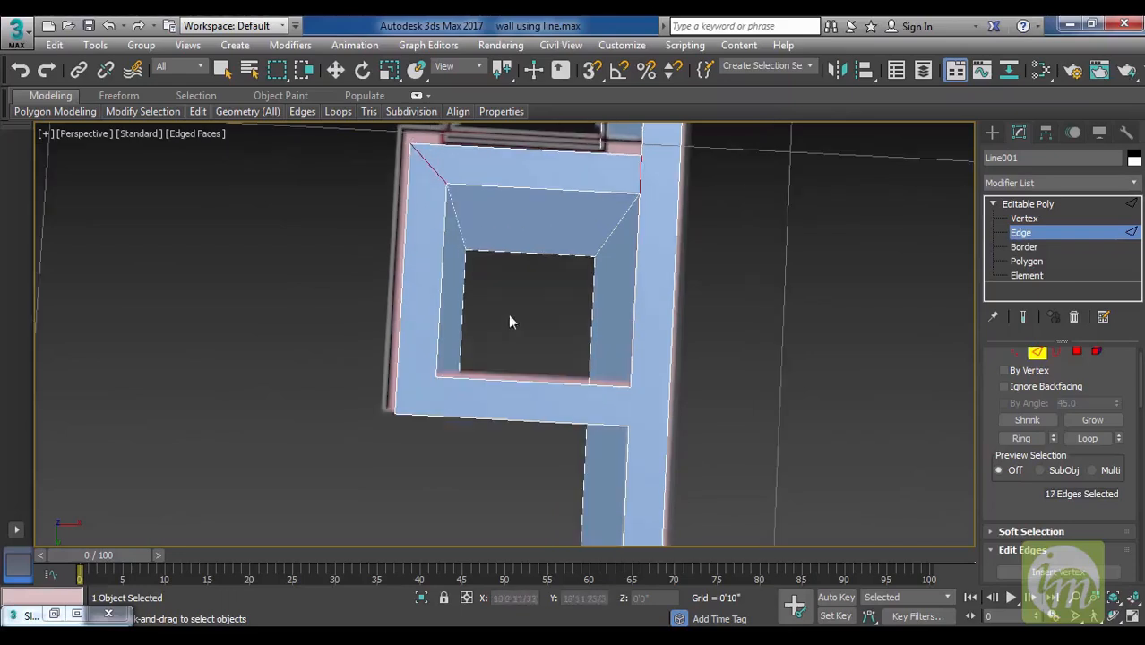
{"action": "left_click", "coordinate": [436, 376]}
{"action": "left_click", "coordinate": [395, 414]}
{"action": "right_click", "coordinate": [729, 349]}
{"action": "left_click", "coordinate": [631, 386]}
{"action": "right_click", "coordinate": [710, 434]}
Cut edges between the inner and outer vertices of the walls' underside at both corners of the back wall.
{"action": "middle_click_drag", "start_coordinate": [710, 434], "coordinate": [717, 193]}
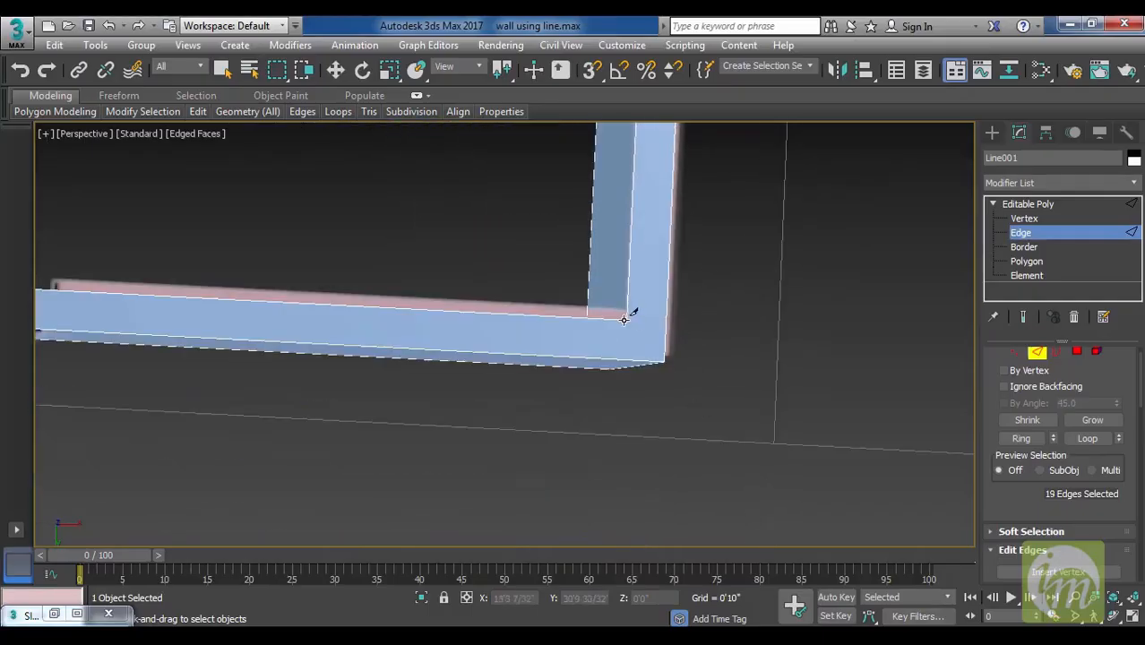
{"action": "left_click", "coordinate": [625, 319]}
{"action": "left_click", "coordinate": [663, 363]}
{"action": "middle_click_drag", "start_coordinate": [572, 374], "coordinate": [506, 351]}
{"action": "middle_click_drag", "start_coordinate": [401, 338], "coordinate": [618, 344]}
{"action": "middle_click_drag", "start_coordinate": [474, 342], "coordinate": [589, 359]}
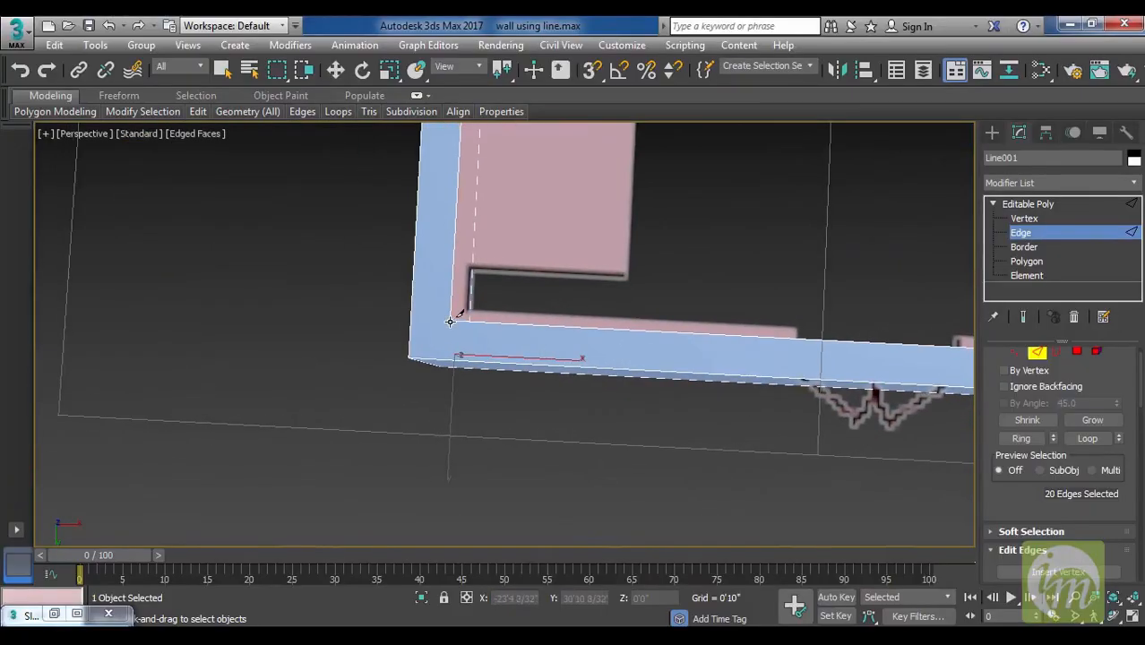
{"action": "left_click", "coordinate": [450, 321]}
{"action": "right_click", "coordinate": [551, 285]}
Cut an edge between the inner and outer vertices of the underside at the front building corner away from the larger room.
{"action": "middle_click_drag", "start_coordinate": [566, 210], "coordinate": [571, 399]}
{"action": "middle_click_drag", "start_coordinate": [541, 268], "coordinate": [535, 429]}
{"action": "scroll", "coordinate": [566, 240], "scroll_direction": "down", "scroll_amount": 4}
{"action": "middle_click_drag", "start_coordinate": [565, 240], "coordinate": [528, 529]}
{"action": "middle_click_drag", "start_coordinate": [527, 184], "coordinate": [534, 432]}
{"action": "scroll", "coordinate": [543, 326], "scroll_direction": "up", "scroll_amount": 5}
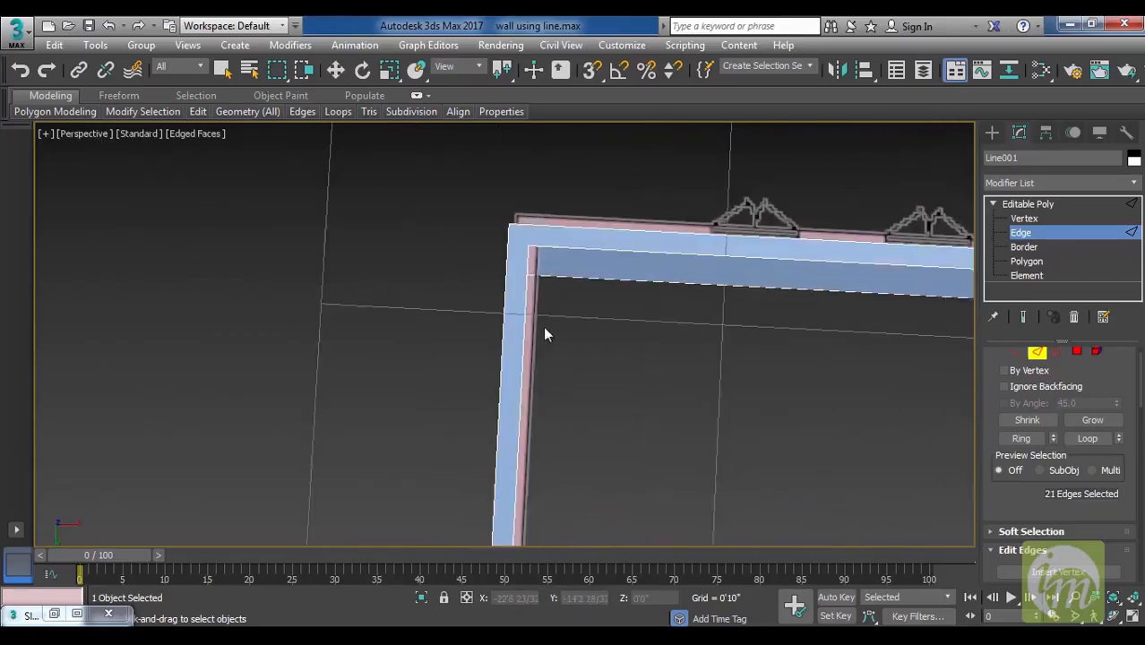
{"action": "middle_click_drag", "start_coordinate": [542, 269], "coordinate": [213, 375]}
{"action": "middle_click_drag", "start_coordinate": [790, 378], "coordinate": [417, 356]}
{"action": "middle_click_drag", "start_coordinate": [618, 366], "coordinate": [959, 416]}
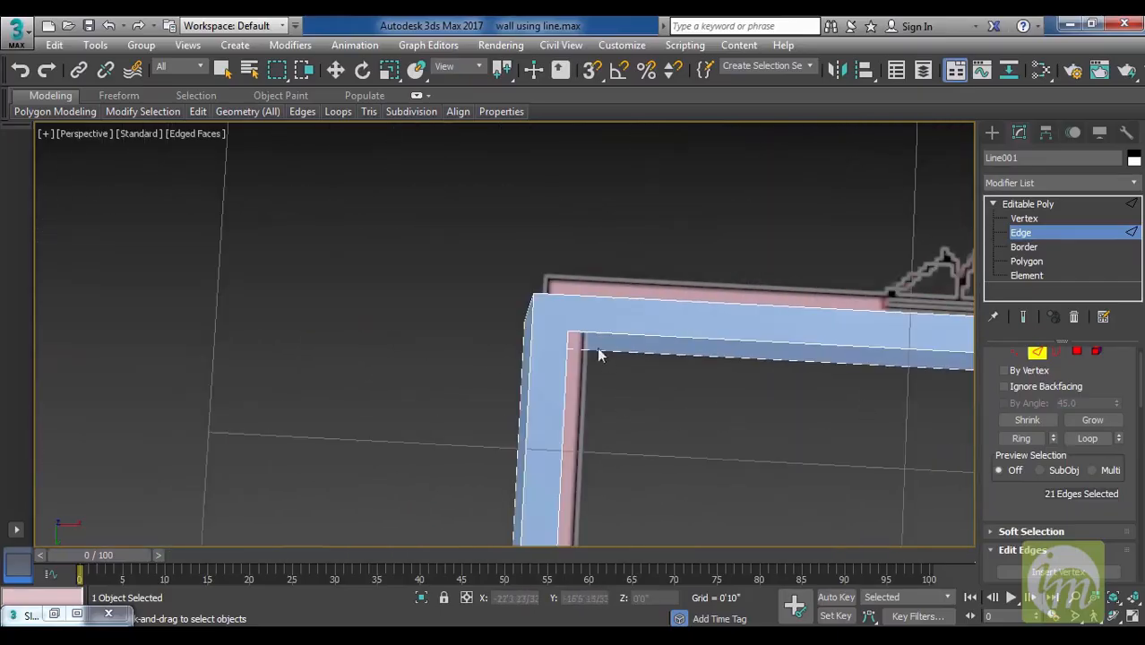
{"action": "left_click", "coordinate": [568, 333]}
{"action": "middle_click_drag", "start_coordinate": [820, 370], "coordinate": [842, 457], "text": "alt"}
{"action": "middle_click_drag", "start_coordinate": [555, 451], "coordinate": [537, 430], "text": "alt"}
{"action": "scroll", "coordinate": [600, 416], "scroll_direction": "up", "scroll_amount": 5}
Return the walls from edge editing to object level, activate Move, and deselect them.
{"action": "left_click", "coordinate": [1033, 207]}
{"action": "key", "text": "w"}
{"action": "left_click", "coordinate": [757, 303]}
{"action": "middle_click_drag", "start_coordinate": [740, 322], "coordinate": [602, 455], "text": "alt"}
{"action": "scroll", "coordinate": [685, 430], "scroll_direction": "up", "scroll_amount": 3}
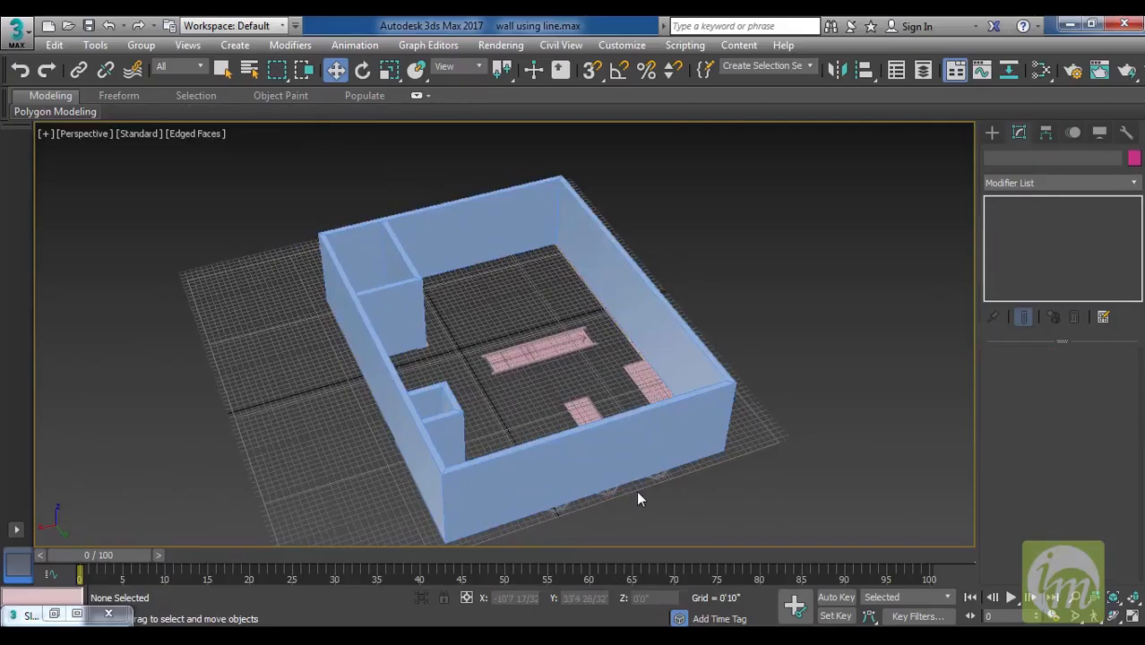
Select the whole wall object and inspect it from several sides.
{"action": "left_click", "coordinate": [621, 453]}
{"action": "middle_click_drag", "start_coordinate": [638, 466], "coordinate": [668, 427], "text": "alt"}
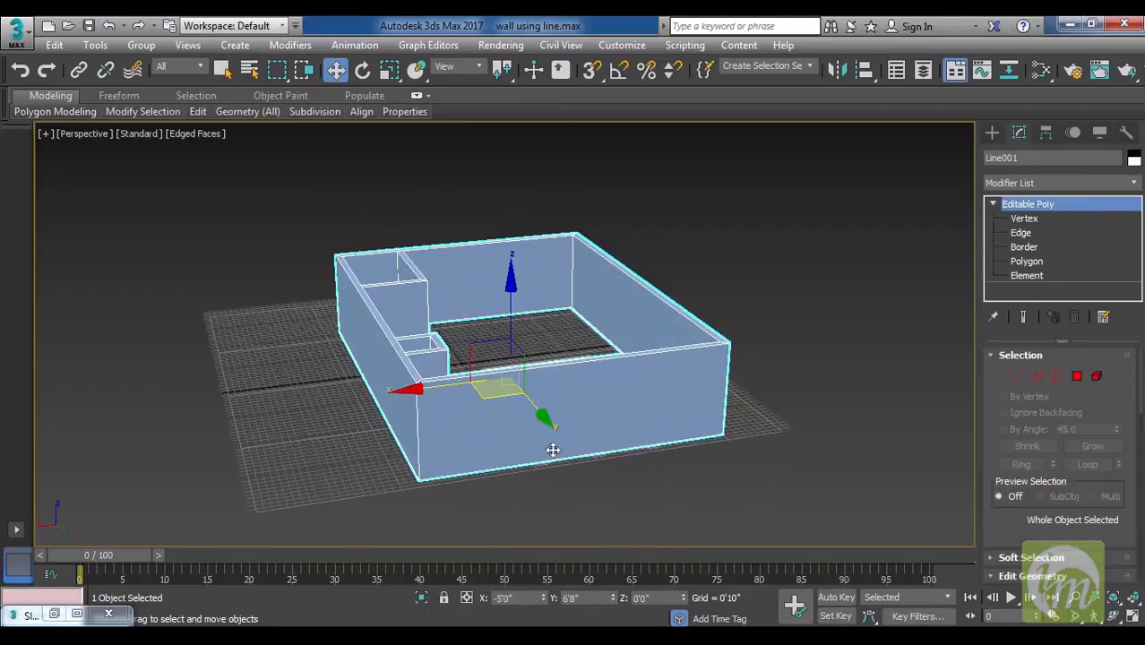
{"action": "middle_click_drag", "start_coordinate": [611, 462], "coordinate": [600, 483], "text": "alt"}
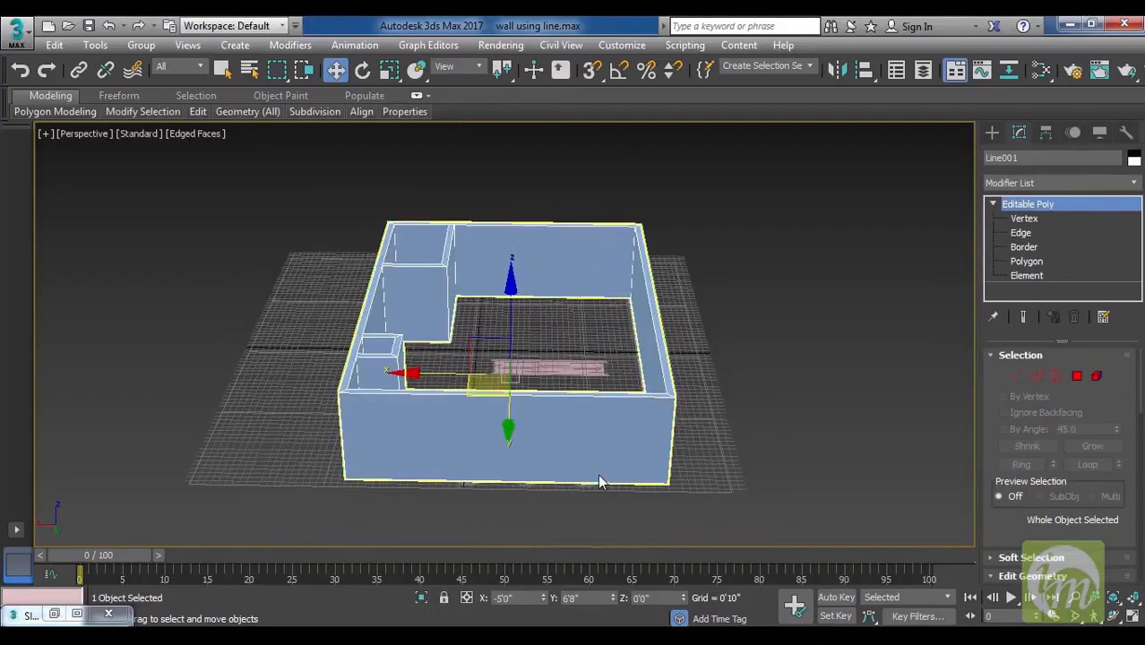
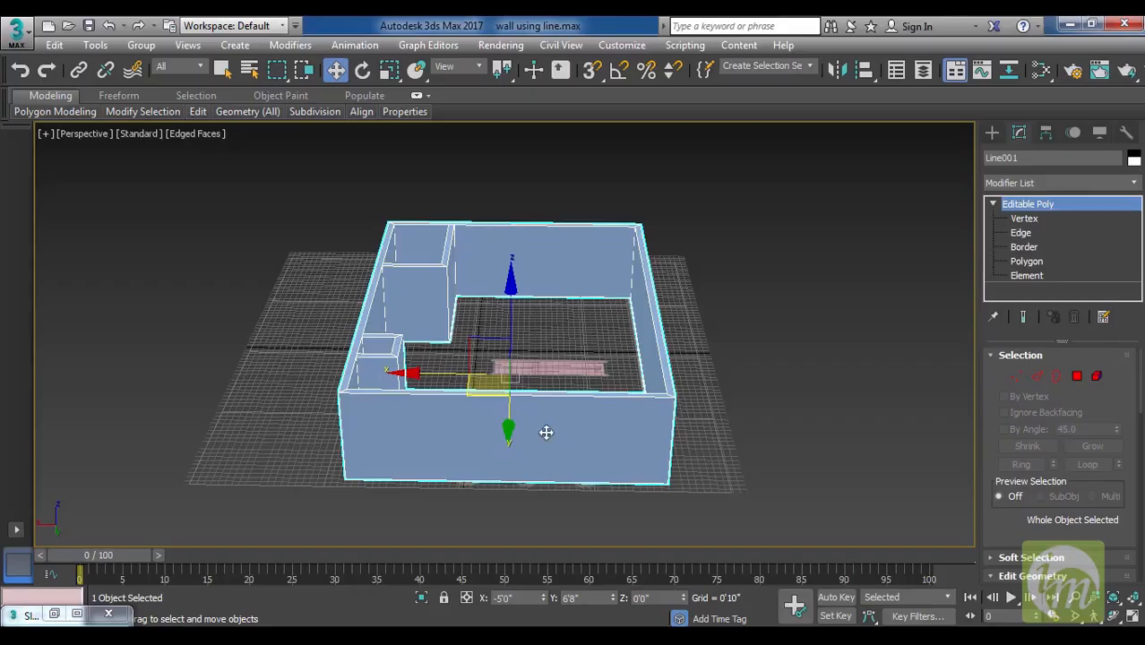
{"action": "middle_click_drag", "start_coordinate": [690, 476], "coordinate": [663, 426], "text": "alt"}
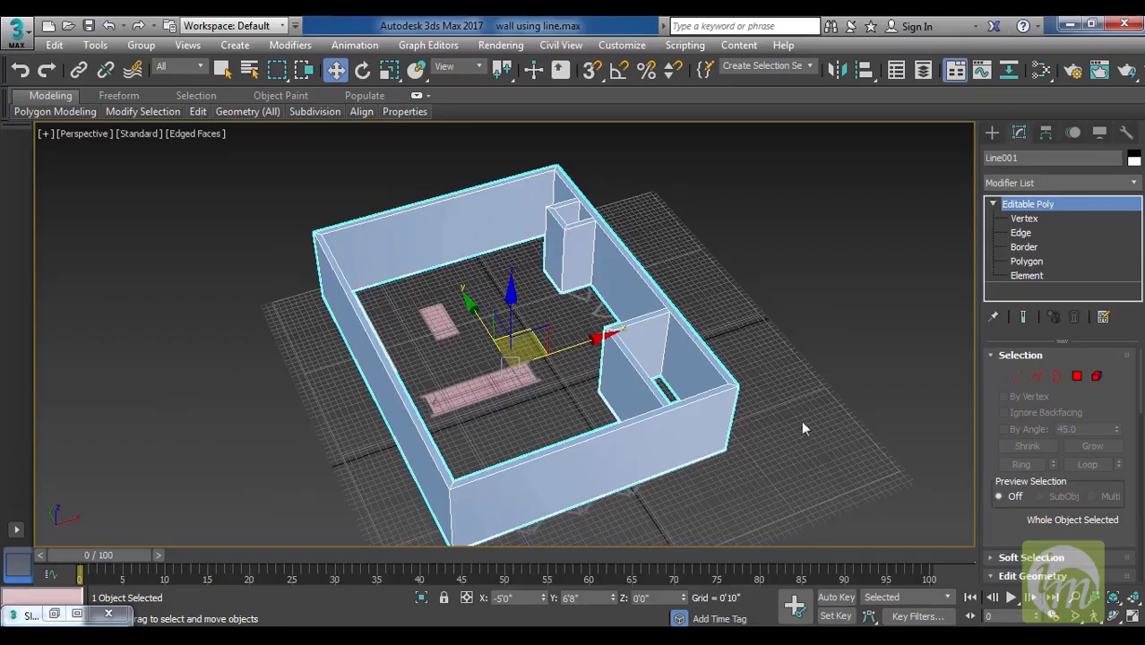
{"action": "middle_click_drag", "start_coordinate": [779, 435], "coordinate": [737, 435], "text": "alt"}
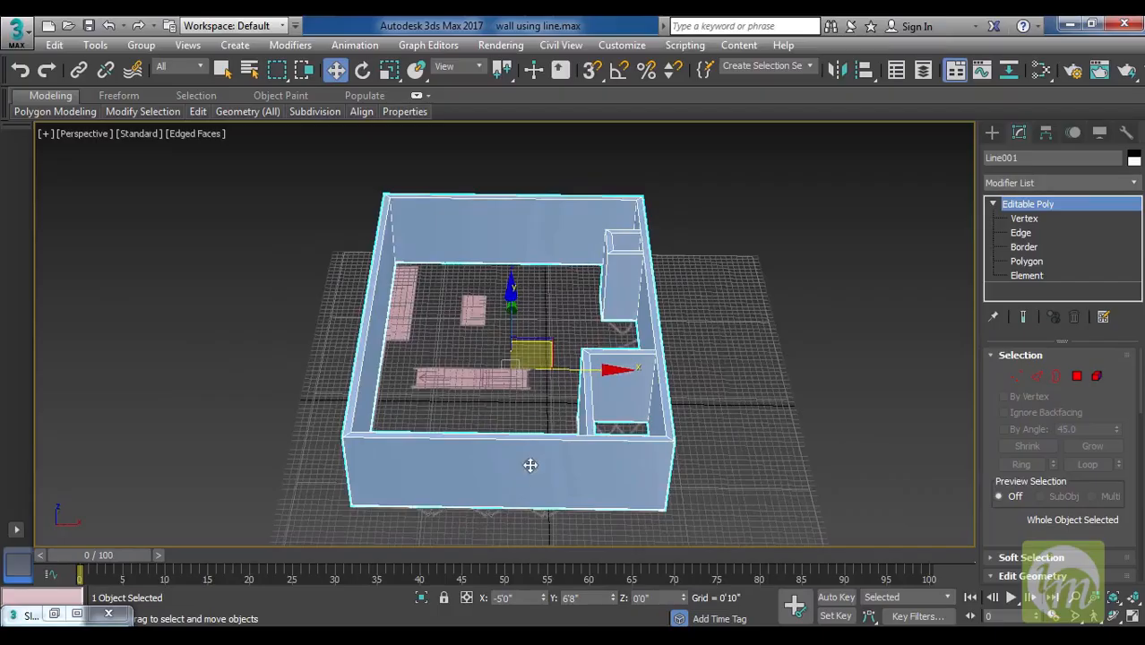
{"action": "middle_click_drag", "start_coordinate": [665, 518], "coordinate": [724, 477]}
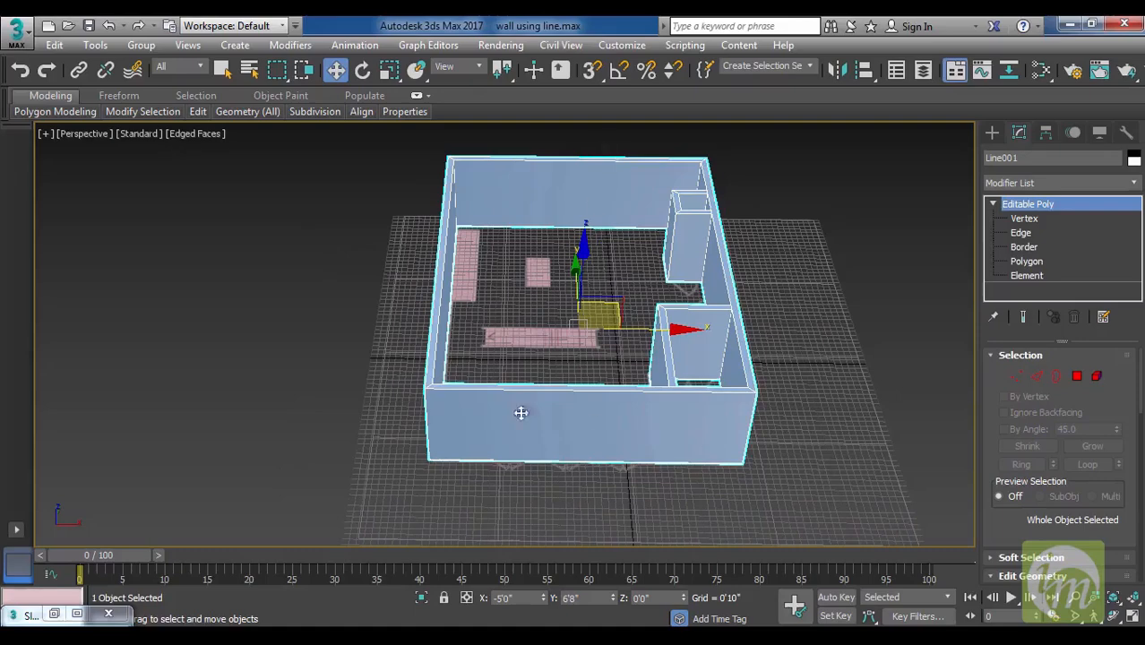
Switch to the top view with the whole floor plan in sight.
{"action": "key", "text": "t"}
{"action": "scroll", "coordinate": [614, 468], "scroll_direction": "down", "scroll_amount": 4}
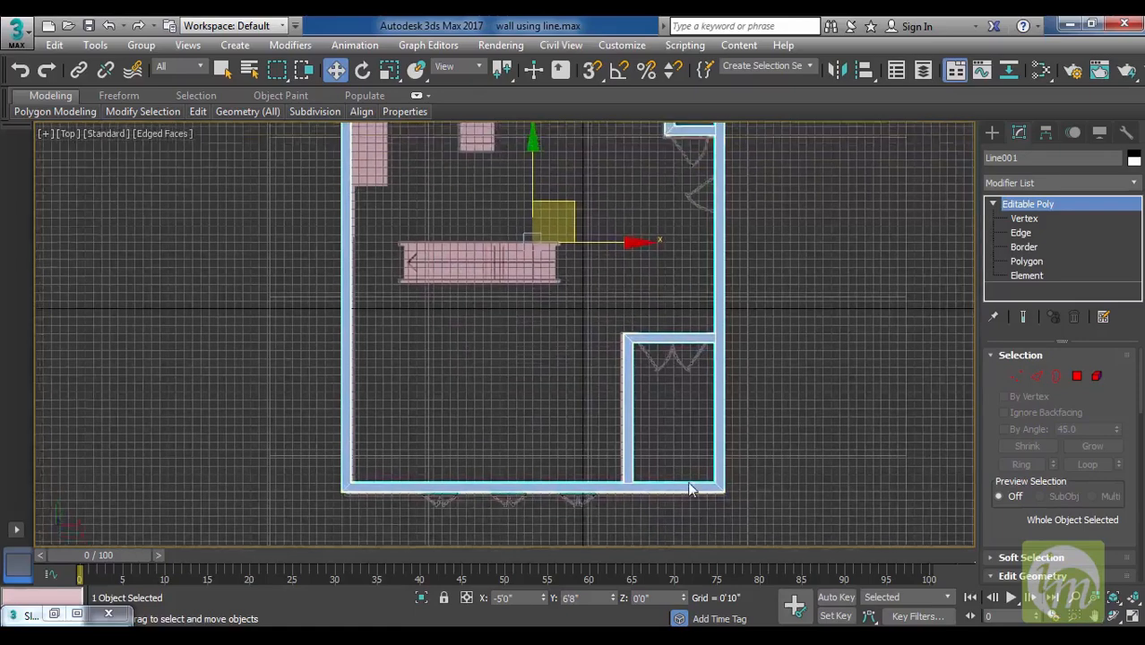
{"action": "middle_click_drag", "start_coordinate": [665, 417], "coordinate": [619, 392]}
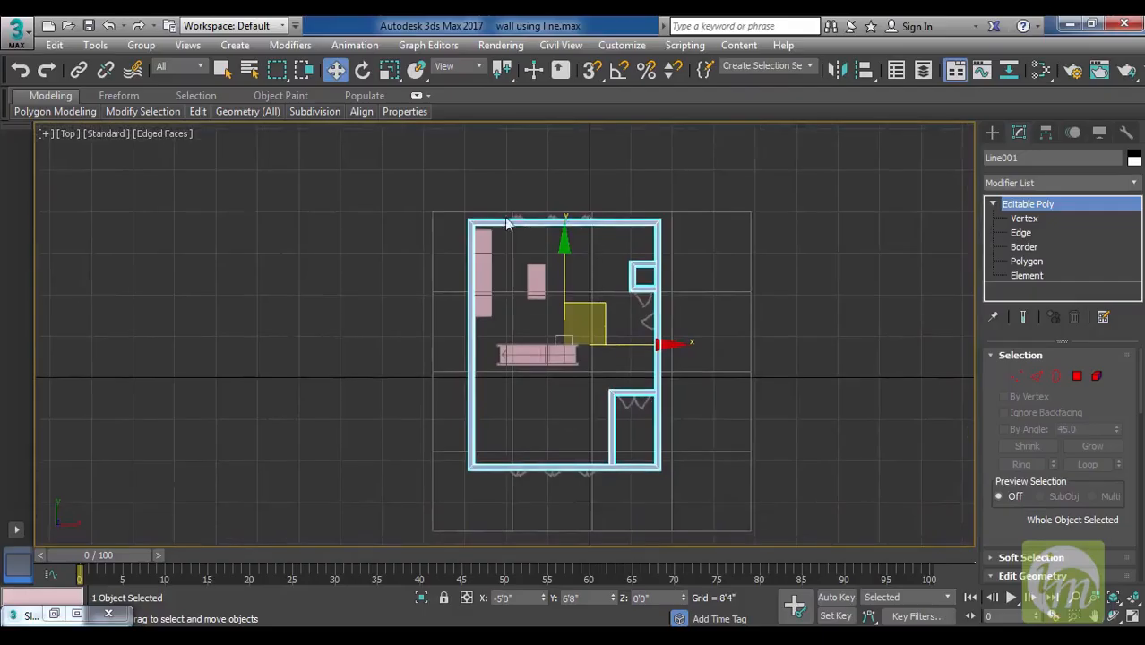
Switch the walls' display properties to By Object and turn on See-Through.
{"action": "scroll", "coordinate": [596, 490], "scroll_direction": "up", "scroll_amount": 2}
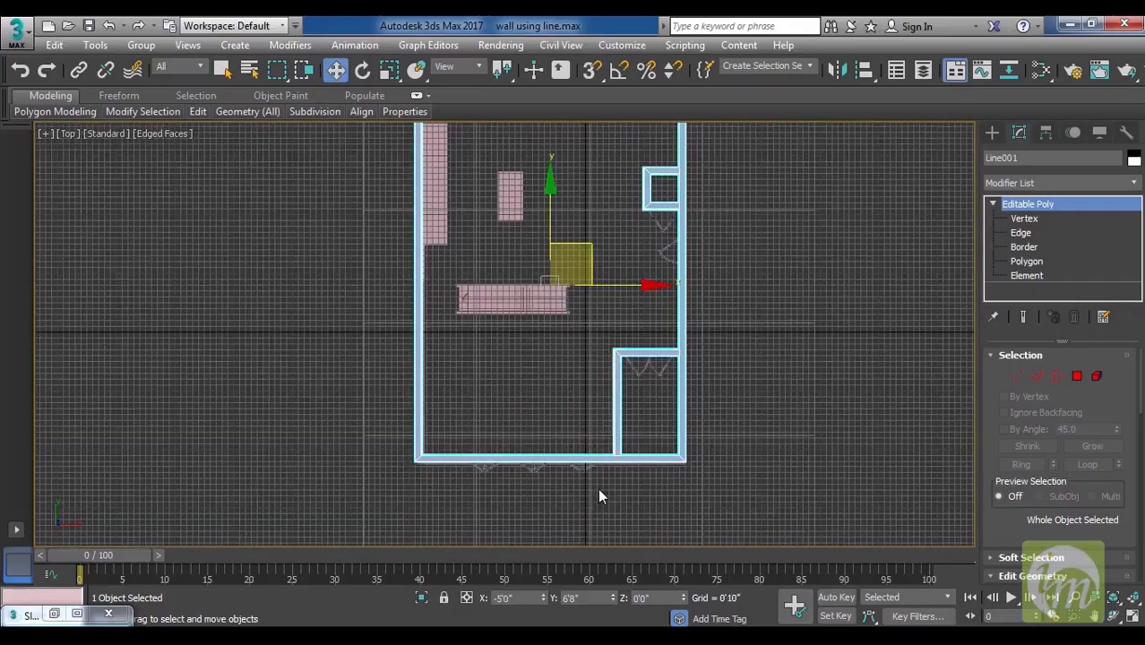
{"action": "middle_click_drag", "start_coordinate": [623, 468], "coordinate": [641, 485]}
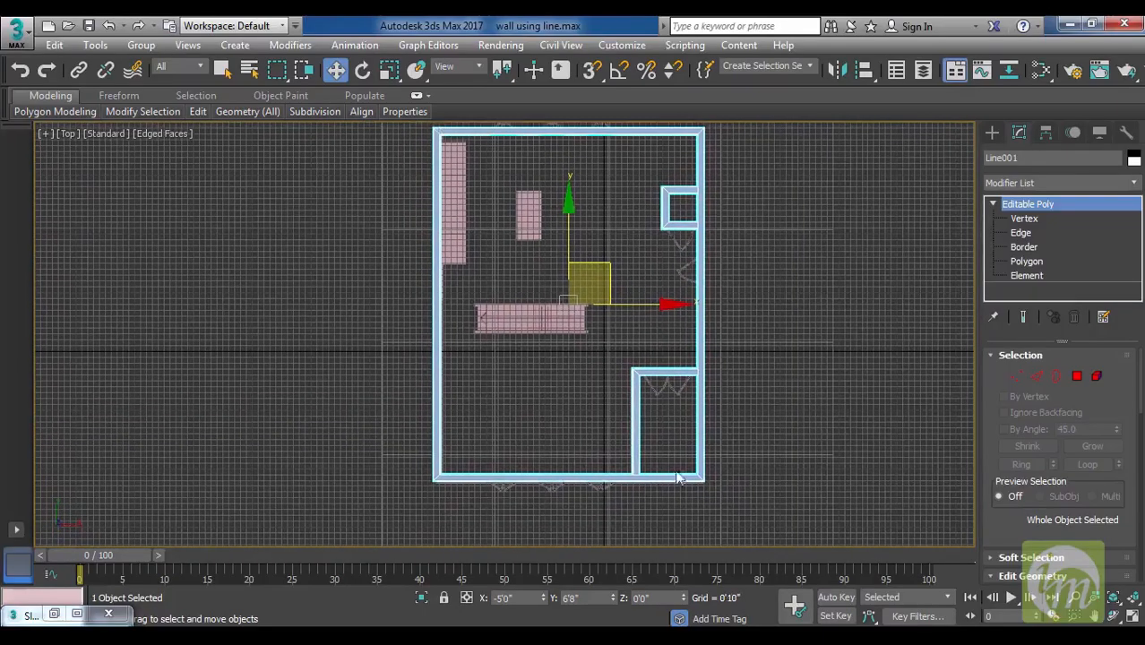
{"action": "right_click", "coordinate": [637, 408]}
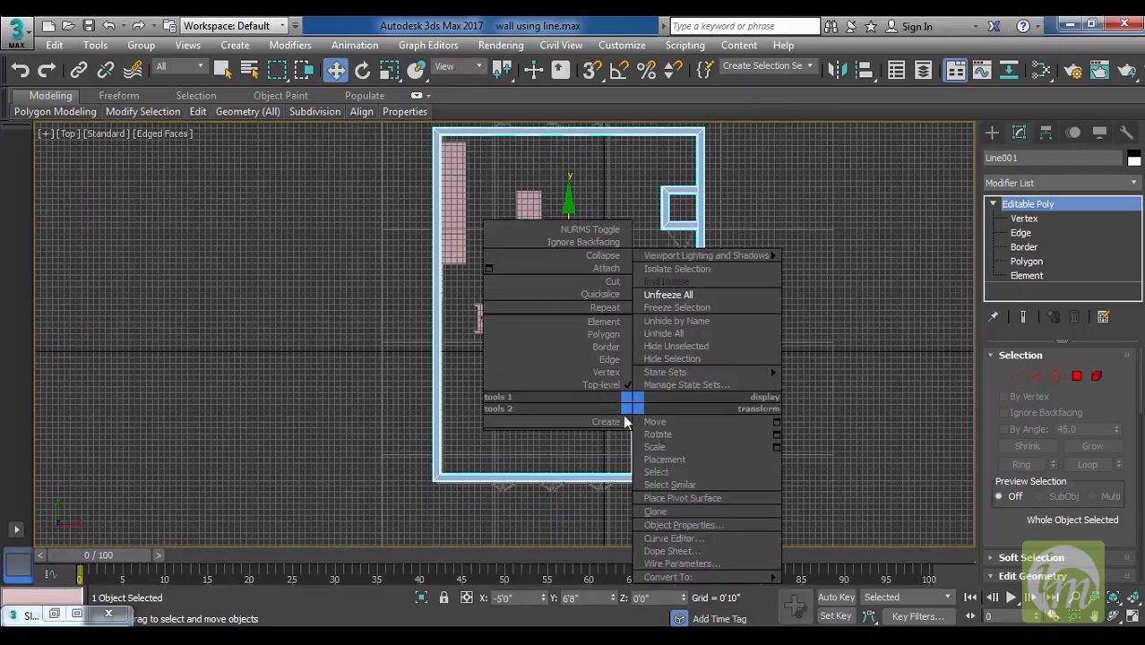
{"action": "left_click", "coordinate": [718, 523]}
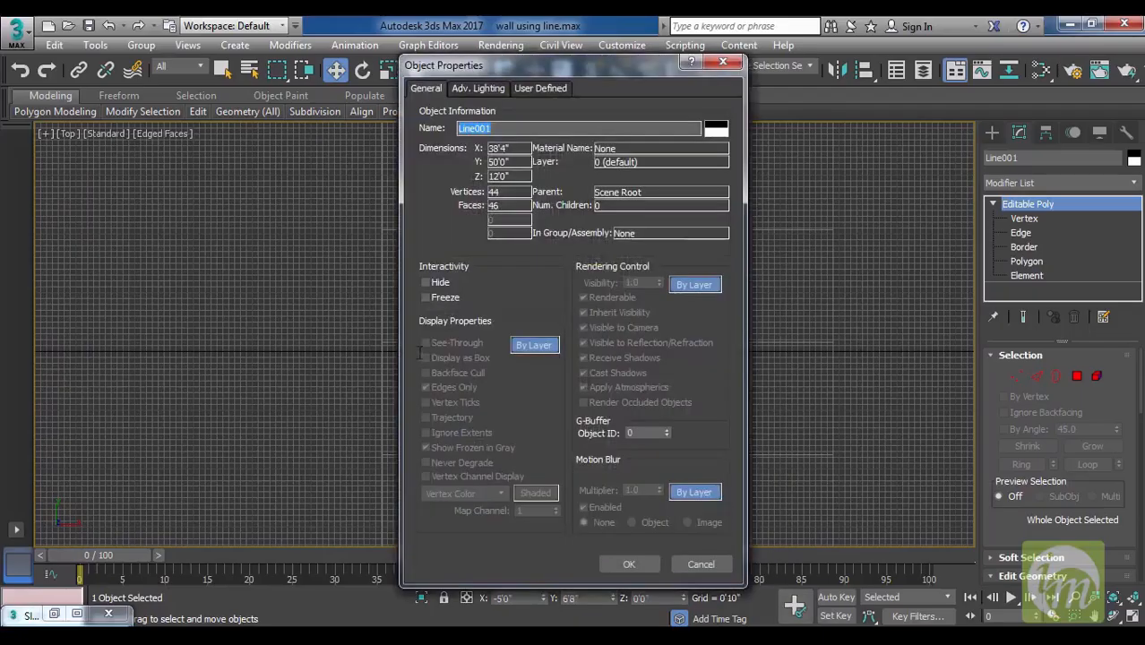
{"action": "left_click", "coordinate": [538, 348]}
{"action": "left_click", "coordinate": [425, 342]}
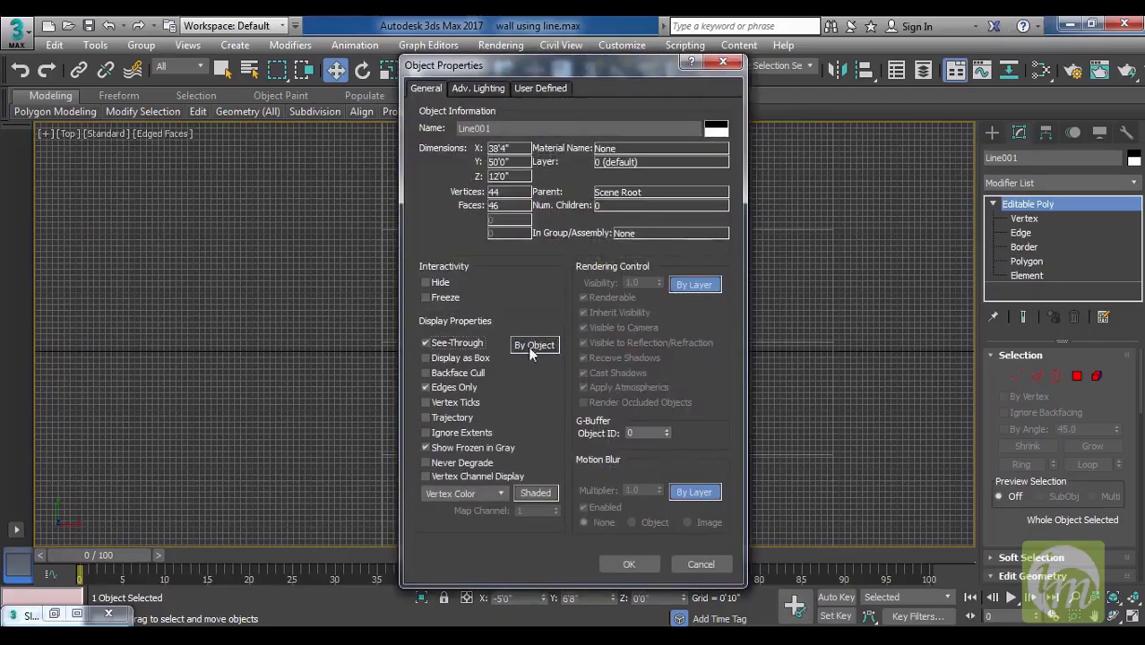
{"action": "left_click", "coordinate": [640, 564]}
Examine the door and window positions of the floor plan through the see-through walls.
{"action": "scroll", "coordinate": [760, 494], "scroll_direction": "up", "scroll_amount": 5}
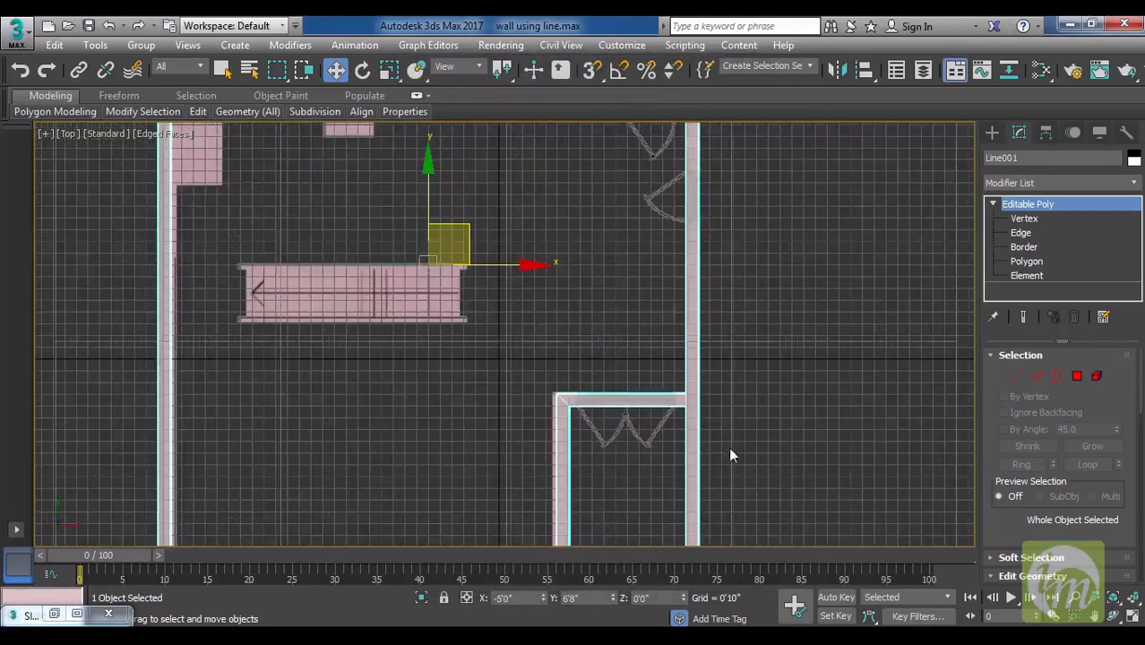
{"action": "scroll", "coordinate": [729, 453], "scroll_direction": "up", "scroll_amount": 3}
{"action": "middle_click_drag", "start_coordinate": [565, 436], "coordinate": [704, 397]}
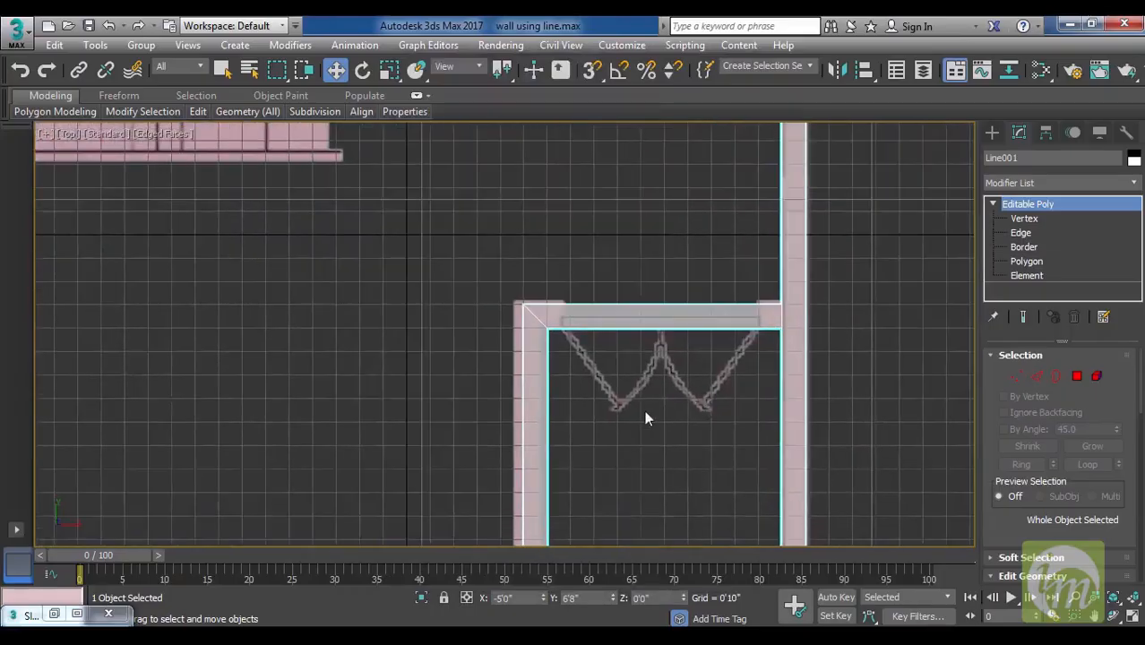
{"action": "scroll", "coordinate": [668, 446], "scroll_direction": "down", "scroll_amount": 1}
{"action": "scroll", "coordinate": [781, 418], "scroll_direction": "down", "scroll_amount": 5}
{"action": "middle_click_drag", "start_coordinate": [761, 443], "coordinate": [803, 404]}
{"action": "middle_click_drag", "start_coordinate": [612, 298], "coordinate": [603, 511]}
{"action": "middle_click_drag", "start_coordinate": [658, 372], "coordinate": [660, 414]}
{"action": "scroll", "coordinate": [659, 414], "scroll_direction": "up", "scroll_amount": 3}
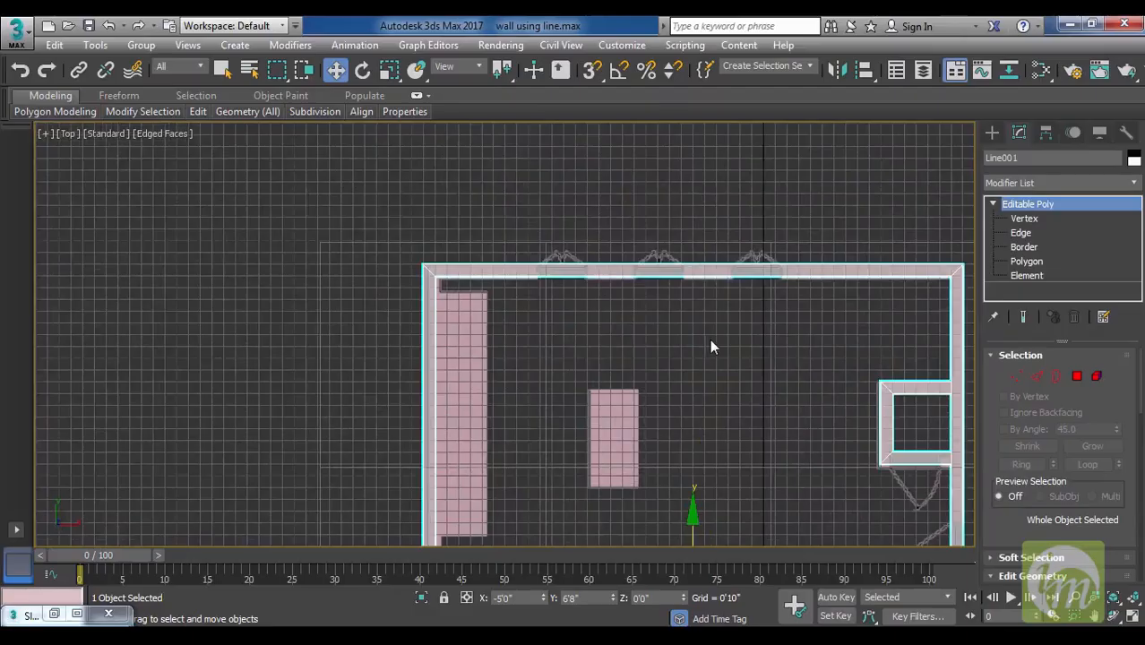
Select the lengthwise edges of the front and back window walls at edge level.
{"action": "left_click", "coordinate": [1021, 232]}
{"action": "scroll", "coordinate": [722, 247], "scroll_direction": "down", "scroll_amount": 6}
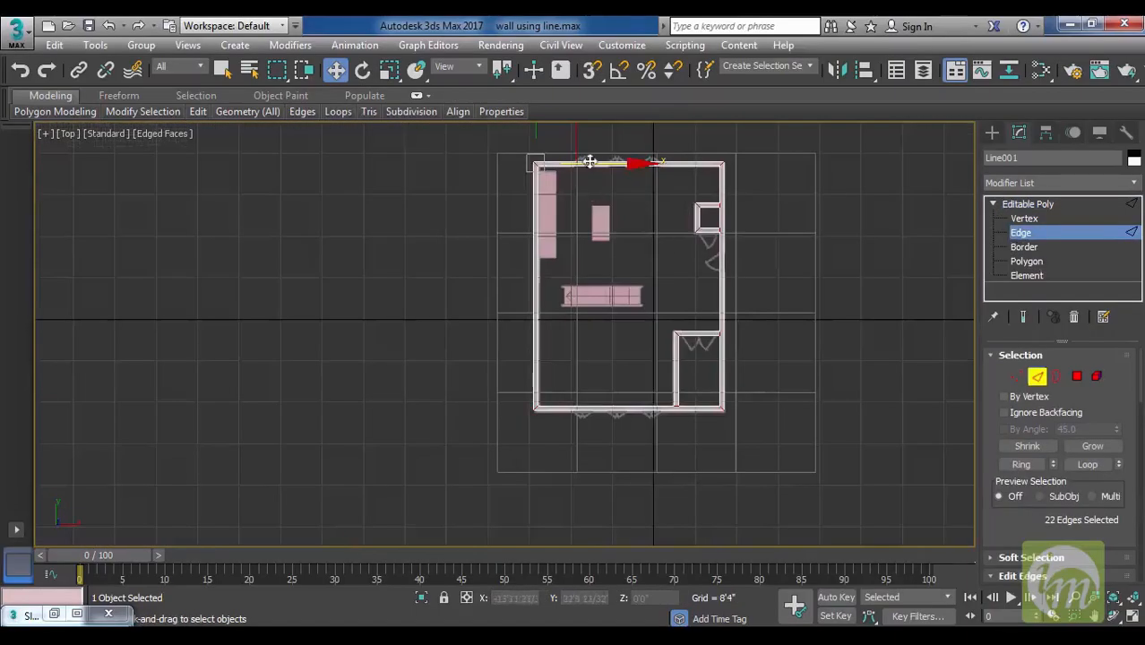
{"action": "left_click_drag", "start_coordinate": [662, 401], "coordinate": [657, 440]}
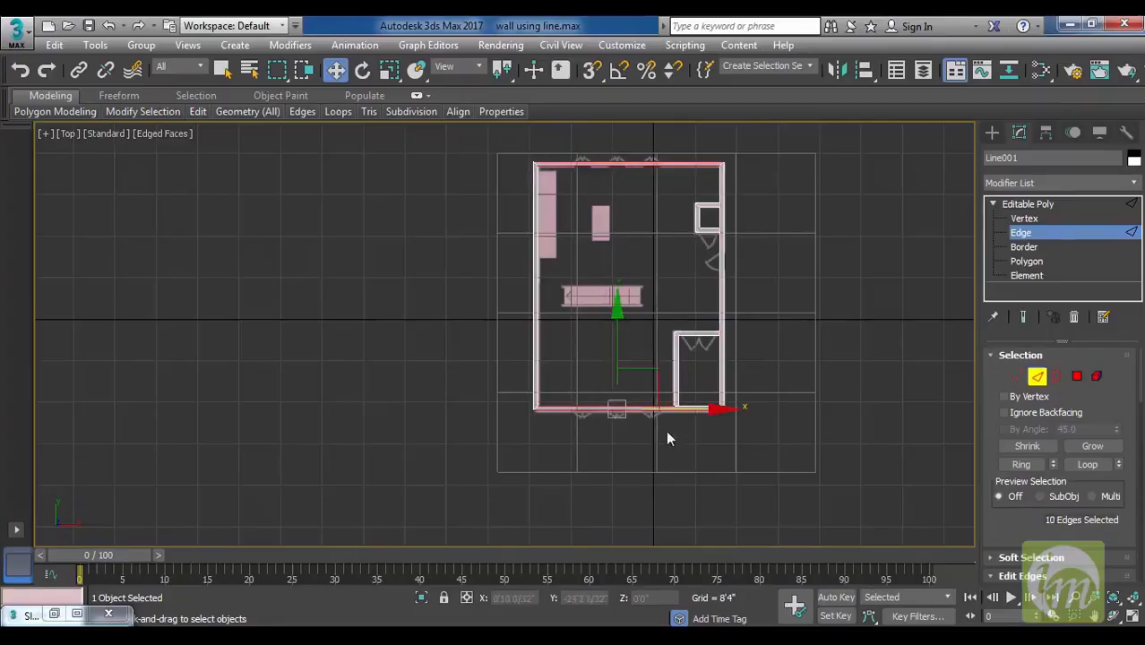
With snapping on, QuickSlice both window walls along a straight line between the first and middle windows, and return to Move.
{"action": "middle_click_drag", "start_coordinate": [752, 400], "coordinate": [773, 435]}
{"action": "scroll", "coordinate": [773, 435], "scroll_direction": "up", "scroll_amount": 2}
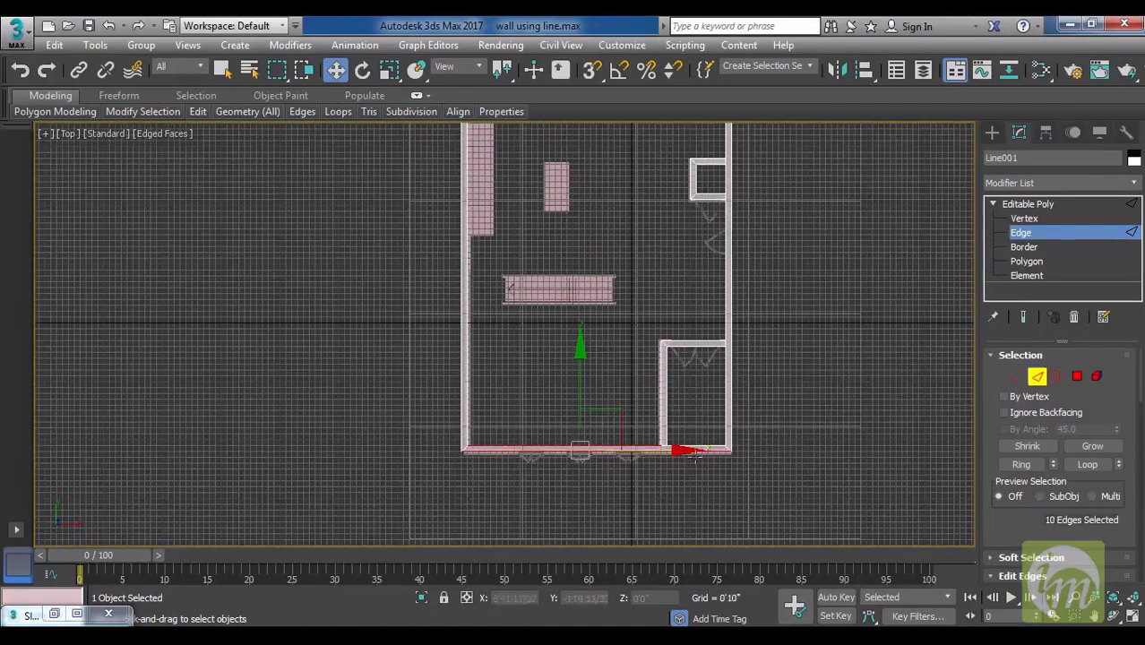
{"action": "middle_click_drag", "start_coordinate": [658, 290], "coordinate": [721, 466]}
{"action": "scroll", "coordinate": [702, 404], "scroll_direction": "up", "scroll_amount": 2}
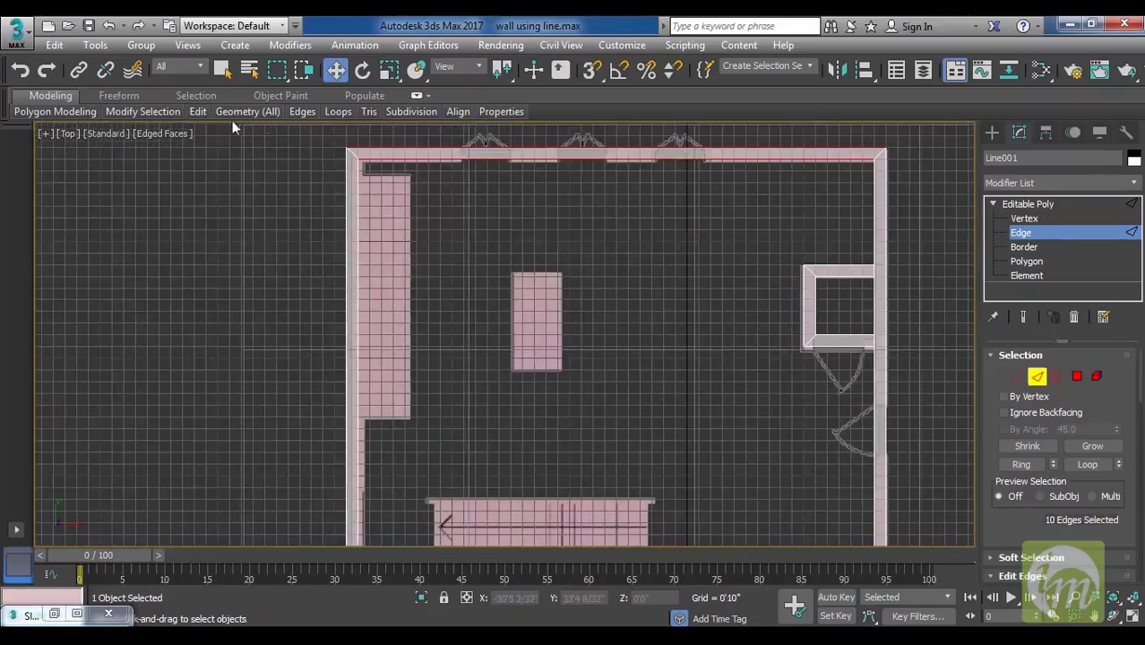
{"action": "mouse_move", "coordinate": [194, 118]}
{"action": "left_click", "coordinate": [292, 151]}
{"action": "middle_click_drag", "start_coordinate": [543, 193], "coordinate": [562, 287]}
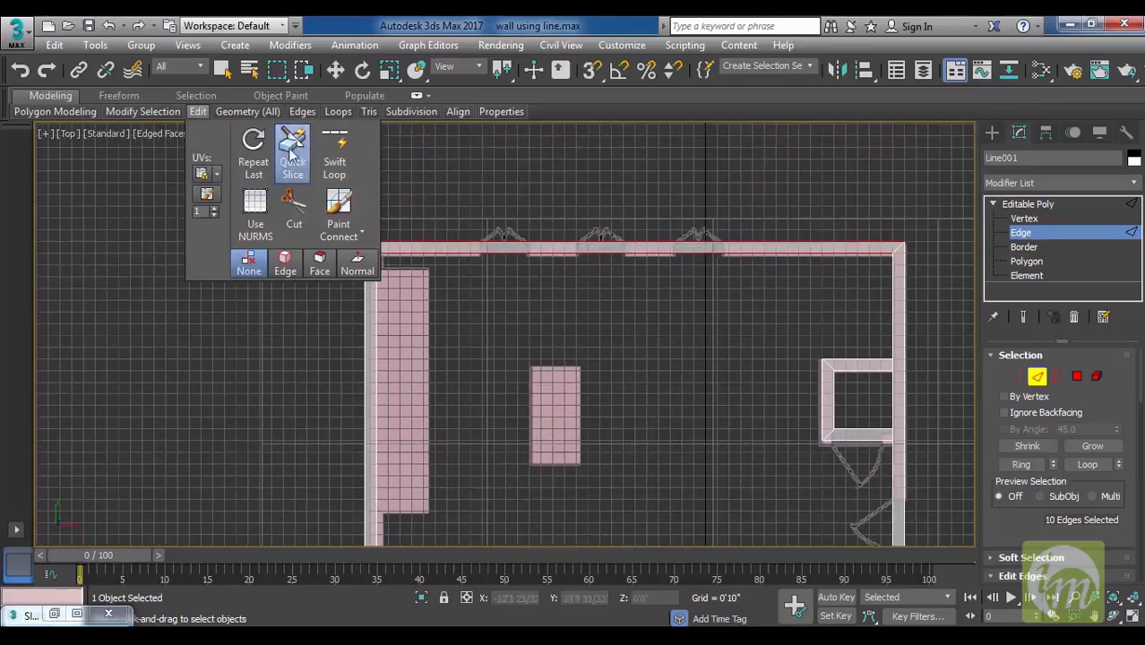
{"action": "middle_click_drag", "start_coordinate": [575, 222], "coordinate": [588, 252]}
{"action": "key", "text": "s"}
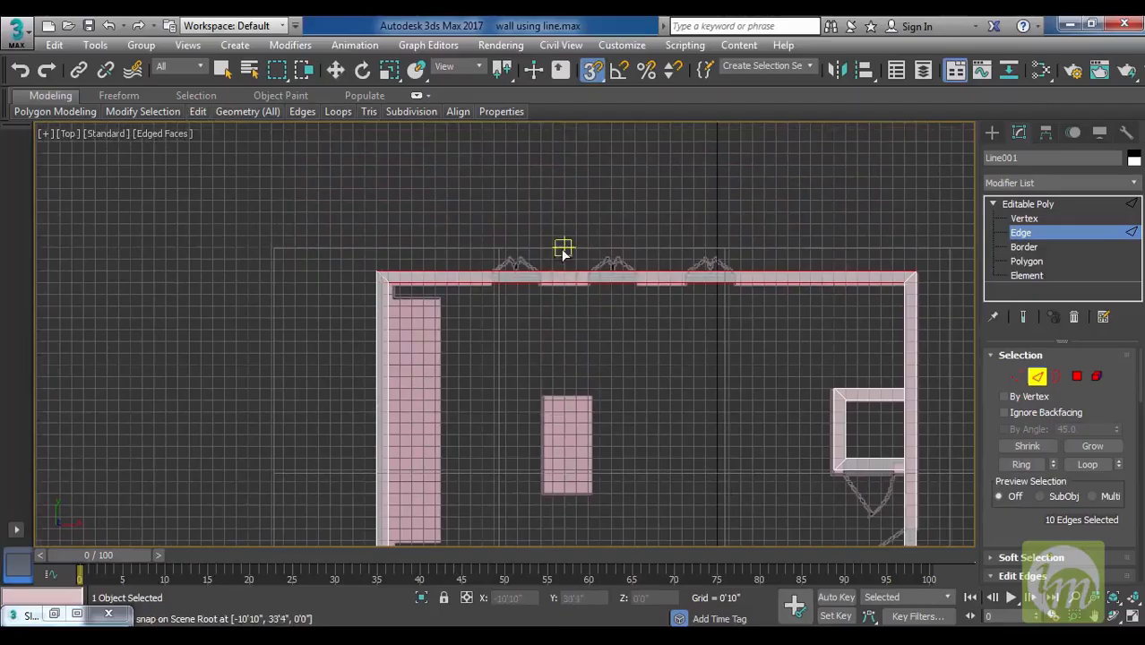
{"action": "left_click_drag", "start_coordinate": [563, 248], "coordinate": [566, 441]}
{"action": "middle_click_drag", "start_coordinate": [564, 443], "coordinate": [598, 190]}
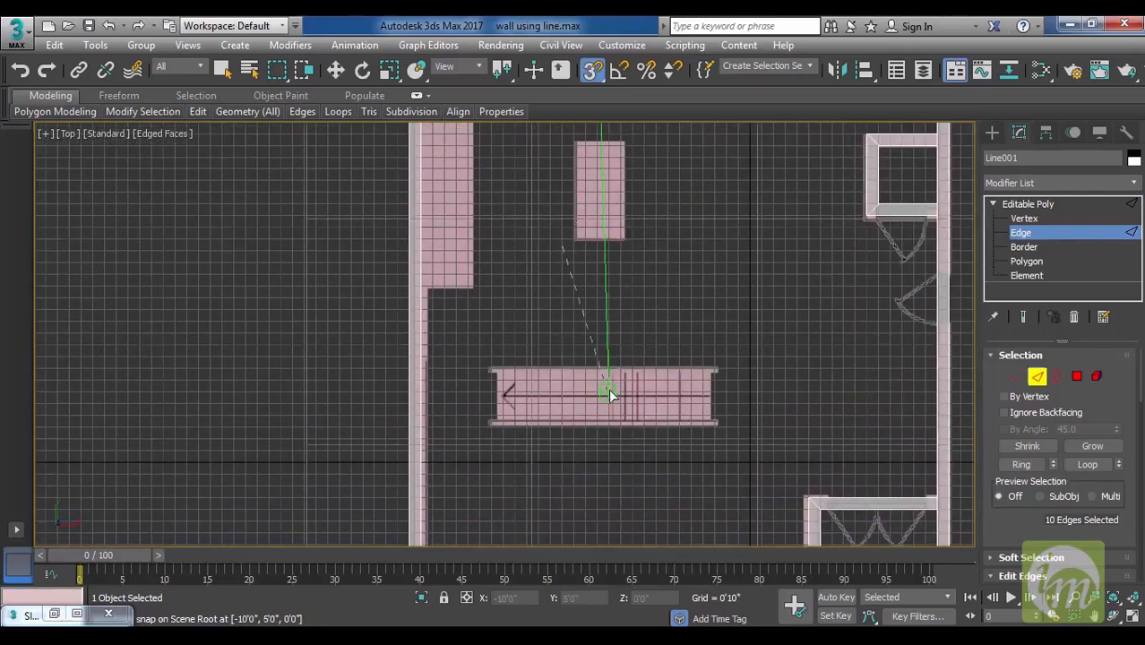
{"action": "middle_click_drag", "start_coordinate": [606, 391], "coordinate": [616, 238]}
{"action": "middle_click_drag", "start_coordinate": [623, 353], "coordinate": [624, 197]}
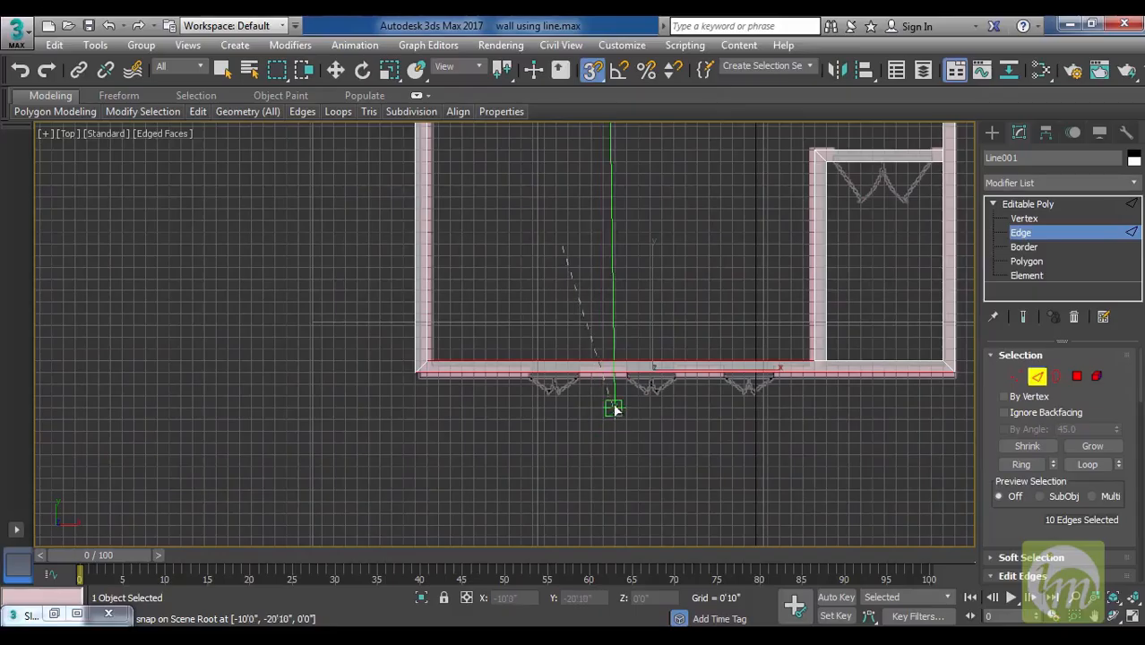
{"action": "left_click", "coordinate": [601, 421]}
{"action": "key", "text": "w"}
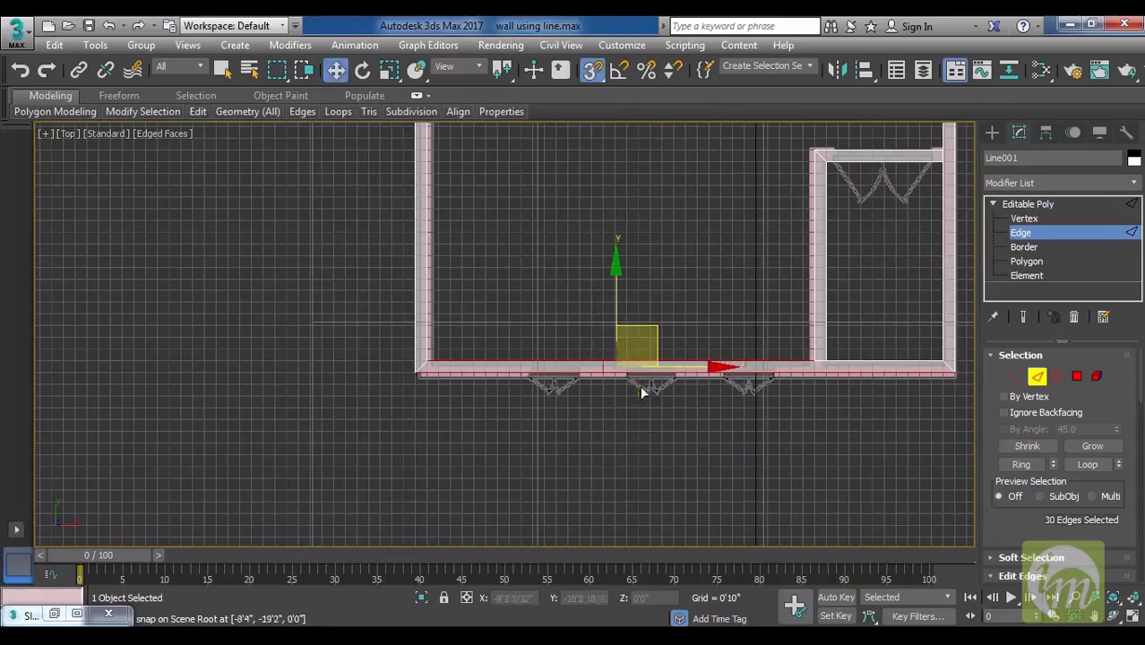
Return the walls to object level, turn snapping off, and inspect the slice in perspective.
{"action": "middle_click_drag", "start_coordinate": [753, 376], "coordinate": [663, 431]}
{"action": "middle_click_drag", "start_coordinate": [532, 255], "coordinate": [555, 531]}
{"action": "middle_click_drag", "start_coordinate": [544, 285], "coordinate": [545, 374]}
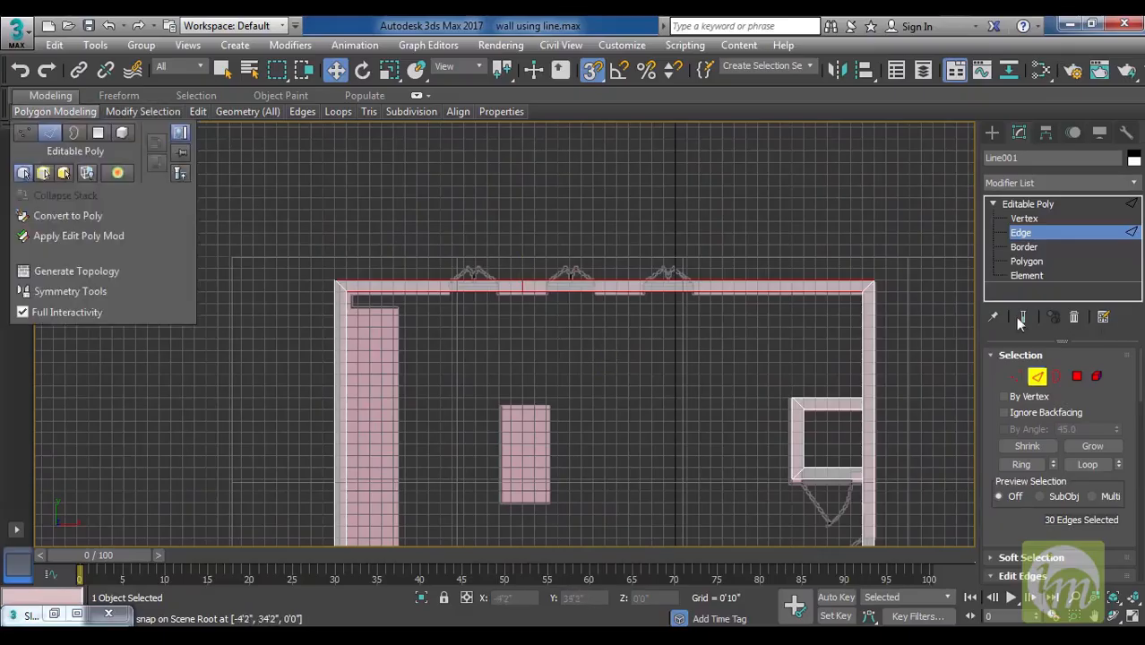
{"action": "left_click", "coordinate": [1052, 208]}
{"action": "middle_click_drag", "start_coordinate": [730, 328], "coordinate": [719, 276]}
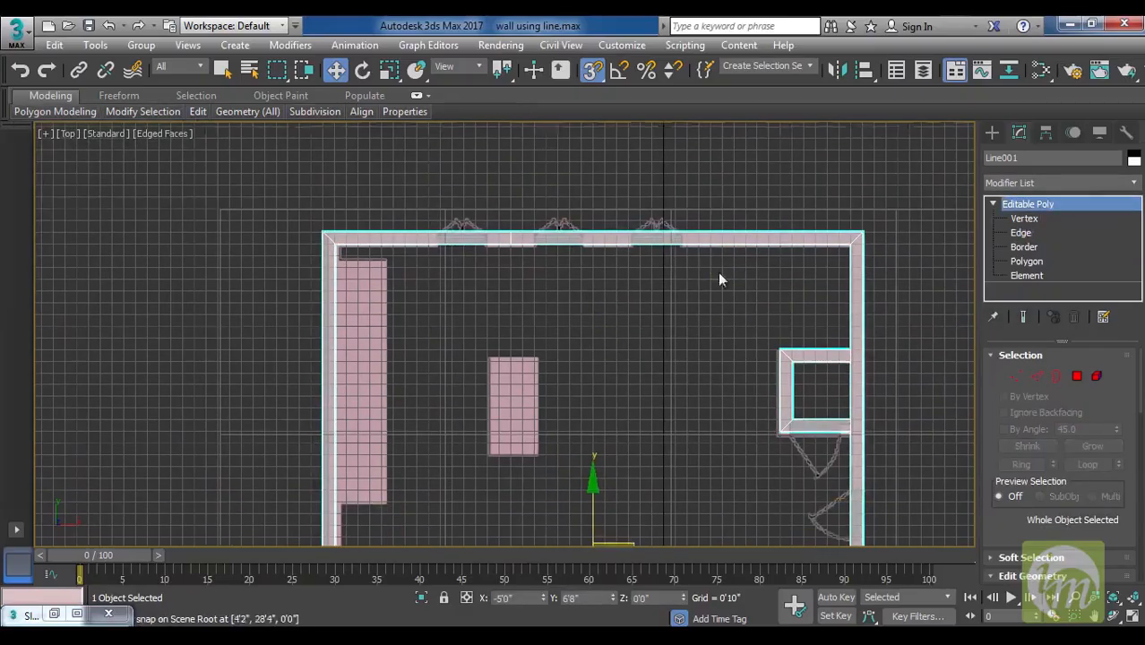
{"action": "key", "text": "s"}
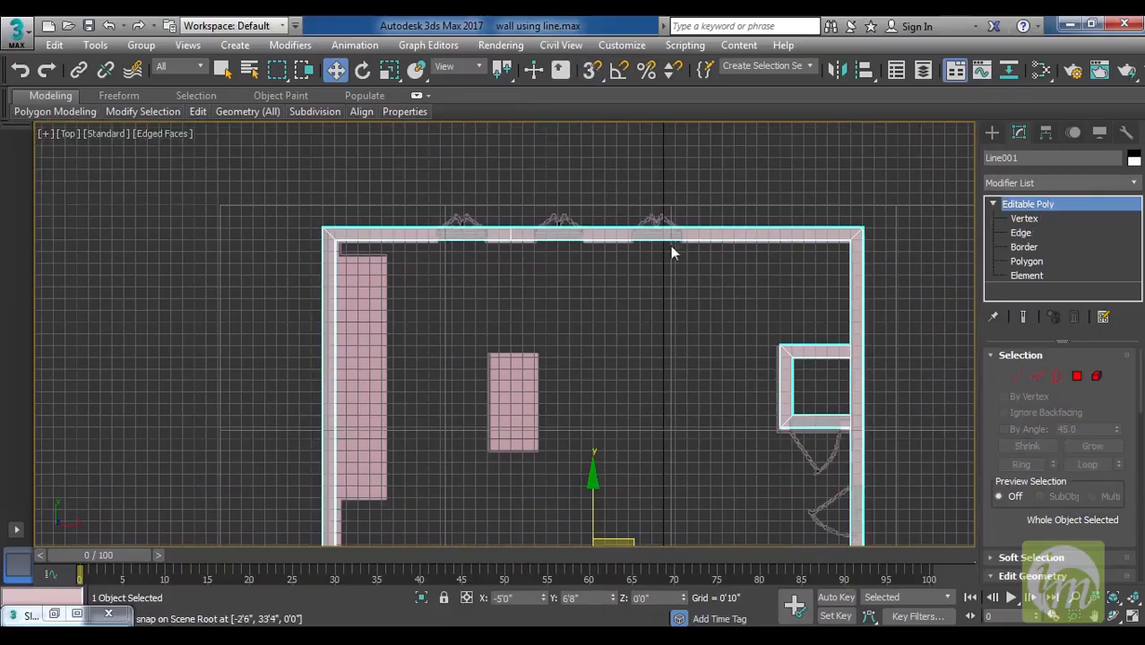
{"action": "key", "text": "p"}
{"action": "middle_click_drag", "start_coordinate": [684, 341], "coordinate": [671, 314], "text": "alt"}
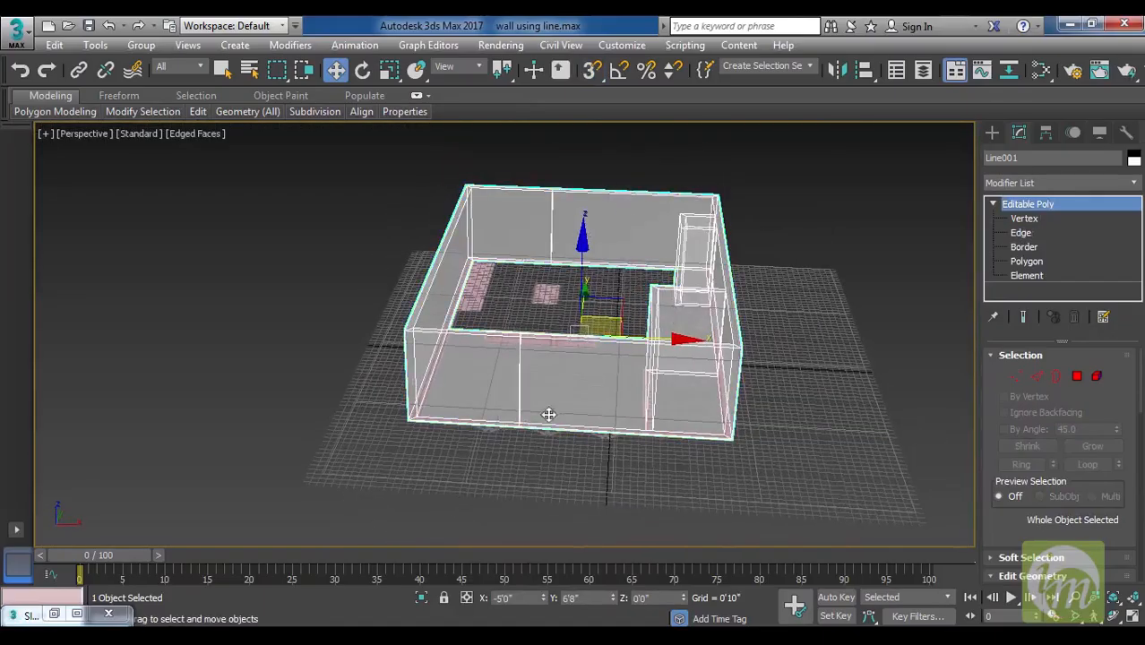
{"action": "middle_click_drag", "start_coordinate": [634, 371], "coordinate": [777, 346], "text": "alt"}
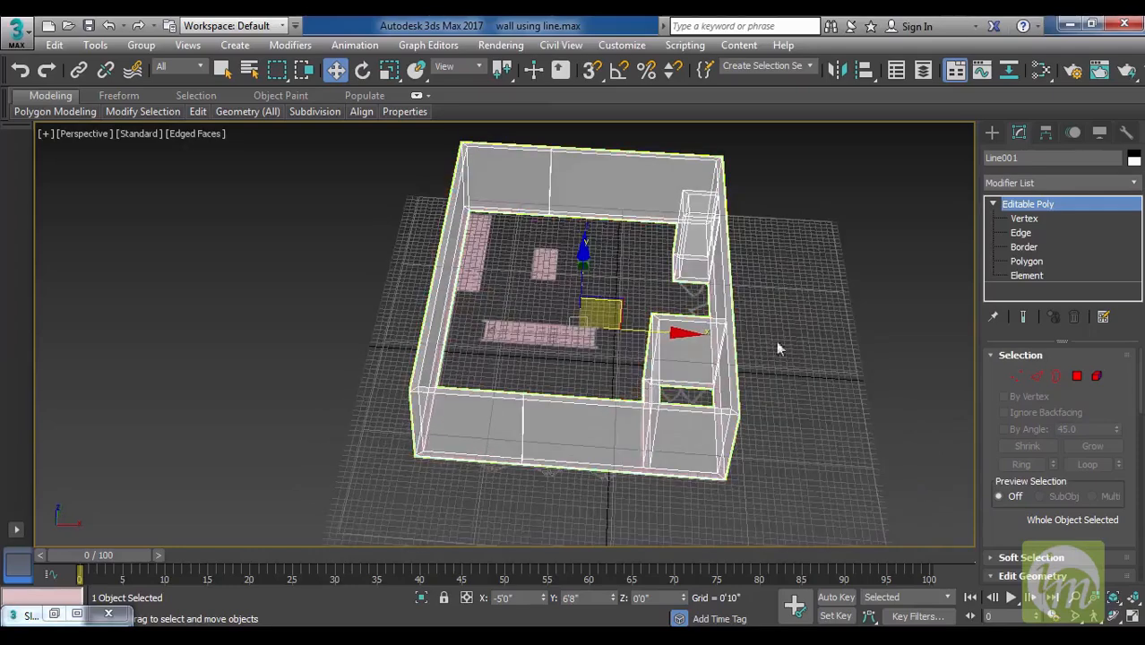
Select the lengthwise edges of both window walls between the slice and the side with the small rooms.
{"action": "left_click", "coordinate": [1038, 231]}
{"action": "left_click_drag", "start_coordinate": [606, 142], "coordinate": [605, 462]}
{"action": "middle_click_drag", "start_coordinate": [620, 443], "coordinate": [627, 273], "text": "alt"}
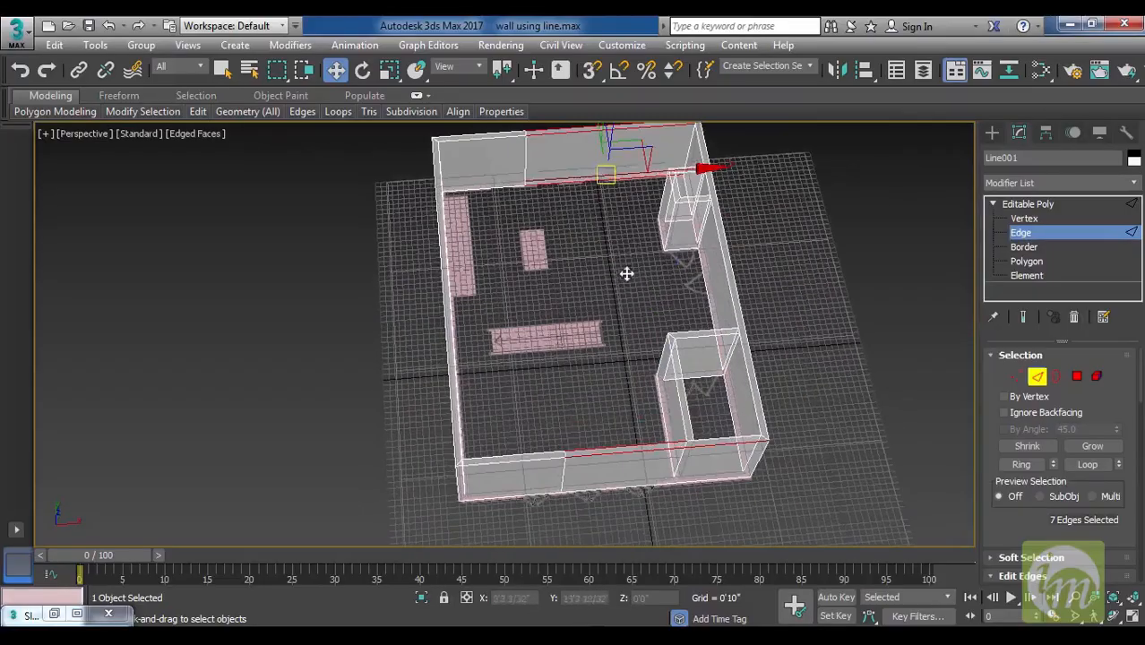
{"action": "middle_click_drag", "start_coordinate": [562, 183], "coordinate": [562, 192], "text": "alt"}
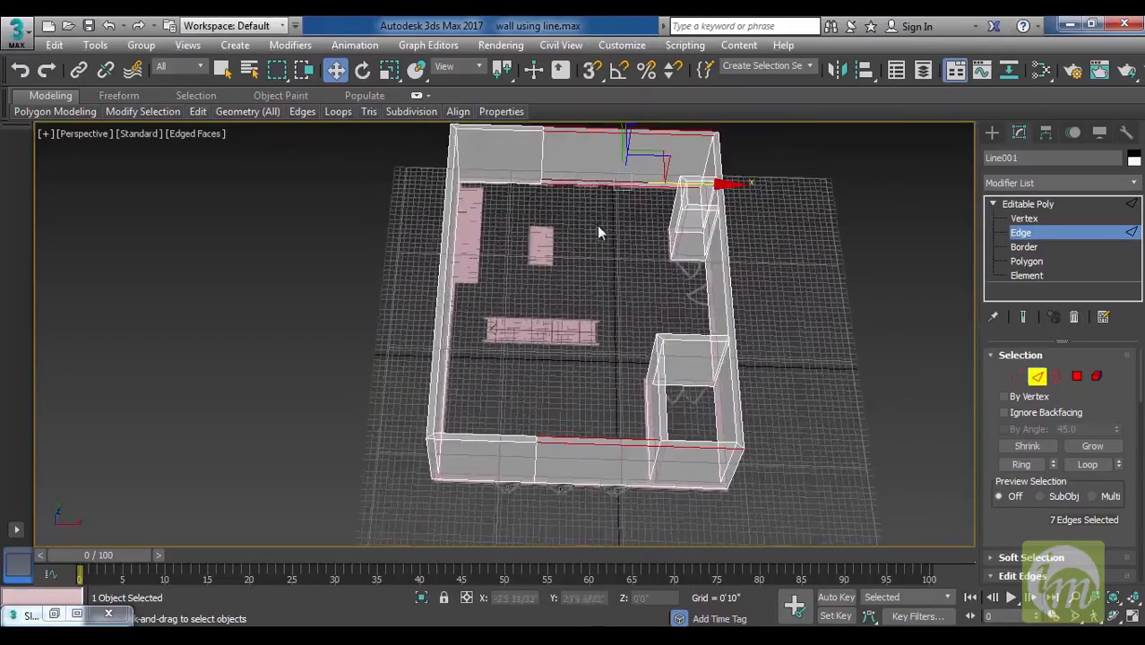
{"action": "middle_click_drag", "start_coordinate": [599, 231], "coordinate": [613, 265]}
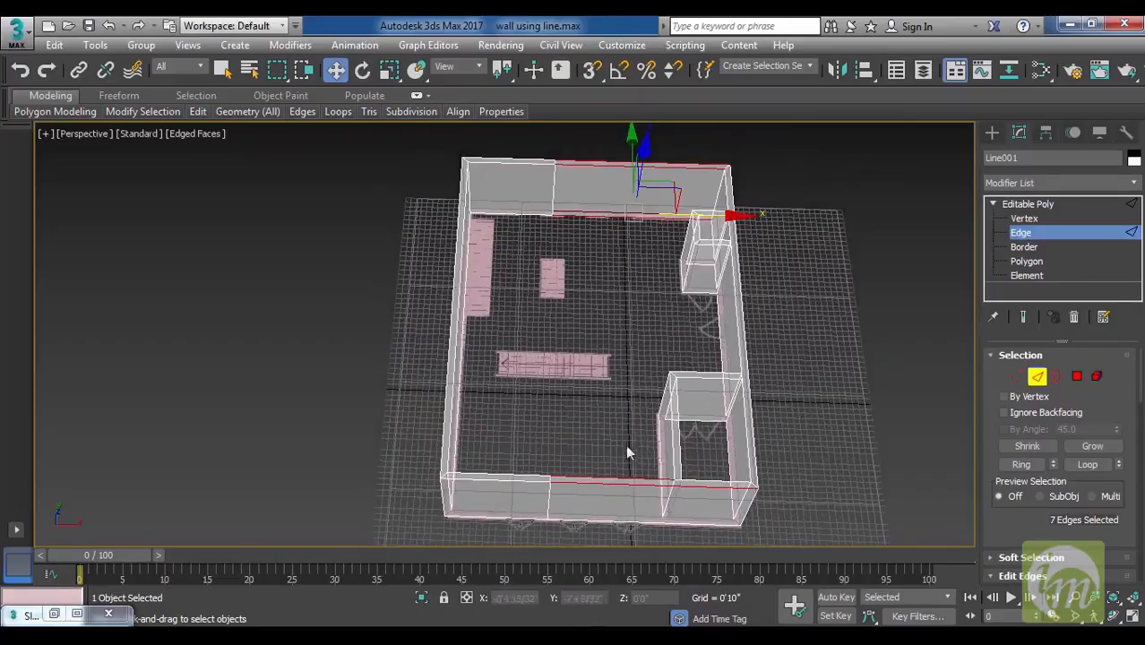
{"action": "scroll", "coordinate": [627, 430], "scroll_direction": "down", "scroll_amount": 5}
{"action": "left_click_drag", "start_coordinate": [586, 156], "coordinate": [606, 417]}
{"action": "middle_click_drag", "start_coordinate": [633, 403], "coordinate": [669, 414], "text": "alt"}
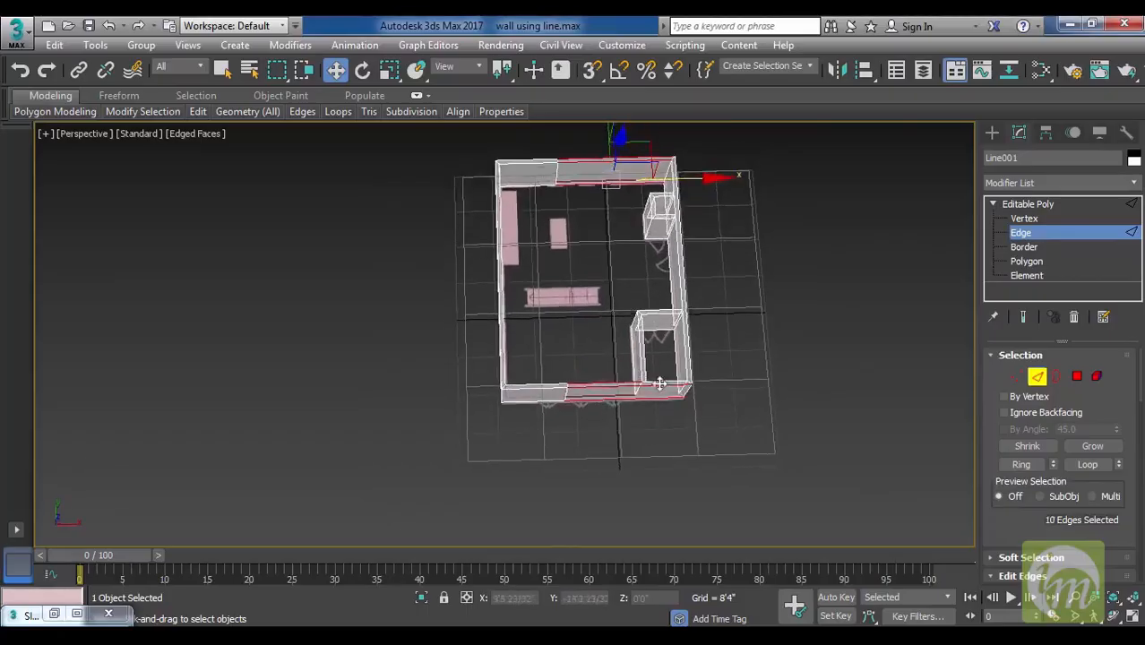
In the top view with snapping on, QuickSlice the selected wall edges between the middle and last windows.
{"action": "key", "text": "t"}
{"action": "middle_click_drag", "start_coordinate": [666, 367], "coordinate": [595, 260]}
{"action": "scroll", "coordinate": [595, 258], "scroll_direction": "down", "scroll_amount": 3}
{"action": "middle_click_drag", "start_coordinate": [642, 337], "coordinate": [651, 300]}
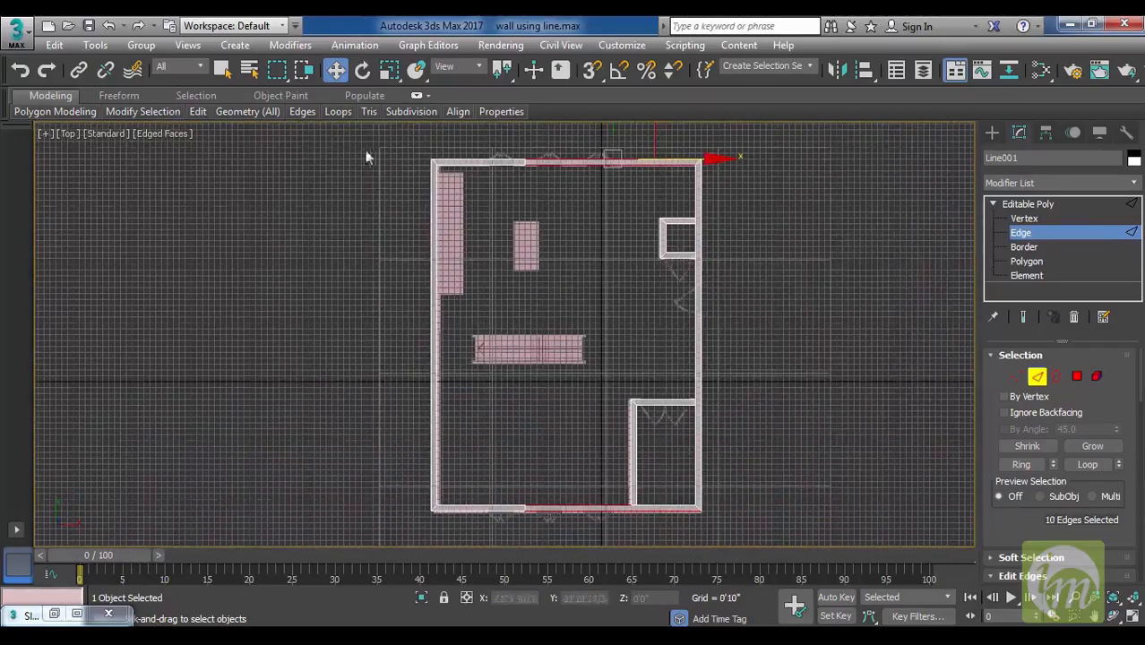
{"action": "mouse_move", "coordinate": [199, 112]}
{"action": "left_click", "coordinate": [293, 151]}
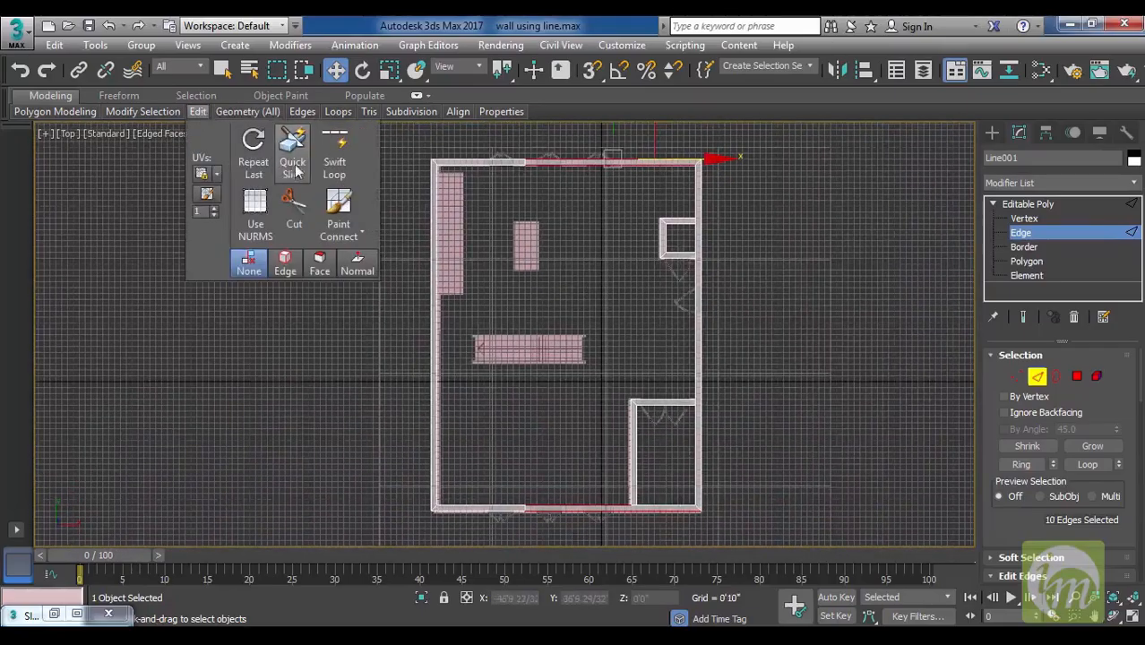
{"action": "middle_click_drag", "start_coordinate": [598, 198], "coordinate": [622, 302]}
{"action": "scroll", "coordinate": [630, 294], "scroll_direction": "up", "scroll_amount": 2}
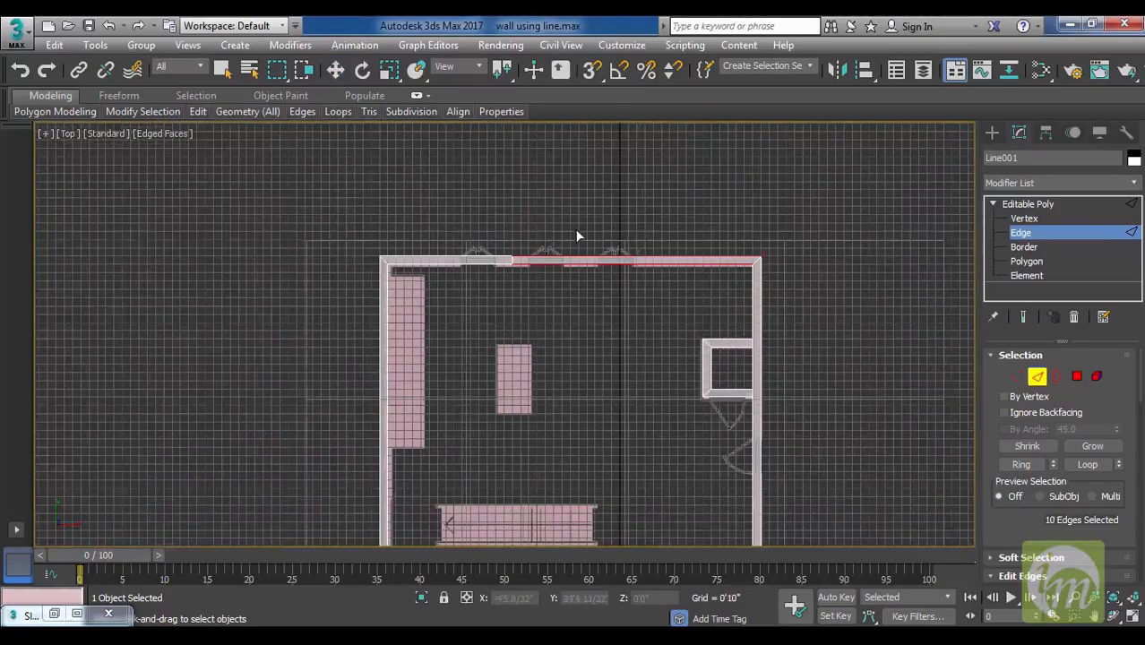
{"action": "key", "text": "s"}
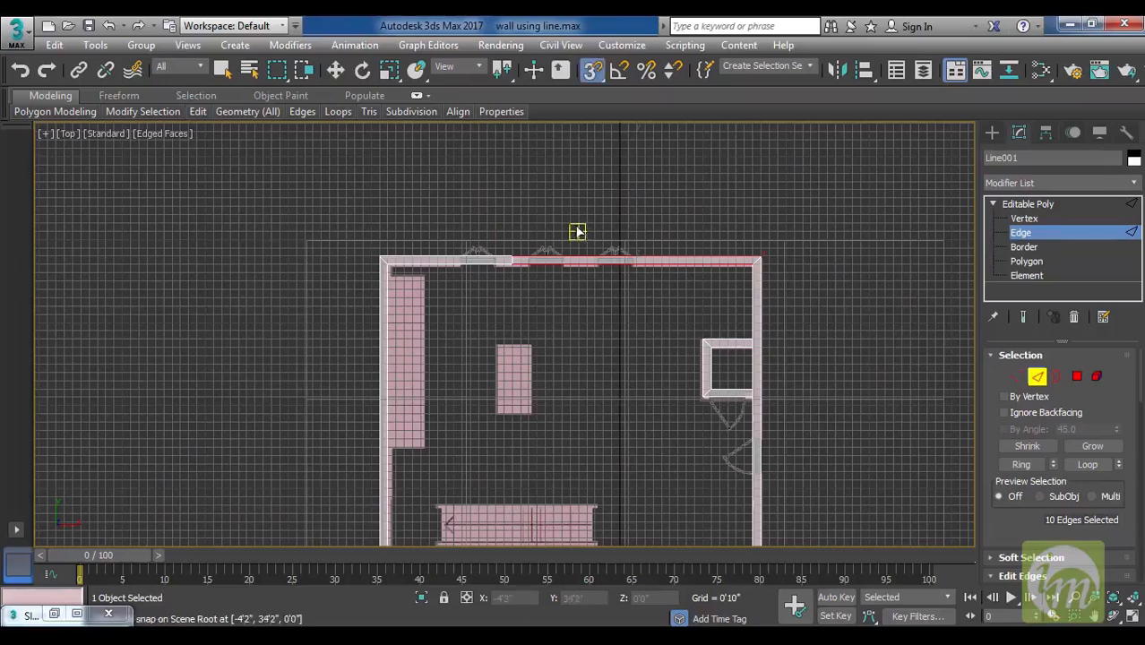
{"action": "left_click", "coordinate": [577, 224]}
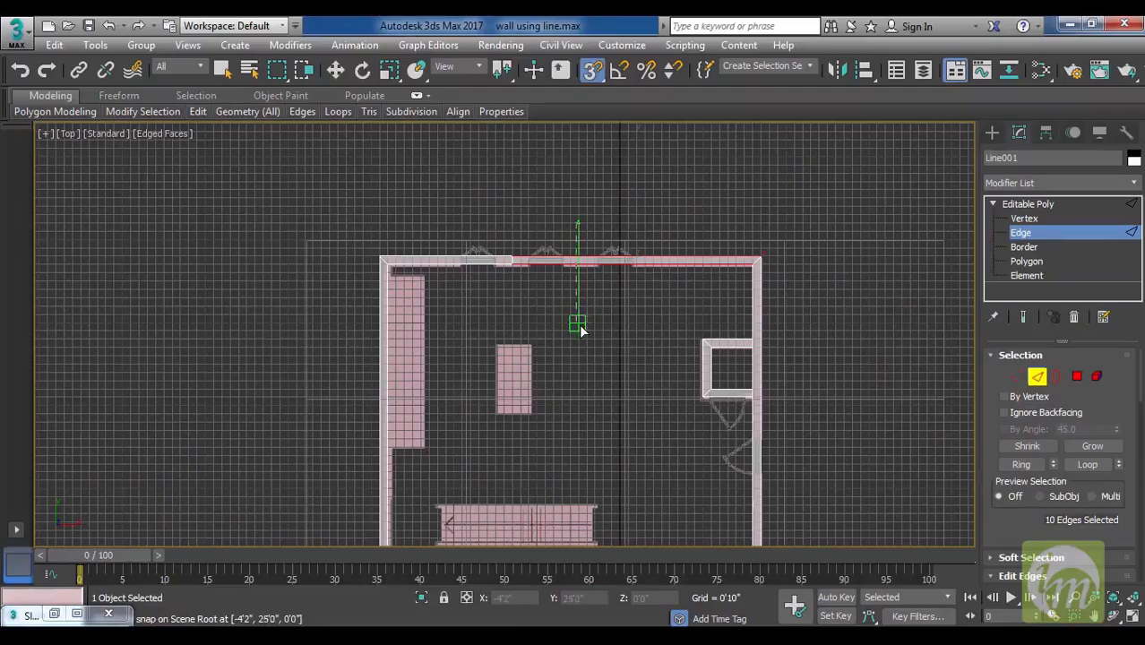
{"action": "left_click", "coordinate": [581, 332]}
Leave edge editing for object level and check both slices on the walls in perspective.
{"action": "middle_click_drag", "start_coordinate": [631, 361], "coordinate": [666, 184]}
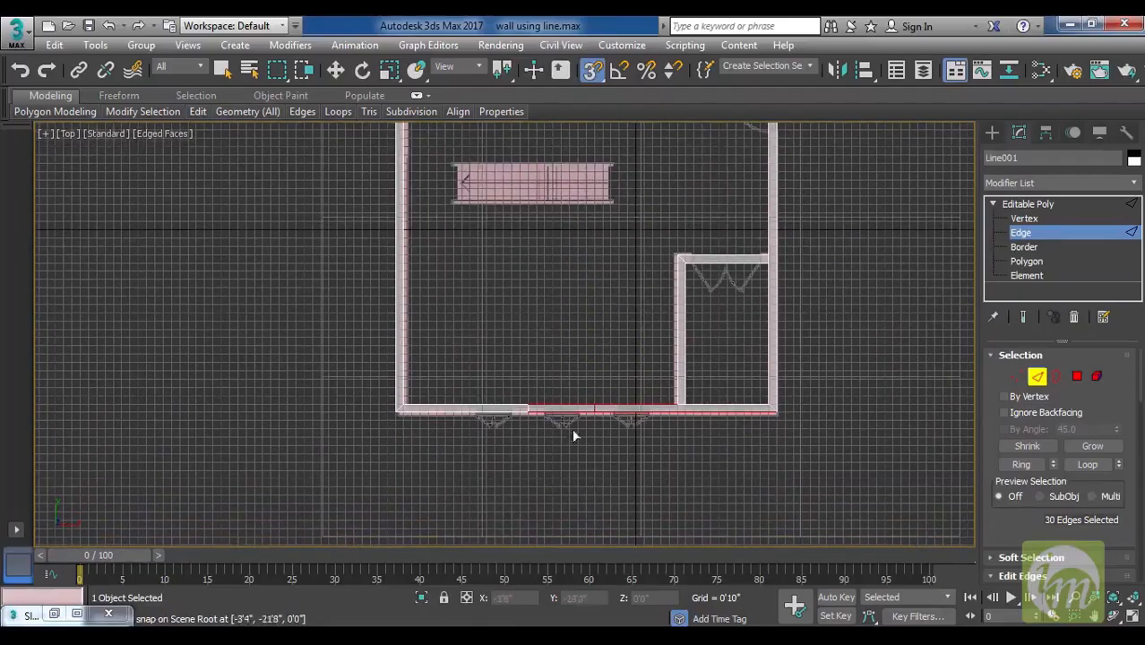
{"action": "middle_click_drag", "start_coordinate": [612, 372], "coordinate": [409, 273]}
{"action": "key", "text": "p"}
{"action": "left_click", "coordinate": [1044, 206]}
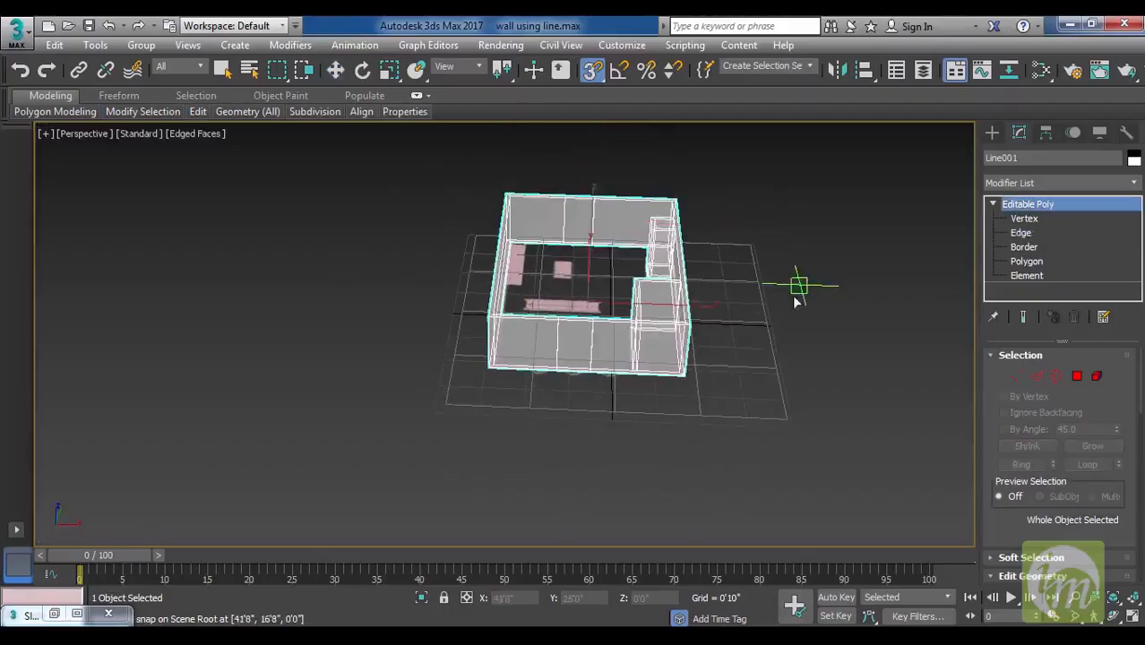
{"action": "middle_click_drag", "start_coordinate": [833, 355], "coordinate": [789, 394], "text": "alt"}
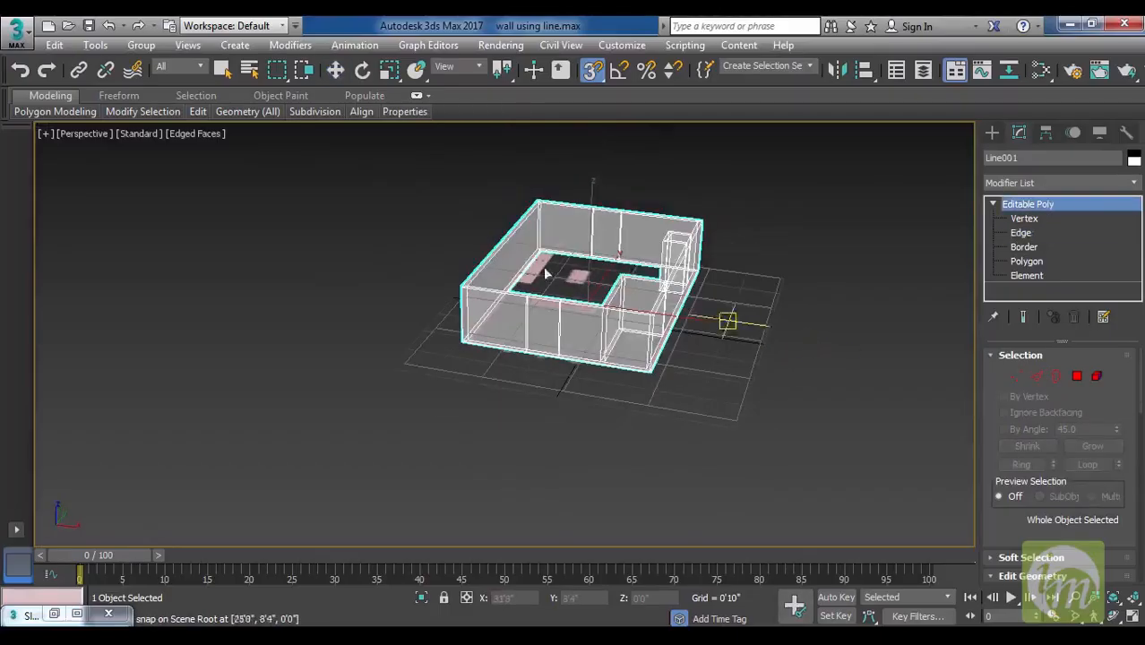
{"action": "left_click", "coordinate": [1040, 219]}
{"action": "left_click", "coordinate": [1059, 205]}
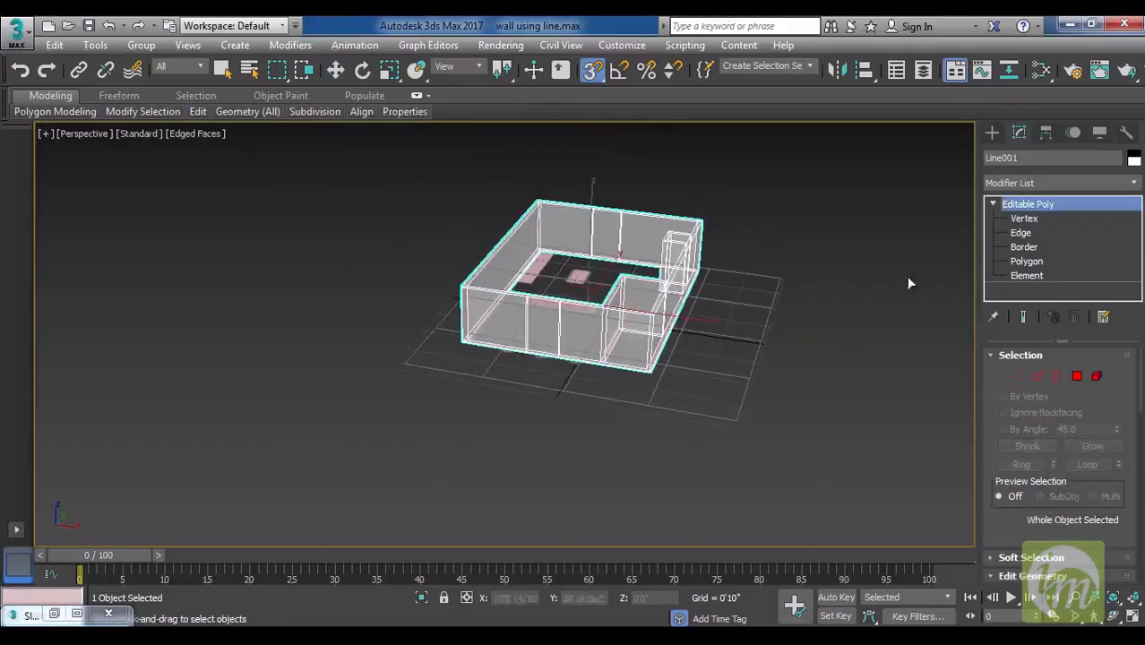
Turn snapping off, deselect the walls, and inspect the outer wall between the small rooms in perspective.
{"action": "key", "text": "s"}
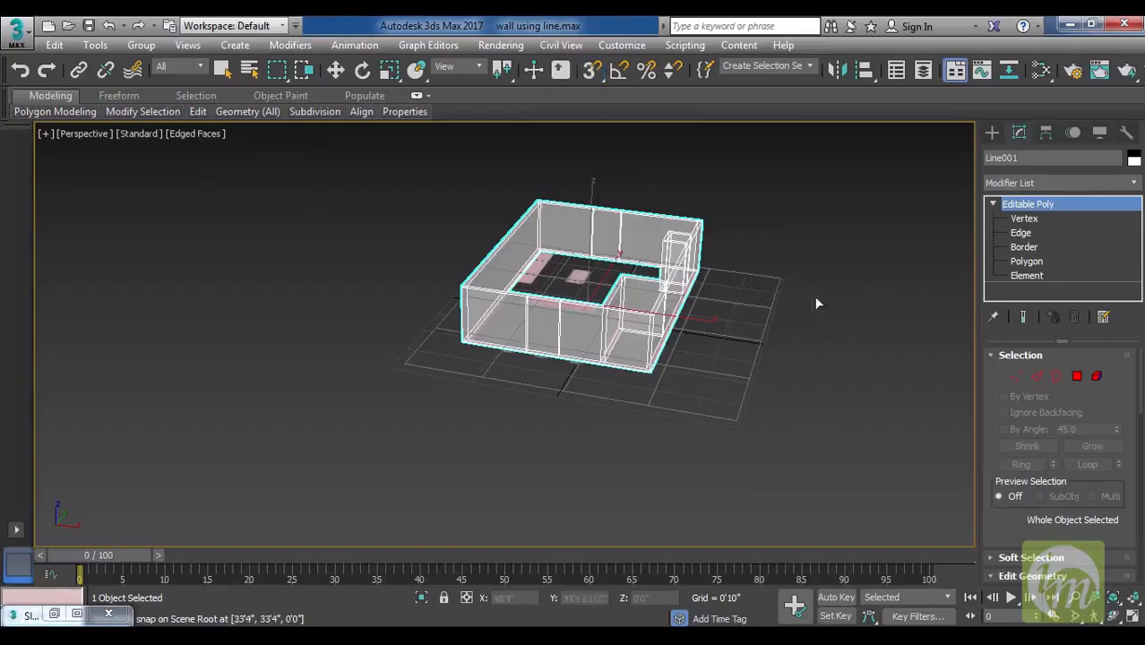
{"action": "middle_click_drag", "start_coordinate": [819, 302], "coordinate": [788, 305], "text": "alt"}
{"action": "middle_click_drag", "start_coordinate": [732, 348], "coordinate": [811, 309], "text": "alt"}
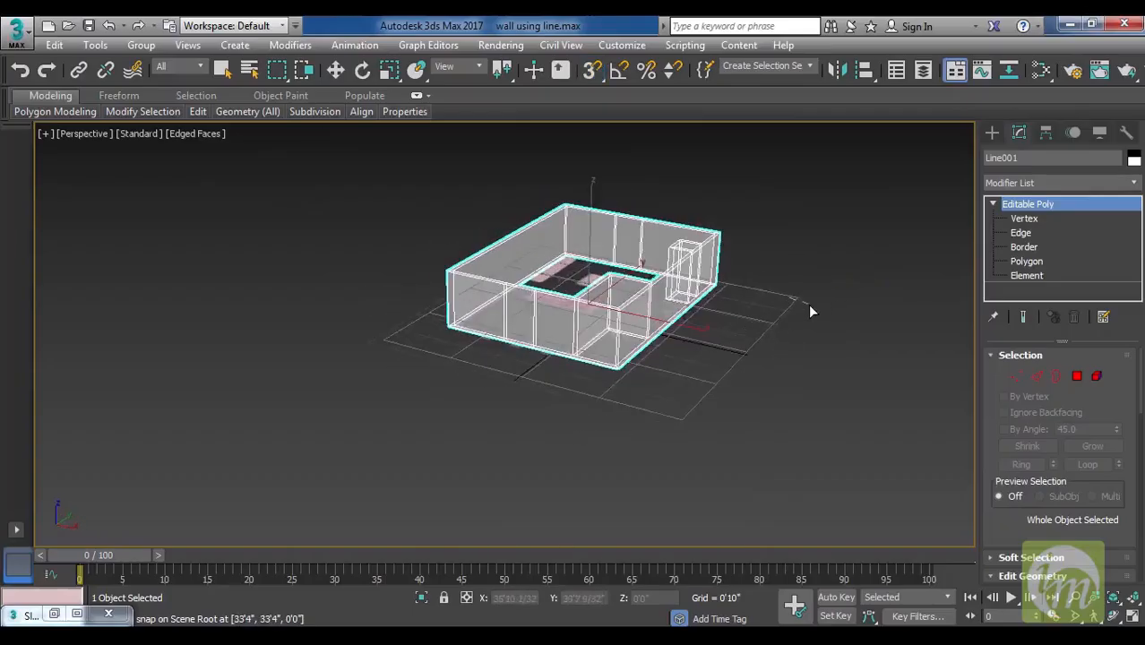
{"action": "left_click", "coordinate": [199, 112]}
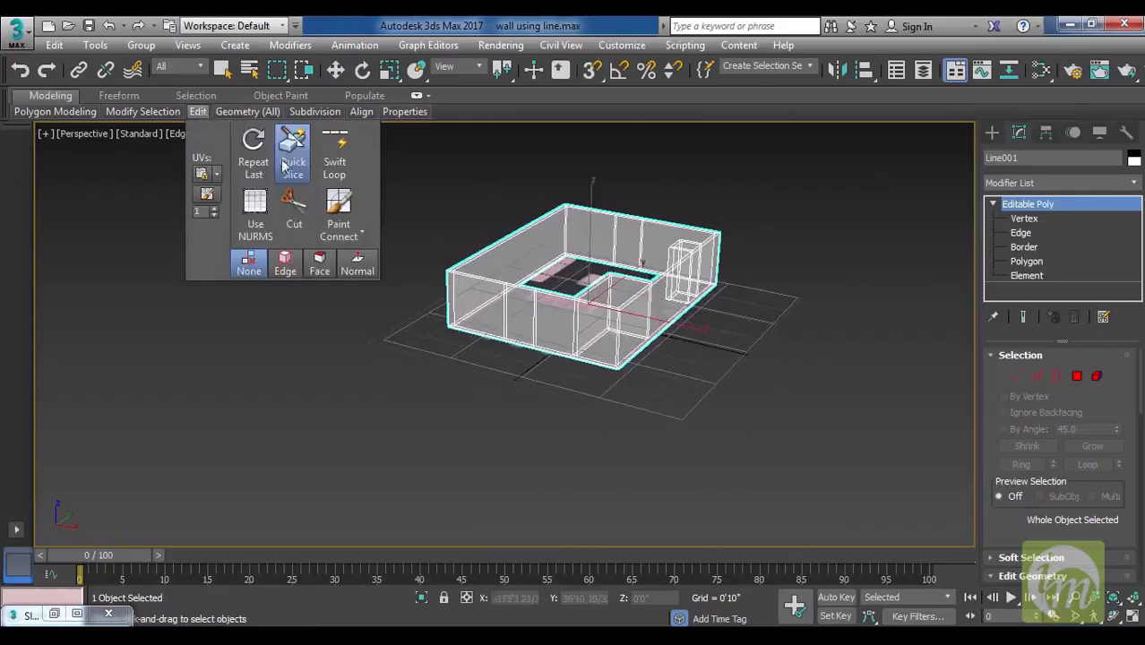
{"action": "key", "text": "w"}
{"action": "left_click", "coordinate": [823, 251]}
{"action": "middle_click_drag", "start_coordinate": [823, 251], "coordinate": [665, 334], "text": "alt"}
{"action": "scroll", "coordinate": [708, 325], "scroll_direction": "up", "scroll_amount": 3}
{"action": "scroll", "coordinate": [667, 336], "scroll_direction": "up", "scroll_amount": 4}
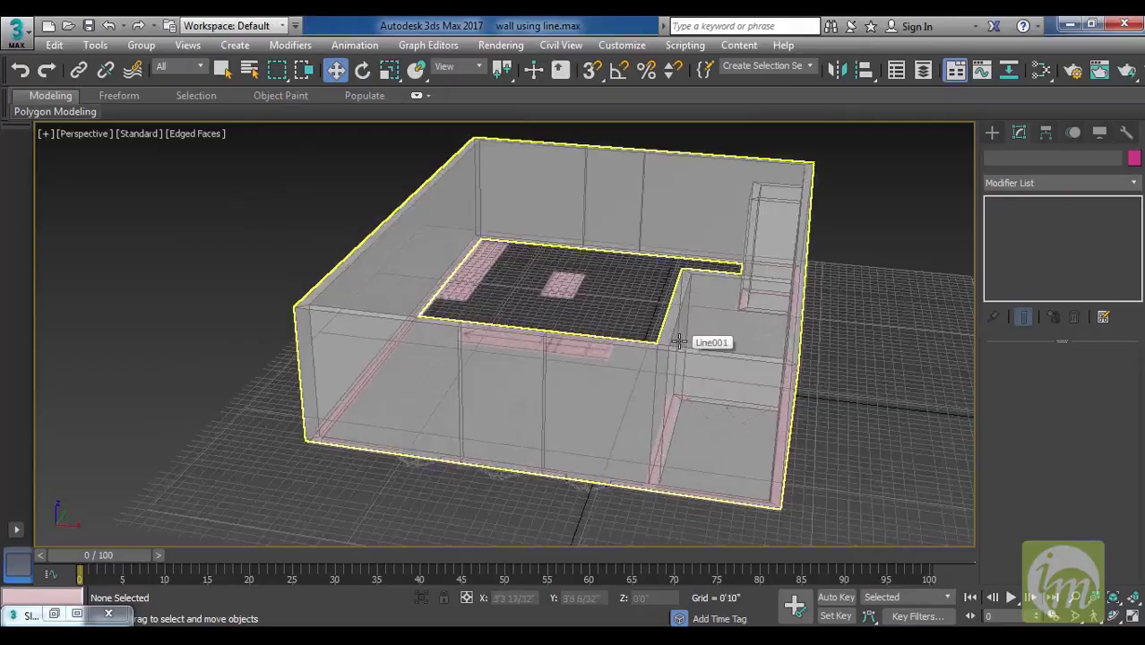
{"action": "middle_click_drag", "start_coordinate": [679, 341], "coordinate": [704, 401], "text": "alt"}
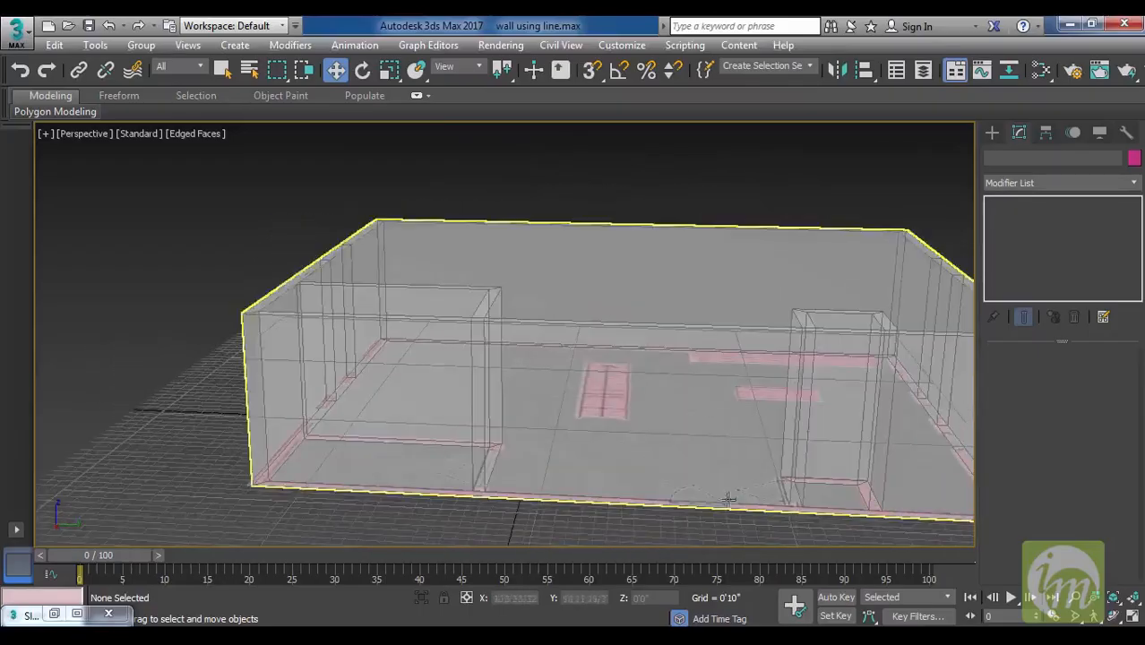
{"action": "middle_click_drag", "start_coordinate": [672, 440], "coordinate": [753, 454], "text": "alt"}
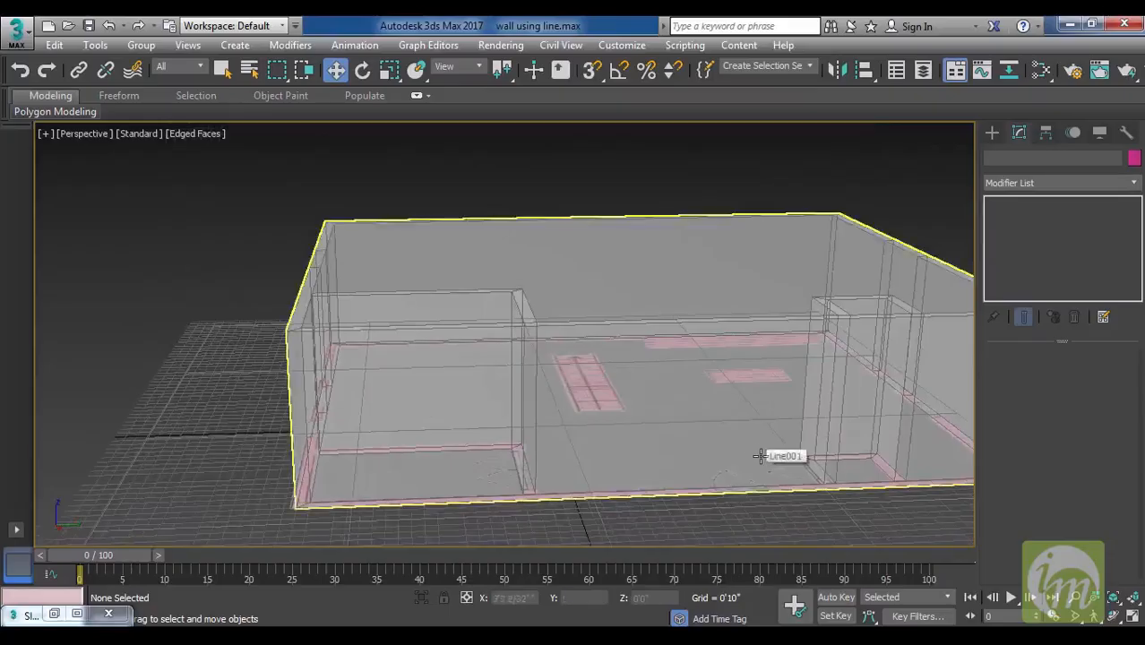
In the top view with snapping on, draw a 3'4" by 2'6" Box base across the door opening in the outer wall between the small rooms.
{"action": "left_click", "coordinate": [993, 133]}
{"action": "left_click", "coordinate": [993, 158]}
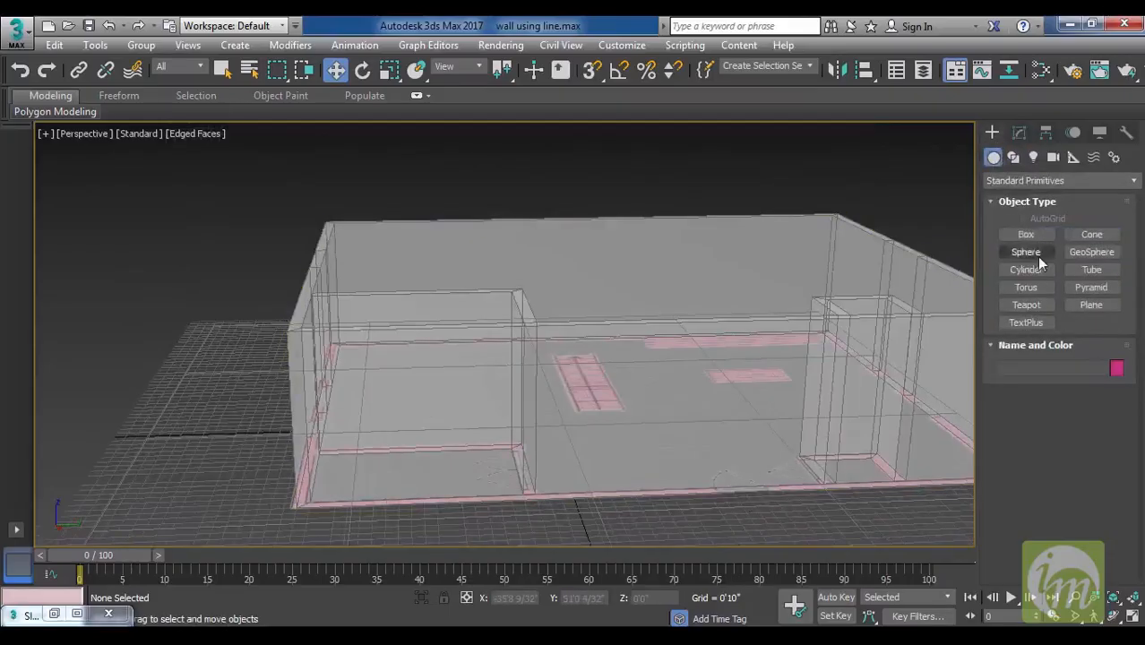
{"action": "left_click", "coordinate": [1031, 234]}
{"action": "middle_click_drag", "start_coordinate": [740, 326], "coordinate": [734, 322]}
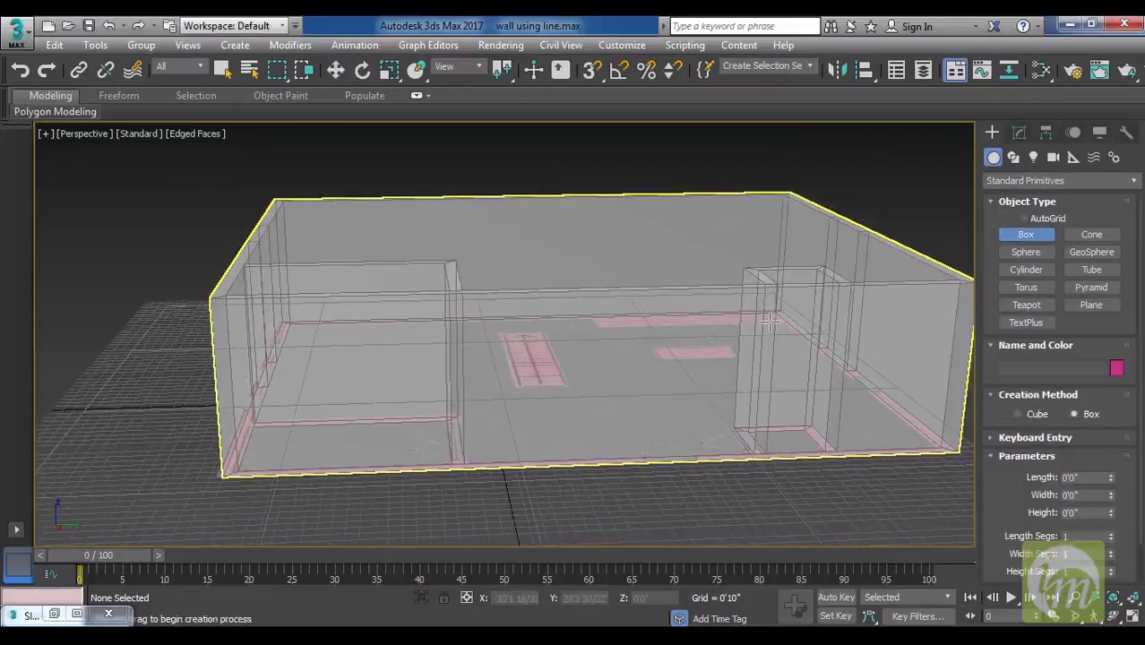
{"action": "key", "text": "t"}
{"action": "middle_click_drag", "start_coordinate": [735, 376], "coordinate": [762, 353]}
{"action": "scroll", "coordinate": [773, 325], "scroll_direction": "up", "scroll_amount": 4}
{"action": "middle_click_drag", "start_coordinate": [798, 261], "coordinate": [785, 391]}
{"action": "scroll", "coordinate": [781, 384], "scroll_direction": "up", "scroll_amount": 2}
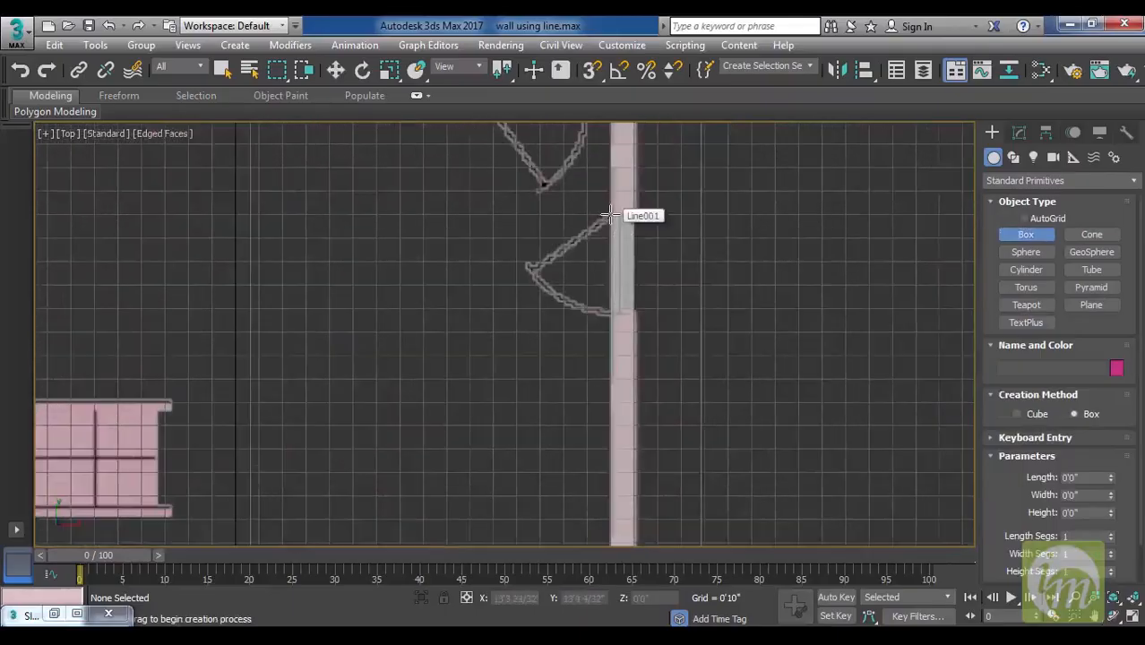
{"action": "left_click_drag", "start_coordinate": [606, 213], "coordinate": [645, 310]}
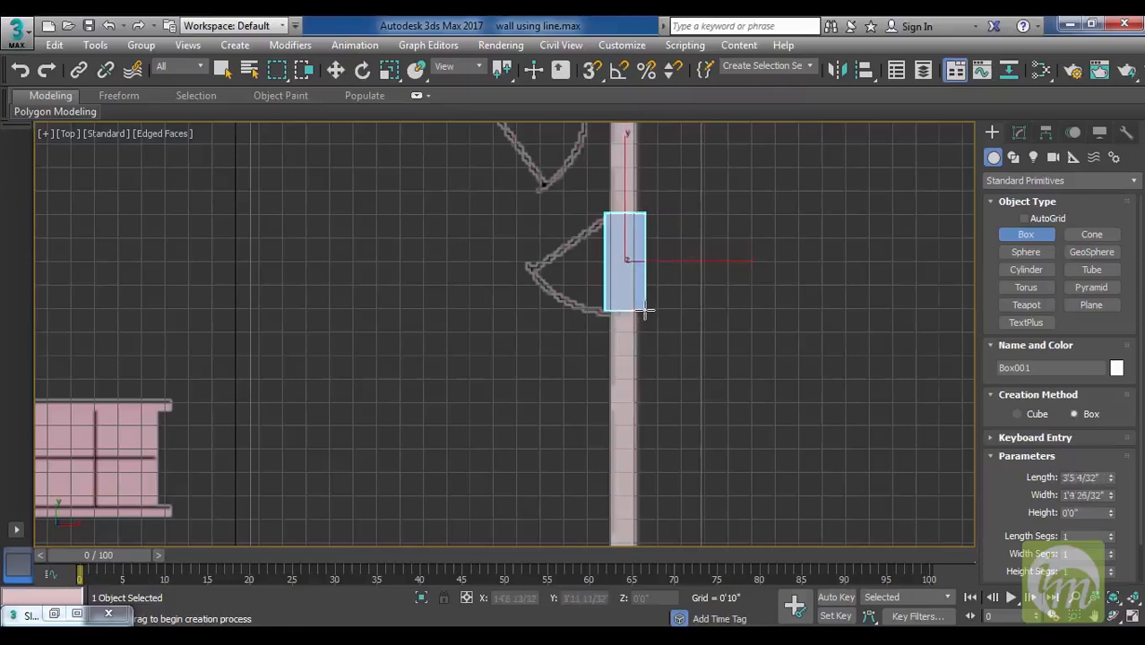
{"action": "right_click", "coordinate": [645, 310]}
{"action": "key", "text": "s"}
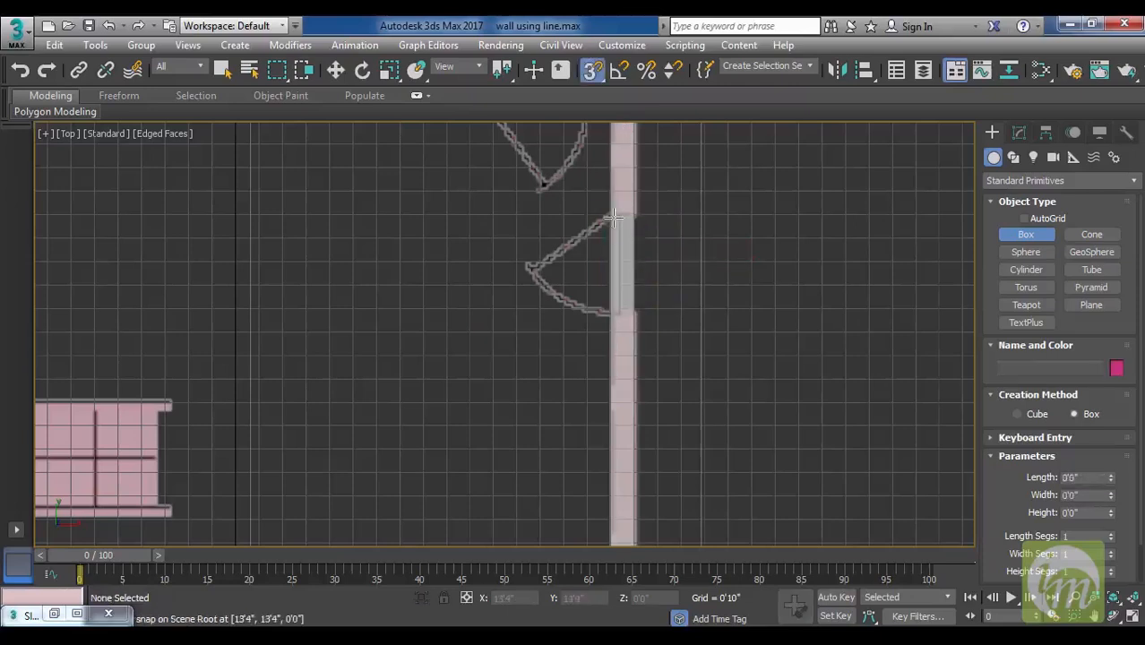
{"action": "left_click_drag", "start_coordinate": [587, 214], "coordinate": [657, 298]}
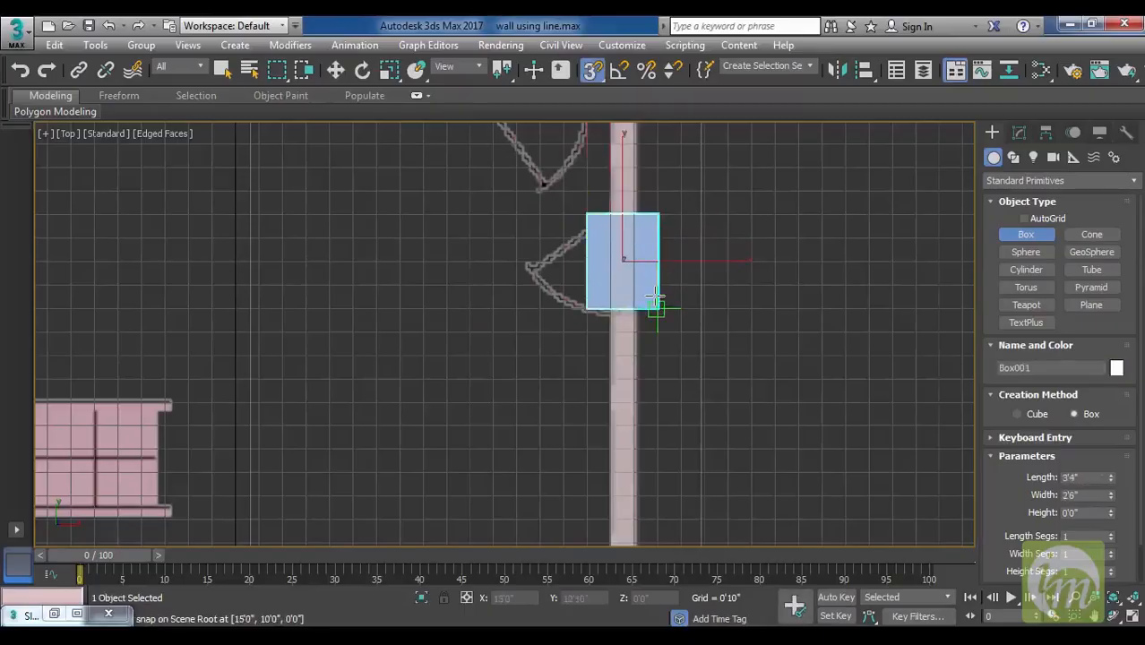
Raise the door box to a height of 5'10" in the left view and finish creating it.
{"action": "key", "text": "l"}
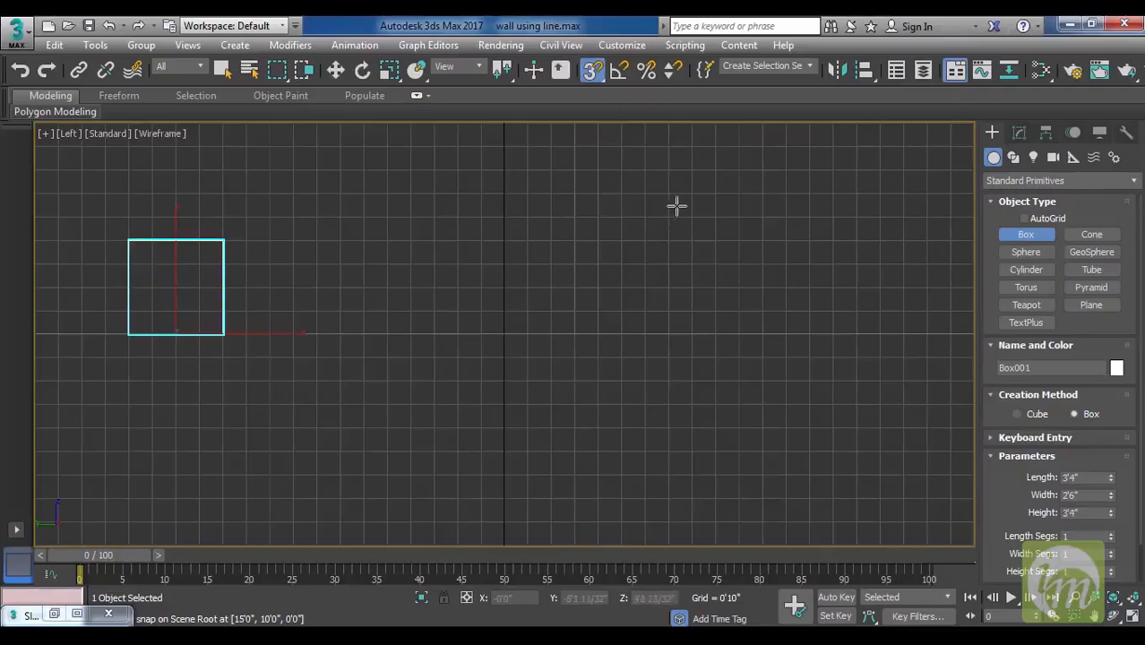
{"action": "left_click", "coordinate": [714, 139]}
{"action": "key", "text": "w"}
{"action": "middle_click_drag", "start_coordinate": [691, 212], "coordinate": [801, 357]}
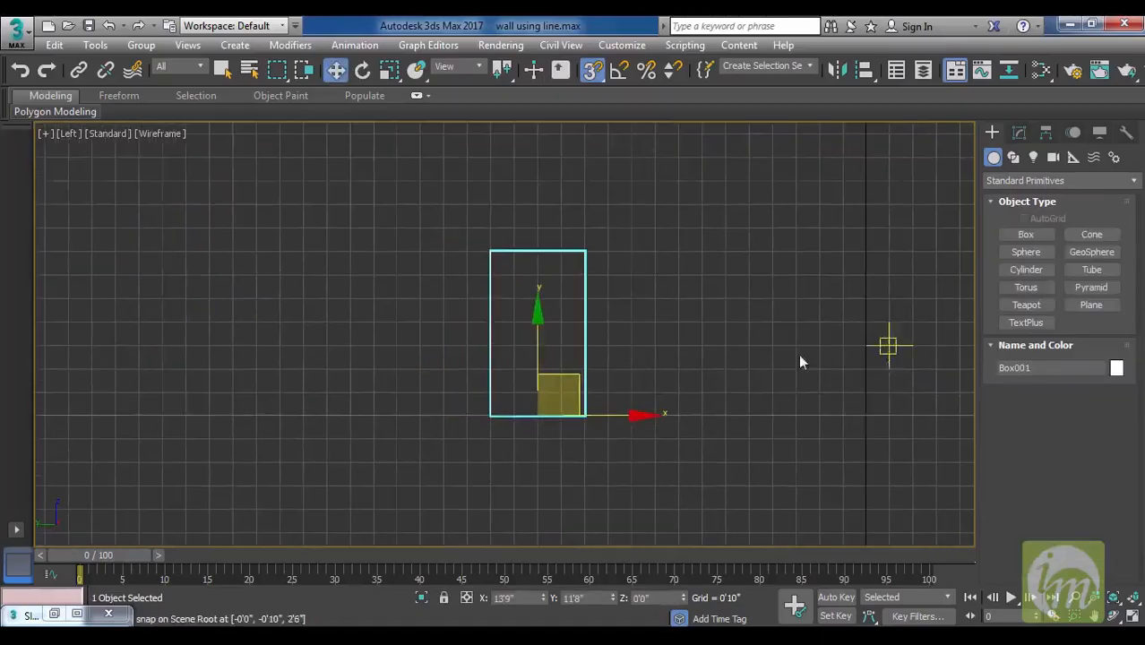
Show the door box's parameters and examine its height against the surrounding walls in perspective.
{"action": "left_click", "coordinate": [1020, 132]}
{"action": "middle_click_drag", "start_coordinate": [749, 320], "coordinate": [760, 278]}
{"action": "key", "text": "p"}
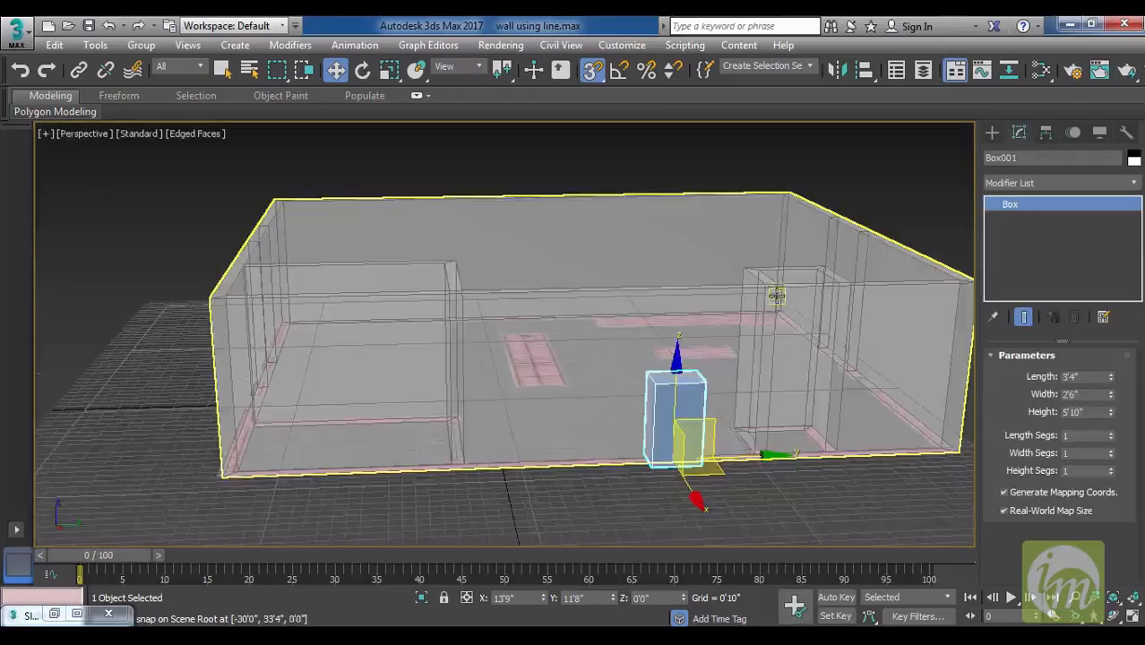
{"action": "middle_click_drag", "start_coordinate": [805, 330], "coordinate": [750, 391], "text": "alt"}
{"action": "scroll", "coordinate": [750, 410], "scroll_direction": "up", "scroll_amount": 5}
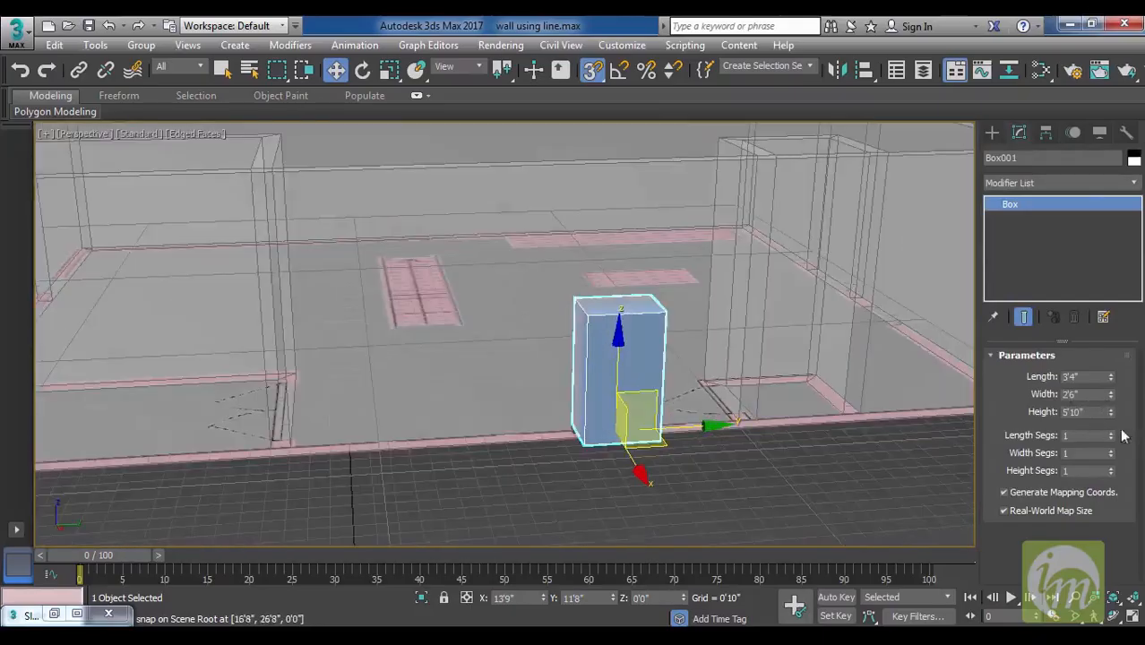
{"action": "left_click", "coordinate": [1100, 413]}
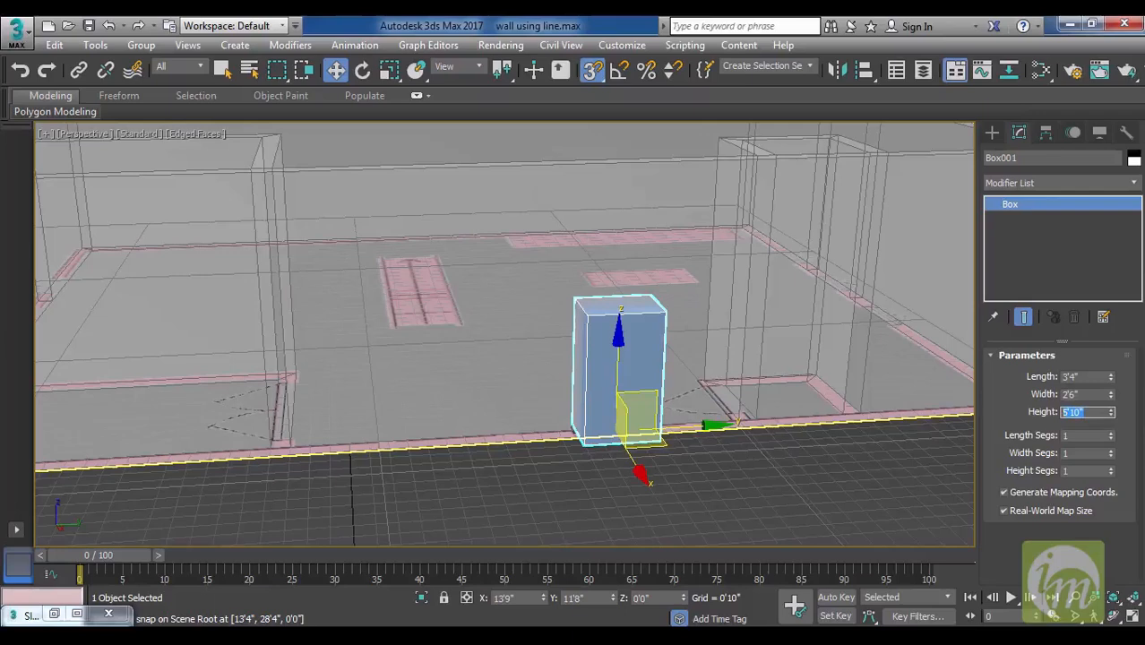
{"action": "middle_click_drag", "start_coordinate": [720, 313], "coordinate": [753, 305]}
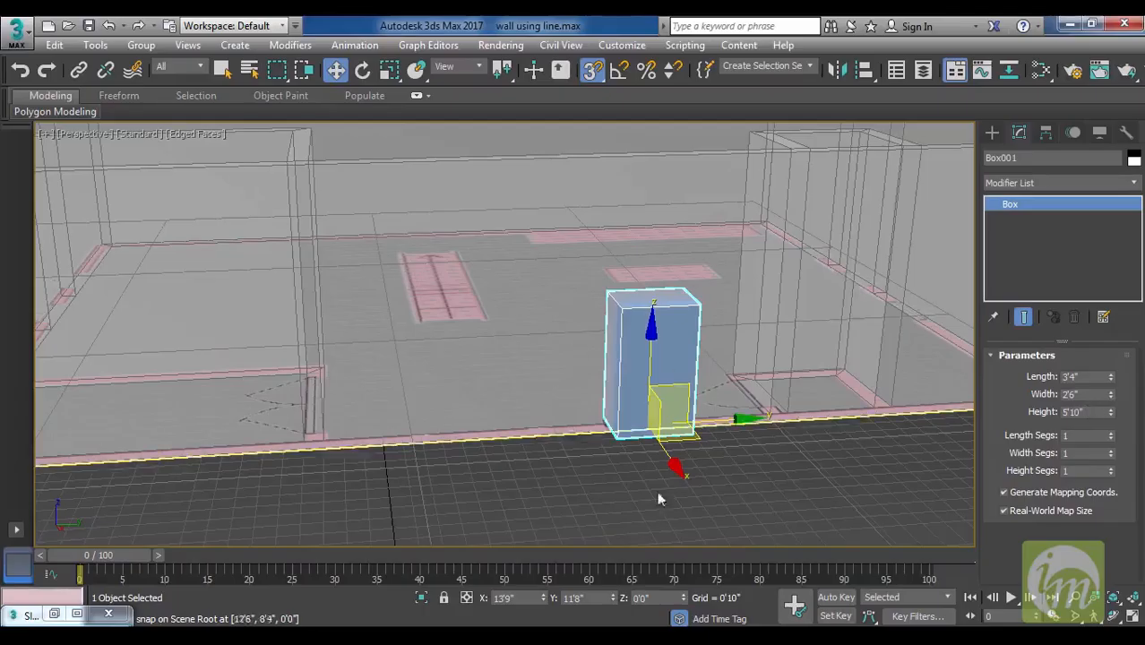
Set the home grid spacing to 1'0" in the Grid and Snap Settings.
{"action": "right_click", "coordinate": [591, 74]}
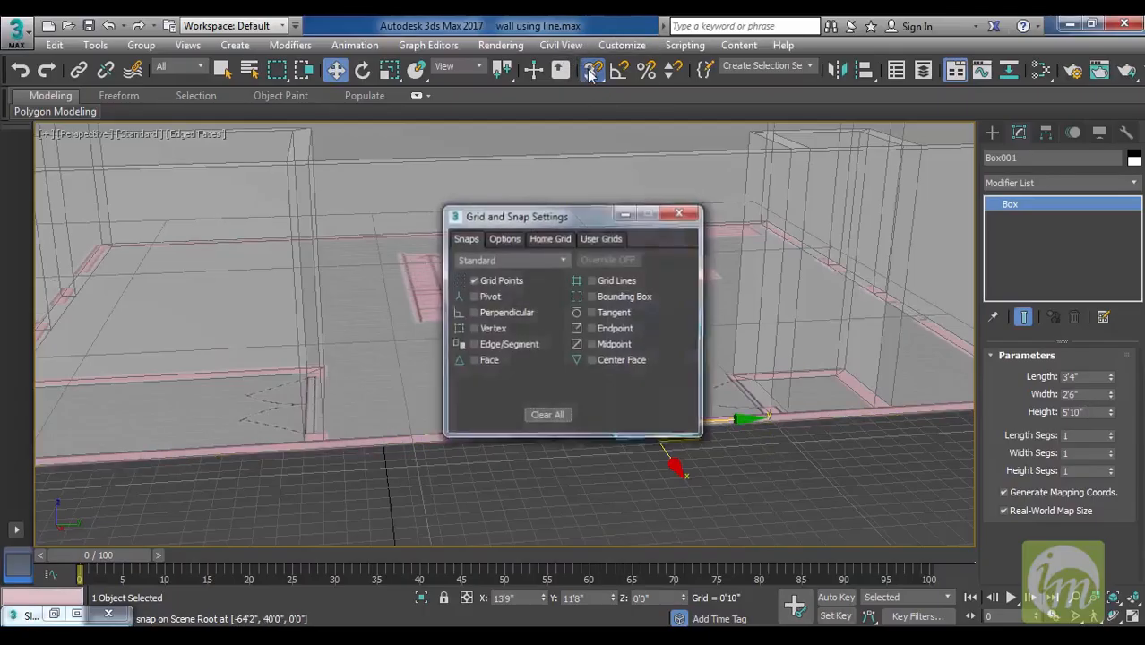
{"action": "left_click", "coordinate": [551, 240]}
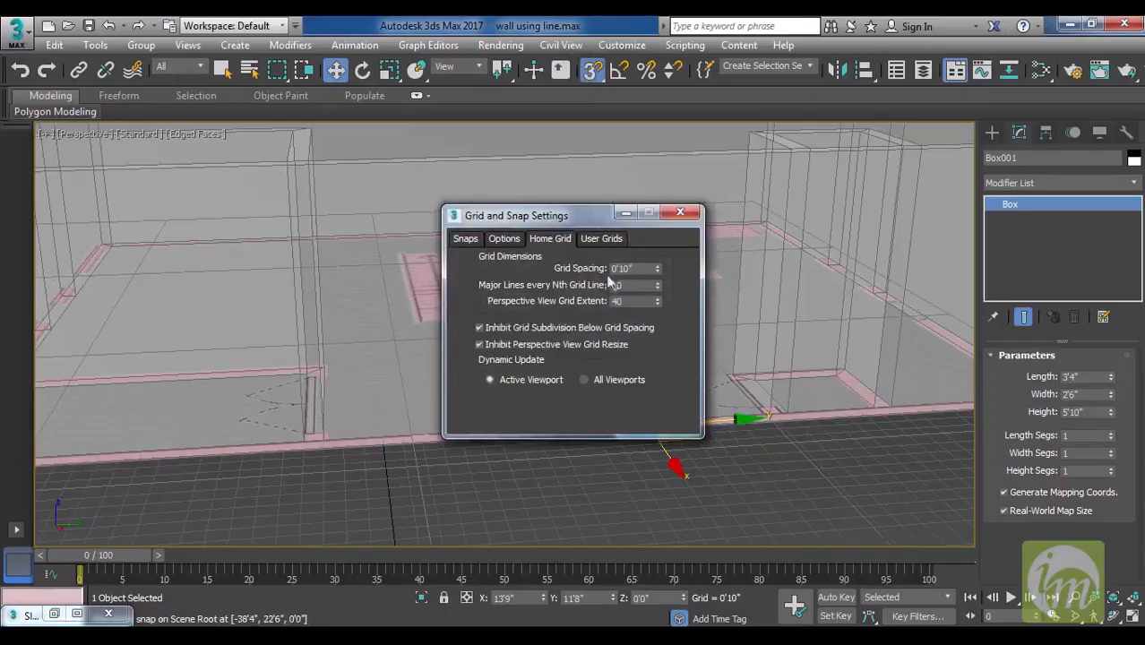
{"action": "double_click", "coordinate": [640, 269]}
{"action": "key", "text": "Return"}
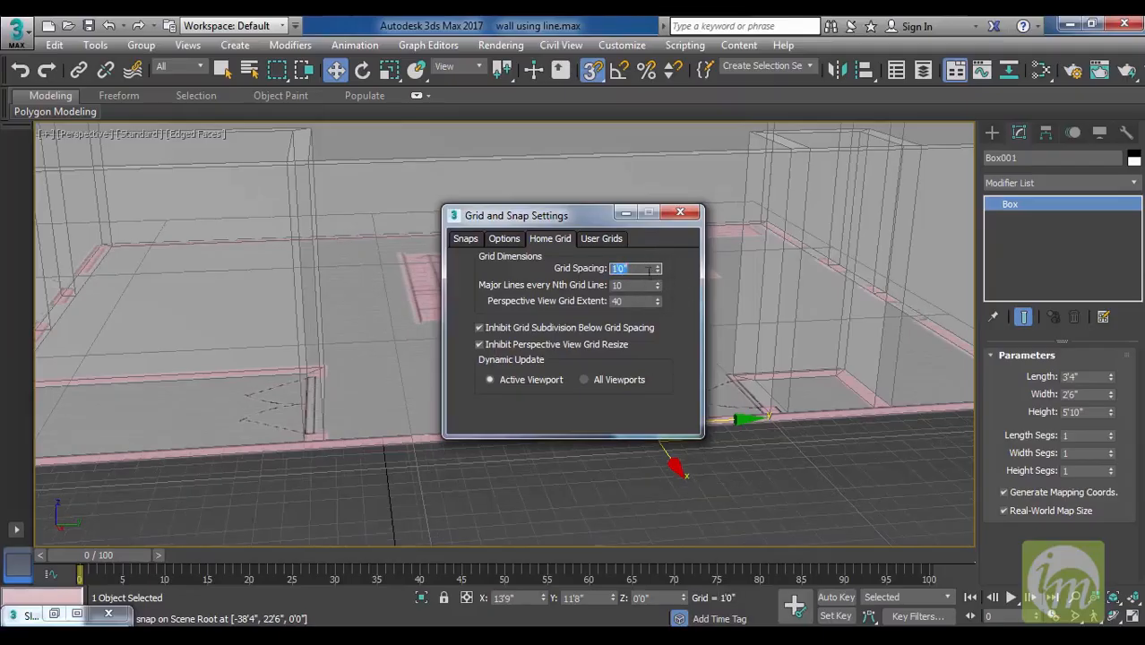
{"action": "left_click", "coordinate": [683, 217]}
Check the door box against the grid in the left view and open its height value for editing.
{"action": "middle_click_drag", "start_coordinate": [723, 324], "coordinate": [683, 311], "text": "alt"}
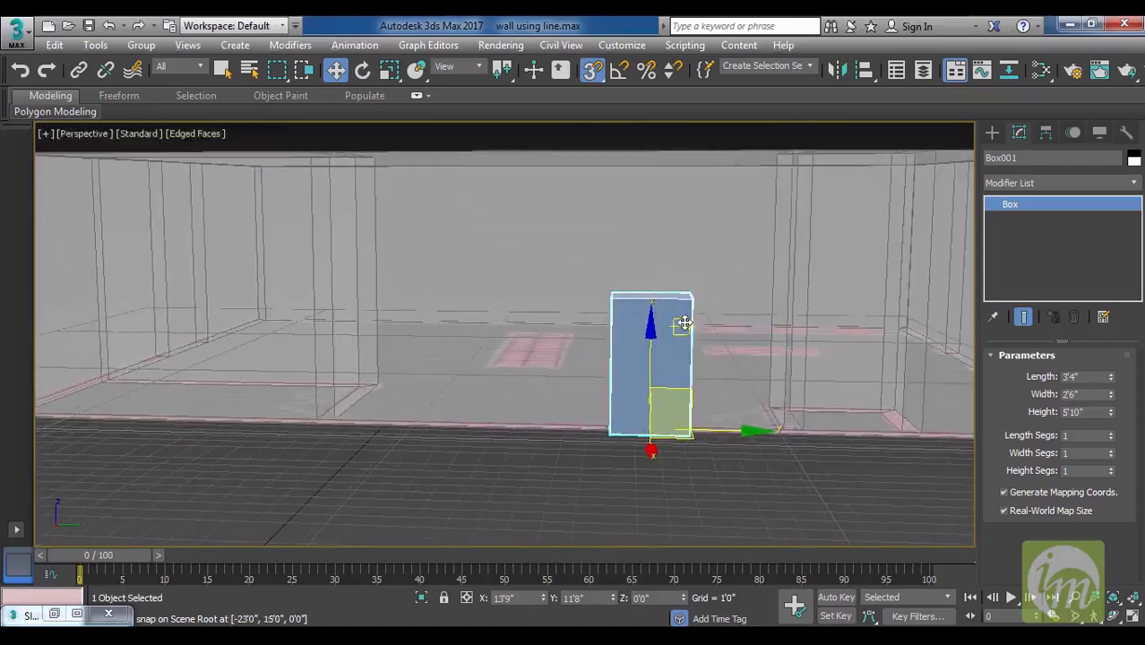
{"action": "key", "text": "l"}
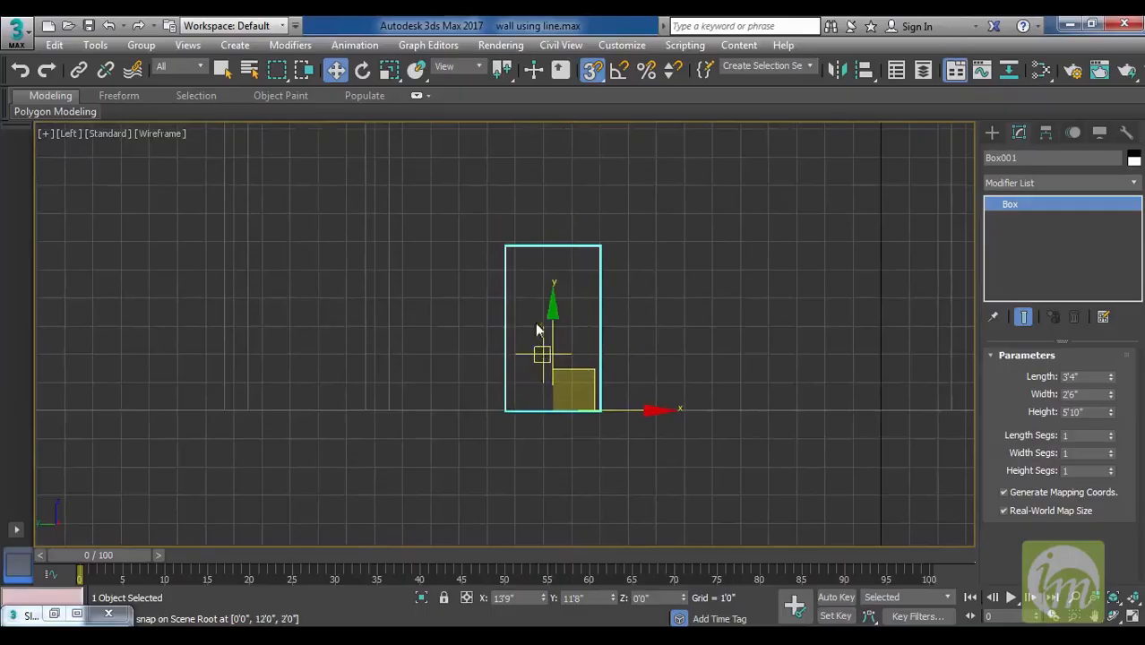
{"action": "double_click", "coordinate": [1093, 412]}
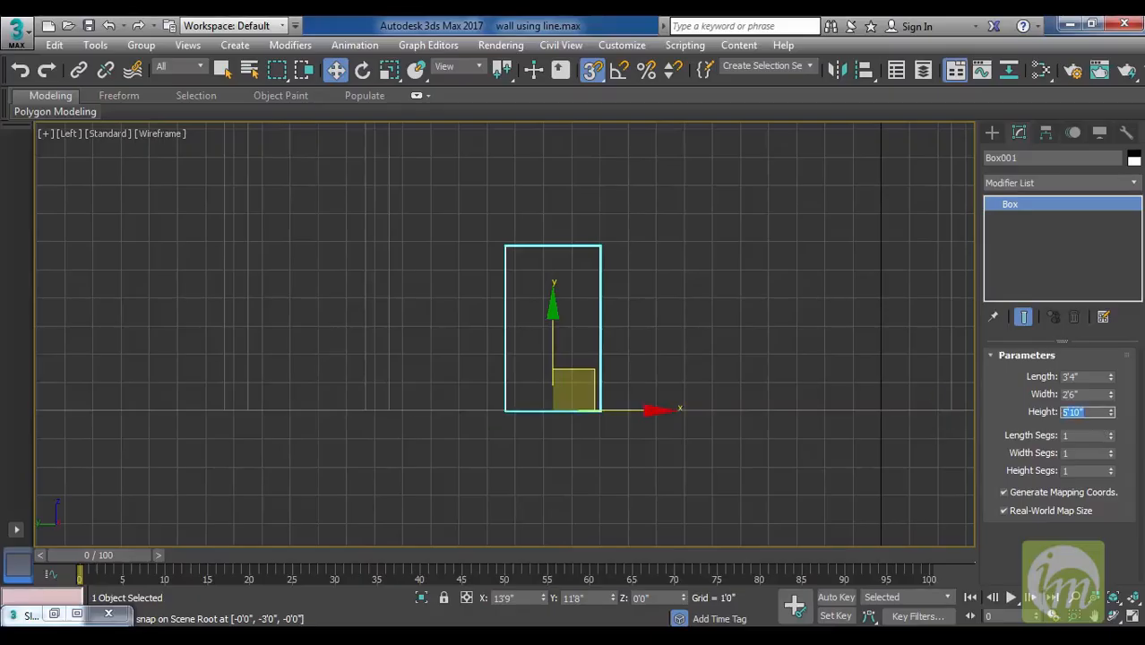
Set the box's height to 7'0" and its length to 3'0".
{"action": "type", "text": "7"}
{"action": "key", "text": "Return"}
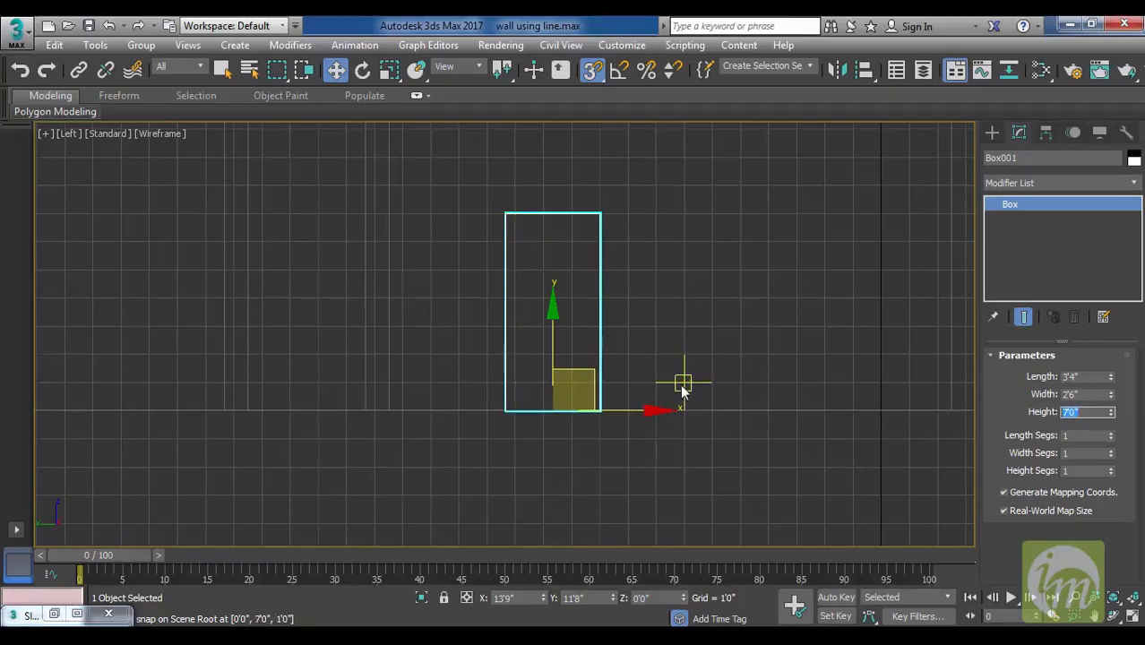
{"action": "left_click", "coordinate": [1093, 377]}
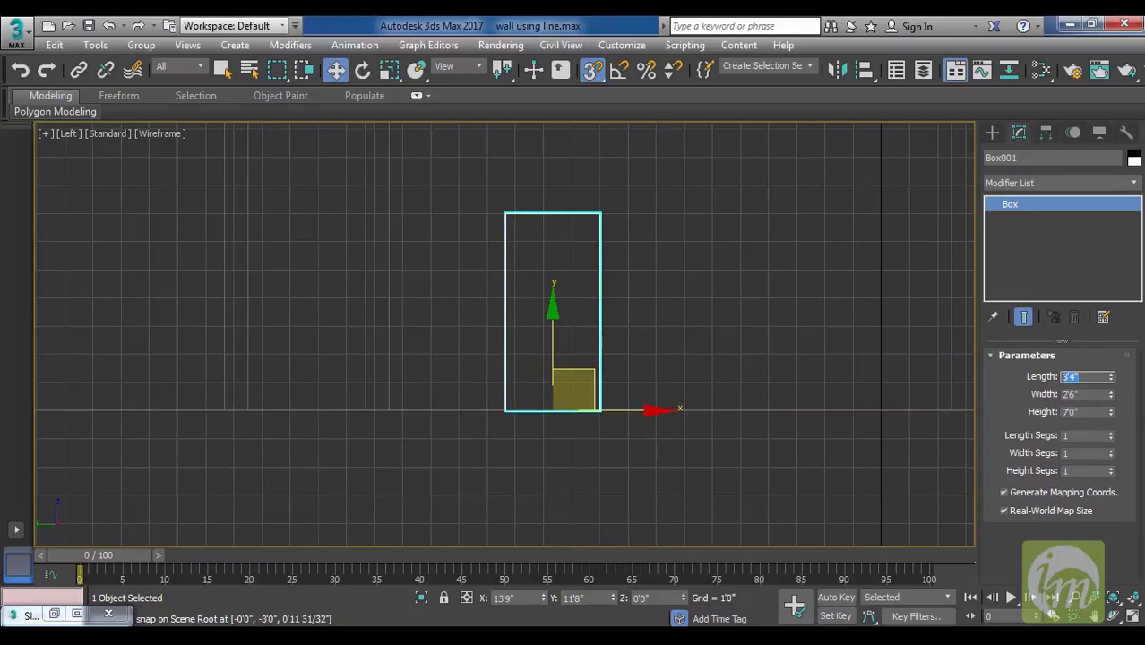
{"action": "type", "text": "3"}
{"action": "key", "text": "Return"}
Turn off snapping and slide the box along the wall to the doorway, at about Y 11'5".
{"action": "type", "text": "s"}
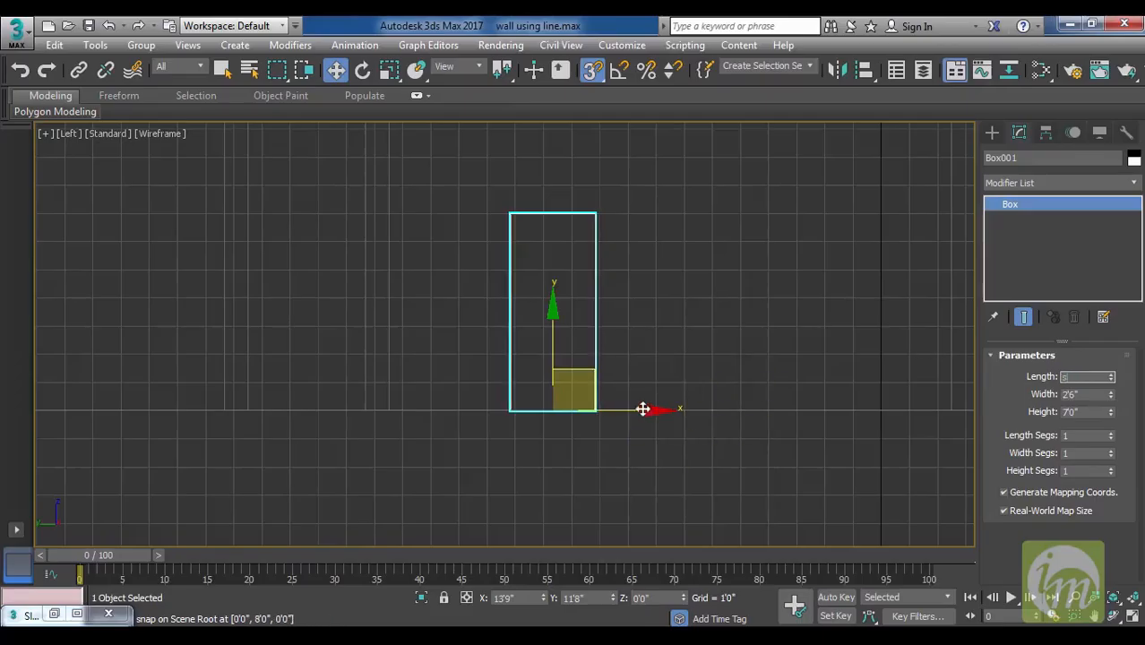
{"action": "left_click_drag", "start_coordinate": [642, 410], "coordinate": [564, 408]}
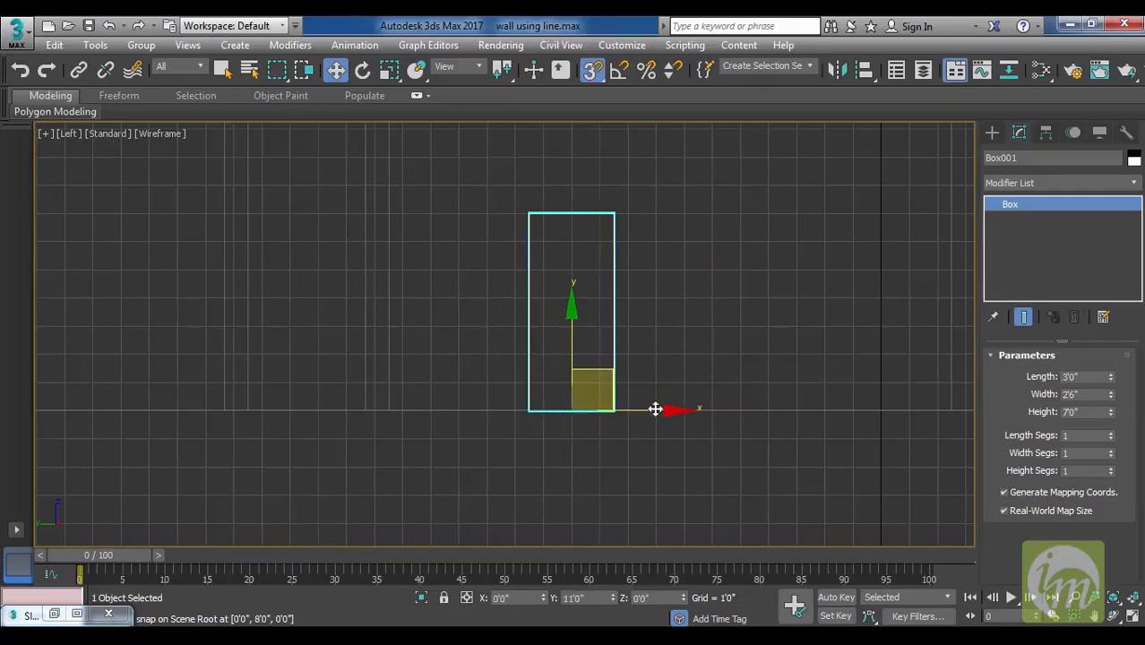
{"action": "key", "text": "s"}
{"action": "left_click_drag", "start_coordinate": [665, 410], "coordinate": [656, 410]}
{"action": "middle_click_drag", "start_coordinate": [703, 305], "coordinate": [727, 299]}
{"action": "middle_click_drag", "start_coordinate": [637, 381], "coordinate": [595, 387]}
{"action": "scroll", "coordinate": [694, 343], "scroll_direction": "up", "scroll_amount": 1}
{"action": "key", "text": "p"}
{"action": "left_click_drag", "start_coordinate": [595, 388], "coordinate": [320, 426]}
{"action": "middle_click_drag", "start_coordinate": [315, 427], "coordinate": [497, 399], "text": "alt"}
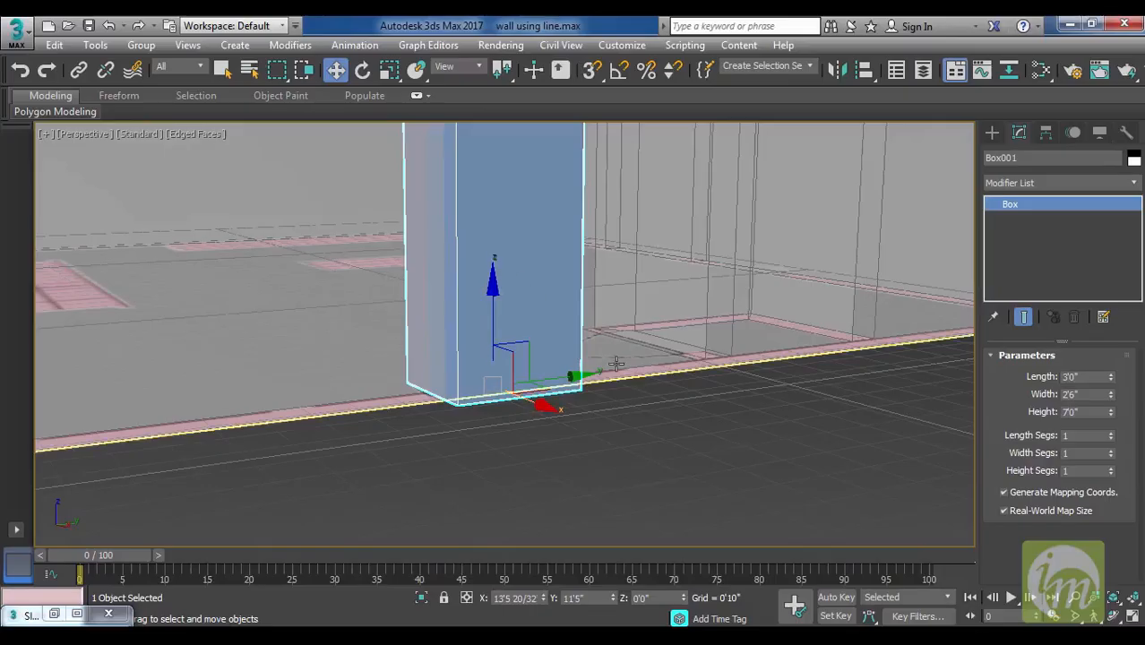
Lower the box in the Left view so its base sits about 3" below the floor line.
{"action": "key", "text": "l"}
{"action": "middle_click_drag", "start_coordinate": [638, 370], "coordinate": [663, 349]}
{"action": "scroll", "coordinate": [663, 349], "scroll_direction": "up", "scroll_amount": 2}
{"action": "middle_click_drag", "start_coordinate": [645, 278], "coordinate": [633, 301]}
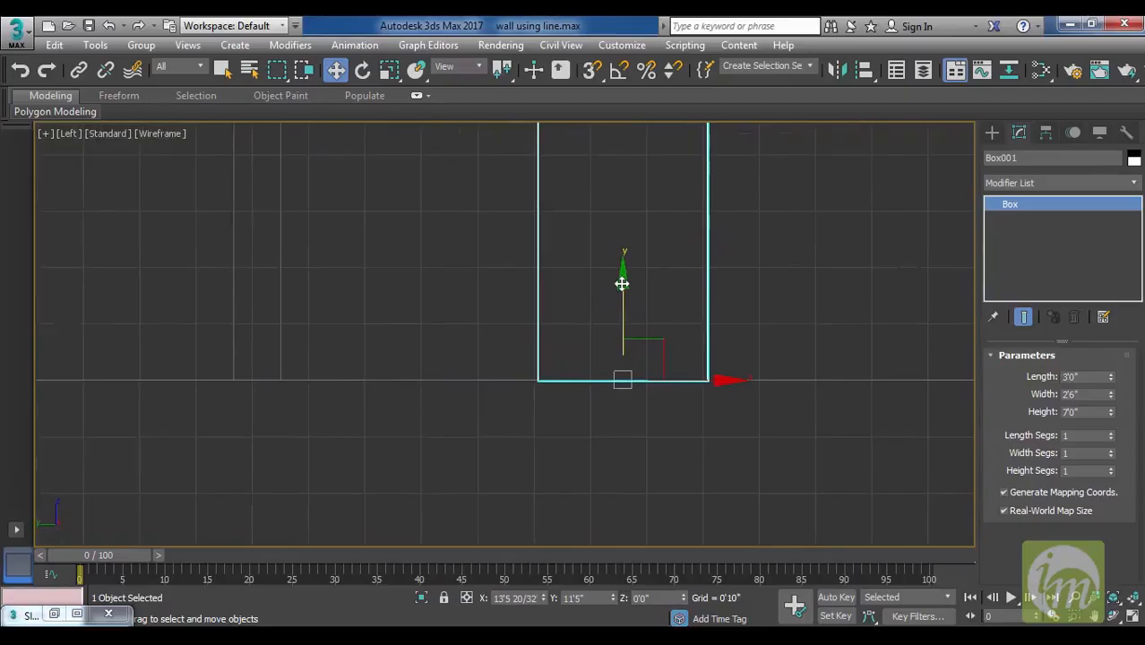
{"action": "left_click_drag", "start_coordinate": [623, 285], "coordinate": [628, 295]}
{"action": "middle_click_drag", "start_coordinate": [719, 274], "coordinate": [661, 423]}
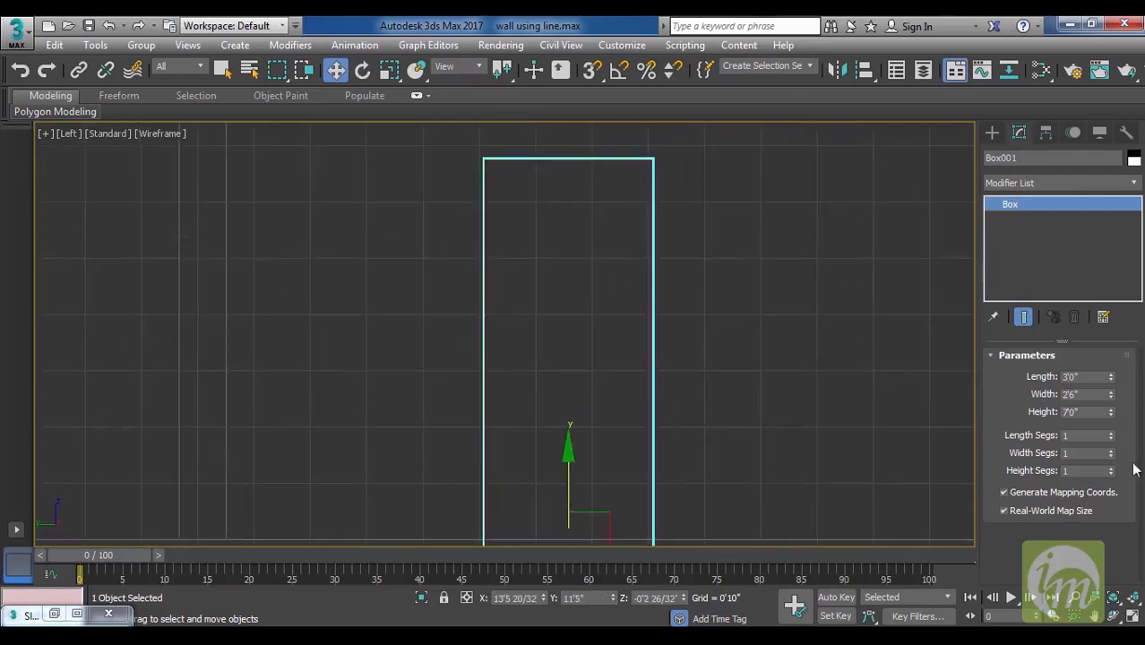
Enter 7.6 as the box's height.
{"action": "double_click", "coordinate": [1076, 411]}
{"action": "type", "text": "7.6"}
{"action": "key", "text": "Return"}
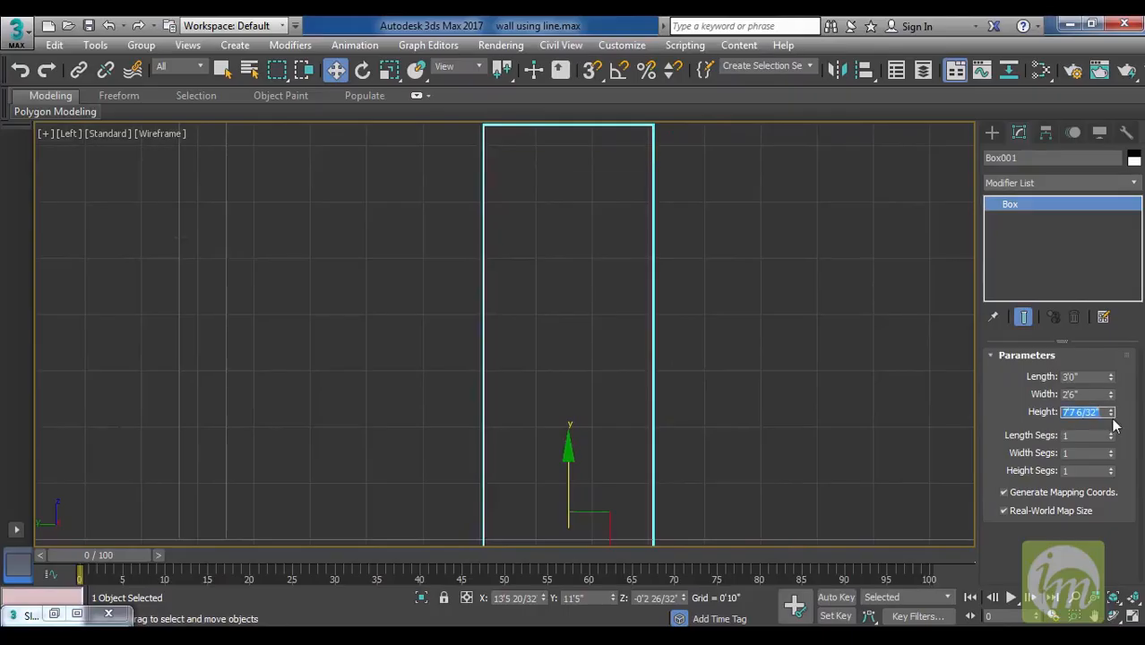
Lower the box to about 7" below the floor line and nudge it along the wall to about Y 11'6".
{"action": "middle_click_drag", "start_coordinate": [744, 472], "coordinate": [626, 440]}
{"action": "scroll", "coordinate": [638, 431], "scroll_direction": "down", "scroll_amount": 2}
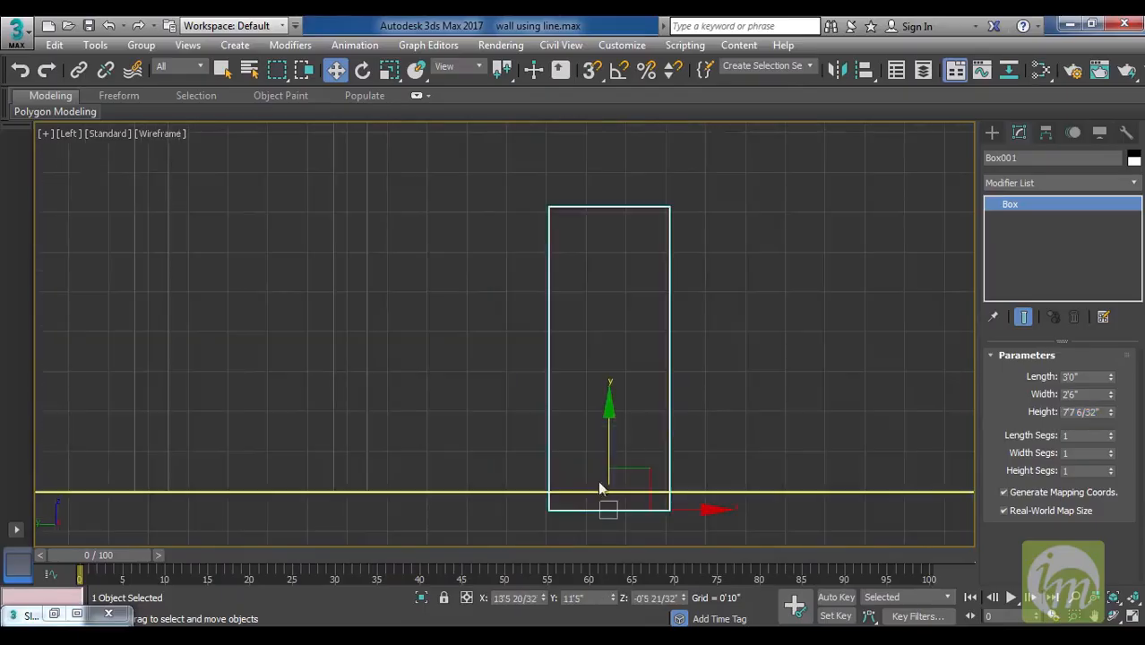
{"action": "left_click_drag", "start_coordinate": [609, 415], "coordinate": [608, 417]}
{"action": "left_click_drag", "start_coordinate": [703, 512], "coordinate": [700, 512]}
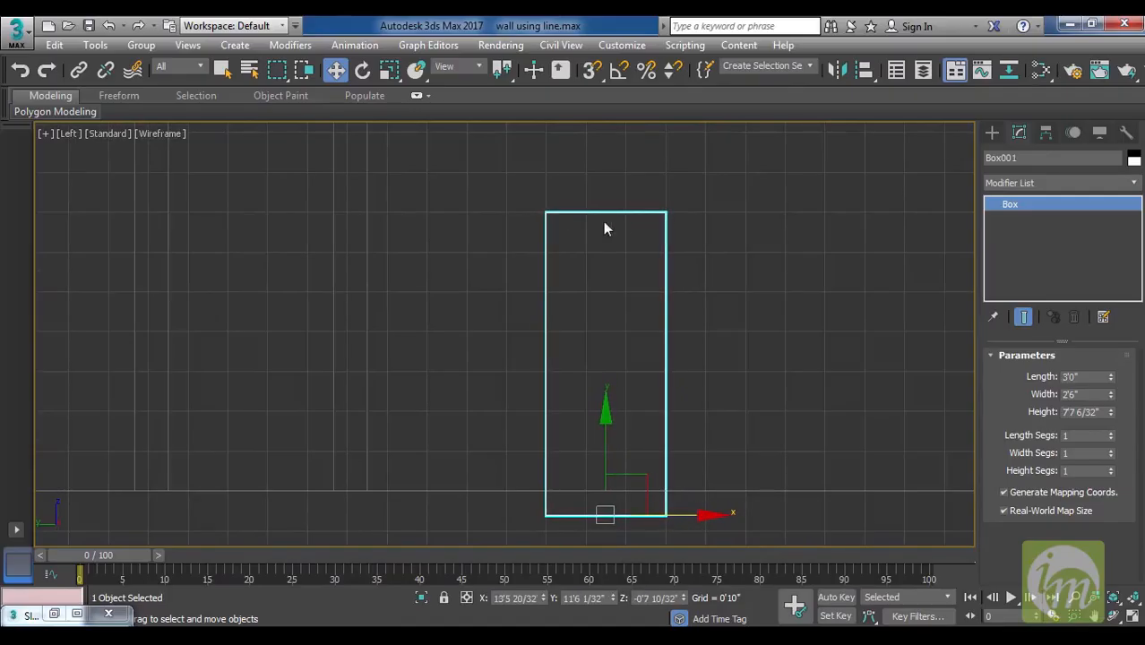
Clone the door box as one independent copy, offset along X into the room to about X 8'4".
{"action": "key", "text": "p"}
{"action": "middle_click_drag", "start_coordinate": [714, 362], "coordinate": [882, 445], "text": "alt"}
{"action": "scroll", "coordinate": [878, 444], "scroll_direction": "down", "scroll_amount": 3}
{"action": "middle_click_drag", "start_coordinate": [468, 341], "coordinate": [531, 405], "text": "alt"}
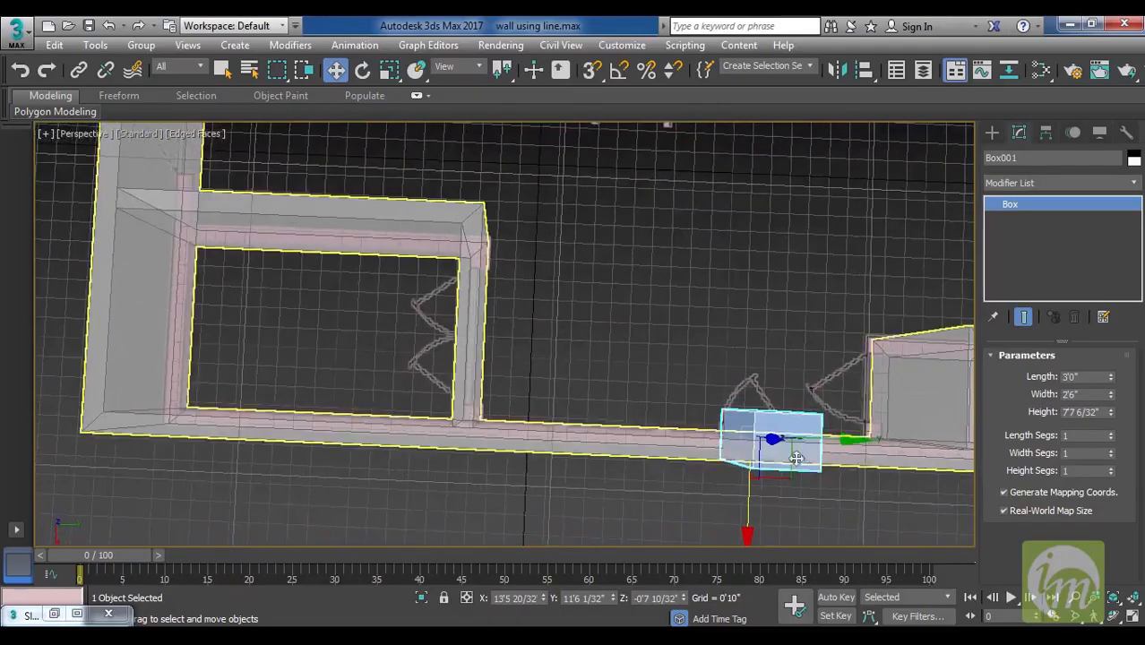
{"action": "middle_click_drag", "start_coordinate": [813, 443], "coordinate": [570, 428]}
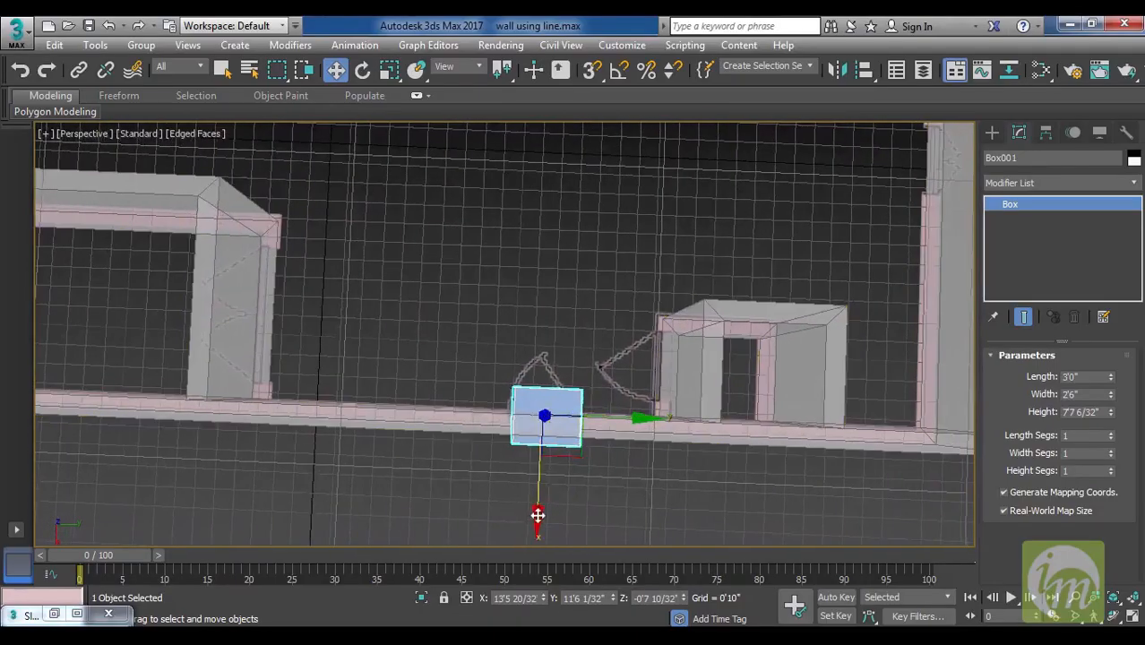
{"action": "left_click_drag", "start_coordinate": [540, 514], "coordinate": [546, 414], "text": "shift"}
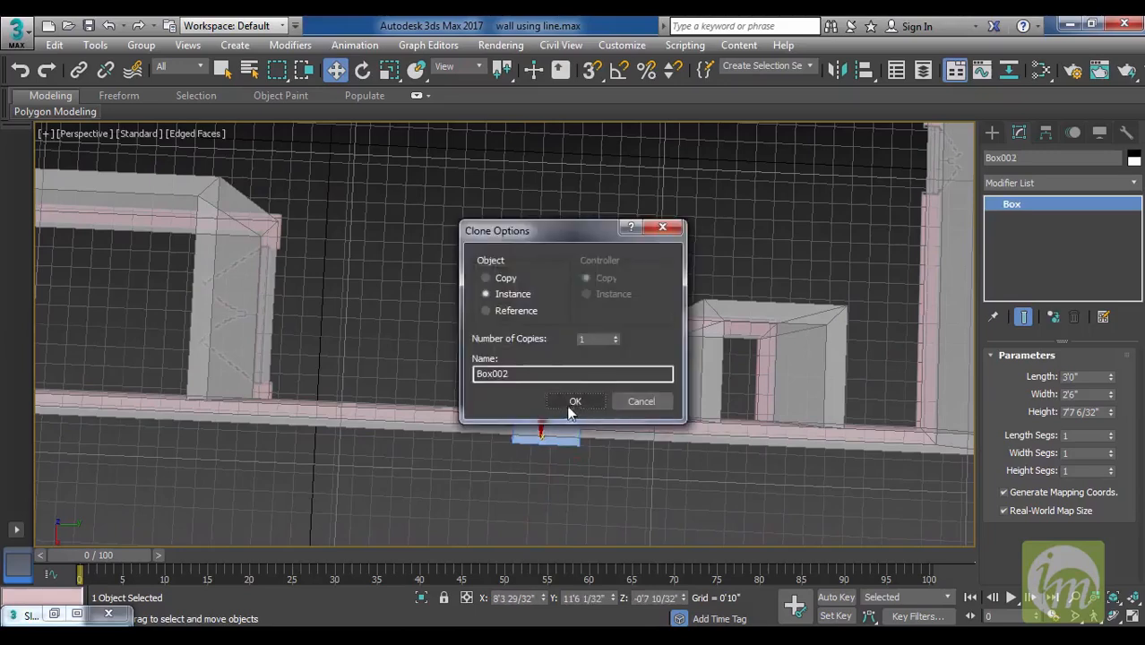
{"action": "left_click", "coordinate": [507, 283]}
{"action": "left_click", "coordinate": [576, 403]}
{"action": "mouse_move", "coordinate": [697, 353]}
{"action": "middle_mouse_down"}
{"action": "mouse_move", "coordinate": [824, 310]}
{"action": "mouse_move", "coordinate": [685, 356]}
{"action": "middle_mouse_up"}
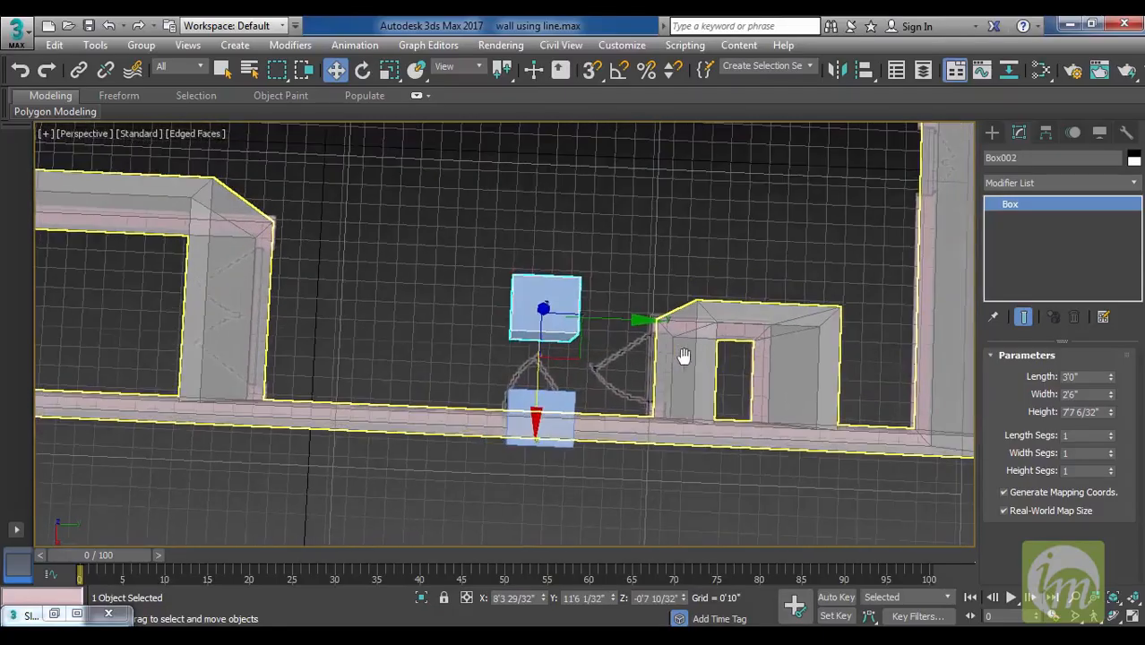
Turn on angle snap and rotate the copied box -90 degrees about Z.
{"action": "key", "text": "e"}
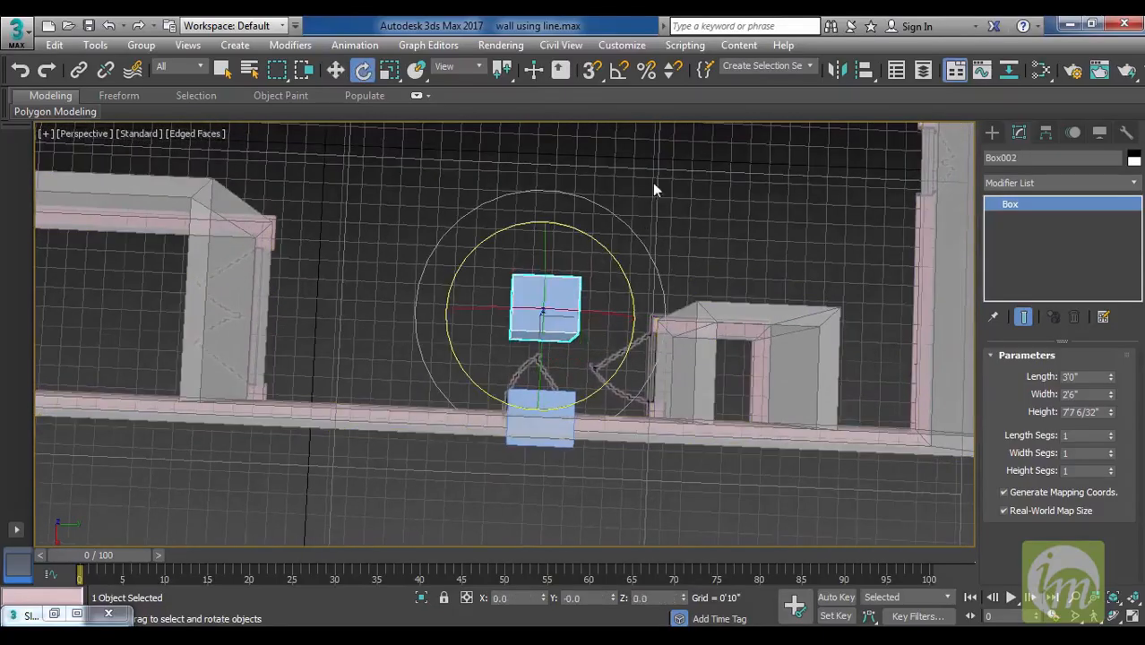
{"action": "left_click", "coordinate": [619, 72]}
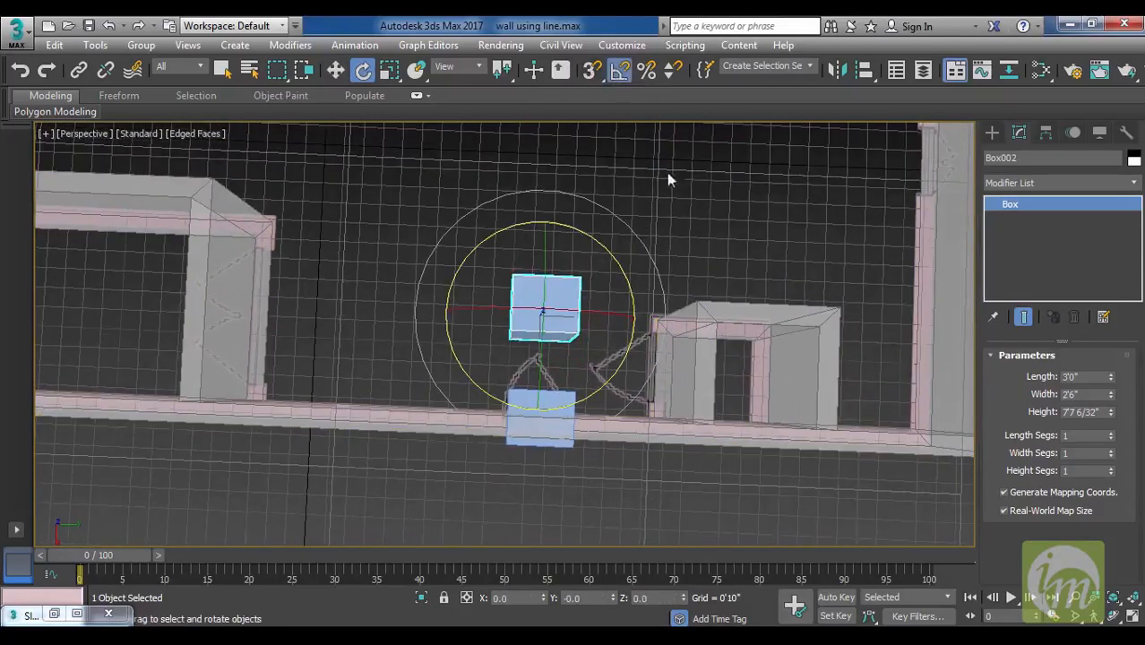
{"action": "left_click_drag", "start_coordinate": [611, 249], "coordinate": [646, 332]}
Move the rotated box in the Top view onto the doorway of the small enclosed room.
{"action": "key", "text": "t"}
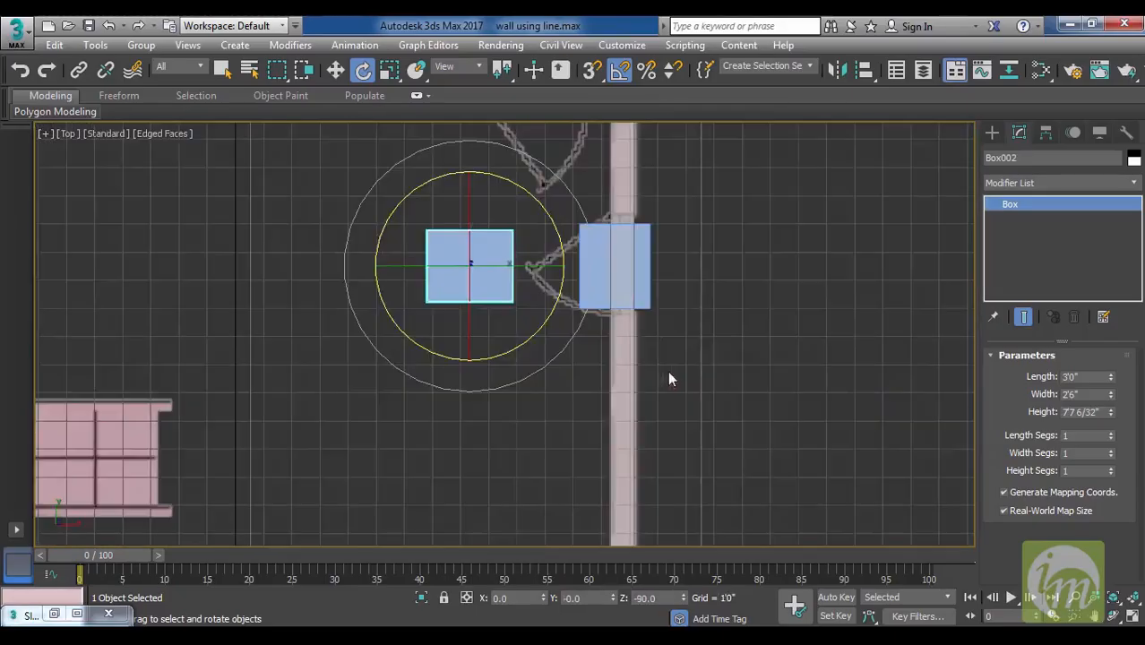
{"action": "middle_click_drag", "start_coordinate": [654, 322], "coordinate": [561, 395]}
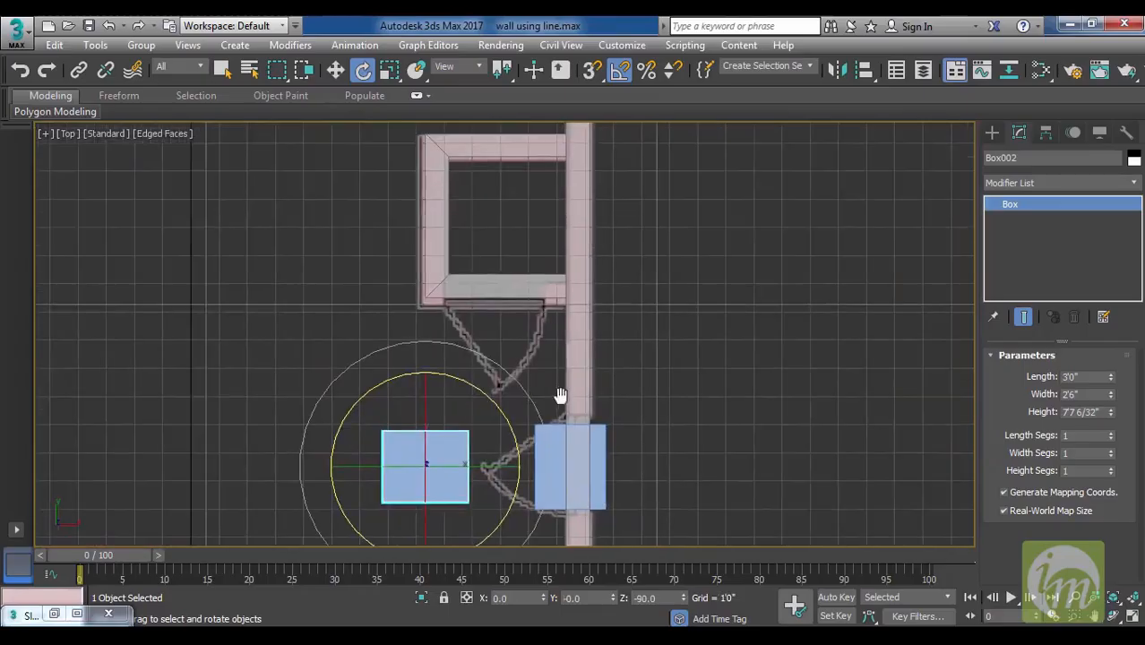
{"action": "key", "text": "w"}
{"action": "left_click_drag", "start_coordinate": [478, 426], "coordinate": [542, 261]}
{"action": "middle_click_drag", "start_coordinate": [617, 435], "coordinate": [719, 353]}
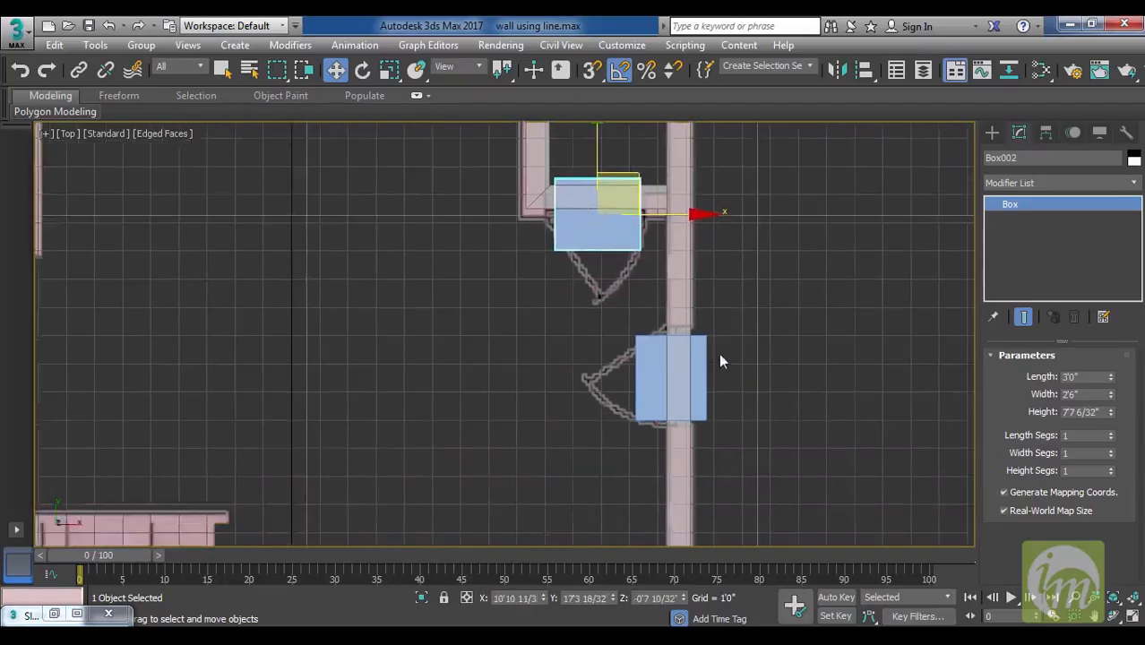
Clone the rotated box as a copy onto the other room's double doorway and center it between the two door leaves.
{"action": "scroll", "coordinate": [704, 393], "scroll_direction": "down", "scroll_amount": 4}
{"action": "middle_click_drag", "start_coordinate": [703, 395], "coordinate": [668, 309]}
{"action": "mouse_move", "coordinate": [695, 191]}
{"action": "left_mouse_down", "text": "shift"}
{"action": "mouse_move", "coordinate": [660, 325]}
{"action": "mouse_move", "coordinate": [671, 337]}
{"action": "left_mouse_up", "text": "shift"}
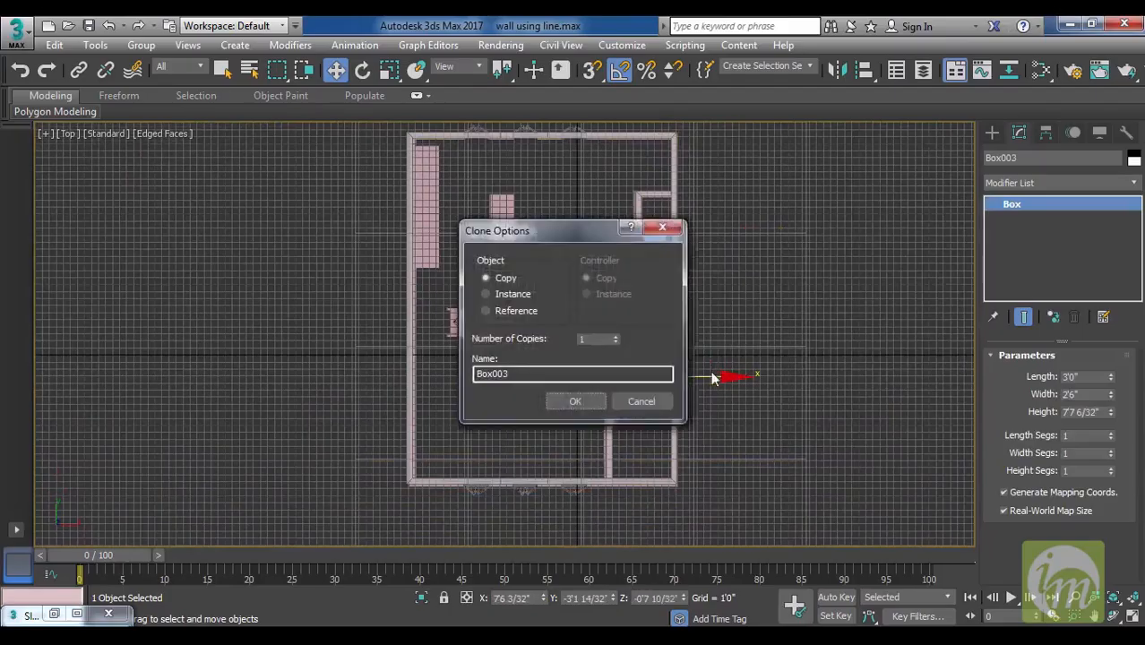
{"action": "left_click", "coordinate": [575, 400]}
{"action": "scroll", "coordinate": [695, 288], "scroll_direction": "up", "scroll_amount": 8}
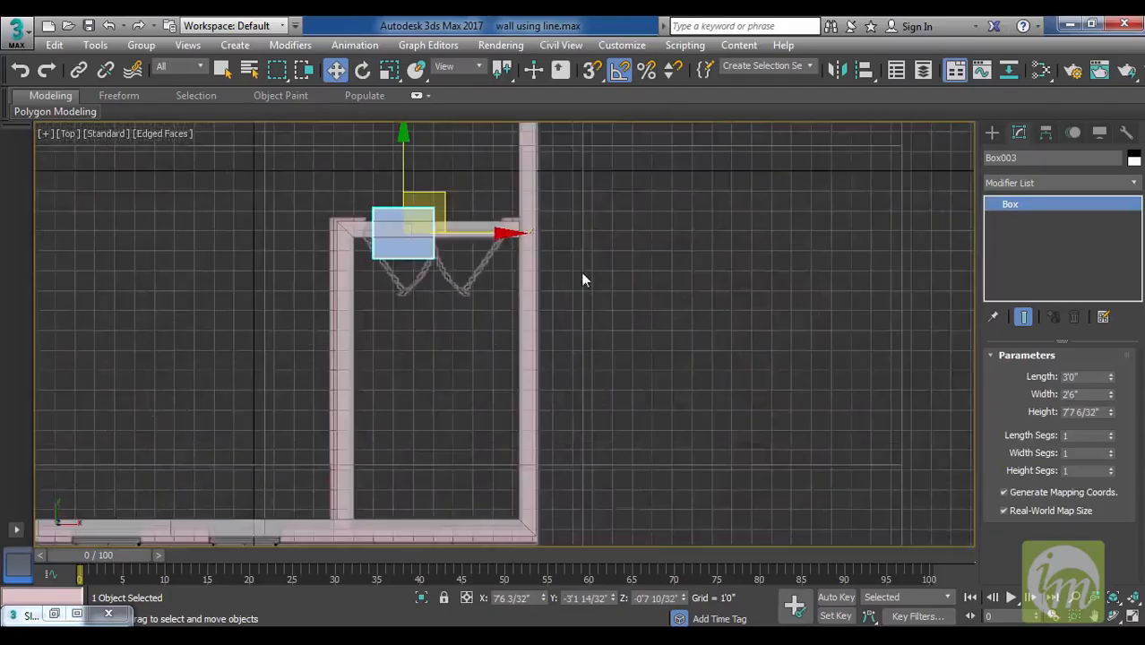
{"action": "middle_click_drag", "start_coordinate": [583, 280], "coordinate": [611, 384]}
{"action": "left_click_drag", "start_coordinate": [568, 342], "coordinate": [590, 345]}
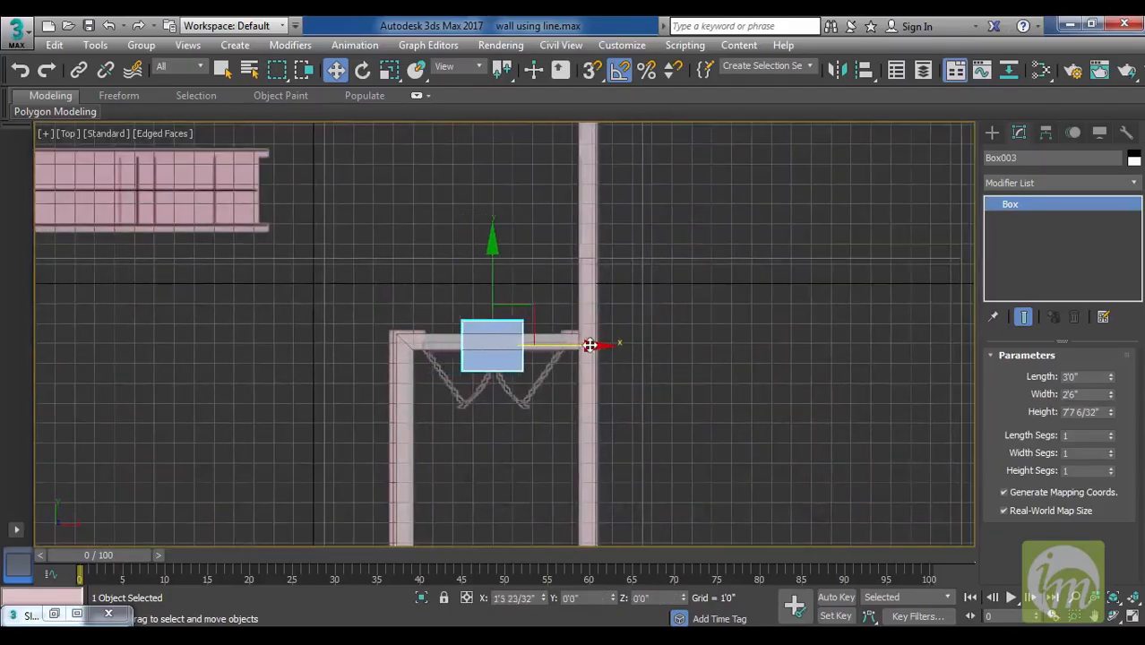
Stretch the copied box along X to about 222% so it spans the double doorway, and fine-tune its position.
{"action": "middle_click_drag", "start_coordinate": [715, 337], "coordinate": [818, 343]}
{"action": "scroll", "coordinate": [819, 342], "scroll_direction": "up", "scroll_amount": 2}
{"action": "key", "text": "r"}
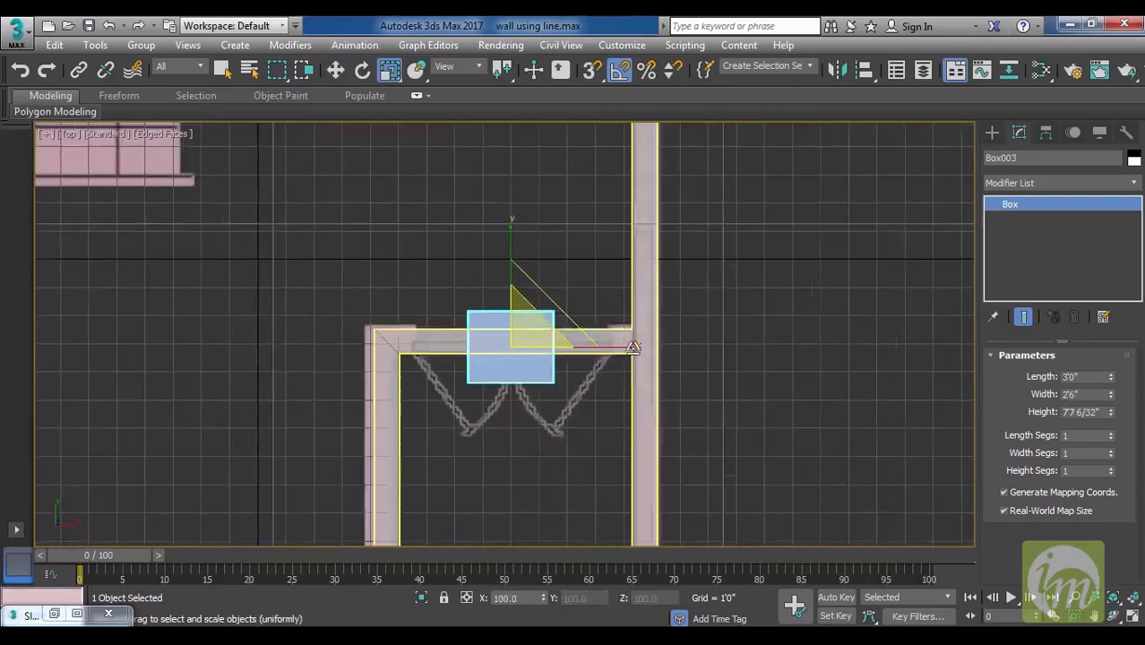
{"action": "left_click_drag", "start_coordinate": [629, 346], "coordinate": [704, 346]}
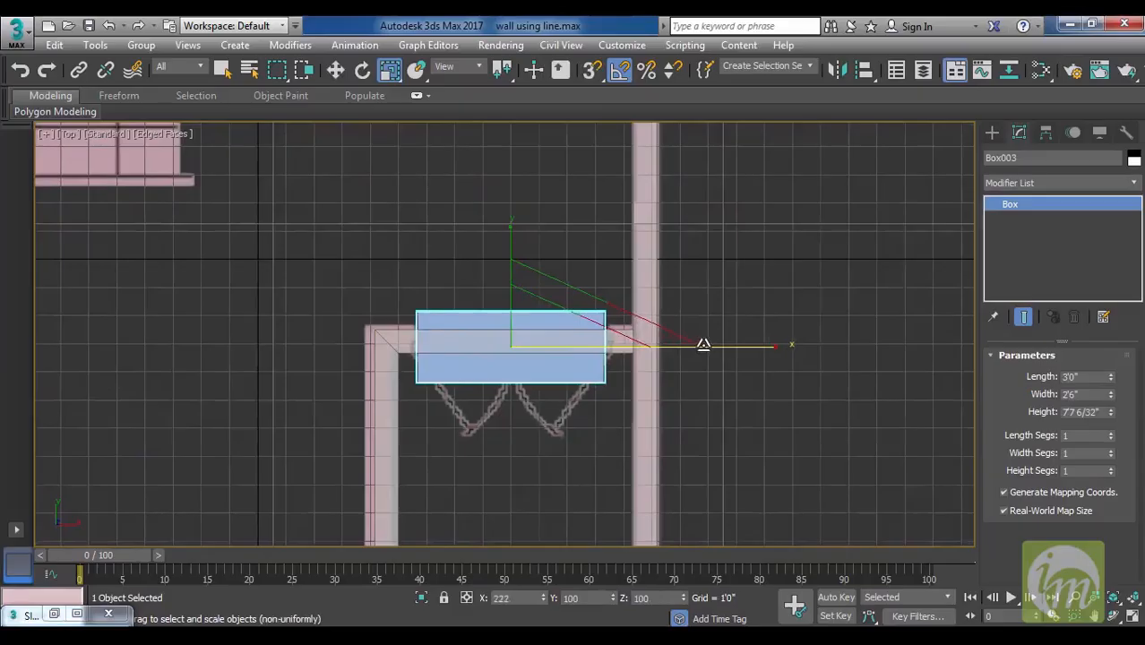
{"action": "key", "text": "w"}
{"action": "left_click_drag", "start_coordinate": [608, 346], "coordinate": [609, 346]}
Examine the wall with the three window openings in the Top and Perspective views.
{"action": "middle_click_drag", "start_coordinate": [649, 355], "coordinate": [673, 399]}
{"action": "scroll", "coordinate": [673, 400], "scroll_direction": "down", "scroll_amount": 5}
{"action": "middle_click_drag", "start_coordinate": [735, 351], "coordinate": [714, 515]}
{"action": "middle_click_drag", "start_coordinate": [679, 345], "coordinate": [762, 373]}
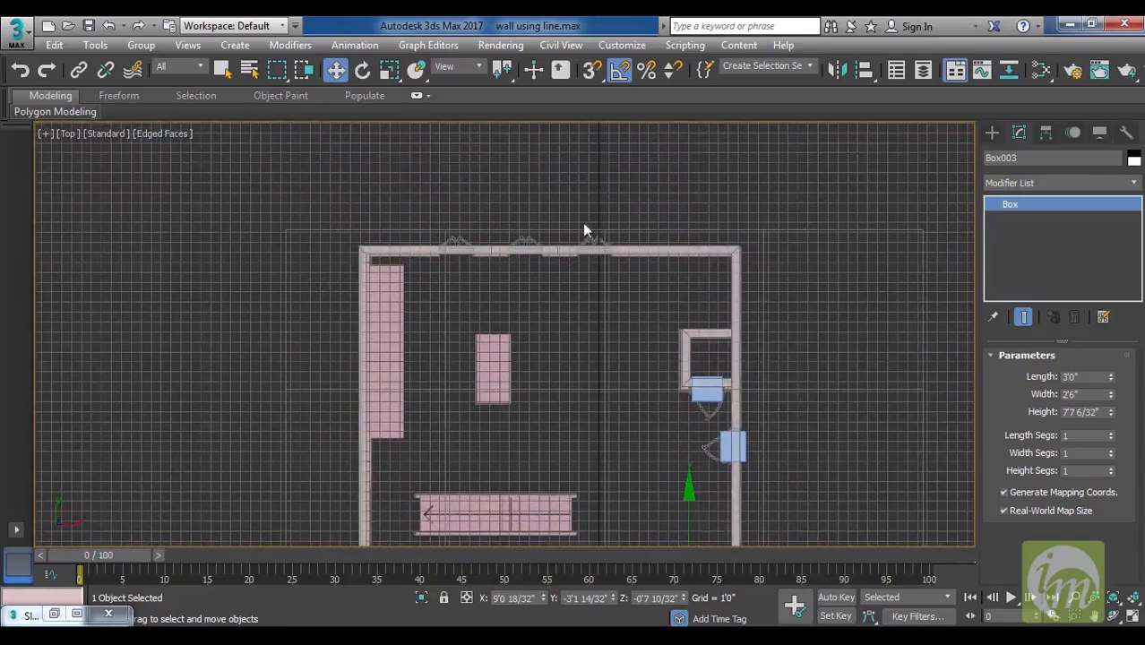
{"action": "key", "text": "p"}
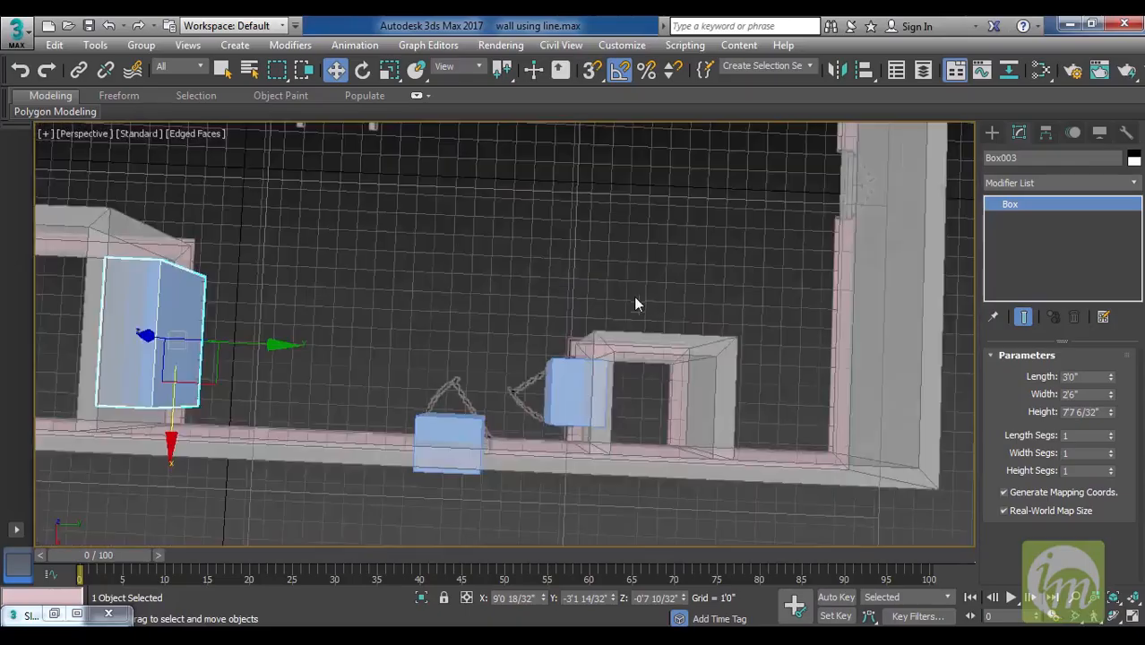
{"action": "middle_click_drag", "start_coordinate": [713, 378], "coordinate": [587, 347], "text": "alt"}
{"action": "scroll", "coordinate": [717, 423], "scroll_direction": "down", "scroll_amount": 5}
{"action": "middle_click_drag", "start_coordinate": [717, 423], "coordinate": [591, 398], "text": "alt"}
{"action": "middle_click_drag", "start_coordinate": [588, 399], "coordinate": [621, 353]}
{"action": "scroll", "coordinate": [620, 353], "scroll_direction": "up", "scroll_amount": 3}
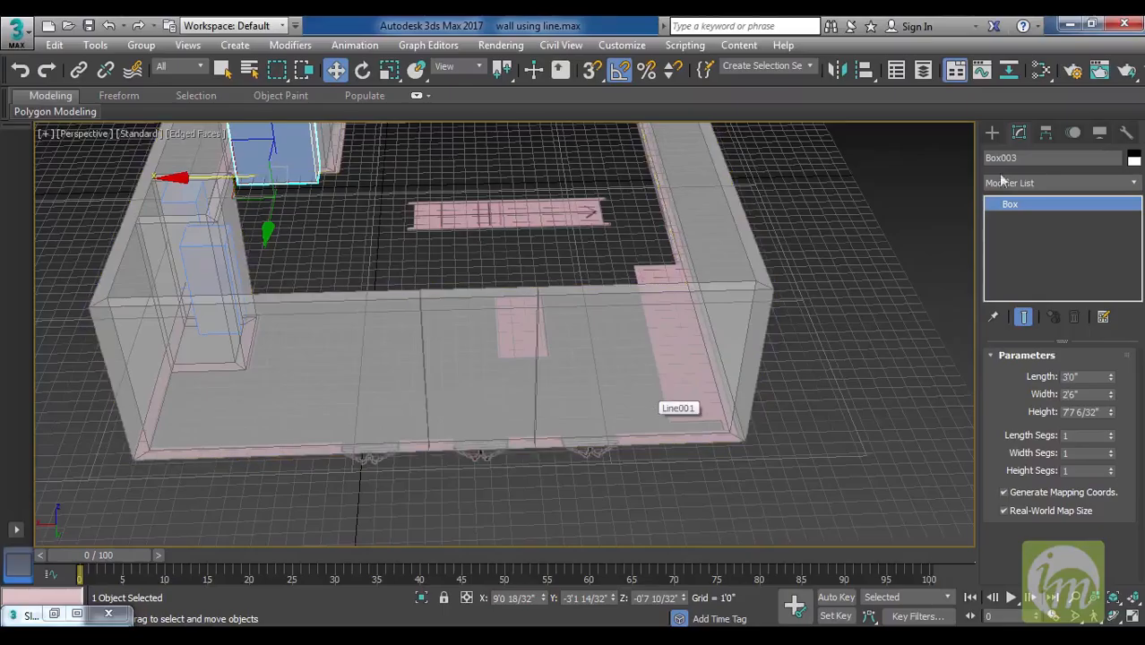
Draw a box base 3'0" wide and 2'0" long with snapping on, over the rightmost window opening in the Top view.
{"action": "left_click", "coordinate": [993, 133]}
{"action": "left_click", "coordinate": [1027, 235]}
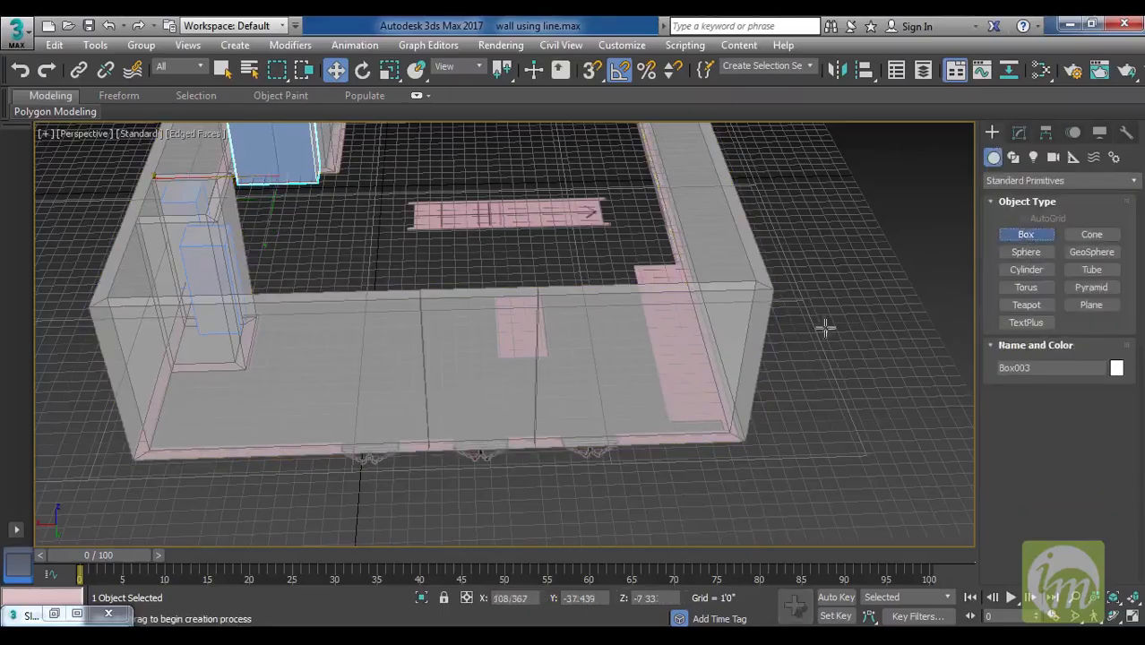
{"action": "middle_click_drag", "start_coordinate": [687, 367], "coordinate": [717, 330]}
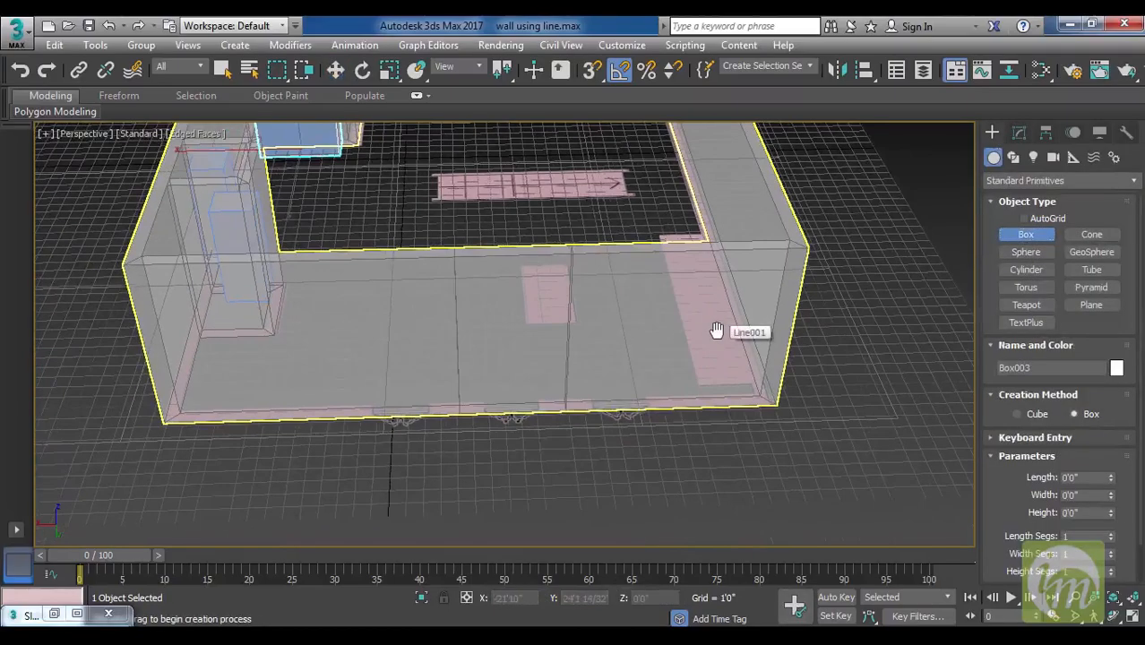
{"action": "key", "text": "t"}
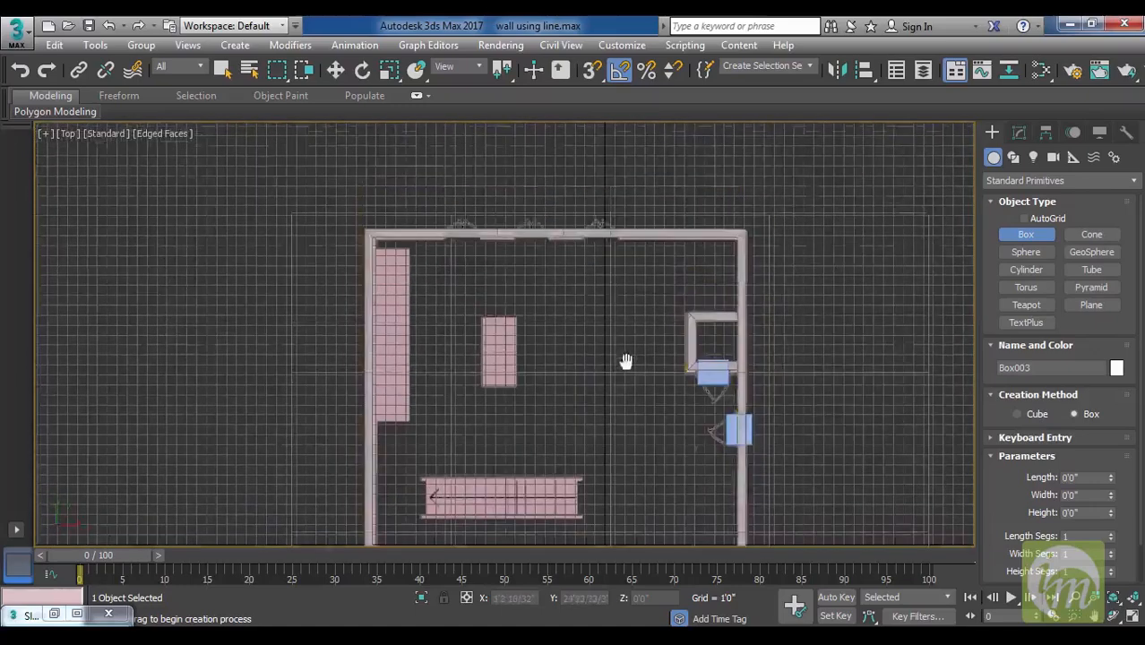
{"action": "scroll", "coordinate": [628, 356], "scroll_direction": "up", "scroll_amount": 5}
{"action": "scroll", "coordinate": [629, 355], "scroll_direction": "up", "scroll_amount": 4}
{"action": "middle_click_drag", "start_coordinate": [630, 327], "coordinate": [685, 378]}
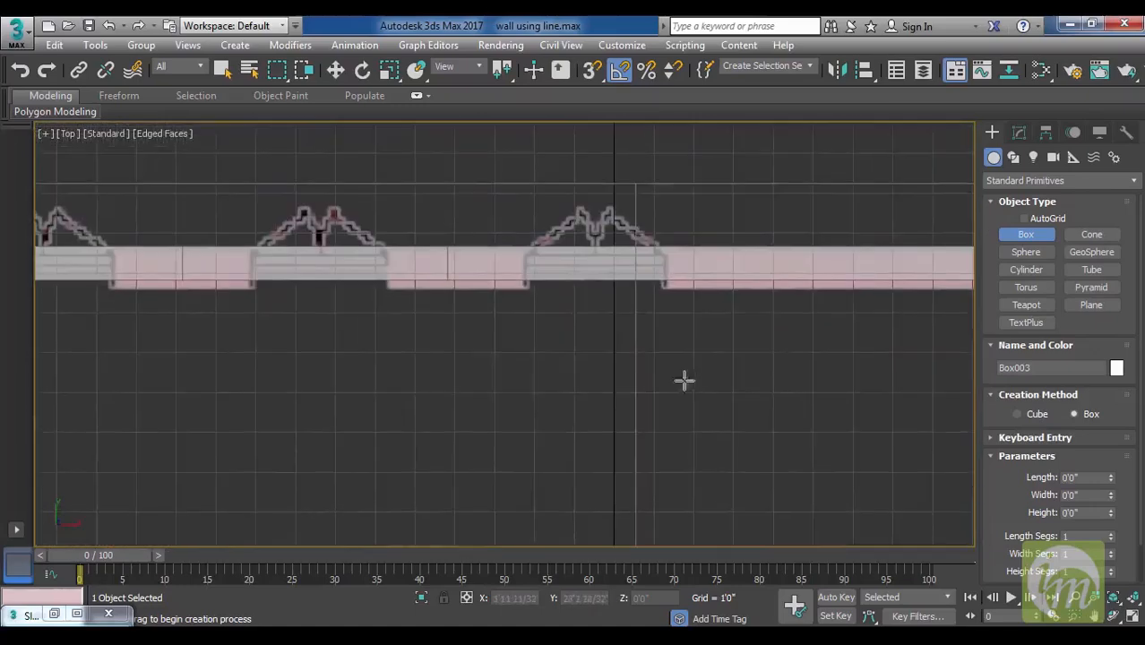
{"action": "key", "text": "s"}
{"action": "mouse_move", "coordinate": [654, 250]}
{"action": "left_mouse_down"}
{"action": "mouse_move", "coordinate": [654, 272]}
{"action": "mouse_move", "coordinate": [542, 289]}
{"action": "mouse_move", "coordinate": [534, 310]}
{"action": "left_mouse_up"}
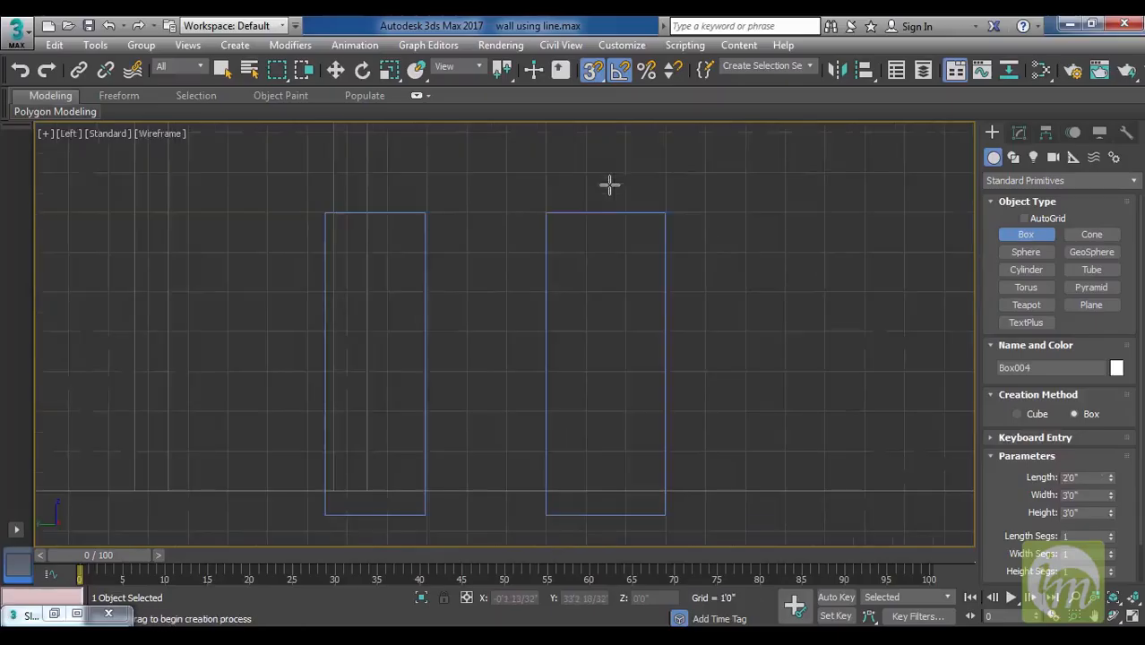
Pull the new window box up to a height of 1'0" in the Left view.
{"action": "scroll", "coordinate": [618, 270], "scroll_direction": "up", "scroll_amount": 10}
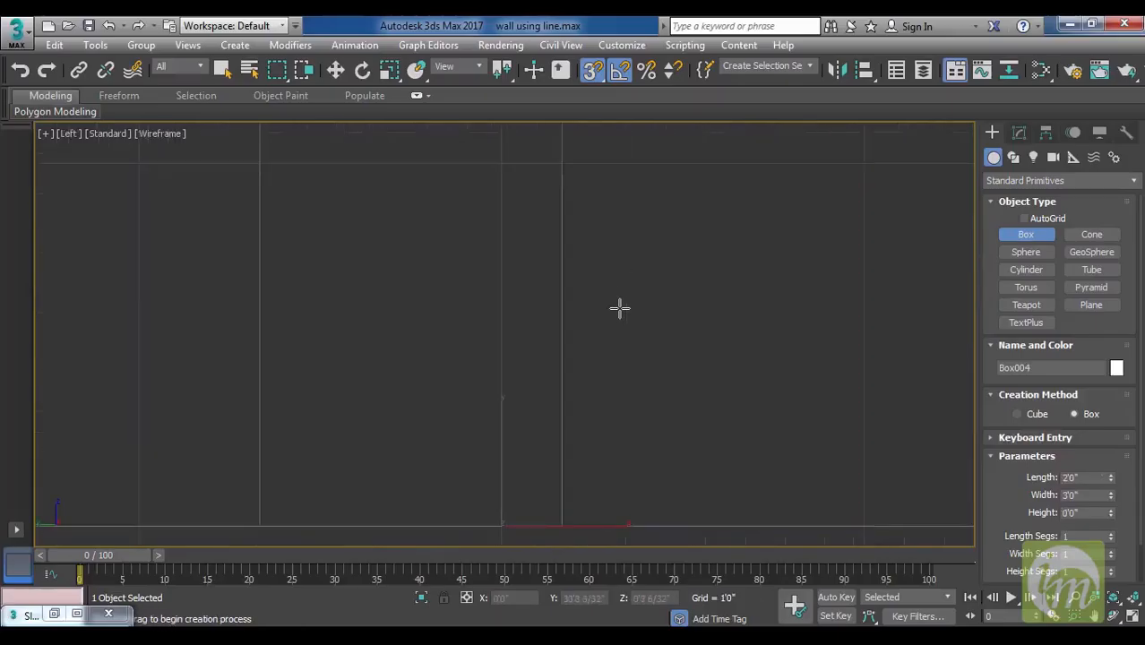
{"action": "key", "text": "z"}
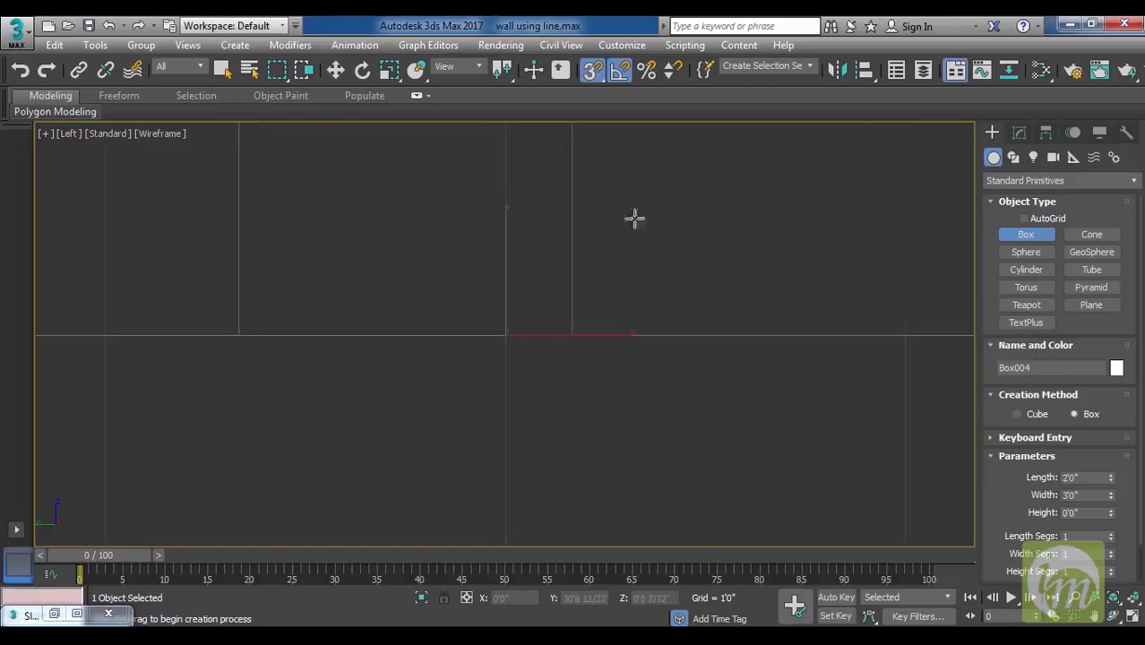
{"action": "middle_click_drag", "start_coordinate": [708, 282], "coordinate": [703, 404]}
{"action": "scroll", "coordinate": [726, 296], "scroll_direction": "down", "scroll_amount": 6}
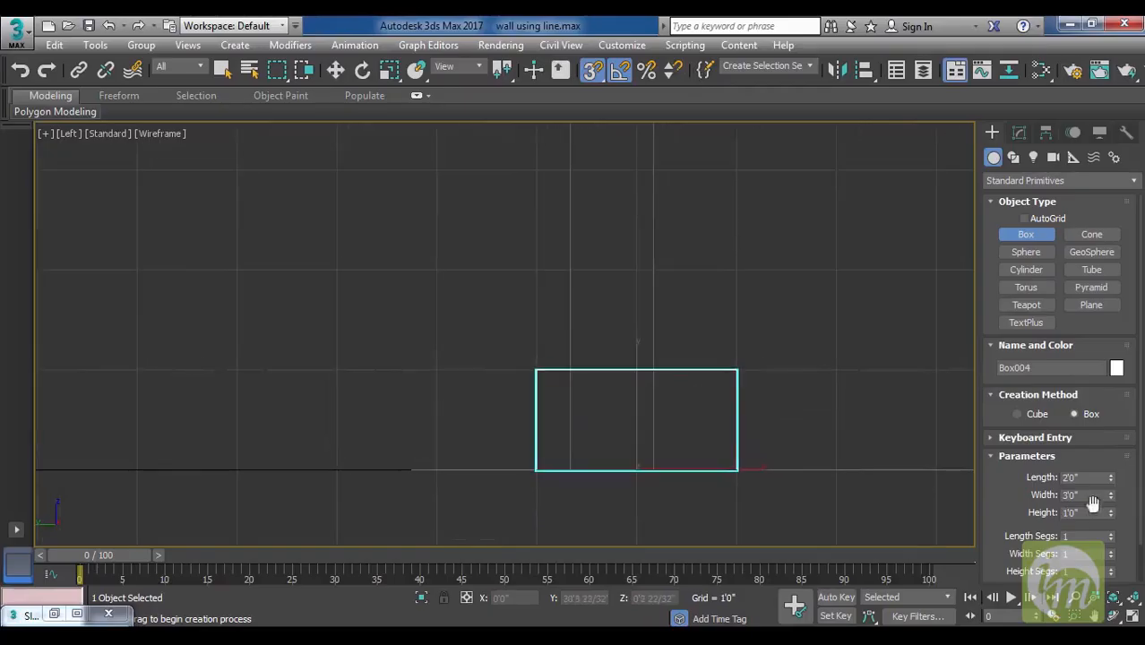
Set the new window box's height to 4'0".
{"action": "left_click", "coordinate": [1085, 512]}
{"action": "type", "text": "4"}
{"action": "key", "text": "Return"}
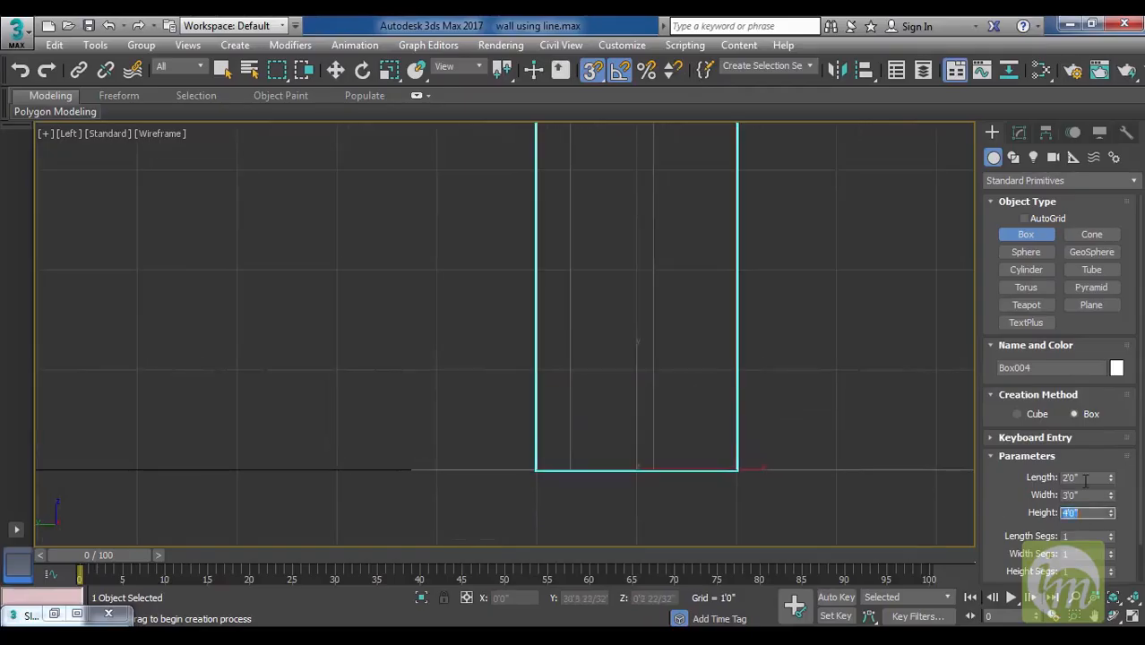
{"action": "middle_click_drag", "start_coordinate": [825, 439], "coordinate": [787, 469]}
{"action": "scroll", "coordinate": [787, 469], "scroll_direction": "down", "scroll_amount": 2}
{"action": "middle_click_drag", "start_coordinate": [793, 410], "coordinate": [788, 356]}
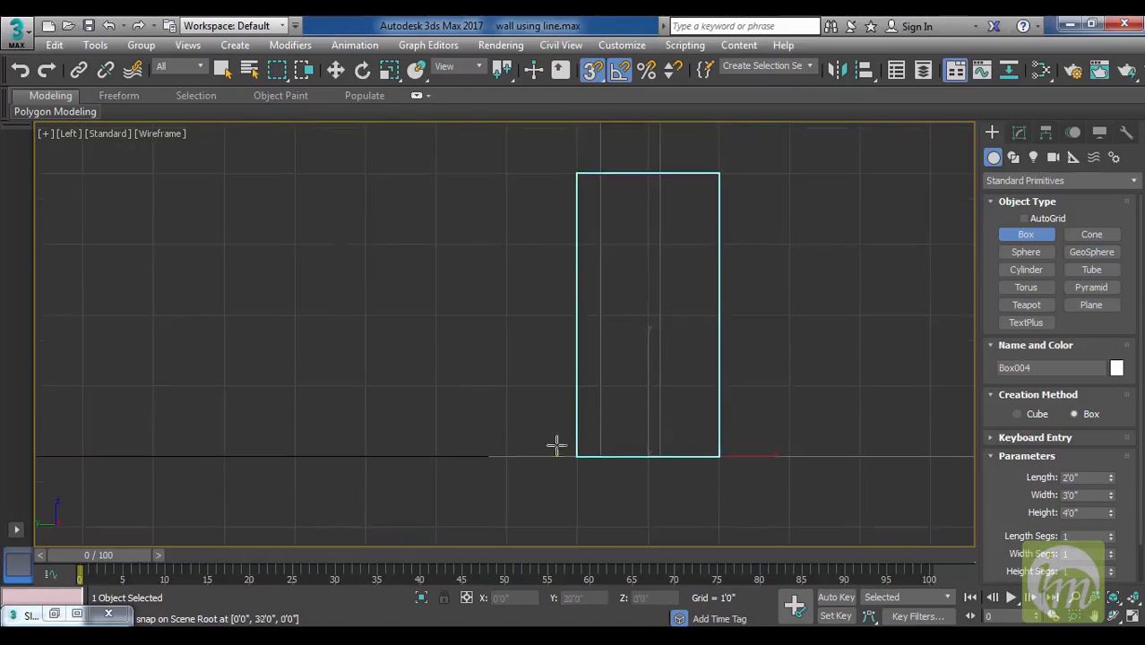
Move the window box vertically in the Left view so its base sits at a Z height of 3'0".
{"action": "middle_click_drag", "start_coordinate": [818, 420], "coordinate": [641, 461]}
{"action": "scroll", "coordinate": [730, 430], "scroll_direction": "down", "scroll_amount": 2}
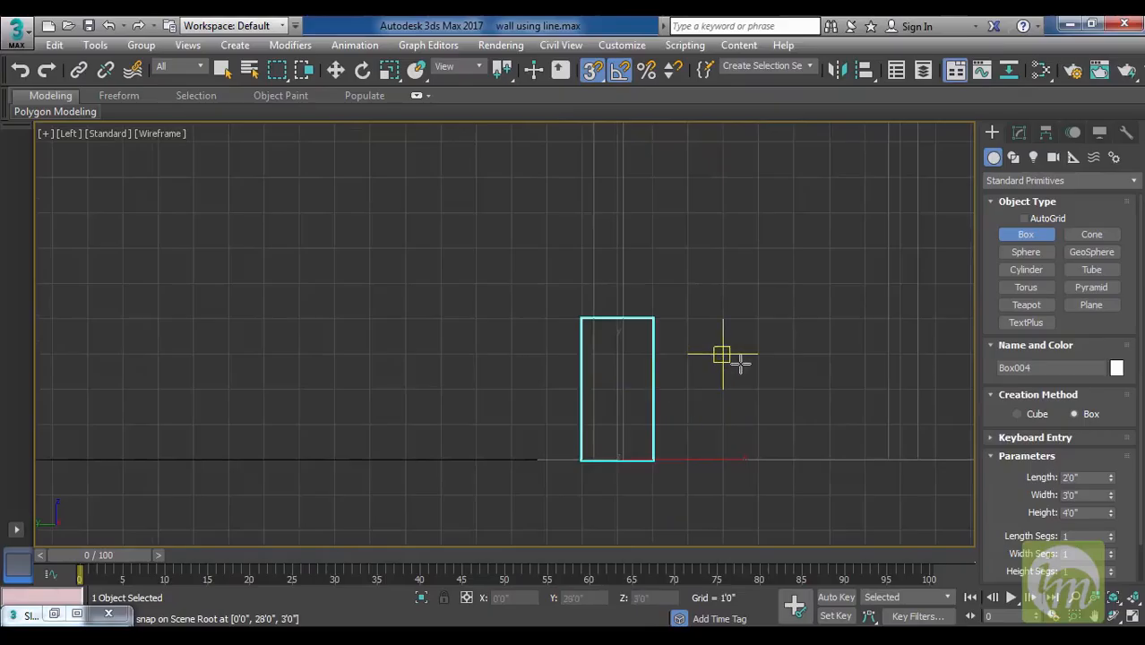
{"action": "key", "text": "f"}
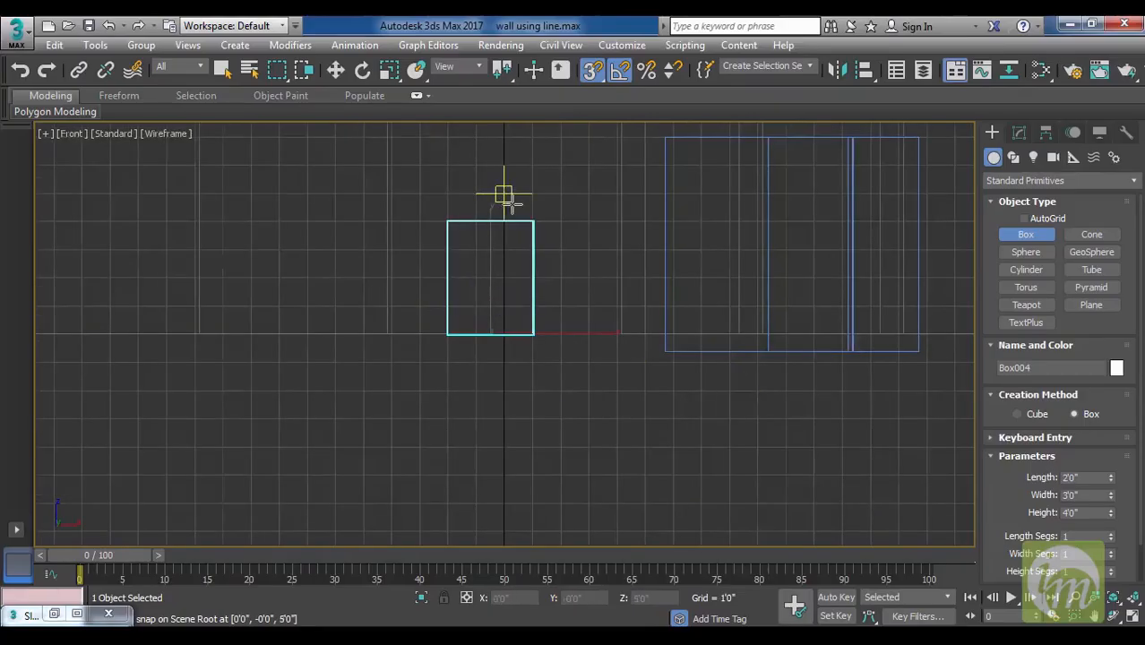
{"action": "key", "text": "l"}
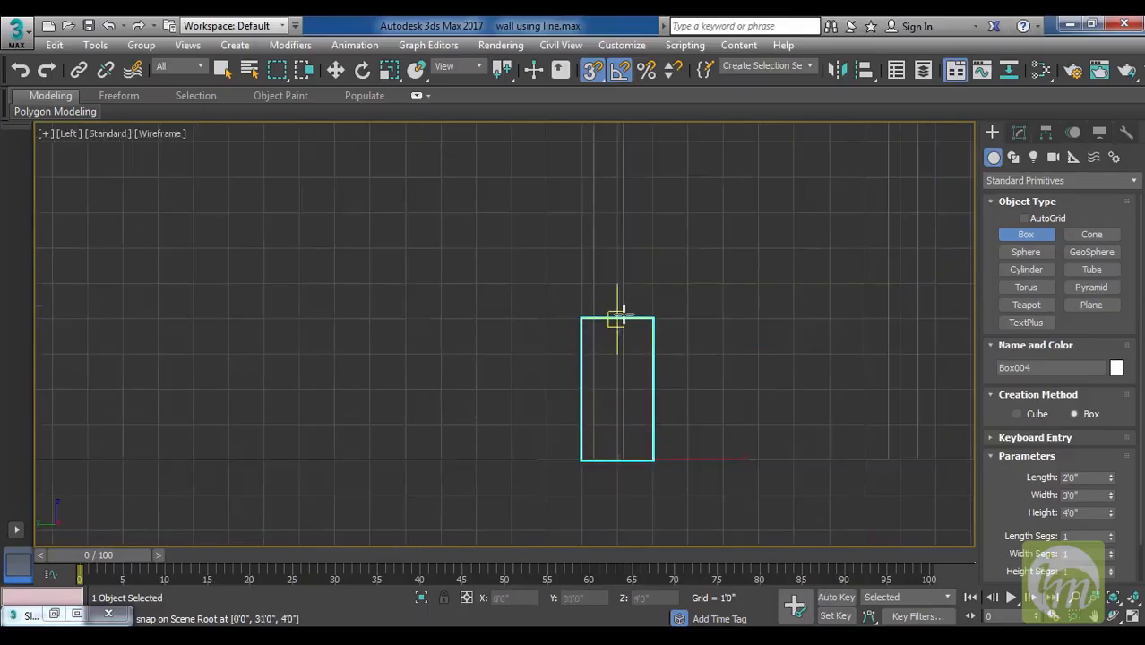
{"action": "key", "text": "s"}
{"action": "scroll", "coordinate": [722, 421], "scroll_direction": "down", "scroll_amount": 3}
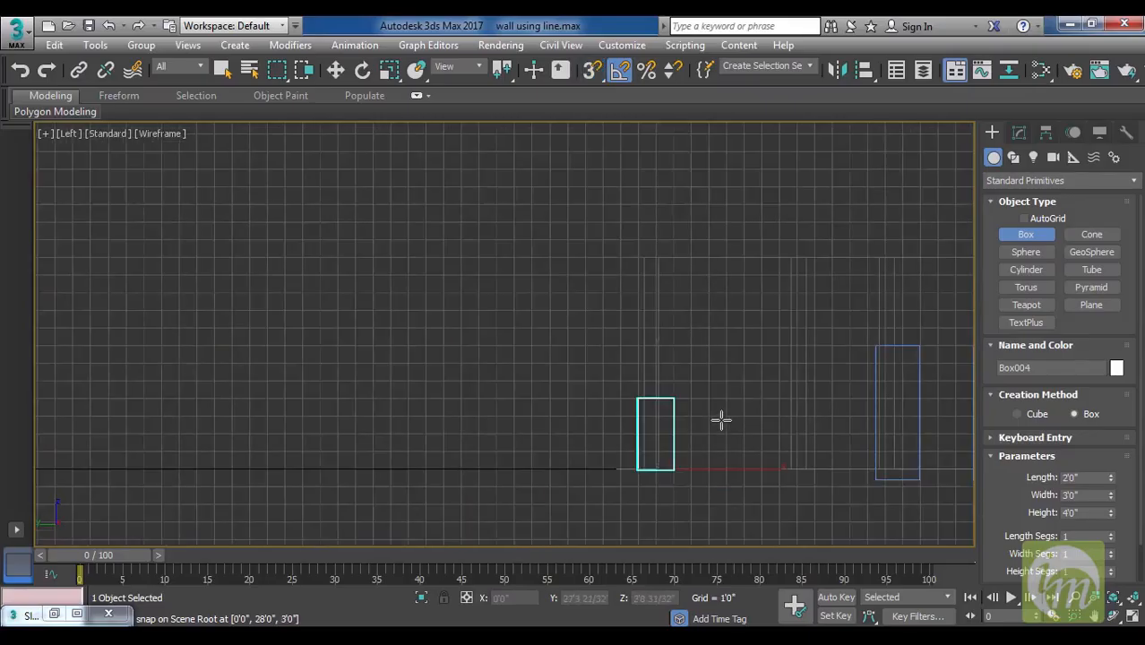
{"action": "middle_click_drag", "start_coordinate": [794, 421], "coordinate": [725, 410]}
{"action": "scroll", "coordinate": [725, 409], "scroll_direction": "up", "scroll_amount": 2}
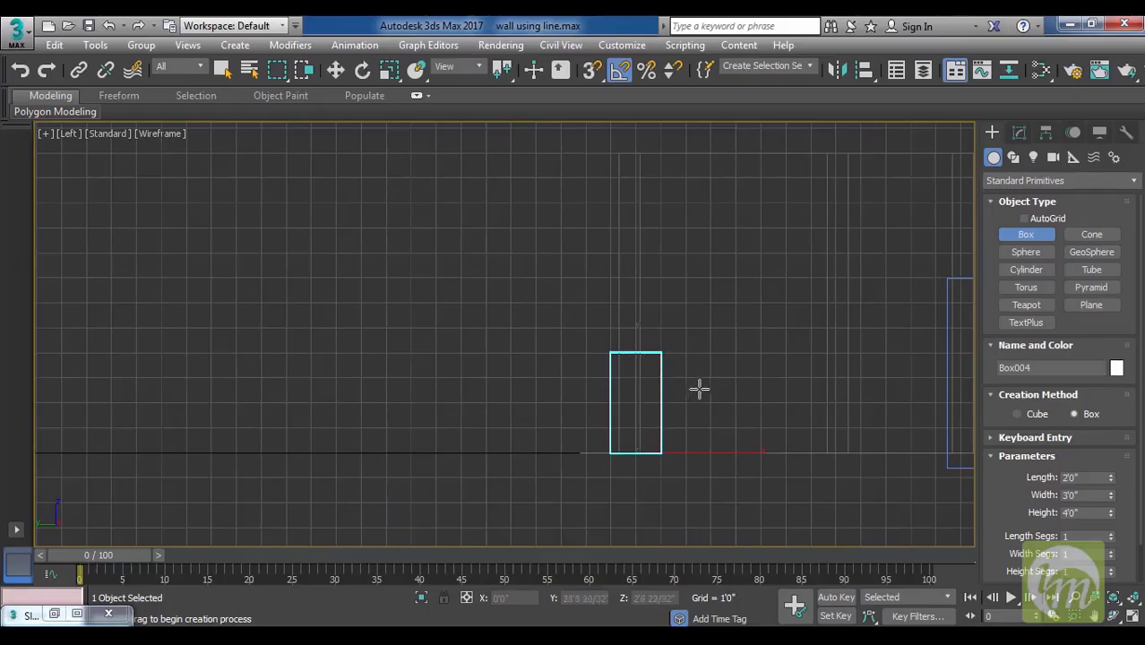
{"action": "key", "text": "w"}
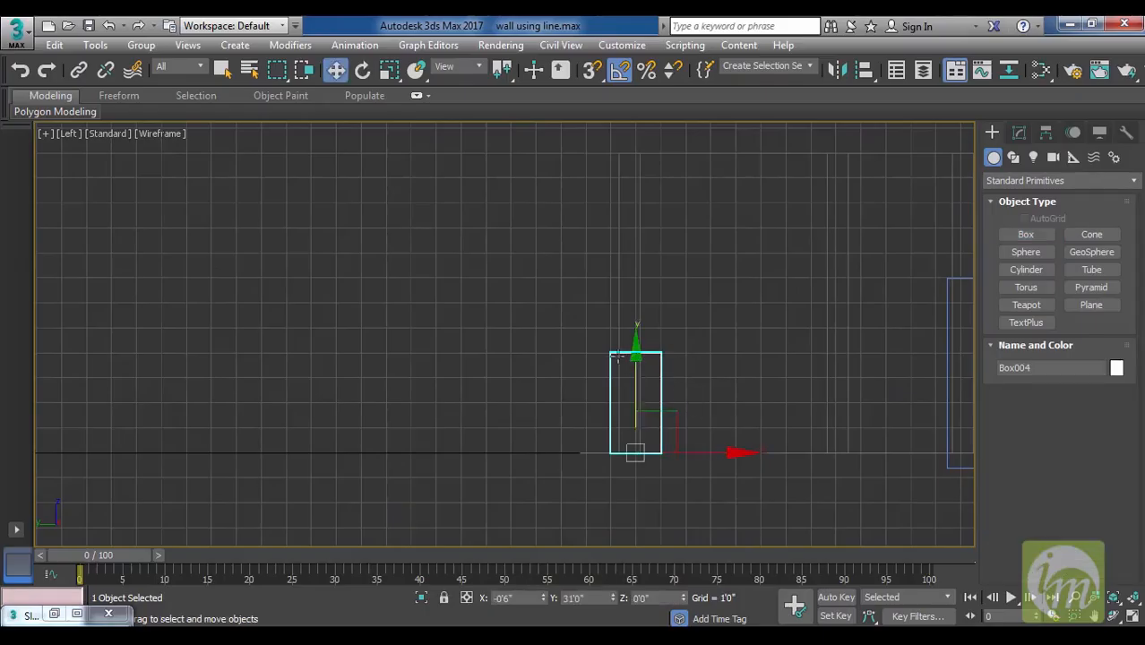
{"action": "mouse_move", "coordinate": [638, 359]}
{"action": "left_mouse_down"}
{"action": "mouse_move", "coordinate": [639, 301]}
{"action": "mouse_move", "coordinate": [636, 373]}
{"action": "left_mouse_up"}
{"action": "key", "text": "s"}
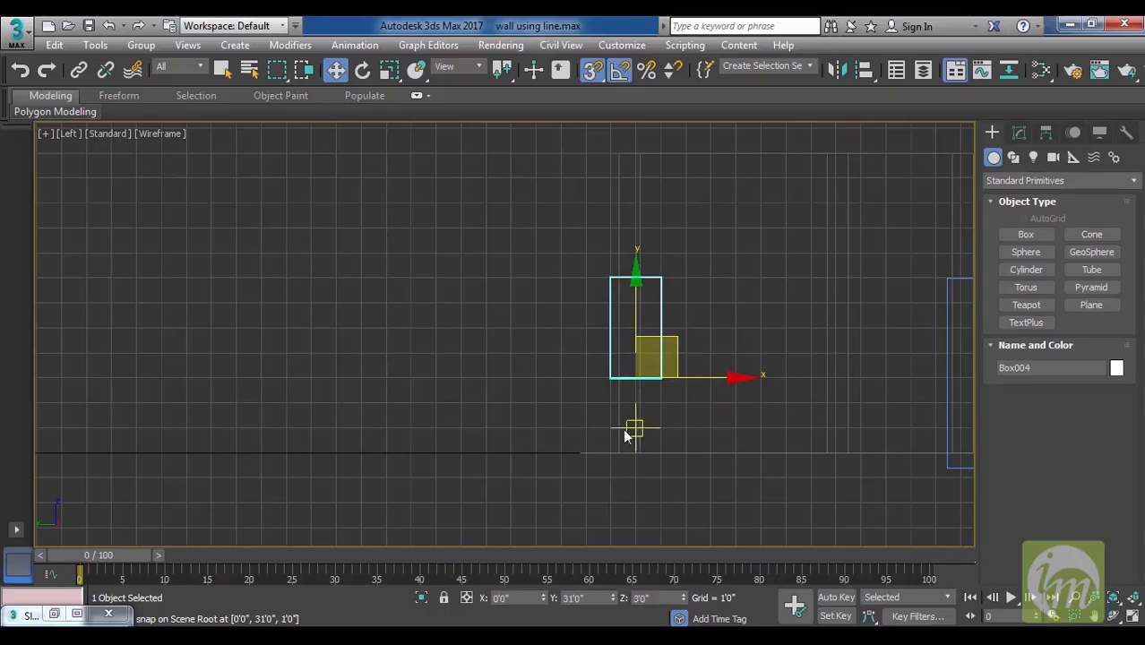
{"action": "middle_click_drag", "start_coordinate": [681, 381], "coordinate": [658, 381]}
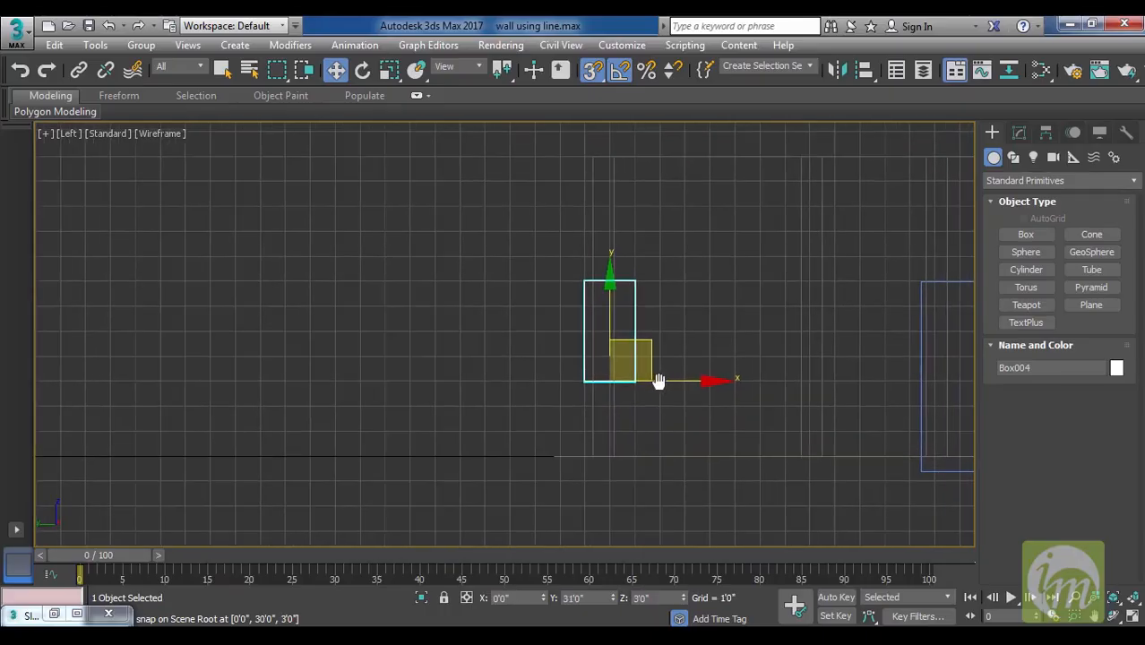
With snapping off, nudge the window box along Y to about 31'5" in the Perspective view so it passes through the wall.
{"action": "key", "text": "s"}
{"action": "middle_click_drag", "start_coordinate": [760, 383], "coordinate": [724, 432]}
{"action": "scroll", "coordinate": [741, 420], "scroll_direction": "down", "scroll_amount": 3}
{"action": "middle_click_drag", "start_coordinate": [814, 402], "coordinate": [675, 430]}
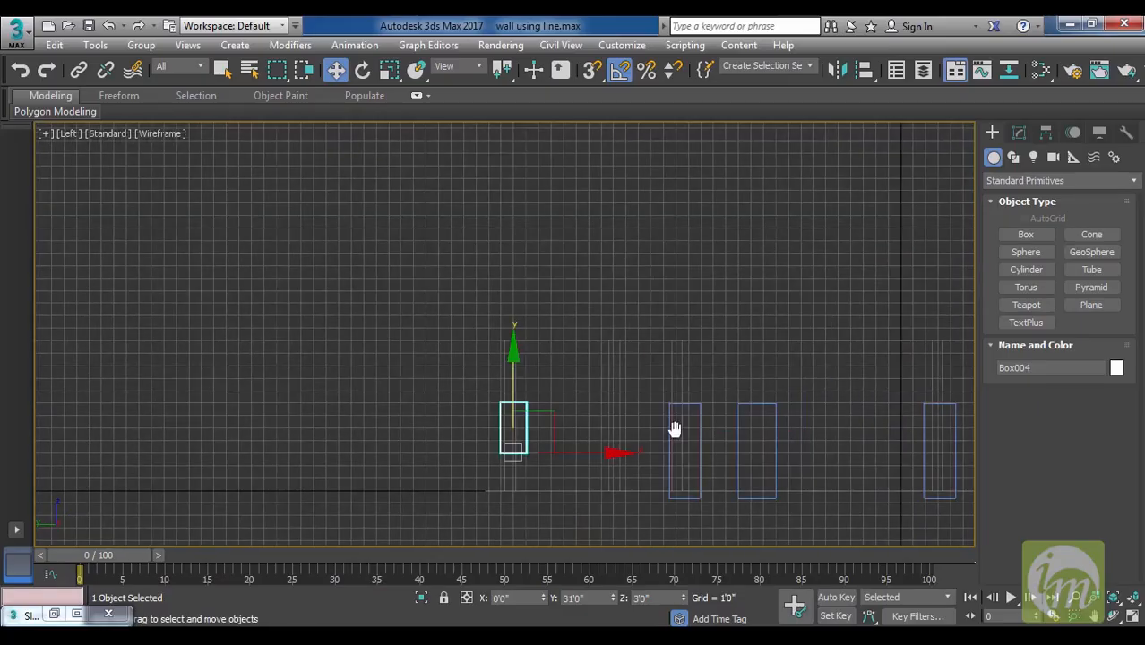
{"action": "key", "text": "p"}
{"action": "middle_click_drag", "start_coordinate": [688, 340], "coordinate": [750, 358]}
{"action": "middle_click_drag", "start_coordinate": [750, 357], "coordinate": [480, 456], "text": "alt"}
{"action": "middle_click_drag", "start_coordinate": [507, 391], "coordinate": [522, 427], "text": "alt"}
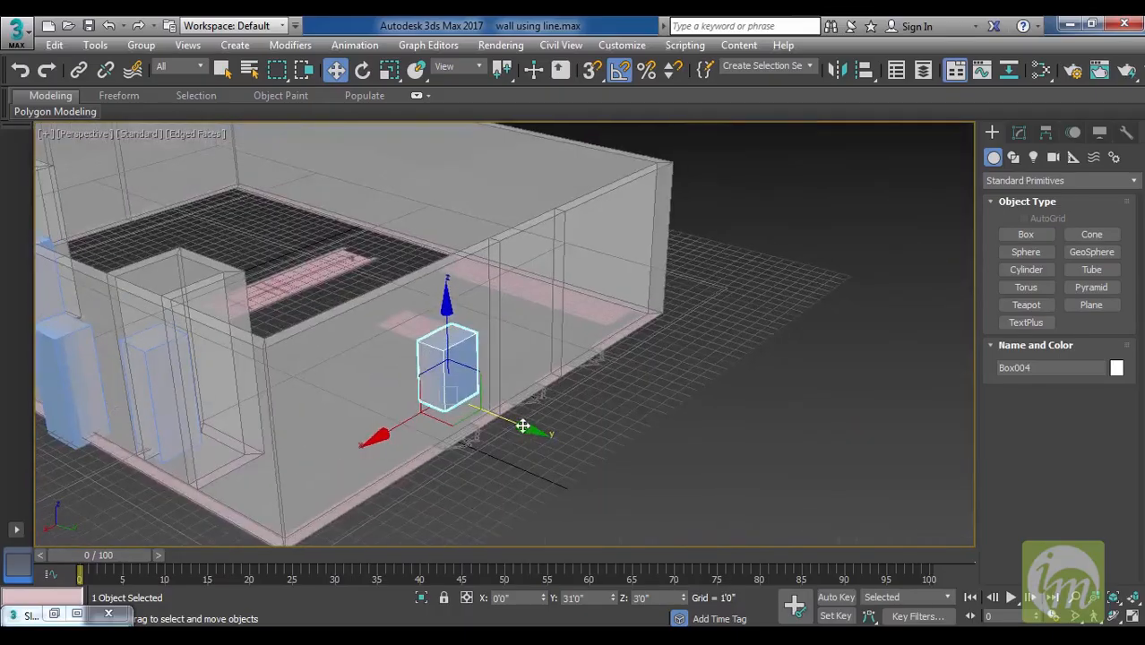
{"action": "left_click_drag", "start_coordinate": [524, 427], "coordinate": [528, 429]}
{"action": "mouse_move", "coordinate": [528, 429]}
{"action": "middle_mouse_down", "text": "alt"}
{"action": "mouse_move", "coordinate": [552, 410]}
{"action": "mouse_move", "coordinate": [463, 360]}
{"action": "mouse_move", "coordinate": [535, 422]}
{"action": "middle_mouse_up", "text": "alt"}
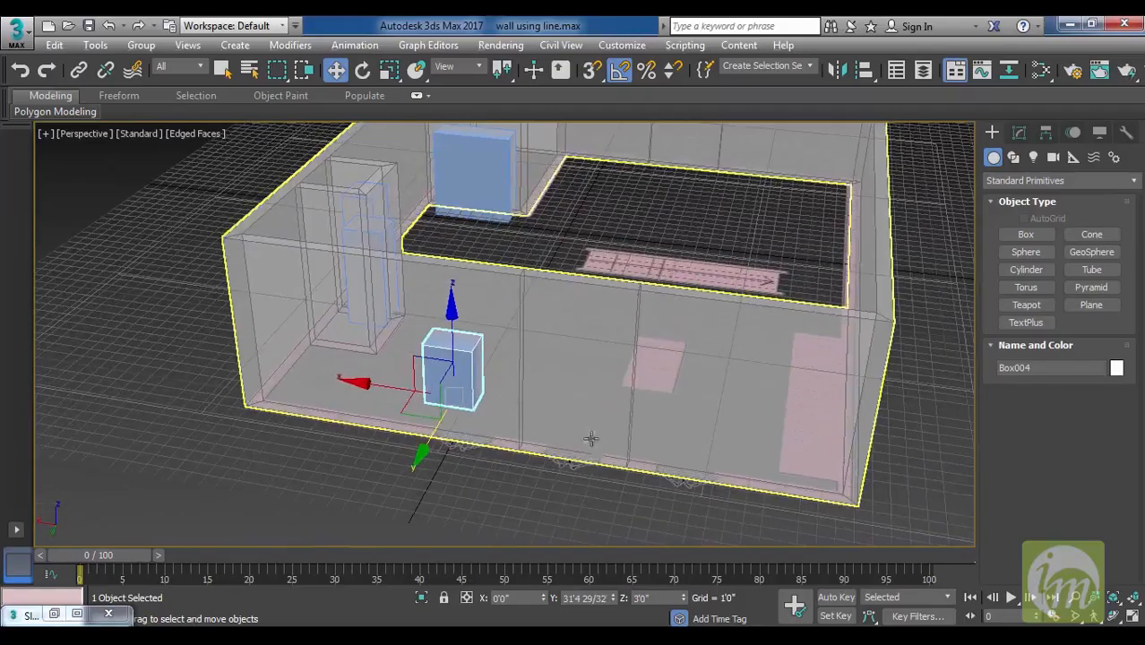
Shift the window box along X to about -0'5" in the Top view, aligning it with the rightmost window opening.
{"action": "middle_click_drag", "start_coordinate": [582, 455], "coordinate": [780, 429]}
{"action": "key", "text": "t"}
{"action": "middle_click_drag", "start_coordinate": [588, 355], "coordinate": [485, 361]}
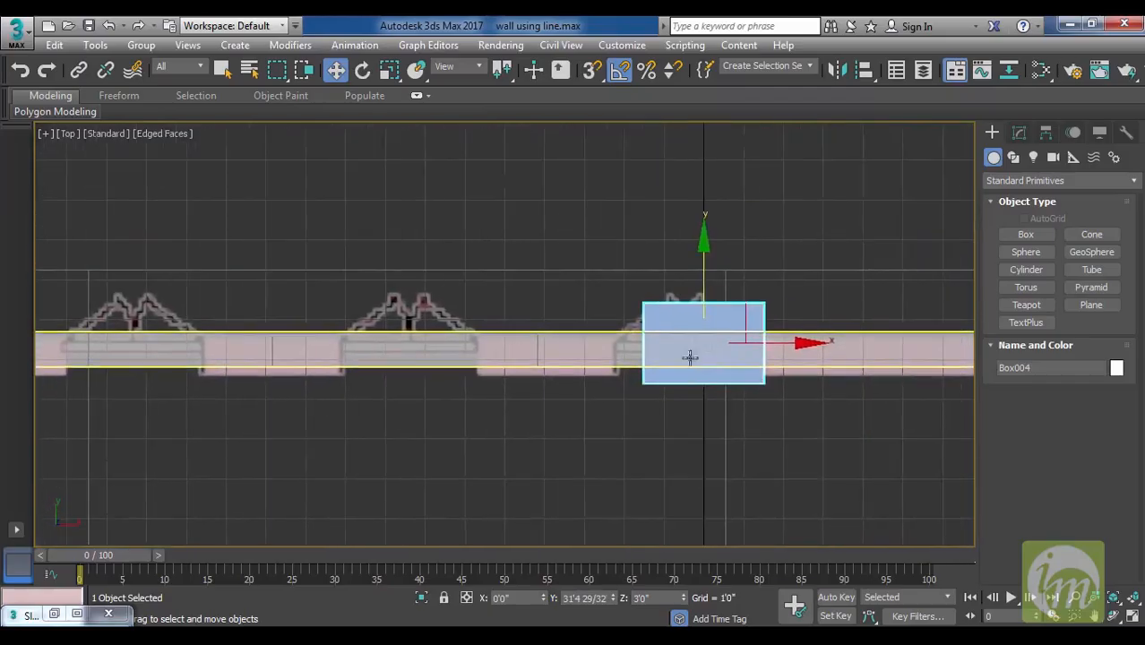
{"action": "left_click_drag", "start_coordinate": [794, 349], "coordinate": [782, 350]}
Clone the window box along X as 2 copies, placing them over the other two window openings in the same wall.
{"action": "middle_click_drag", "start_coordinate": [560, 400], "coordinate": [773, 407]}
{"action": "scroll", "coordinate": [662, 401], "scroll_direction": "down", "scroll_amount": 2}
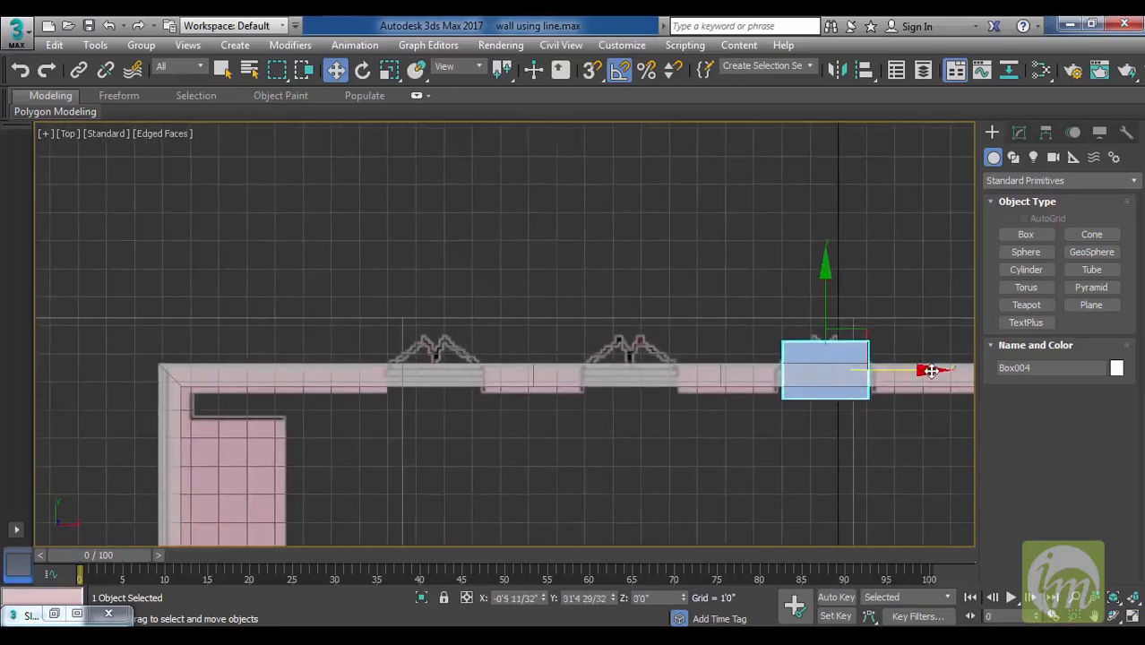
{"action": "left_click_drag", "start_coordinate": [927, 370], "coordinate": [732, 377], "text": "shift"}
{"action": "left_click", "coordinate": [615, 336]}
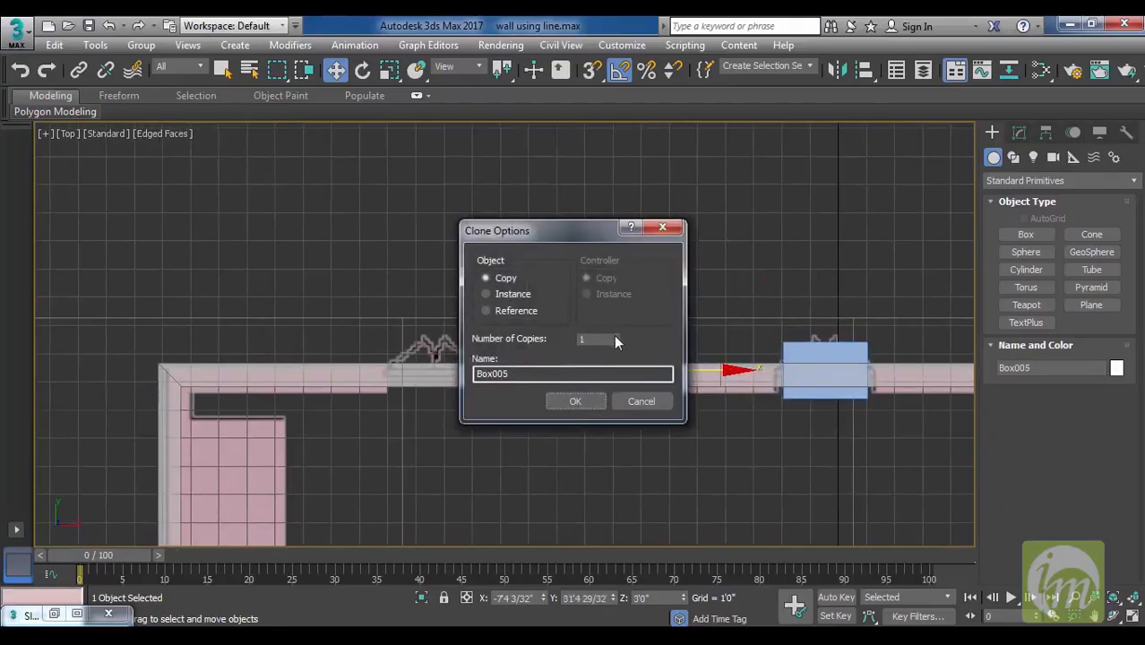
{"action": "left_click", "coordinate": [575, 401]}
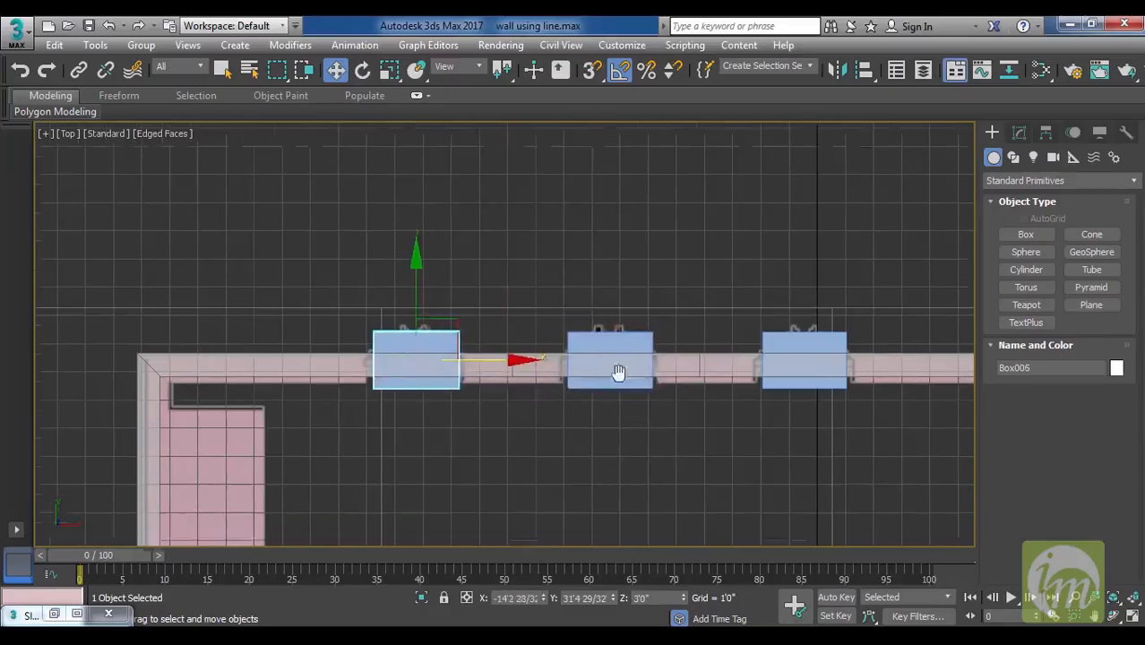
Select the three window boxes and copy them along Y onto the window openings of the opposite wall in the Top view.
{"action": "middle_click_drag", "start_coordinate": [617, 371], "coordinate": [534, 343]}
{"action": "scroll", "coordinate": [658, 351], "scroll_direction": "down", "scroll_amount": 2}
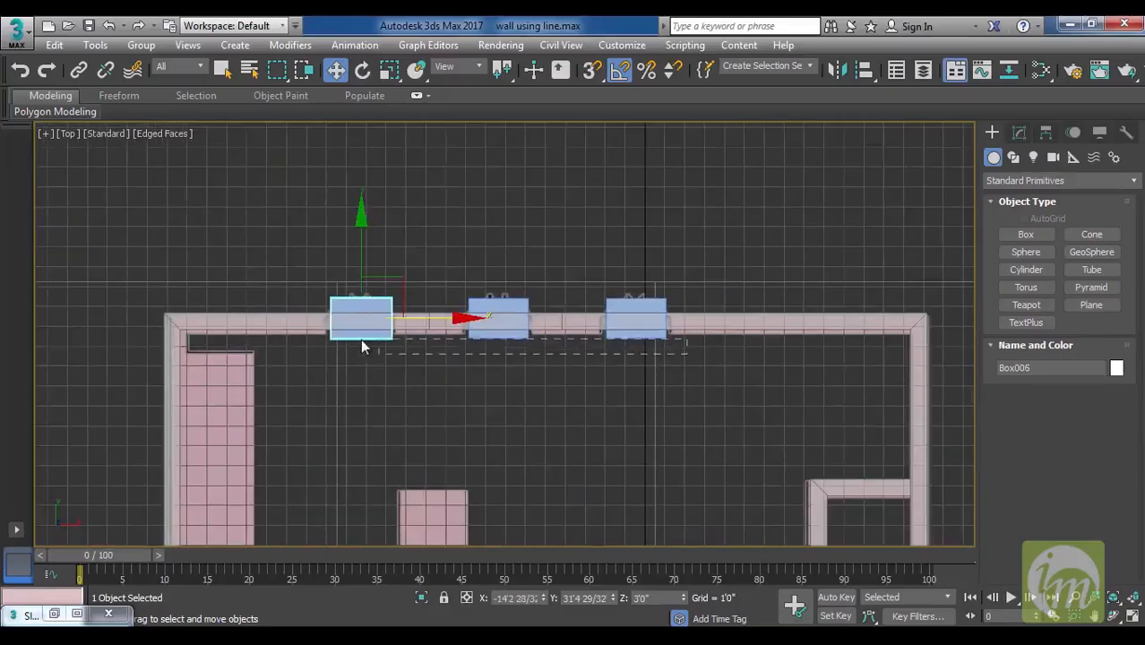
{"action": "left_click_drag", "start_coordinate": [355, 346], "coordinate": [357, 348]}
{"action": "scroll", "coordinate": [642, 396], "scroll_direction": "down", "scroll_amount": 5}
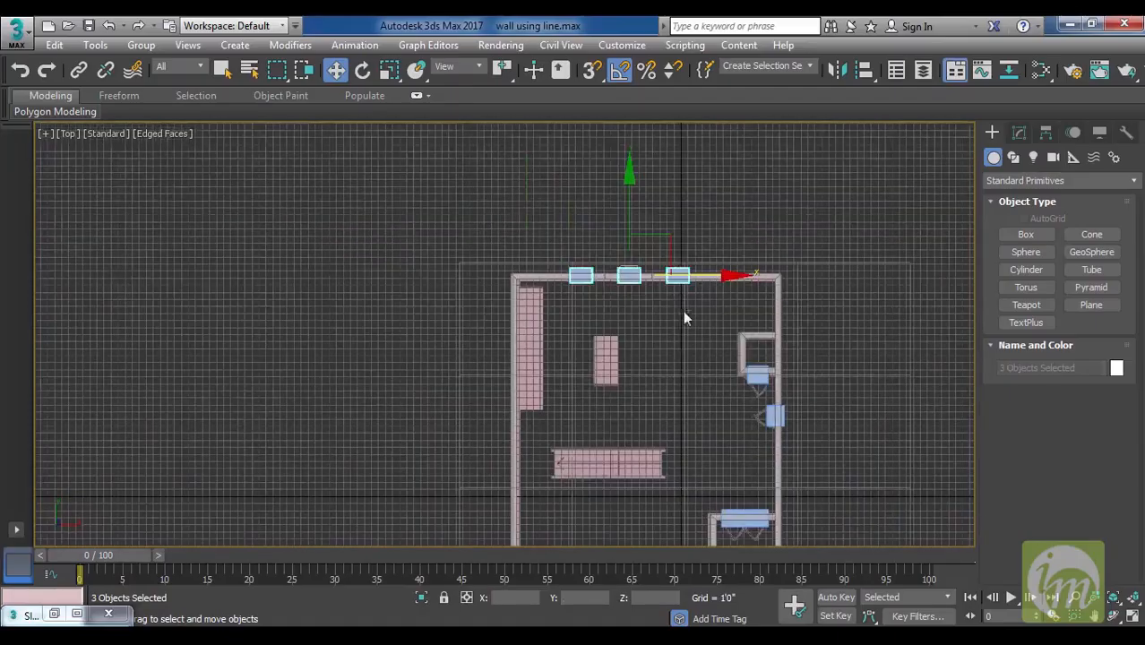
{"action": "middle_click_drag", "start_coordinate": [683, 314], "coordinate": [629, 209]}
{"action": "middle_click_drag", "start_coordinate": [613, 134], "coordinate": [617, 164]}
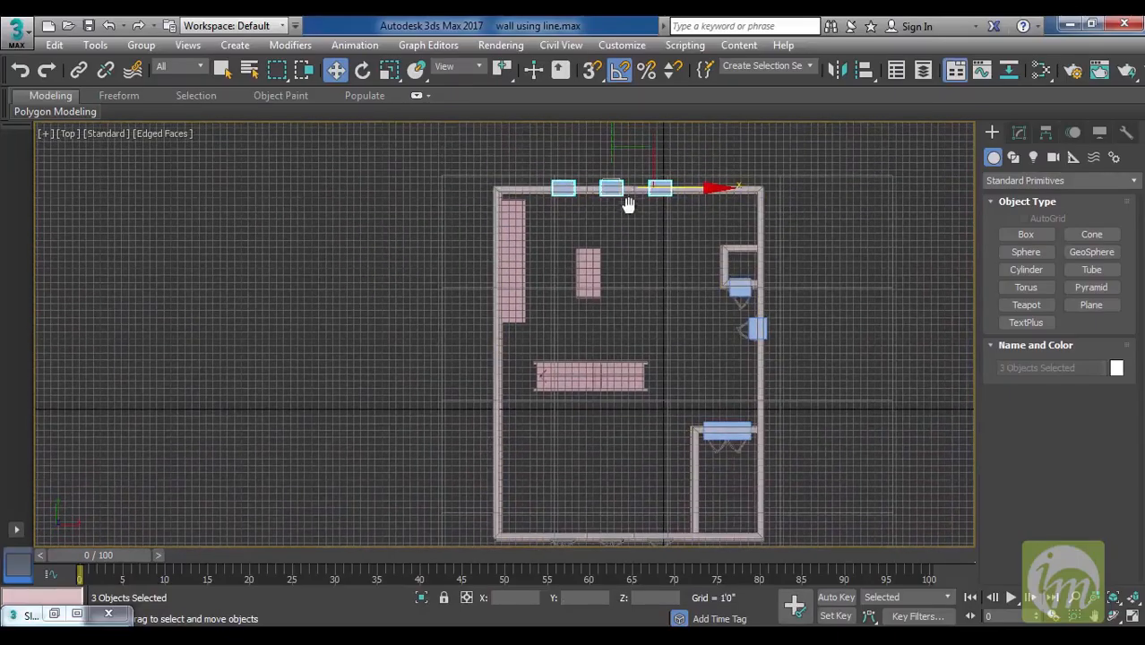
{"action": "left_click_drag", "start_coordinate": [610, 136], "coordinate": [600, 485], "text": "shift"}
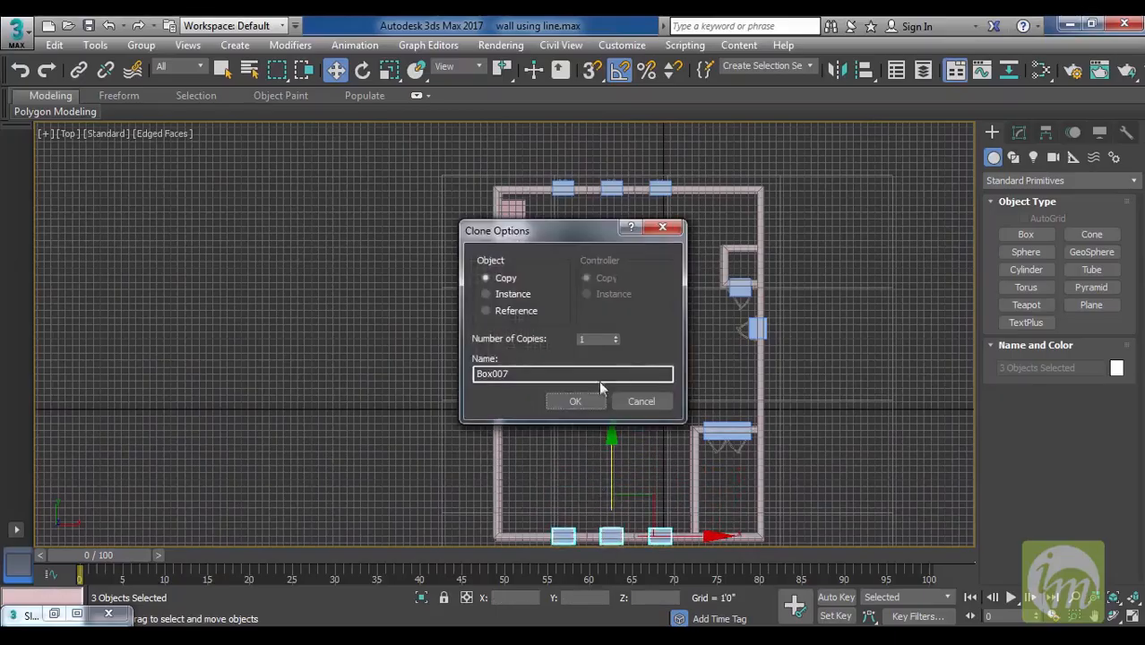
{"action": "left_click", "coordinate": [578, 401]}
Examine the placement of all door and window boxes in the walls from several angles in the Perspective view.
{"action": "middle_click_drag", "start_coordinate": [832, 357], "coordinate": [833, 331]}
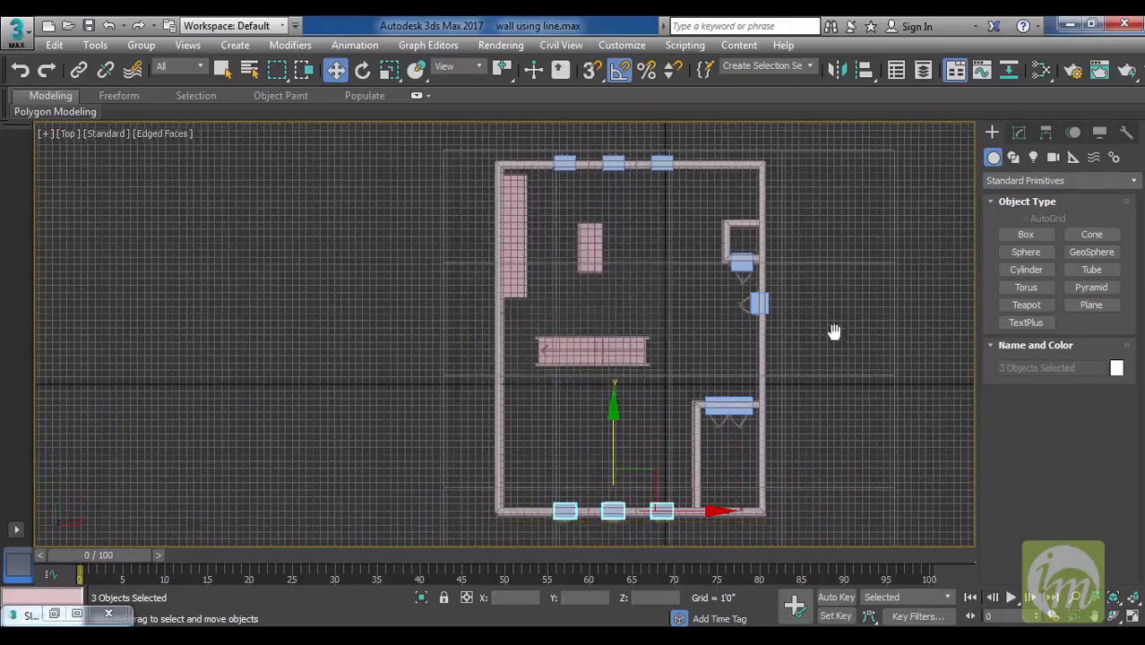
{"action": "key", "text": "p"}
{"action": "middle_click_drag", "start_coordinate": [810, 369], "coordinate": [737, 342], "text": "alt"}
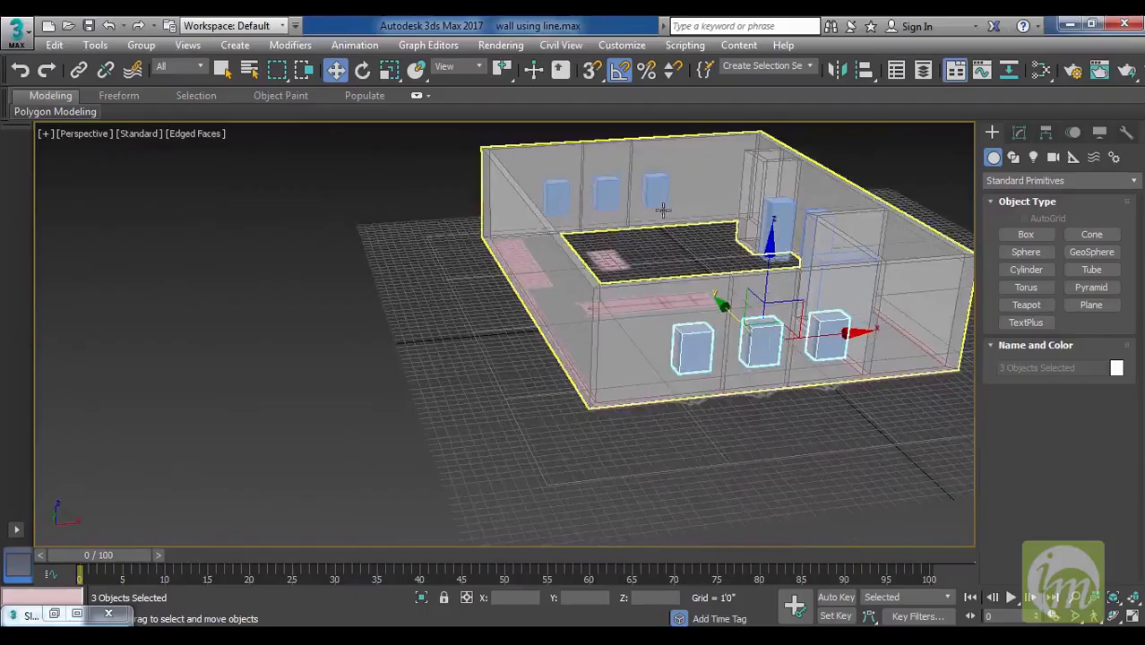
{"action": "middle_click_drag", "start_coordinate": [603, 286], "coordinate": [558, 220], "text": "alt"}
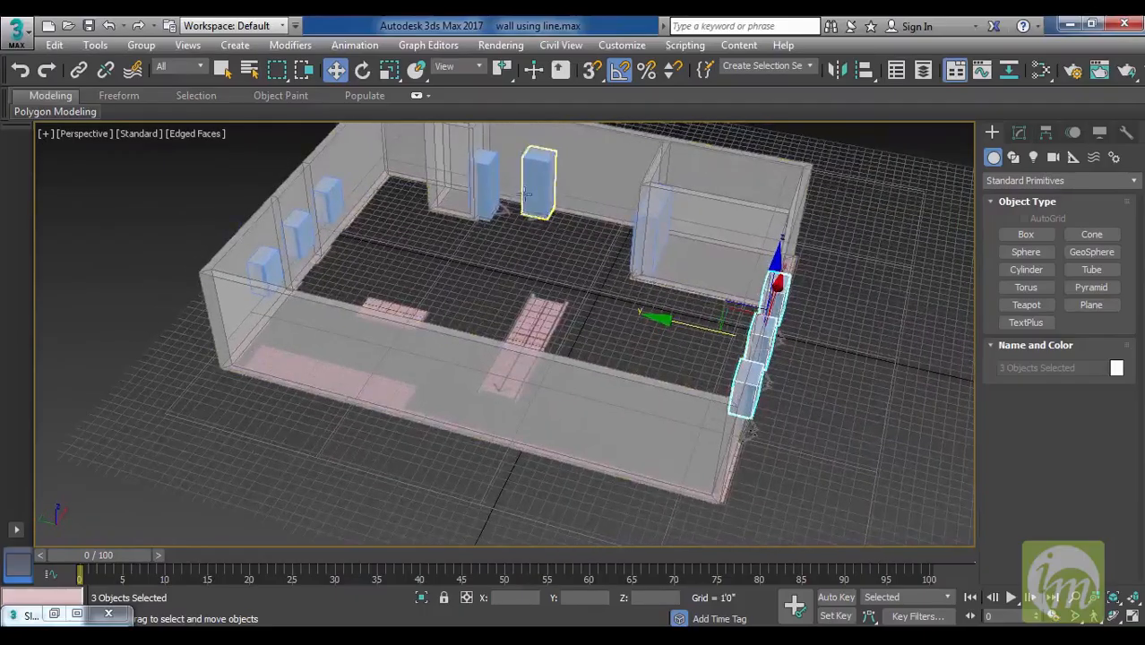
{"action": "middle_click_drag", "start_coordinate": [598, 266], "coordinate": [653, 274], "text": "alt"}
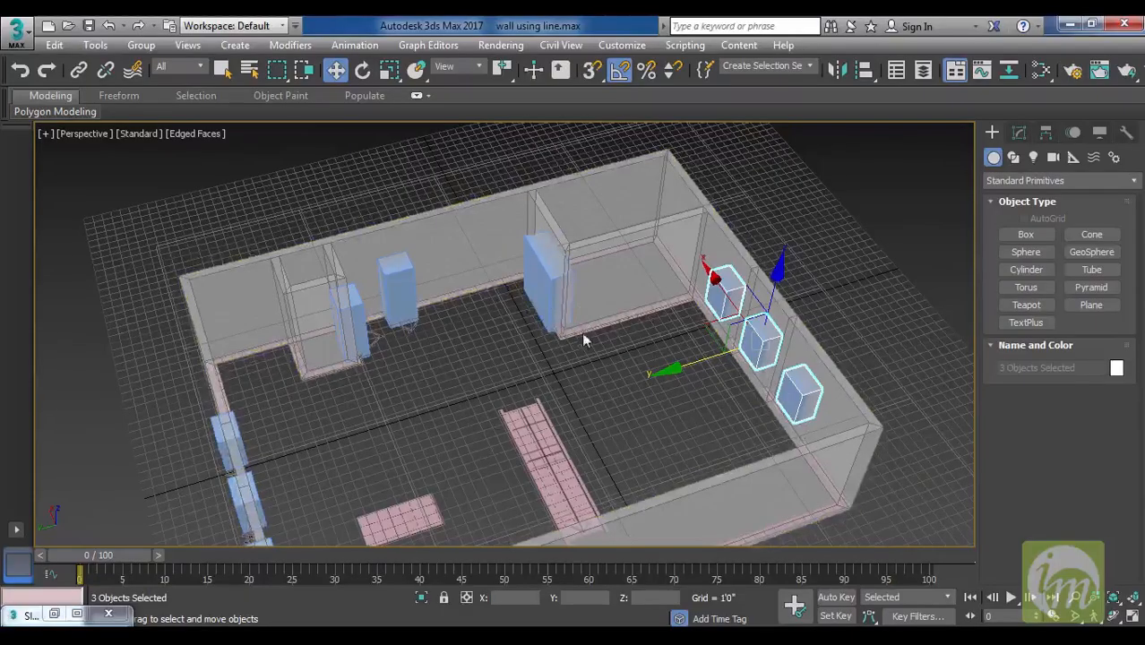
{"action": "middle_click_drag", "start_coordinate": [567, 353], "coordinate": [602, 403], "text": "alt"}
{"action": "middle_click_drag", "start_coordinate": [630, 328], "coordinate": [649, 288], "text": "alt"}
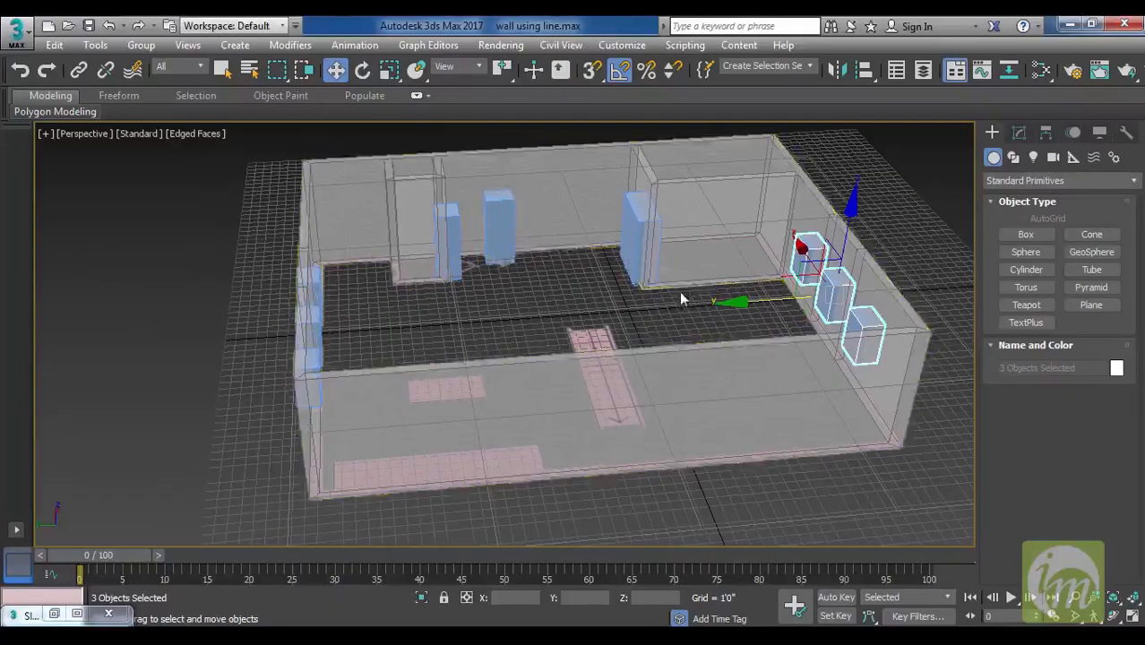
Select the double-door box and convert it to an Editable Poly.
{"action": "left_click", "coordinate": [697, 194]}
{"action": "left_click", "coordinate": [635, 236]}
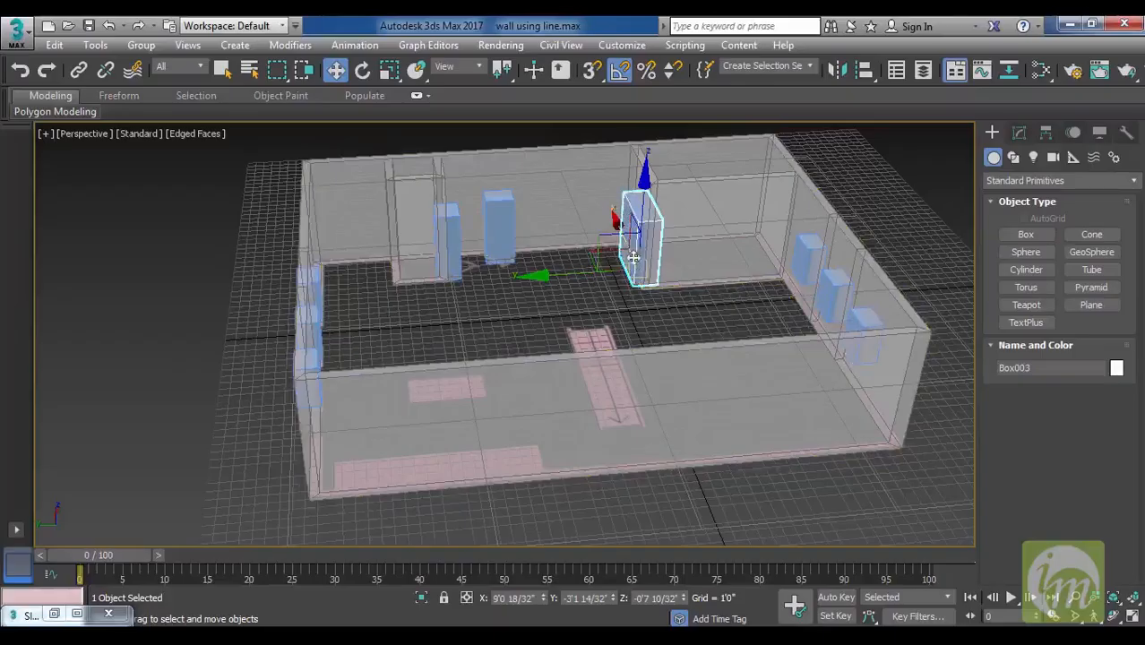
{"action": "left_click", "coordinate": [1021, 132]}
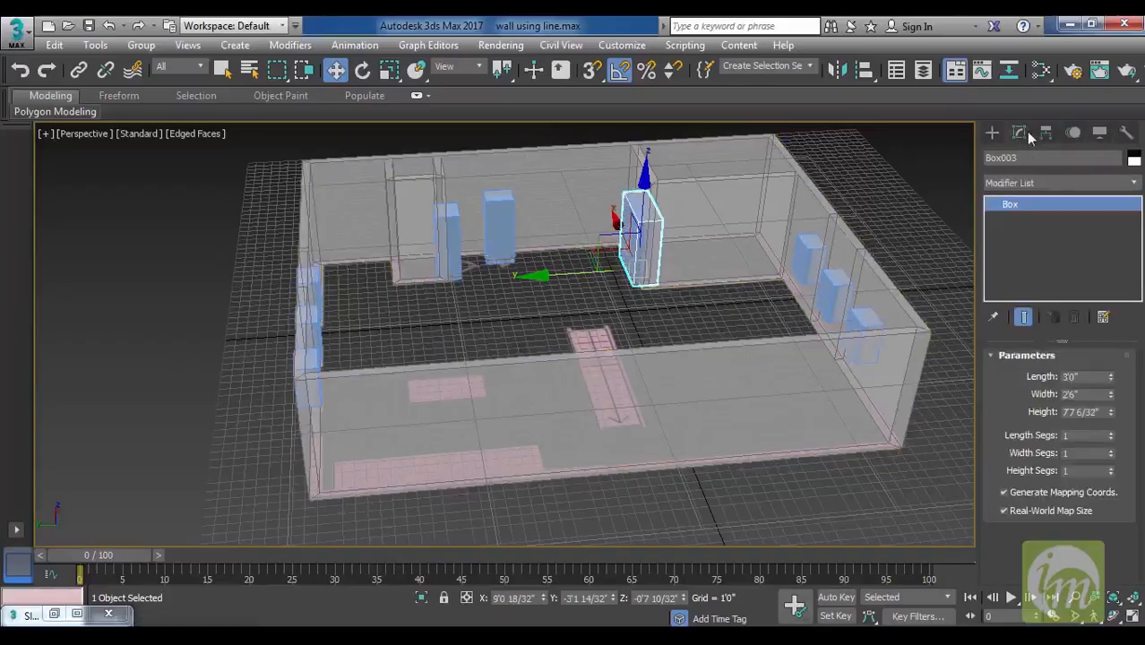
{"action": "right_click", "coordinate": [1010, 207]}
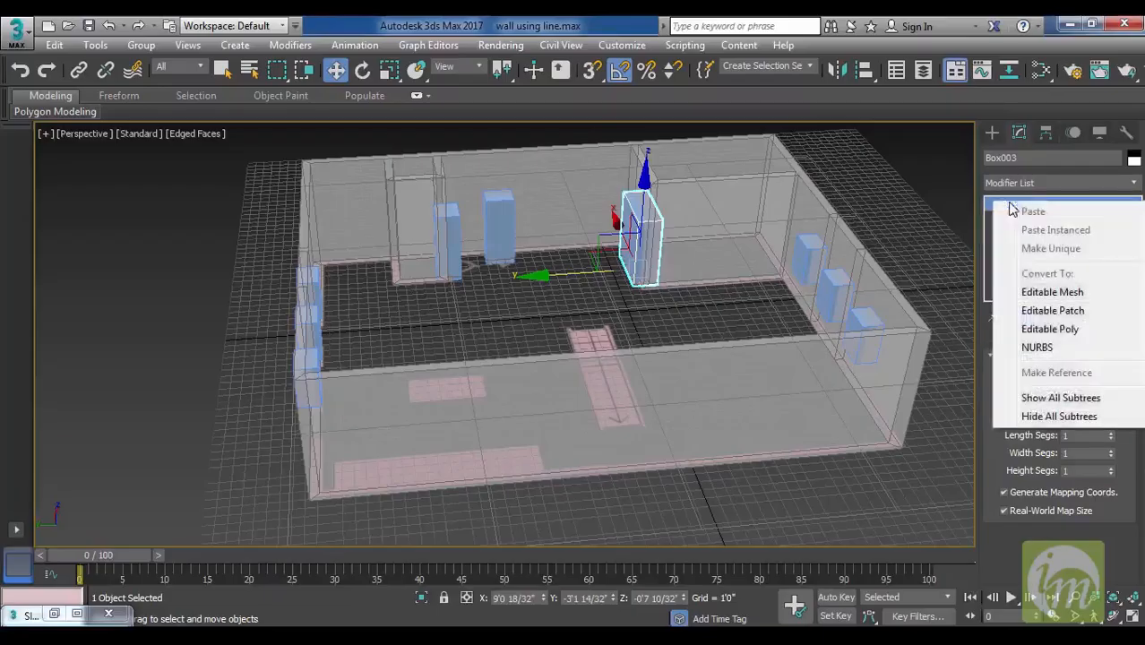
{"action": "left_click", "coordinate": [1042, 330]}
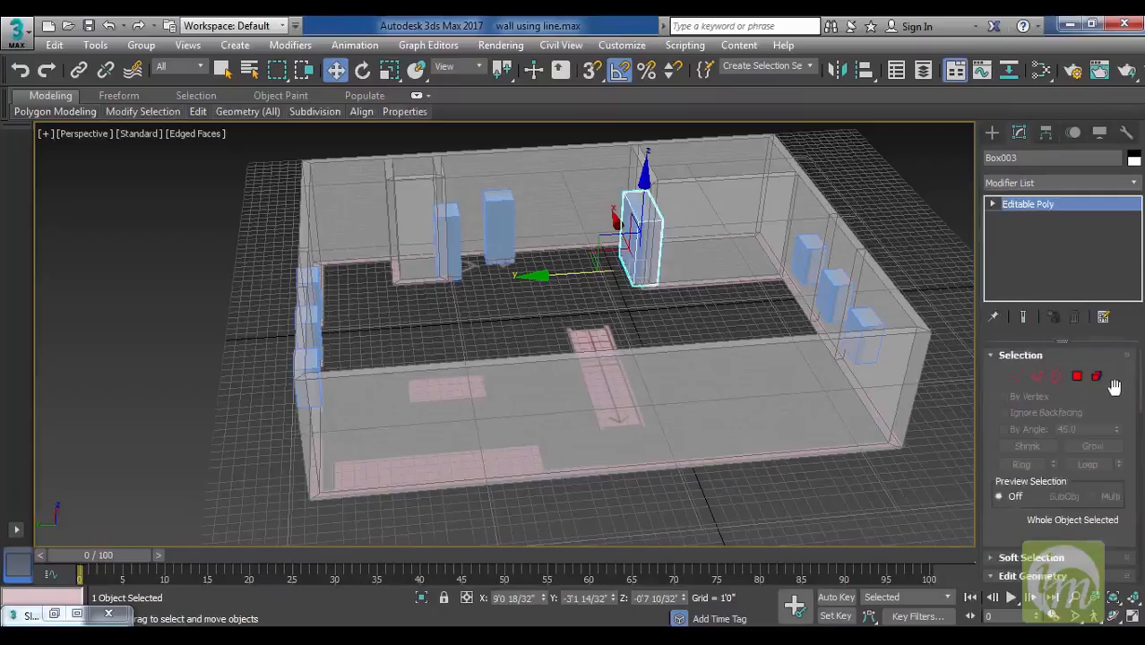
Attach the two single-door boxes to the double-door box.
{"action": "scroll", "coordinate": [1114, 386], "scroll_direction": "down", "scroll_amount": 3}
{"action": "left_click_drag", "start_coordinate": [1011, 407], "coordinate": [1001, 317]}
{"action": "scroll", "coordinate": [990, 440], "scroll_direction": "down", "scroll_amount": 2}
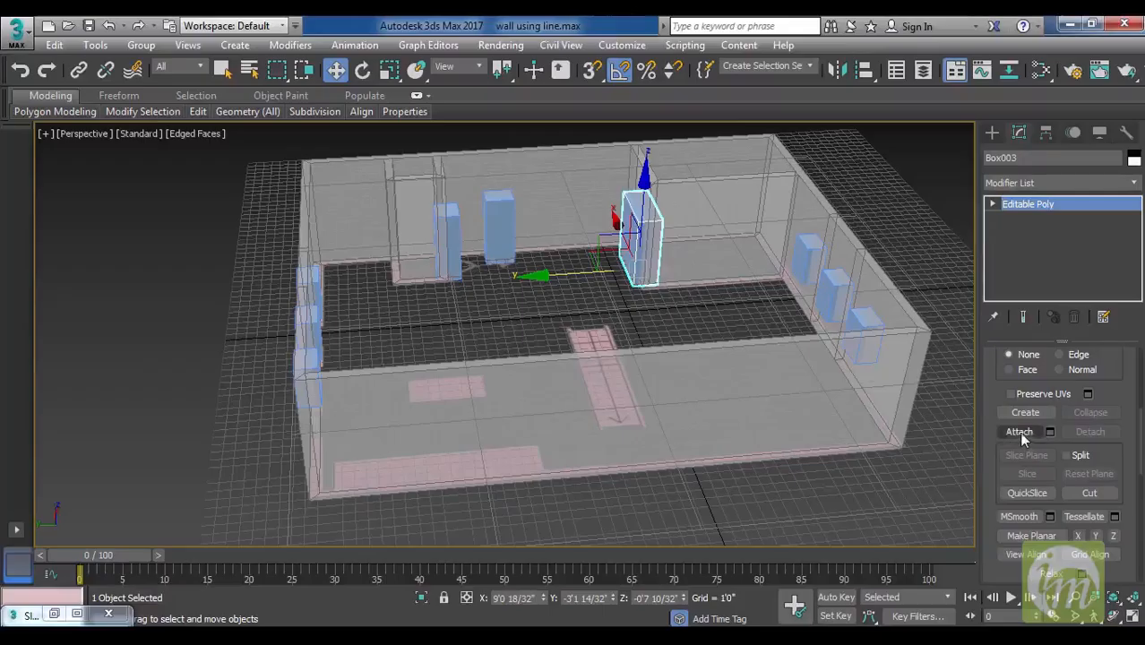
{"action": "left_click", "coordinate": [1022, 432]}
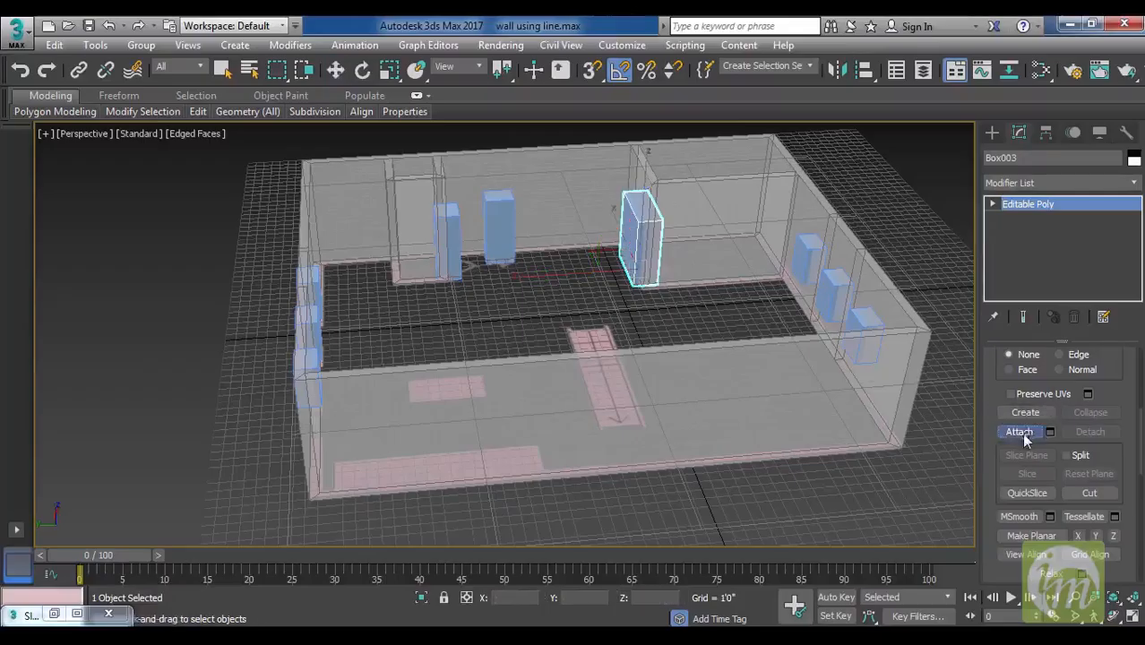
{"action": "left_click", "coordinate": [495, 213]}
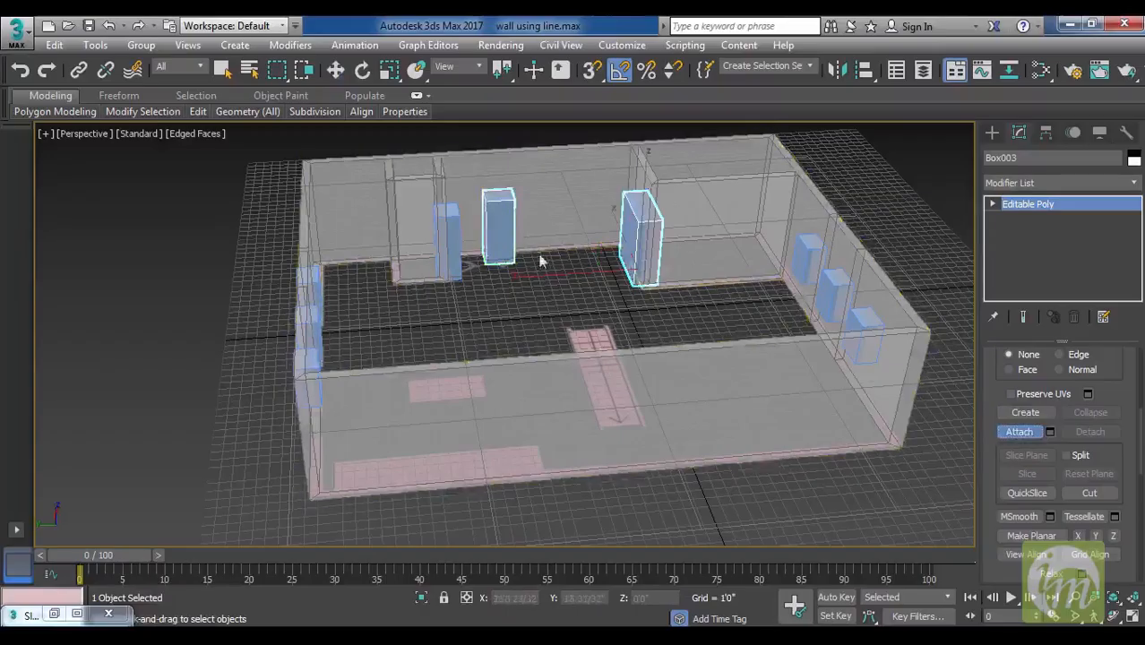
{"action": "middle_click_drag", "start_coordinate": [587, 248], "coordinate": [484, 235], "text": "alt"}
{"action": "left_click", "coordinate": [475, 191]}
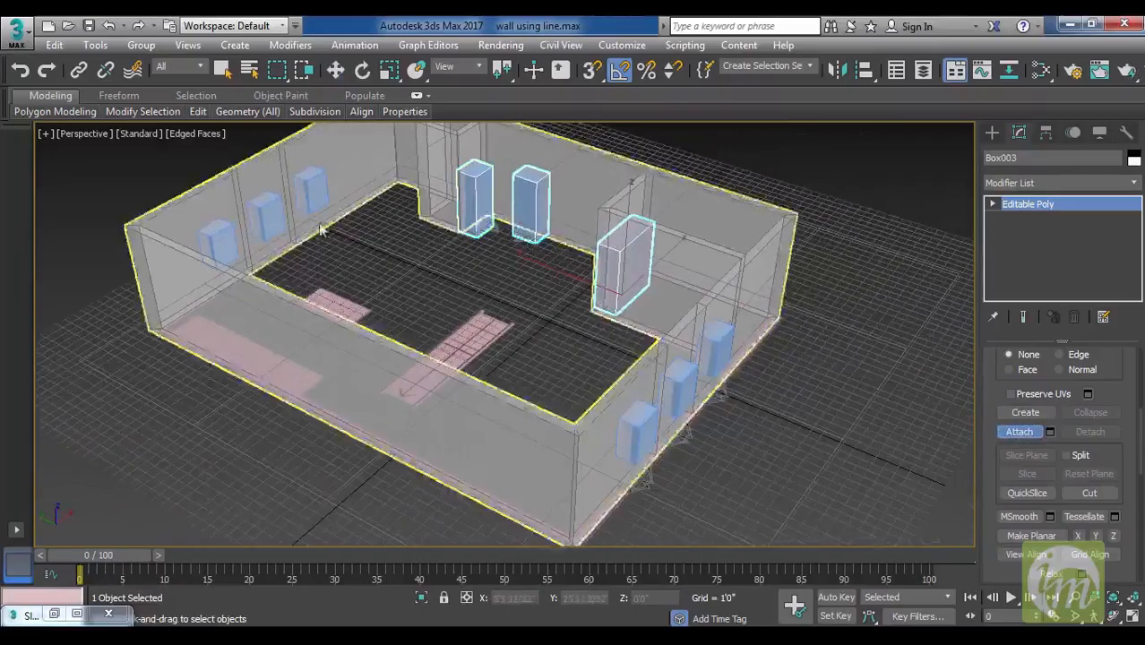
Attach the six window boxes in the two opposite walls to the combined door boxes and finish attaching.
{"action": "left_click", "coordinate": [311, 188]}
{"action": "left_click", "coordinate": [272, 218]}
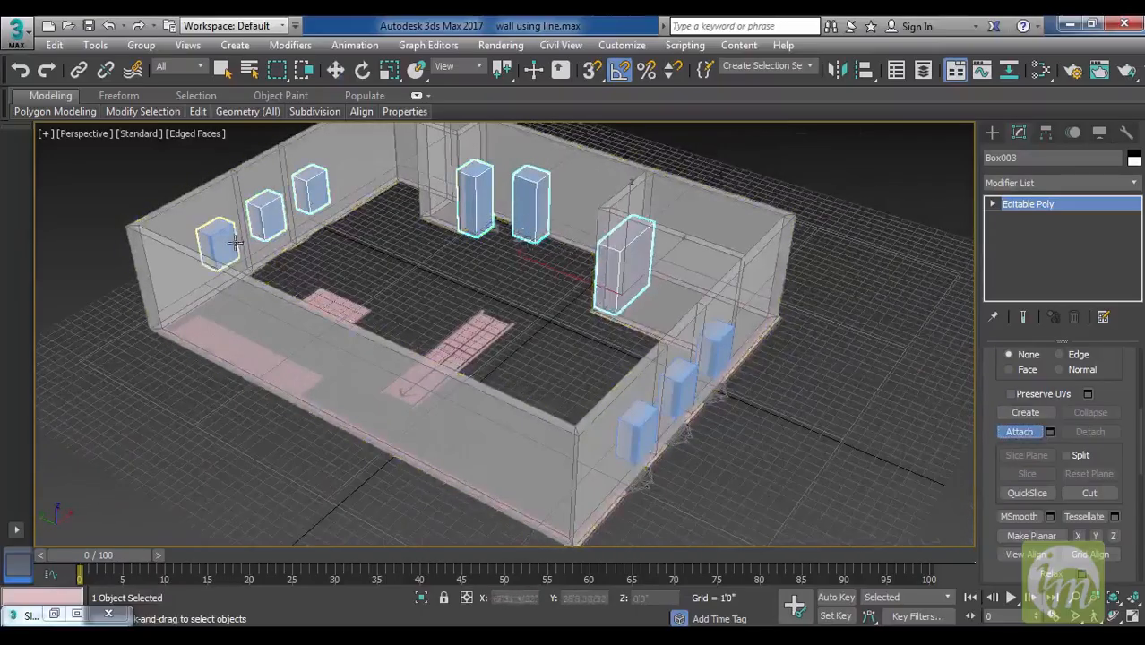
{"action": "left_click", "coordinate": [218, 237]}
{"action": "middle_click_drag", "start_coordinate": [218, 238], "coordinate": [524, 255], "text": "alt"}
{"action": "left_click", "coordinate": [690, 148]}
{"action": "middle_click_drag", "start_coordinate": [649, 144], "coordinate": [642, 220]}
{"action": "left_click", "coordinate": [635, 199]}
{"action": "left_click", "coordinate": [584, 184]}
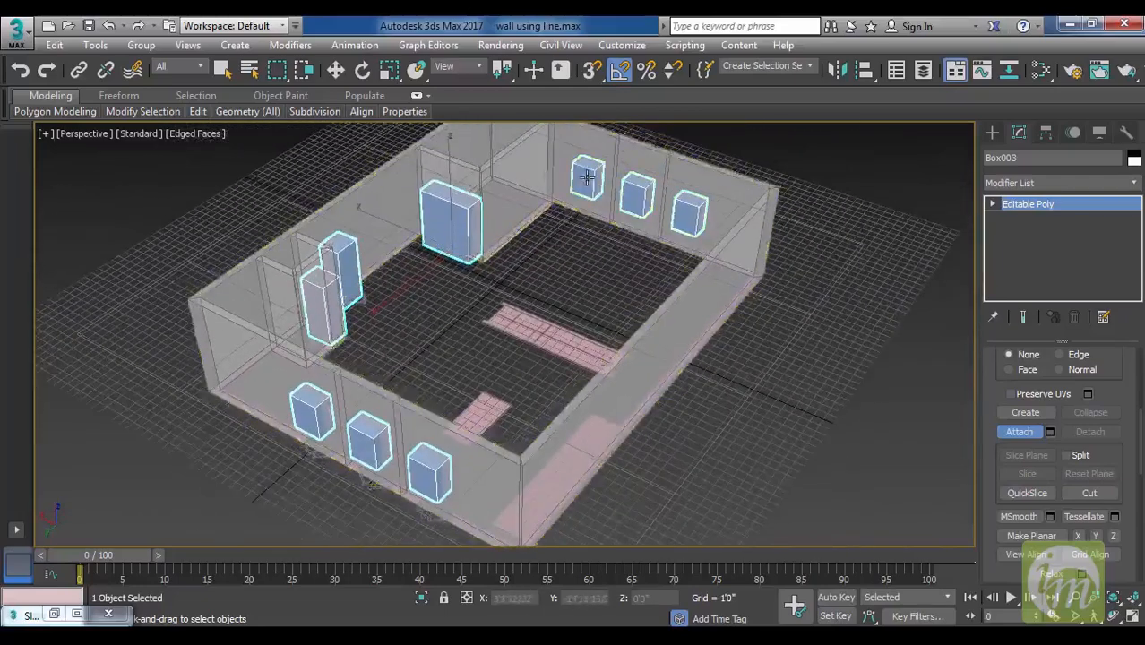
{"action": "left_click", "coordinate": [1030, 205]}
Inspect the attached boxes at vertex level, deselect them, and examine their fit in the walls from several angles.
{"action": "key", "text": "1"}
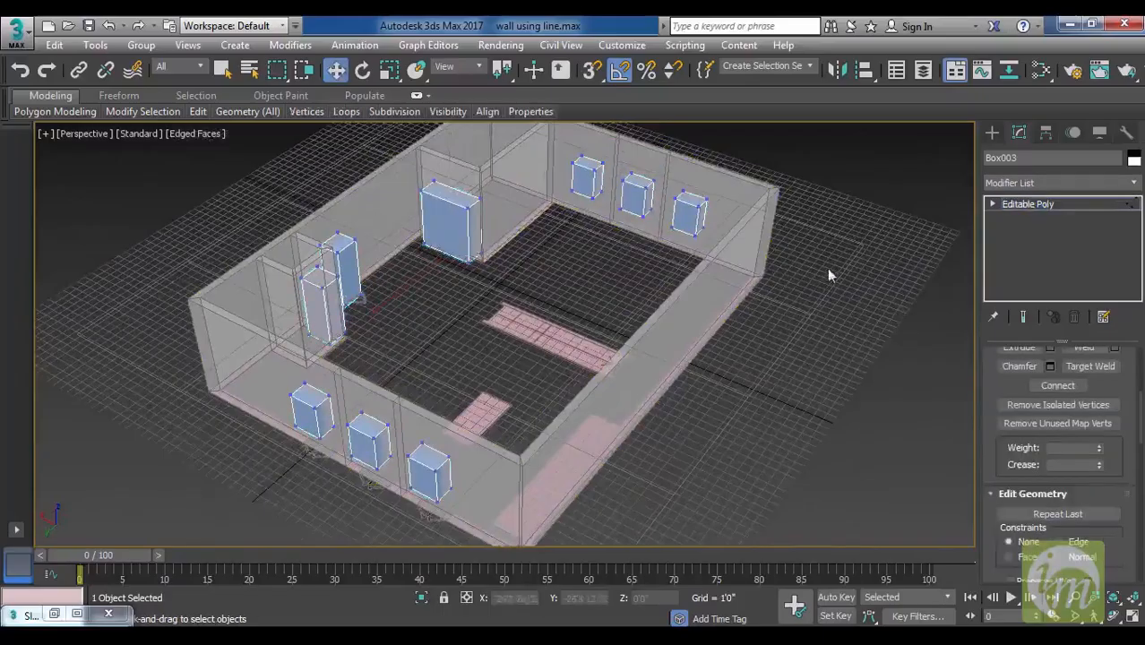
{"action": "right_click", "coordinate": [839, 261]}
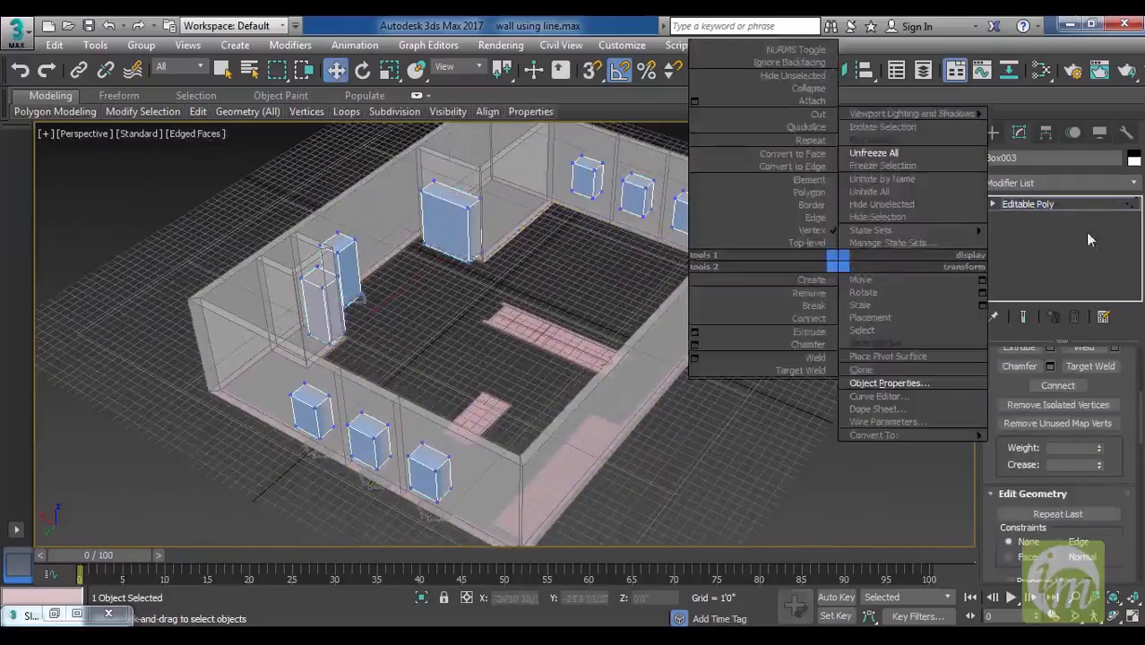
{"action": "left_click", "coordinate": [1039, 204]}
{"action": "right_click", "coordinate": [835, 256]}
{"action": "left_click", "coordinate": [776, 370]}
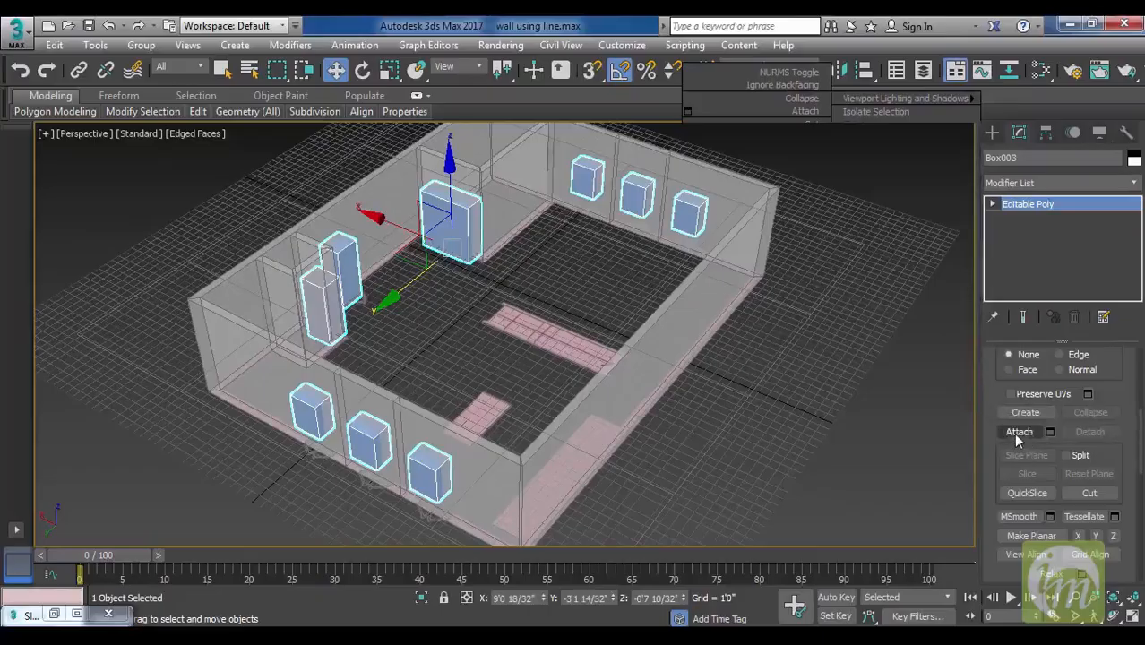
{"action": "left_click", "coordinate": [825, 337]}
{"action": "middle_click_drag", "start_coordinate": [803, 372], "coordinate": [665, 374], "text": "alt"}
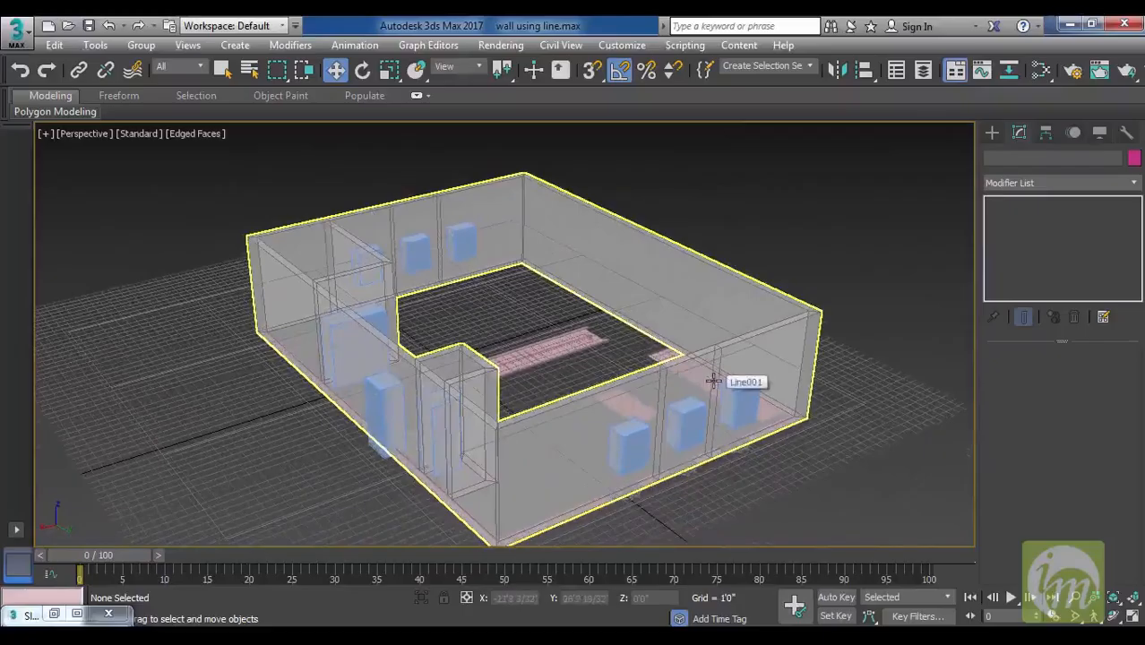
{"action": "middle_click_drag", "start_coordinate": [713, 381], "coordinate": [813, 384], "text": "alt"}
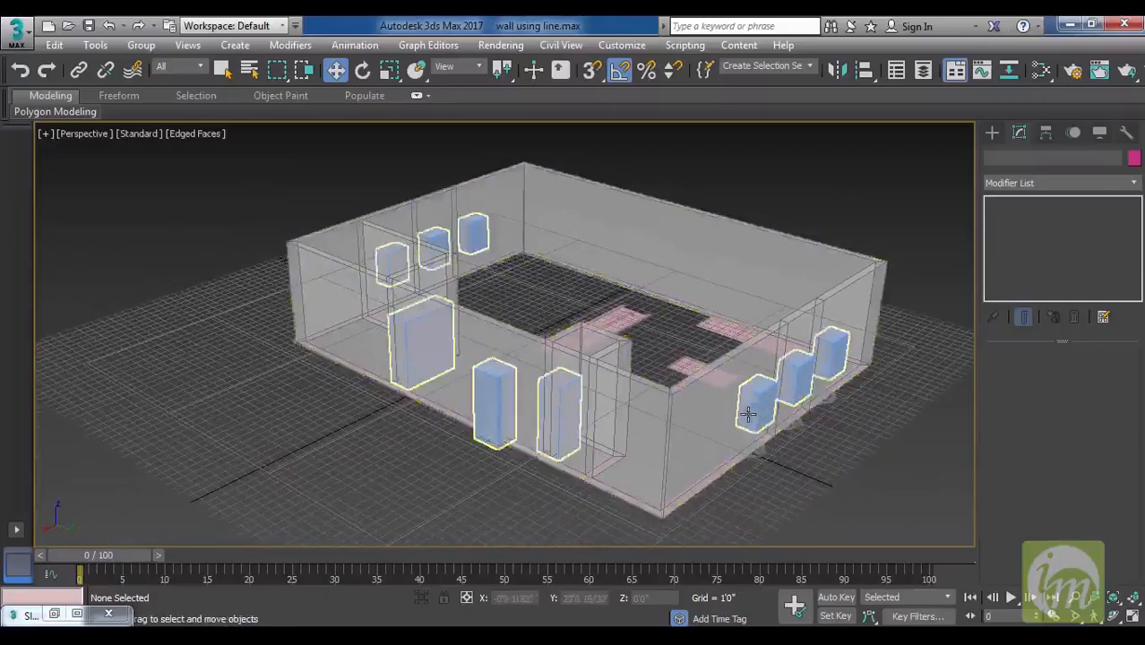
{"action": "middle_click_drag", "start_coordinate": [737, 404], "coordinate": [758, 396], "text": "alt"}
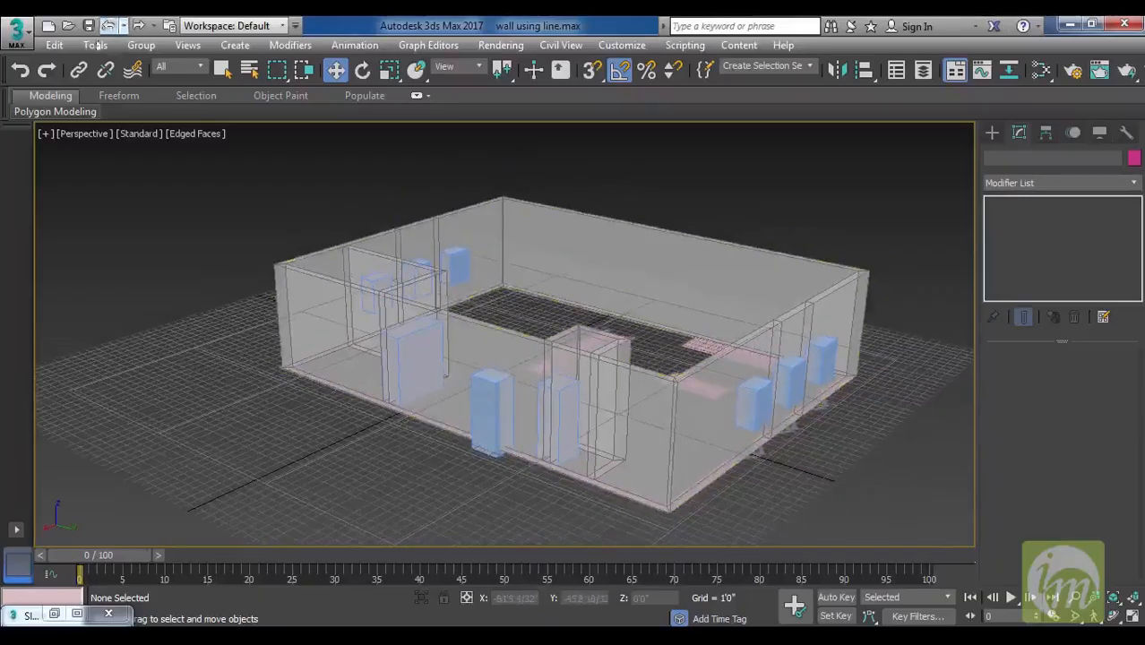
Save the scene under the new name "before boolean" in the scenes folder.
{"action": "left_click", "coordinate": [27, 38]}
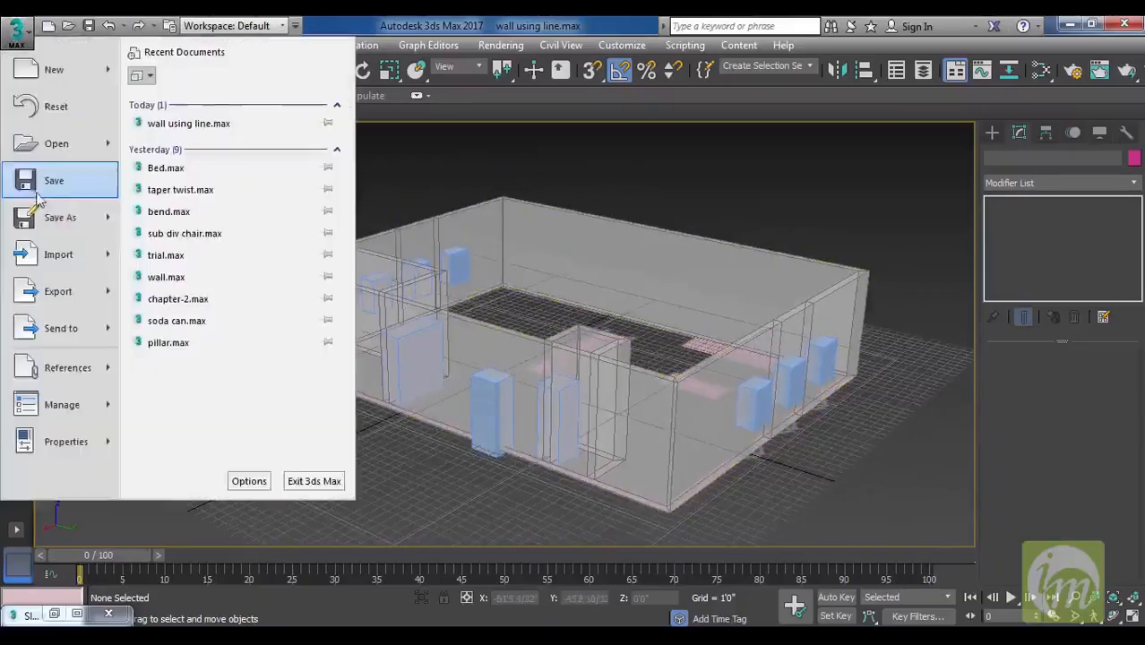
{"action": "left_click", "coordinate": [84, 222]}
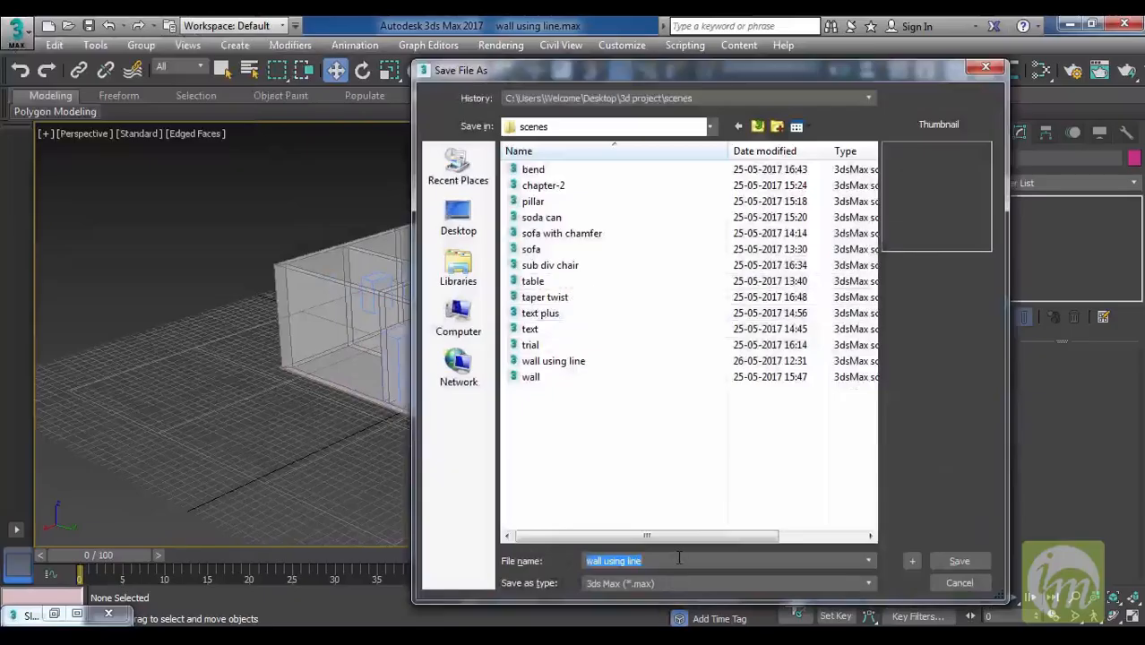
{"action": "type", "text": "brfo"}
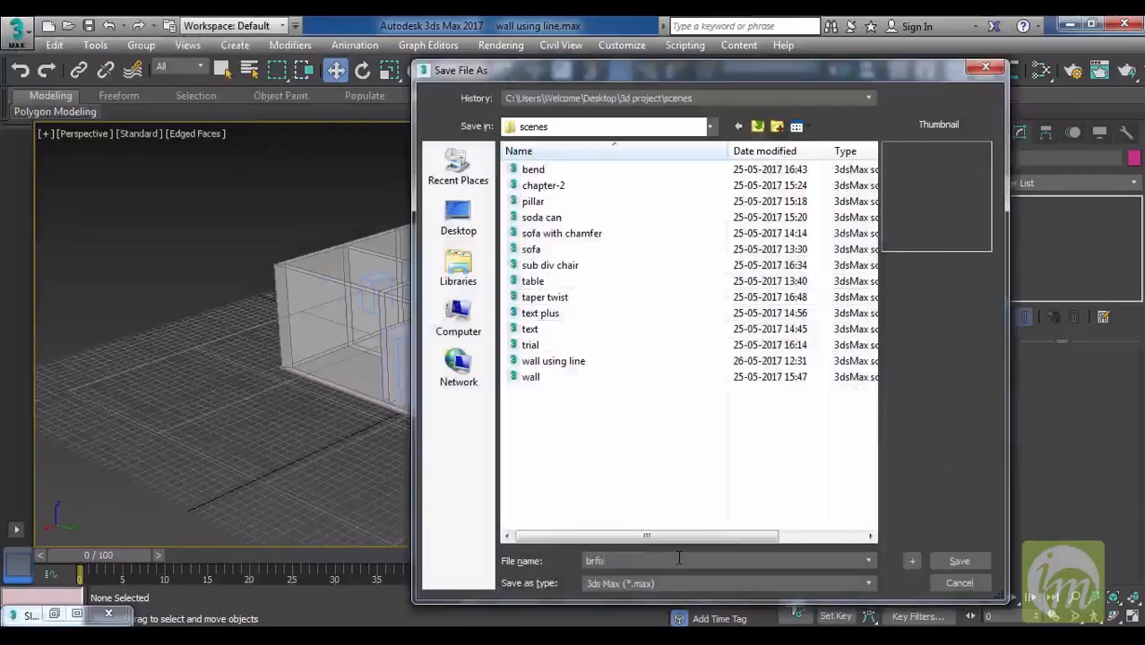
{"action": "key", "text": "BackSpace"}
{"action": "key", "text": "BackSpace"}
{"action": "key", "text": "BackSpace"}
{"action": "type", "text": "e"}
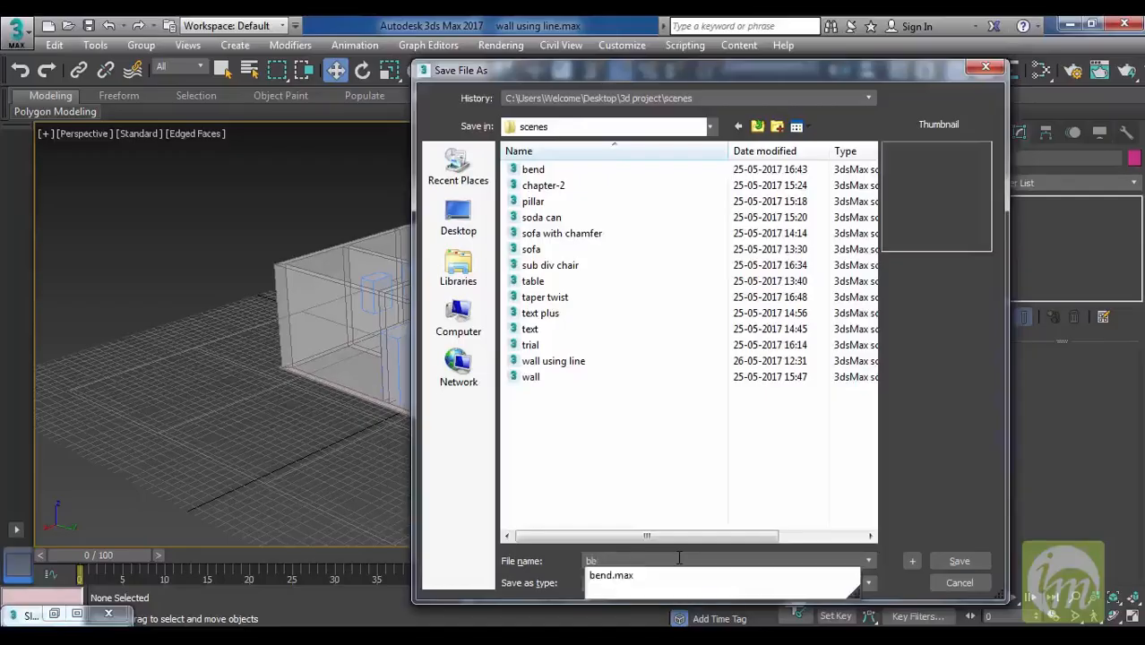
{"action": "type", "text": "fore boolean"}
{"action": "key", "text": "Return"}
Select the wall object and turn it into a Boolean compound object.
{"action": "middle_click_drag", "start_coordinate": [745, 352], "coordinate": [663, 365], "text": "alt"}
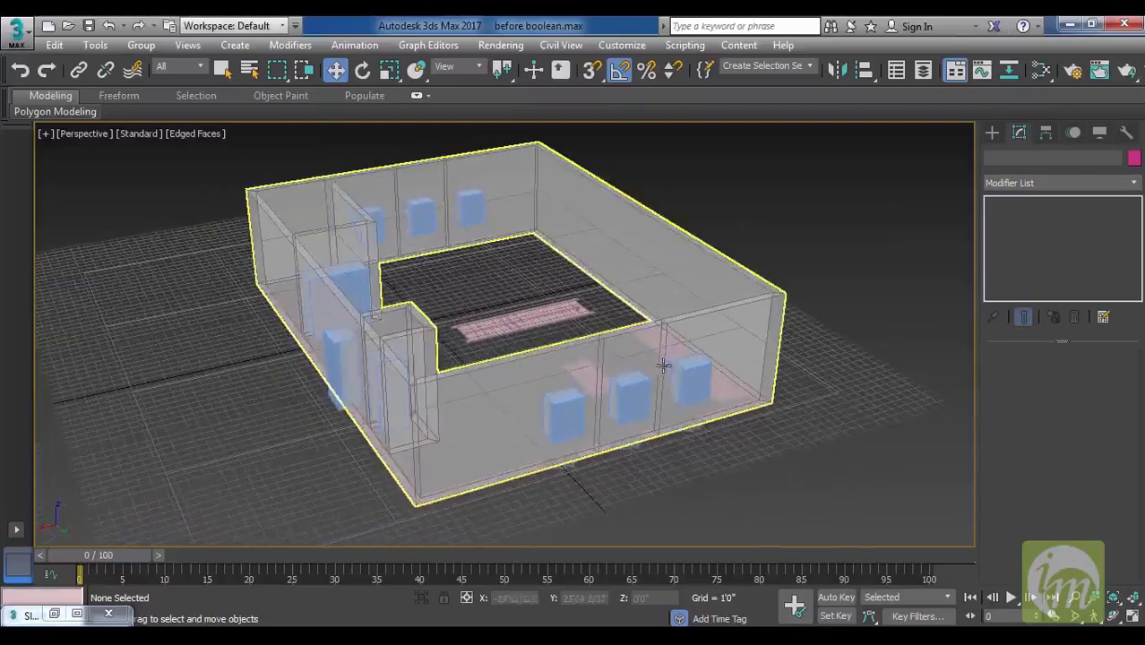
{"action": "left_click", "coordinate": [614, 348]}
{"action": "middle_click_drag", "start_coordinate": [708, 335], "coordinate": [685, 335], "text": "alt"}
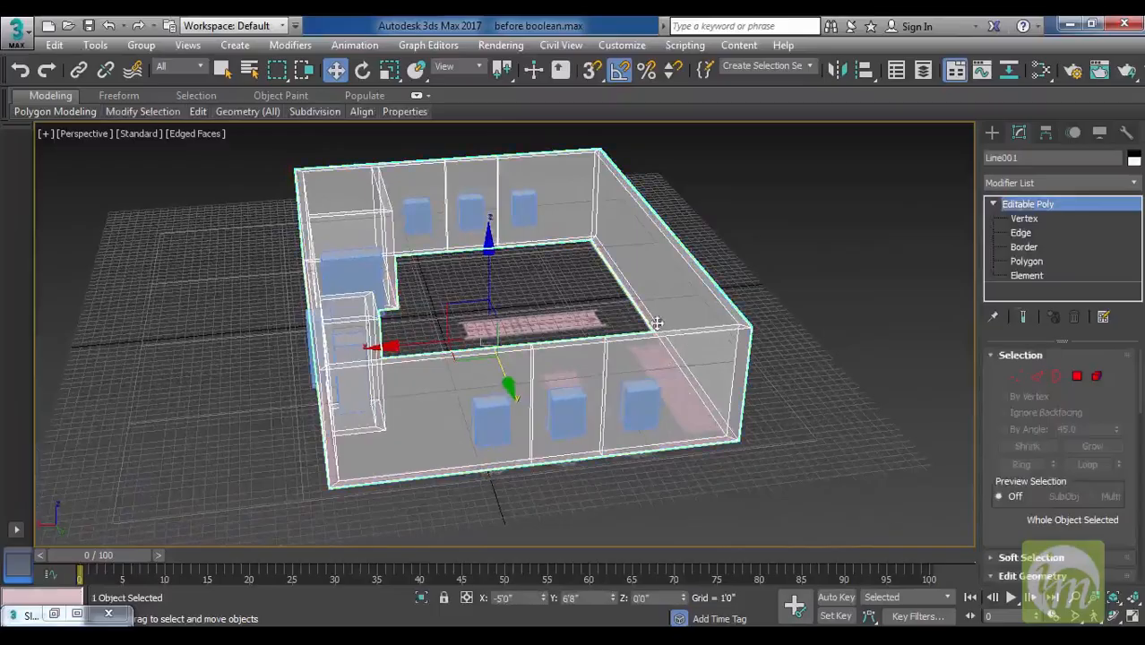
{"action": "left_click", "coordinate": [992, 134]}
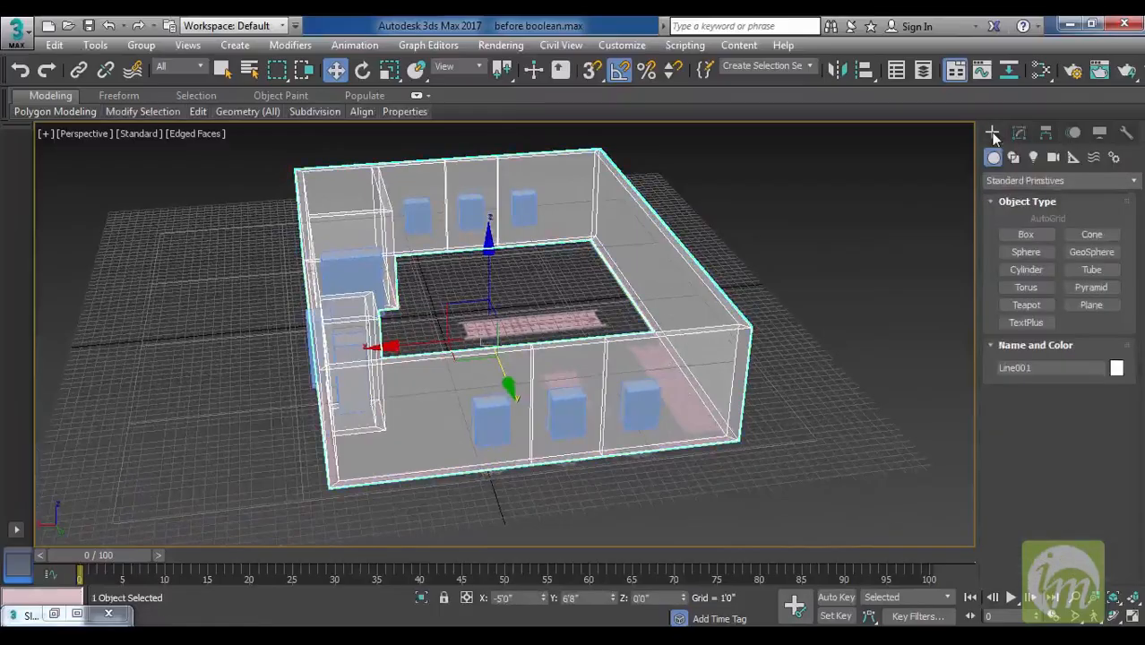
{"action": "left_click", "coordinate": [1011, 180]}
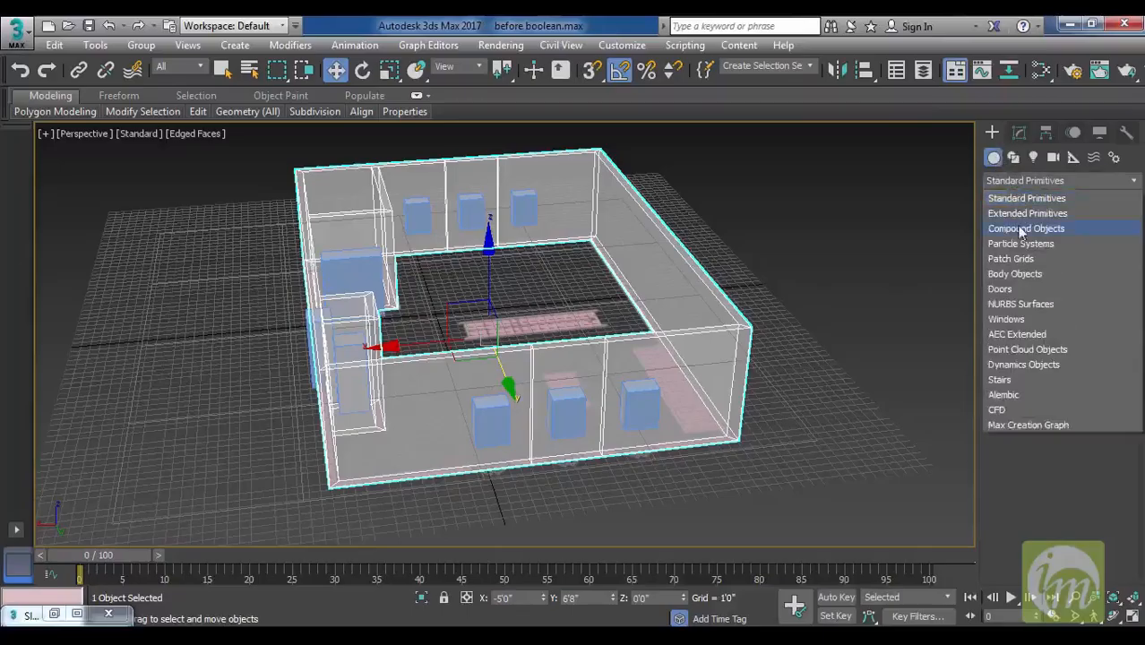
{"action": "left_click", "coordinate": [1021, 230]}
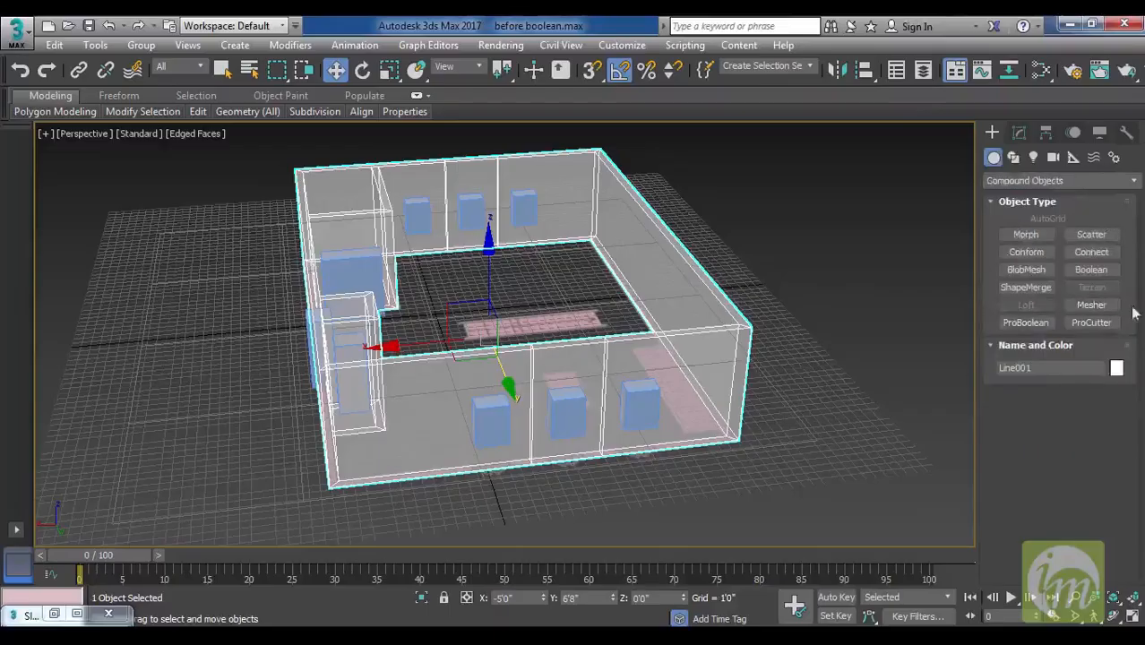
{"action": "left_click", "coordinate": [805, 282]}
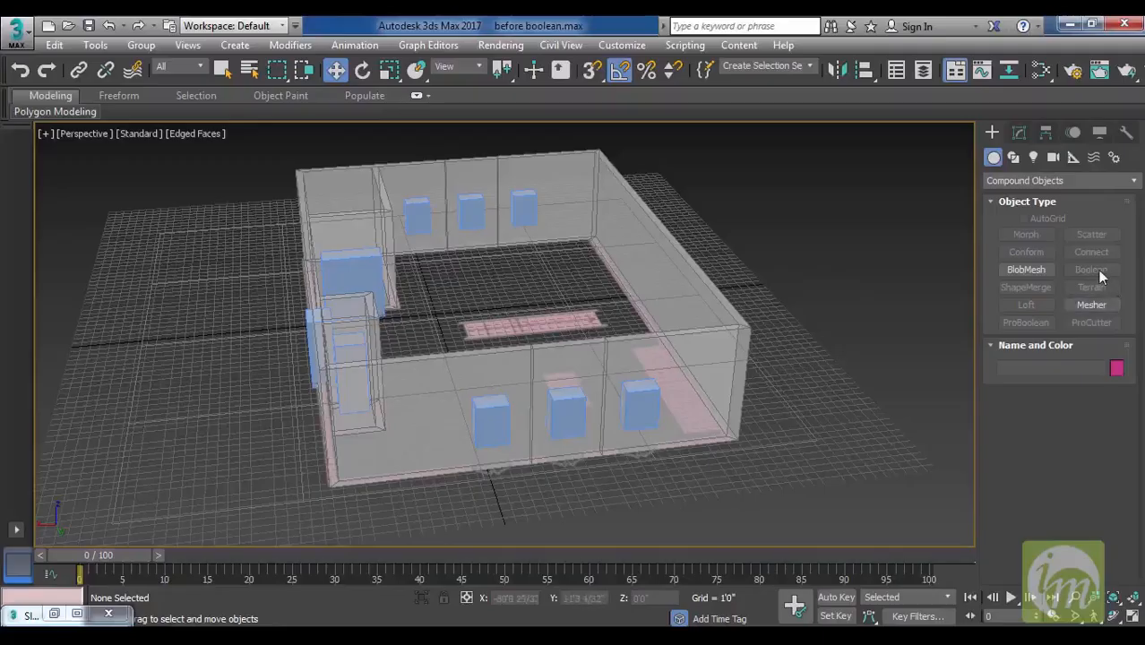
{"action": "left_click", "coordinate": [722, 345]}
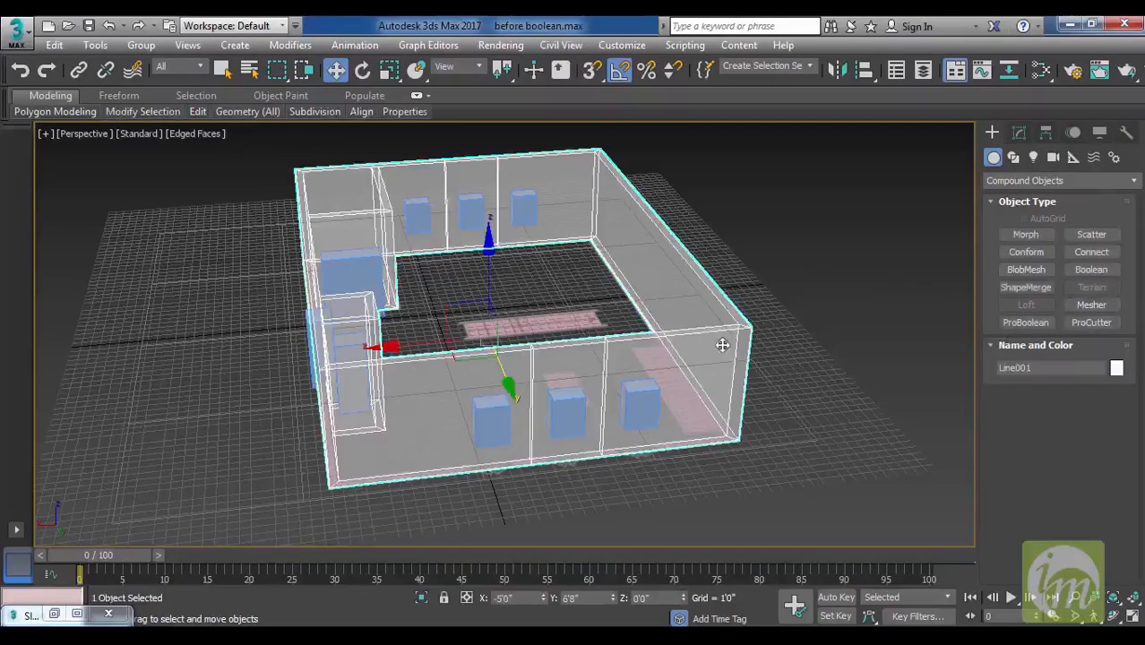
{"action": "middle_click_drag", "start_coordinate": [808, 333], "coordinate": [720, 344], "text": "alt"}
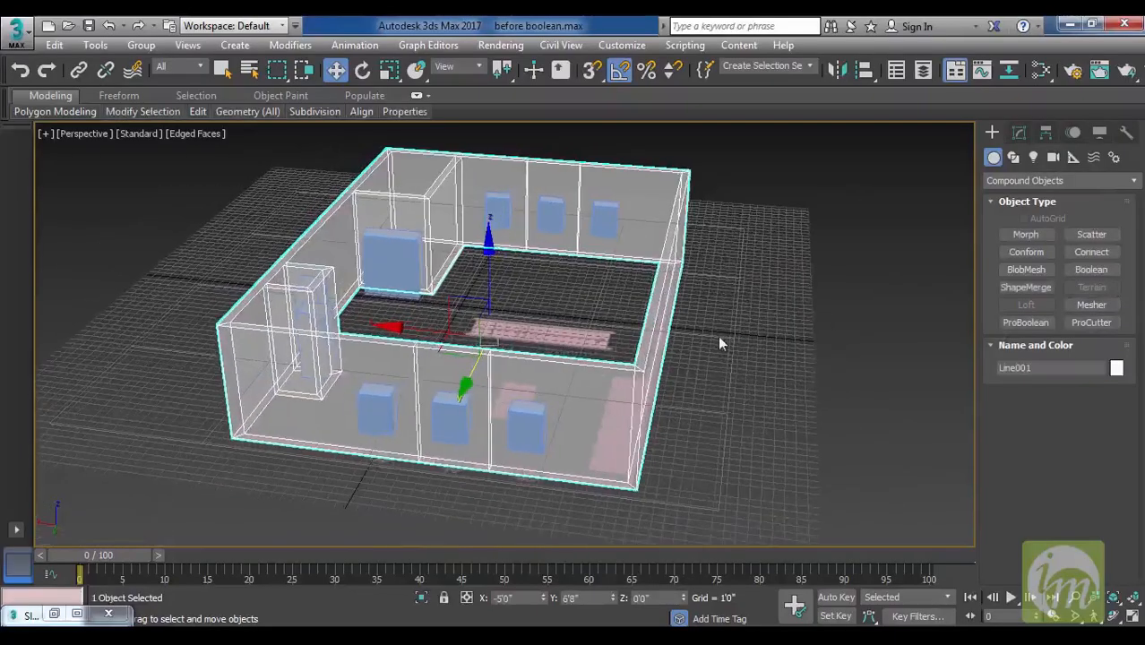
{"action": "left_click", "coordinate": [1089, 270]}
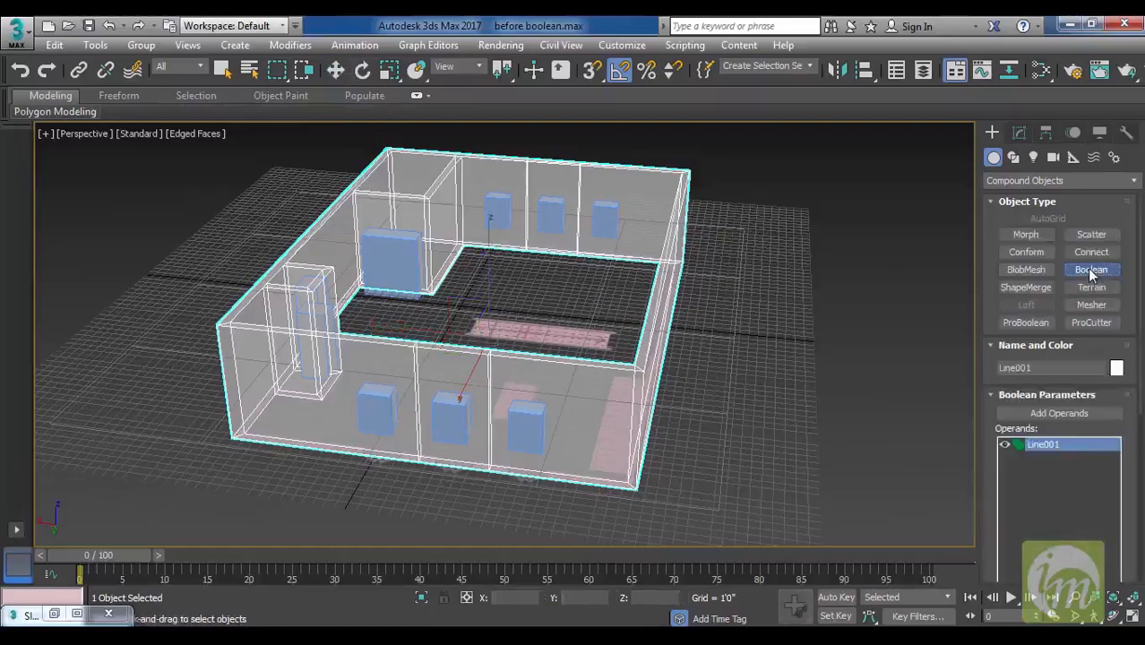
Add the combined door and window boxes as an operand of the walls' Boolean.
{"action": "middle_click_drag", "start_coordinate": [825, 303], "coordinate": [776, 309], "text": "alt"}
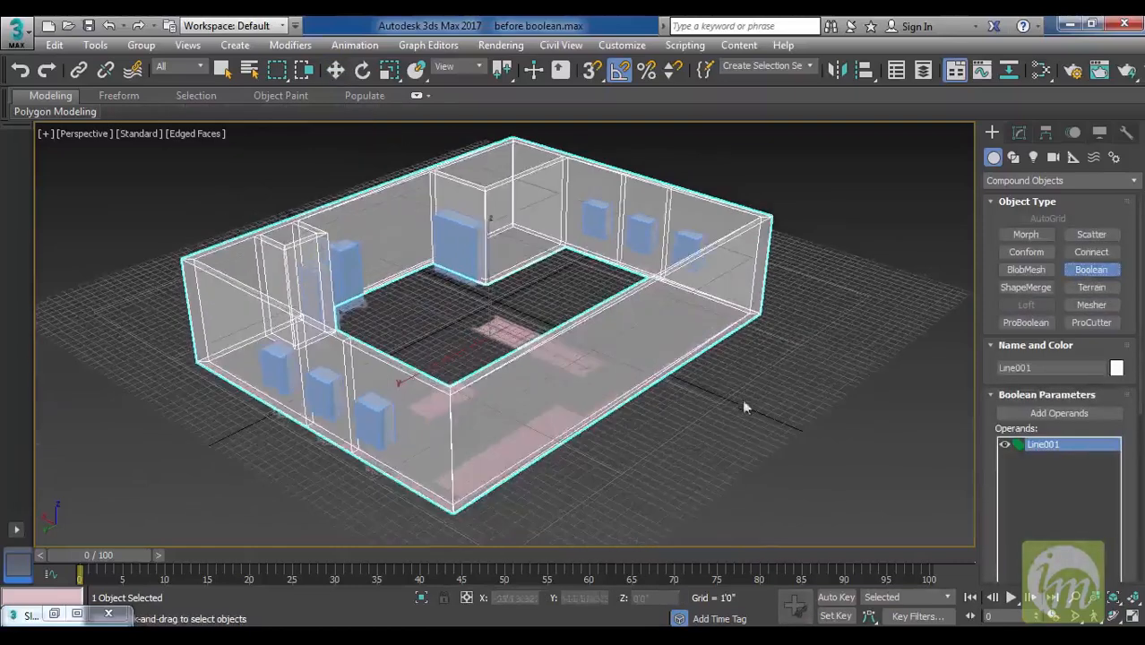
{"action": "middle_click_drag", "start_coordinate": [722, 383], "coordinate": [826, 346]}
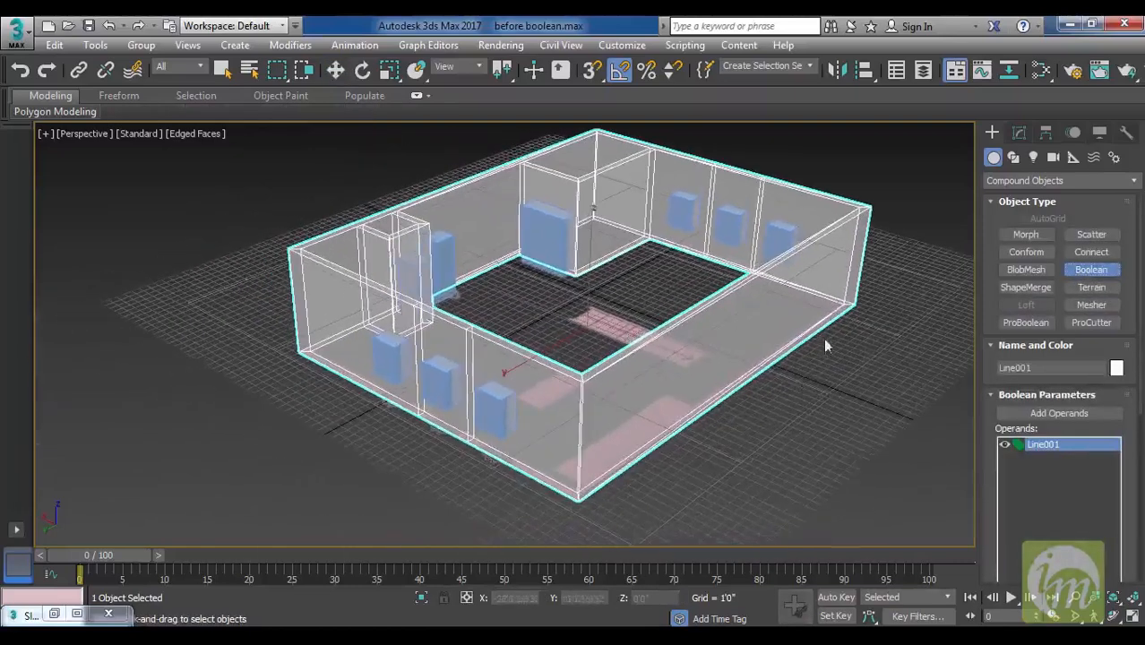
{"action": "left_click", "coordinate": [1021, 132]}
{"action": "middle_click_drag", "start_coordinate": [722, 355], "coordinate": [661, 333]}
{"action": "scroll", "coordinate": [751, 307], "scroll_direction": "down", "scroll_amount": 3}
{"action": "middle_click_drag", "start_coordinate": [752, 306], "coordinate": [796, 320], "text": "alt"}
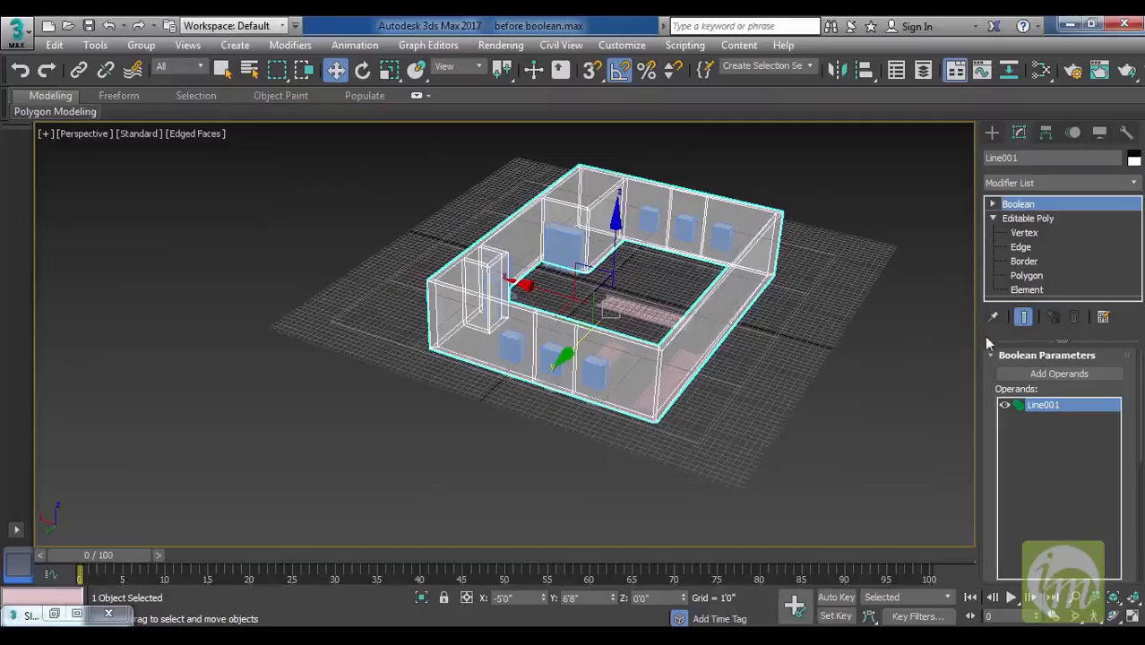
{"action": "mouse_move", "coordinate": [987, 369]}
{"action": "left_mouse_down"}
{"action": "mouse_move", "coordinate": [986, 333]}
{"action": "mouse_move", "coordinate": [994, 381]}
{"action": "left_mouse_up"}
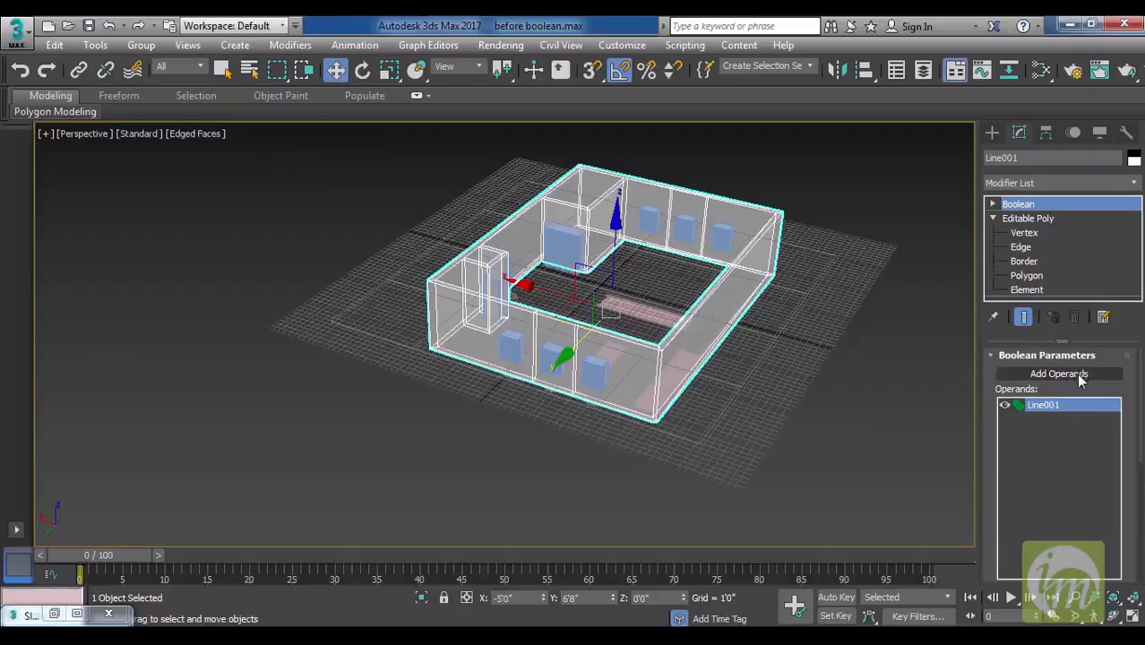
{"action": "left_click", "coordinate": [1044, 374]}
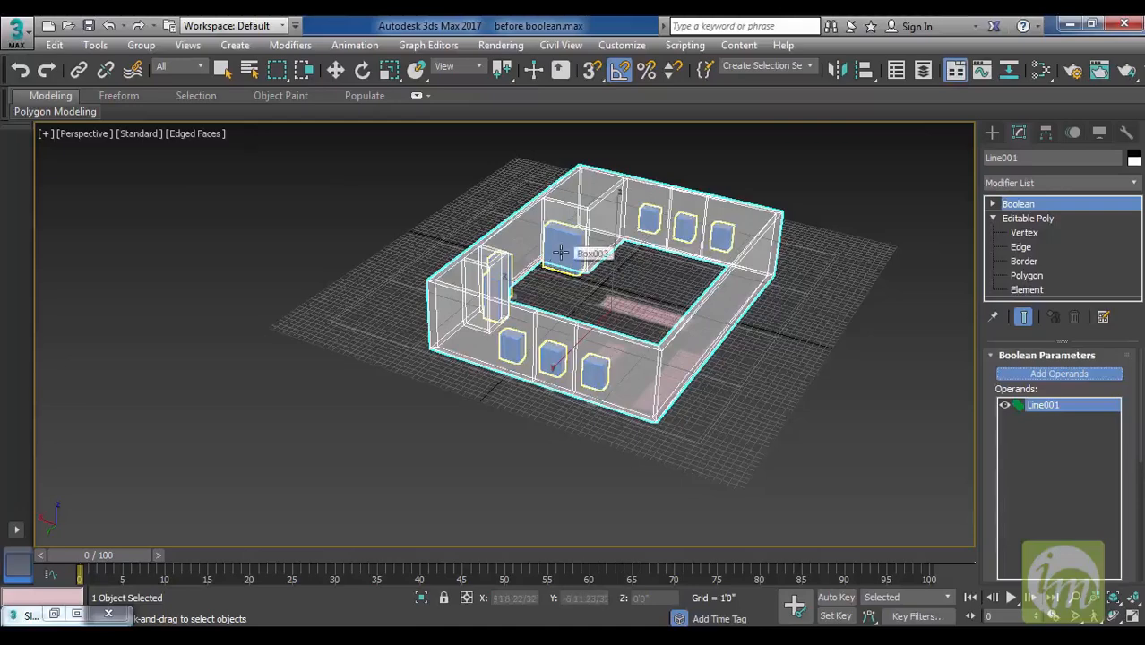
{"action": "left_click", "coordinate": [562, 252]}
{"action": "middle_click_drag", "start_coordinate": [670, 287], "coordinate": [708, 339], "text": "alt"}
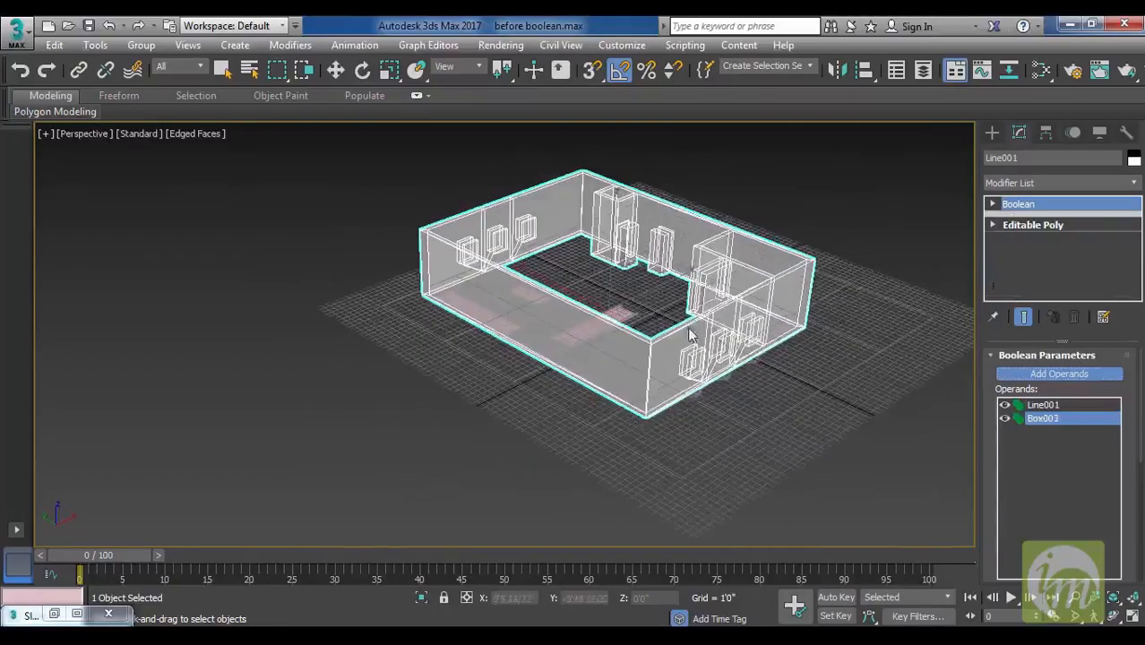
Turn off the See-Through display property of the Boolean wall object.
{"action": "left_click", "coordinate": [1024, 204]}
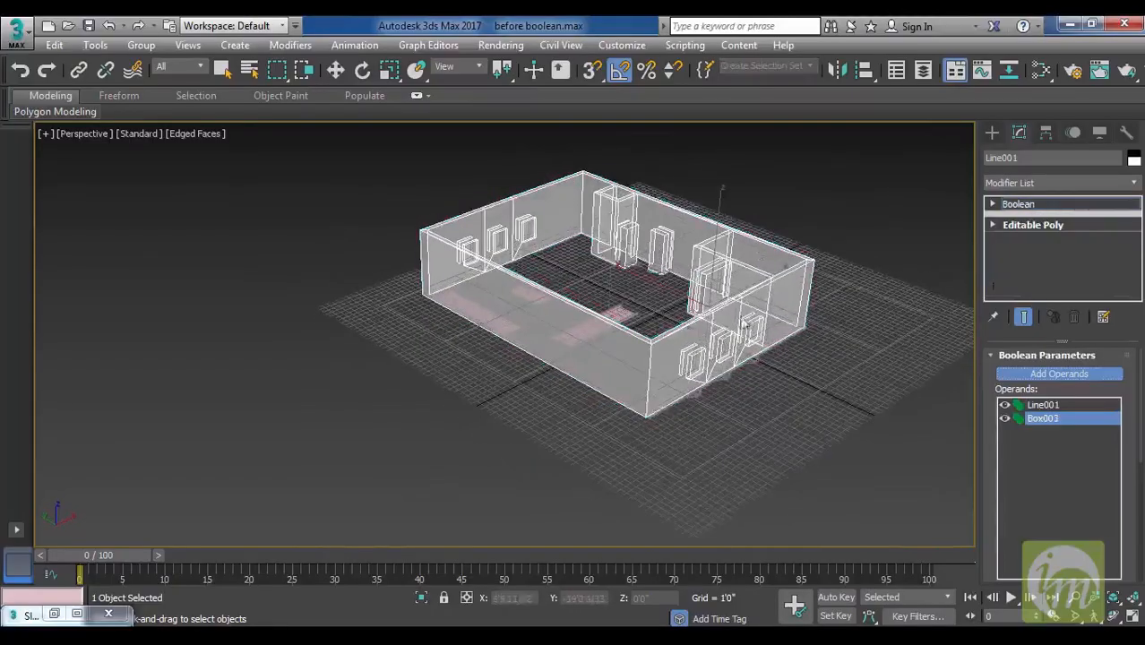
{"action": "key", "text": "w"}
{"action": "left_click", "coordinate": [731, 326]}
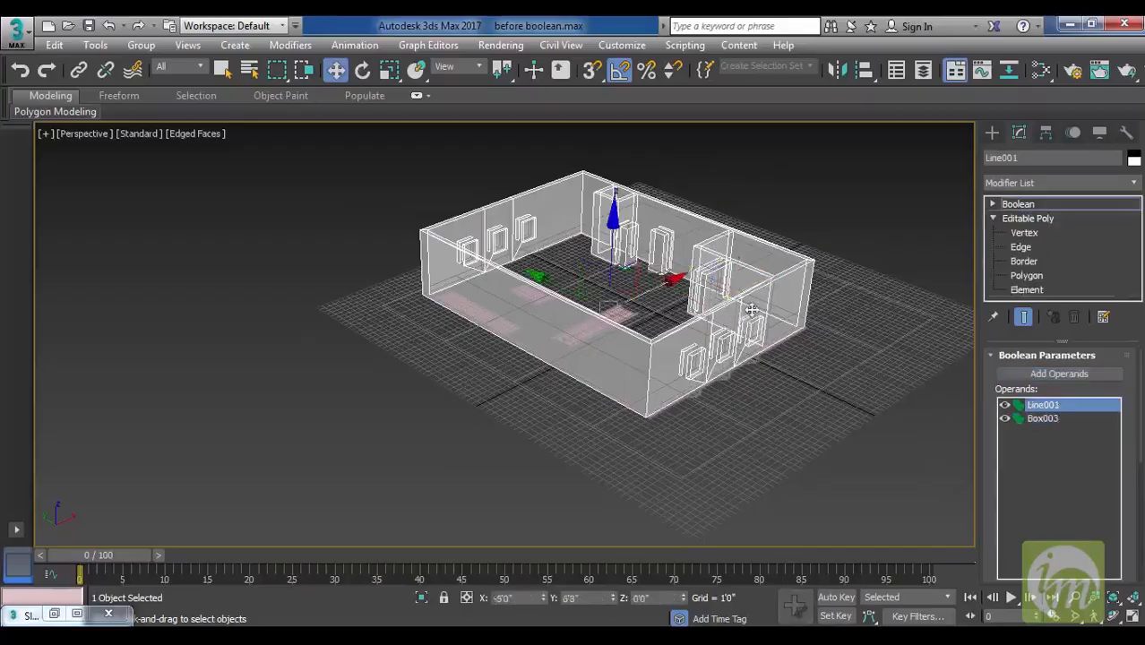
{"action": "right_click", "coordinate": [746, 305]}
{"action": "left_click", "coordinate": [838, 427]}
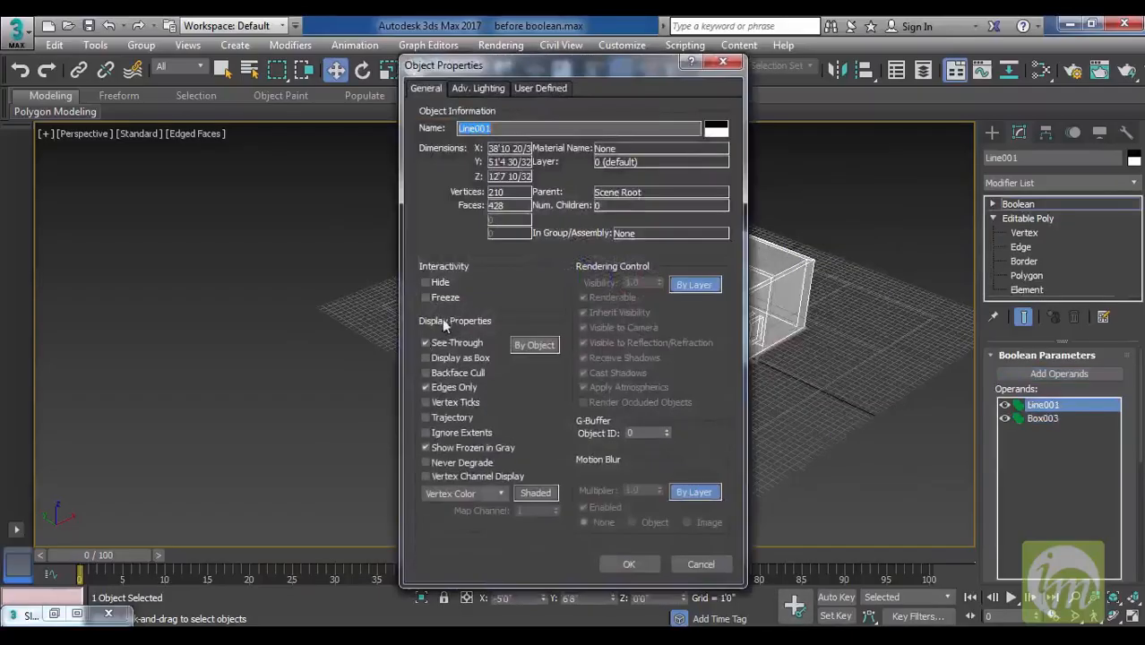
{"action": "left_click", "coordinate": [631, 563]}
{"action": "middle_click_drag", "start_coordinate": [772, 432], "coordinate": [735, 395], "text": "alt"}
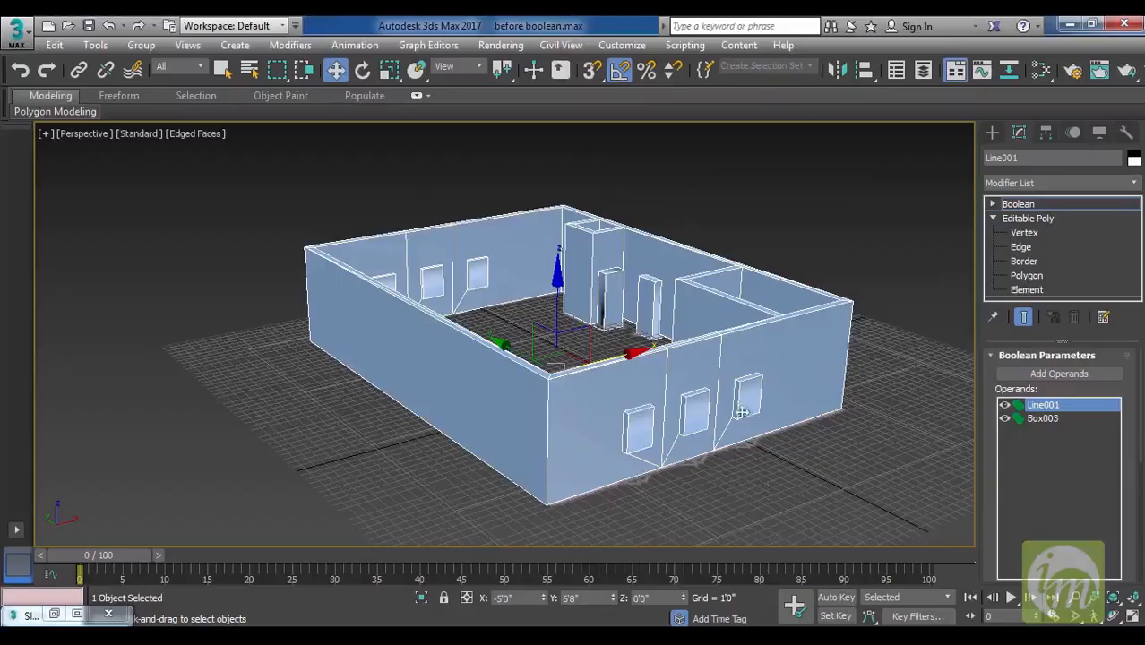
Set the box operand to Subtract so it cuts the door and window openings, then leave the operand level and deselect the walls.
{"action": "left_click", "coordinate": [1109, 418]}
{"action": "left_click_drag", "start_coordinate": [1127, 456], "coordinate": [1129, 278]}
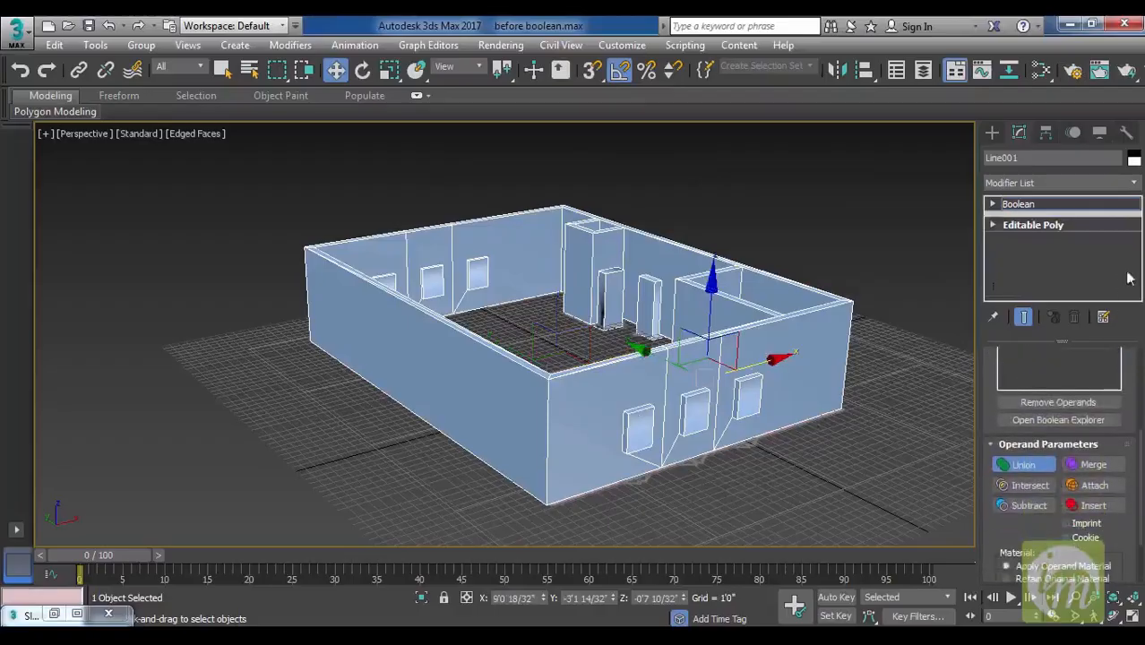
{"action": "left_click", "coordinate": [1029, 506]}
{"action": "middle_click_drag", "start_coordinate": [757, 456], "coordinate": [856, 312], "text": "alt"}
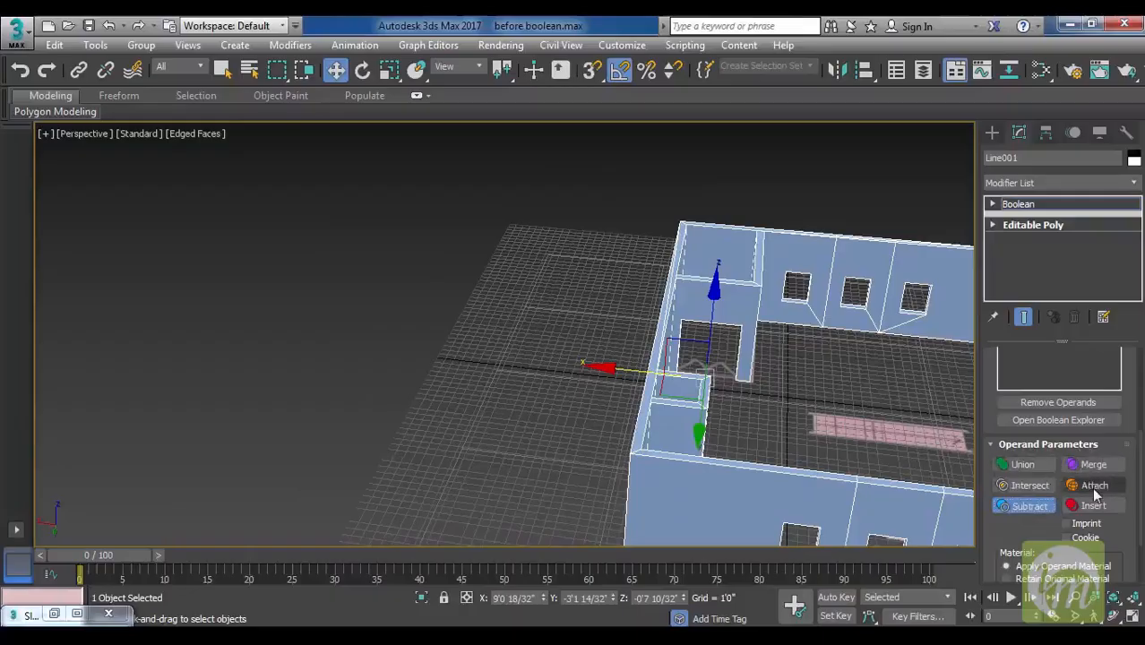
{"action": "middle_click_drag", "start_coordinate": [824, 369], "coordinate": [775, 389]}
{"action": "scroll", "coordinate": [775, 389], "scroll_direction": "up", "scroll_amount": 2}
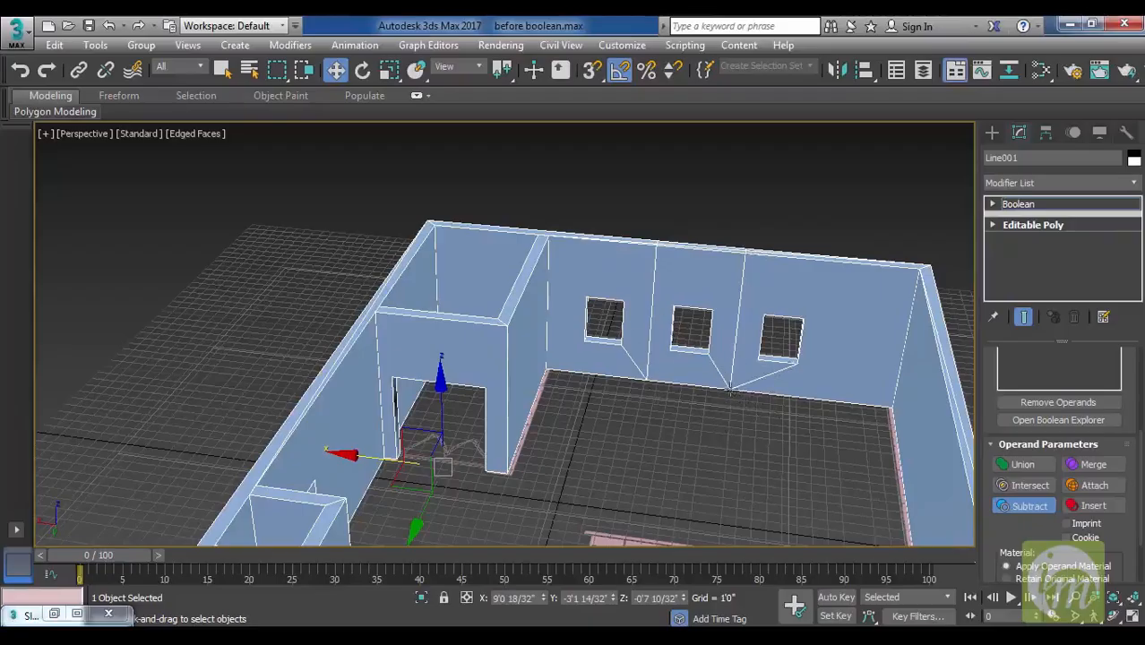
{"action": "middle_click_drag", "start_coordinate": [740, 404], "coordinate": [866, 419], "text": "alt"}
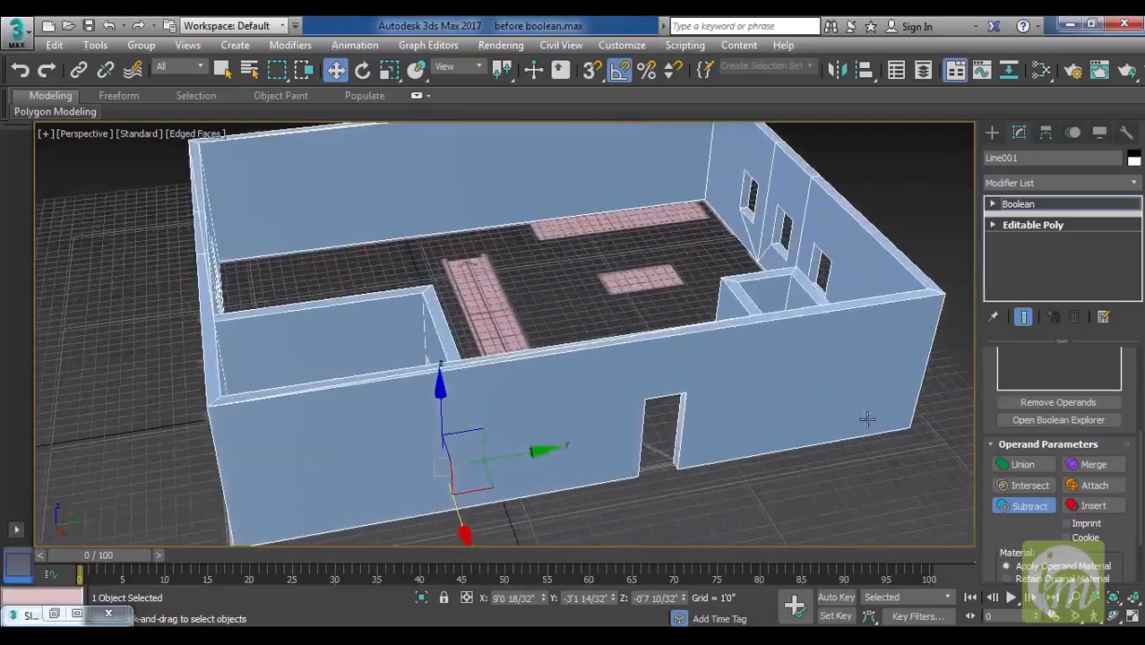
{"action": "left_click", "coordinate": [1022, 204]}
{"action": "middle_click_drag", "start_coordinate": [663, 377], "coordinate": [699, 376], "text": "alt"}
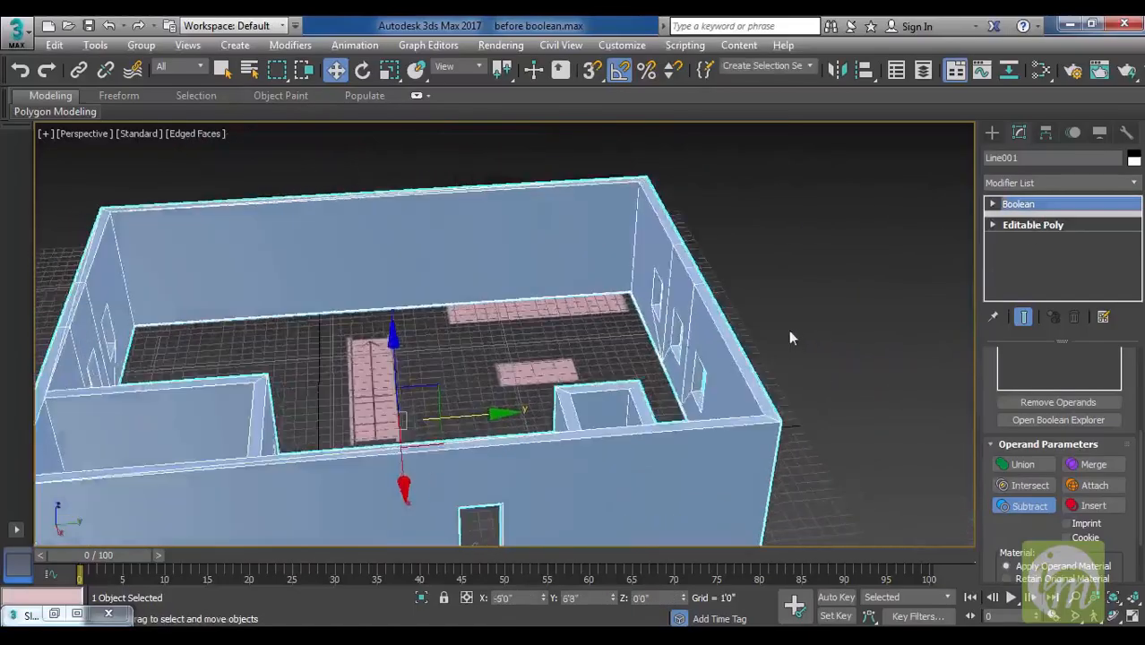
{"action": "left_click", "coordinate": [788, 323]}
Start a Pivot door with a snapped width of 3'0" on the ground in front of the exterior wall's door opening.
{"action": "middle_click_drag", "start_coordinate": [789, 323], "coordinate": [689, 407], "text": "alt"}
{"action": "scroll", "coordinate": [785, 358], "scroll_direction": "up", "scroll_amount": 2}
{"action": "scroll", "coordinate": [785, 358], "scroll_direction": "up", "scroll_amount": 2}
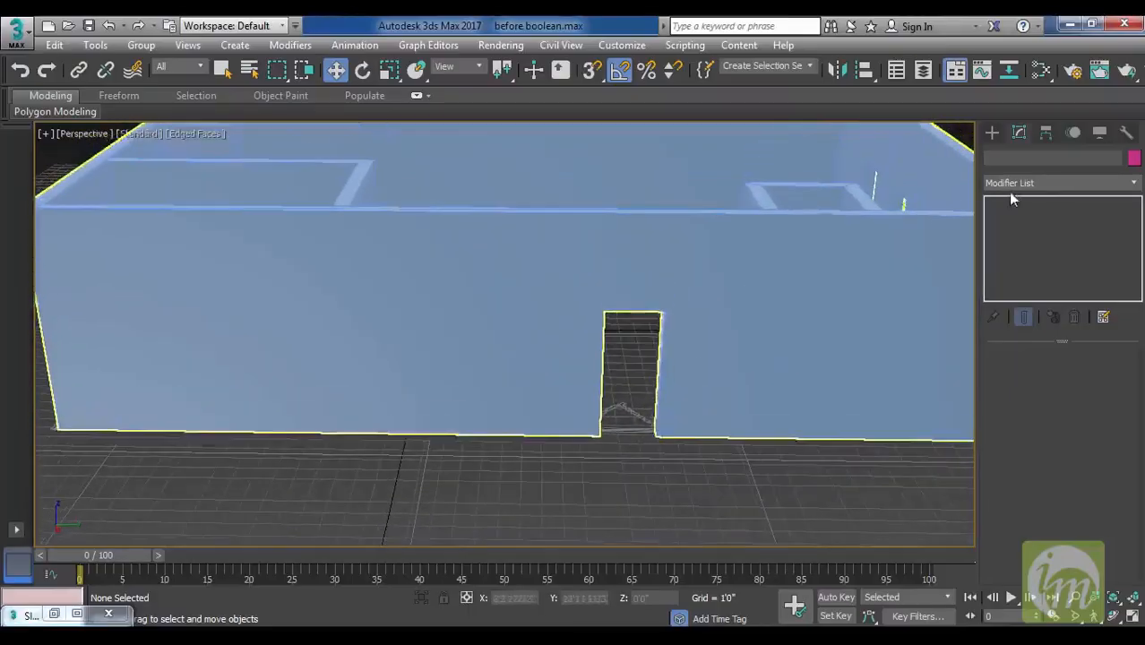
{"action": "left_click", "coordinate": [993, 132]}
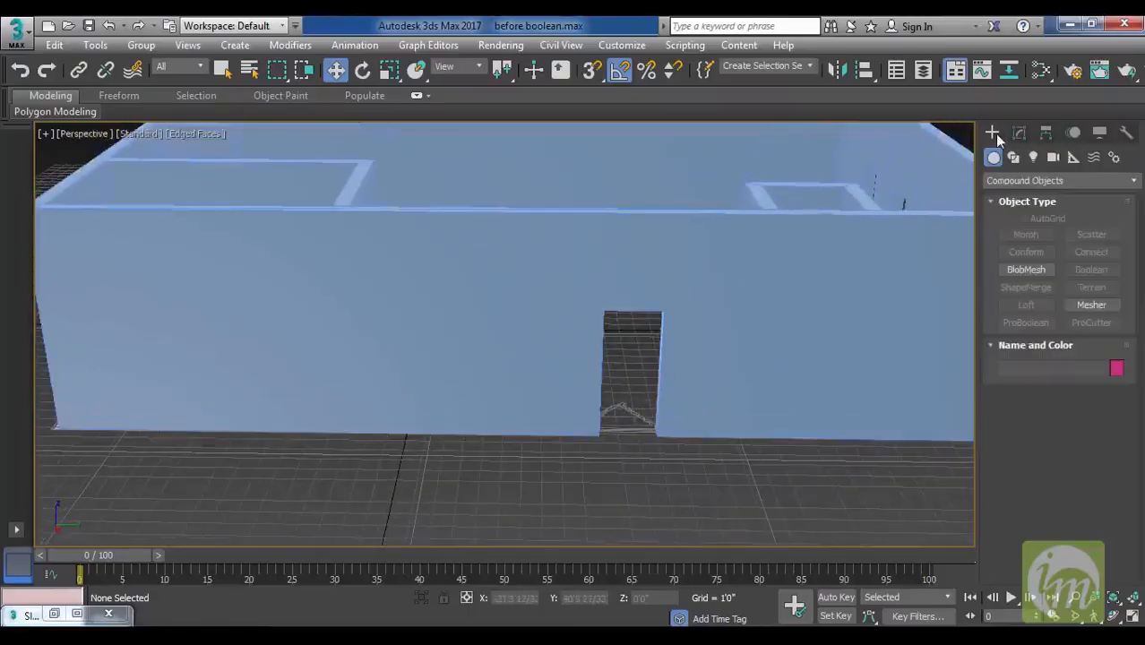
{"action": "left_click", "coordinate": [1009, 182]}
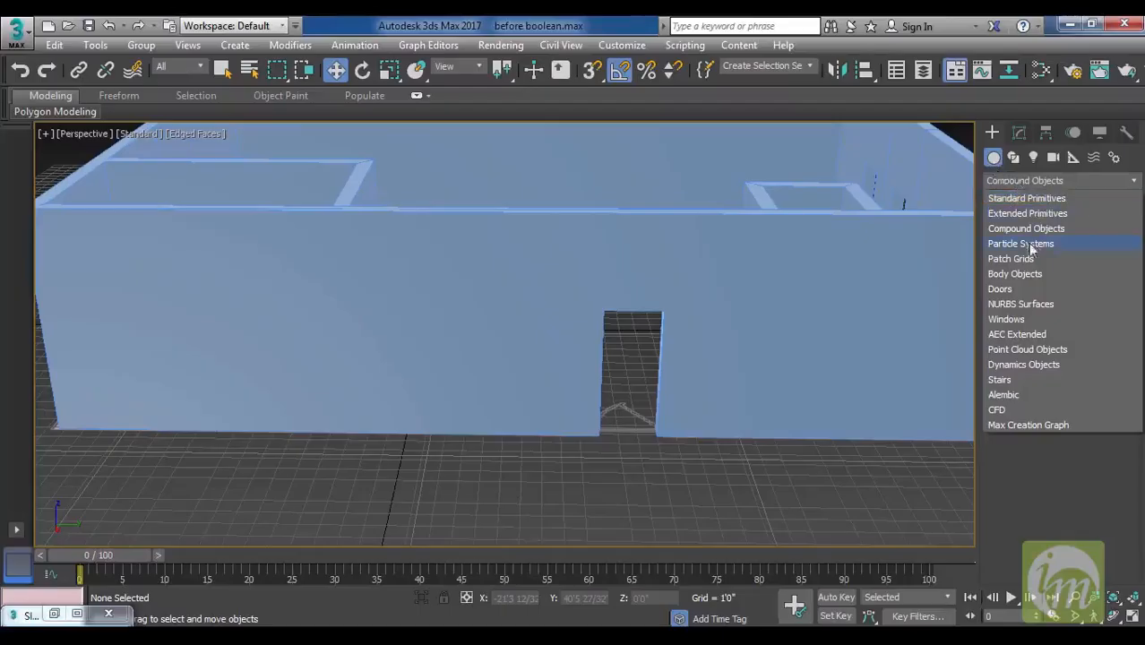
{"action": "left_click", "coordinate": [1028, 289]}
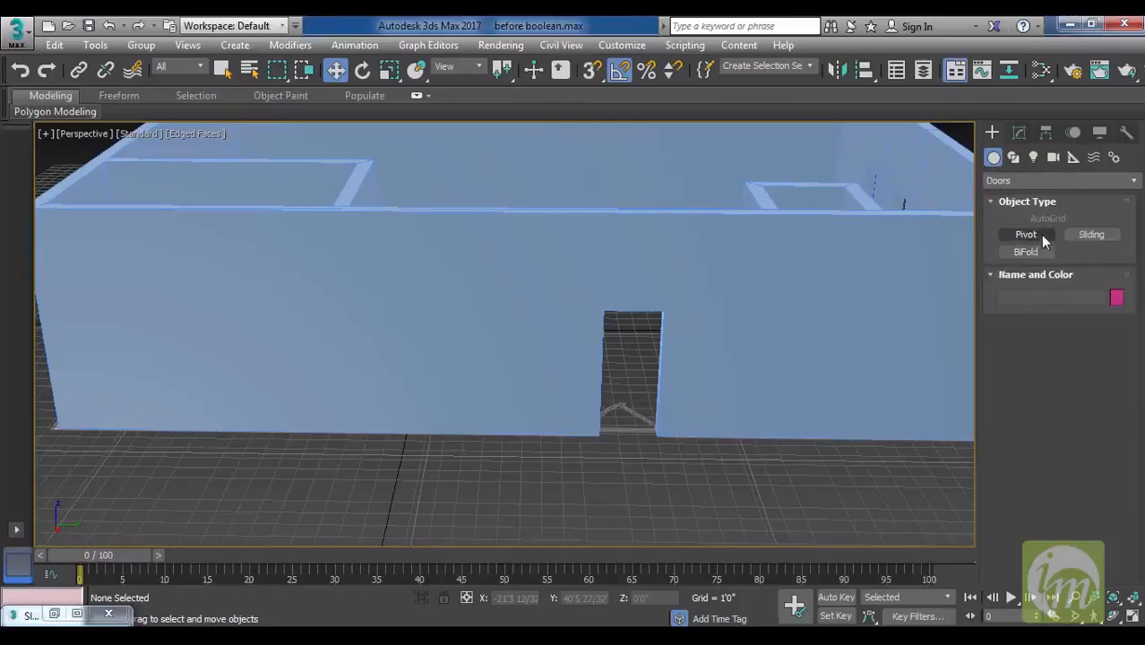
{"action": "left_click", "coordinate": [1043, 241]}
{"action": "middle_click_drag", "start_coordinate": [703, 372], "coordinate": [682, 342]}
{"action": "scroll", "coordinate": [686, 370], "scroll_direction": "up", "scroll_amount": 3}
{"action": "middle_click_drag", "start_coordinate": [649, 416], "coordinate": [771, 270]}
{"action": "middle_click_drag", "start_coordinate": [693, 368], "coordinate": [698, 395], "text": "alt"}
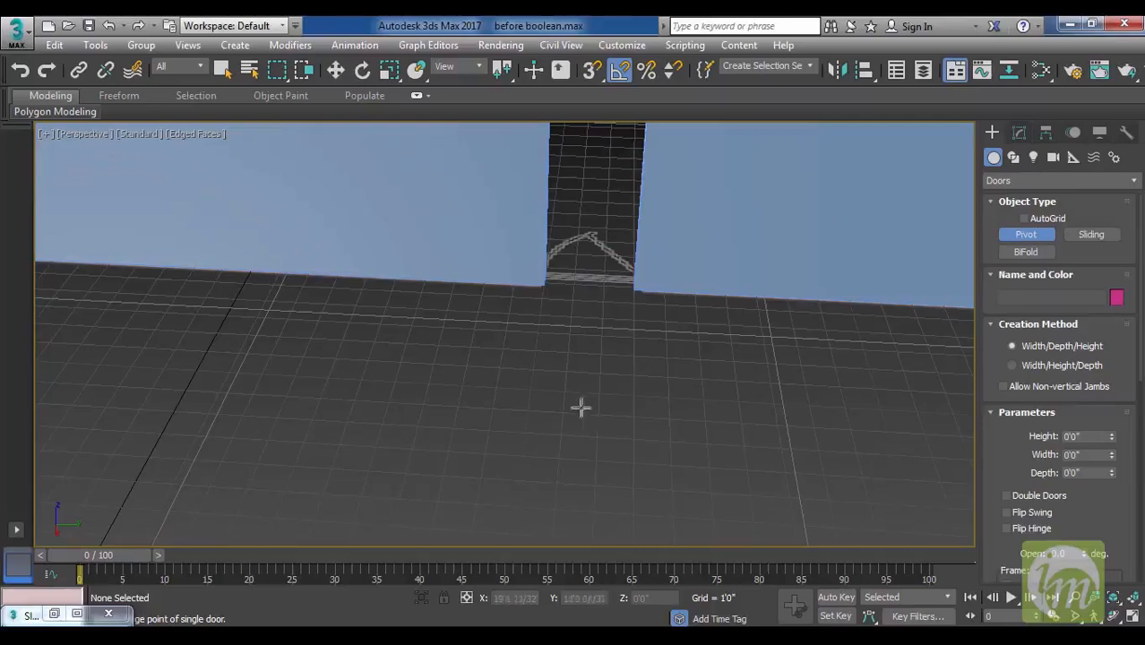
{"action": "key", "text": "s"}
{"action": "left_click_drag", "start_coordinate": [531, 391], "coordinate": [634, 397]}
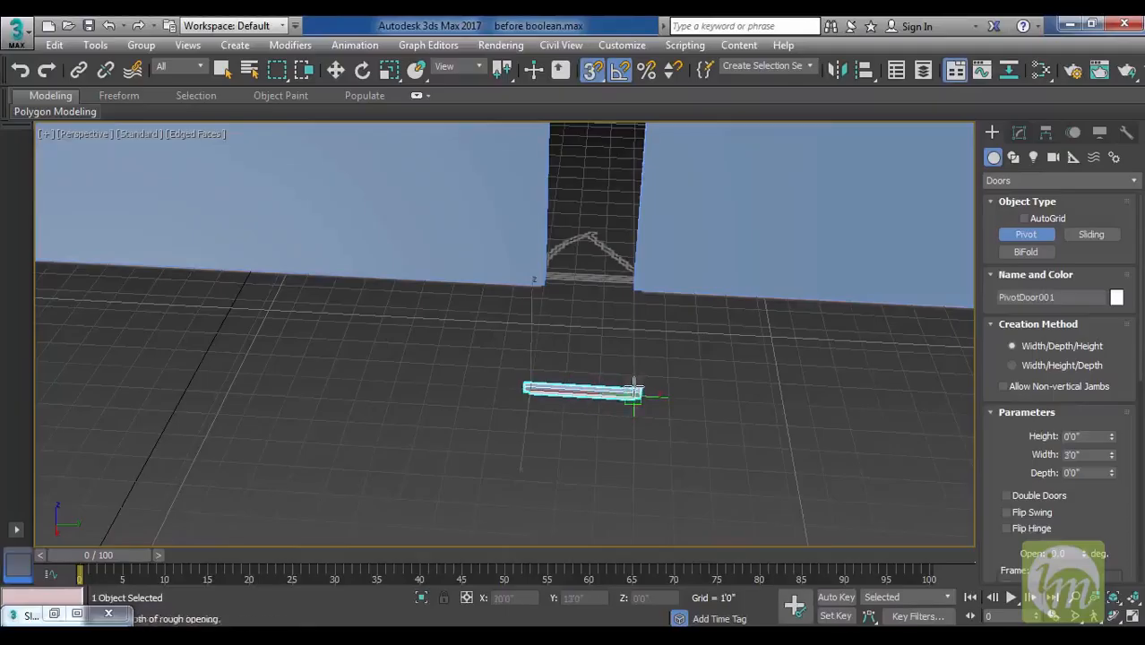
Finish the pivot door with a depth of about 8" and a height of about 6'9", matching the opening in the Left view.
{"action": "key", "text": "s"}
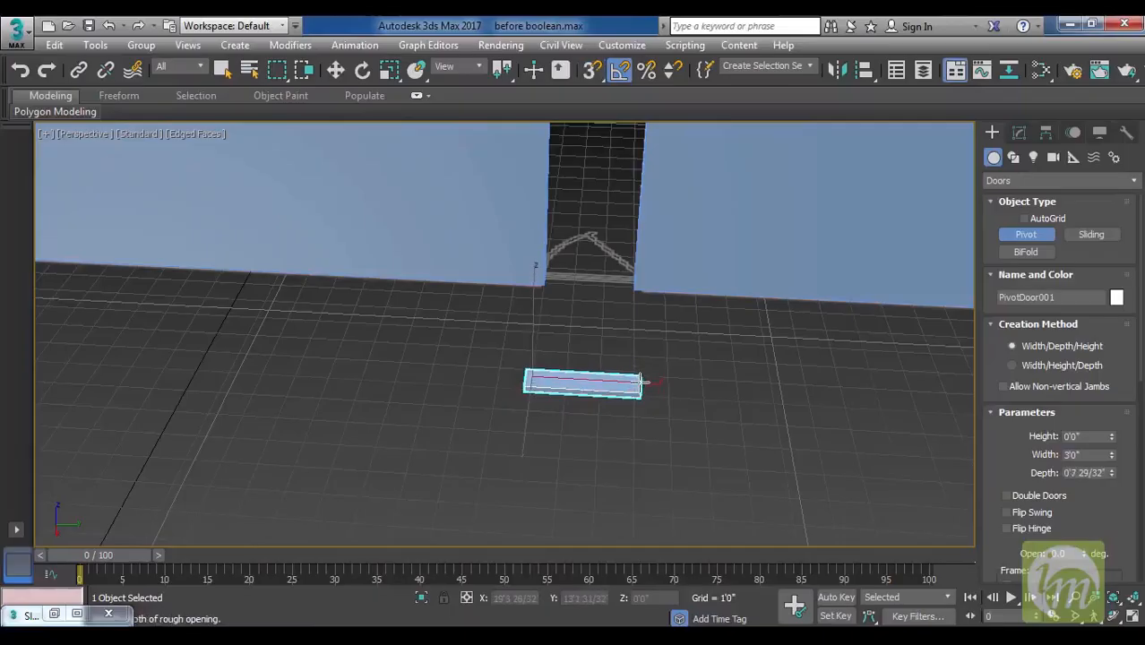
{"action": "key", "text": "l"}
{"action": "left_click", "coordinate": [639, 383]}
{"action": "key", "text": "s"}
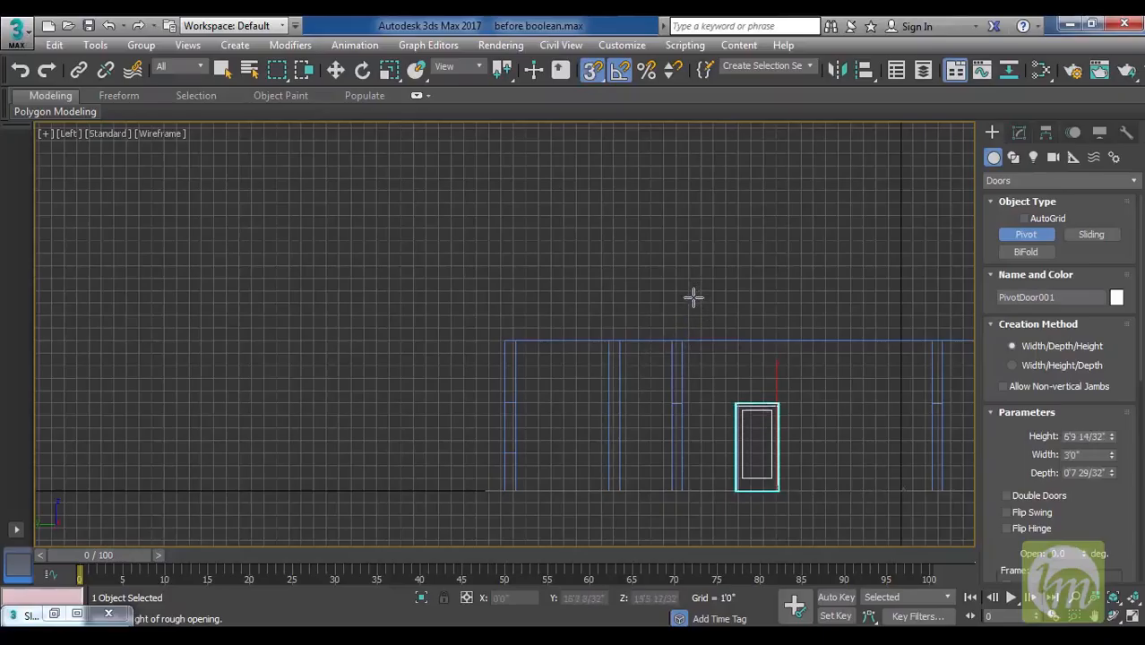
{"action": "key", "text": "w"}
{"action": "middle_click_drag", "start_coordinate": [764, 371], "coordinate": [635, 348]}
{"action": "key", "text": "s"}
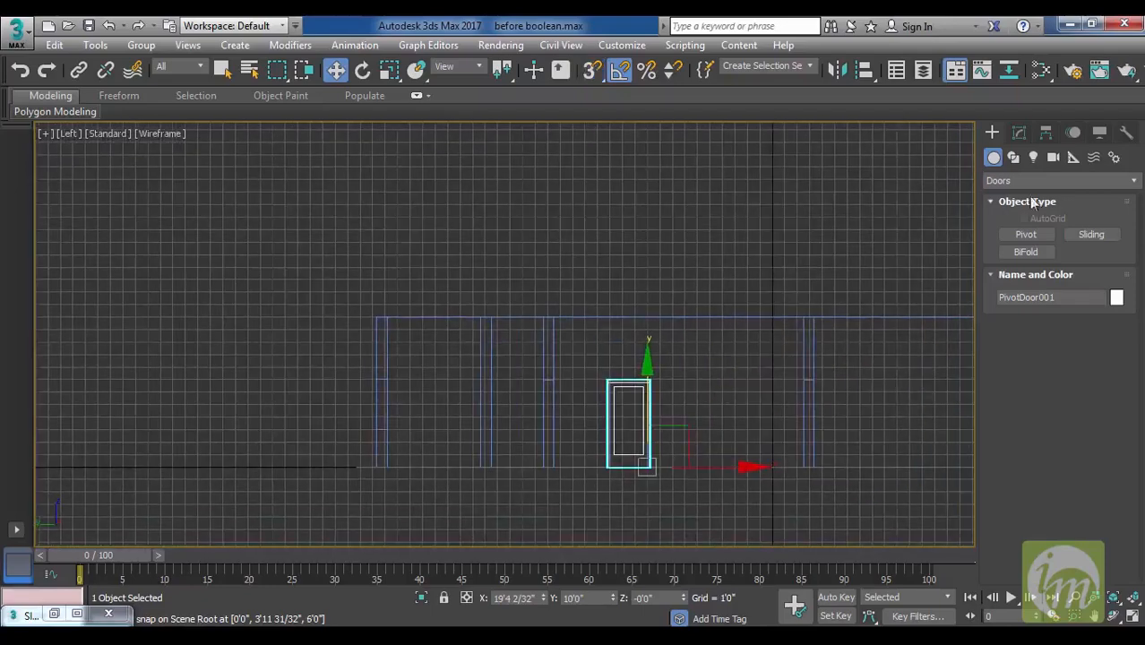
Set the pivot door's height to 7'0".
{"action": "left_click", "coordinate": [1020, 133]}
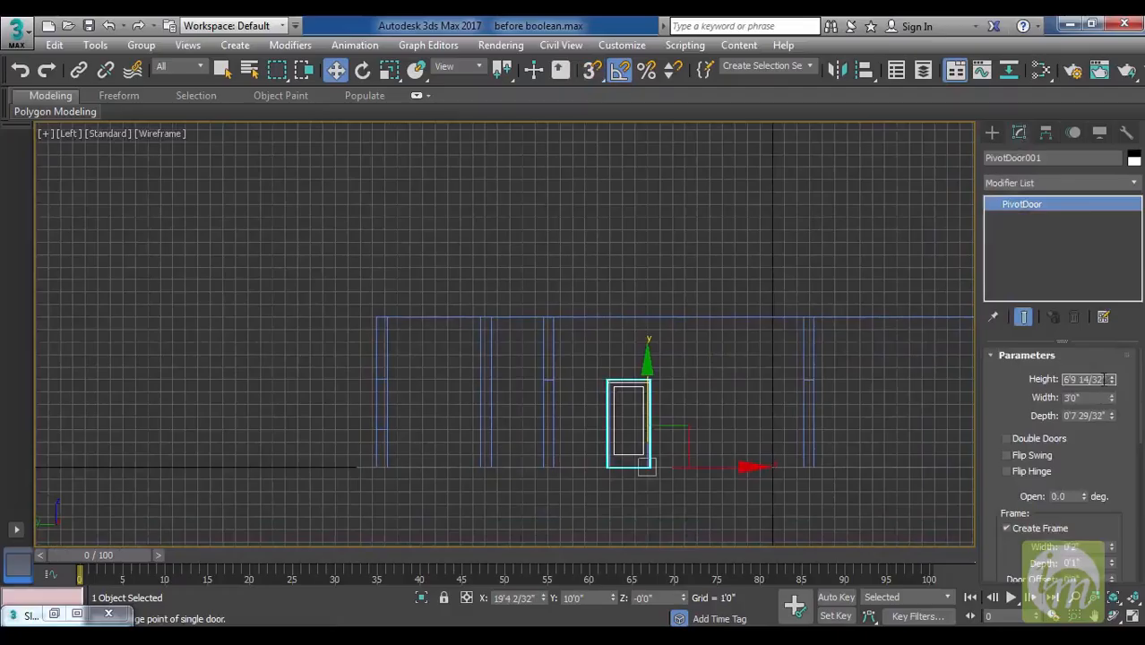
{"action": "left_click_drag", "start_coordinate": [1066, 379], "coordinate": [1140, 380]}
{"action": "type", "text": "7"}
{"action": "key", "text": "Return"}
{"action": "scroll", "coordinate": [777, 364], "scroll_direction": "up", "scroll_amount": 6}
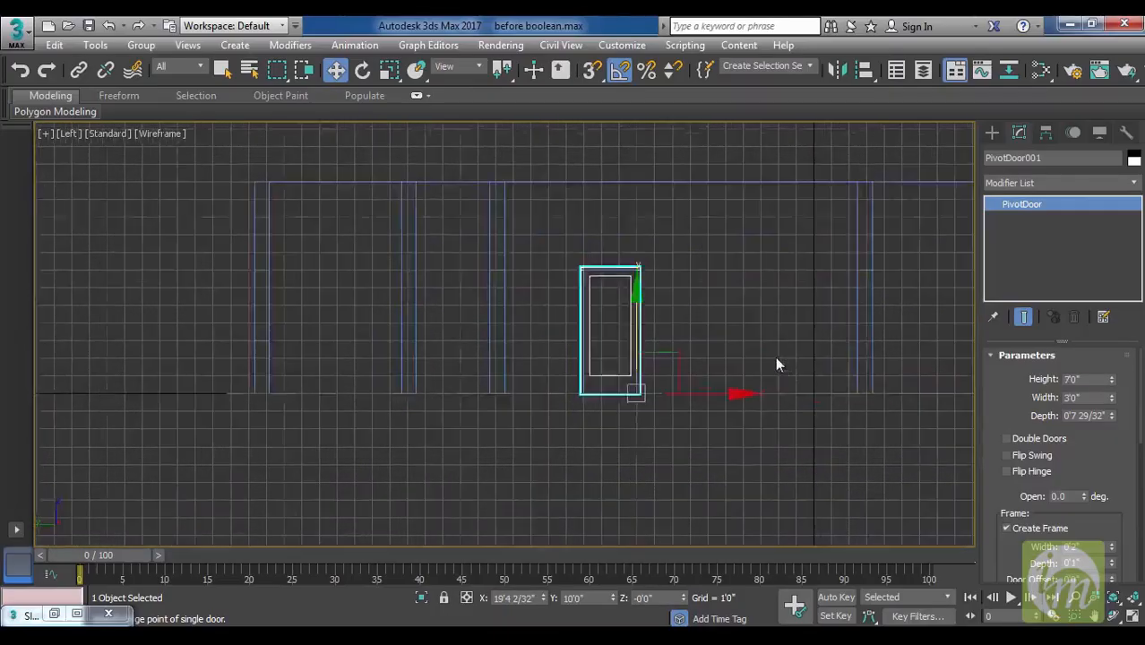
{"action": "middle_click_drag", "start_coordinate": [669, 410], "coordinate": [673, 424]}
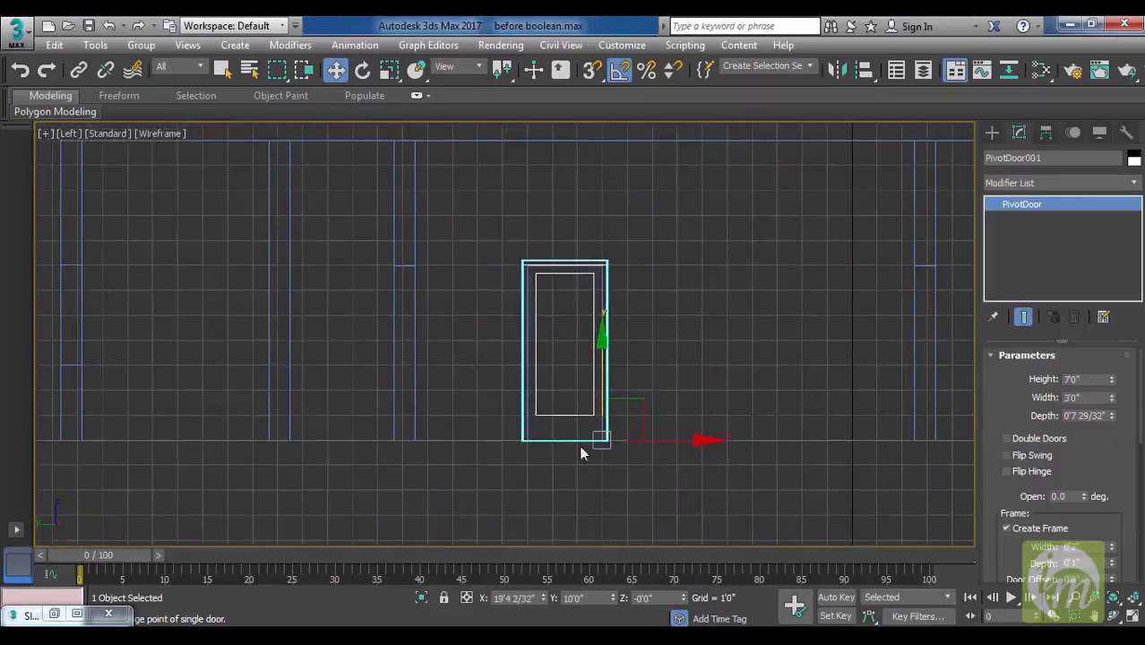
{"action": "middle_click_drag", "start_coordinate": [720, 386], "coordinate": [649, 368]}
Move the door along X into the exterior wall's opening in the Top view and try its Open angle in perspective.
{"action": "key", "text": "t"}
{"action": "scroll", "coordinate": [769, 345], "scroll_direction": "up", "scroll_amount": 5}
{"action": "middle_click_drag", "start_coordinate": [801, 341], "coordinate": [834, 384]}
{"action": "left_click_drag", "start_coordinate": [803, 366], "coordinate": [723, 370]}
{"action": "middle_click_drag", "start_coordinate": [873, 345], "coordinate": [800, 320]}
{"action": "key", "text": "p"}
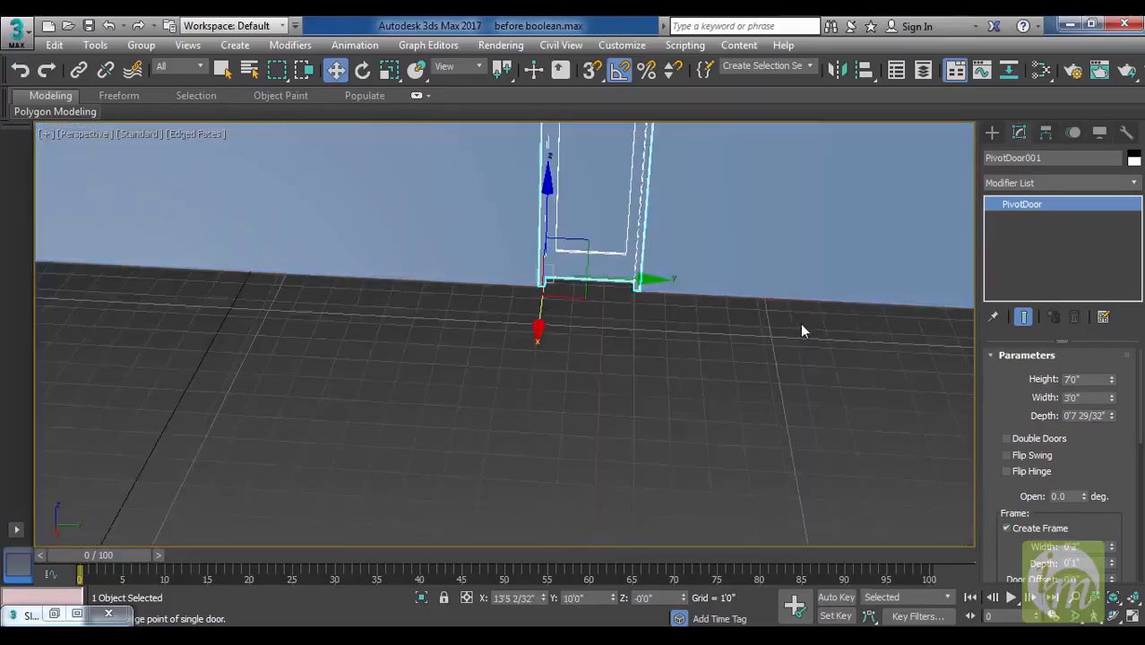
{"action": "middle_click_drag", "start_coordinate": [819, 360], "coordinate": [683, 369], "text": "alt"}
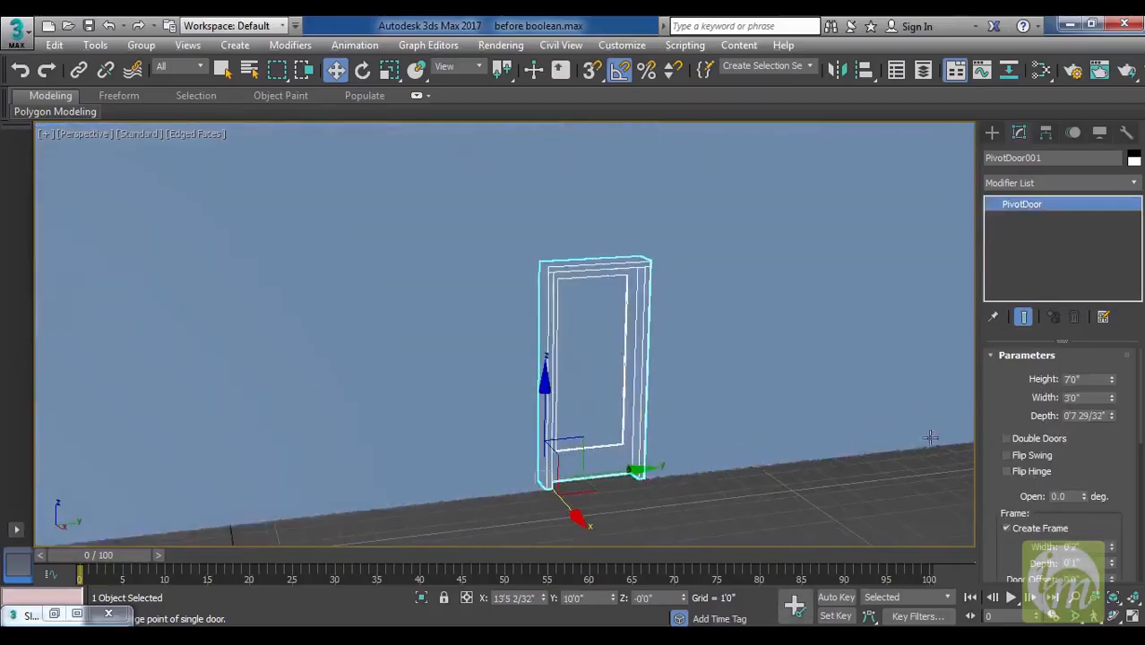
{"action": "mouse_move", "coordinate": [1083, 494]}
{"action": "left_mouse_down"}
{"action": "mouse_move", "coordinate": [1088, 395]}
{"action": "mouse_move", "coordinate": [1088, 448]}
{"action": "mouse_move", "coordinate": [1076, 378]}
{"action": "mouse_move", "coordinate": [1075, 498]}
{"action": "mouse_move", "coordinate": [1076, 436]}
{"action": "mouse_move", "coordinate": [1075, 484]}
{"action": "left_mouse_up"}
Clone the exterior door along X into the interior as one independent Copy.
{"action": "middle_click_drag", "start_coordinate": [657, 399], "coordinate": [654, 458], "text": "alt"}
{"action": "scroll", "coordinate": [654, 458], "scroll_direction": "down", "scroll_amount": 4}
{"action": "middle_click_drag", "start_coordinate": [670, 407], "coordinate": [509, 338], "text": "alt"}
{"action": "middle_click_drag", "start_coordinate": [588, 366], "coordinate": [660, 332]}
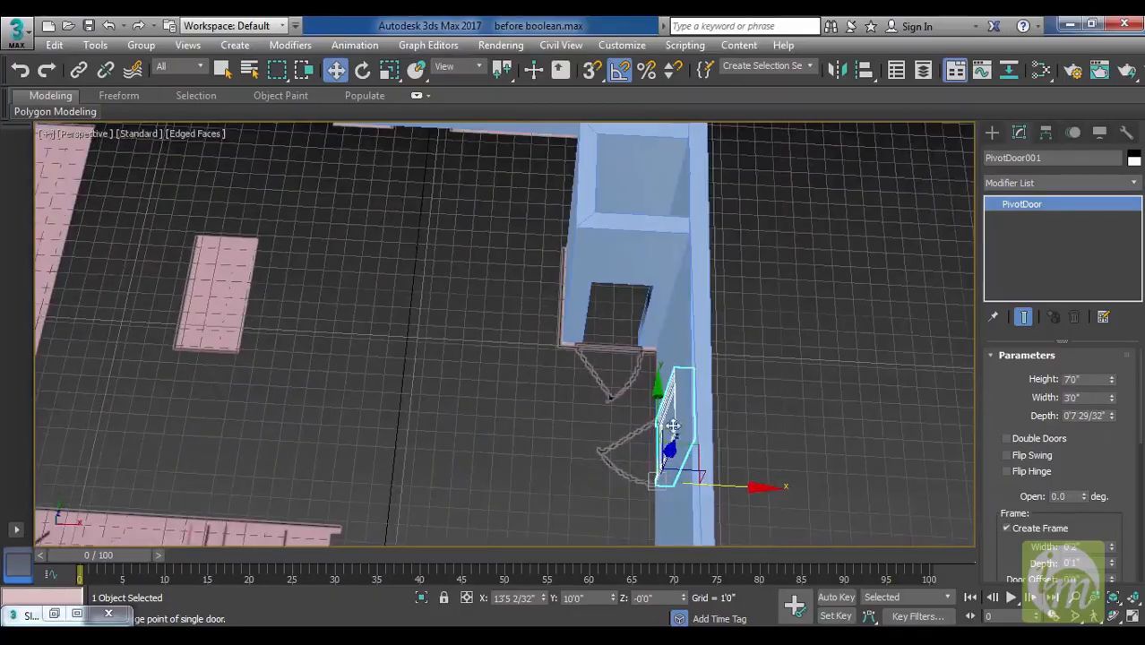
{"action": "left_click_drag", "start_coordinate": [747, 492], "coordinate": [592, 482]}
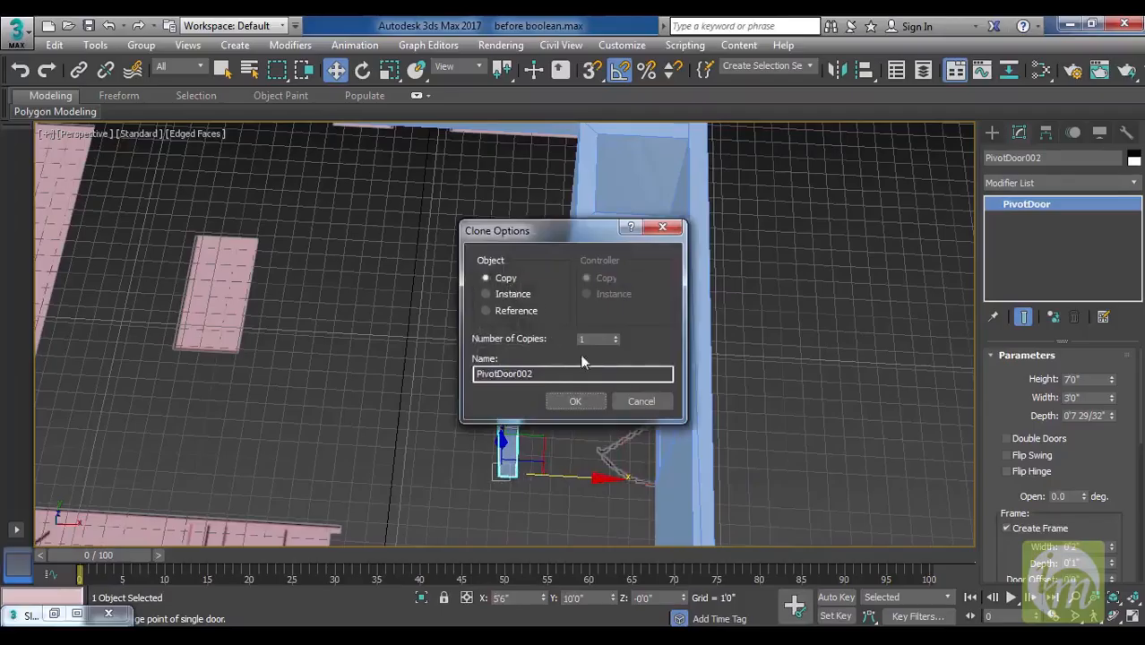
{"action": "left_click", "coordinate": [575, 402]}
Rotate the copied door 90 degrees clockwise in the Top view so it runs parallel to the X axis.
{"action": "scroll", "coordinate": [690, 415], "scroll_direction": "up", "scroll_amount": 2}
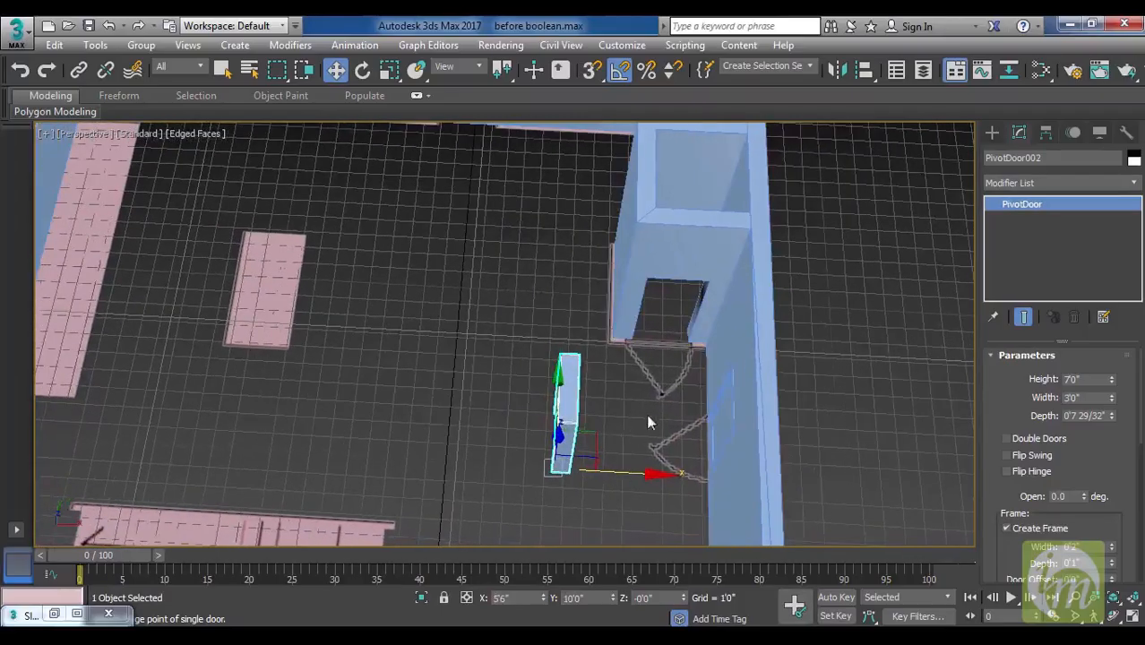
{"action": "key", "text": "e"}
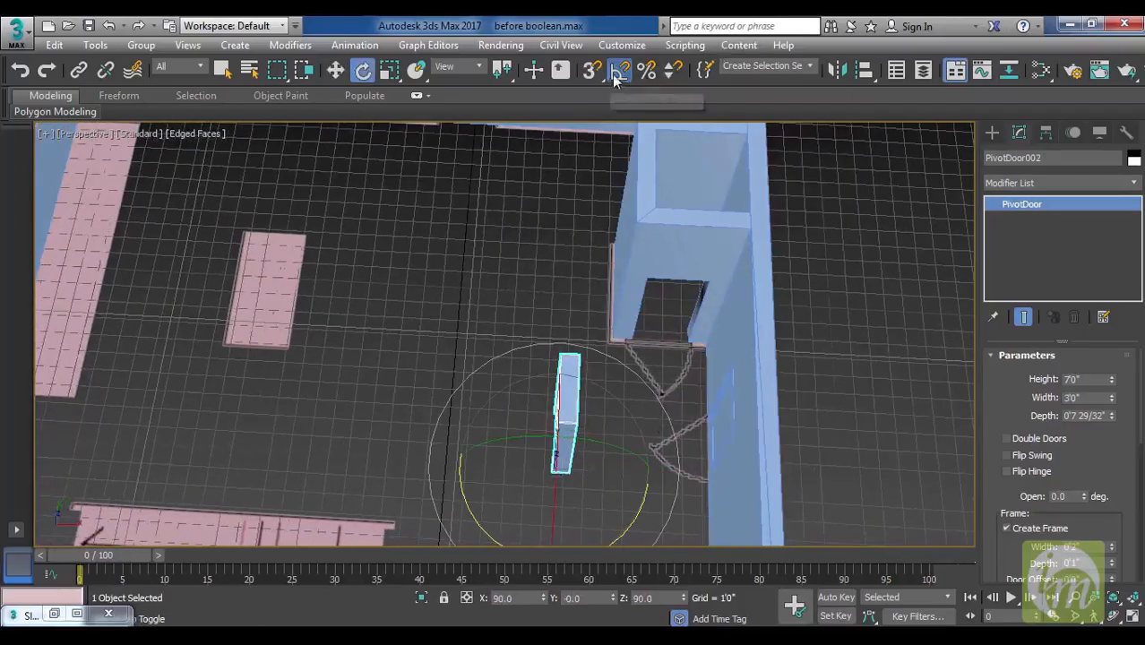
{"action": "key", "text": "t"}
{"action": "key", "text": "r"}
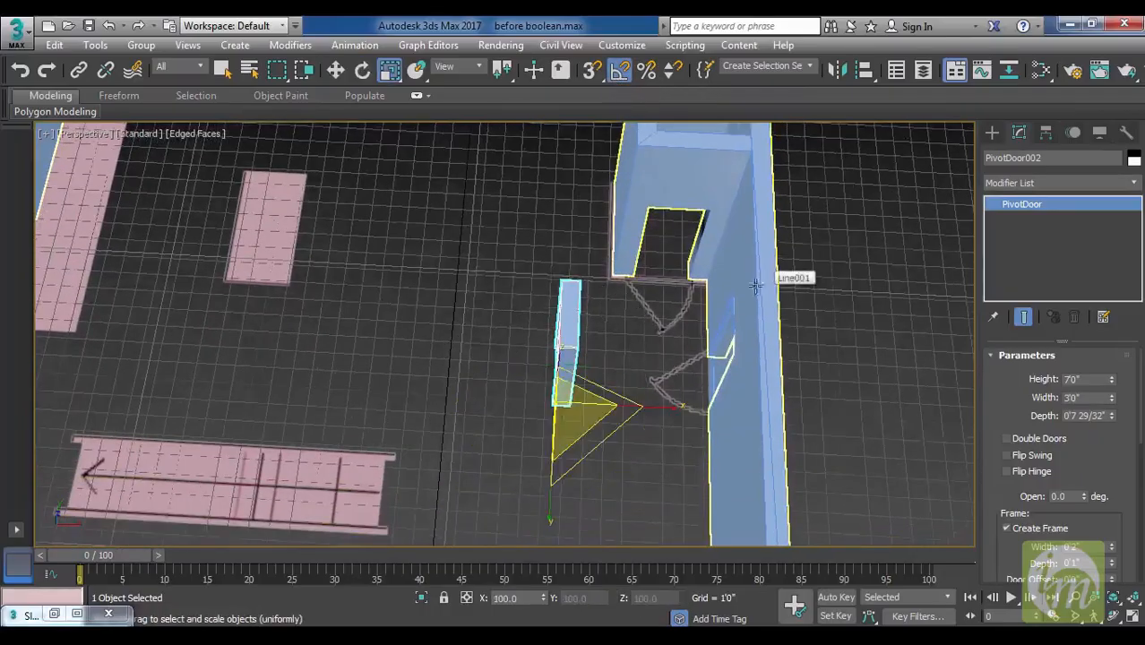
{"action": "key", "text": "e"}
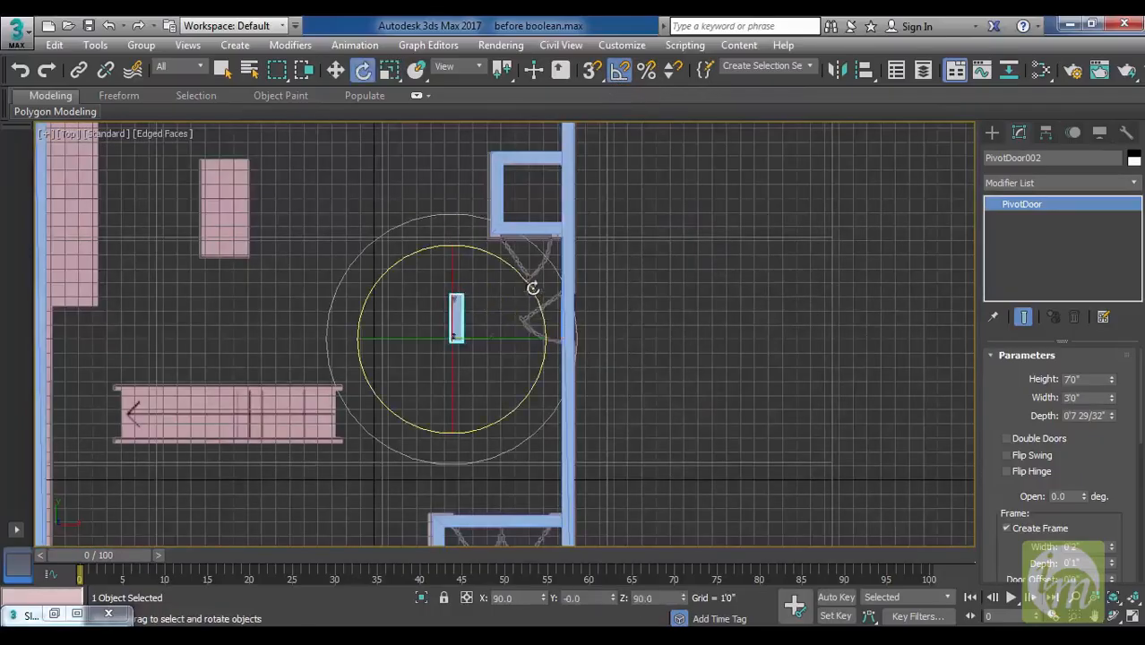
{"action": "left_click_drag", "start_coordinate": [516, 272], "coordinate": [560, 338]}
{"action": "middle_click_drag", "start_coordinate": [688, 350], "coordinate": [714, 388]}
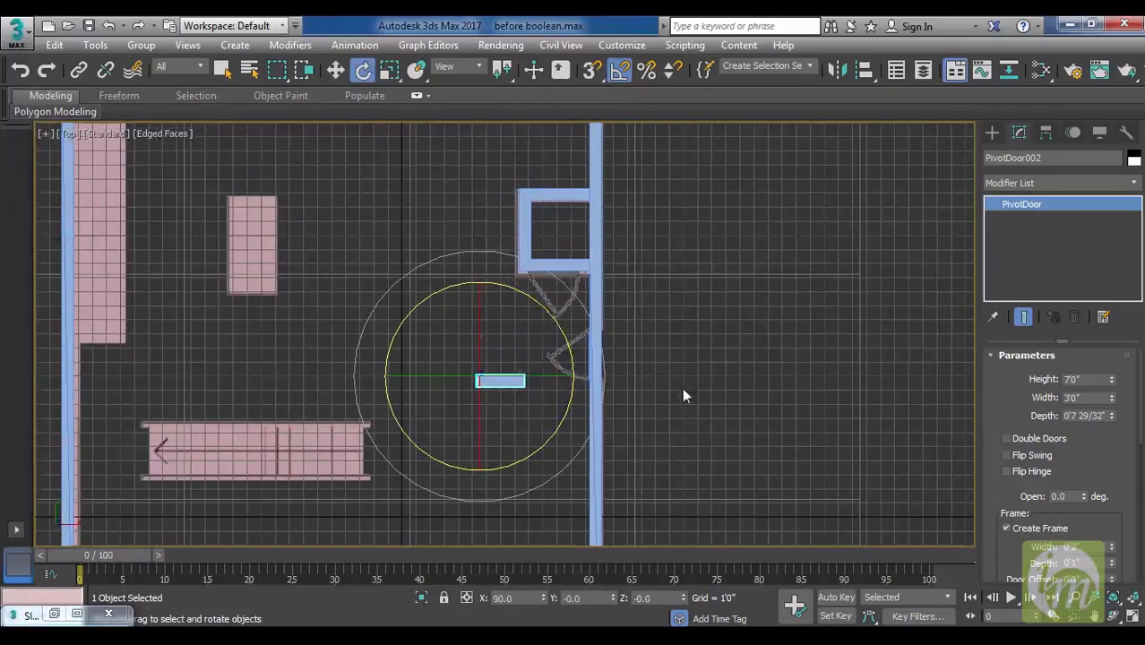
Move the rotated door into the doorway of the small room beside the exterior door, aligning it in wireframe display.
{"action": "key", "text": "w"}
{"action": "left_click_drag", "start_coordinate": [524, 335], "coordinate": [581, 249]}
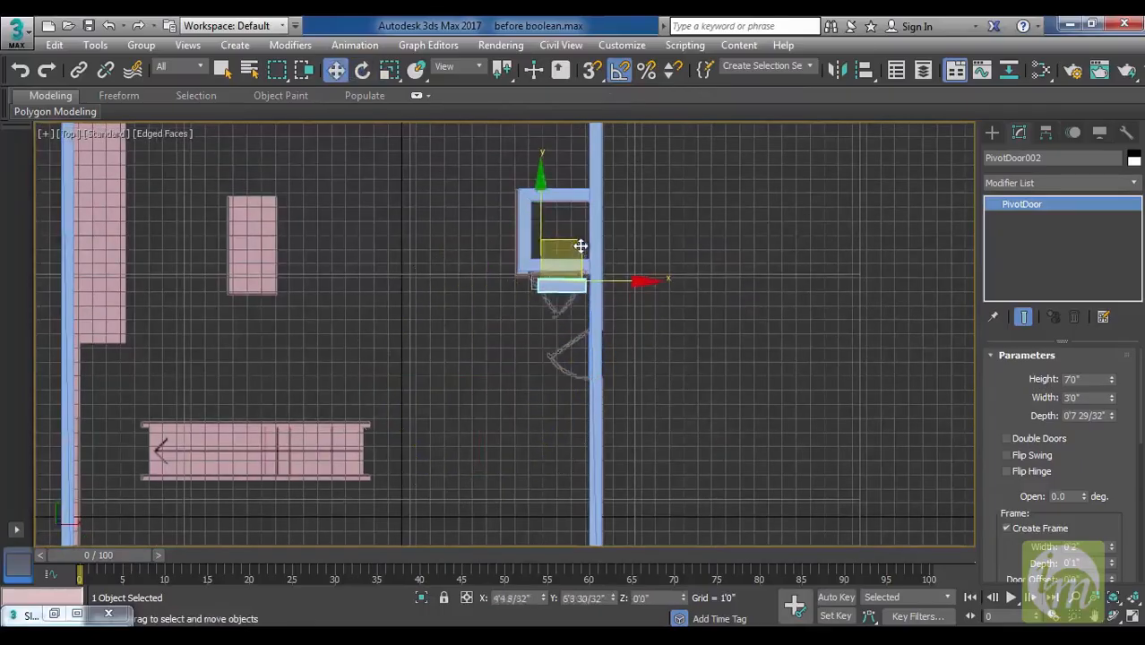
{"action": "middle_click_drag", "start_coordinate": [629, 304], "coordinate": [650, 366]}
{"action": "scroll", "coordinate": [650, 365], "scroll_direction": "up", "scroll_amount": 5}
{"action": "middle_click_drag", "start_coordinate": [588, 314], "coordinate": [798, 418]}
{"action": "scroll", "coordinate": [753, 411], "scroll_direction": "up", "scroll_amount": 2}
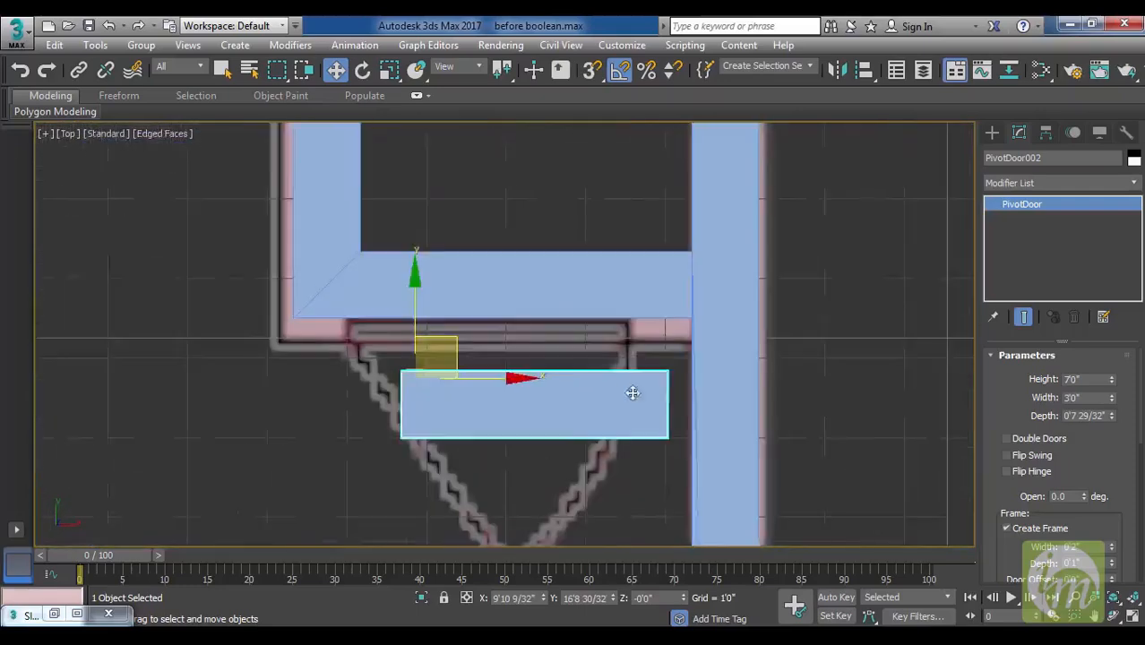
{"action": "middle_click_drag", "start_coordinate": [629, 390], "coordinate": [676, 368]}
{"action": "key", "text": "F3"}
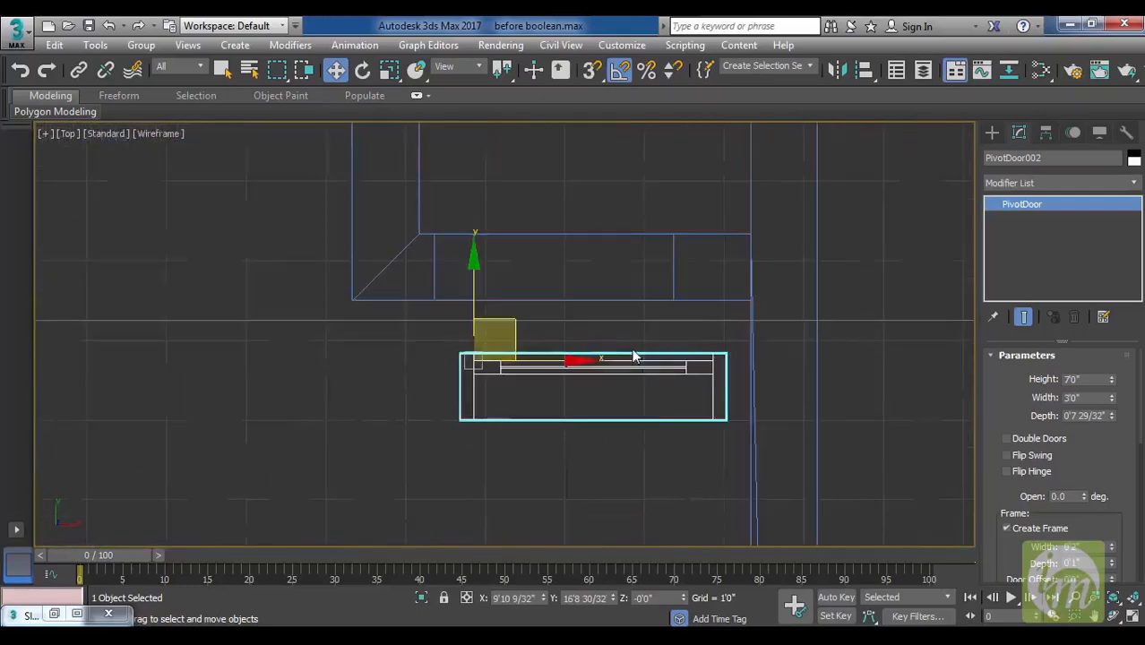
{"action": "left_click_drag", "start_coordinate": [514, 321], "coordinate": [481, 198]}
Clone the small room's door as a Copy and place it in the wide opening of the other enclosed room.
{"action": "middle_click_drag", "start_coordinate": [635, 326], "coordinate": [701, 288]}
{"action": "scroll", "coordinate": [701, 290], "scroll_direction": "down", "scroll_amount": 5}
{"action": "middle_click_drag", "start_coordinate": [690, 393], "coordinate": [649, 225]}
{"action": "scroll", "coordinate": [678, 377], "scroll_direction": "down", "scroll_amount": 4}
{"action": "middle_click_drag", "start_coordinate": [680, 465], "coordinate": [664, 366]}
{"action": "scroll", "coordinate": [663, 361], "scroll_direction": "down", "scroll_amount": 2}
{"action": "middle_click_drag", "start_coordinate": [664, 165], "coordinate": [668, 233]}
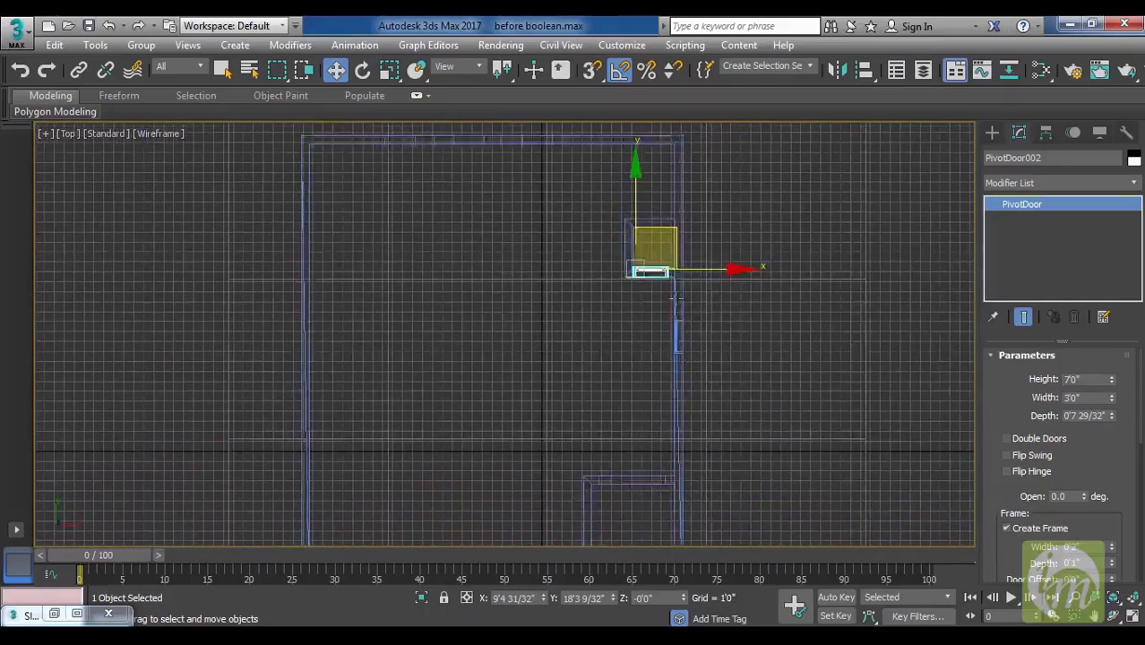
{"action": "left_click_drag", "start_coordinate": [678, 235], "coordinate": [660, 436], "text": "shift"}
{"action": "left_click", "coordinate": [576, 401]}
{"action": "middle_click_drag", "start_coordinate": [802, 457], "coordinate": [749, 340]}
{"action": "middle_click_drag", "start_coordinate": [750, 252], "coordinate": [756, 211]}
{"action": "scroll", "coordinate": [702, 292], "scroll_direction": "up", "scroll_amount": 3}
{"action": "middle_click_drag", "start_coordinate": [570, 351], "coordinate": [715, 332]}
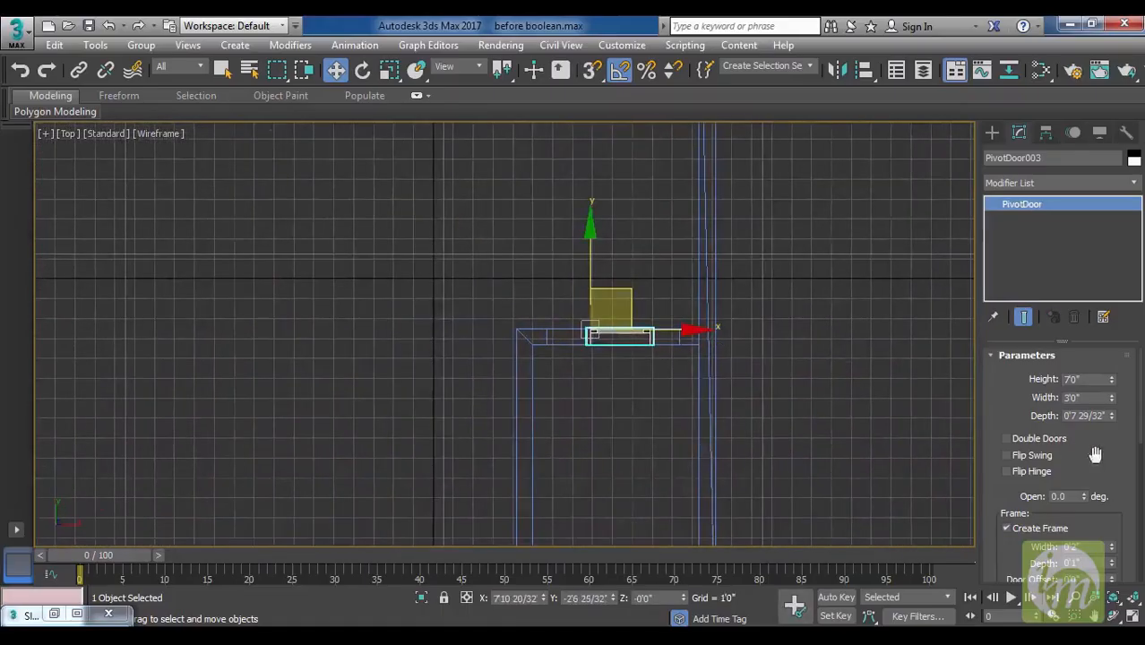
Test the new door's Open angle, then mirror the door about the Y axis with No Clone.
{"action": "left_click_drag", "start_coordinate": [1084, 497], "coordinate": [1111, 515]}
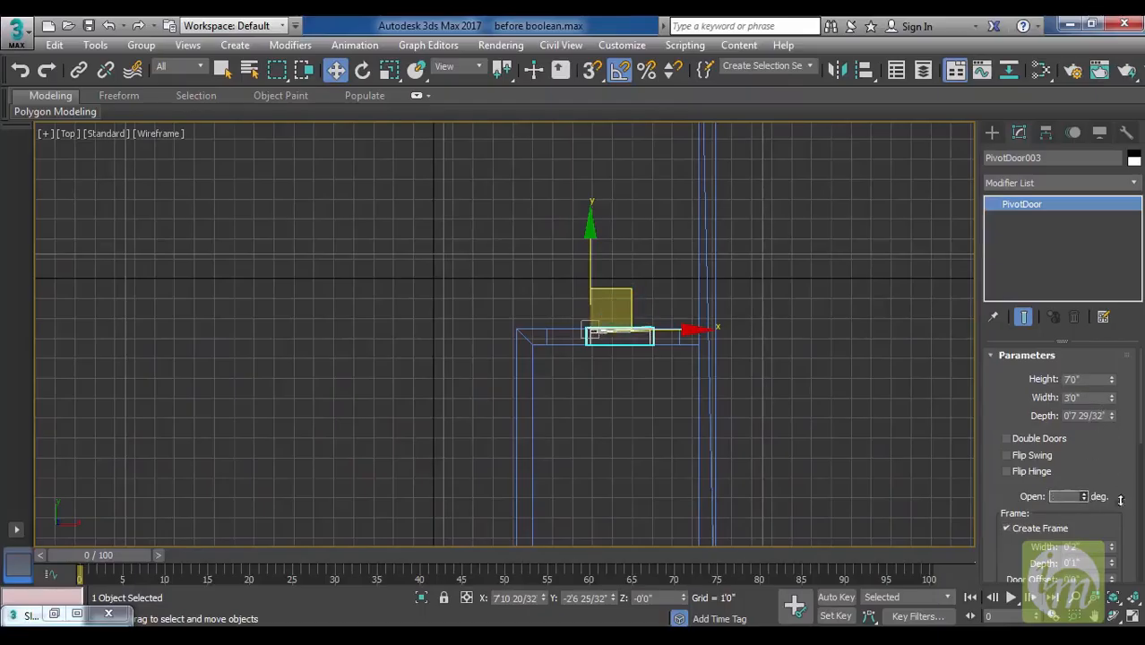
{"action": "left_click", "coordinate": [837, 70]}
{"action": "left_click_drag", "start_coordinate": [568, 182], "coordinate": [934, 179]}
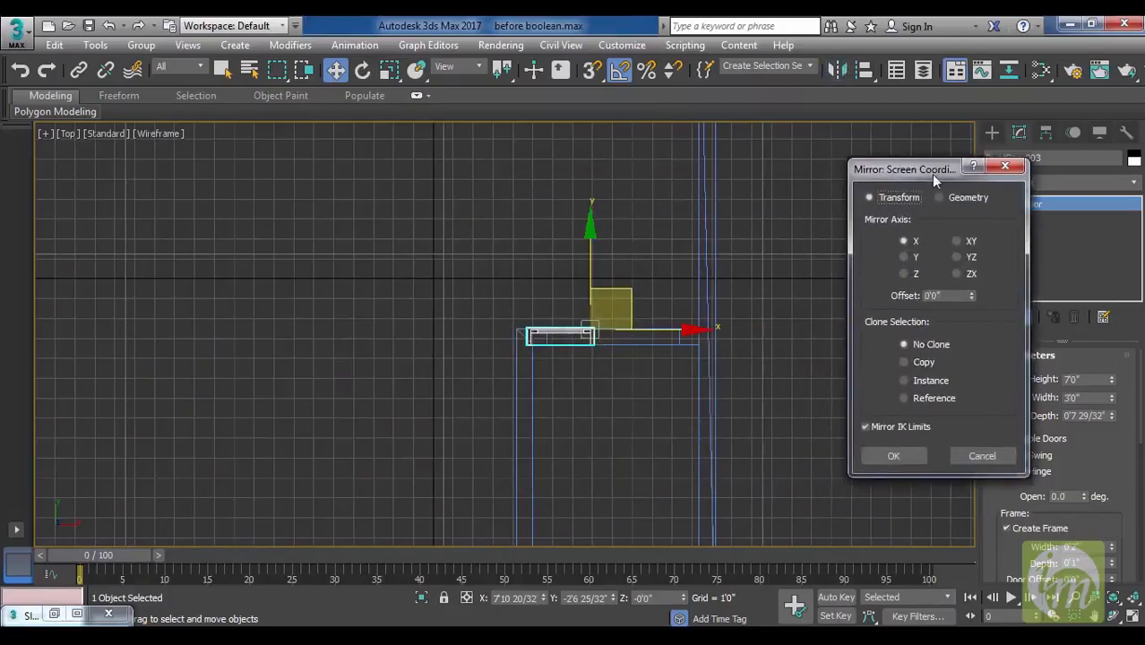
{"action": "left_click", "coordinate": [915, 258]}
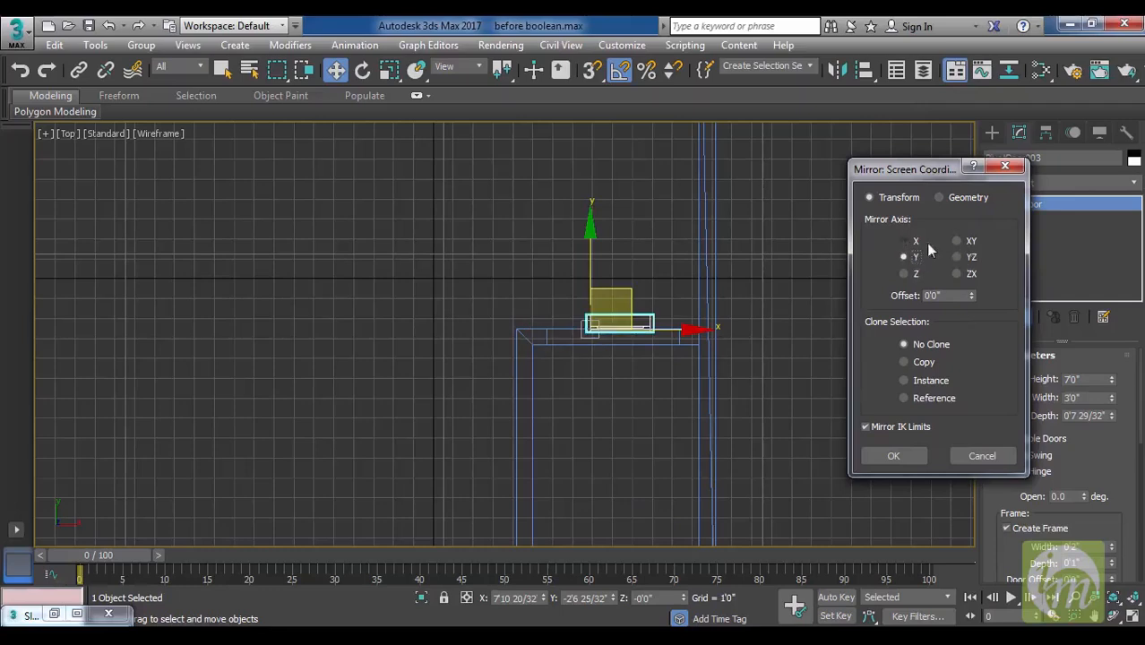
{"action": "left_click", "coordinate": [912, 241]}
{"action": "left_click", "coordinate": [916, 258]}
{"action": "left_click", "coordinate": [894, 456]}
Try the mirrored door's Open angle to check its swing direction.
{"action": "middle_click_drag", "start_coordinate": [822, 425], "coordinate": [810, 370]}
{"action": "left_click_drag", "start_coordinate": [1084, 495], "coordinate": [1102, 515]}
{"action": "middle_click_drag", "start_coordinate": [686, 351], "coordinate": [700, 389]}
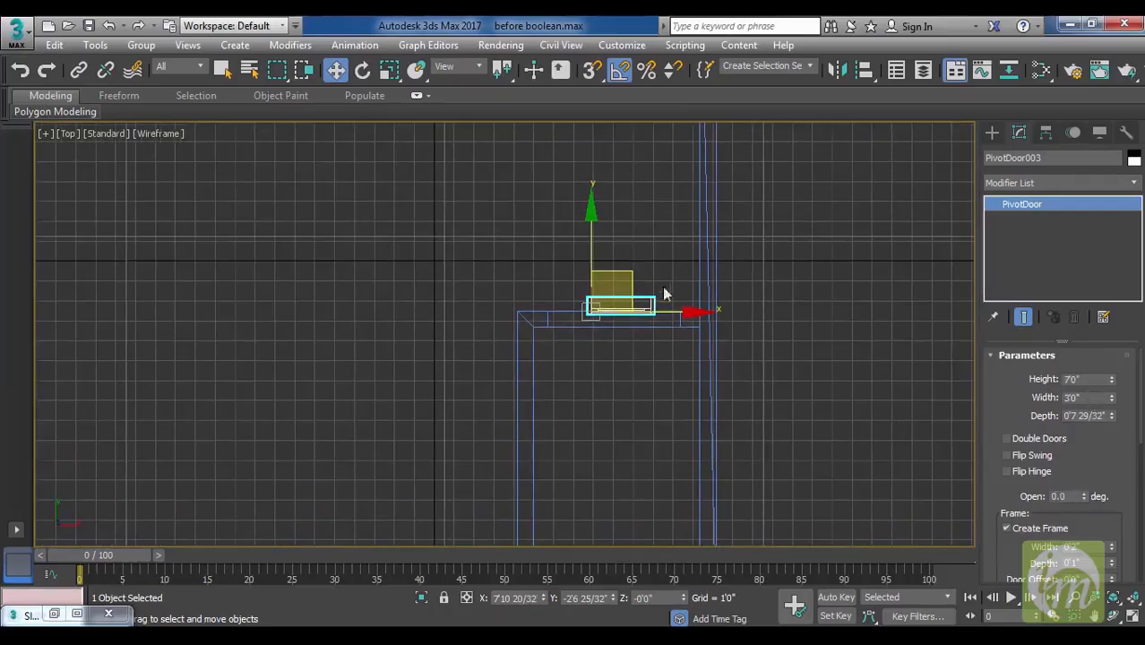
Fit the mirrored door into its wide opening, setting its width to 6'4 5/32" and depth to 0'7 24/32".
{"action": "left_click_drag", "start_coordinate": [633, 270], "coordinate": [631, 285]}
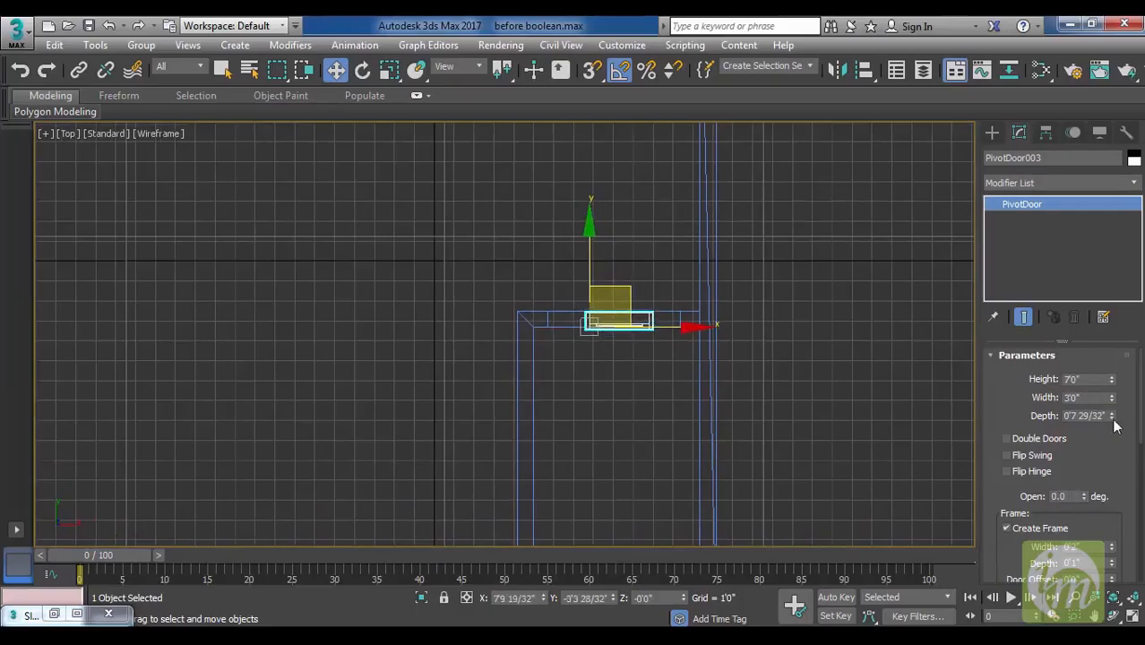
{"action": "scroll", "coordinate": [1110, 419], "scroll_direction": "down", "scroll_amount": 3}
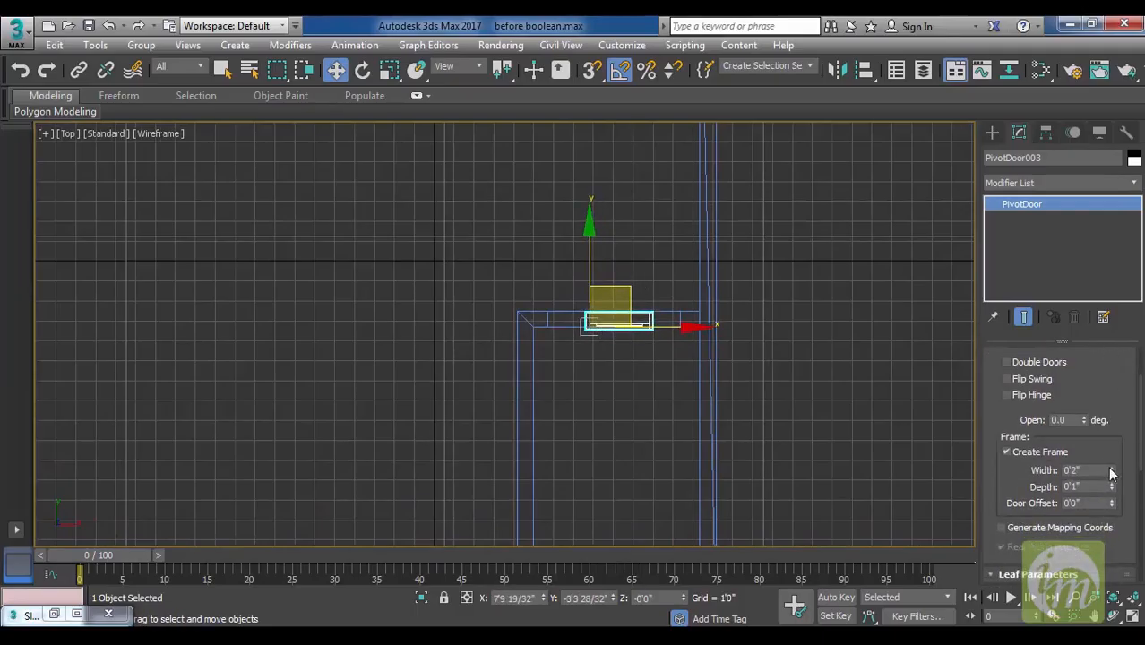
{"action": "scroll", "coordinate": [1112, 386], "scroll_direction": "up", "scroll_amount": 3}
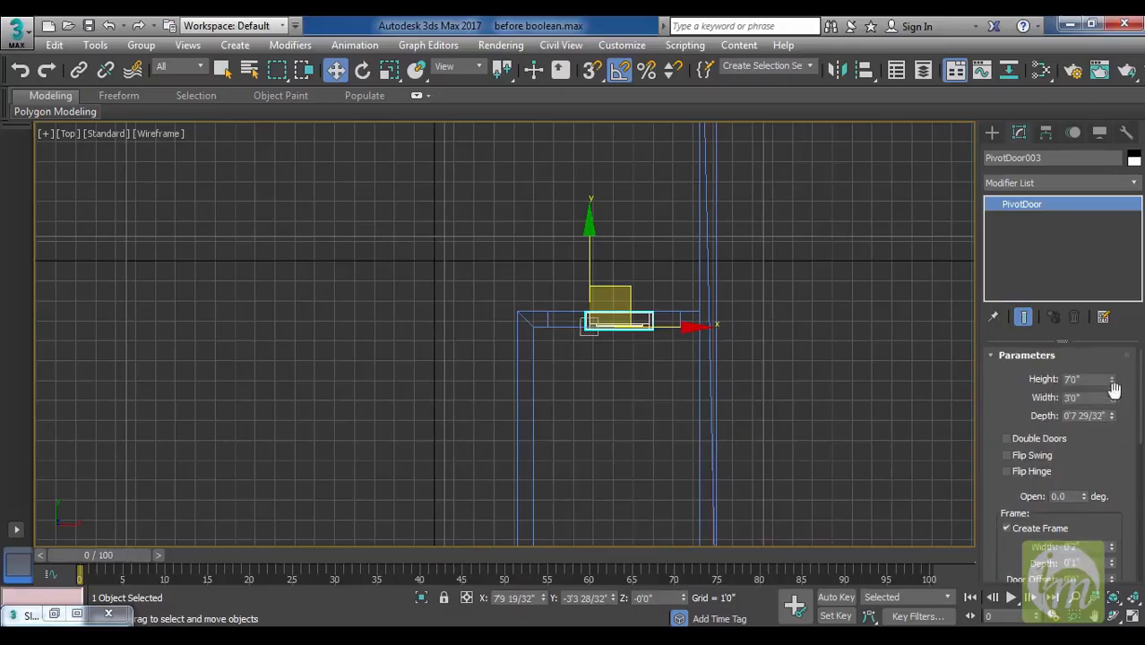
{"action": "left_click_drag", "start_coordinate": [1114, 400], "coordinate": [1122, 335]}
{"action": "left_click_drag", "start_coordinate": [683, 326], "coordinate": [647, 335]}
{"action": "middle_click_drag", "start_coordinate": [678, 345], "coordinate": [655, 422]}
{"action": "scroll", "coordinate": [686, 385], "scroll_direction": "up", "scroll_amount": 3}
{"action": "scroll", "coordinate": [654, 422], "scroll_direction": "up", "scroll_amount": 2}
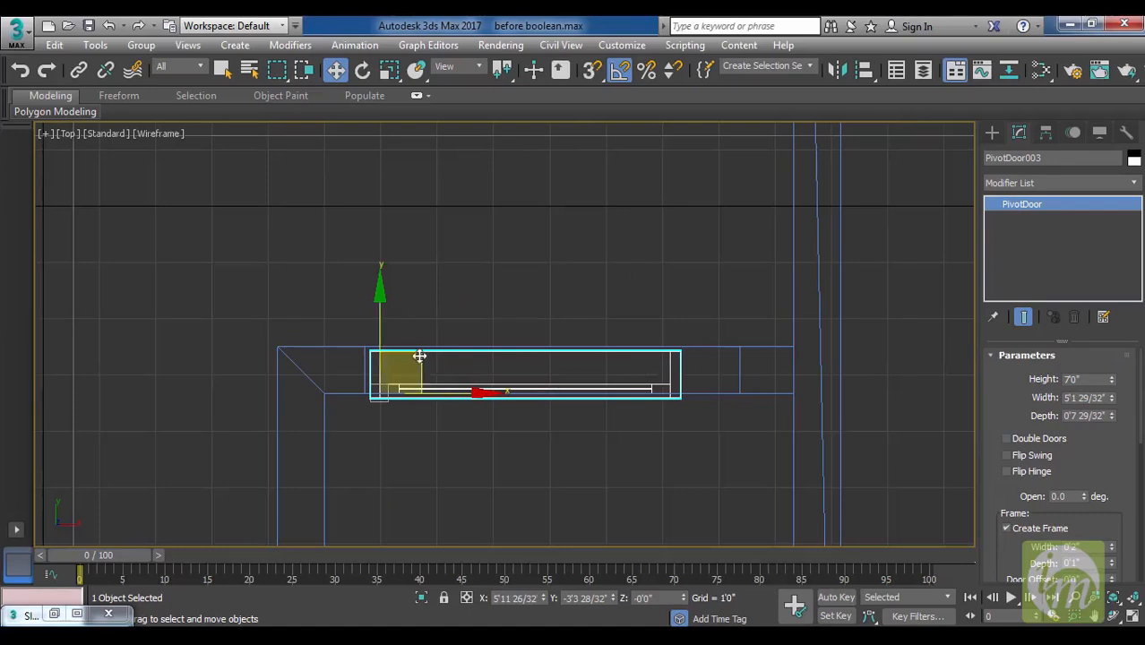
{"action": "left_click_drag", "start_coordinate": [420, 358], "coordinate": [415, 352]}
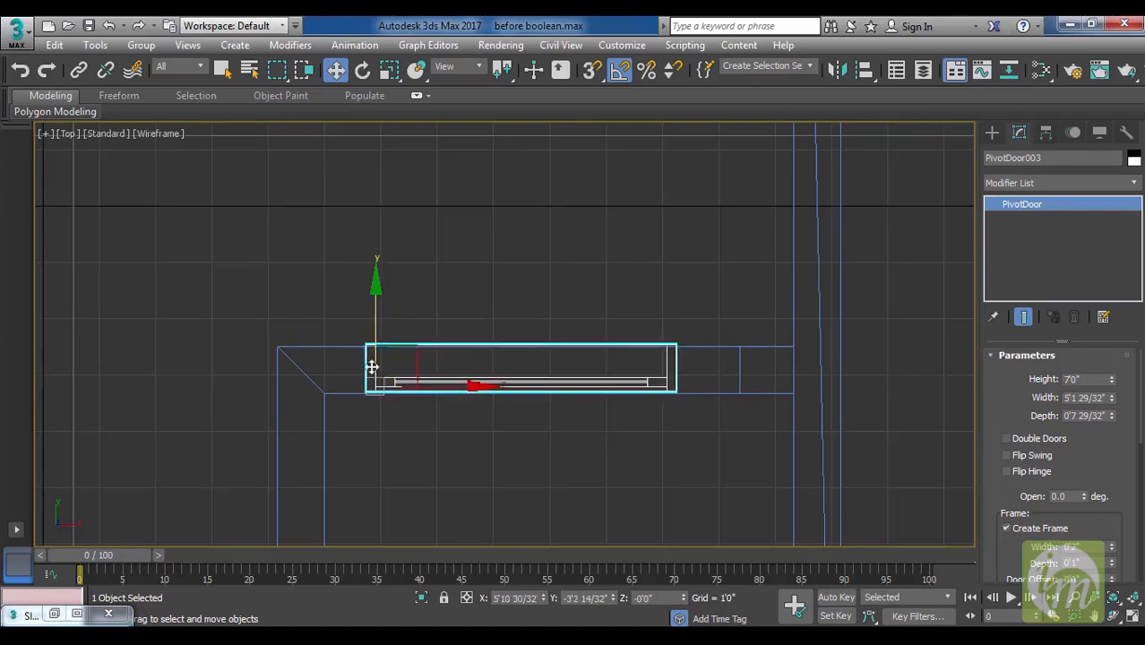
{"action": "left_click_drag", "start_coordinate": [1113, 418], "coordinate": [1113, 380]}
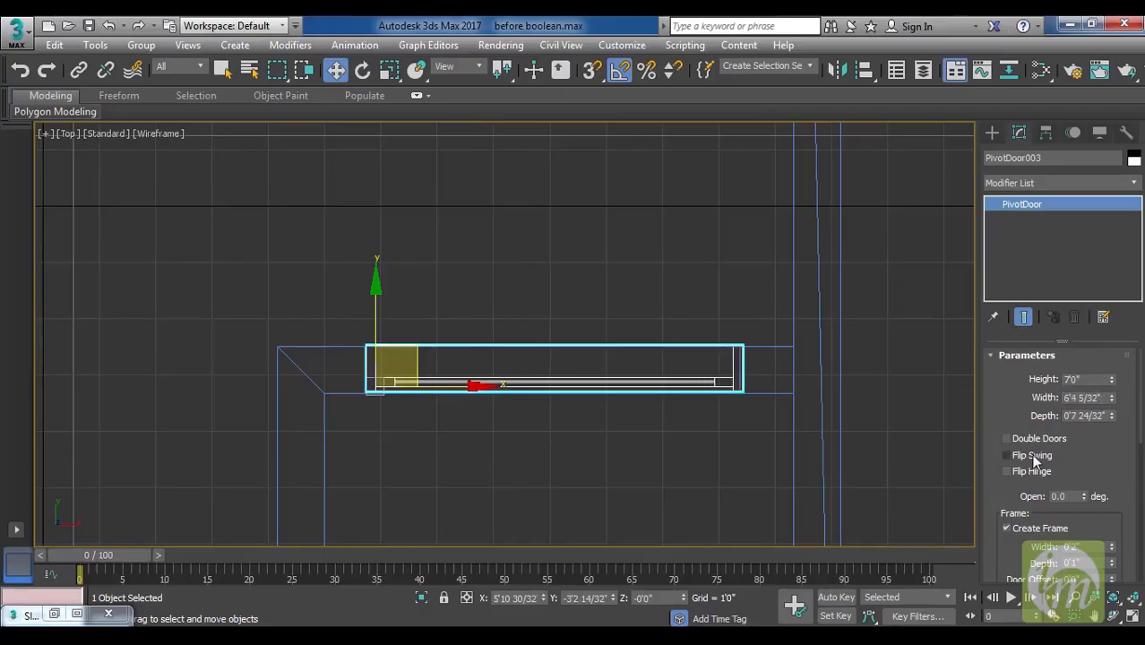
Make the wide door a double door, try its Open angle, and view it in Perspective.
{"action": "mouse_move", "coordinate": [1083, 498]}
{"action": "left_mouse_down"}
{"action": "mouse_move", "coordinate": [1083, 411]}
{"action": "mouse_move", "coordinate": [1084, 514]}
{"action": "left_mouse_up"}
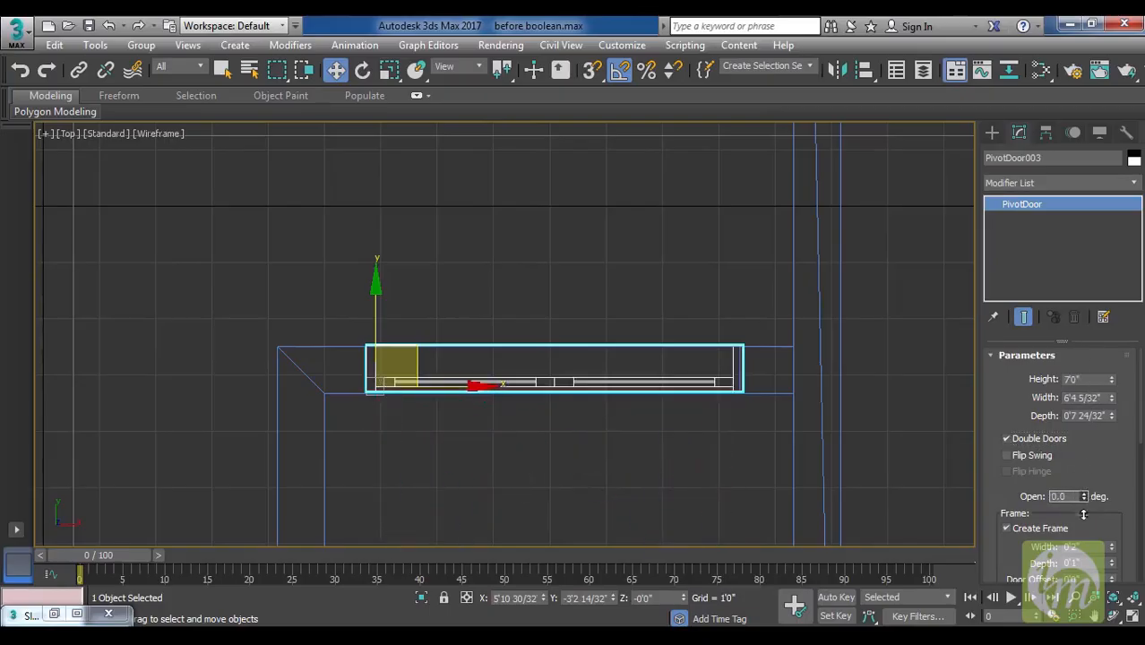
{"action": "middle_click_drag", "start_coordinate": [545, 430], "coordinate": [643, 340]}
{"action": "scroll", "coordinate": [643, 341], "scroll_direction": "down", "scroll_amount": 6}
{"action": "middle_click_drag", "start_coordinate": [719, 389], "coordinate": [645, 371]}
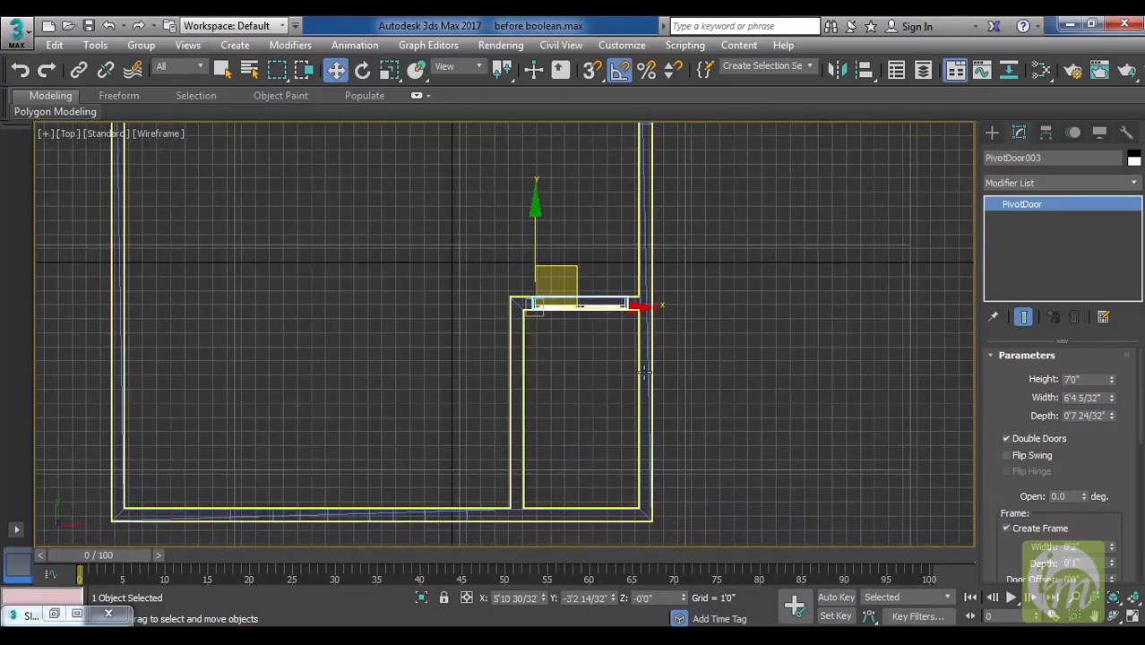
{"action": "key", "text": "p"}
{"action": "middle_click_drag", "start_coordinate": [839, 404], "coordinate": [660, 334], "text": "alt"}
Draw a Casement window in Top view beside the wall's rightmost window opening, 3'0" wide and about 0'6 18/32" deep.
{"action": "left_click", "coordinate": [999, 135]}
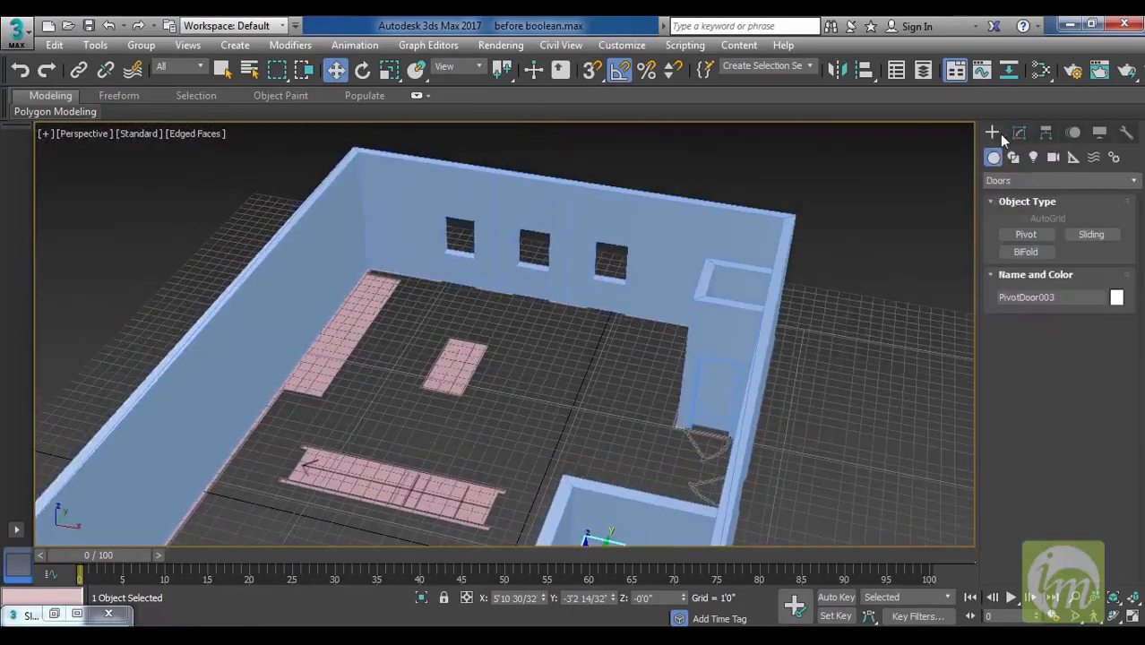
{"action": "left_click", "coordinate": [1029, 181]}
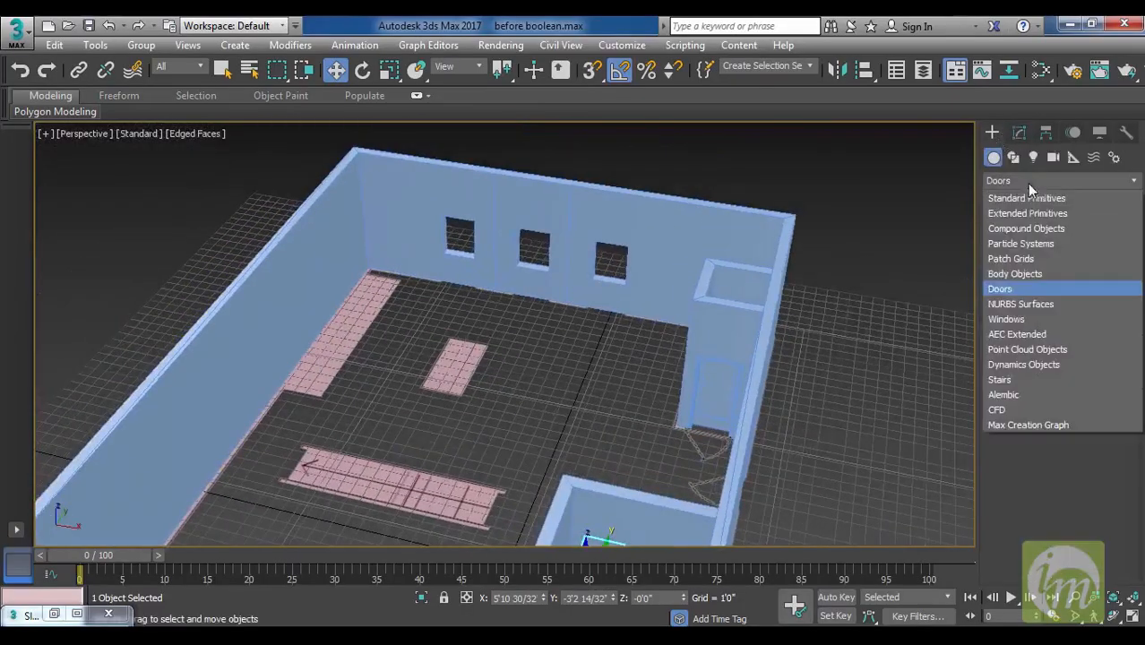
{"action": "left_click", "coordinate": [1031, 321]}
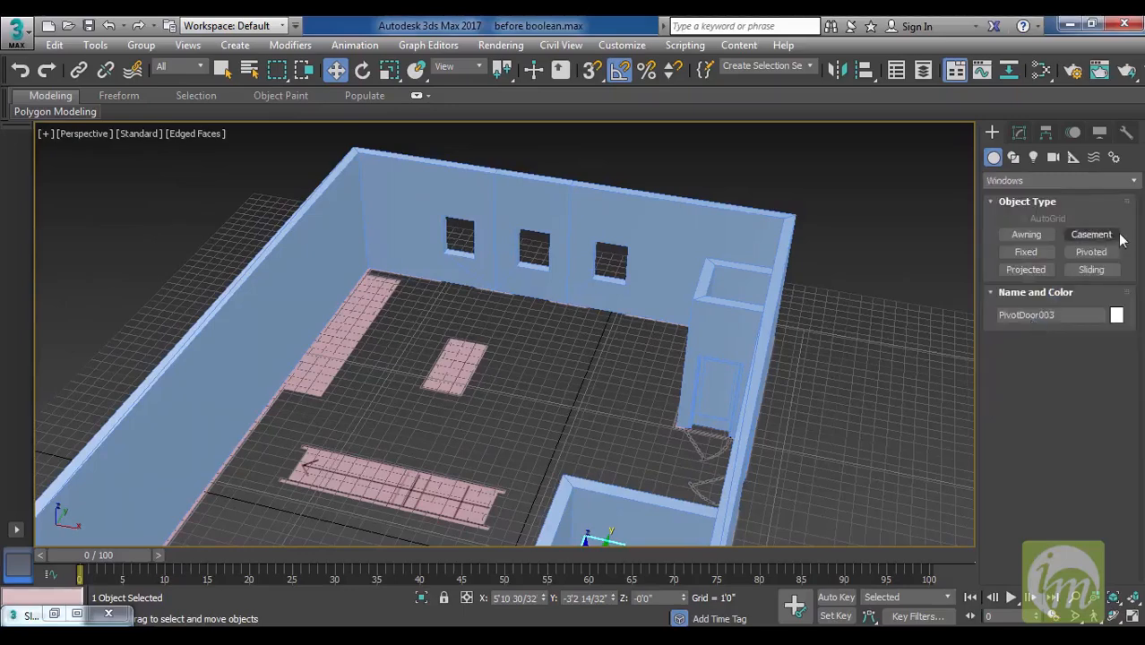
{"action": "left_click", "coordinate": [1091, 235]}
{"action": "middle_click_drag", "start_coordinate": [680, 302], "coordinate": [681, 333]}
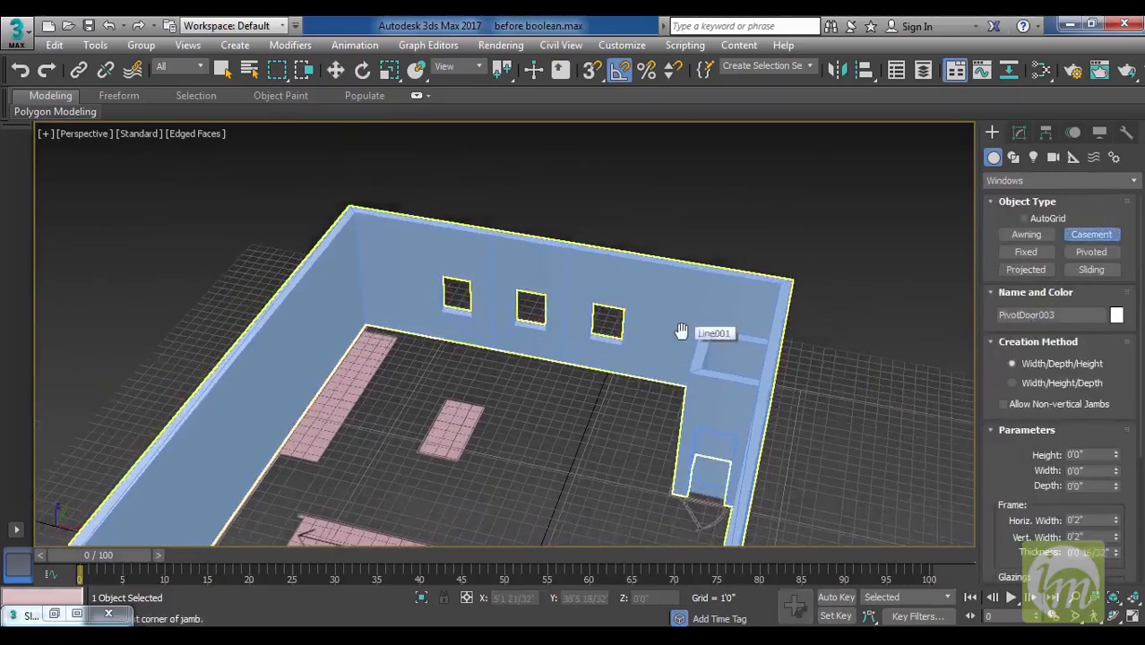
{"action": "key", "text": "t"}
{"action": "middle_click_drag", "start_coordinate": [675, 258], "coordinate": [721, 494]}
{"action": "scroll", "coordinate": [708, 515], "scroll_direction": "down", "scroll_amount": 3}
{"action": "scroll", "coordinate": [567, 342], "scroll_direction": "up", "scroll_amount": 5}
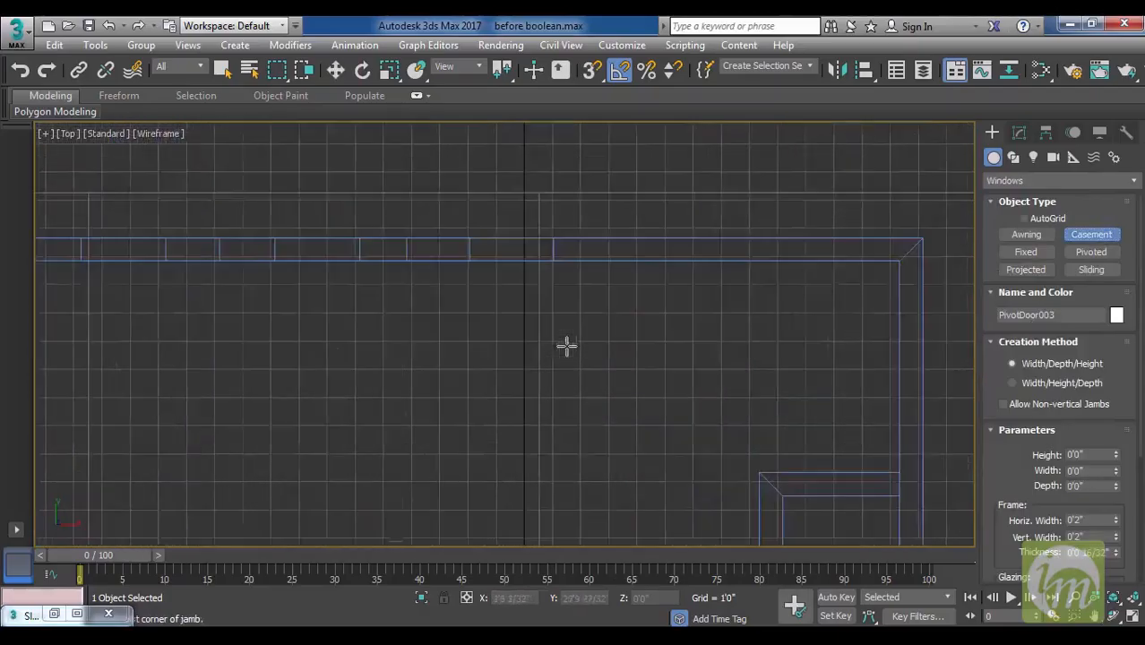
{"action": "middle_click_drag", "start_coordinate": [613, 268], "coordinate": [668, 360]}
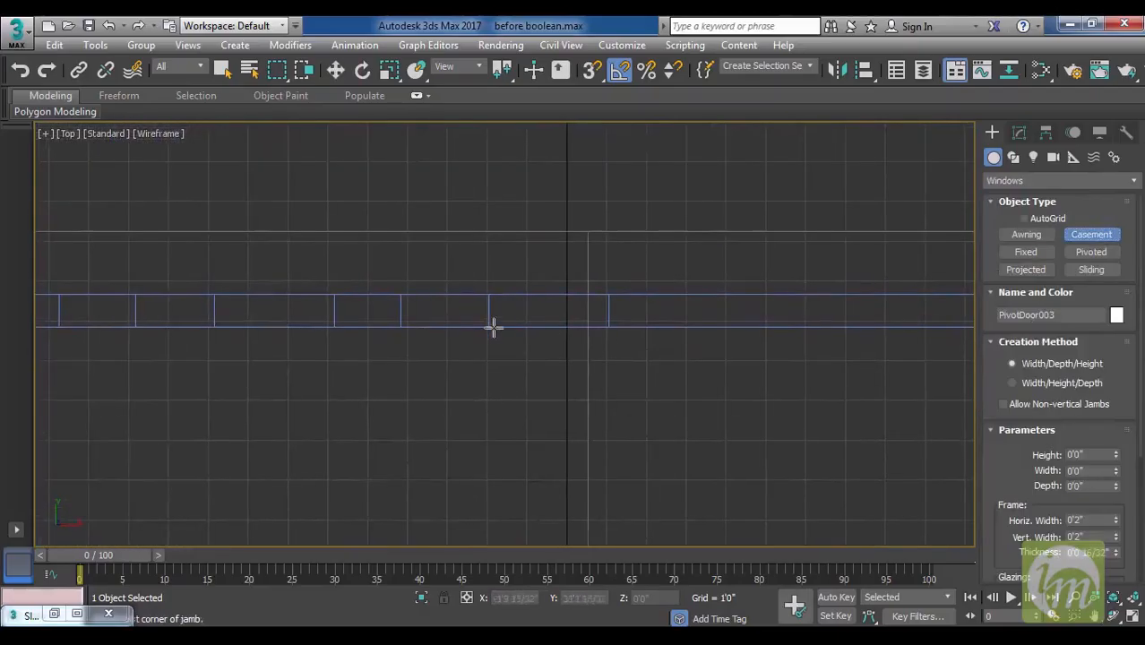
{"action": "key", "text": "s"}
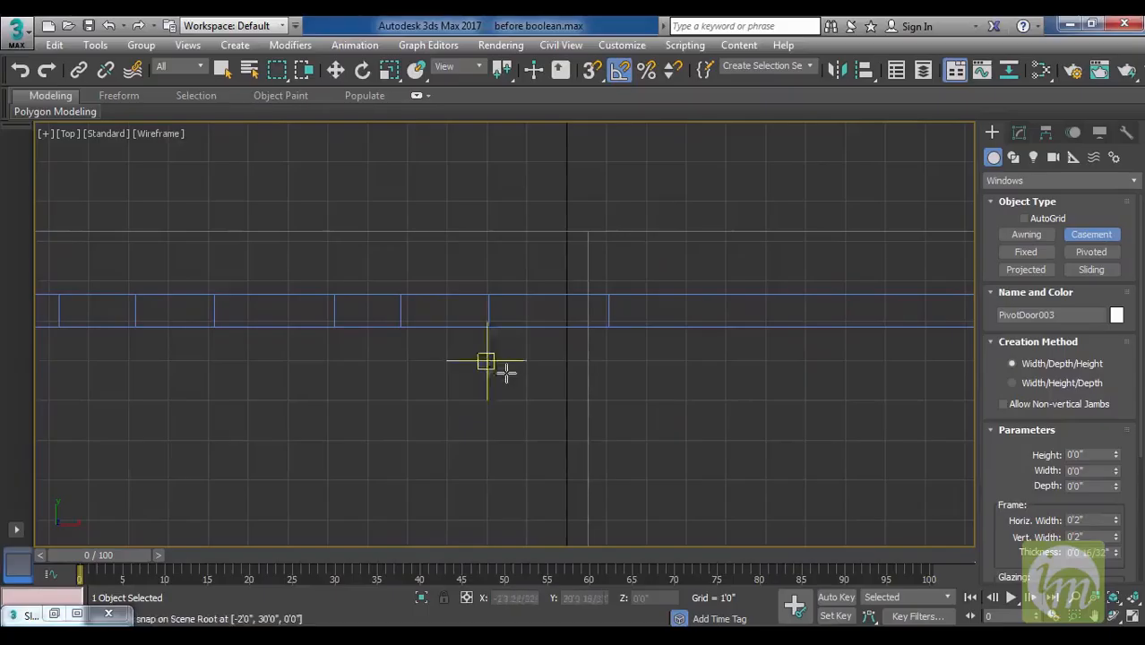
{"action": "left_click_drag", "start_coordinate": [486, 361], "coordinate": [602, 366]}
{"action": "key", "text": "s"}
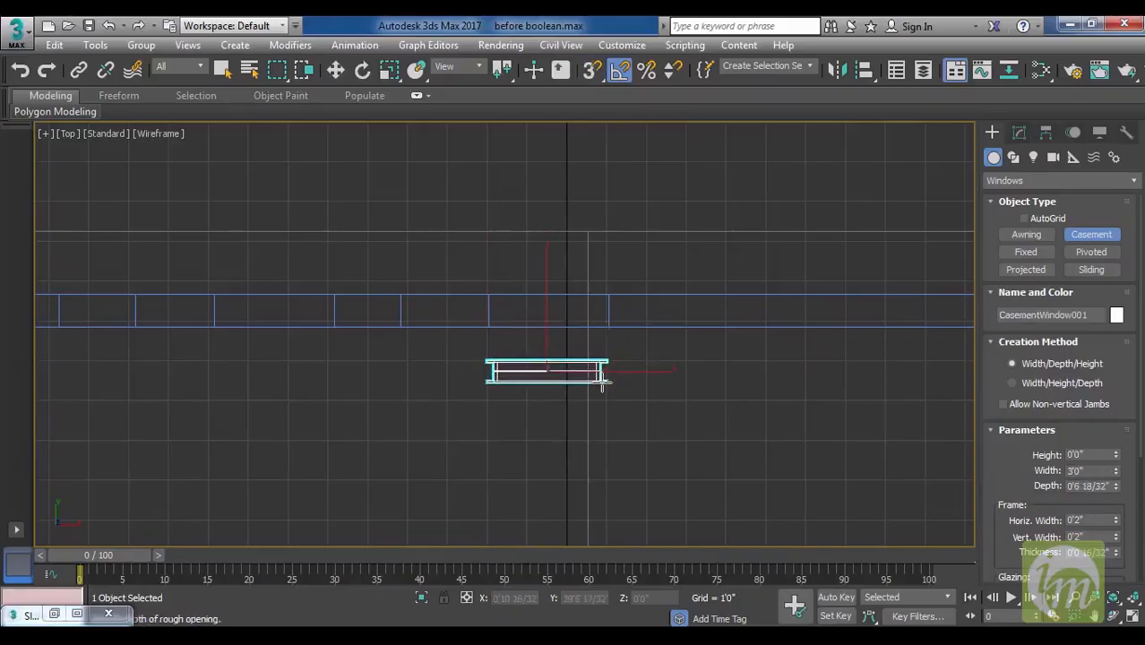
Set the casement window's height against the wall opening in Left view and move the window into that opening.
{"action": "key", "text": "l"}
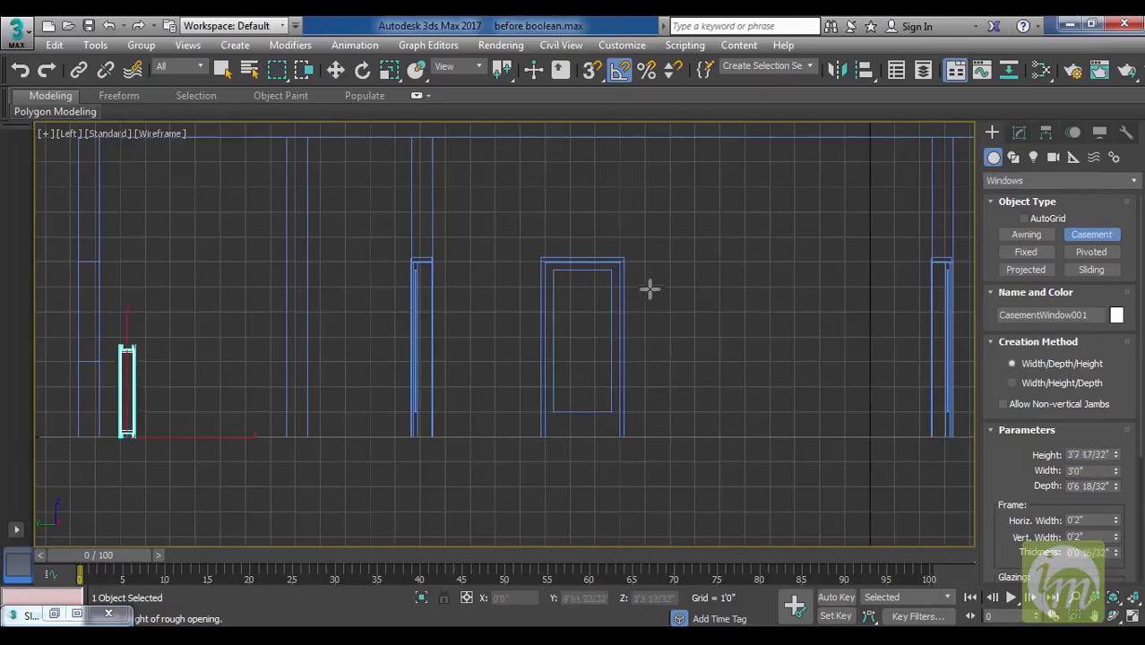
{"action": "left_click", "coordinate": [181, 283]}
{"action": "key", "text": "w"}
{"action": "middle_click_drag", "start_coordinate": [549, 289], "coordinate": [907, 344]}
{"action": "scroll", "coordinate": [624, 401], "scroll_direction": "up", "scroll_amount": 2}
{"action": "middle_click_drag", "start_coordinate": [544, 442], "coordinate": [812, 334]}
{"action": "left_click_drag", "start_coordinate": [731, 386], "coordinate": [680, 277]}
{"action": "key", "text": "t"}
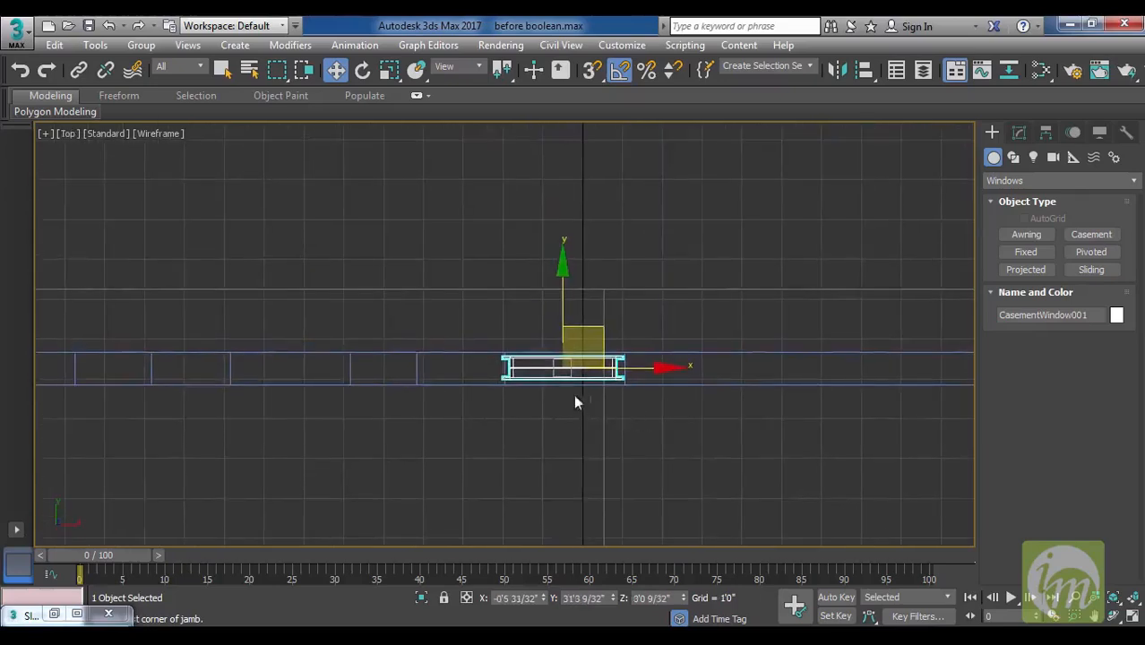
Give the casement window two casements and open them to 73%.
{"action": "middle_click_drag", "start_coordinate": [690, 351], "coordinate": [708, 317]}
{"action": "key", "text": "p"}
{"action": "middle_click_drag", "start_coordinate": [759, 363], "coordinate": [651, 410], "text": "alt"}
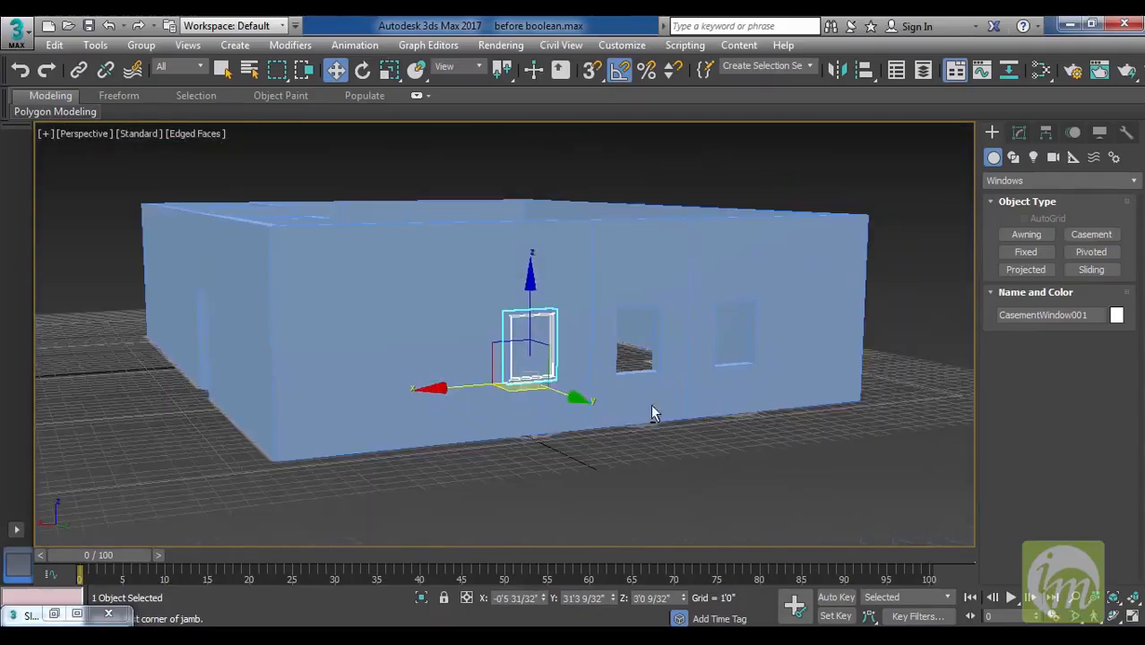
{"action": "left_click", "coordinate": [1019, 133]}
{"action": "scroll", "coordinate": [1049, 430], "scroll_direction": "down", "scroll_amount": 2}
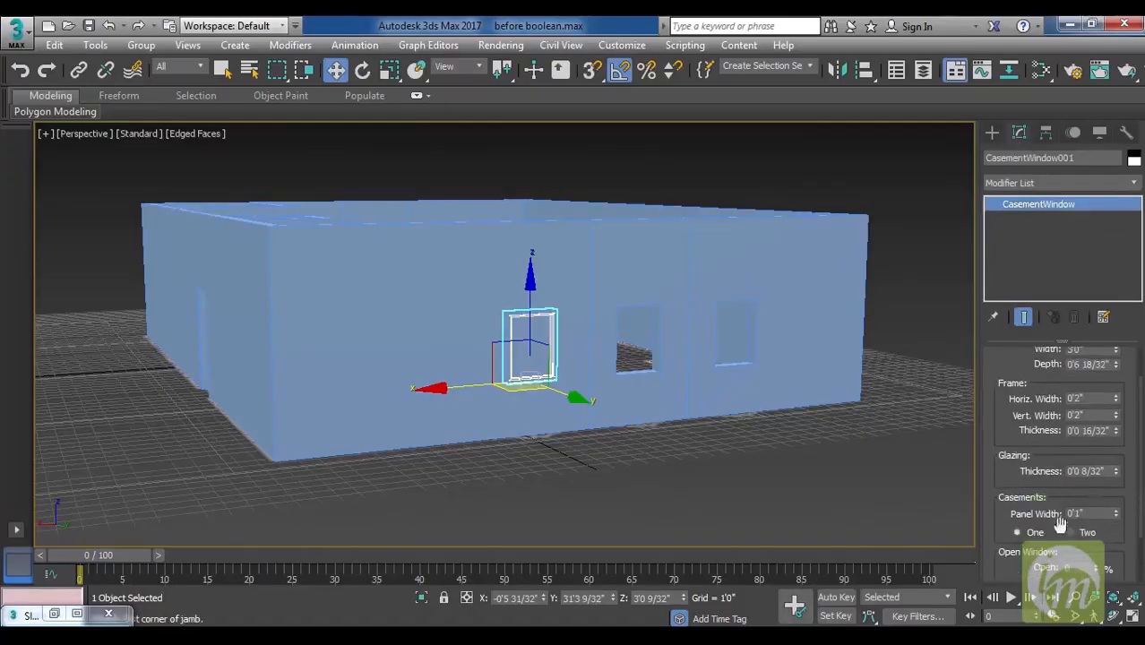
{"action": "left_click", "coordinate": [1070, 532]}
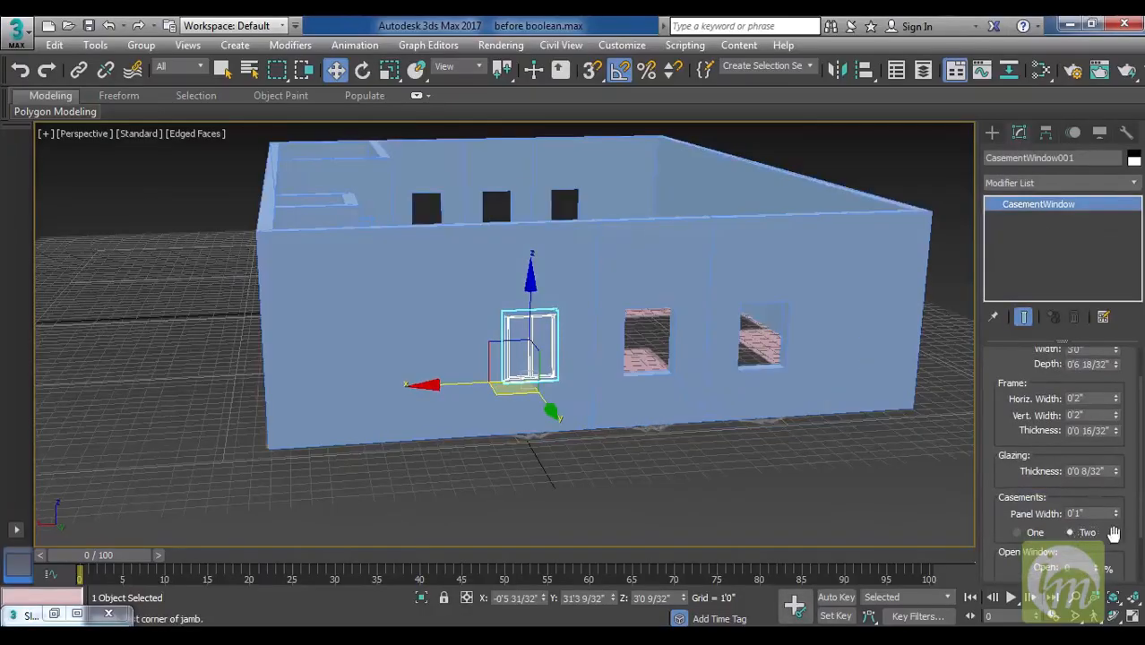
{"action": "scroll", "coordinate": [1109, 537], "scroll_direction": "down", "scroll_amount": 2}
{"action": "left_click_drag", "start_coordinate": [1099, 535], "coordinate": [1111, 471]}
Set the casement window's frame thickness to 0'2".
{"action": "middle_click_drag", "start_coordinate": [688, 421], "coordinate": [610, 458], "text": "alt"}
{"action": "middle_click_drag", "start_coordinate": [610, 457], "coordinate": [640, 498]}
{"action": "scroll", "coordinate": [644, 458], "scroll_direction": "up", "scroll_amount": 5}
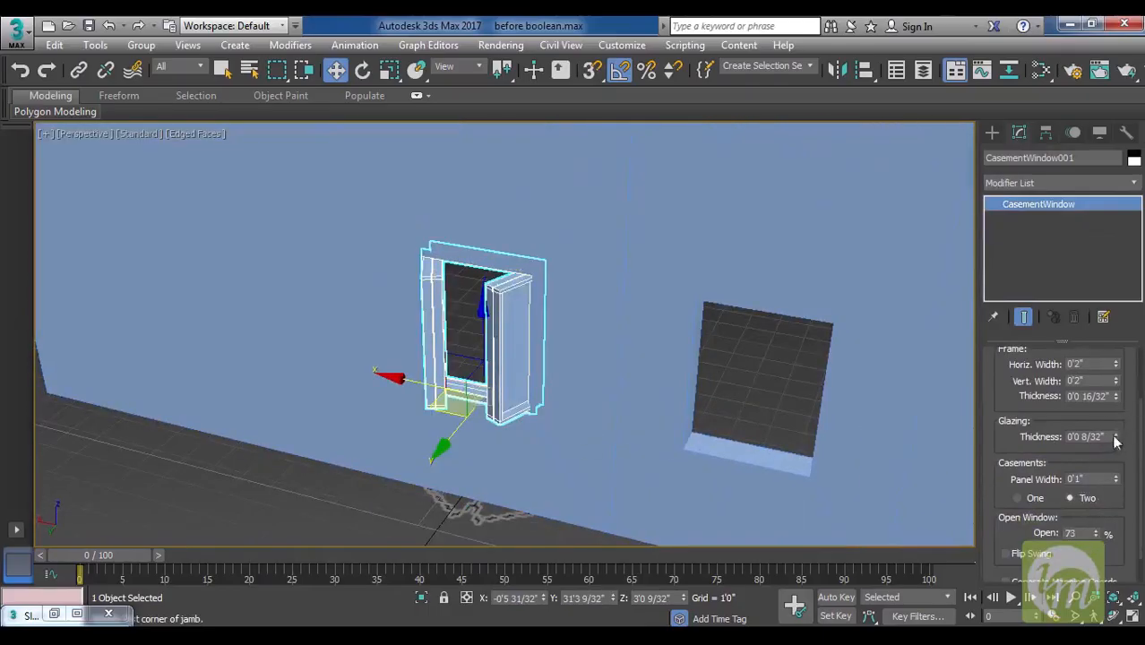
{"action": "left_click_drag", "start_coordinate": [1118, 397], "coordinate": [1114, 269]}
{"action": "middle_click_drag", "start_coordinate": [657, 341], "coordinate": [373, 432], "text": "alt"}
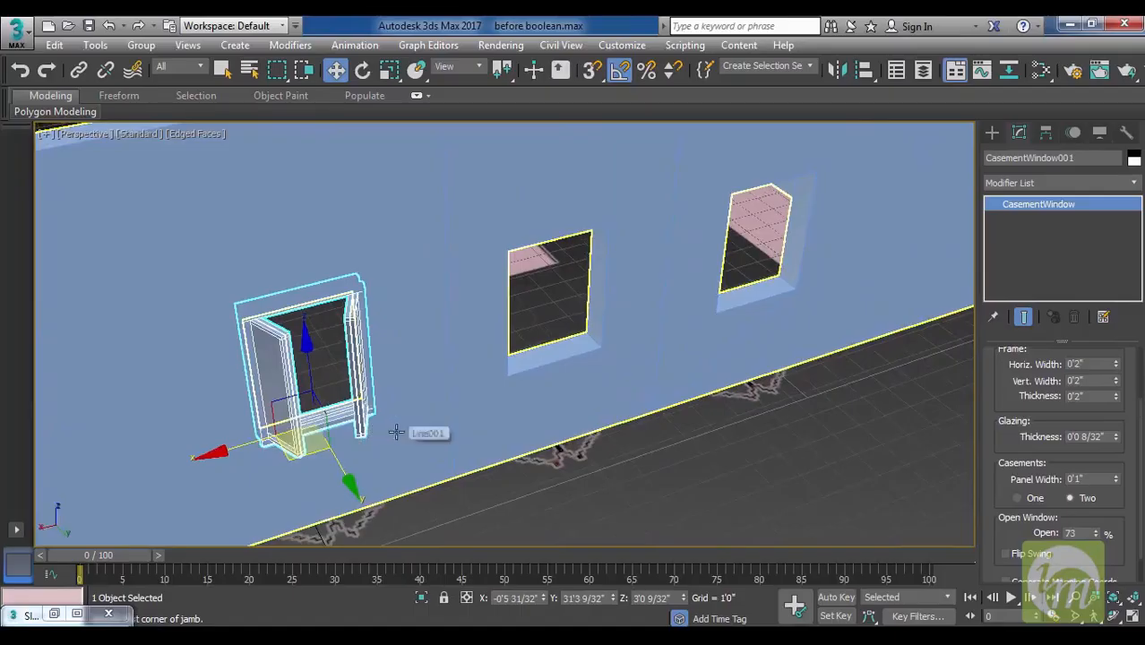
Clone the casement window along the wall as two Copies so that they fill the other two openings.
{"action": "key", "text": "t"}
{"action": "scroll", "coordinate": [706, 409], "scroll_direction": "up", "scroll_amount": 2}
{"action": "middle_click_drag", "start_coordinate": [705, 409], "coordinate": [785, 383]}
{"action": "left_click_drag", "start_coordinate": [800, 359], "coordinate": [530, 366], "text": "shift"}
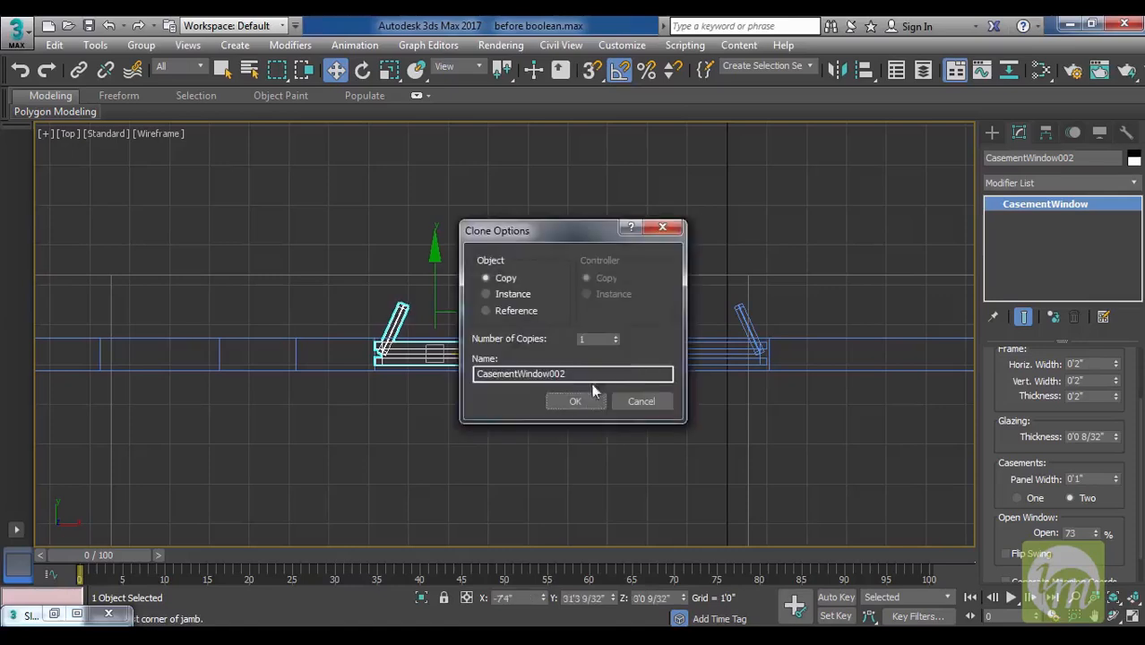
{"action": "left_click", "coordinate": [615, 335]}
{"action": "left_click", "coordinate": [575, 402]}
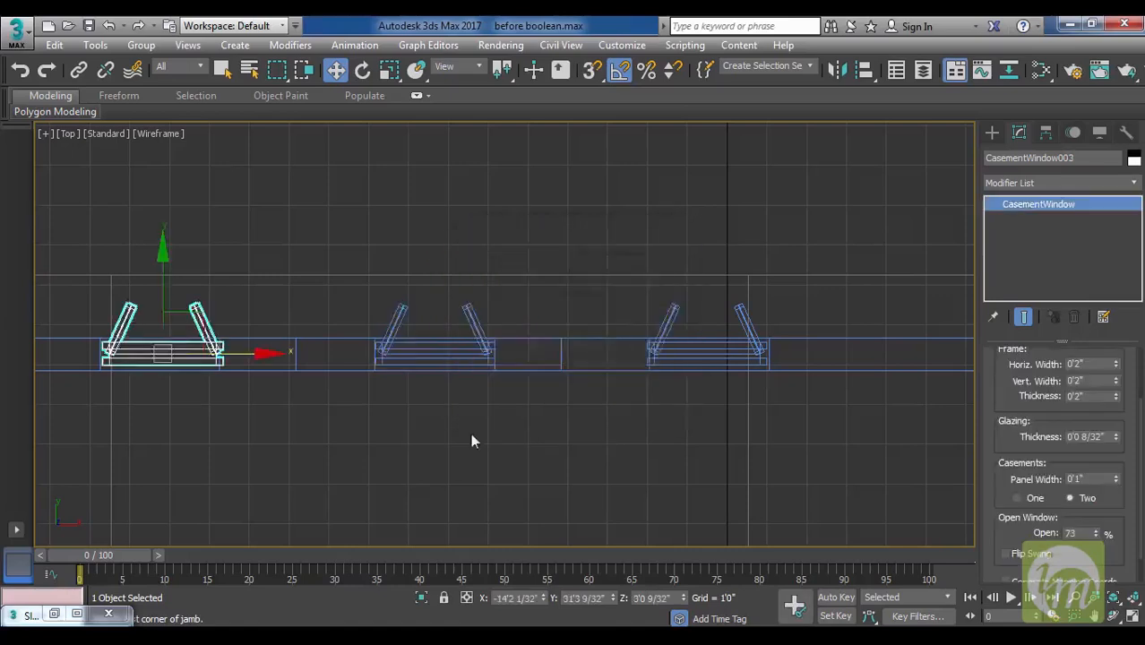
Select all three casement windows and mirror them about the Y axis as a Copy.
{"action": "middle_click_drag", "start_coordinate": [470, 432], "coordinate": [637, 425]}
{"action": "scroll", "coordinate": [635, 426], "scroll_direction": "down", "scroll_amount": 2}
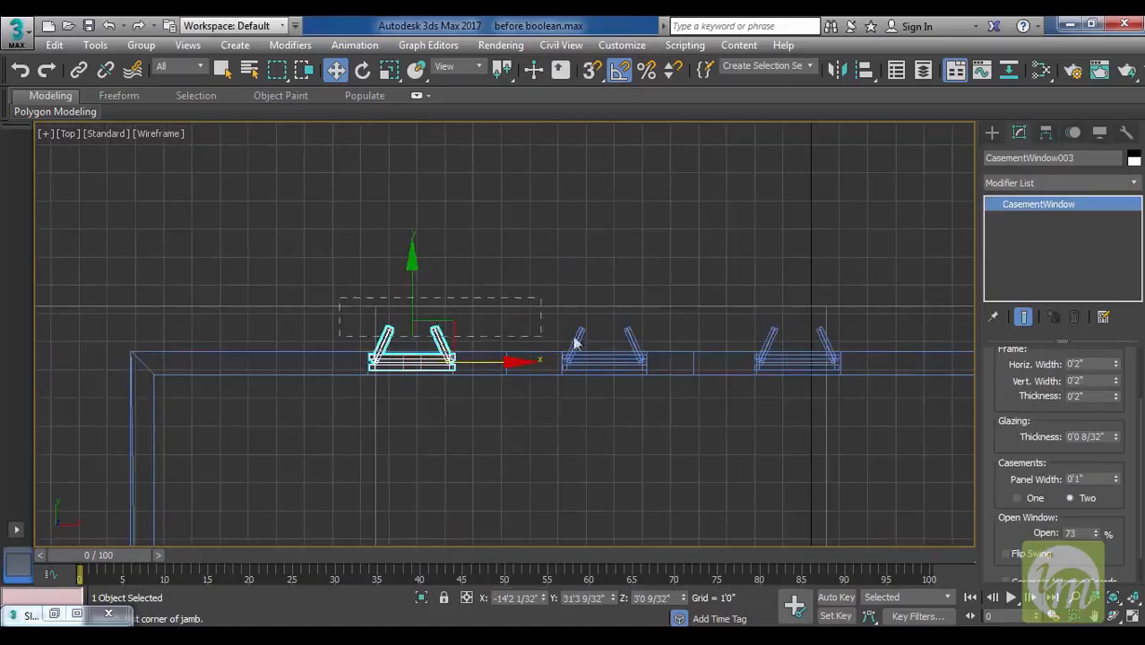
{"action": "left_click_drag", "start_coordinate": [841, 335], "coordinate": [843, 339]}
{"action": "middle_click_drag", "start_coordinate": [854, 392], "coordinate": [673, 346]}
{"action": "scroll", "coordinate": [672, 346], "scroll_direction": "down", "scroll_amount": 2}
{"action": "middle_click_drag", "start_coordinate": [739, 408], "coordinate": [754, 301]}
{"action": "left_click", "coordinate": [831, 75]}
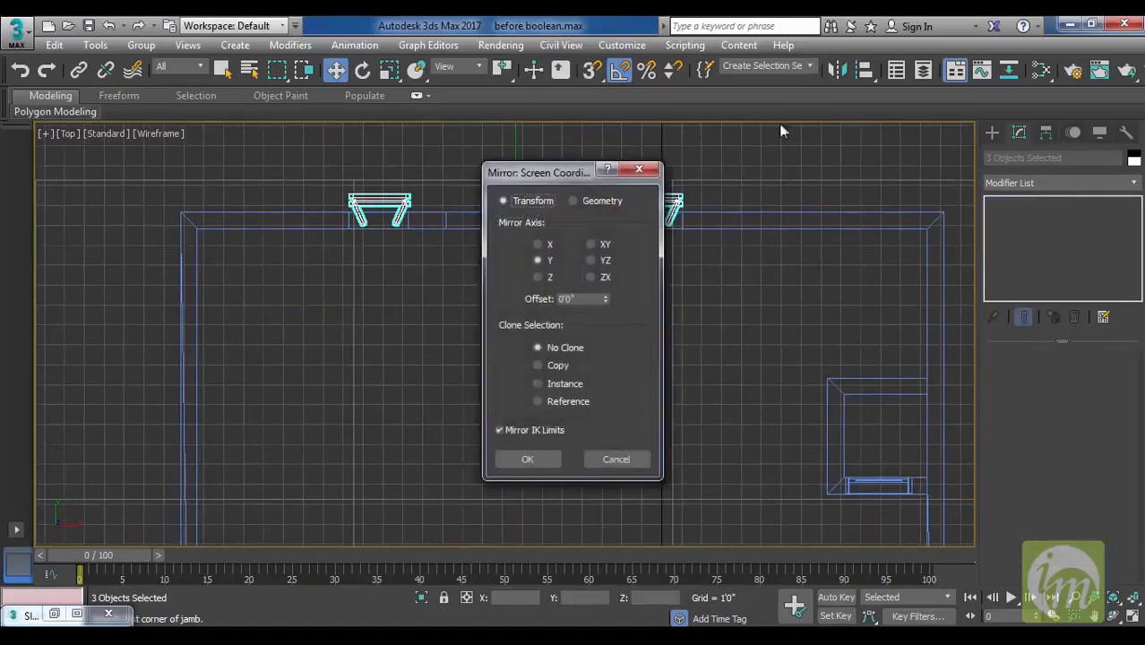
{"action": "left_click_drag", "start_coordinate": [563, 170], "coordinate": [941, 160]}
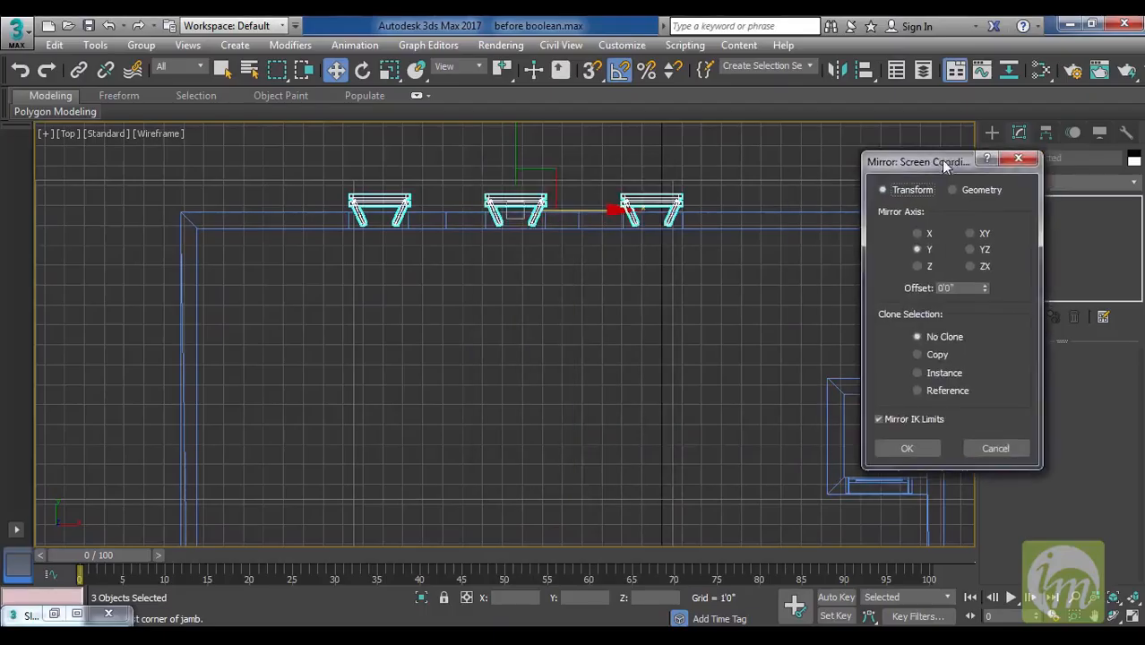
{"action": "left_click", "coordinate": [937, 356]}
{"action": "left_click", "coordinate": [907, 448]}
Move the three mirrored windows along Y to the opposite exterior wall, aligning them with its openings.
{"action": "scroll", "coordinate": [647, 358], "scroll_direction": "down", "scroll_amount": 5}
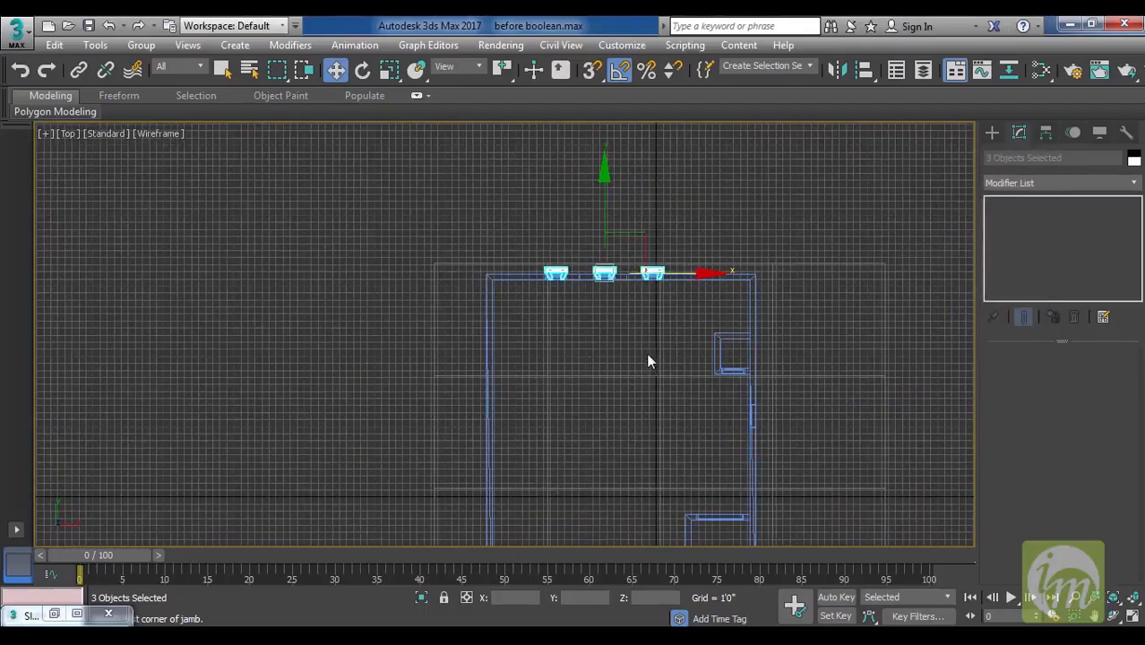
{"action": "left_click_drag", "start_coordinate": [606, 179], "coordinate": [608, 438]}
{"action": "middle_click_drag", "start_coordinate": [664, 498], "coordinate": [701, 332]}
{"action": "scroll", "coordinate": [676, 373], "scroll_direction": "up", "scroll_amount": 4}
{"action": "middle_click_drag", "start_coordinate": [672, 369], "coordinate": [680, 266]}
{"action": "left_click_drag", "start_coordinate": [627, 156], "coordinate": [636, 346]}
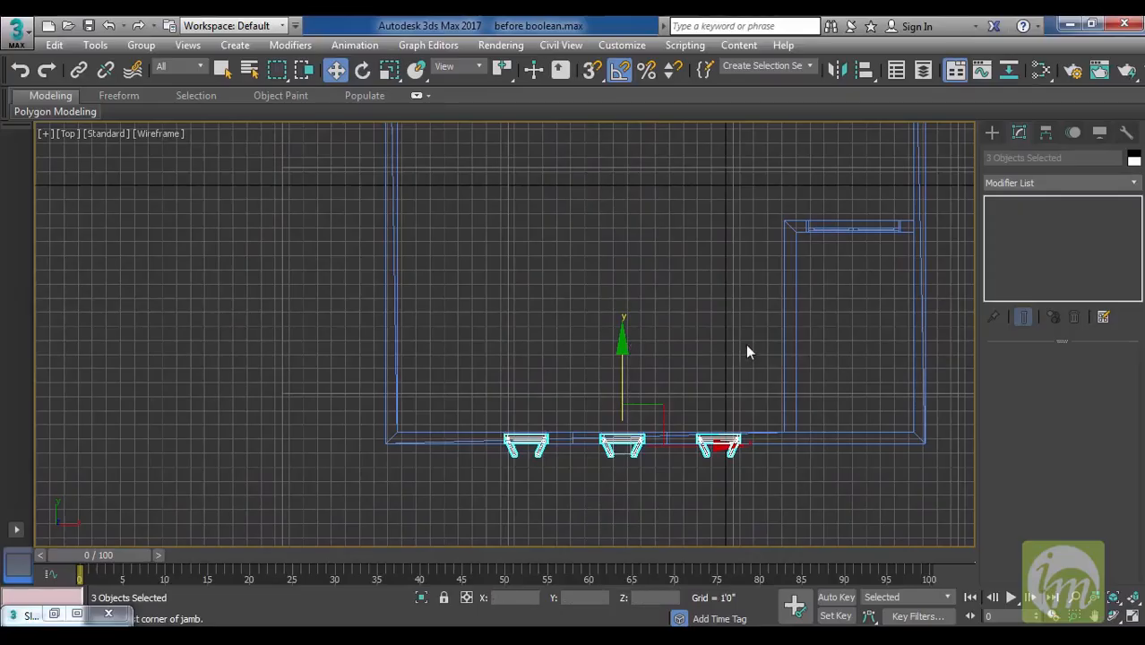
Clear the selection and examine the windows on both opposite walls and the whole building in Perspective.
{"action": "key", "text": "p"}
{"action": "scroll", "coordinate": [811, 353], "scroll_direction": "up", "scroll_amount": 3}
{"action": "mouse_move", "coordinate": [811, 352]}
{"action": "middle_mouse_down"}
{"action": "mouse_move", "coordinate": [644, 452]}
{"action": "mouse_move", "coordinate": [695, 419]}
{"action": "middle_mouse_up"}
{"action": "scroll", "coordinate": [676, 434], "scroll_direction": "down", "scroll_amount": 5}
{"action": "left_click", "coordinate": [790, 408]}
{"action": "middle_click_drag", "start_coordinate": [785, 409], "coordinate": [824, 427], "text": "alt"}
{"action": "middle_click_drag", "start_coordinate": [462, 434], "coordinate": [769, 381]}
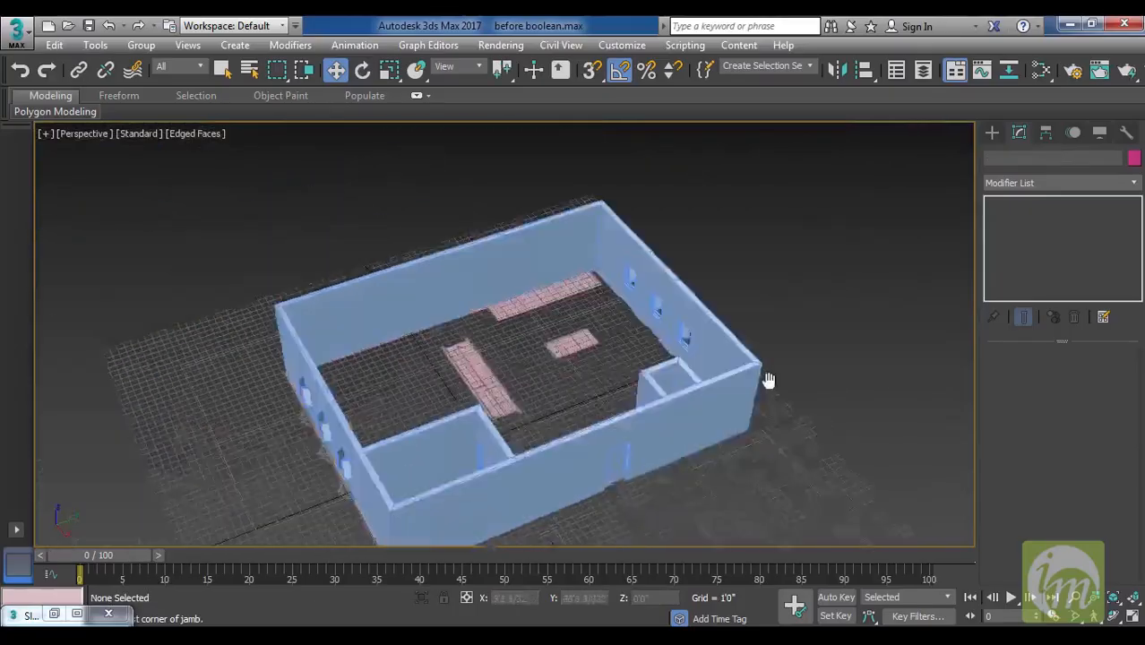
{"action": "scroll", "coordinate": [645, 365], "scroll_direction": "up", "scroll_amount": 8}
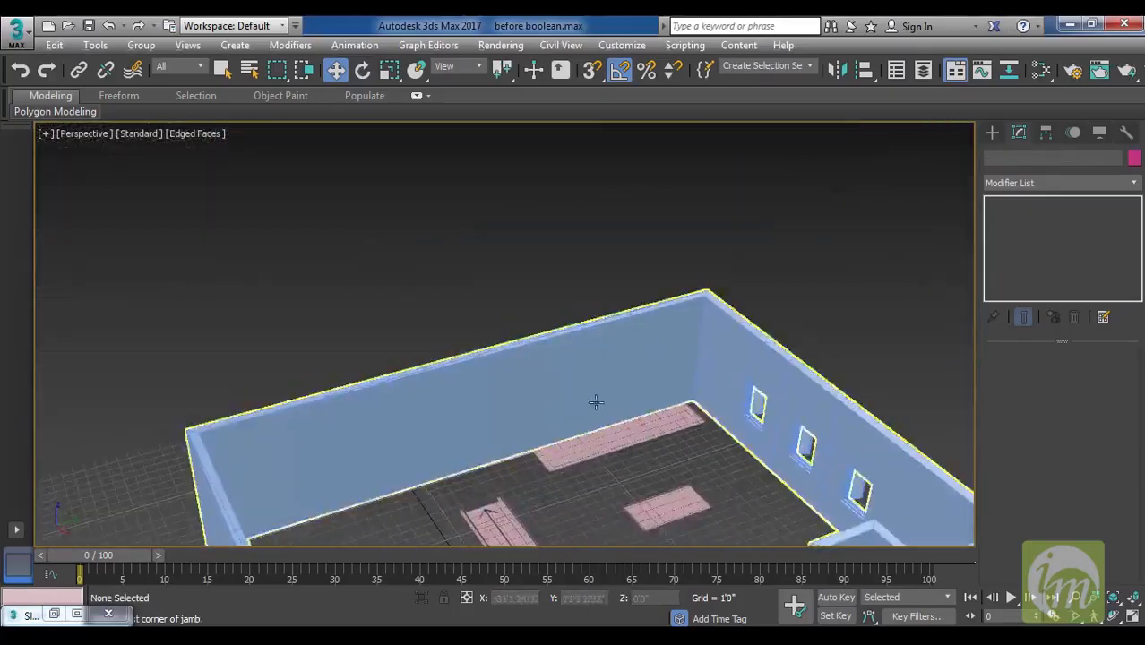
{"action": "middle_click_drag", "start_coordinate": [635, 419], "coordinate": [717, 343]}
{"action": "middle_click_drag", "start_coordinate": [753, 372], "coordinate": [718, 444], "text": "alt"}
{"action": "middle_click_drag", "start_coordinate": [789, 417], "coordinate": [641, 382]}
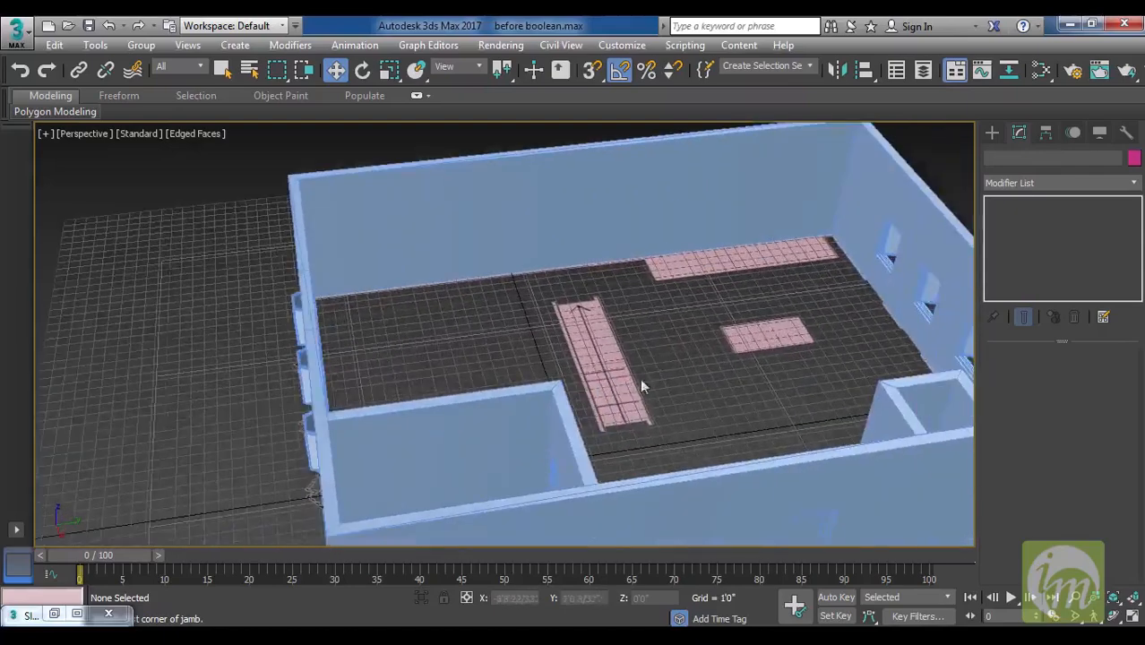
{"action": "middle_click_drag", "start_coordinate": [659, 427], "coordinate": [649, 418], "text": "alt"}
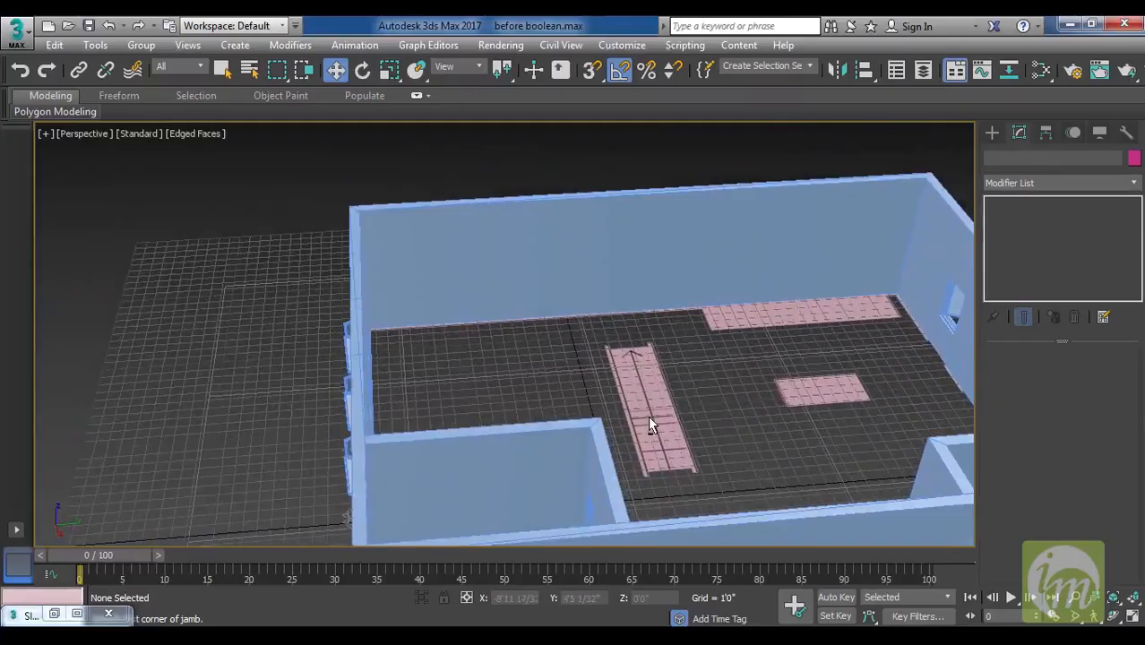
{"action": "middle_click_drag", "start_coordinate": [768, 454], "coordinate": [642, 437], "text": "alt"}
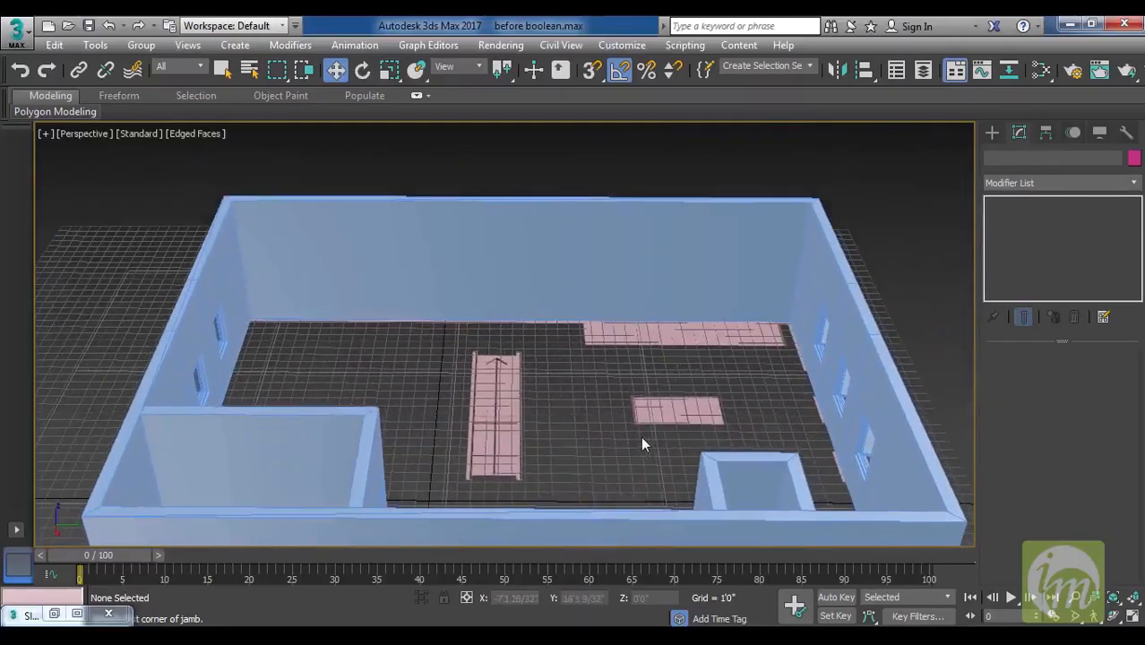
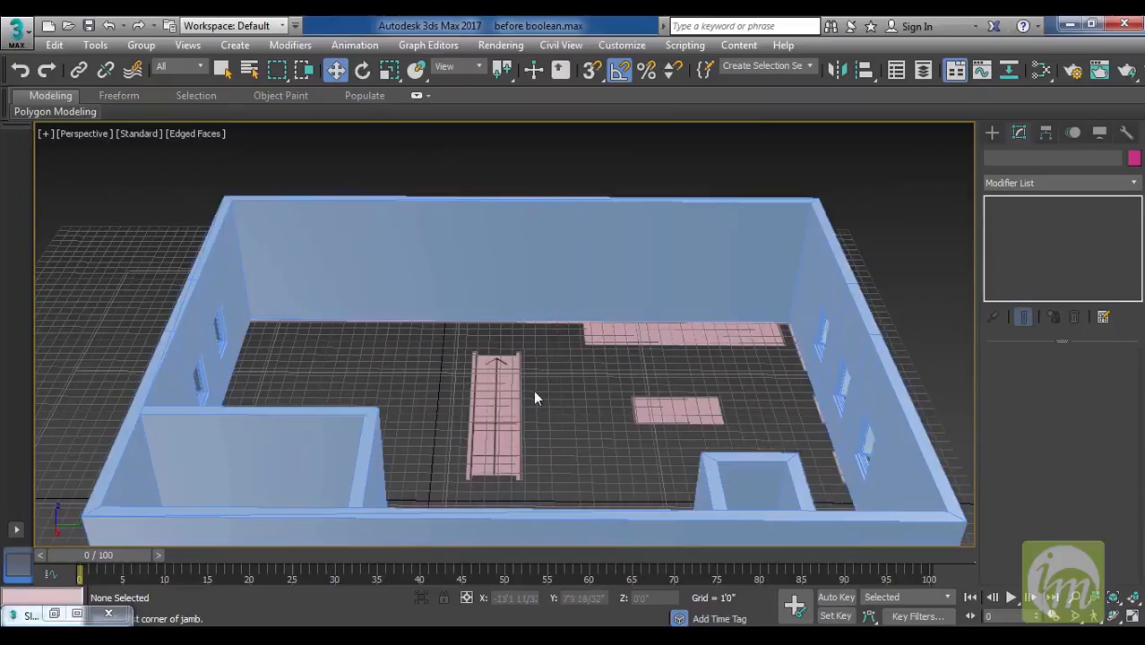
Choose the scene file chapter-2 as the source for merging the staircase into the current scene.
{"action": "middle_click_drag", "start_coordinate": [535, 408], "coordinate": [549, 384]}
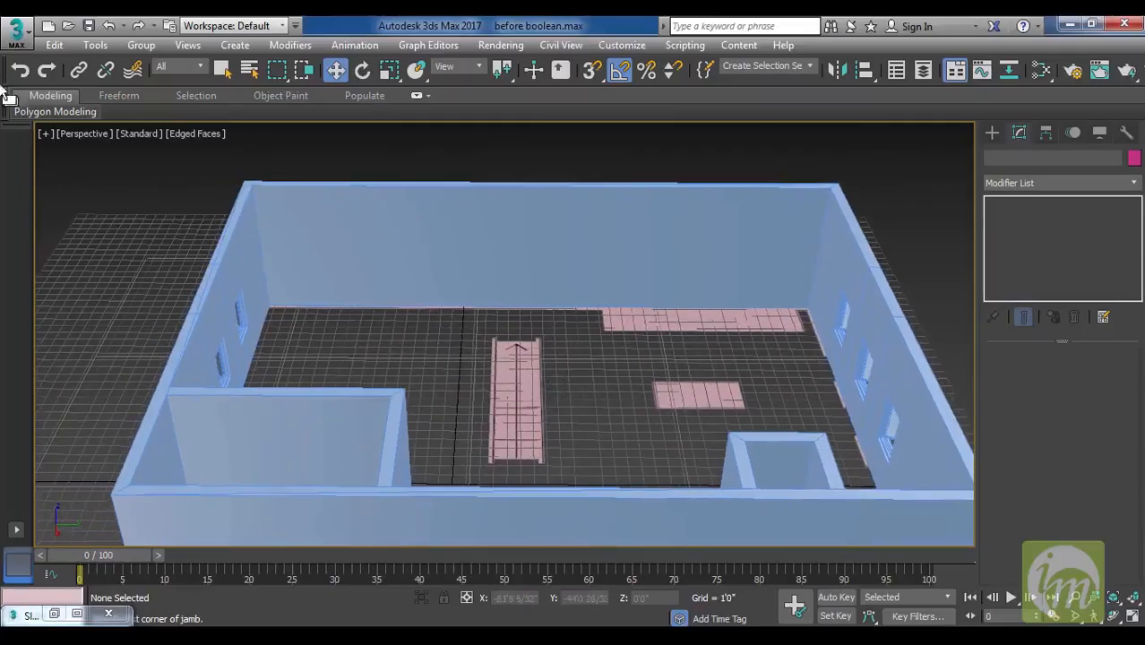
{"action": "left_click", "coordinate": [14, 34]}
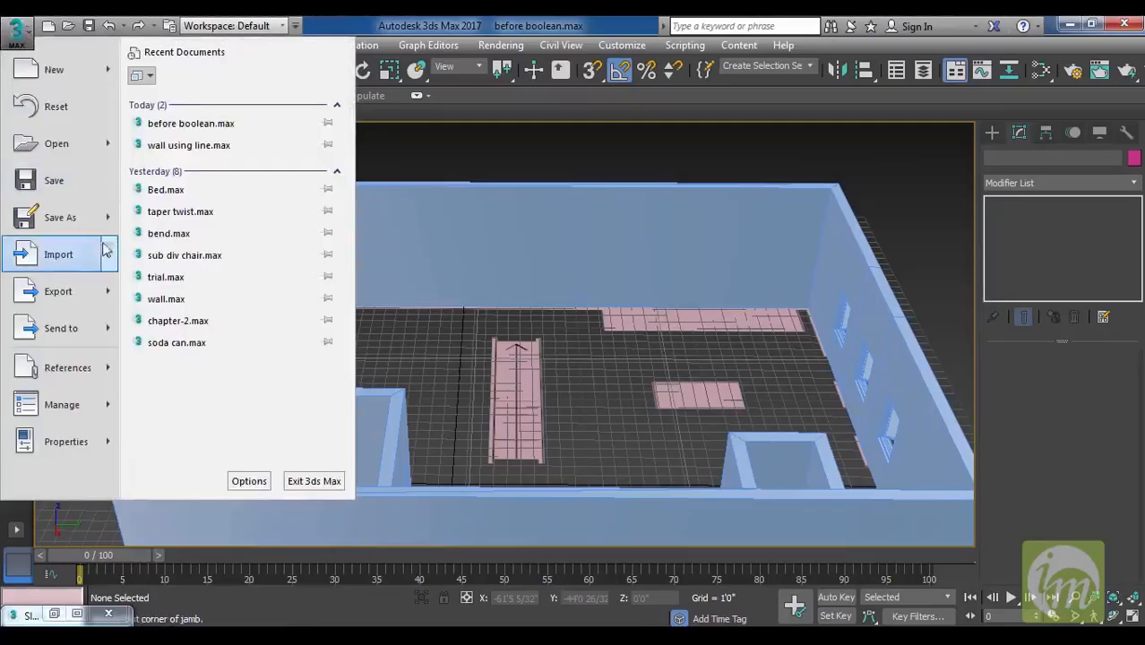
{"action": "mouse_move", "coordinate": [110, 258]}
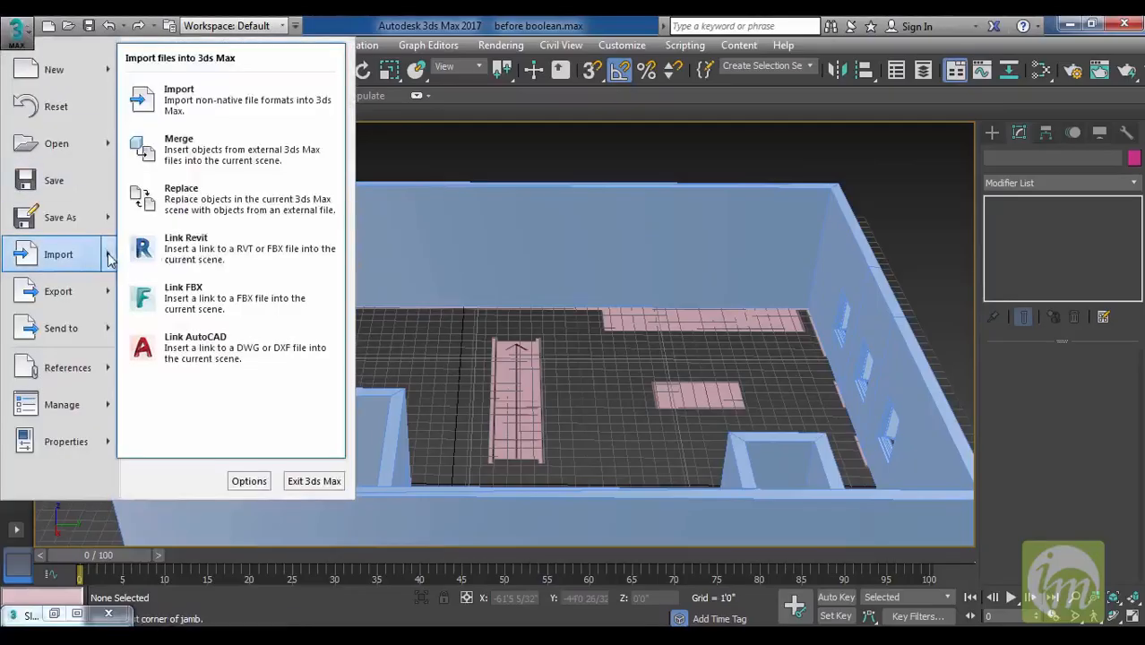
{"action": "left_click", "coordinate": [260, 148]}
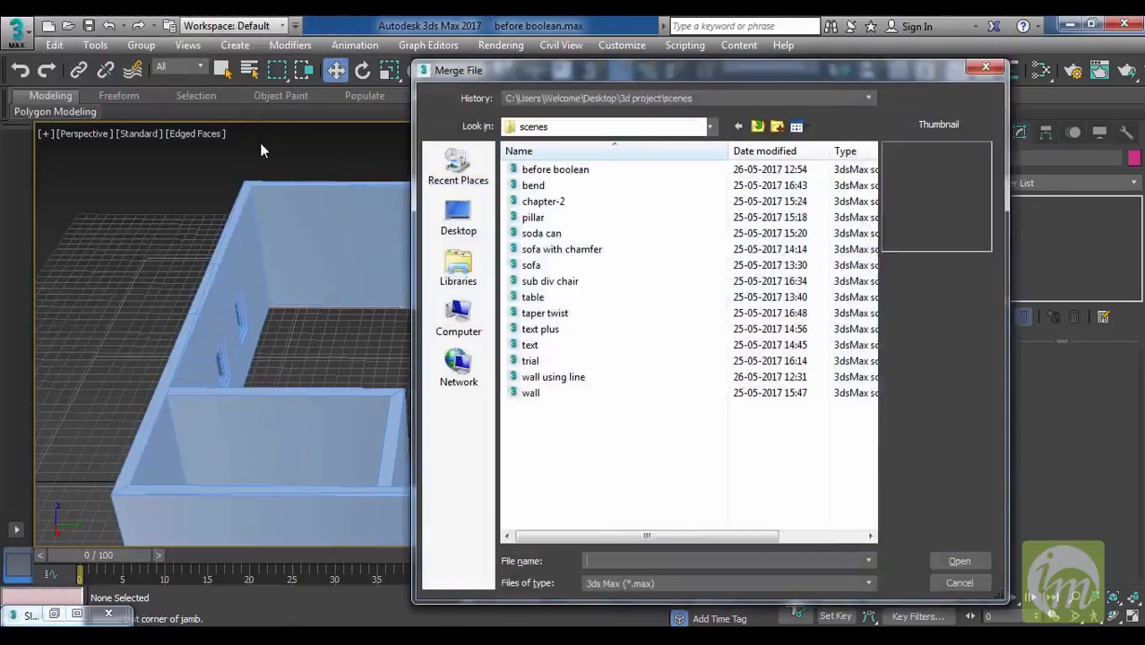
{"action": "left_click_drag", "start_coordinate": [656, 77], "coordinate": [725, 51]}
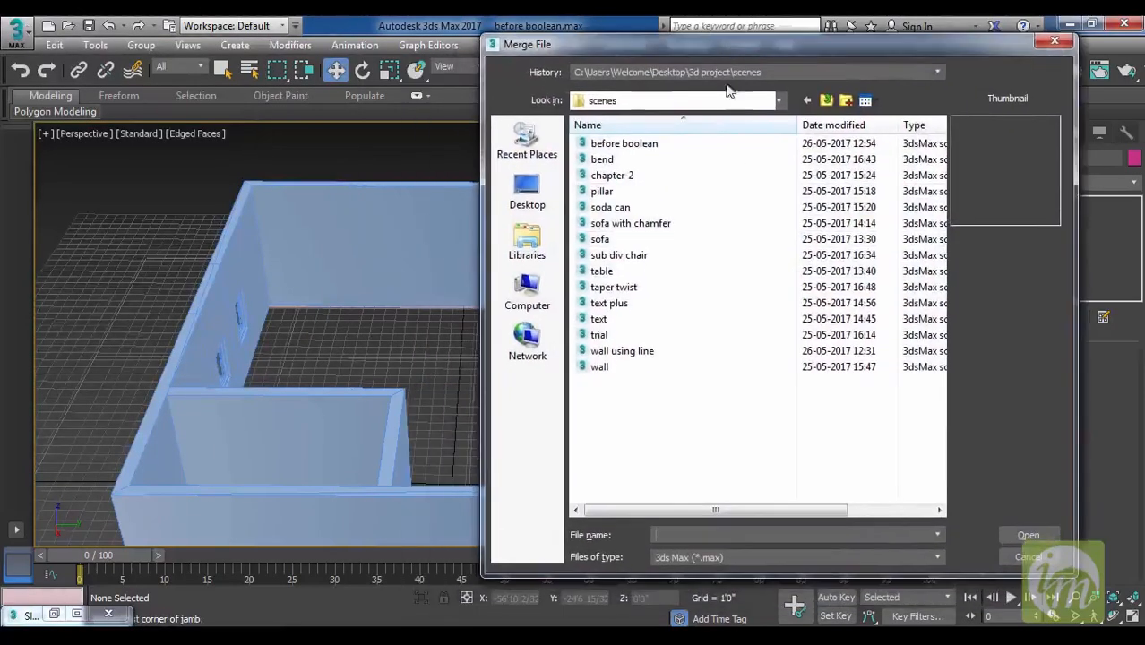
{"action": "left_click", "coordinate": [627, 178]}
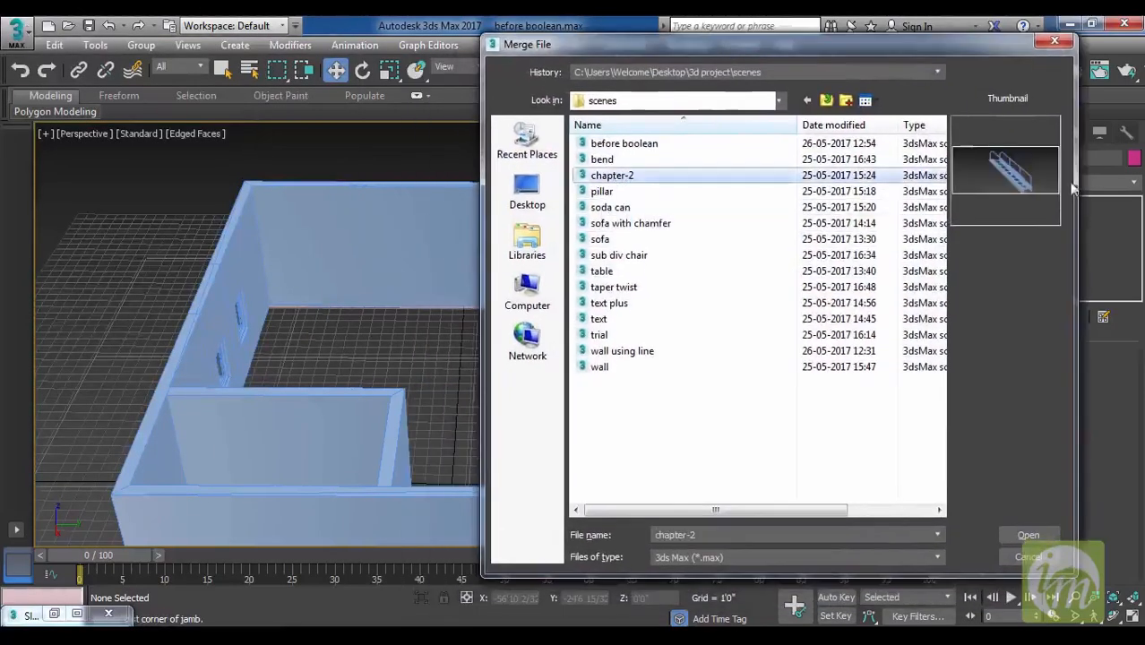
{"action": "left_click", "coordinate": [1029, 536]}
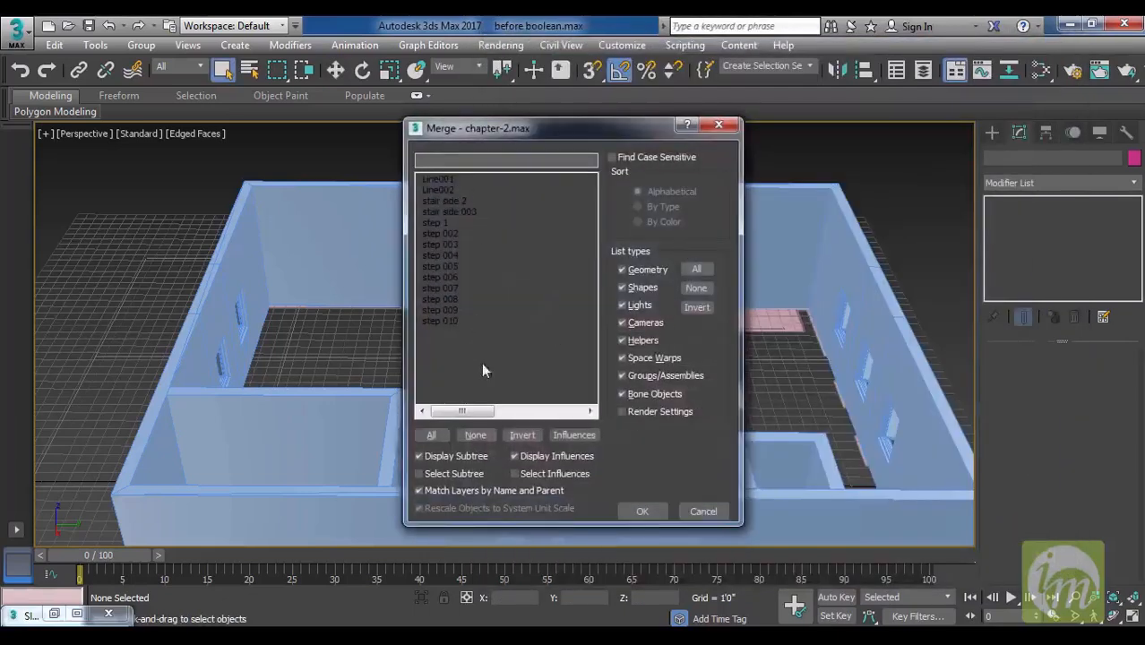
Merge all listed objects from Line001 to step 010 into the scene, accepting the duplicate name Line001.
{"action": "left_click", "coordinate": [443, 181]}
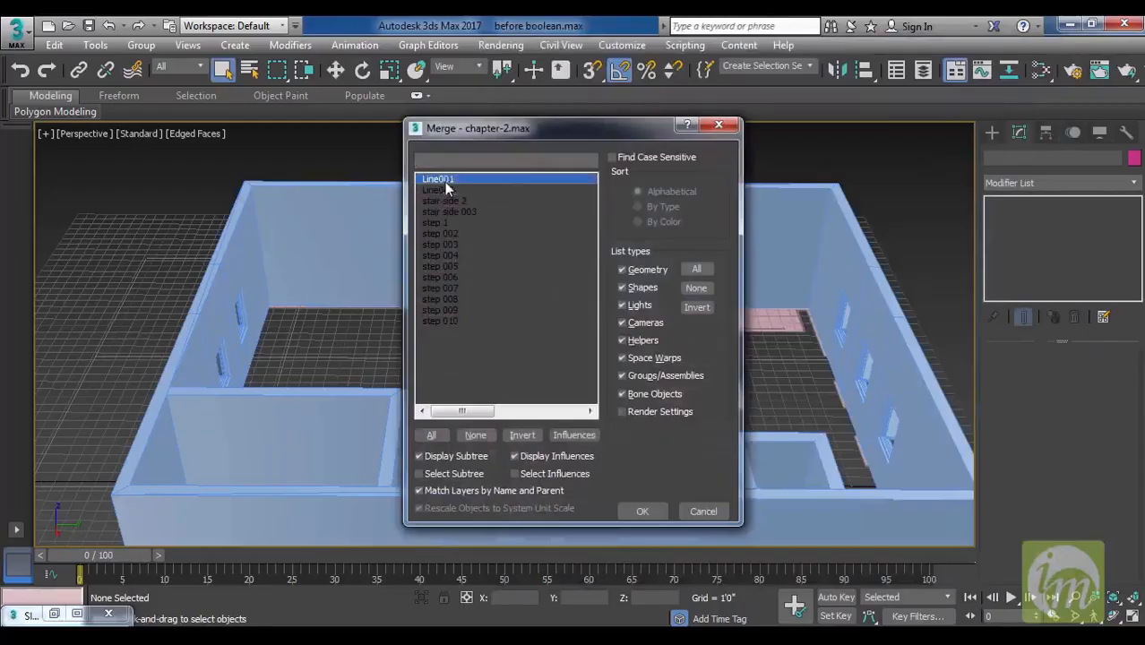
{"action": "left_click", "coordinate": [453, 323], "text": "shift"}
{"action": "left_click", "coordinate": [643, 511]}
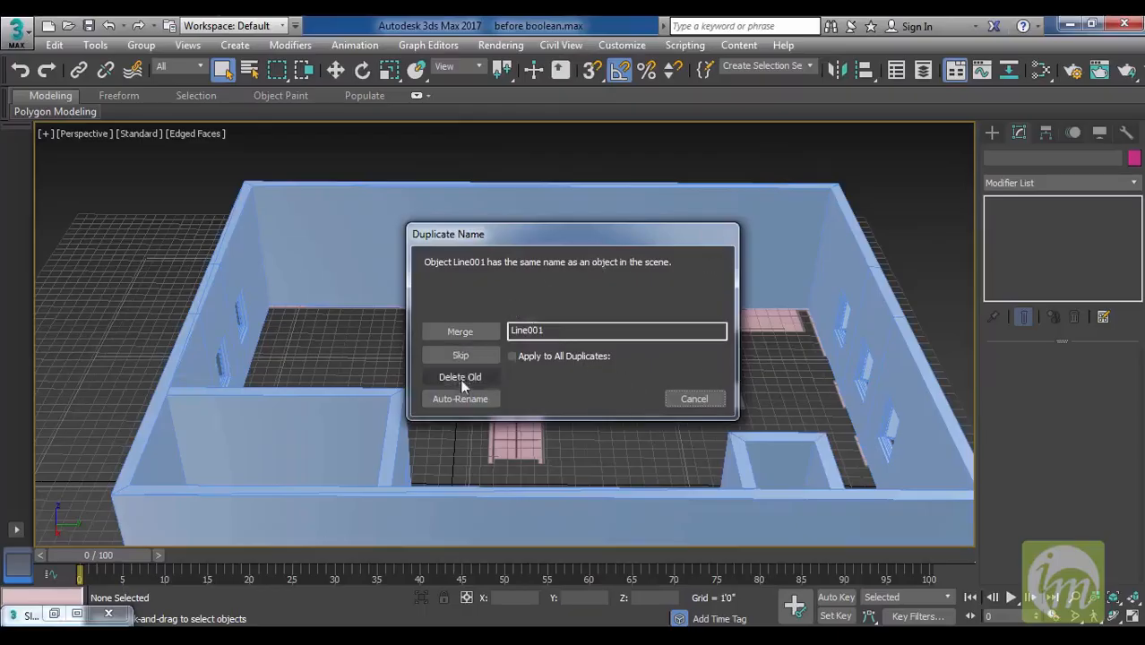
{"action": "left_click", "coordinate": [476, 333]}
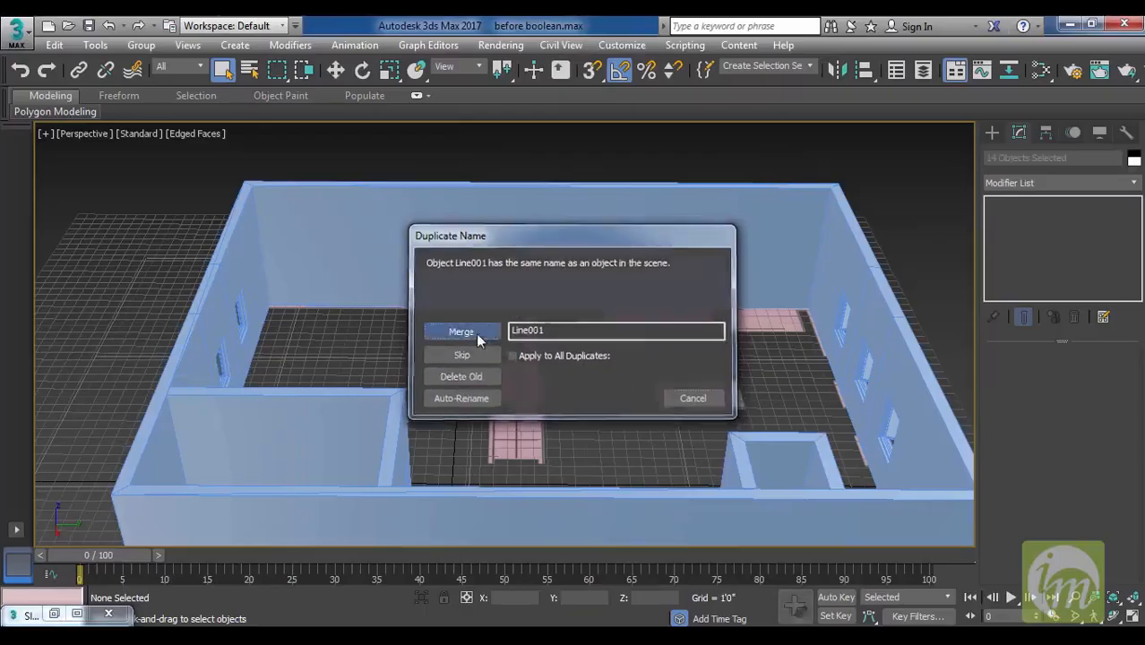
Move the merged staircase across the floor to the stair outline in the middle of the plan.
{"action": "middle_click_drag", "start_coordinate": [644, 403], "coordinate": [449, 386], "text": "alt"}
{"action": "key", "text": "w"}
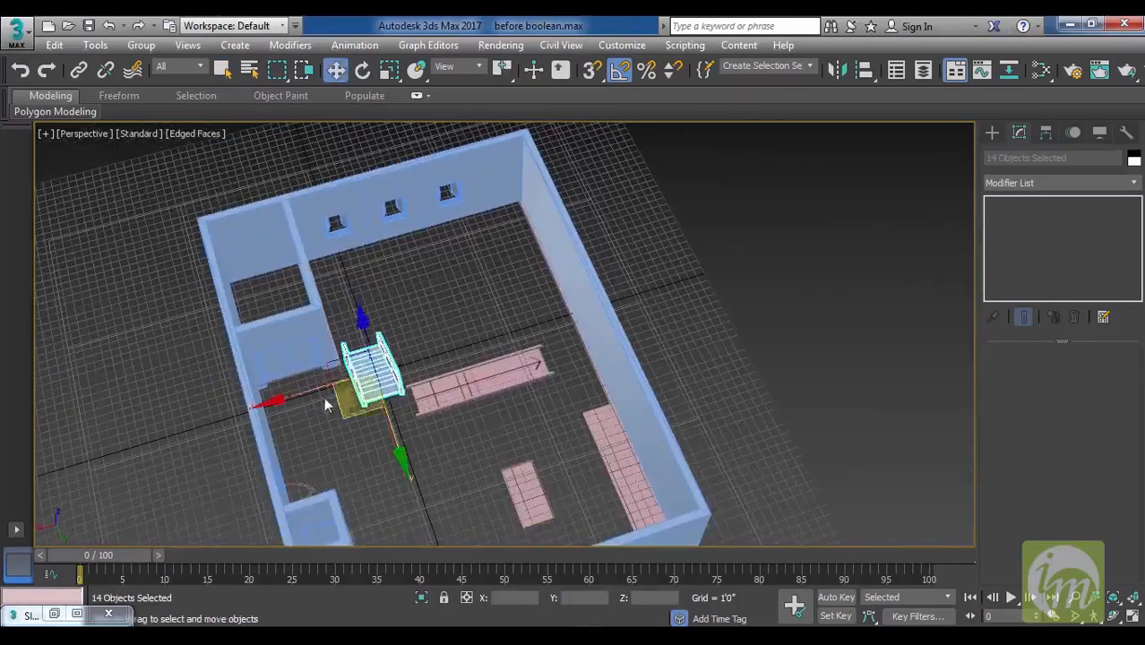
{"action": "left_click_drag", "start_coordinate": [282, 397], "coordinate": [395, 385]}
{"action": "middle_click_drag", "start_coordinate": [394, 384], "coordinate": [516, 368], "text": "alt"}
{"action": "middle_click_drag", "start_coordinate": [594, 375], "coordinate": [603, 343], "text": "alt"}
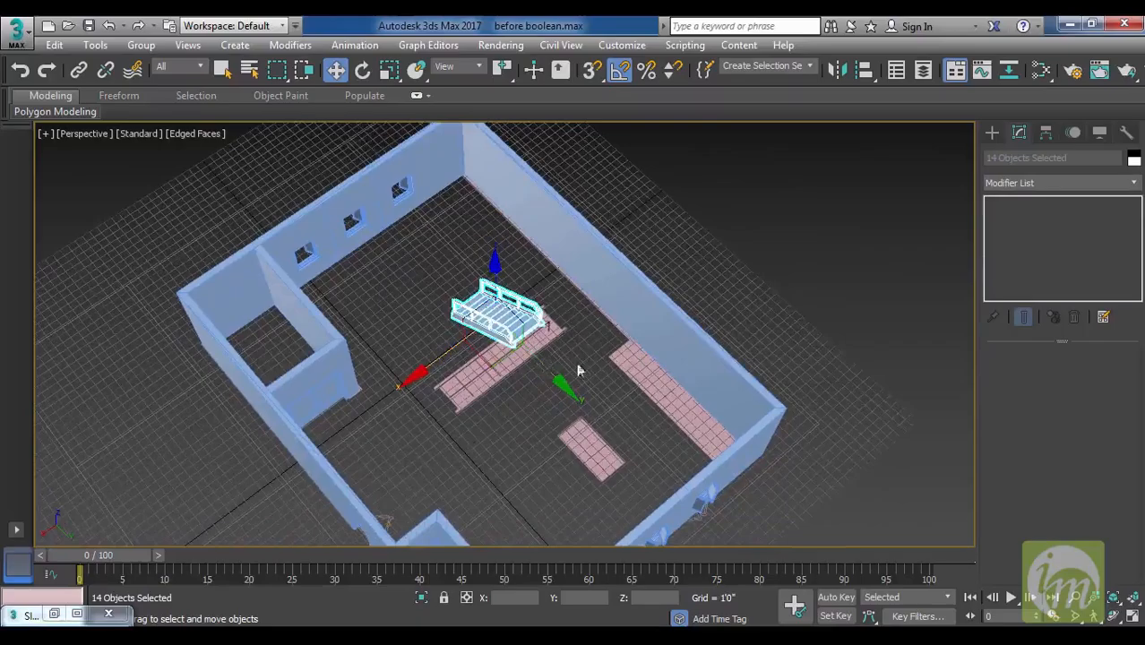
{"action": "middle_click_drag", "start_coordinate": [578, 370], "coordinate": [690, 366]}
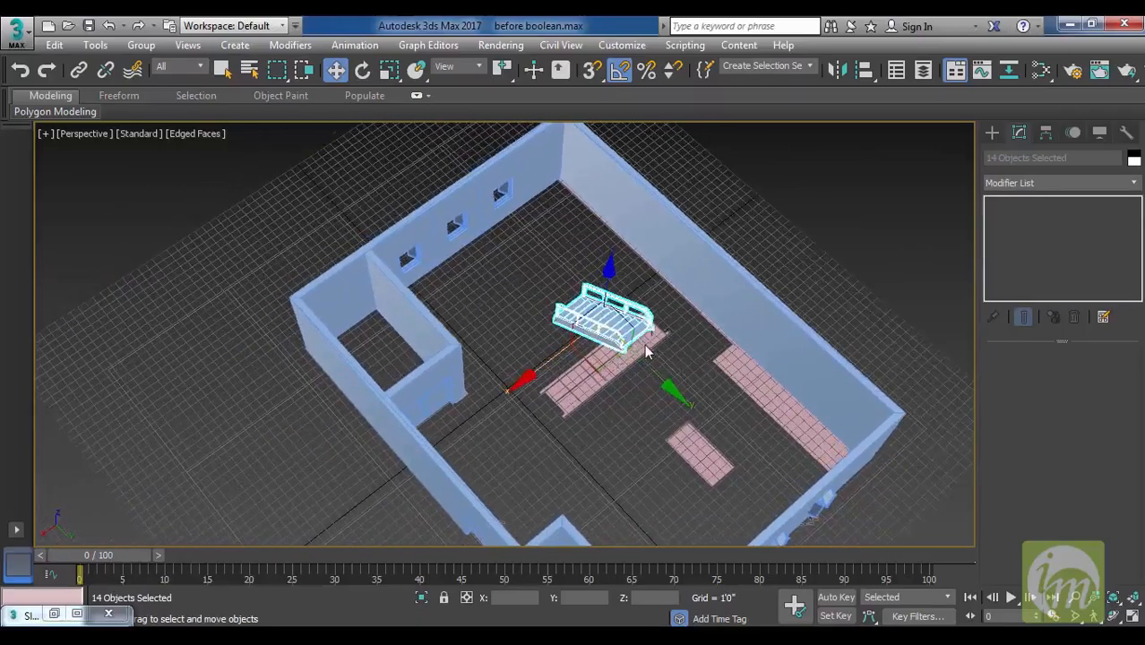
Rotate the staircase 90 degrees in the shaded Top view and line it up over its floor-plan outline.
{"action": "key", "text": "e"}
{"action": "middle_click_drag", "start_coordinate": [642, 353], "coordinate": [691, 506]}
{"action": "key", "text": "t"}
{"action": "middle_click_drag", "start_coordinate": [717, 438], "coordinate": [592, 402]}
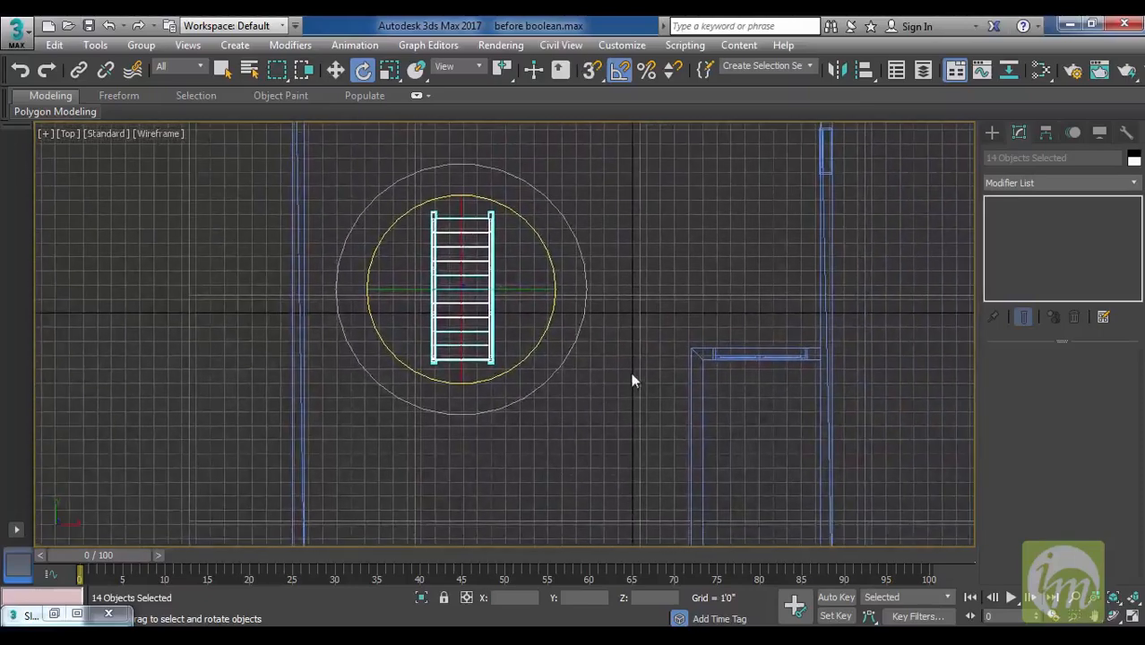
{"action": "key", "text": "F3"}
{"action": "left_click_drag", "start_coordinate": [551, 257], "coordinate": [479, 159]}
{"action": "key", "text": "w"}
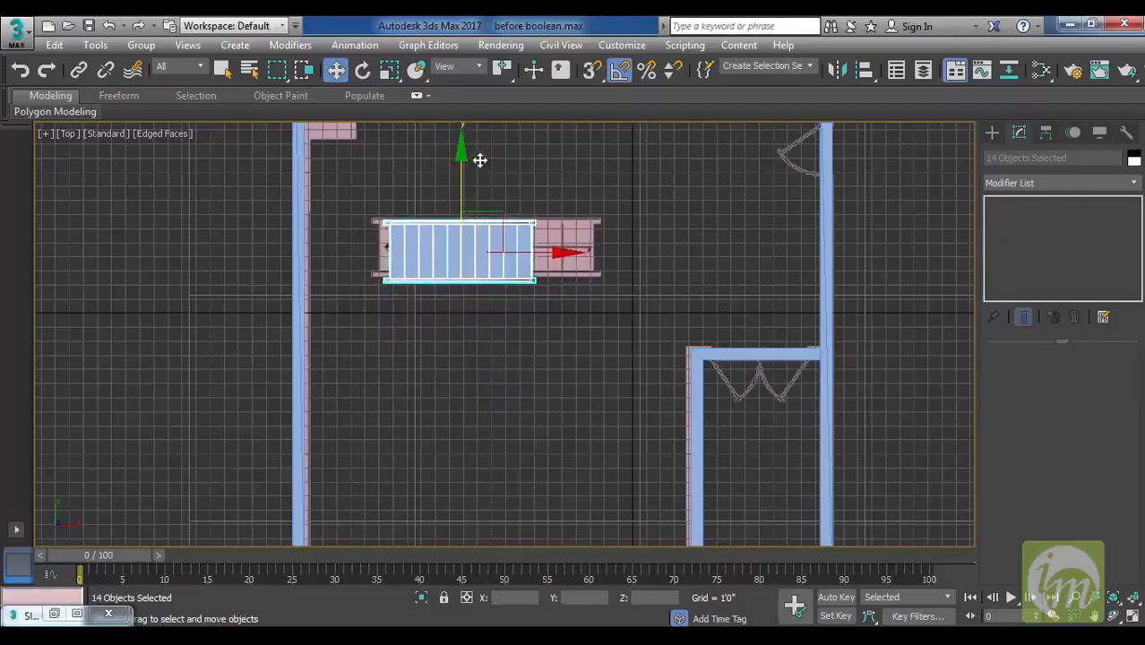
Stretch the staircase along X in Top view so it covers more of its plan outline.
{"action": "key", "text": "r"}
{"action": "left_click_drag", "start_coordinate": [583, 255], "coordinate": [604, 255]}
{"action": "middle_click_drag", "start_coordinate": [647, 256], "coordinate": [685, 302]}
In Left view, raise the staircase onto the floor line and scale it vertically up to the wall height.
{"action": "key", "text": "p"}
{"action": "key", "text": "l"}
{"action": "scroll", "coordinate": [734, 389], "scroll_direction": "down", "scroll_amount": 3}
{"action": "middle_click_drag", "start_coordinate": [677, 356], "coordinate": [419, 323]}
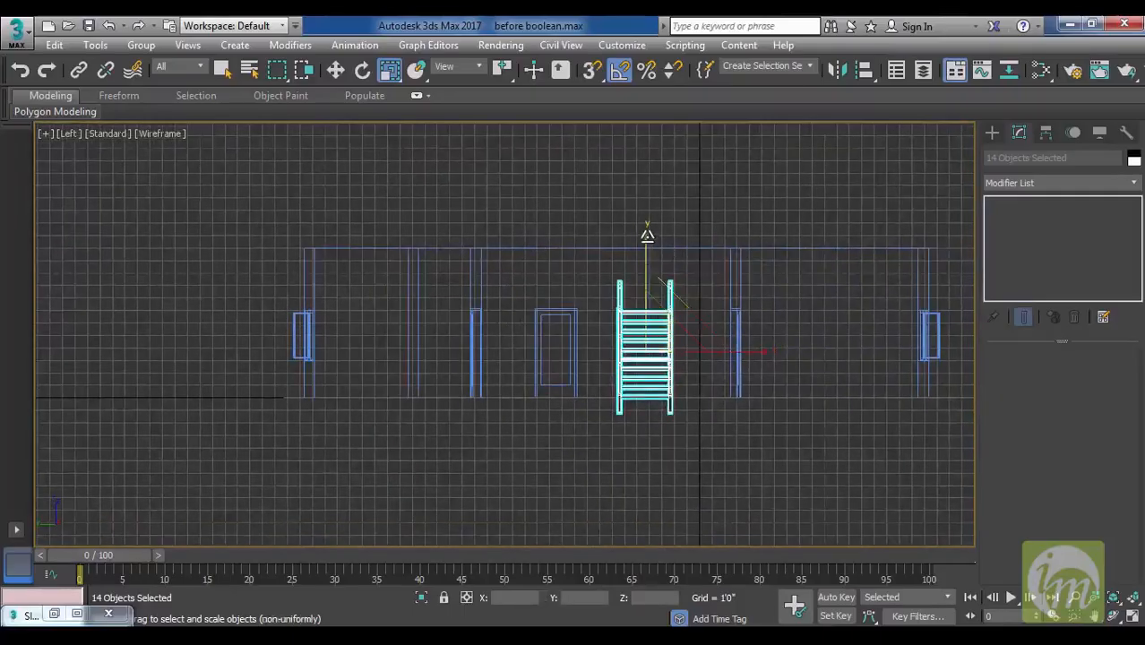
{"action": "key", "text": "w"}
{"action": "left_click_drag", "start_coordinate": [648, 251], "coordinate": [650, 236]}
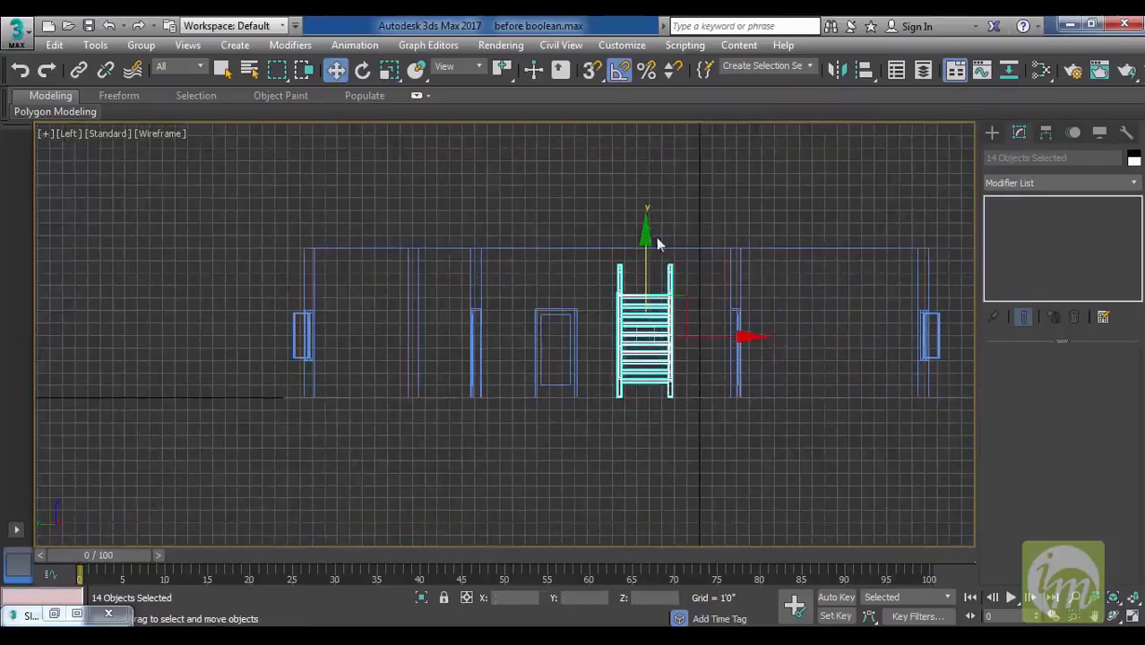
{"action": "key", "text": "r"}
{"action": "mouse_move", "coordinate": [645, 214]}
{"action": "left_mouse_down"}
{"action": "mouse_move", "coordinate": [648, 199]}
{"action": "mouse_move", "coordinate": [648, 230]}
{"action": "left_mouse_up"}
{"action": "key", "text": "w"}
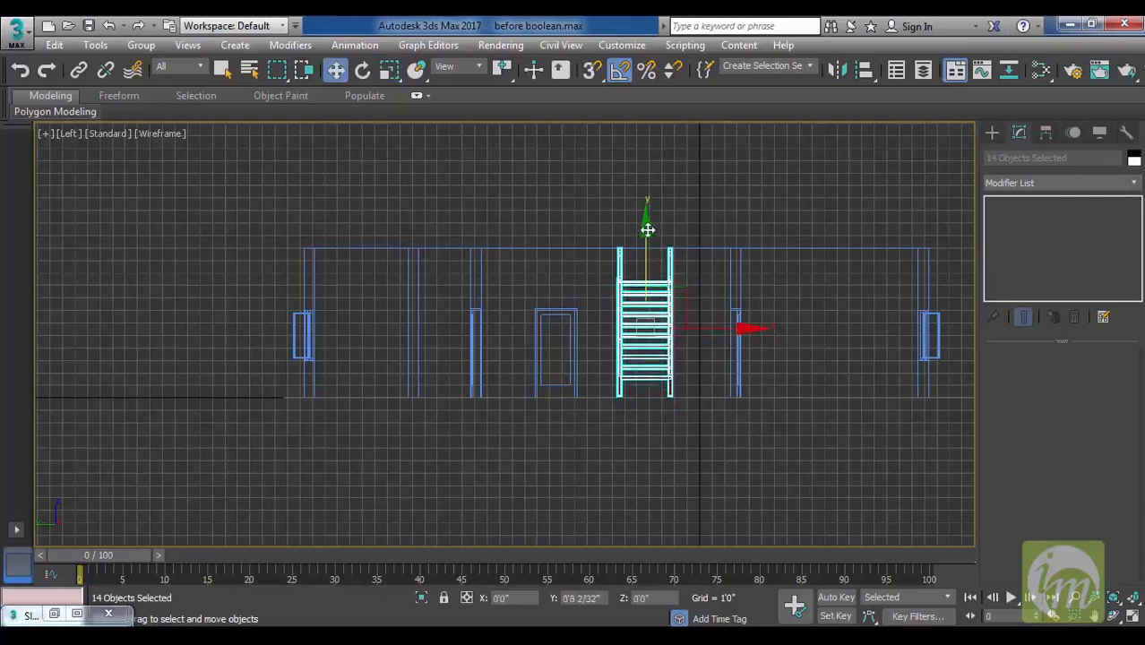
Clear the selection and examine the placed staircase and the whole building from several sides in Perspective.
{"action": "middle_click_drag", "start_coordinate": [722, 260], "coordinate": [701, 291]}
{"action": "key", "text": "p"}
{"action": "middle_click_drag", "start_coordinate": [627, 335], "coordinate": [760, 394], "text": "alt"}
{"action": "left_click", "coordinate": [682, 352]}
{"action": "middle_click_drag", "start_coordinate": [683, 352], "coordinate": [761, 389], "text": "alt"}
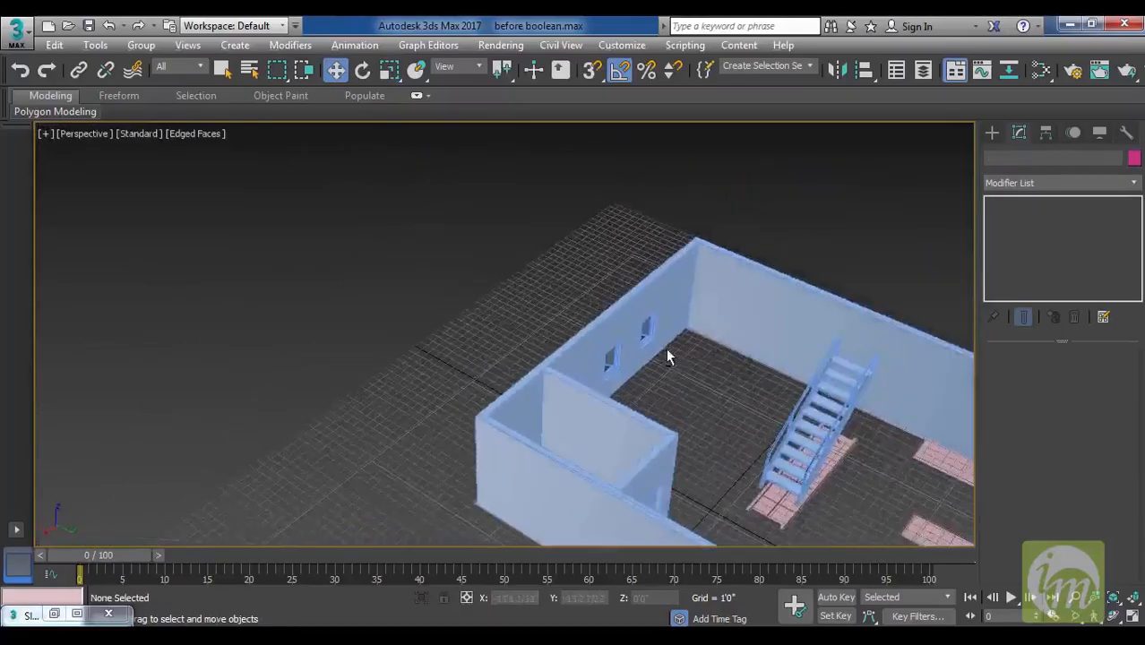
{"action": "scroll", "coordinate": [542, 274], "scroll_direction": "down", "scroll_amount": 5}
{"action": "scroll", "coordinate": [556, 313], "scroll_direction": "up", "scroll_amount": 2}
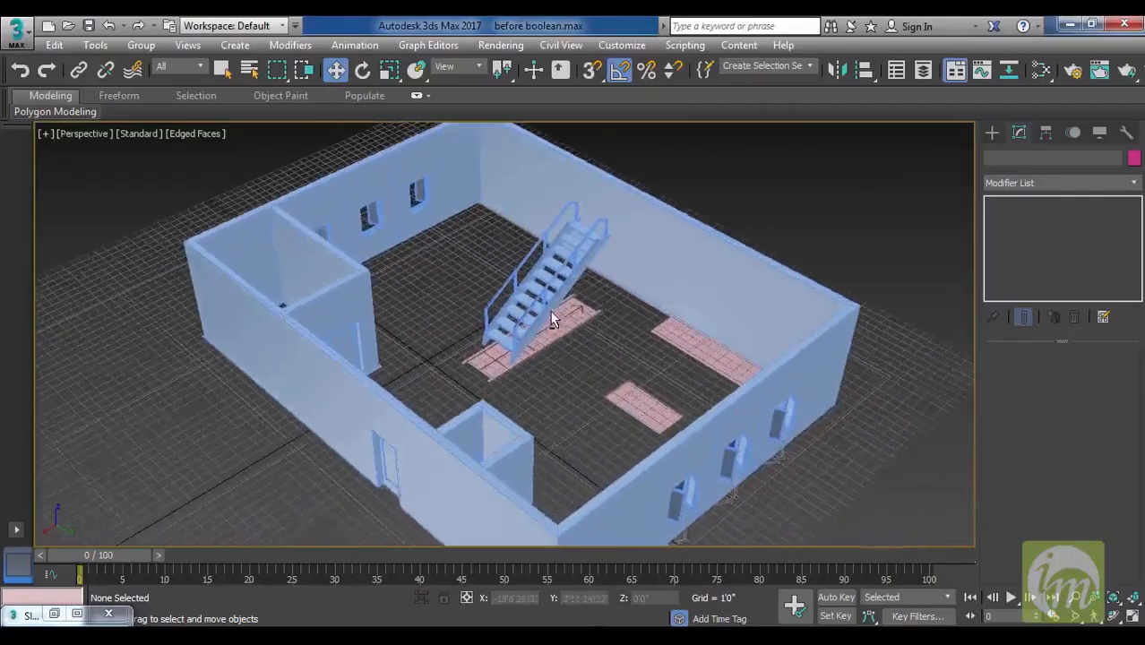
{"action": "middle_click_drag", "start_coordinate": [541, 323], "coordinate": [608, 326], "text": "alt"}
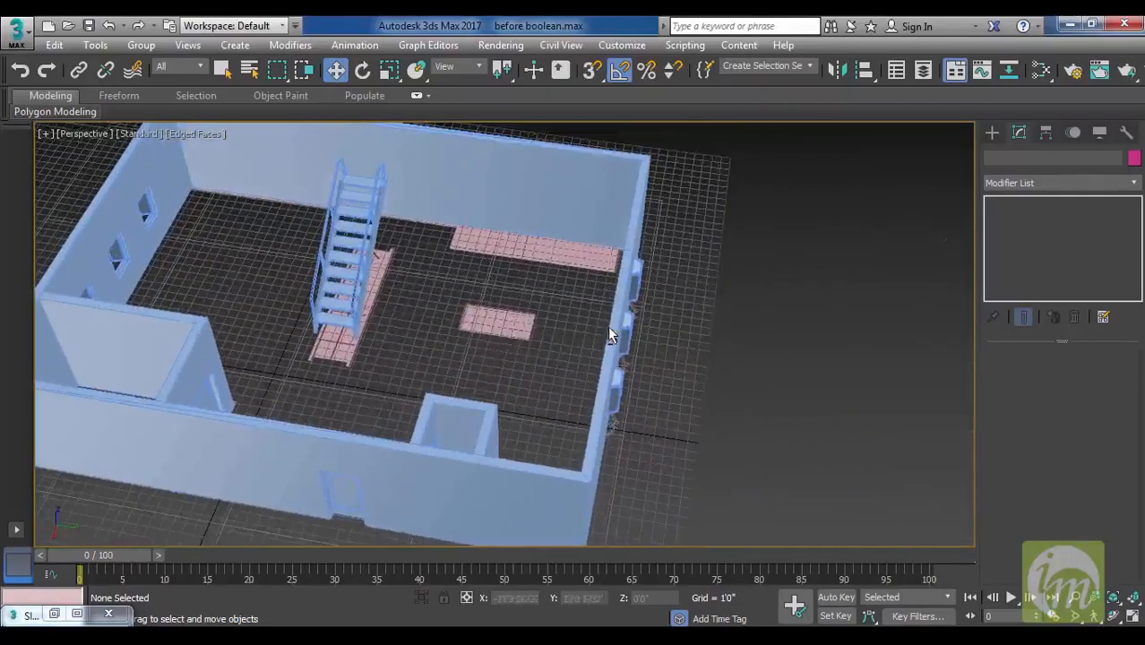
{"action": "middle_click_drag", "start_coordinate": [531, 340], "coordinate": [633, 363], "text": "alt"}
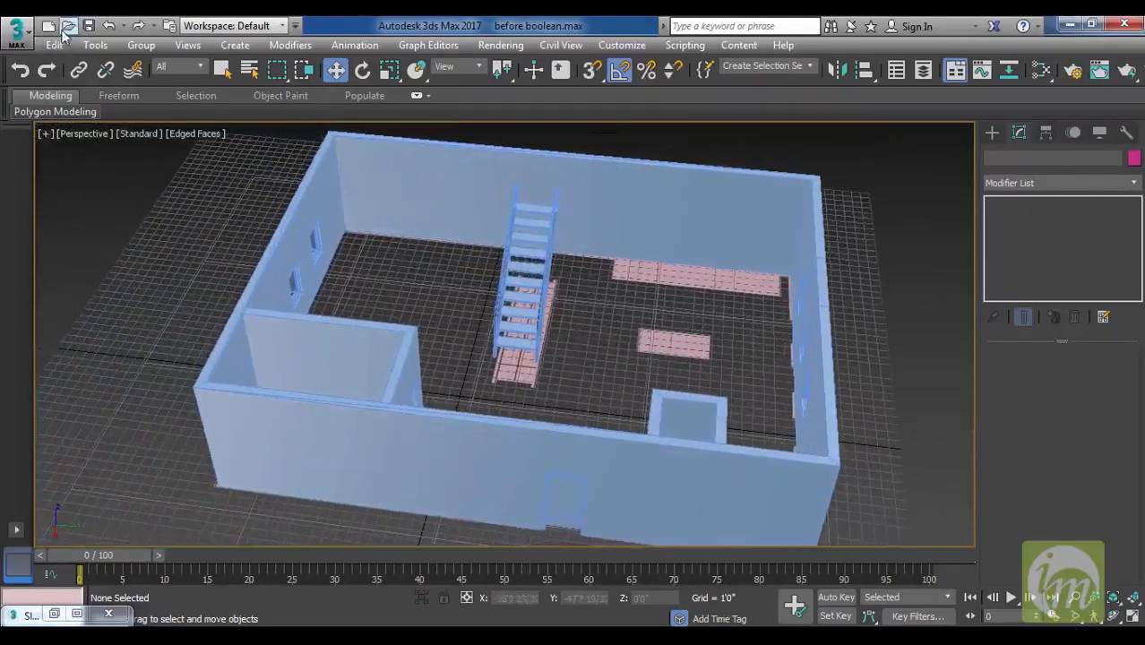
Choose the scene file table as the source for merging the table into the current scene.
{"action": "left_click", "coordinate": [25, 37]}
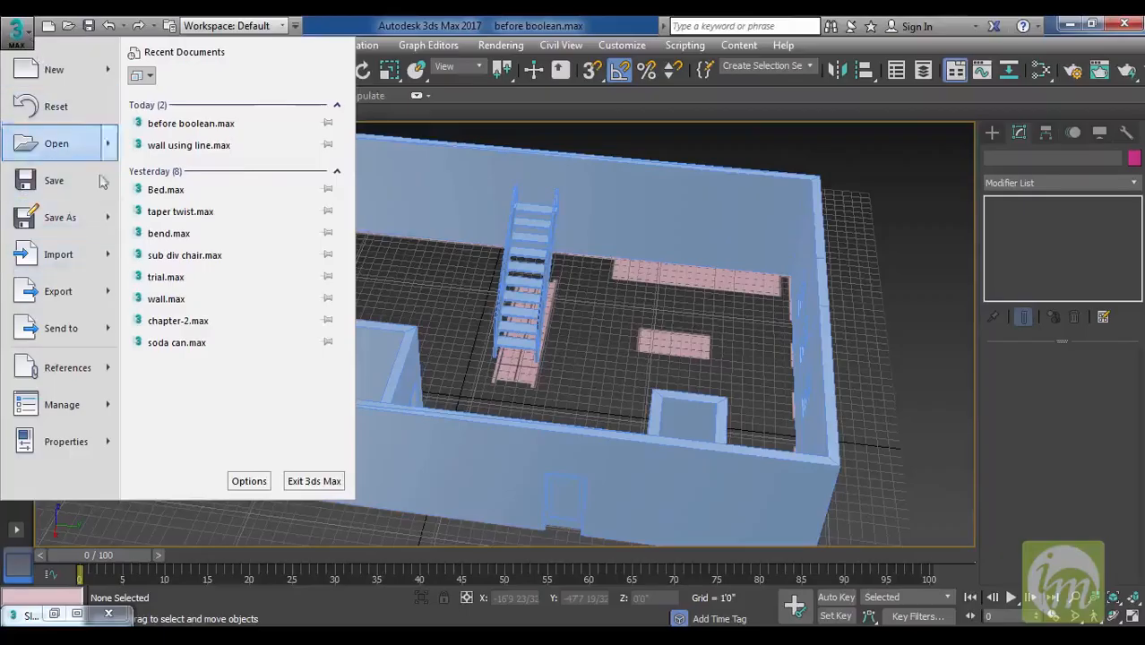
{"action": "mouse_move", "coordinate": [81, 255]}
{"action": "left_click", "coordinate": [199, 151]}
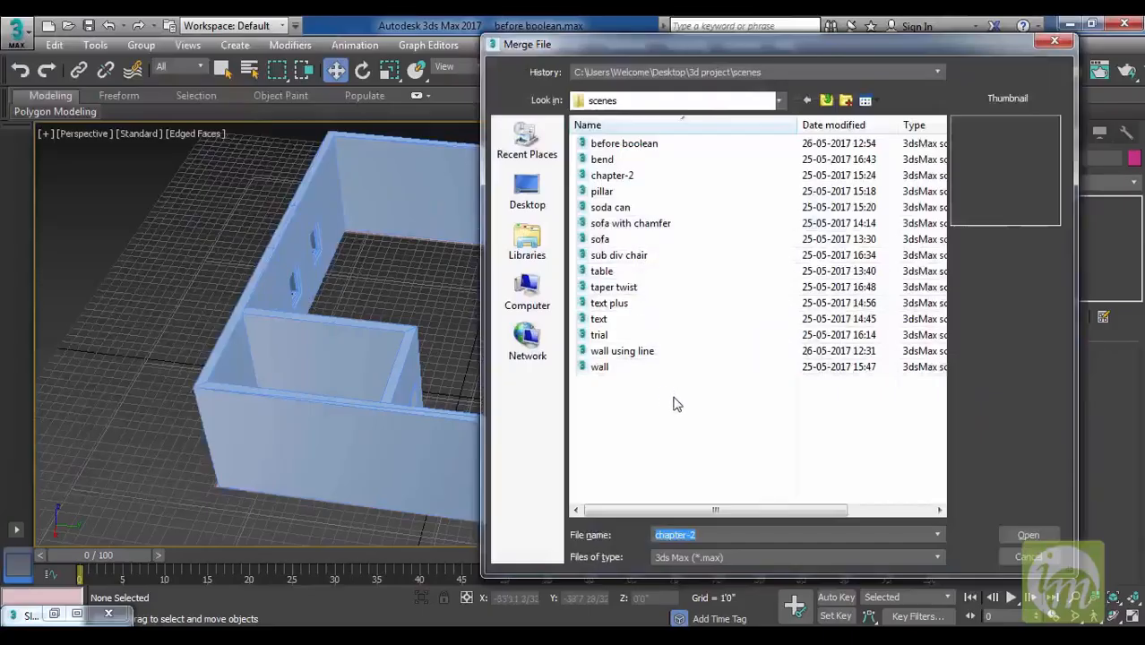
{"action": "left_click", "coordinate": [604, 271]}
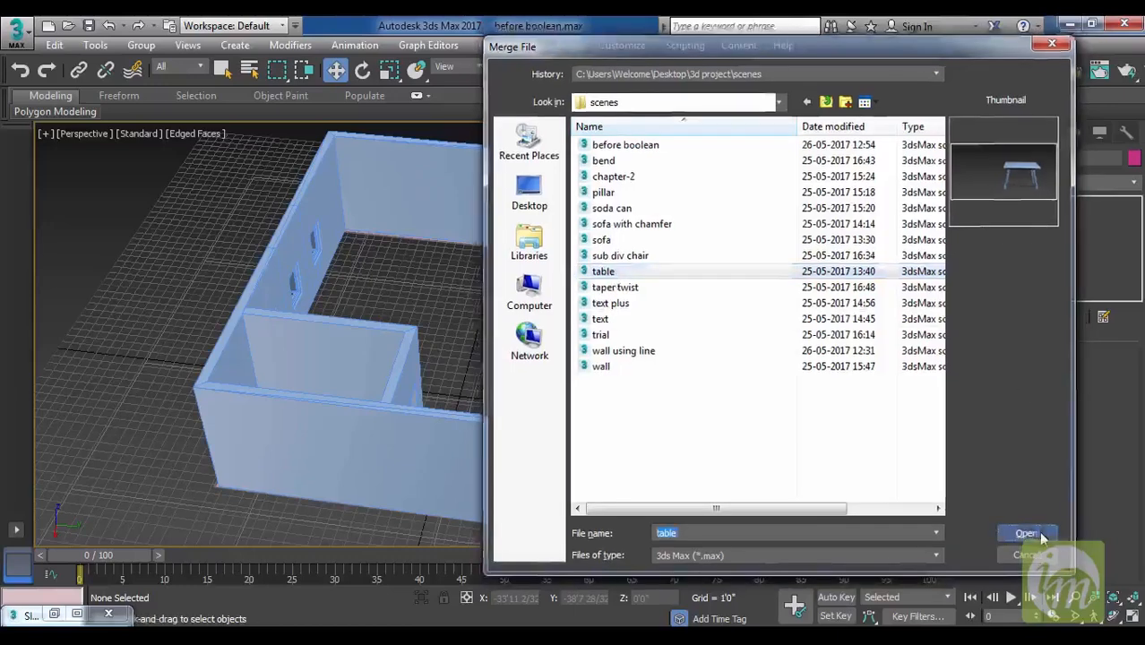
{"action": "left_click", "coordinate": [1032, 535]}
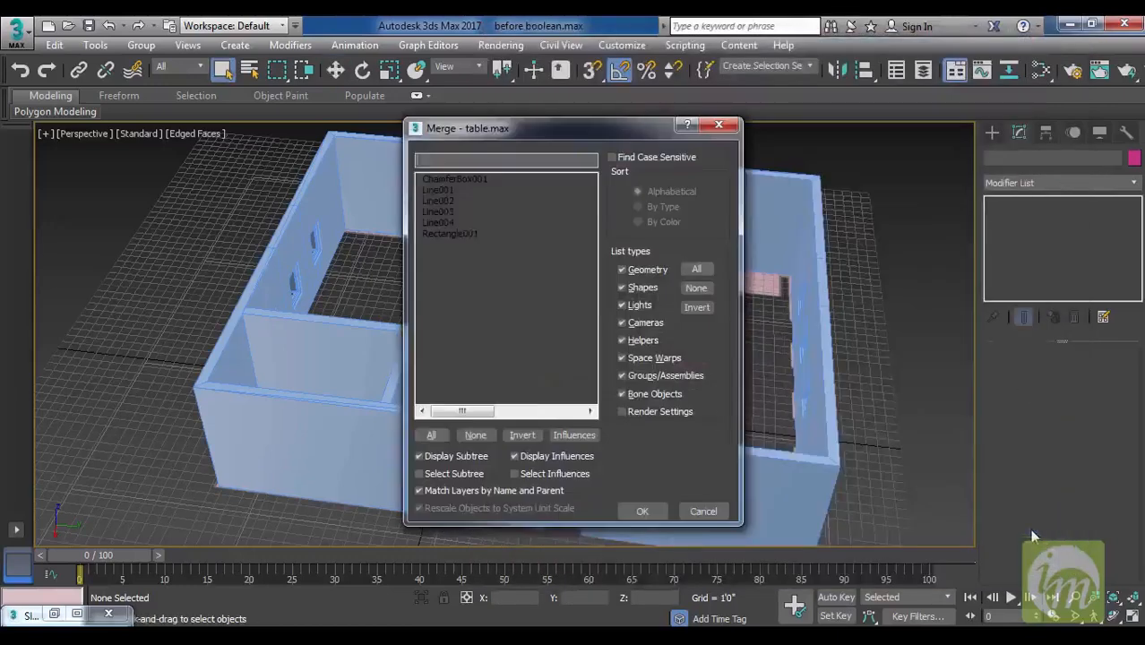
Merge all listed table objects from ChamferBox001 to Rectangle001, accepting the duplicate names.
{"action": "left_click", "coordinate": [449, 179]}
{"action": "left_click", "coordinate": [445, 233], "text": "shift"}
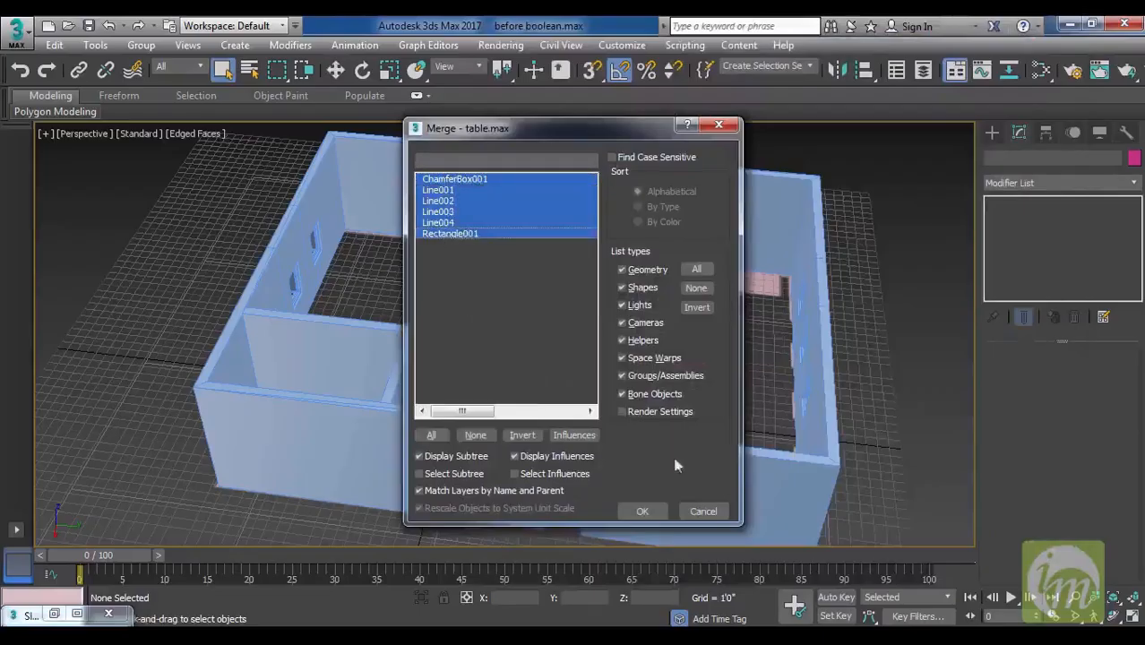
{"action": "left_click", "coordinate": [642, 512]}
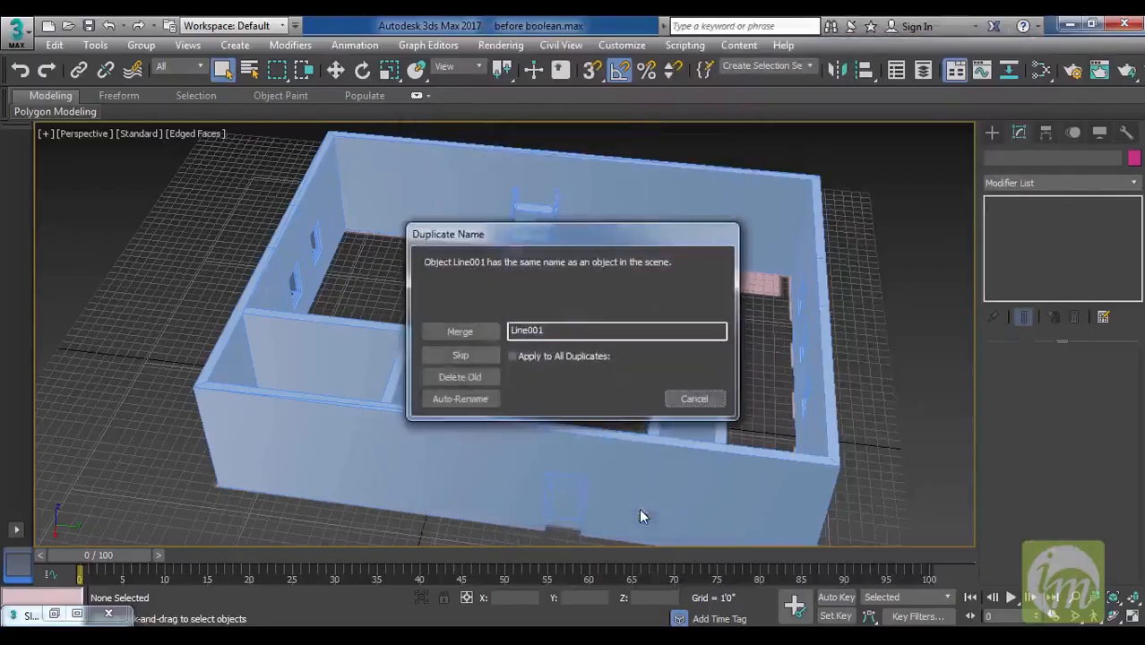
{"action": "left_click", "coordinate": [472, 332]}
{"action": "left_click", "coordinate": [473, 333]}
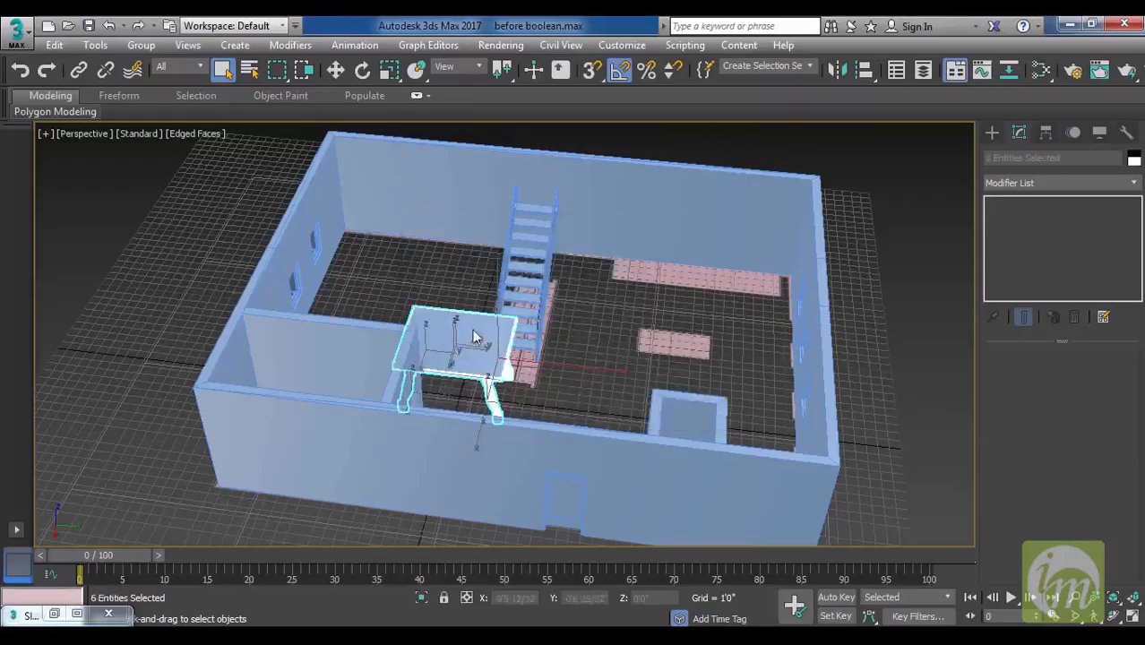
Group the merged table parts under the name "dinning table".
{"action": "middle_click_drag", "start_coordinate": [563, 381], "coordinate": [537, 437], "text": "alt"}
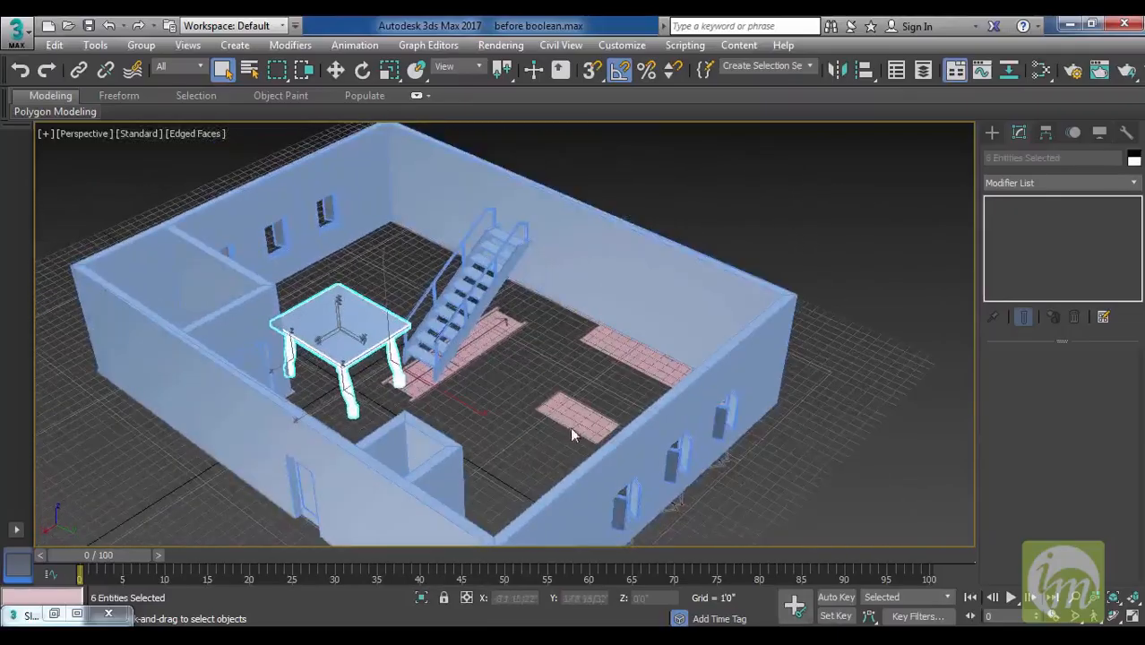
{"action": "key", "text": "r"}
{"action": "mouse_move", "coordinate": [356, 363]}
{"action": "left_mouse_down"}
{"action": "mouse_move", "coordinate": [367, 383]}
{"action": "mouse_move", "coordinate": [358, 351]}
{"action": "left_mouse_up"}
{"action": "left_click", "coordinate": [140, 44]}
{"action": "left_click", "coordinate": [161, 66]}
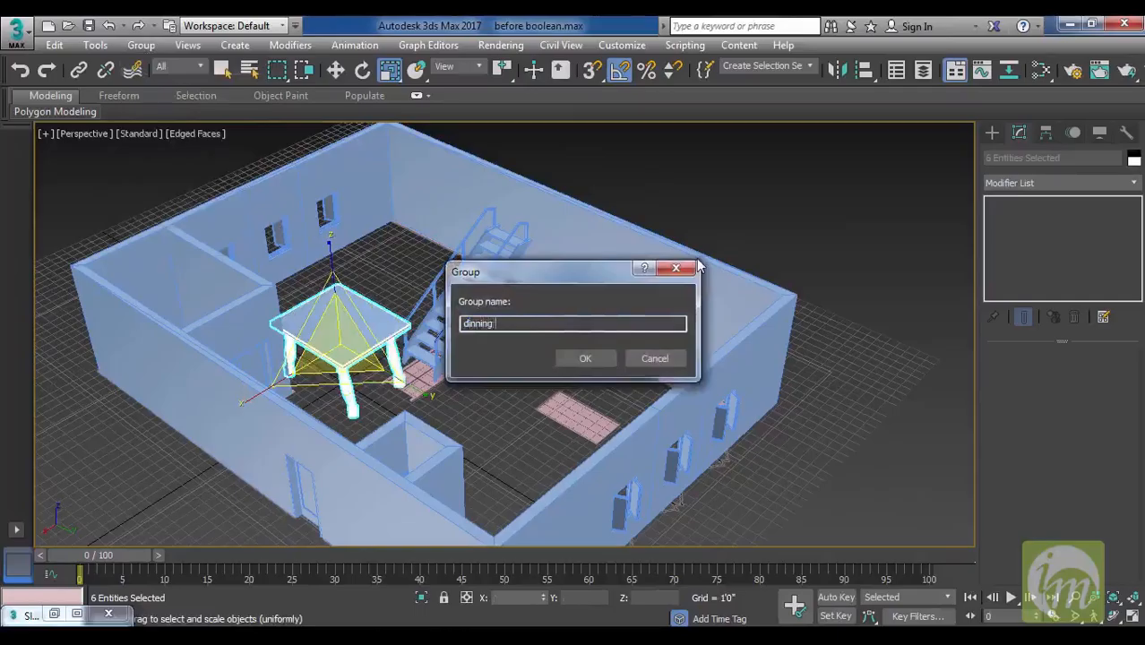
{"action": "type", "text": "dinning table"}
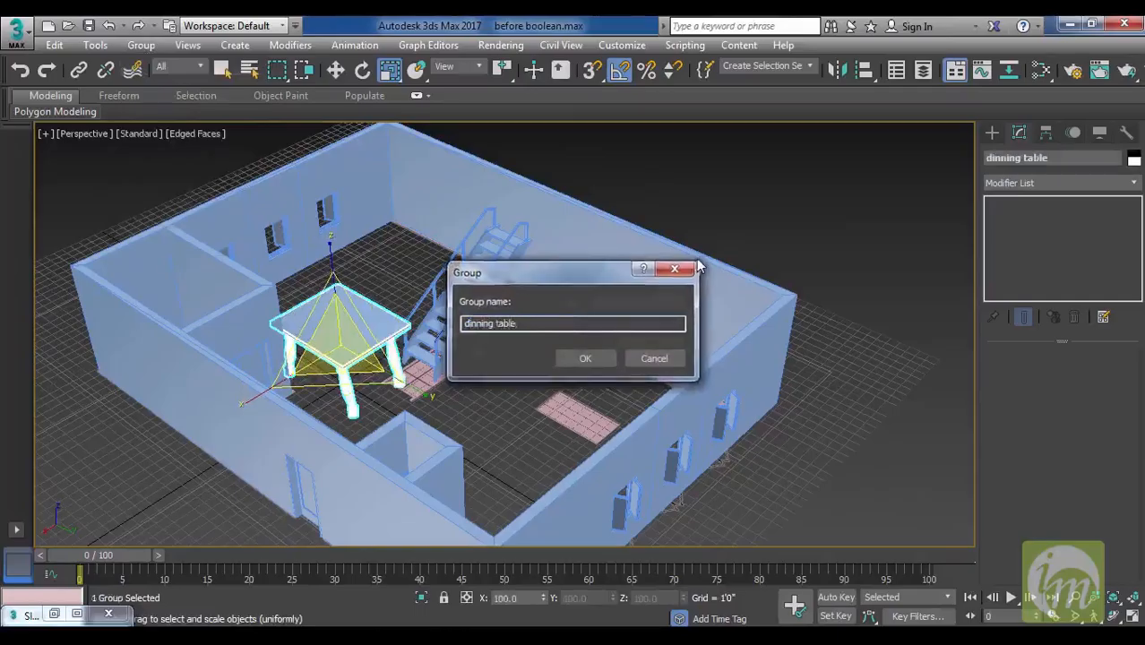
{"action": "key", "text": "Return"}
Reselect the table group and scale it down uniformly to suit the room.
{"action": "left_click", "coordinate": [679, 205]}
{"action": "left_click", "coordinate": [370, 341]}
{"action": "middle_click_drag", "start_coordinate": [512, 398], "coordinate": [417, 380]}
{"action": "left_click_drag", "start_coordinate": [252, 327], "coordinate": [248, 378]}
{"action": "middle_click_drag", "start_coordinate": [390, 360], "coordinate": [439, 335]}
In Top view, move the table group onto the small rectangular table outline in the plan.
{"action": "key", "text": "t"}
{"action": "middle_click_drag", "start_coordinate": [552, 353], "coordinate": [660, 439]}
{"action": "key", "text": "w"}
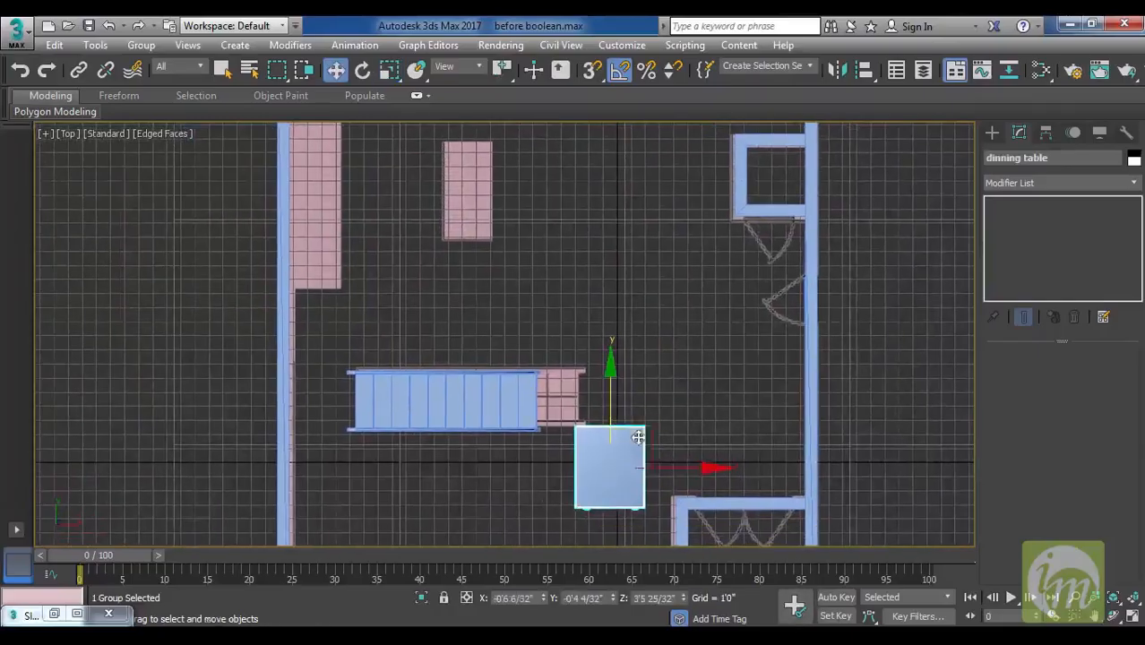
{"action": "left_click_drag", "start_coordinate": [645, 432], "coordinate": [507, 160]}
In Left view, lower the table group until its legs stand on the floor line.
{"action": "scroll", "coordinate": [611, 295], "scroll_direction": "down", "scroll_amount": 3}
{"action": "middle_click_drag", "start_coordinate": [610, 295], "coordinate": [647, 266]}
{"action": "key", "text": "l"}
{"action": "middle_click_drag", "start_coordinate": [672, 318], "coordinate": [826, 246]}
{"action": "scroll", "coordinate": [642, 335], "scroll_direction": "up", "scroll_amount": 3}
{"action": "left_click_drag", "start_coordinate": [571, 209], "coordinate": [569, 232]}
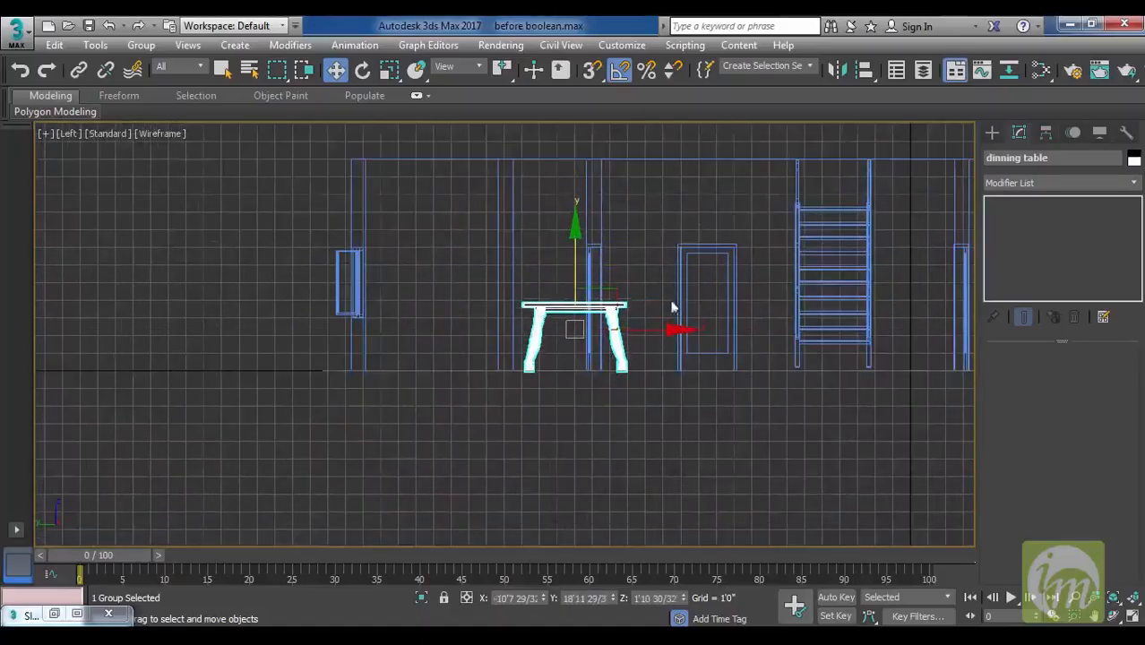
In Left view, scale the table group uniformly to about 93 percent and lower it onto the floor line.
{"action": "middle_click_drag", "start_coordinate": [704, 335], "coordinate": [691, 354]}
{"action": "scroll", "coordinate": [691, 355], "scroll_direction": "up", "scroll_amount": 2}
{"action": "key", "text": "r"}
{"action": "left_click_drag", "start_coordinate": [510, 337], "coordinate": [507, 345]}
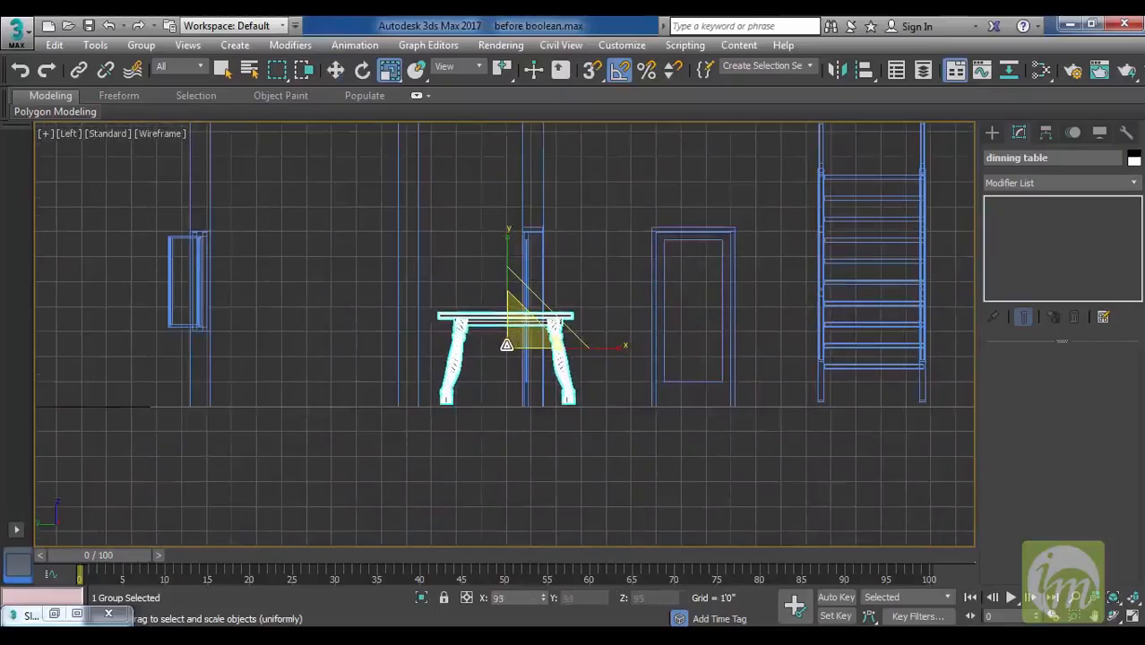
{"action": "key", "text": "w"}
{"action": "left_click_drag", "start_coordinate": [505, 250], "coordinate": [506, 255]}
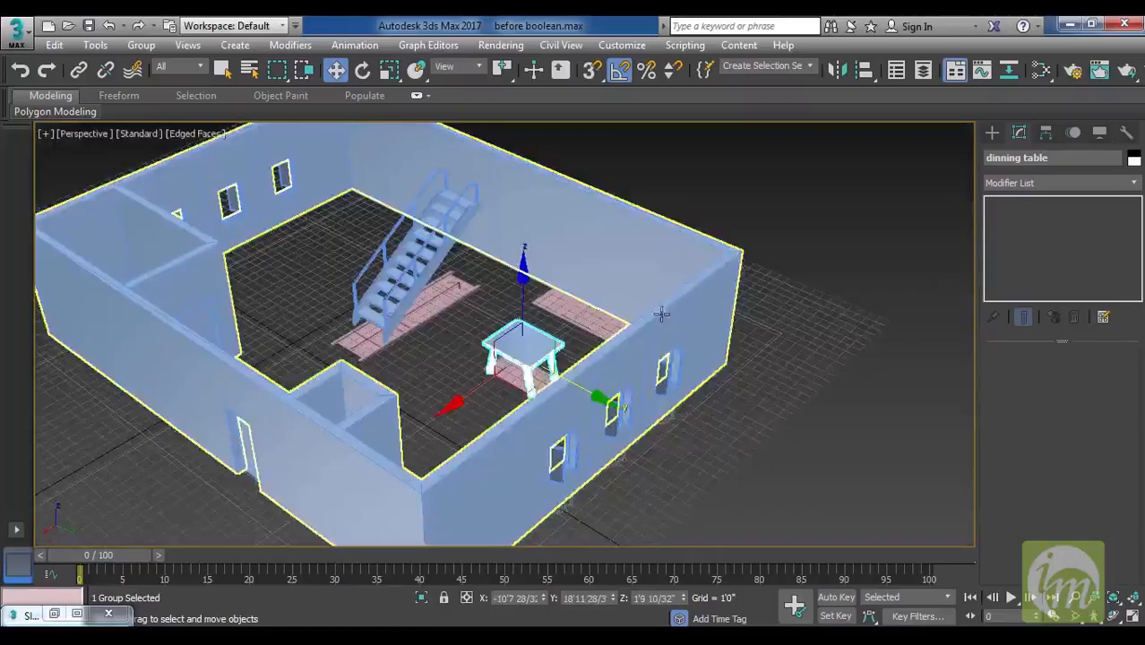
Merge all objects from the "sub div chair" scene file into the building scene.
{"action": "mouse_move", "coordinate": [663, 305]}
{"action": "middle_mouse_down", "text": "alt"}
{"action": "mouse_move", "coordinate": [637, 340]}
{"action": "mouse_move", "coordinate": [805, 322]}
{"action": "mouse_move", "coordinate": [688, 391]}
{"action": "mouse_move", "coordinate": [739, 358]}
{"action": "middle_mouse_up", "text": "alt"}
{"action": "middle_click_drag", "start_coordinate": [590, 448], "coordinate": [676, 359]}
{"action": "scroll", "coordinate": [641, 375], "scroll_direction": "up", "scroll_amount": 3}
{"action": "middle_click_drag", "start_coordinate": [549, 400], "coordinate": [582, 287], "text": "alt"}
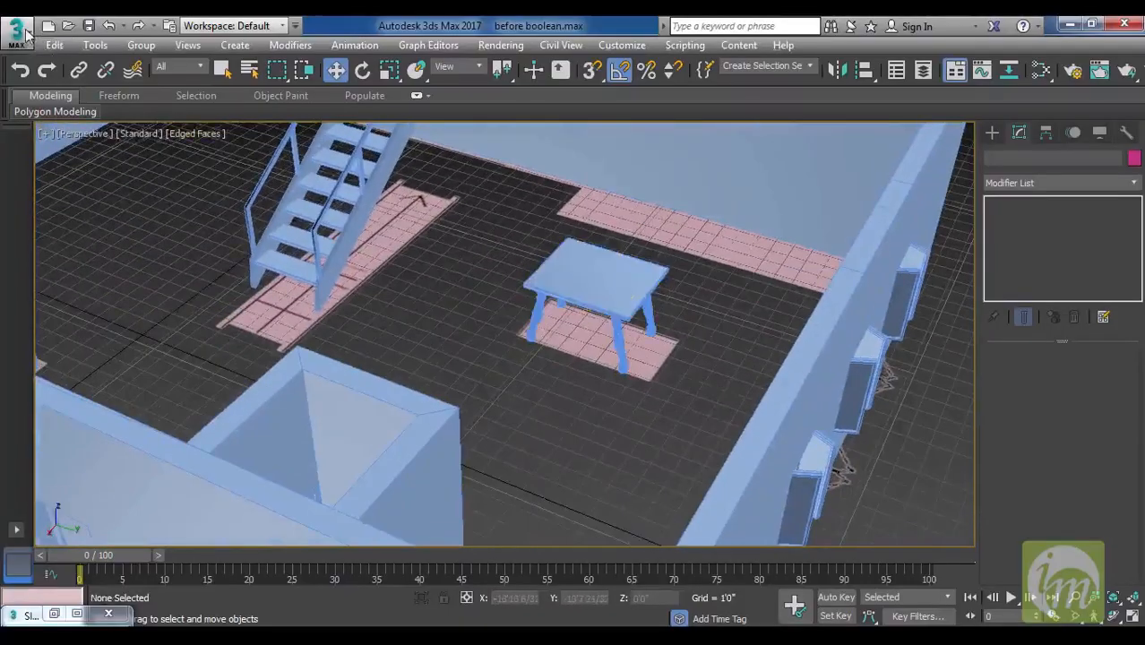
{"action": "left_click", "coordinate": [21, 34]}
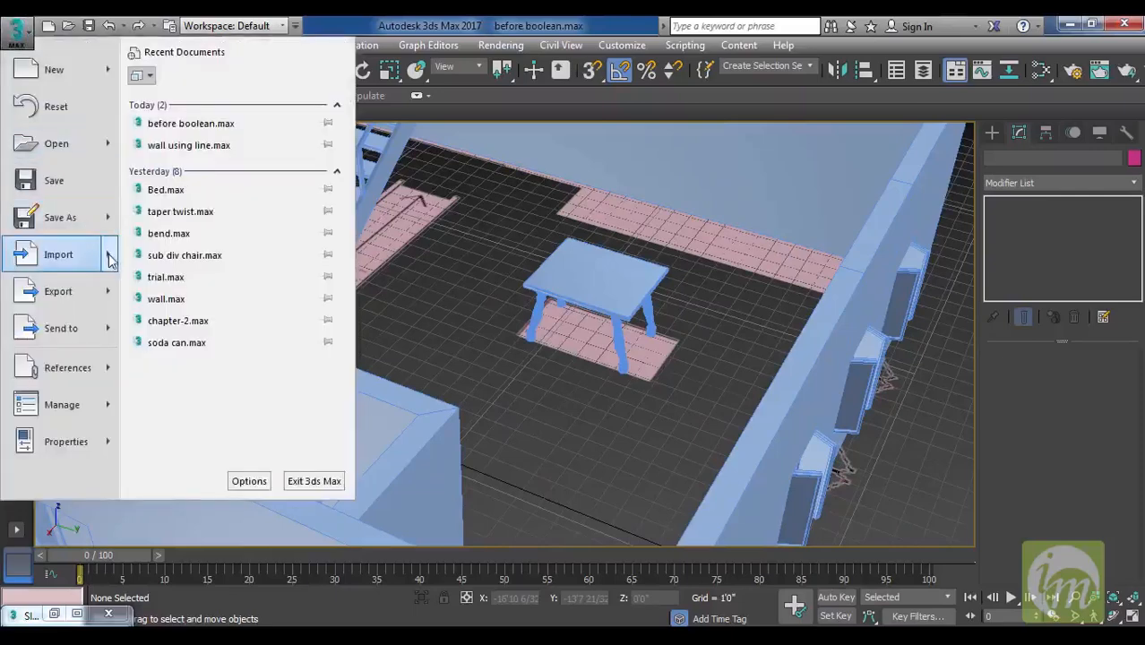
{"action": "mouse_move", "coordinate": [112, 259]}
{"action": "left_click", "coordinate": [214, 159]}
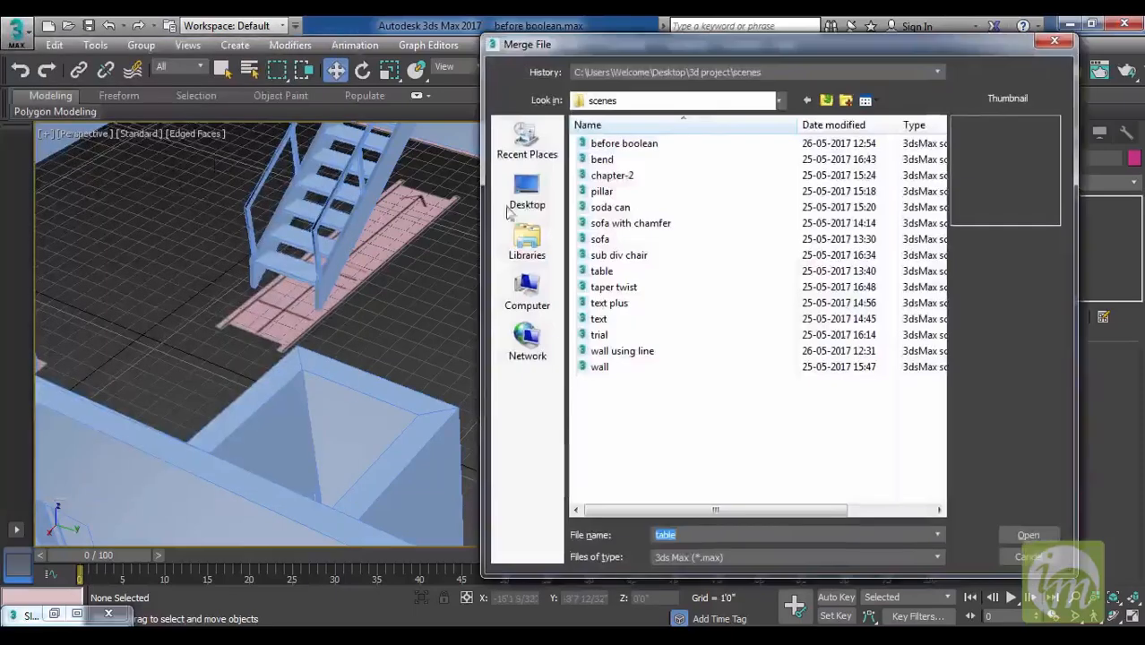
{"action": "left_click", "coordinate": [623, 255]}
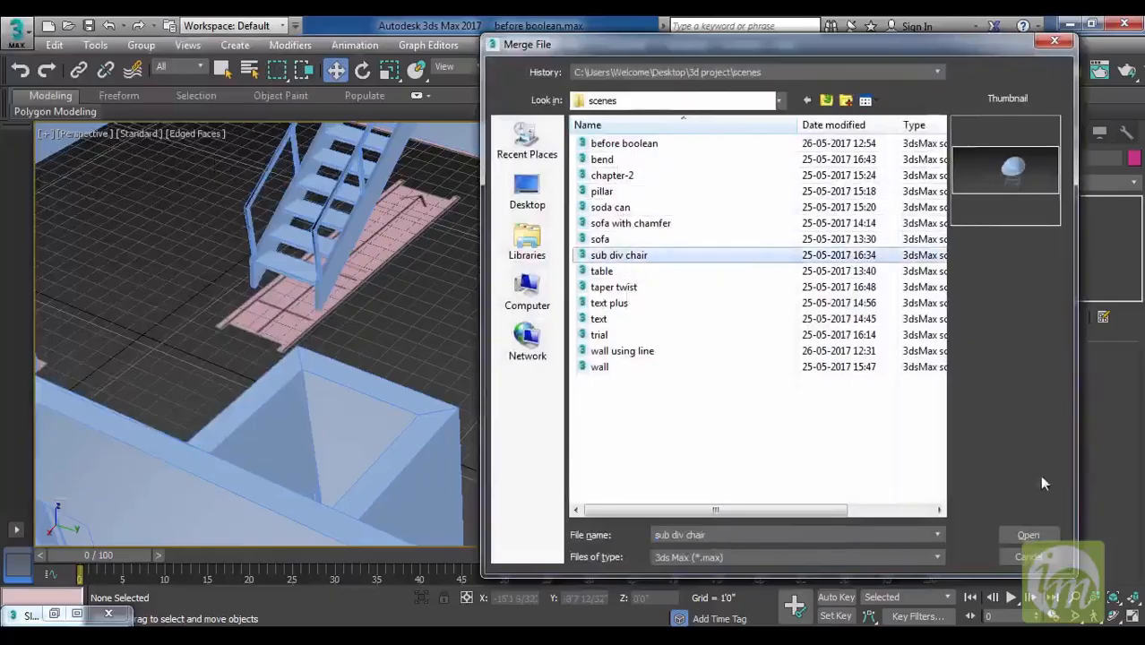
{"action": "left_click", "coordinate": [1036, 538]}
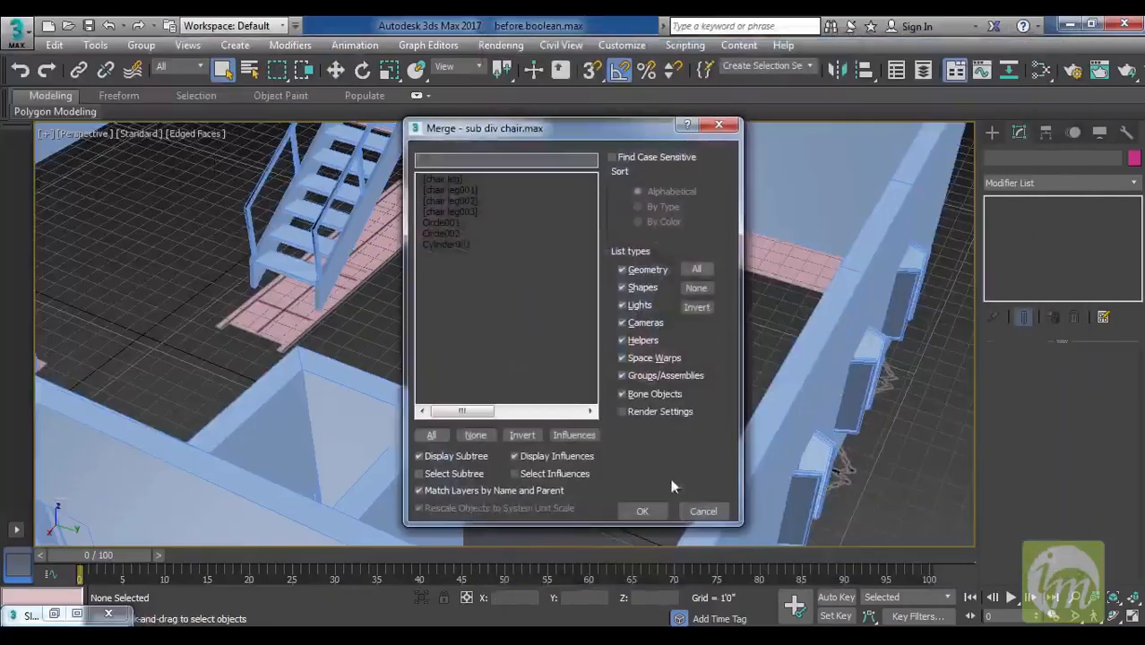
{"action": "left_click", "coordinate": [456, 244]}
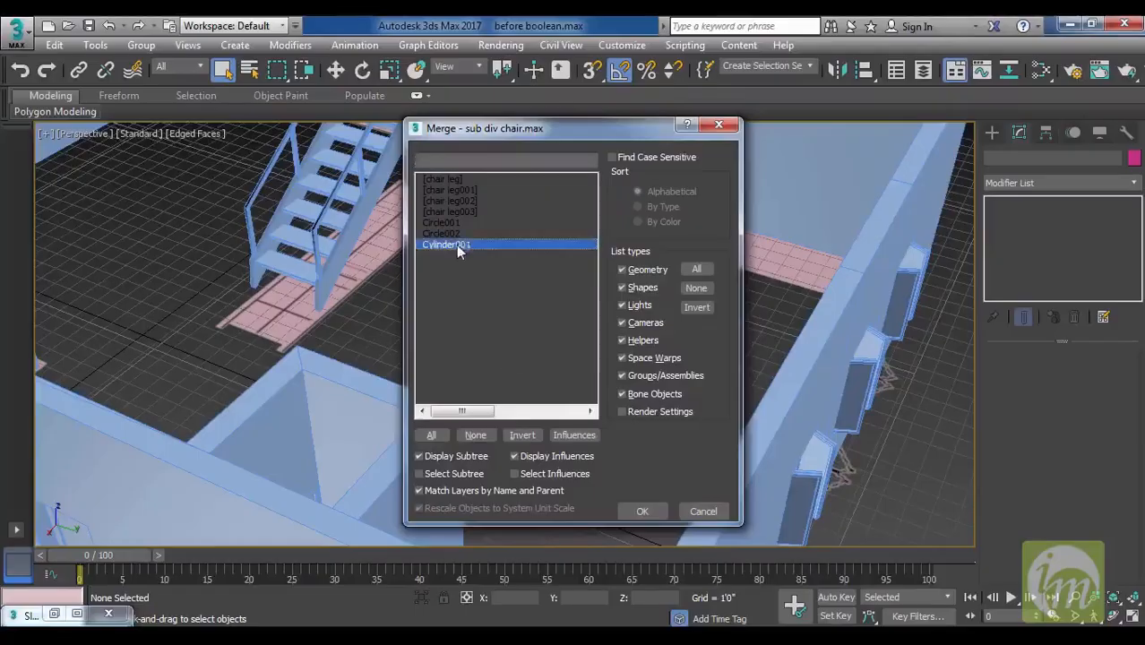
{"action": "left_click", "coordinate": [456, 178], "text": "shift"}
{"action": "left_click", "coordinate": [642, 511]}
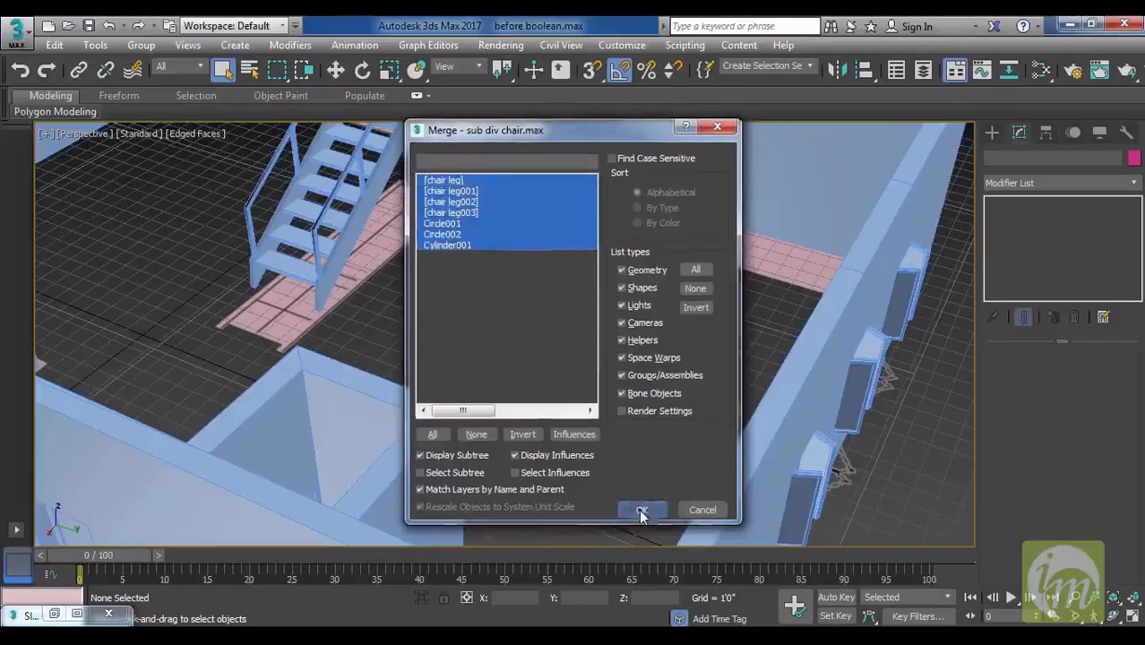
Scale the merged chair parts down uniformly to bring the chair to furniture size beside the dining table.
{"action": "middle_click_drag", "start_coordinate": [239, 262], "coordinate": [526, 323]}
{"action": "scroll", "coordinate": [539, 336], "scroll_direction": "down", "scroll_amount": 4}
{"action": "scroll", "coordinate": [526, 323], "scroll_direction": "down", "scroll_amount": 4}
{"action": "scroll", "coordinate": [513, 324], "scroll_direction": "up", "scroll_amount": 2}
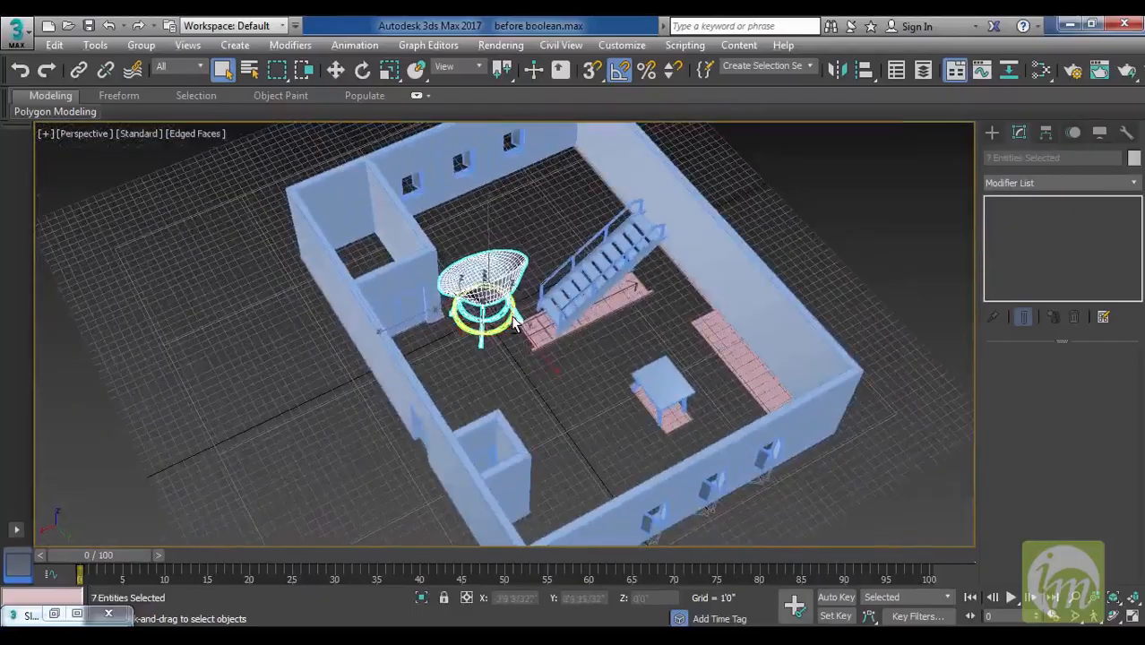
{"action": "key", "text": "e"}
{"action": "key", "text": "r"}
{"action": "left_click_drag", "start_coordinate": [475, 327], "coordinate": [471, 417]}
{"action": "middle_click_drag", "start_coordinate": [604, 355], "coordinate": [675, 313], "text": "alt"}
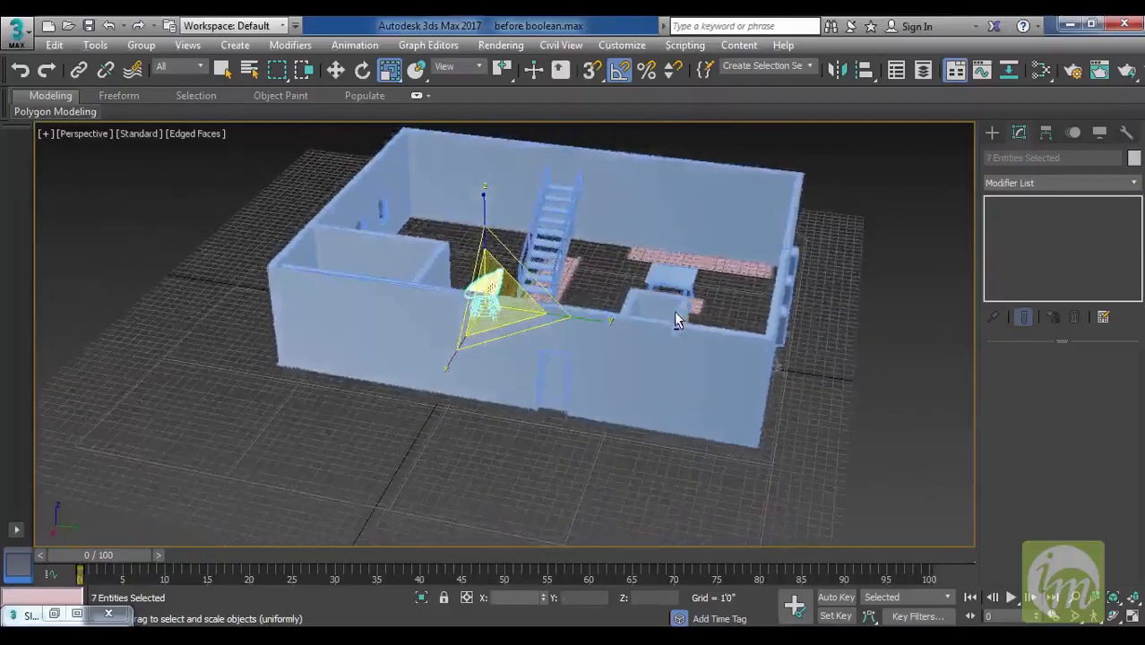
{"action": "key", "text": "l"}
{"action": "mouse_move", "coordinate": [600, 324]}
{"action": "middle_mouse_down"}
{"action": "mouse_move", "coordinate": [485, 358]}
{"action": "mouse_move", "coordinate": [274, 354]}
{"action": "mouse_move", "coordinate": [297, 354]}
{"action": "middle_mouse_up"}
{"action": "left_click_drag", "start_coordinate": [704, 352], "coordinate": [697, 376]}
In Left view, move the chair to the table's end on the floor line and scale it uniformly to about 92 percent.
{"action": "key", "text": "w"}
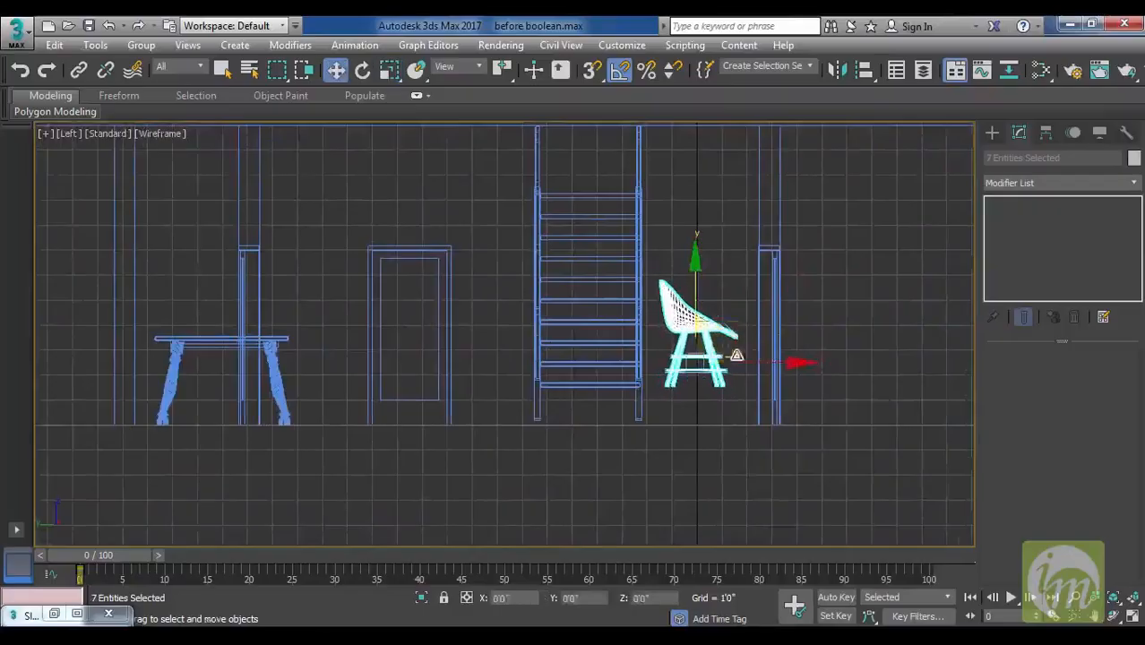
{"action": "left_click_drag", "start_coordinate": [727, 333], "coordinate": [177, 366]}
{"action": "middle_click_drag", "start_coordinate": [337, 357], "coordinate": [492, 341]}
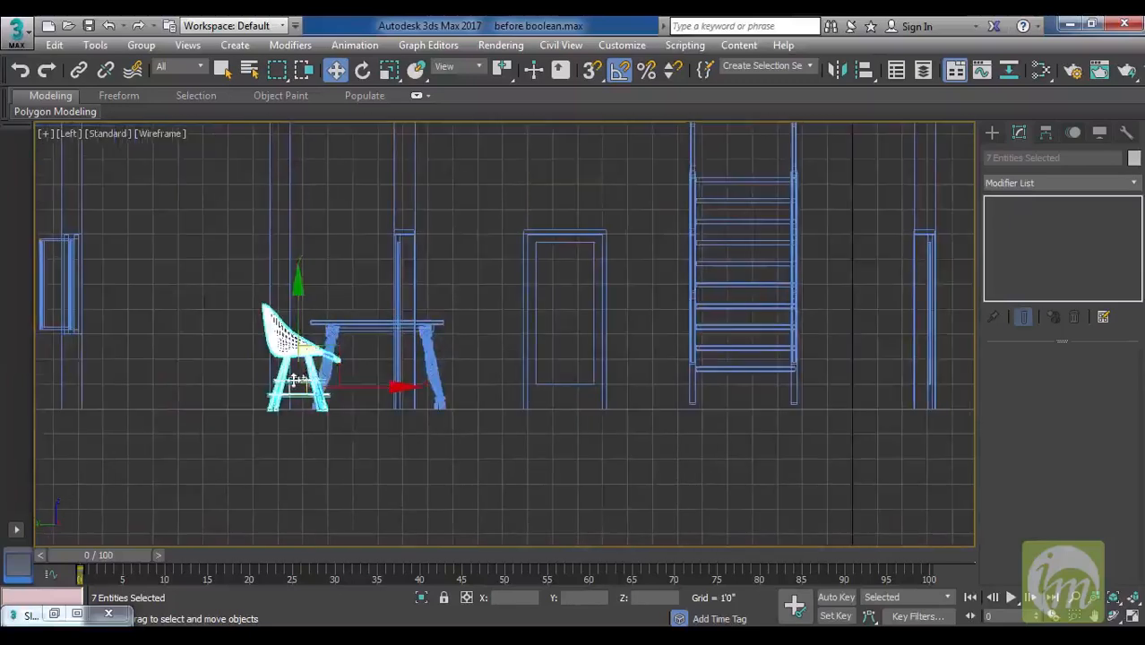
{"action": "key", "text": "r"}
{"action": "left_click_drag", "start_coordinate": [306, 380], "coordinate": [298, 386]}
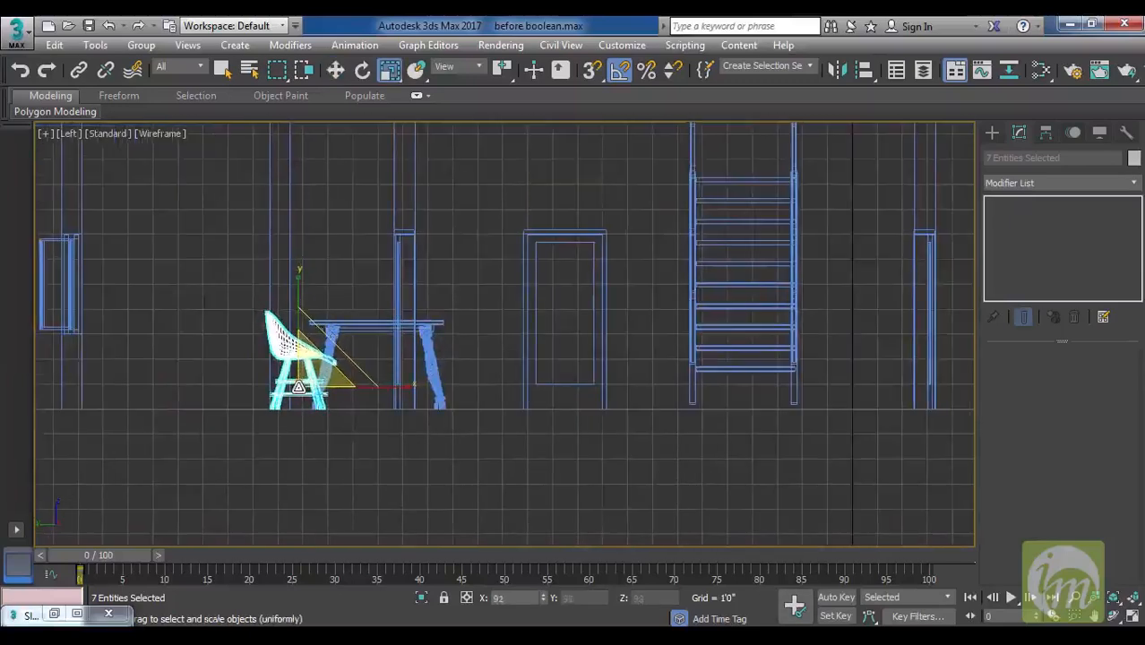
In Perspective view, slide the chair across the room to face the window-side end of the dining table.
{"action": "middle_click_drag", "start_coordinate": [405, 344], "coordinate": [501, 329]}
{"action": "key", "text": "p"}
{"action": "middle_click_drag", "start_coordinate": [640, 327], "coordinate": [602, 390], "text": "alt"}
{"action": "middle_click_drag", "start_coordinate": [754, 377], "coordinate": [562, 390], "text": "alt"}
{"action": "scroll", "coordinate": [639, 365], "scroll_direction": "up", "scroll_amount": 3}
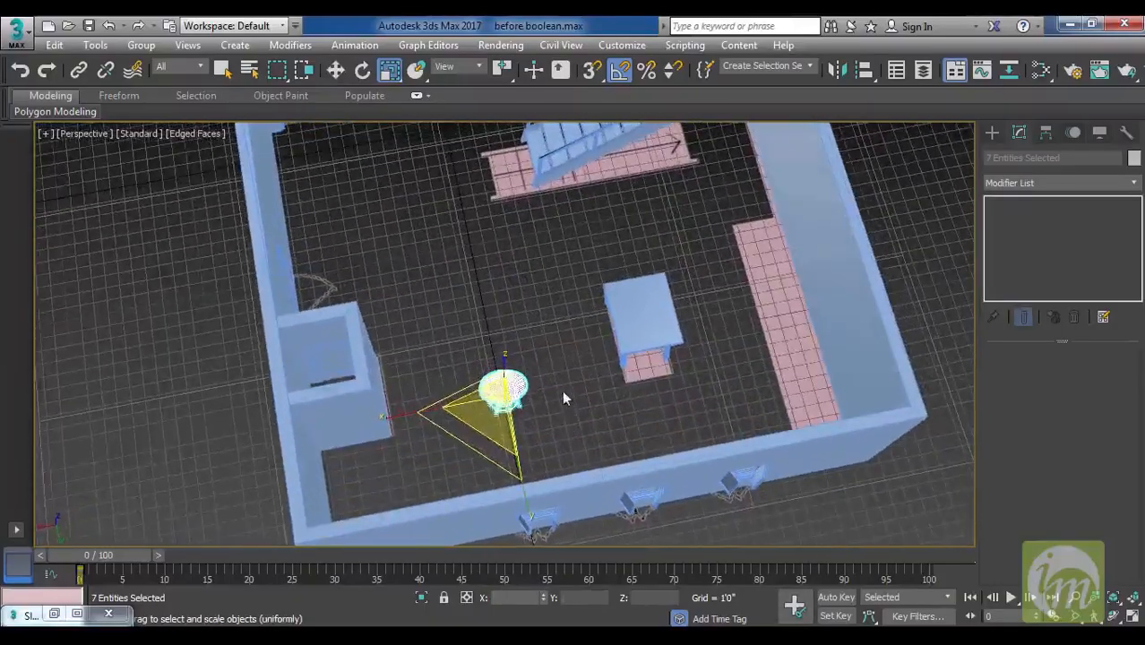
{"action": "key", "text": "w"}
{"action": "left_click_drag", "start_coordinate": [413, 415], "coordinate": [558, 413]}
{"action": "middle_click_drag", "start_coordinate": [561, 412], "coordinate": [748, 338], "text": "alt"}
{"action": "scroll", "coordinate": [749, 338], "scroll_direction": "up", "scroll_amount": 3}
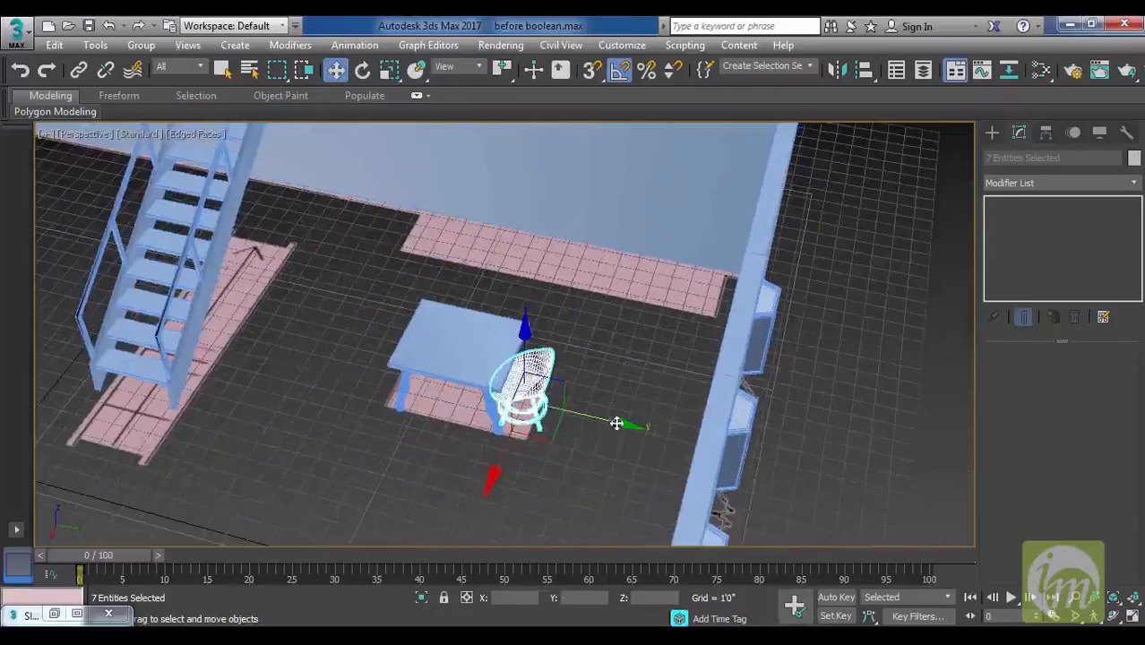
{"action": "left_click_drag", "start_coordinate": [617, 423], "coordinate": [626, 427]}
{"action": "middle_click_drag", "start_coordinate": [622, 430], "coordinate": [567, 375], "text": "alt"}
Open the "dinning table" group for editing and select its tabletop.
{"action": "left_click", "coordinate": [468, 380]}
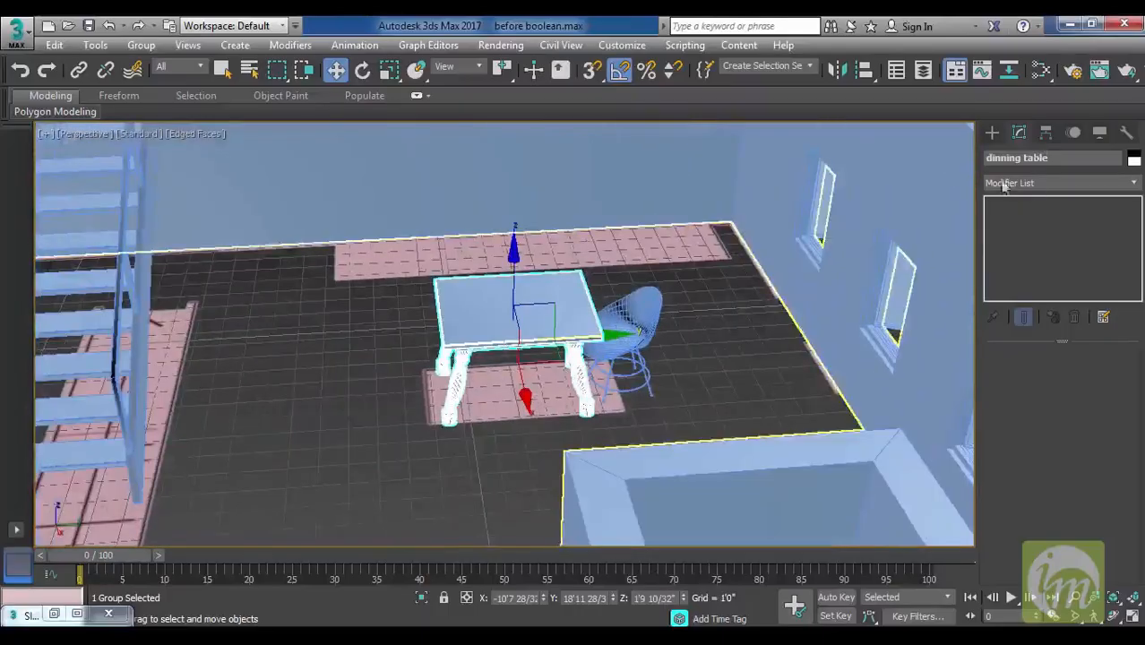
{"action": "left_click", "coordinate": [141, 46]}
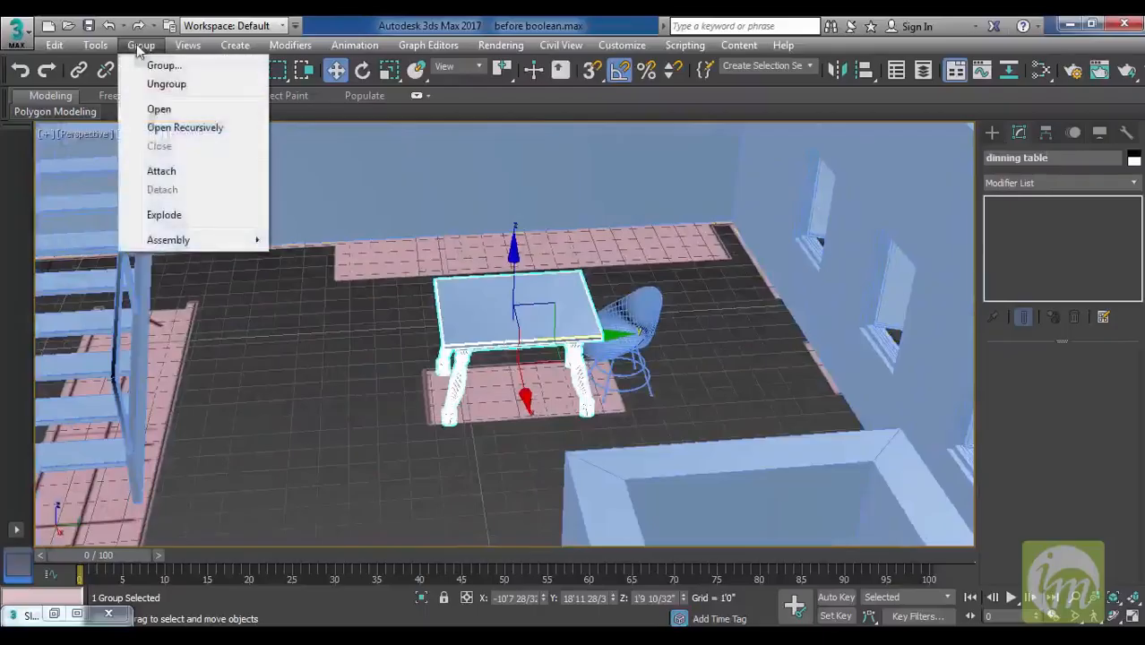
{"action": "left_click", "coordinate": [165, 107]}
{"action": "left_click", "coordinate": [569, 302]}
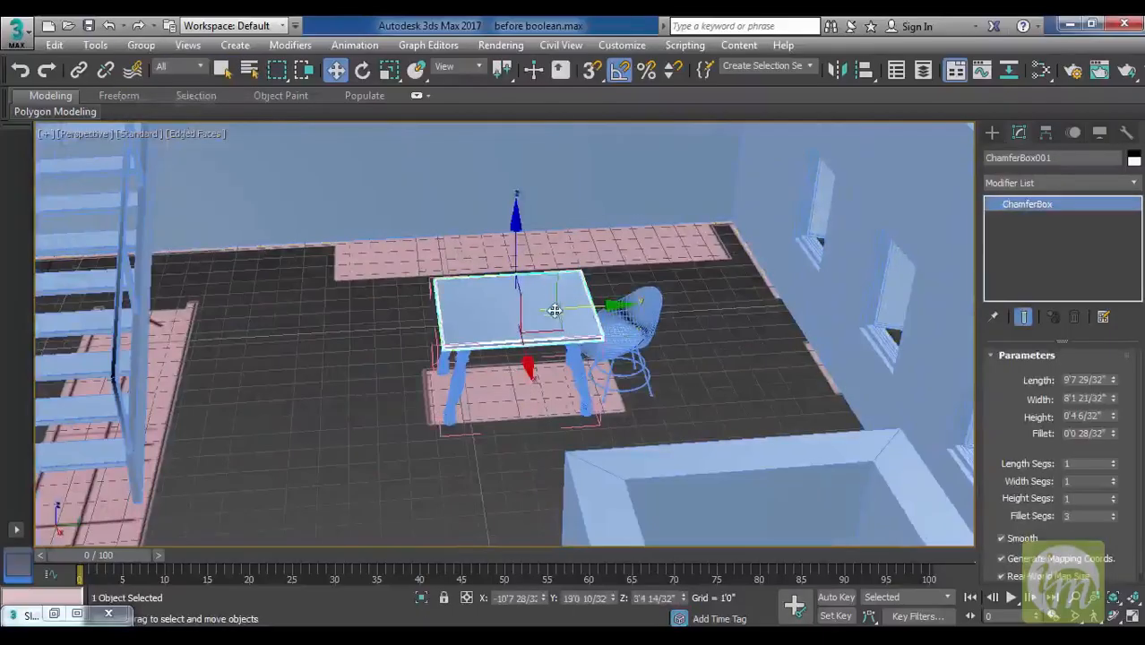
{"action": "middle_click_drag", "start_coordinate": [564, 308], "coordinate": [557, 304], "text": "alt"}
{"action": "middle_click_drag", "start_coordinate": [618, 330], "coordinate": [602, 382], "text": "alt"}
In Top view, select only the chair's parts and move them away from the table into open floor space.
{"action": "key", "text": "t"}
{"action": "scroll", "coordinate": [601, 383], "scroll_direction": "up", "scroll_amount": 4}
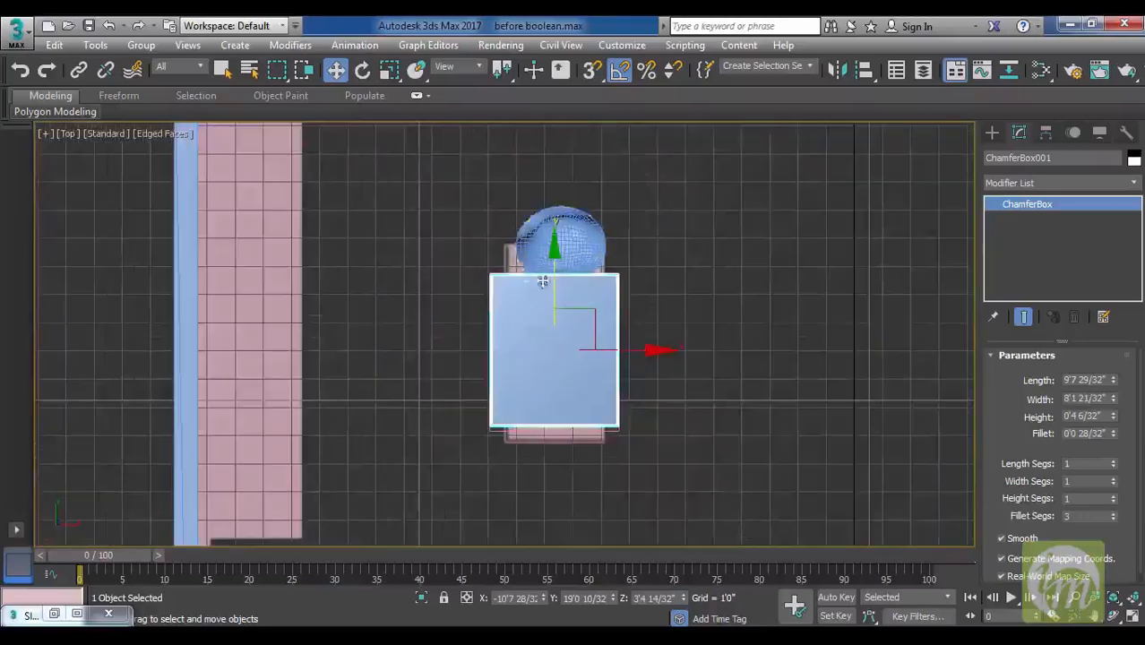
{"action": "left_click", "coordinate": [599, 228]}
{"action": "mouse_move", "coordinate": [605, 224]}
{"action": "left_mouse_down"}
{"action": "mouse_move", "coordinate": [675, 202]}
{"action": "mouse_move", "coordinate": [785, 197]}
{"action": "mouse_move", "coordinate": [602, 226]}
{"action": "left_mouse_up"}
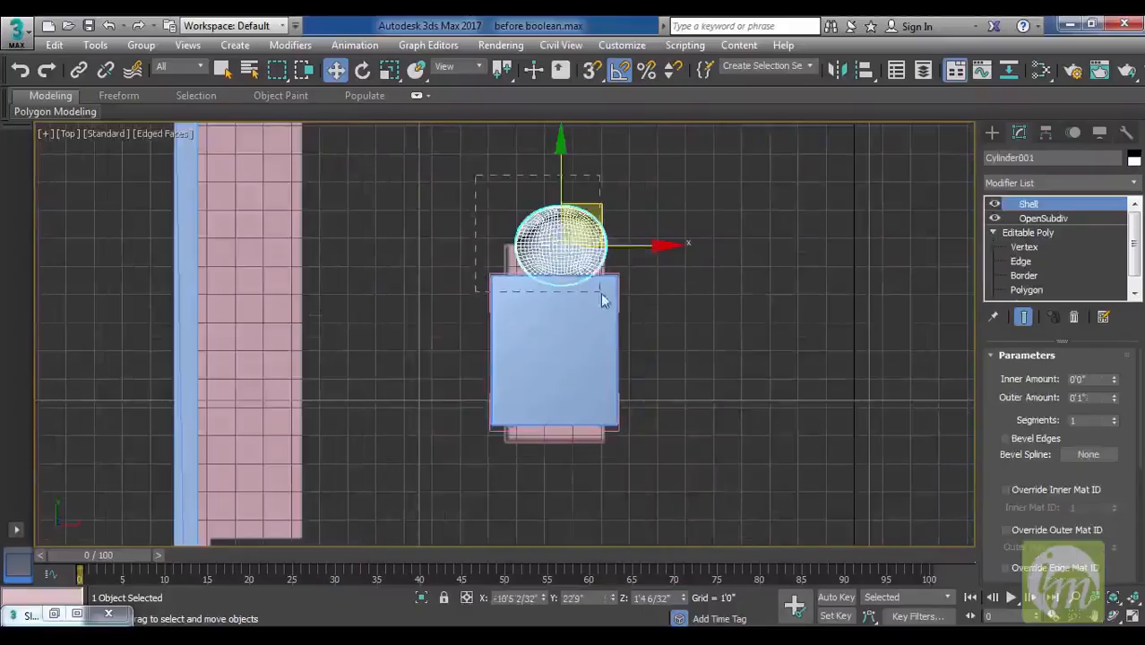
{"action": "left_click_drag", "start_coordinate": [602, 300], "coordinate": [608, 383]}
{"action": "key", "text": "F3"}
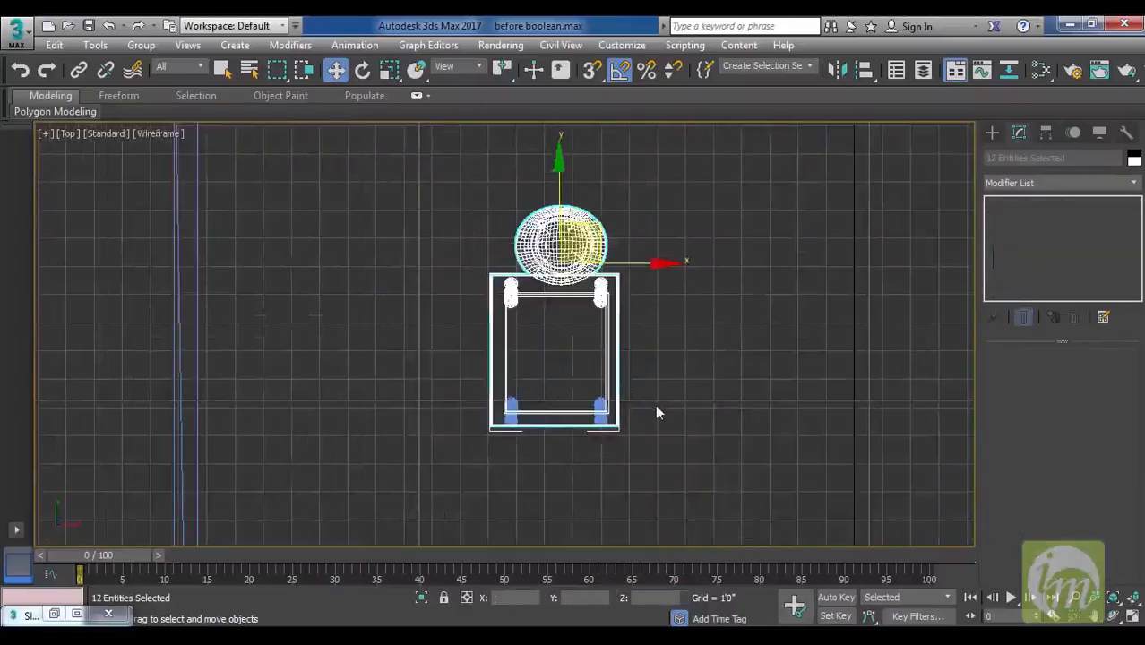
{"action": "left_click_drag", "start_coordinate": [698, 465], "coordinate": [465, 308]}
{"action": "left_click_drag", "start_coordinate": [598, 198], "coordinate": [807, 182]}
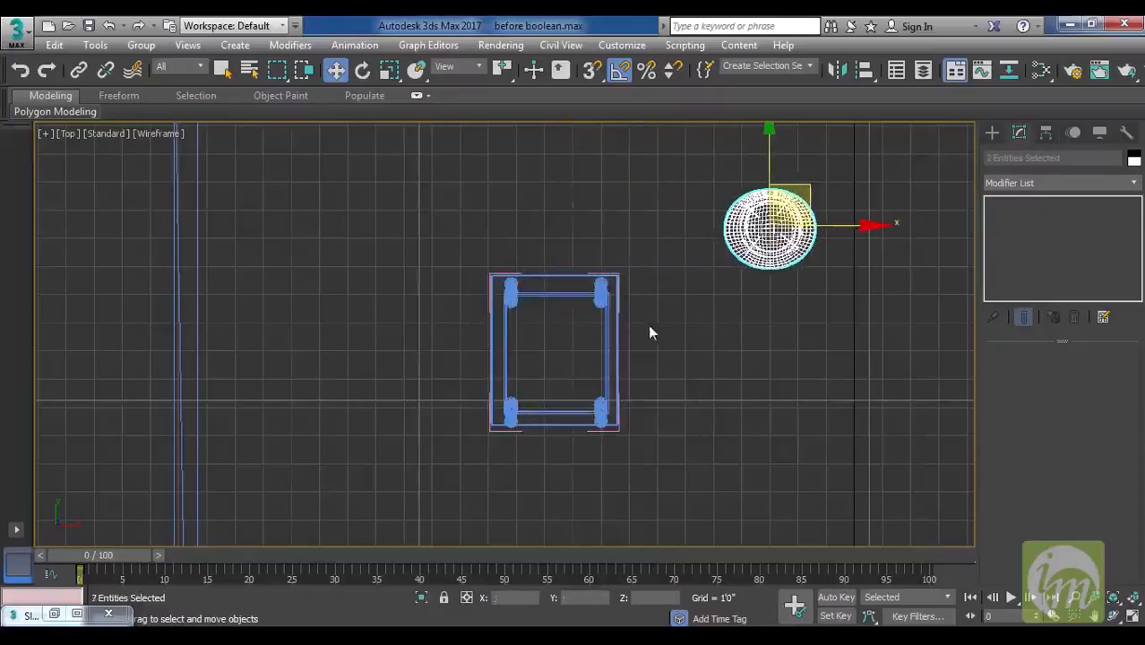
Scale the tabletop to about 81 percent in X and 131 percent in Y, then align it with the table outline.
{"action": "key", "text": "F3"}
{"action": "left_click", "coordinate": [605, 323]}
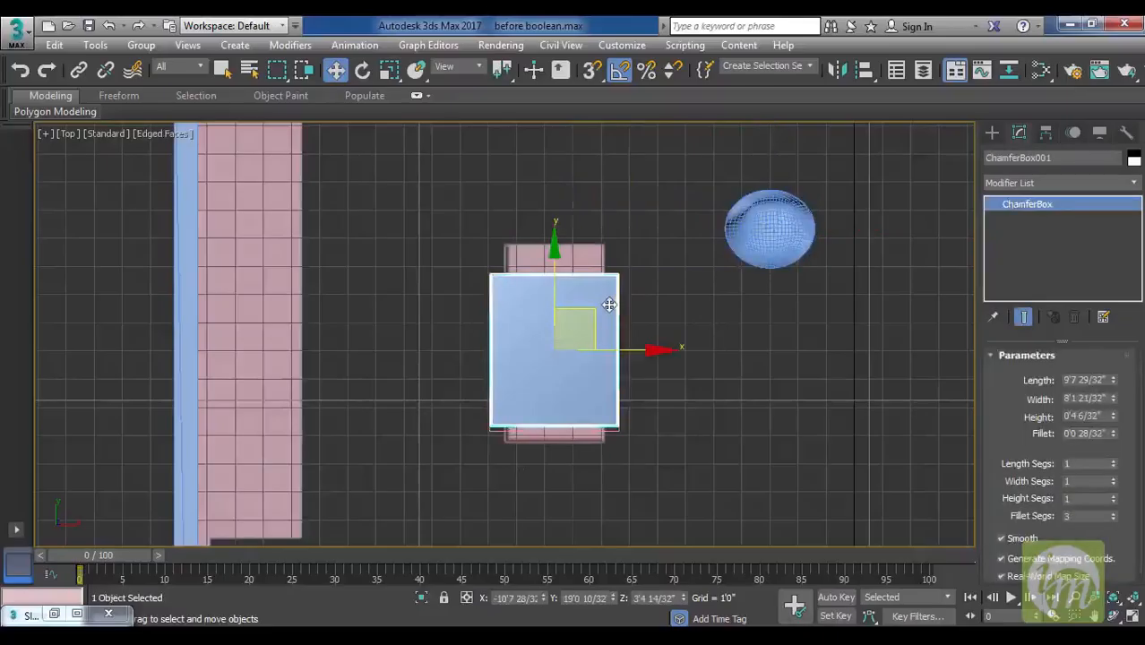
{"action": "key", "text": "F3"}
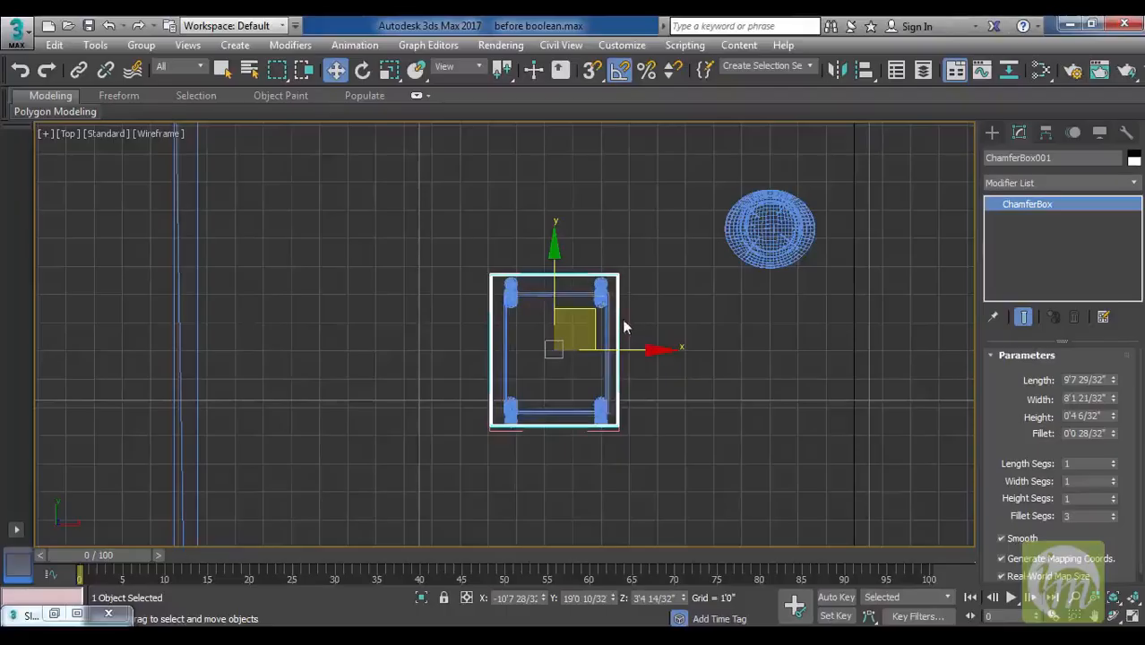
{"action": "key", "text": "F3"}
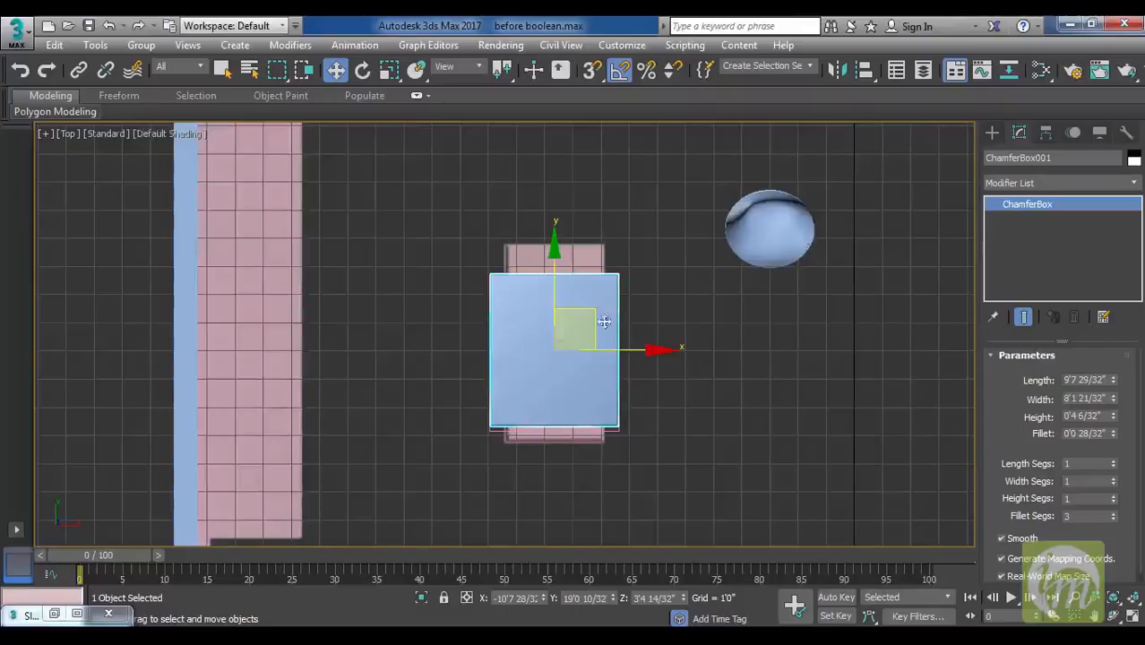
{"action": "key", "text": "r"}
{"action": "left_click_drag", "start_coordinate": [668, 346], "coordinate": [658, 353]}
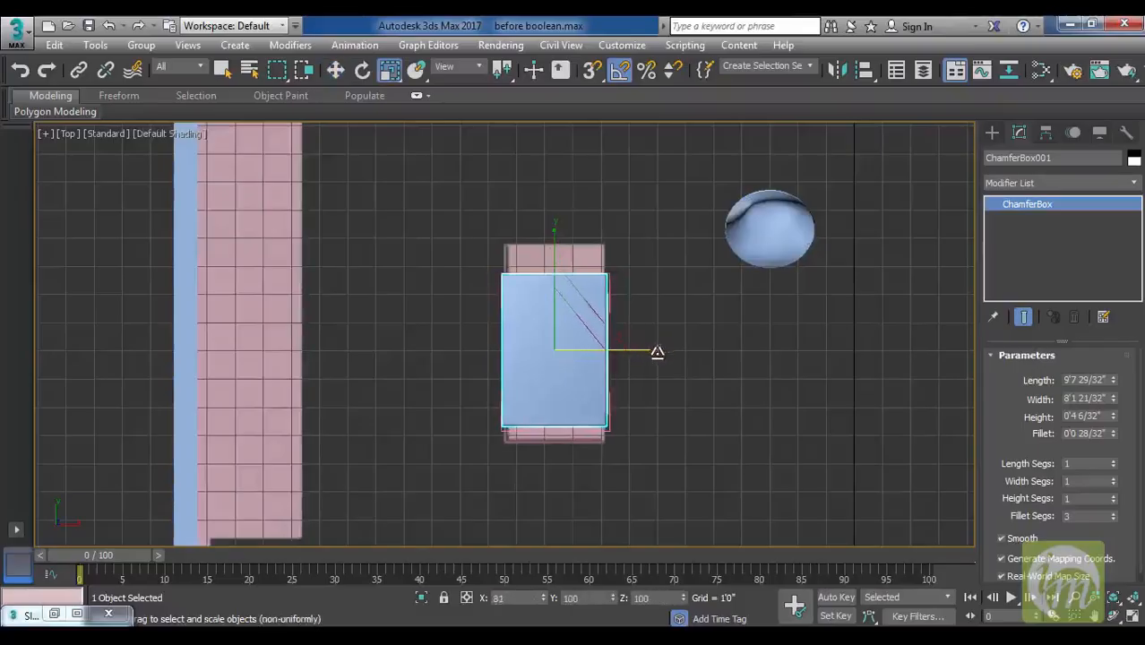
{"action": "left_click_drag", "start_coordinate": [556, 226], "coordinate": [555, 209]}
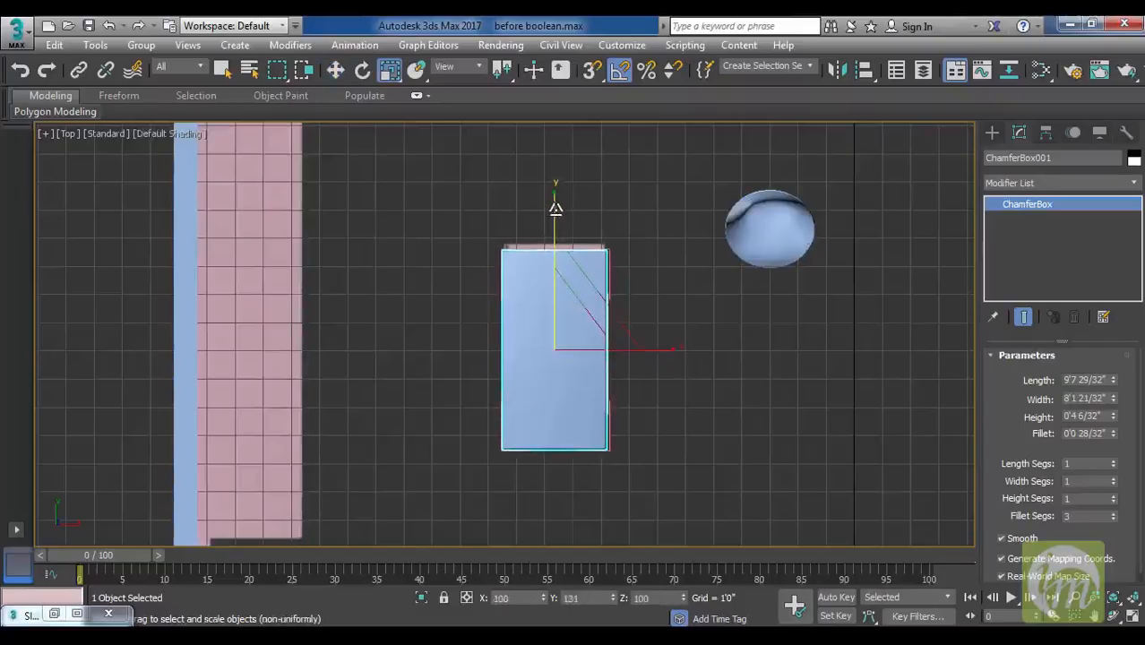
{"action": "key", "text": "w"}
{"action": "left_click_drag", "start_coordinate": [582, 320], "coordinate": [593, 308]}
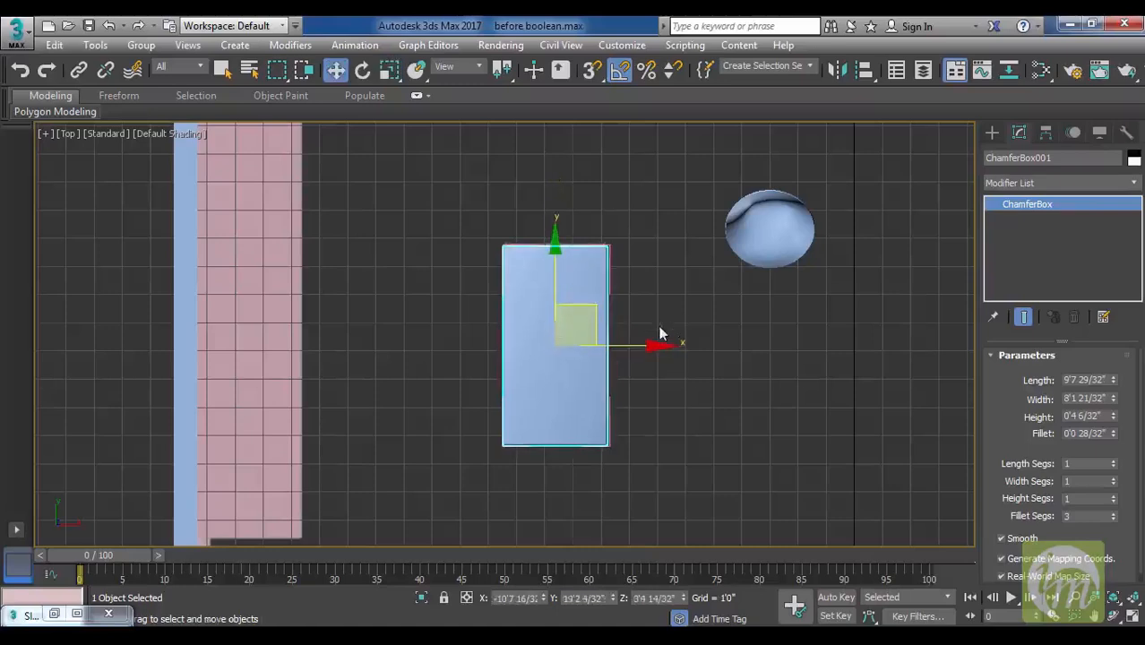
In Left view, try to move a single table leg outward toward the end of the tabletop.
{"action": "key", "text": "l"}
{"action": "scroll", "coordinate": [603, 353], "scroll_direction": "up", "scroll_amount": 2}
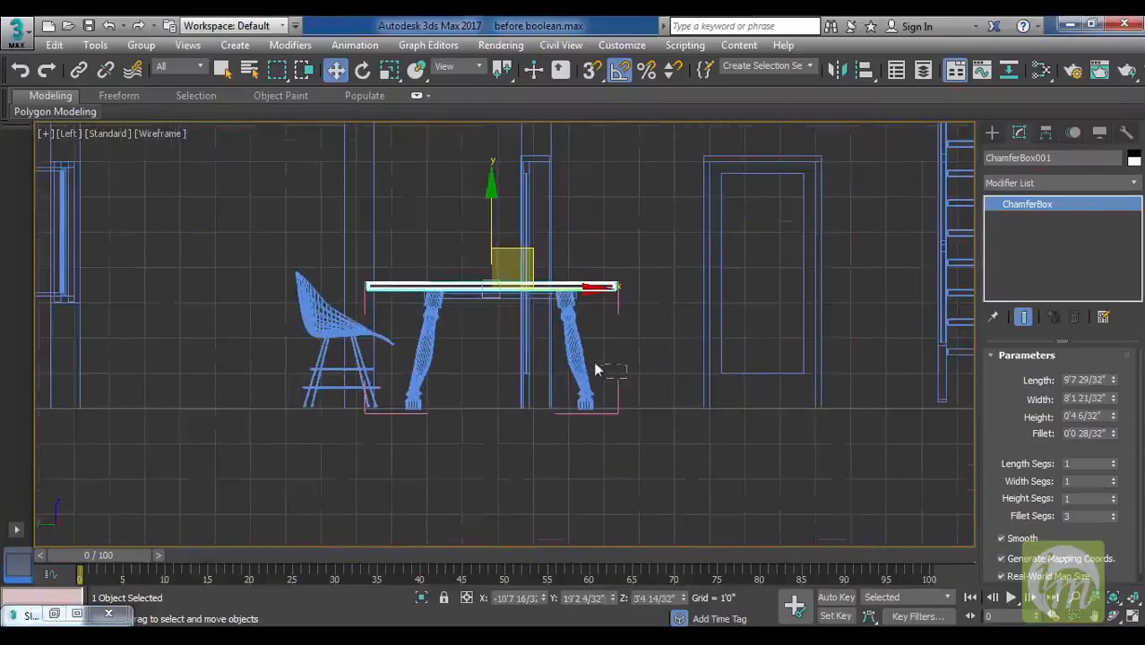
{"action": "left_click", "coordinate": [578, 363]}
{"action": "left_click_drag", "start_coordinate": [654, 350], "coordinate": [650, 351]}
{"action": "left_click", "coordinate": [616, 371]}
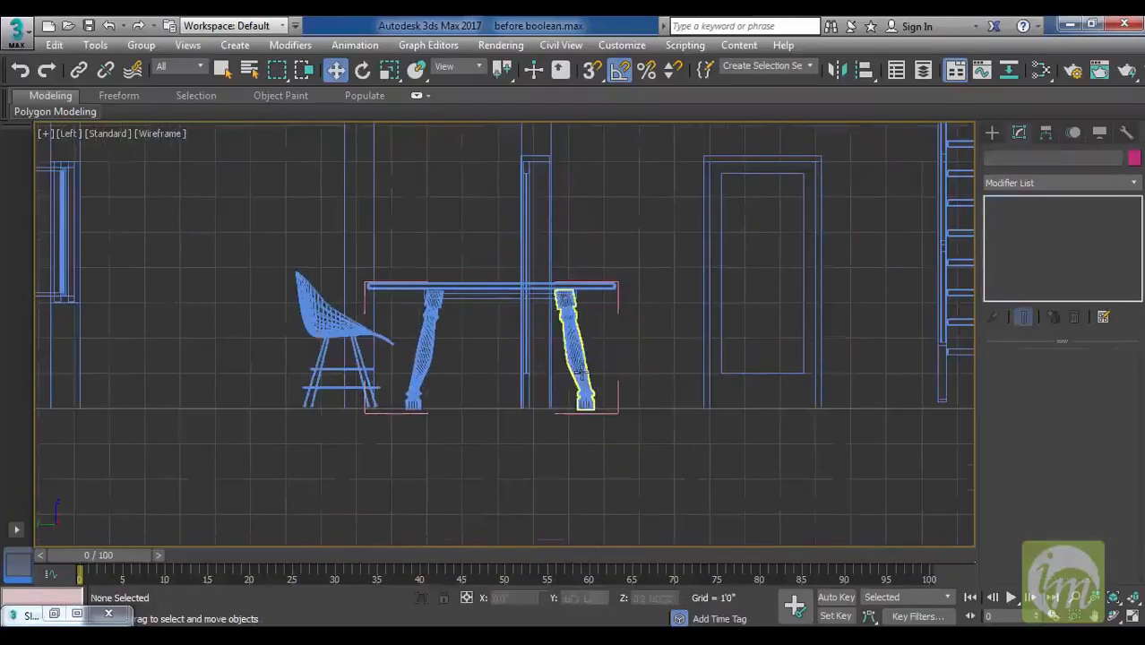
{"action": "left_click", "coordinate": [577, 363]}
{"action": "left_click_drag", "start_coordinate": [661, 368], "coordinate": [689, 369], "text": "shift"}
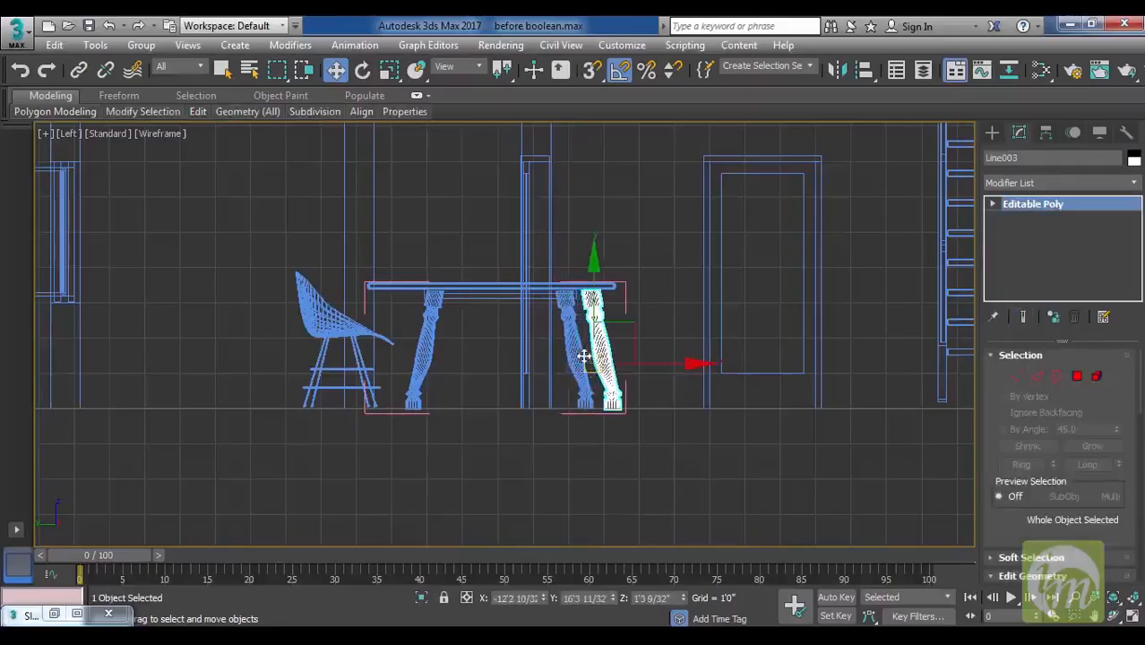
{"action": "key", "text": "ctrl+z"}
{"action": "left_click", "coordinate": [1098, 377]}
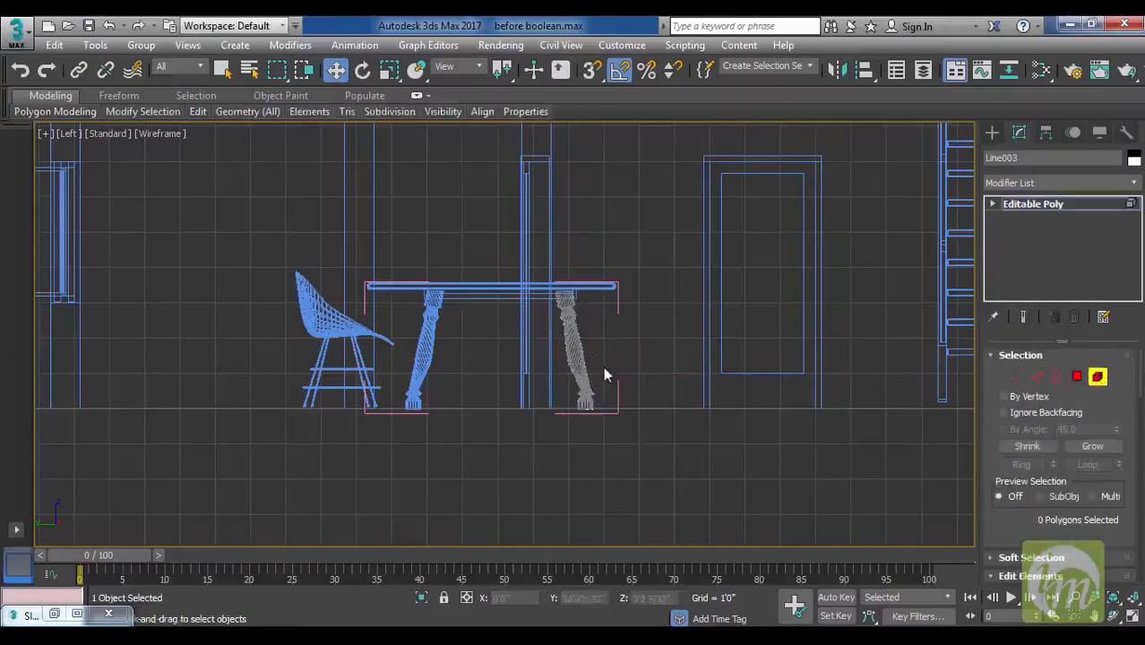
{"action": "left_click", "coordinate": [1061, 205]}
Try to move the pair of legs at one end of the table outward as a selection.
{"action": "left_click", "coordinate": [701, 405]}
{"action": "left_click_drag", "start_coordinate": [618, 384], "coordinate": [576, 371]}
{"action": "key", "text": "ctrl+z"}
{"action": "left_click", "coordinate": [646, 381]}
{"action": "left_click_drag", "start_coordinate": [646, 381], "coordinate": [572, 395]}
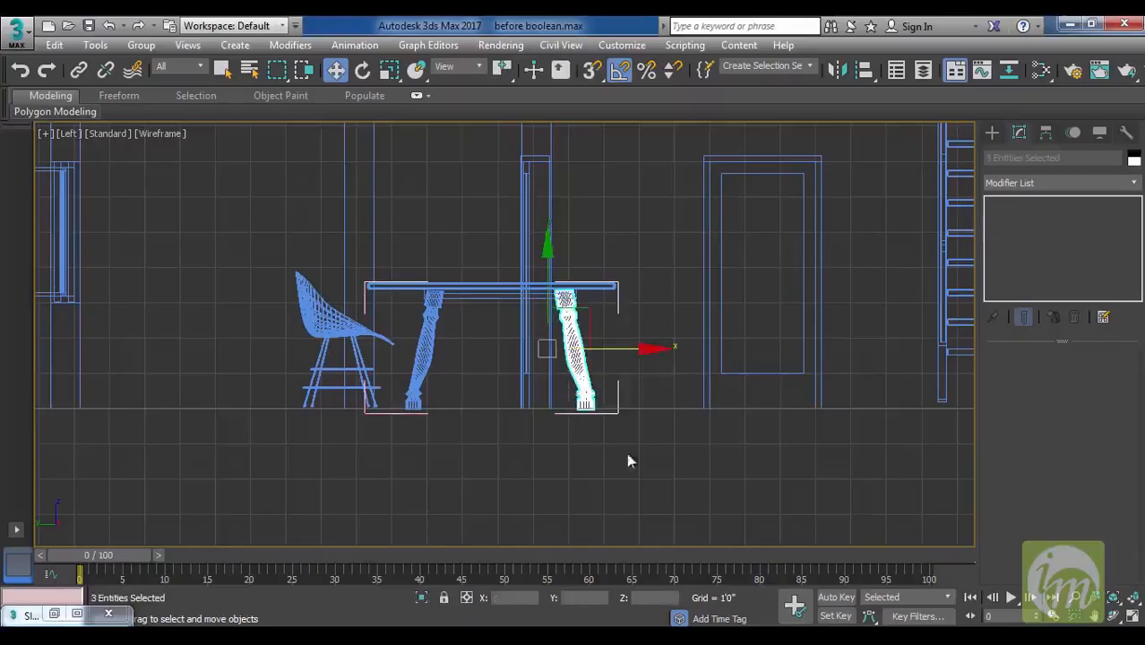
{"action": "left_click_drag", "start_coordinate": [645, 350], "coordinate": [676, 354]}
{"action": "key", "text": "ctrl+z"}
{"action": "left_click", "coordinate": [141, 45]}
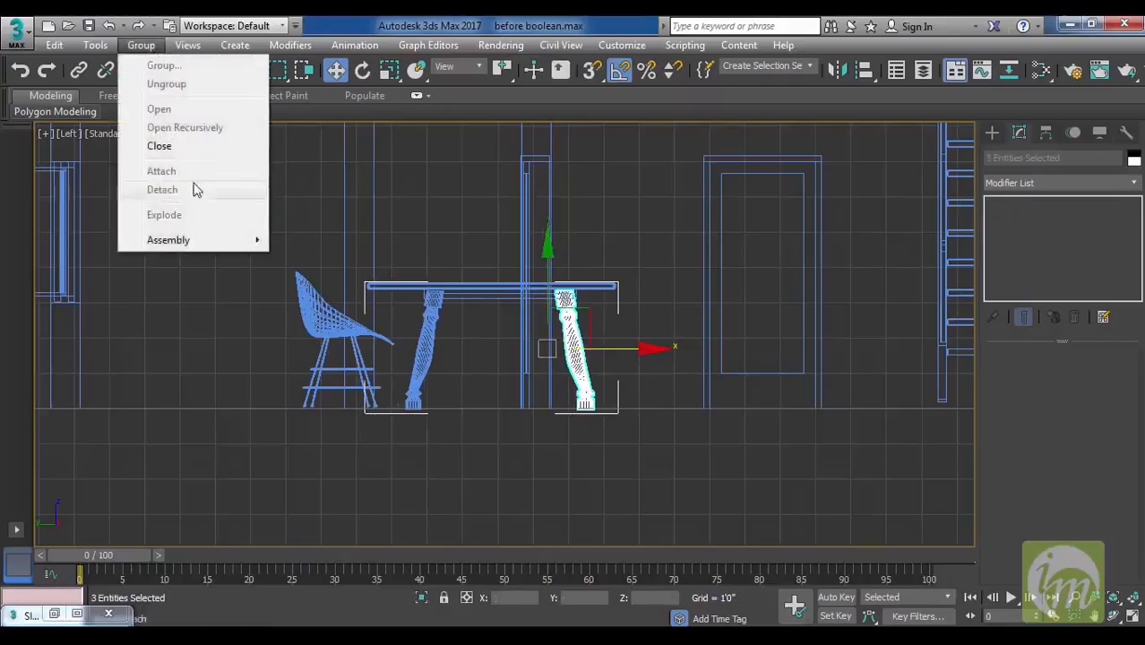
{"action": "left_click", "coordinate": [202, 148]}
Move the Line003 table leg outward at element level so it sits near the end of the tabletop.
{"action": "left_click", "coordinate": [578, 361]}
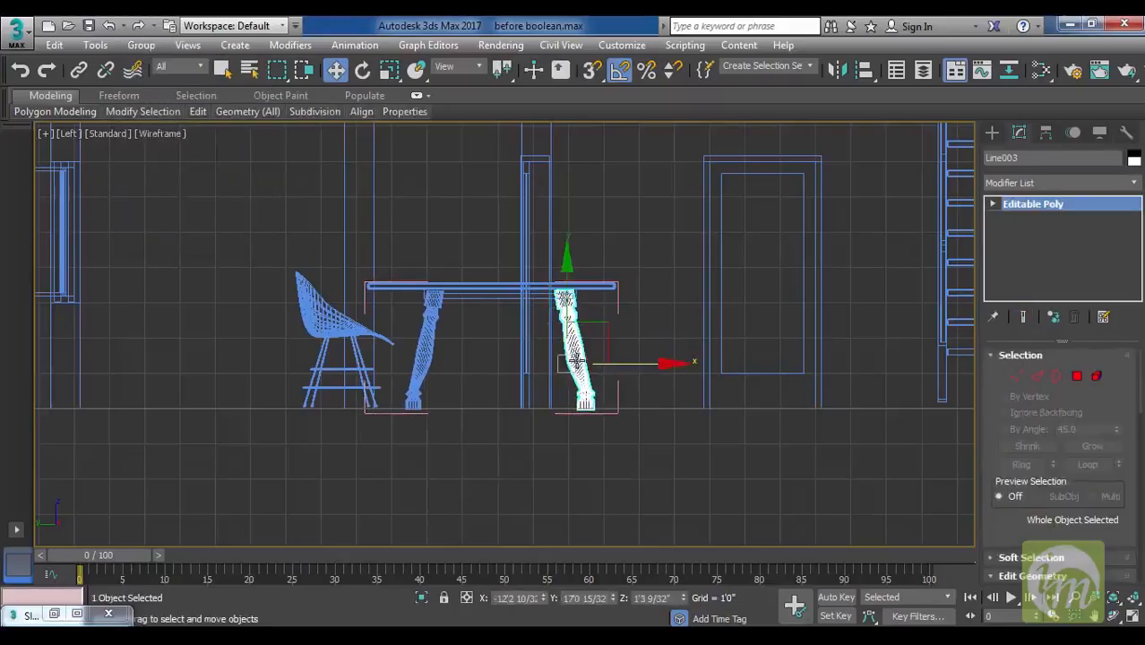
{"action": "left_click", "coordinate": [1098, 377]}
{"action": "left_click", "coordinate": [582, 359]}
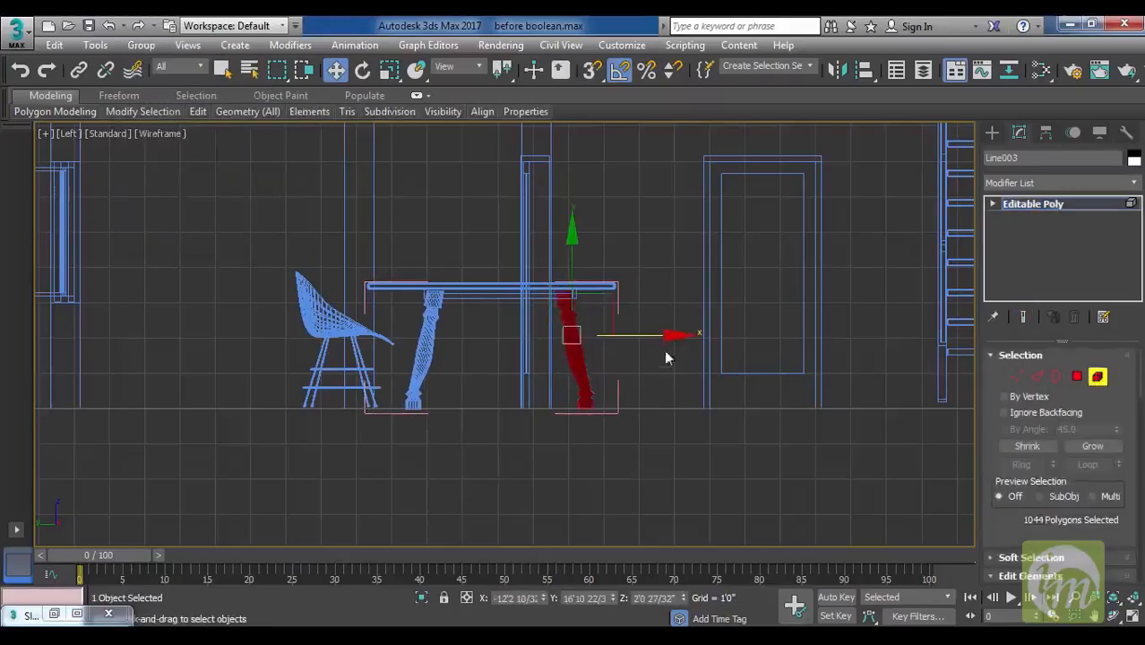
{"action": "mouse_move", "coordinate": [668, 337]}
{"action": "left_mouse_down", "text": "shift"}
{"action": "mouse_move", "coordinate": [701, 338]}
{"action": "mouse_move", "coordinate": [651, 363]}
{"action": "left_mouse_up", "text": "shift"}
{"action": "left_click", "coordinate": [1039, 205]}
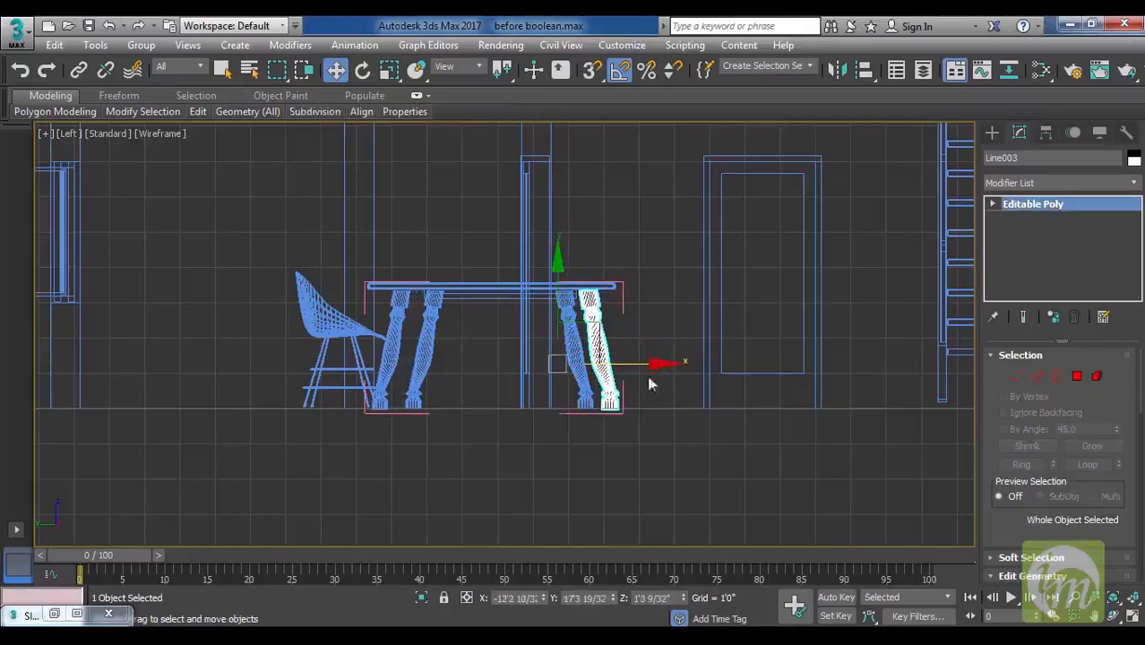
Move the remaining inner legs at both ends outward to line up with the outer legs.
{"action": "left_click", "coordinate": [584, 381]}
{"action": "left_click_drag", "start_coordinate": [666, 365], "coordinate": [692, 370]}
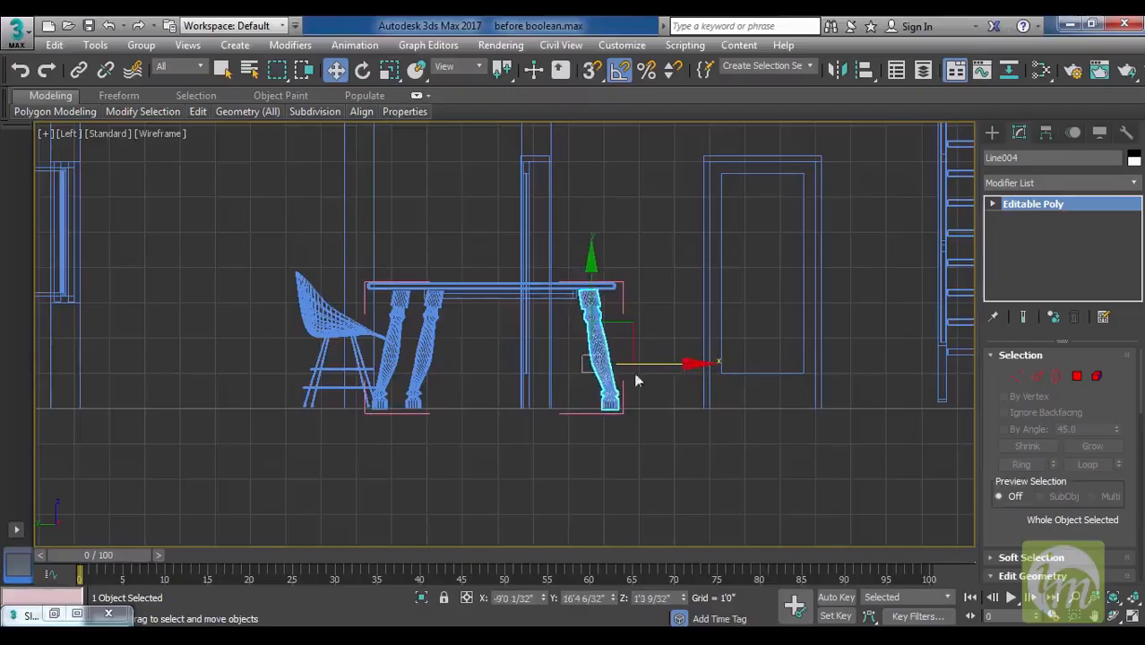
{"action": "left_click", "coordinate": [439, 339]}
{"action": "left_click_drag", "start_coordinate": [523, 365], "coordinate": [491, 367]}
{"action": "left_click", "coordinate": [391, 359]}
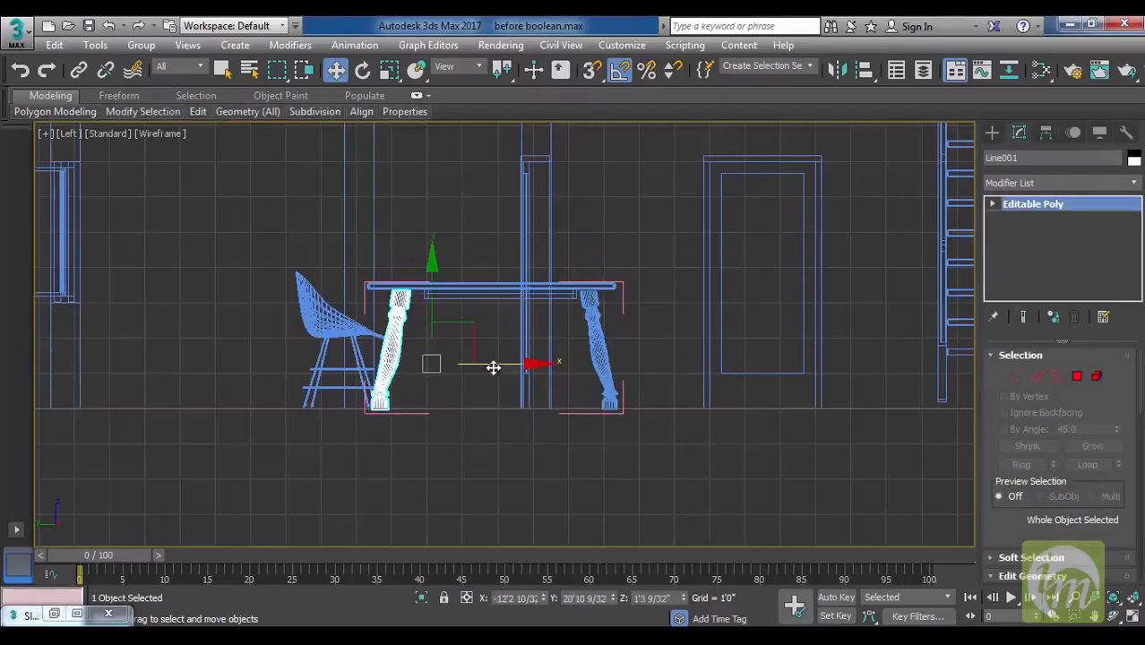
{"action": "left_click_drag", "start_coordinate": [518, 367], "coordinate": [517, 369]}
{"action": "left_click", "coordinate": [517, 449]}
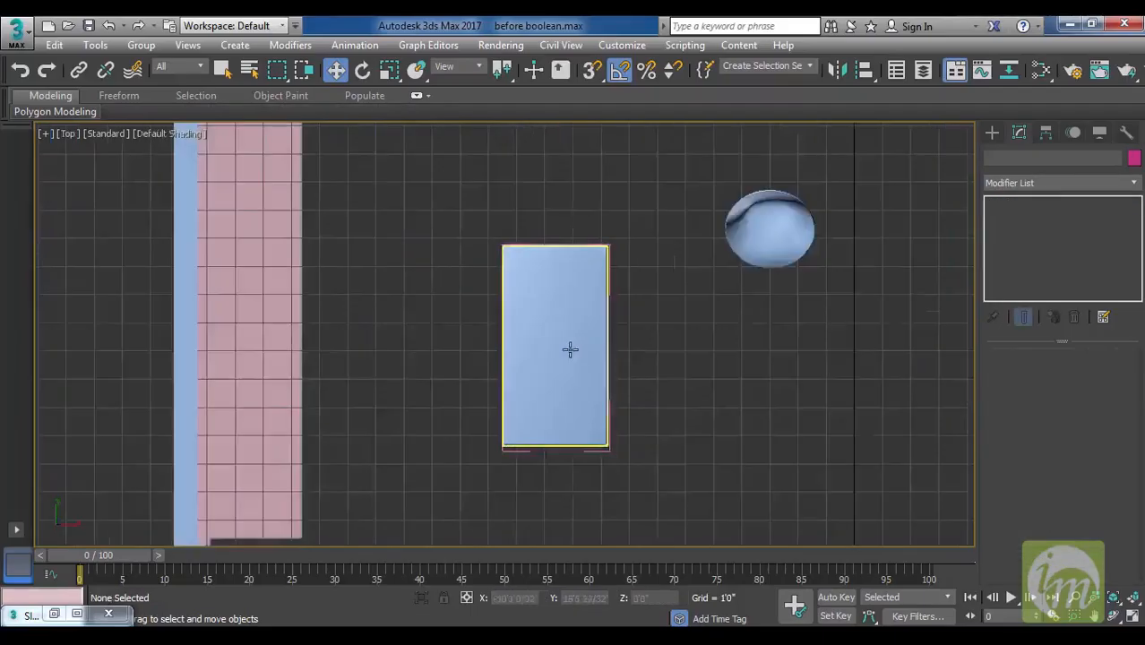
In Top view, group the chair's parts under the name "chair".
{"action": "middle_click_drag", "start_coordinate": [707, 305], "coordinate": [809, 284]}
{"action": "left_click", "coordinate": [862, 224]}
{"action": "middle_click_drag", "start_coordinate": [881, 269], "coordinate": [714, 309]}
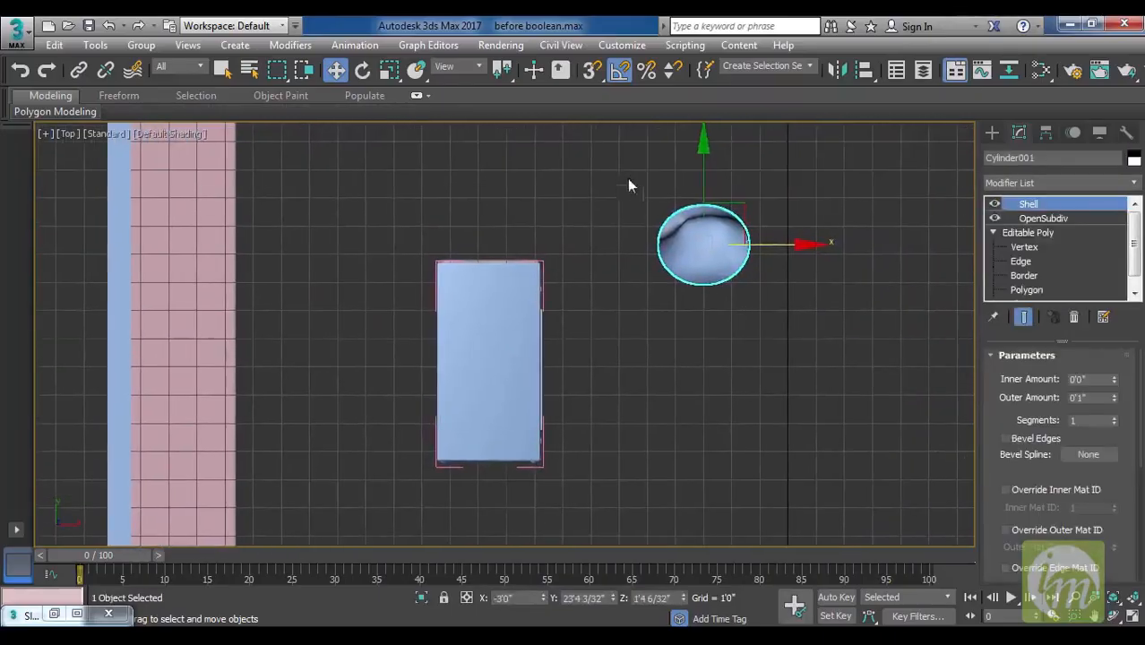
{"action": "left_click", "coordinate": [136, 45]}
{"action": "left_click", "coordinate": [148, 65]}
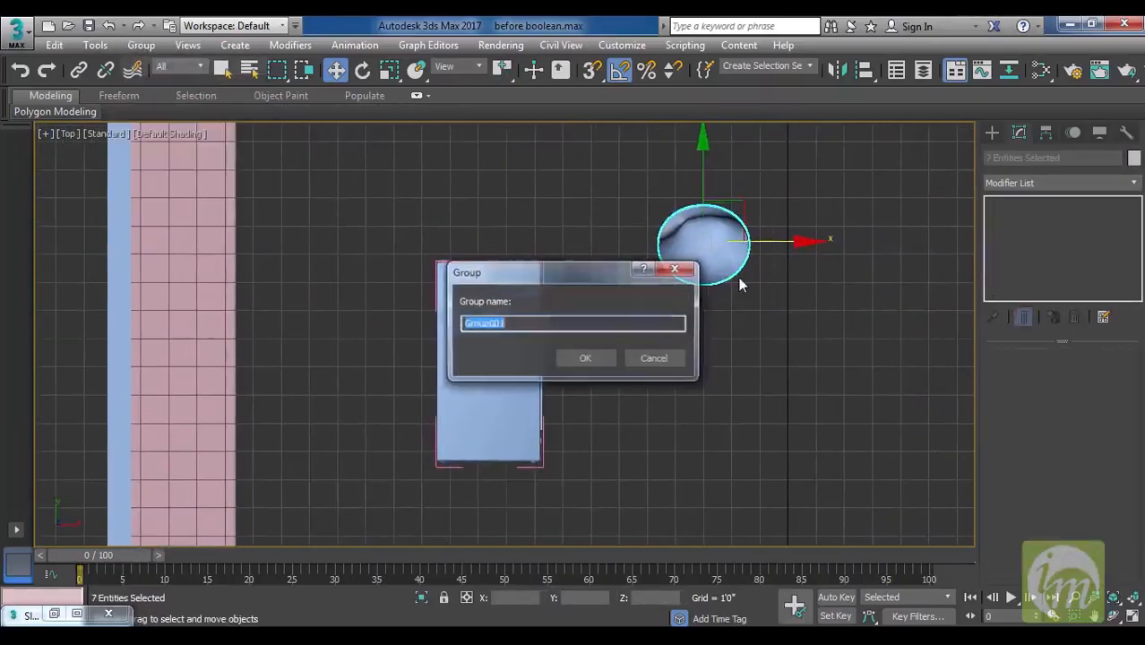
{"action": "type", "text": "chair"}
{"action": "key", "text": "Return"}
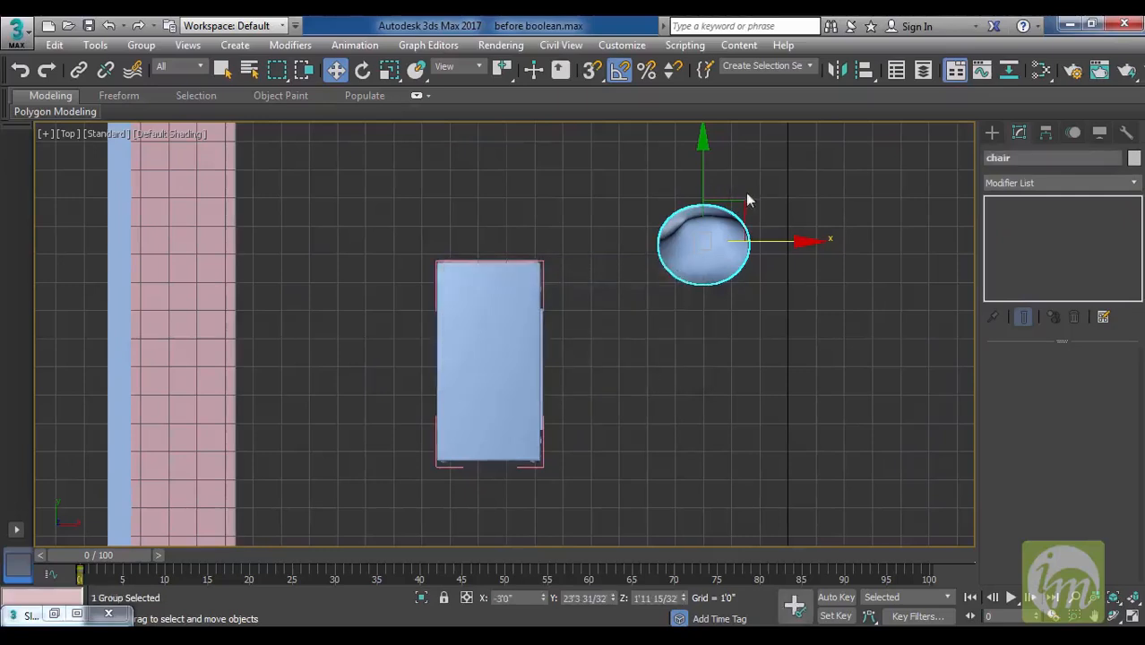
Place the chair group beside the table's long side and rotate it -90 degrees about Z to face the tabletop.
{"action": "left_click_drag", "start_coordinate": [741, 200], "coordinate": [639, 289]}
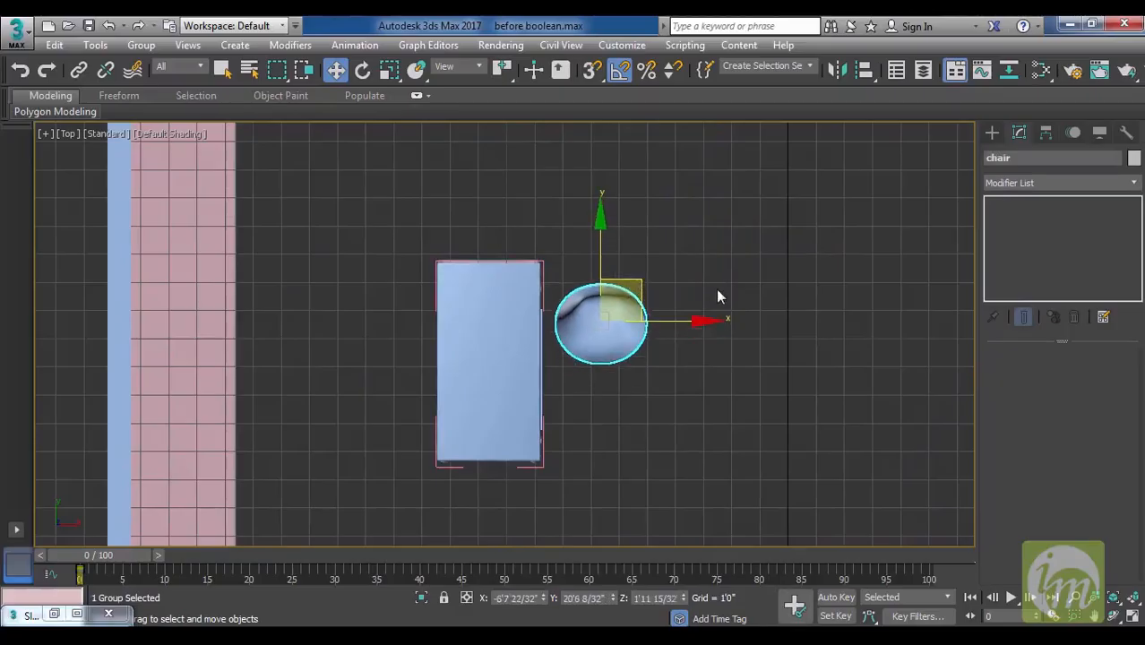
{"action": "key", "text": "p"}
{"action": "middle_click_drag", "start_coordinate": [720, 314], "coordinate": [737, 342], "text": "alt"}
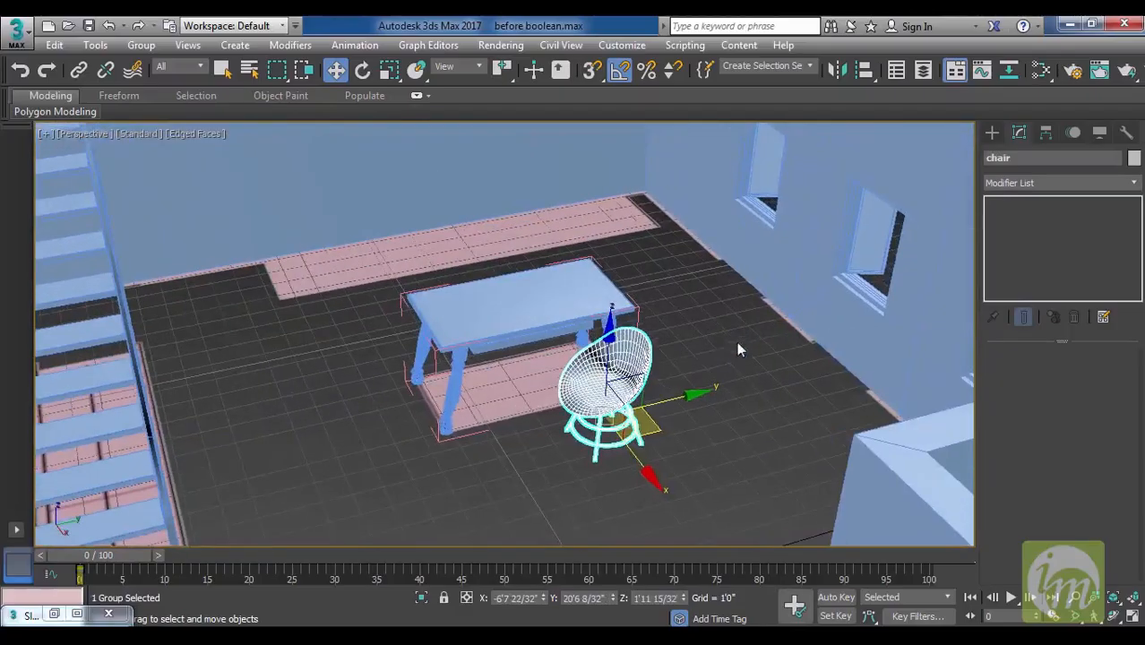
{"action": "key", "text": "e"}
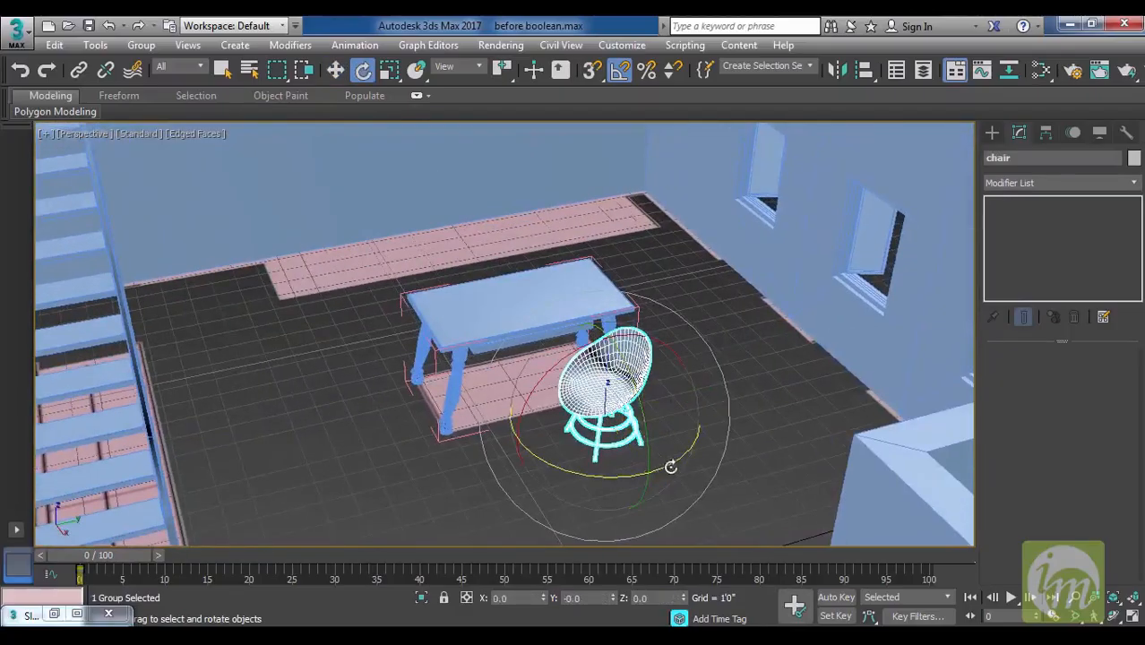
{"action": "left_click_drag", "start_coordinate": [670, 463], "coordinate": [590, 473]}
{"action": "middle_click_drag", "start_coordinate": [571, 417], "coordinate": [744, 327]}
{"action": "key", "text": "t"}
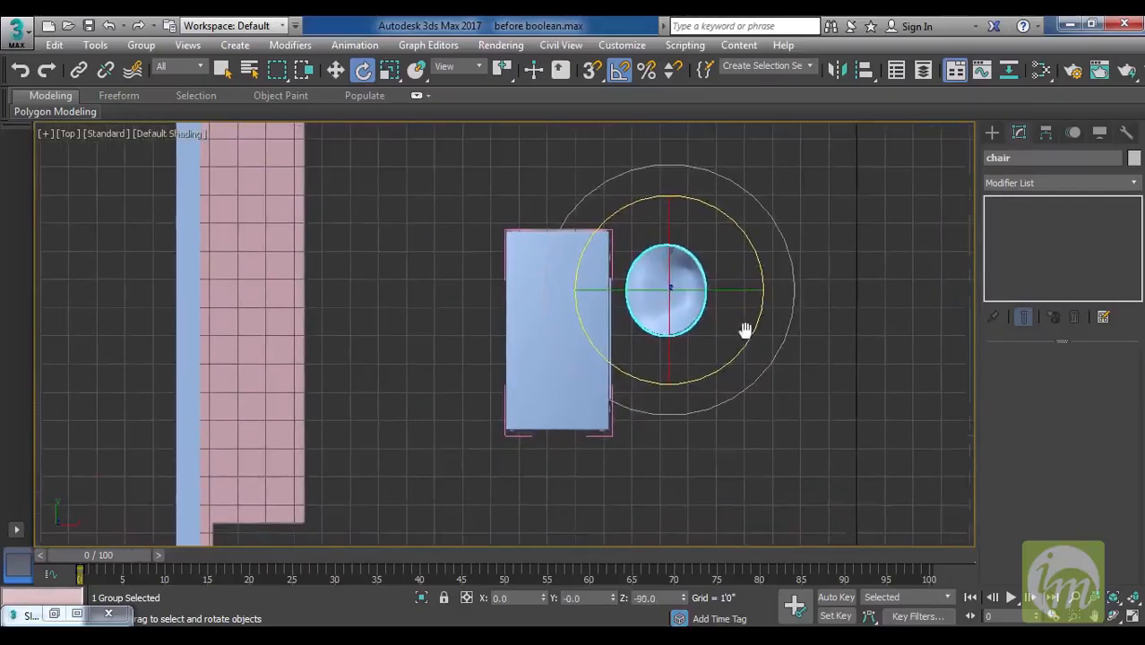
{"action": "key", "text": "w"}
{"action": "left_click_drag", "start_coordinate": [713, 259], "coordinate": [707, 252]}
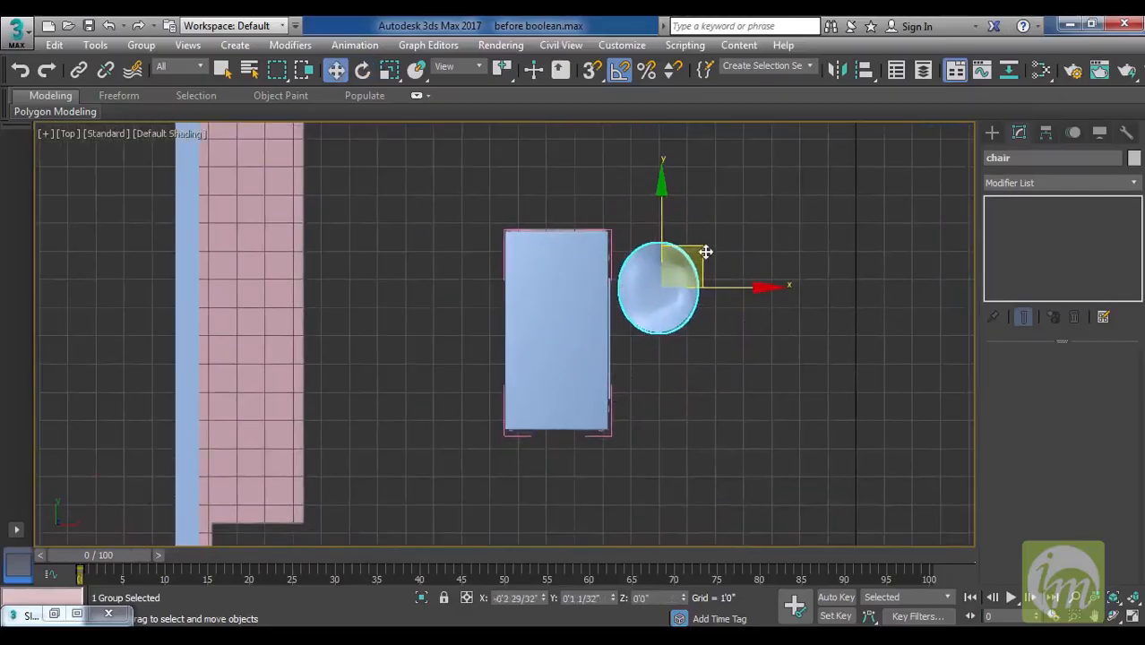
Copy the chair along Y to make a second one and centre the pair along the table's long side.
{"action": "left_click_drag", "start_coordinate": [665, 190], "coordinate": [658, 295], "text": "shift"}
{"action": "left_click", "coordinate": [598, 403]}
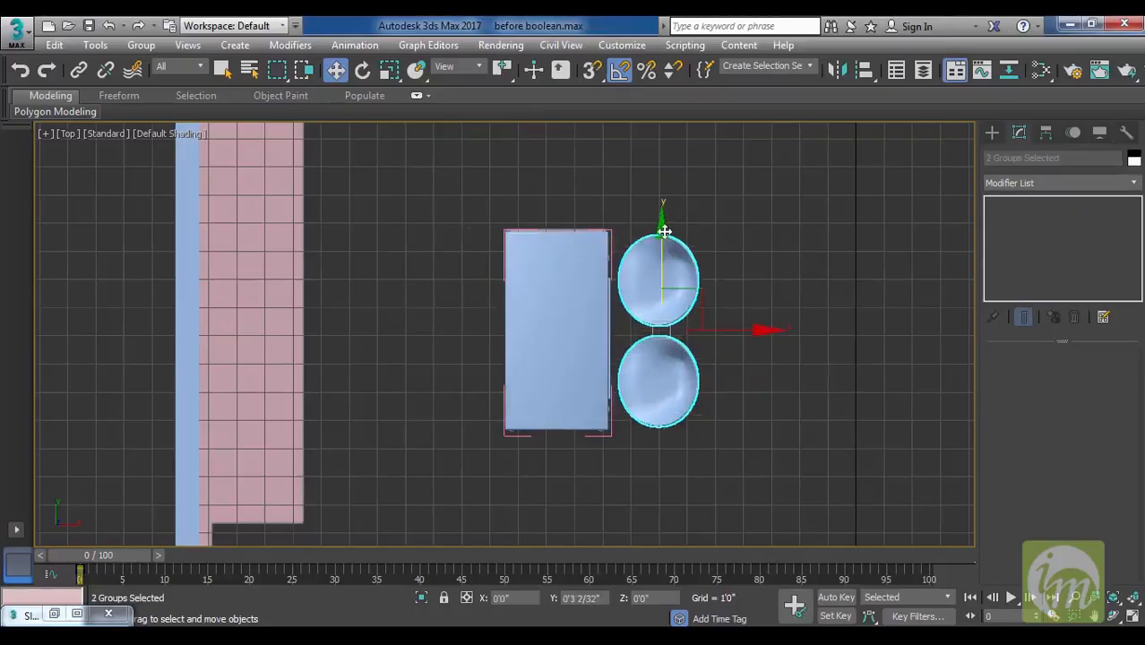
{"action": "middle_click_drag", "start_coordinate": [665, 230], "coordinate": [724, 228]}
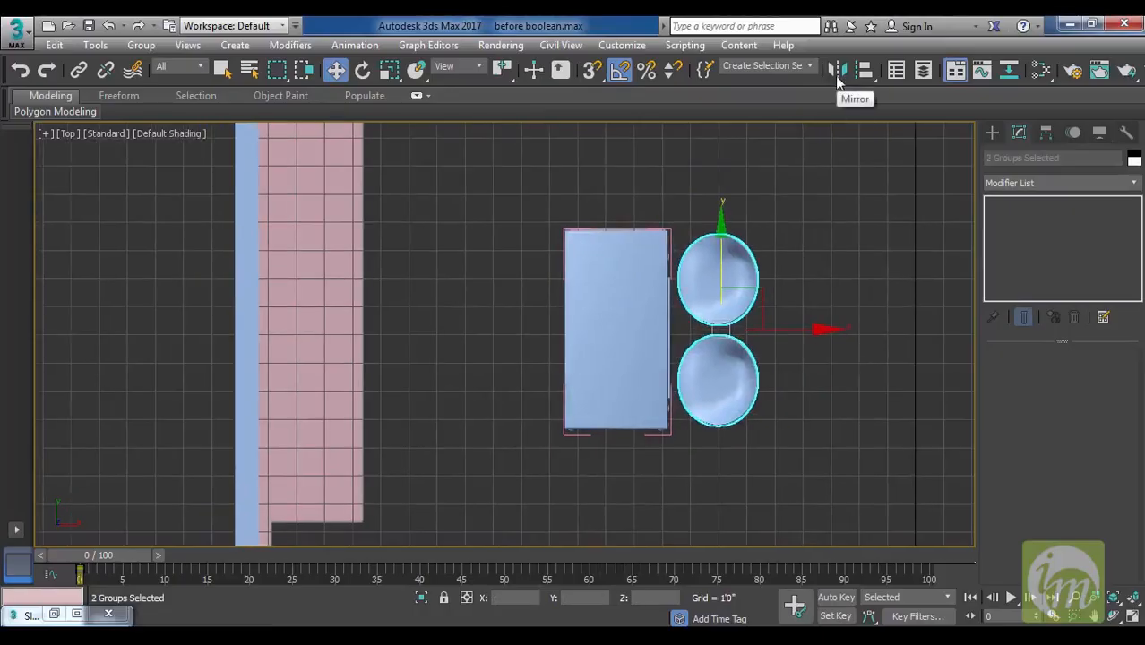
Mirror the two chairs across the X axis as copies and move them to the opposite side of the table.
{"action": "left_click", "coordinate": [835, 74]}
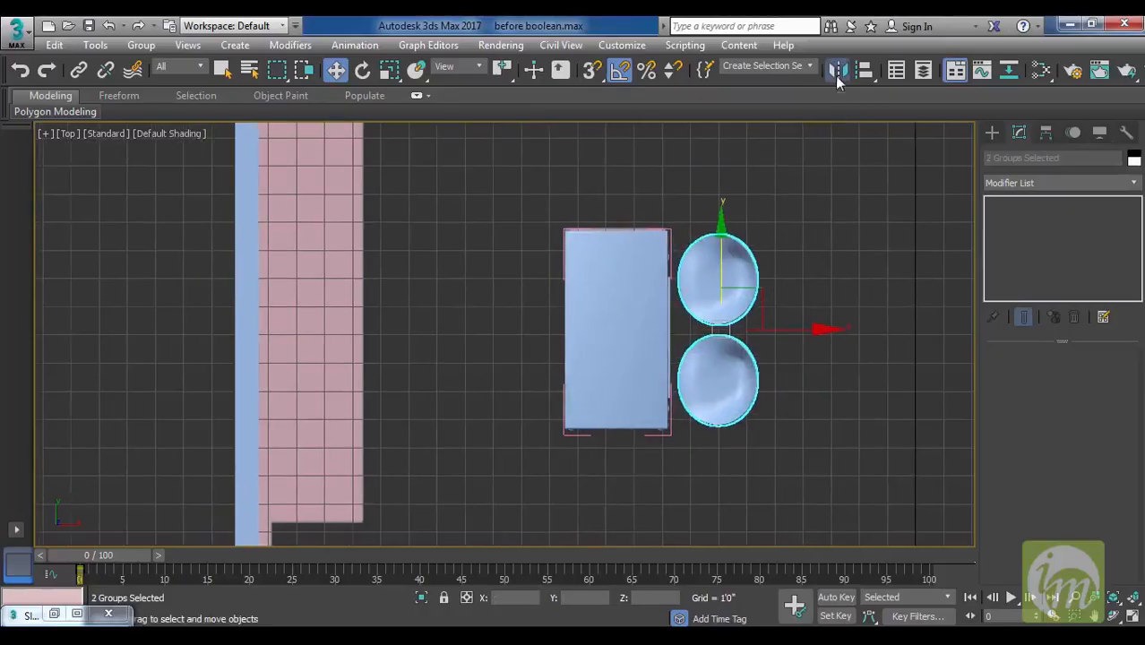
{"action": "left_click_drag", "start_coordinate": [541, 177], "coordinate": [941, 146]}
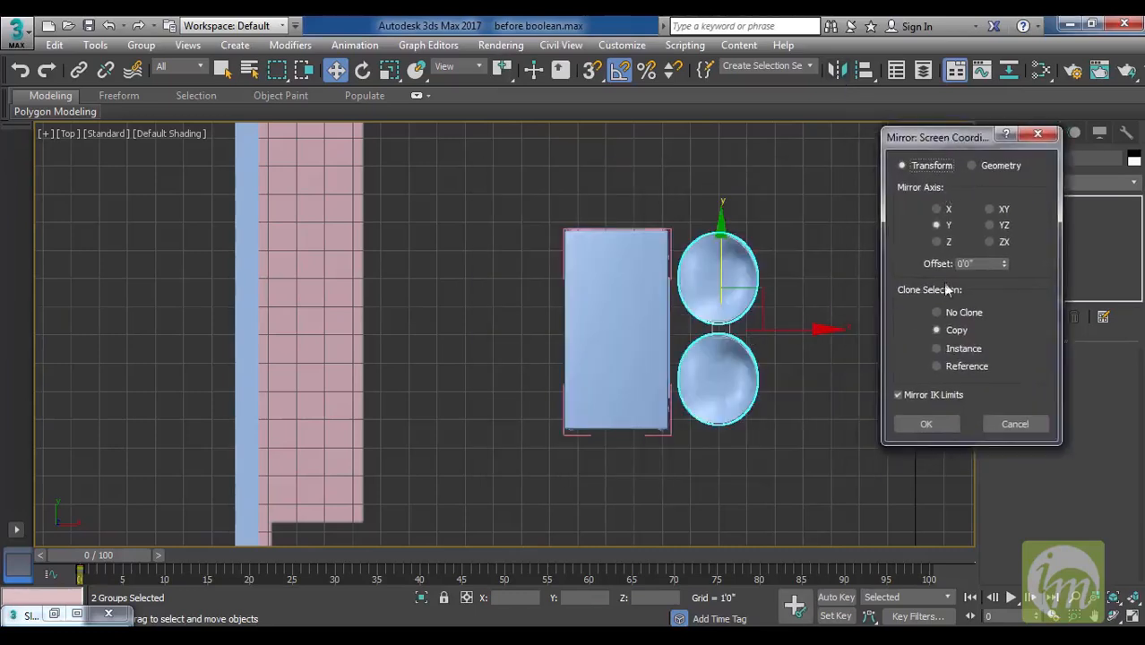
{"action": "left_click", "coordinate": [950, 210]}
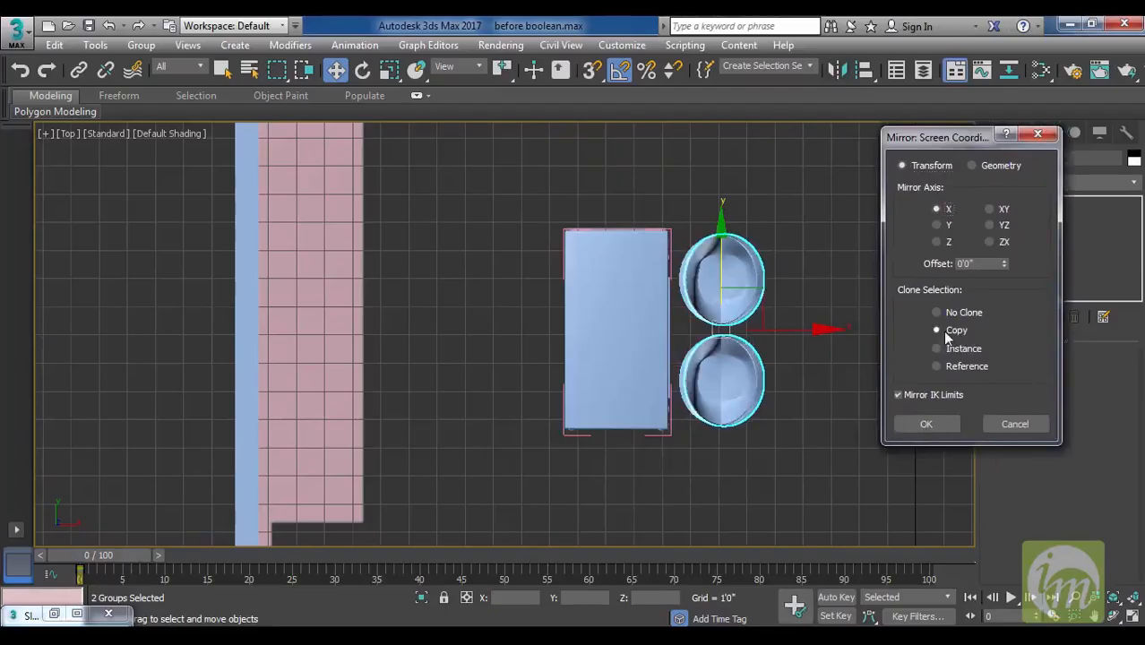
{"action": "left_click", "coordinate": [926, 423]}
{"action": "left_click_drag", "start_coordinate": [818, 328], "coordinate": [637, 336]}
In Perspective view, move the original pair of chairs slightly closer to the table, then deselect them.
{"action": "key", "text": "p"}
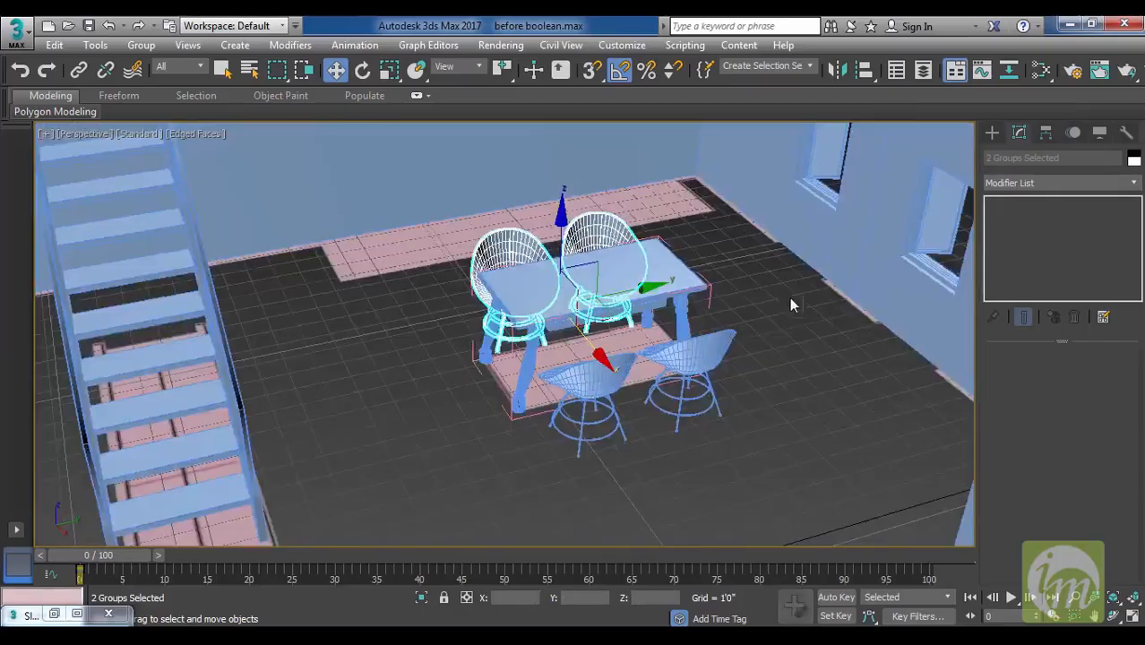
{"action": "middle_click_drag", "start_coordinate": [801, 334], "coordinate": [864, 374], "text": "alt"}
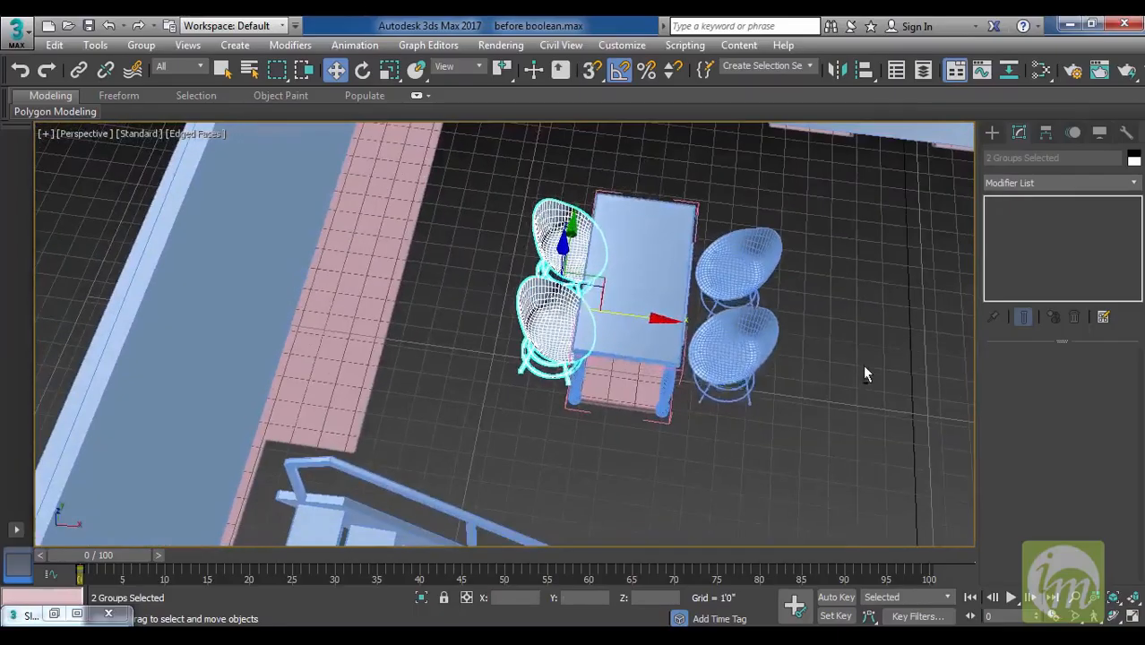
{"action": "left_click", "coordinate": [731, 351]}
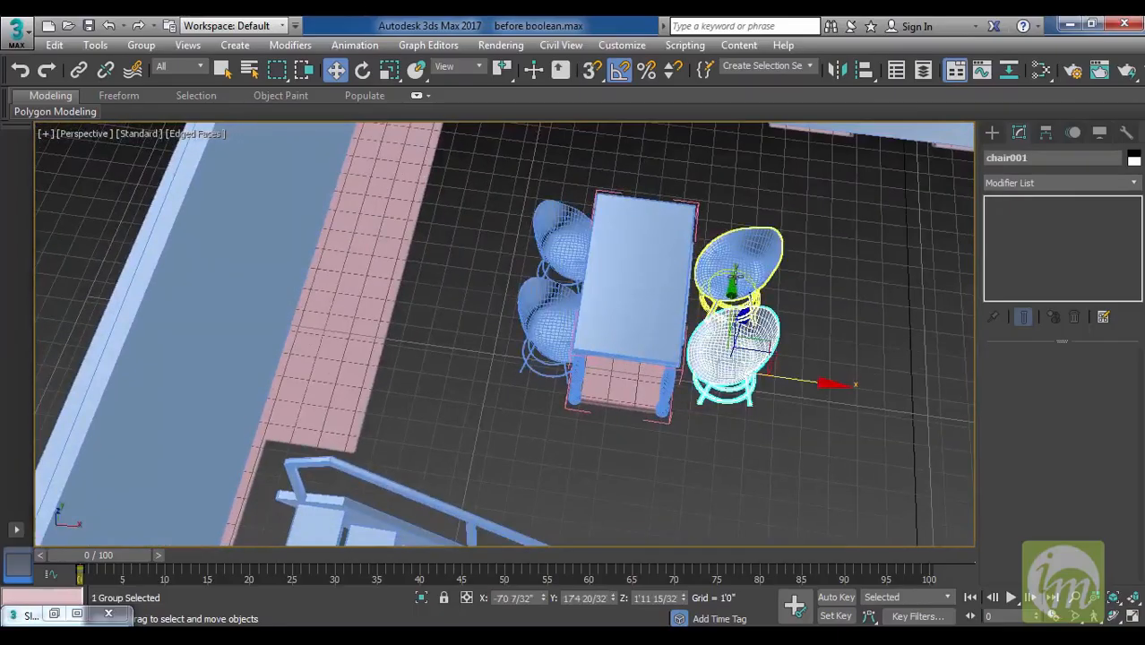
{"action": "left_click", "coordinate": [750, 260], "text": "ctrl"}
{"action": "left_click_drag", "start_coordinate": [822, 341], "coordinate": [805, 341]}
{"action": "left_click", "coordinate": [850, 342]}
Open the "sofa with chamfer" scene file for merging into the current scene.
{"action": "middle_click_drag", "start_coordinate": [849, 342], "coordinate": [618, 237], "text": "alt"}
{"action": "scroll", "coordinate": [620, 240], "scroll_direction": "down", "scroll_amount": 3}
{"action": "middle_click_drag", "start_coordinate": [724, 335], "coordinate": [489, 339], "text": "alt"}
{"action": "middle_click_drag", "start_coordinate": [564, 329], "coordinate": [539, 329], "text": "alt"}
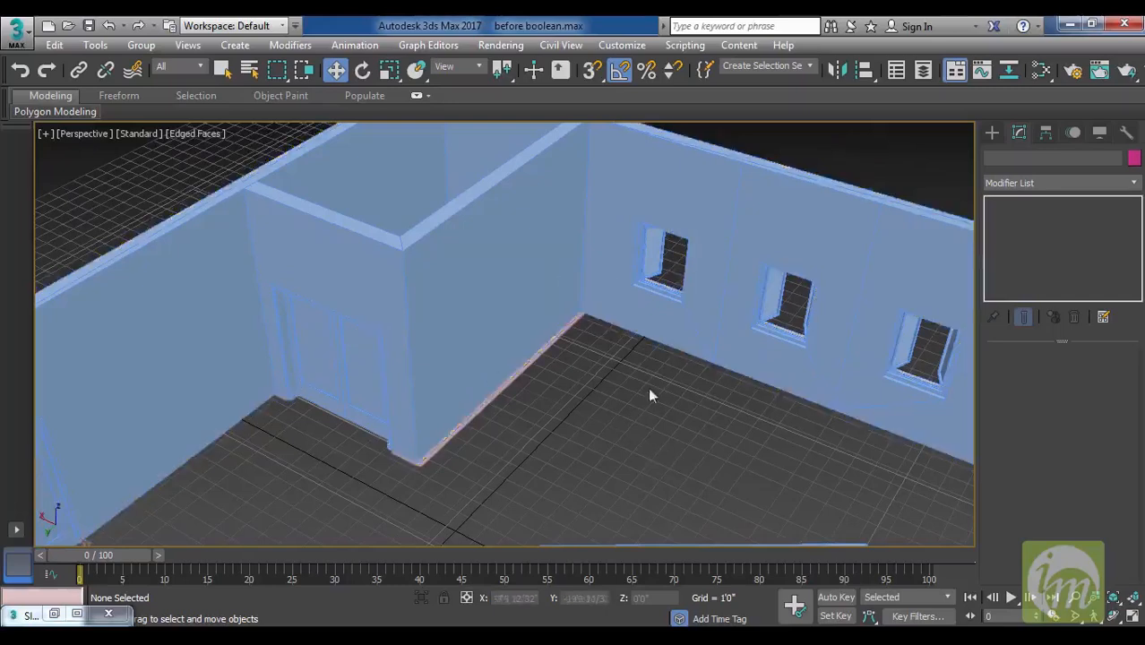
{"action": "middle_click_drag", "start_coordinate": [658, 427], "coordinate": [662, 376]}
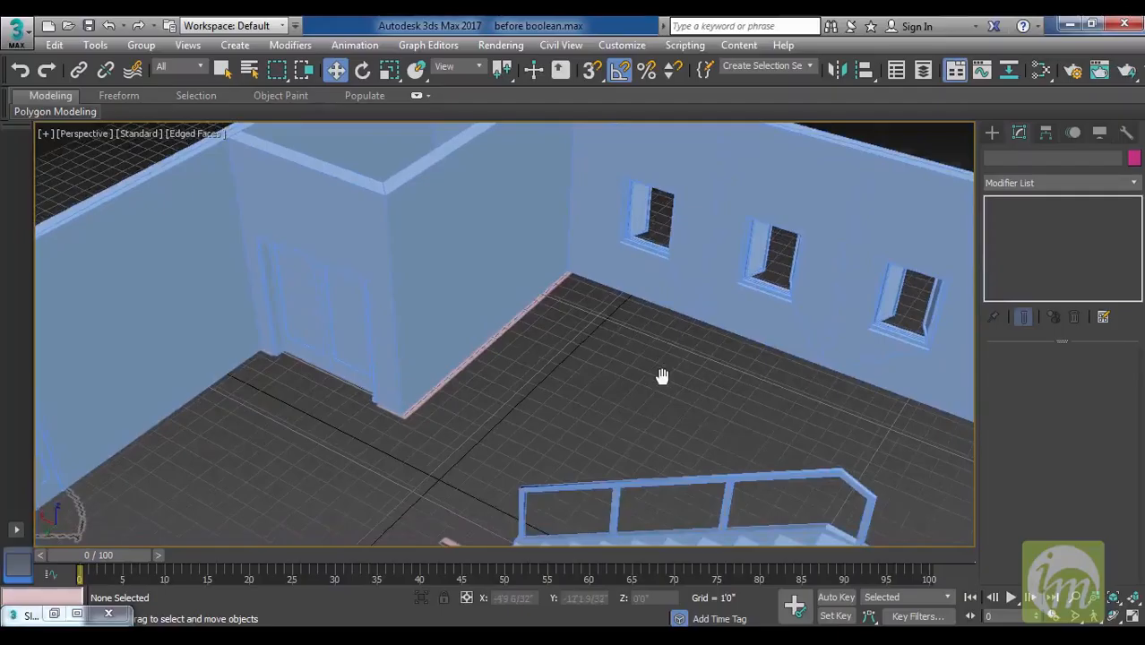
{"action": "left_click", "coordinate": [16, 32]}
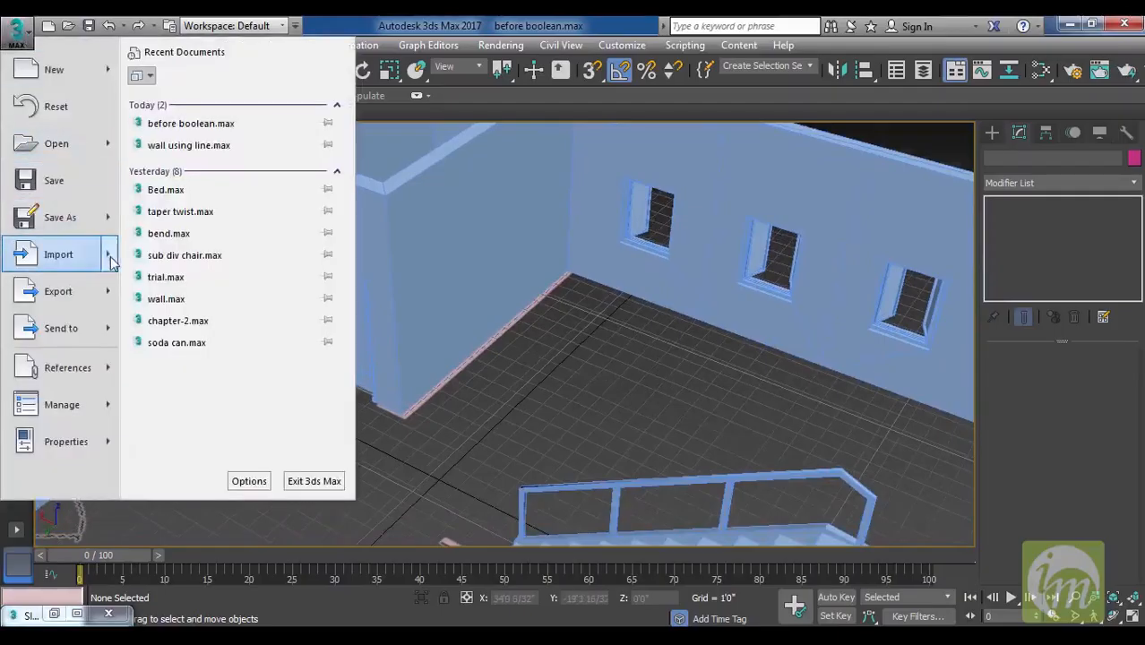
{"action": "mouse_move", "coordinate": [111, 258]}
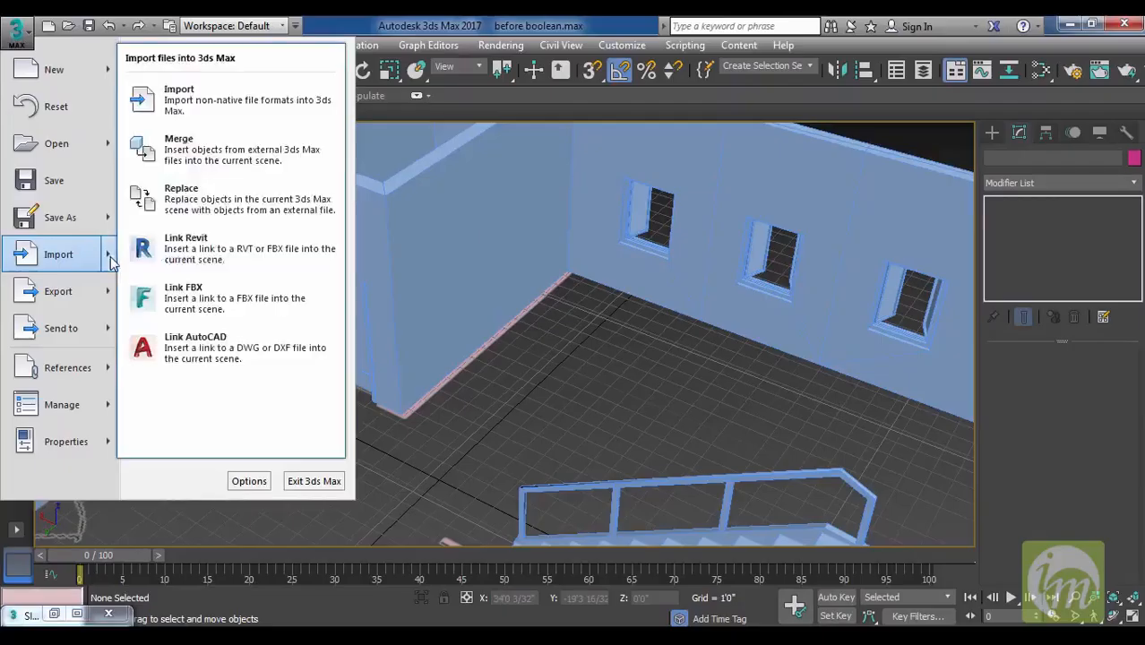
{"action": "left_click", "coordinate": [226, 159]}
{"action": "left_click", "coordinate": [611, 207]}
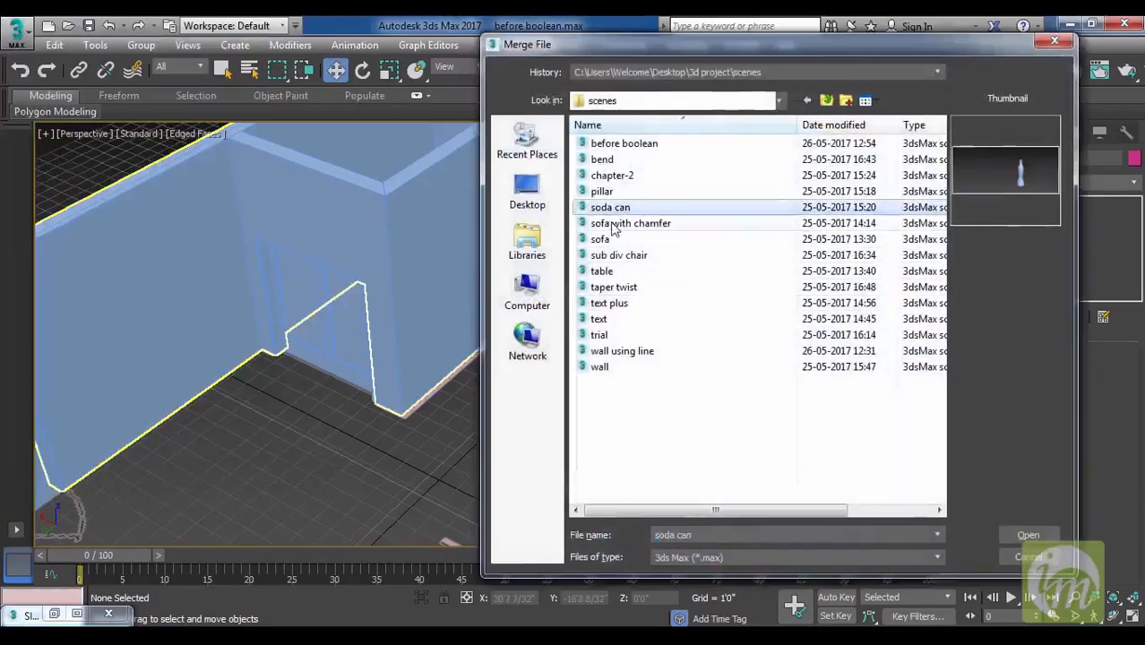
{"action": "left_click", "coordinate": [614, 225]}
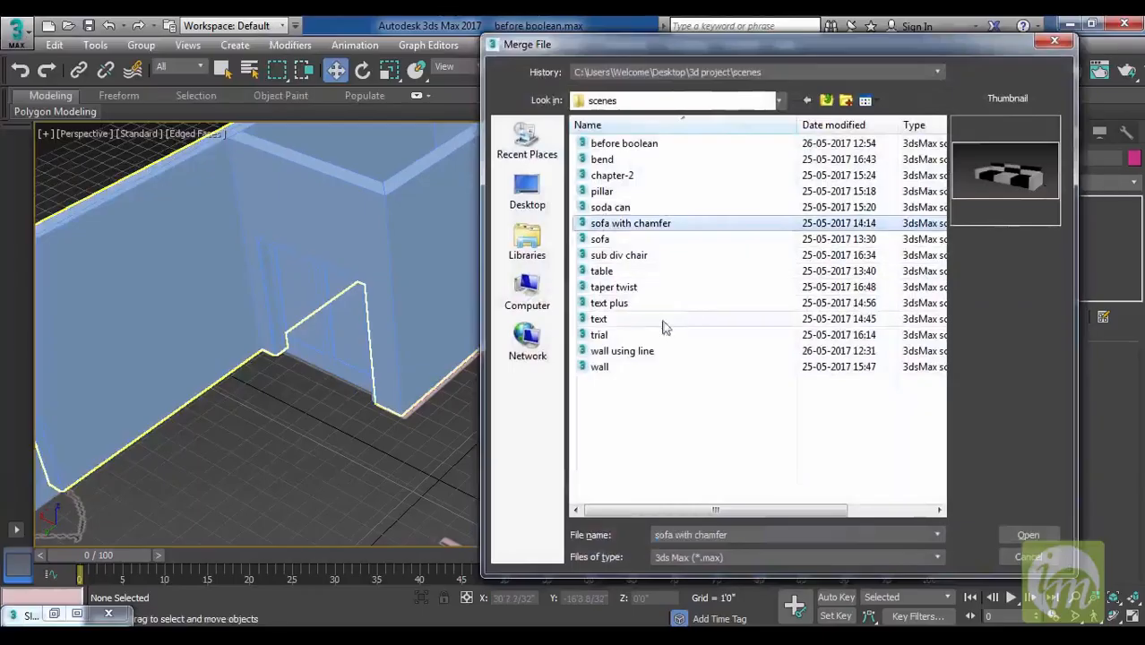
{"action": "left_click", "coordinate": [1028, 535]}
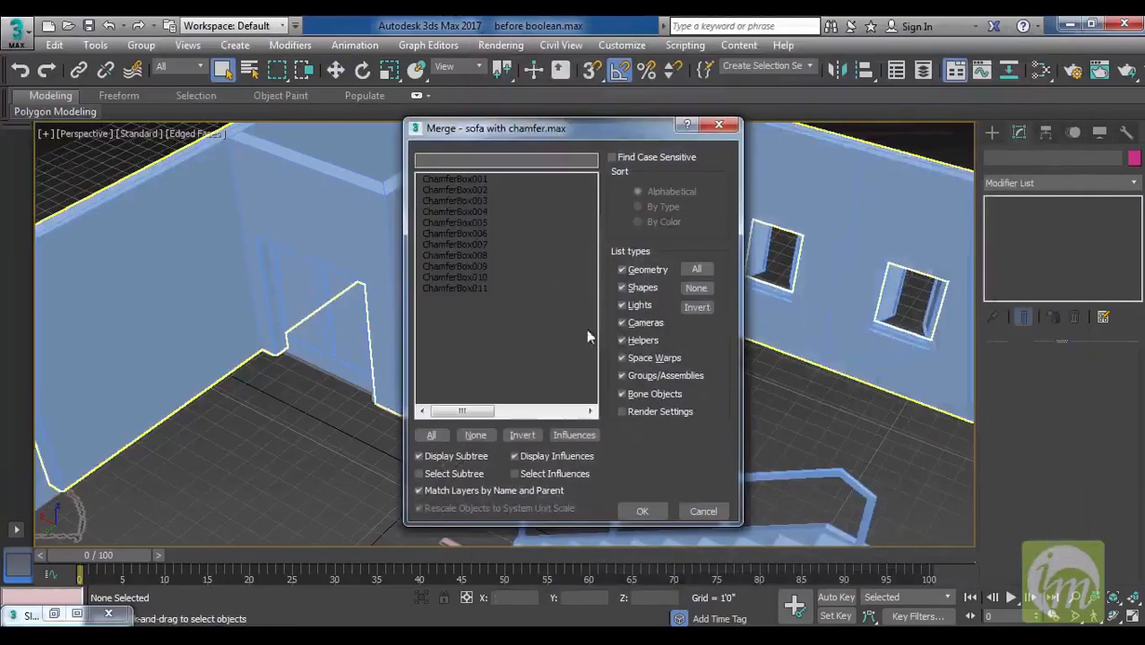
Merge ChamferBox001 through ChamferBox011 into the scene, merging the objects with duplicate names.
{"action": "left_click", "coordinate": [458, 179]}
{"action": "left_click", "coordinate": [469, 291], "text": "shift"}
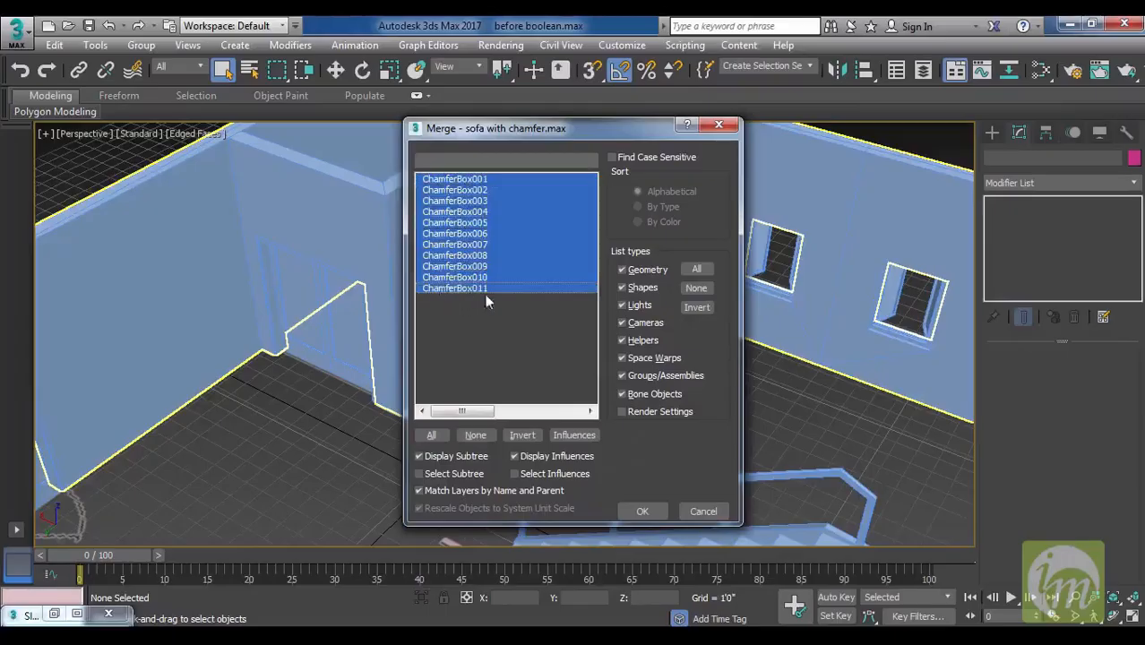
{"action": "left_click", "coordinate": [648, 510]}
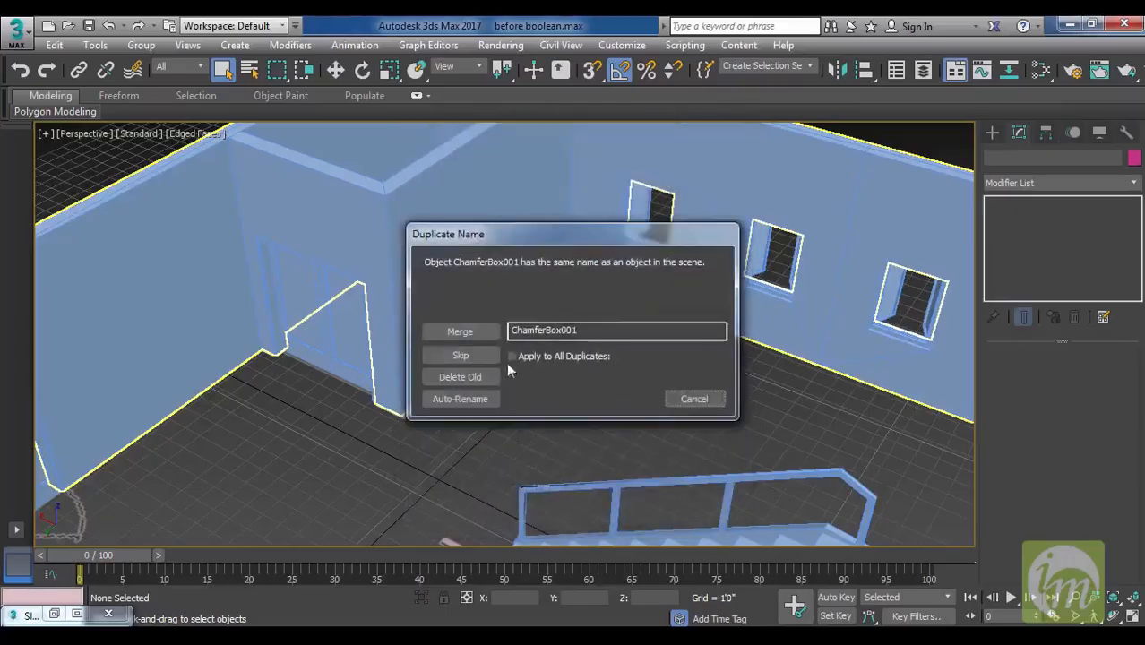
{"action": "left_click", "coordinate": [467, 338]}
Group the eleven merged sofa parts under the name "sofa".
{"action": "middle_click_drag", "start_coordinate": [621, 337], "coordinate": [528, 368]}
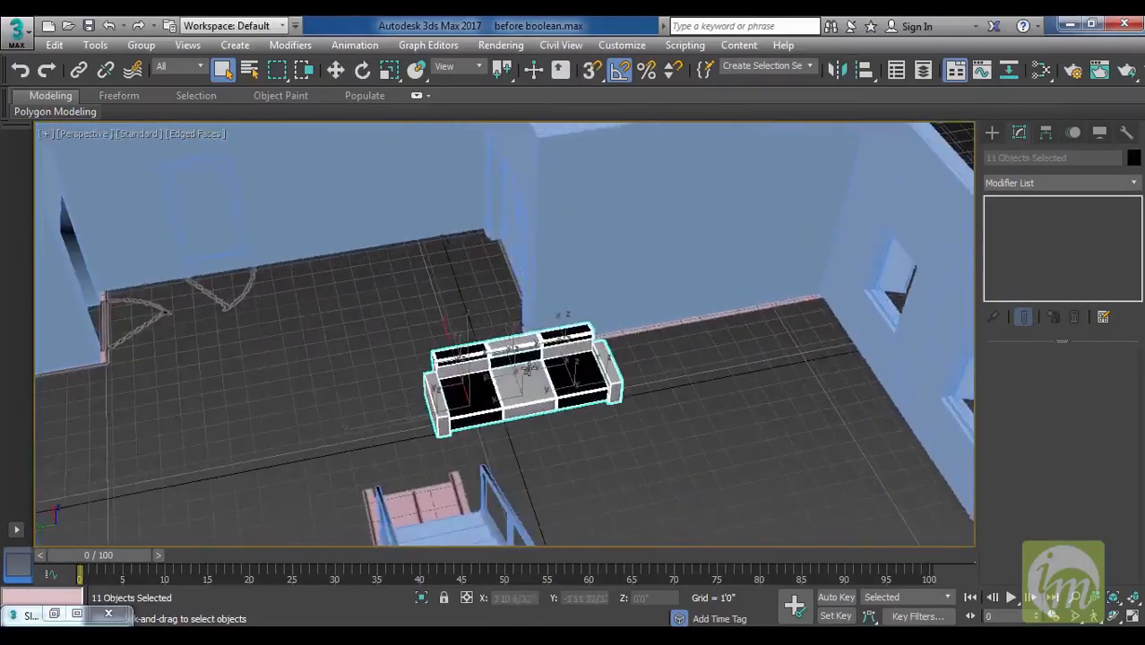
{"action": "left_click", "coordinate": [140, 45]}
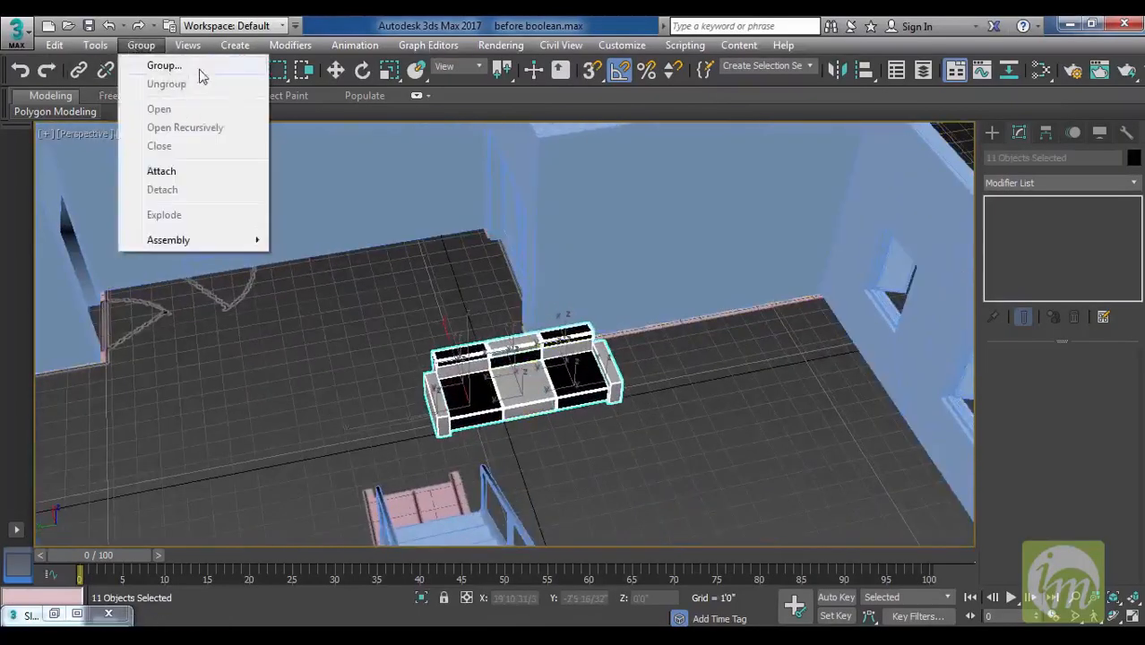
{"action": "left_click", "coordinate": [199, 70]}
{"action": "type", "text": "sofa"}
{"action": "key", "text": "Return"}
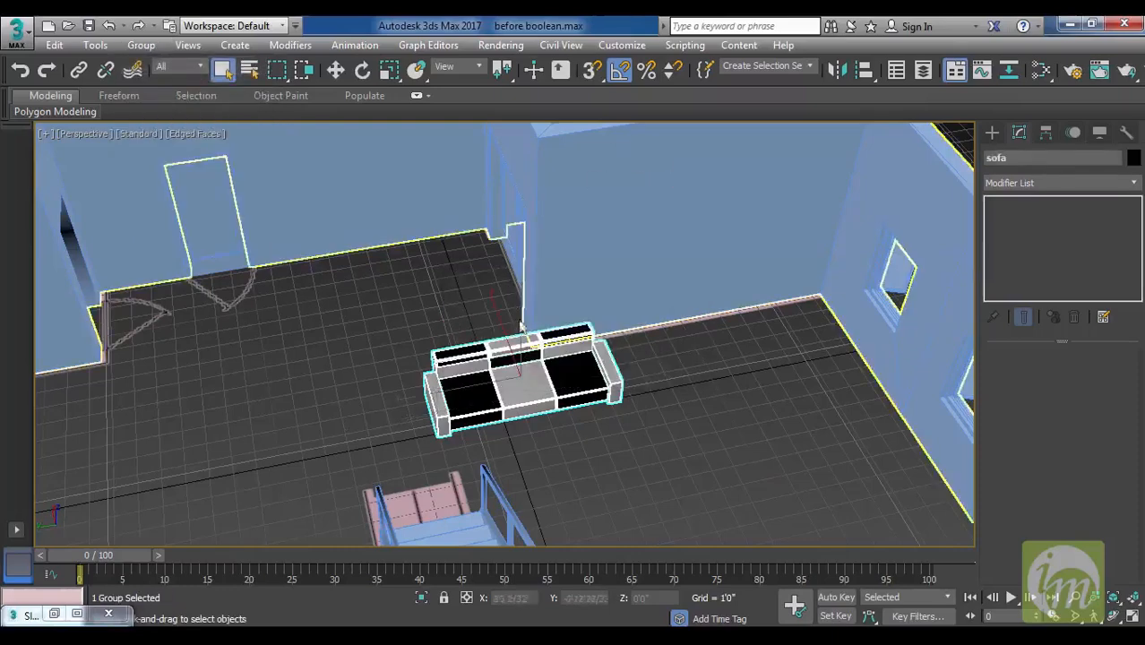
Scale the sofa group up uniformly to about 120 percent.
{"action": "middle_click_drag", "start_coordinate": [526, 372], "coordinate": [568, 343], "text": "alt"}
{"action": "key", "text": "r"}
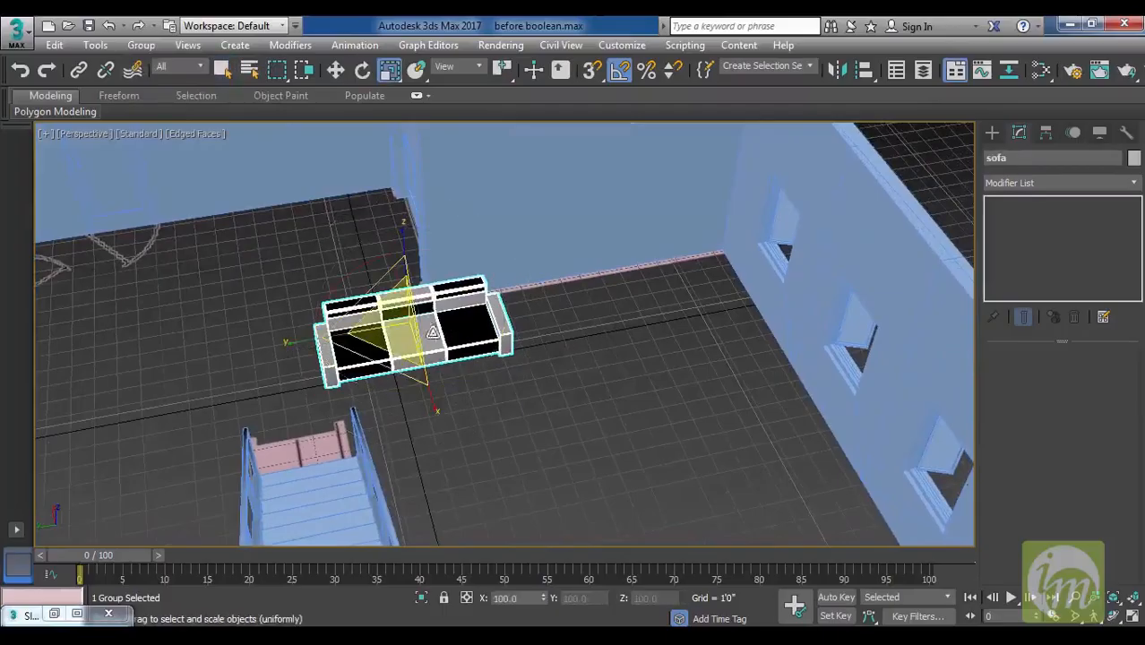
{"action": "left_click_drag", "start_coordinate": [402, 336], "coordinate": [406, 319]}
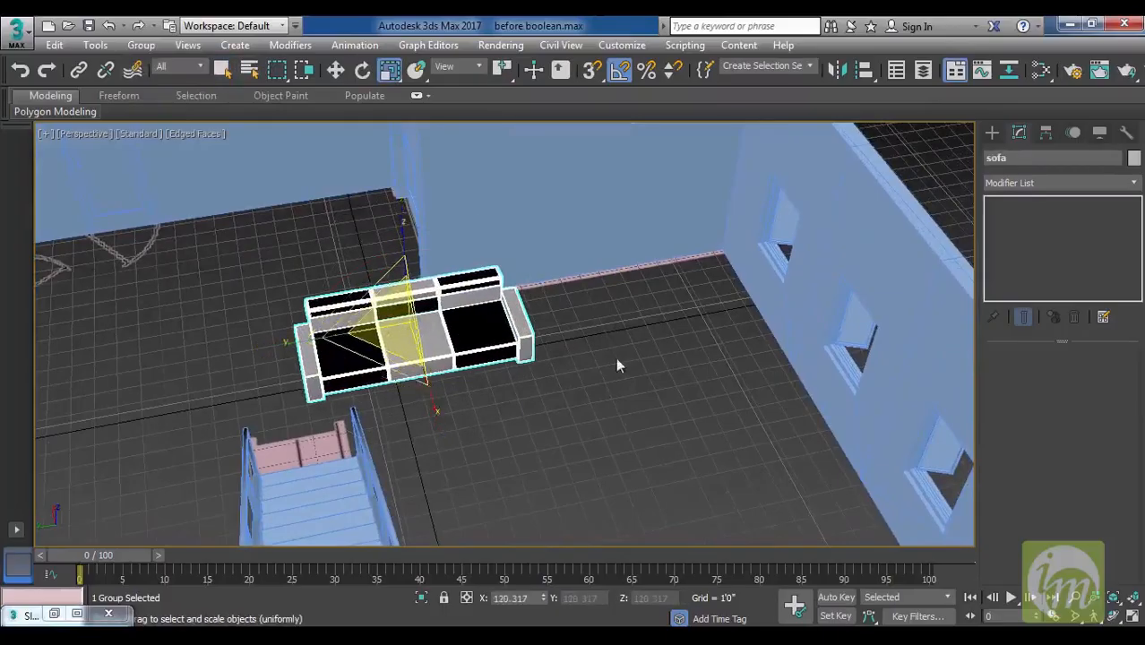
{"action": "middle_click_drag", "start_coordinate": [616, 358], "coordinate": [607, 321], "text": "alt"}
In Top view, mirror the sofa across the X axis with No Clone.
{"action": "key", "text": "t"}
{"action": "scroll", "coordinate": [683, 384], "scroll_direction": "down", "scroll_amount": 8}
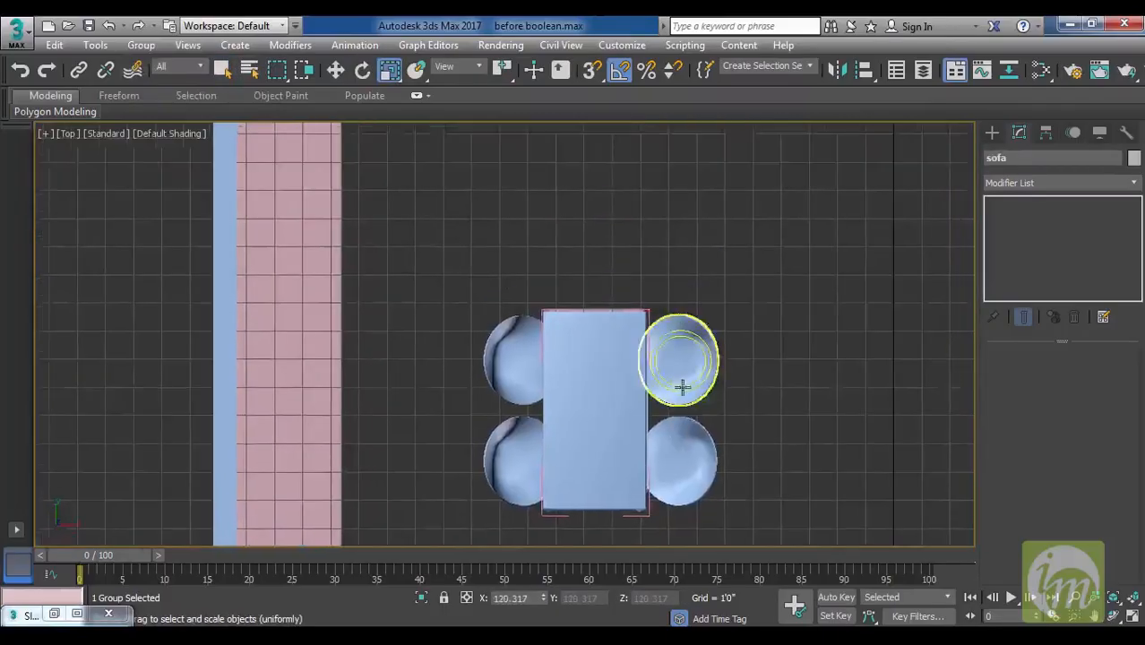
{"action": "scroll", "coordinate": [717, 312], "scroll_direction": "up", "scroll_amount": 4}
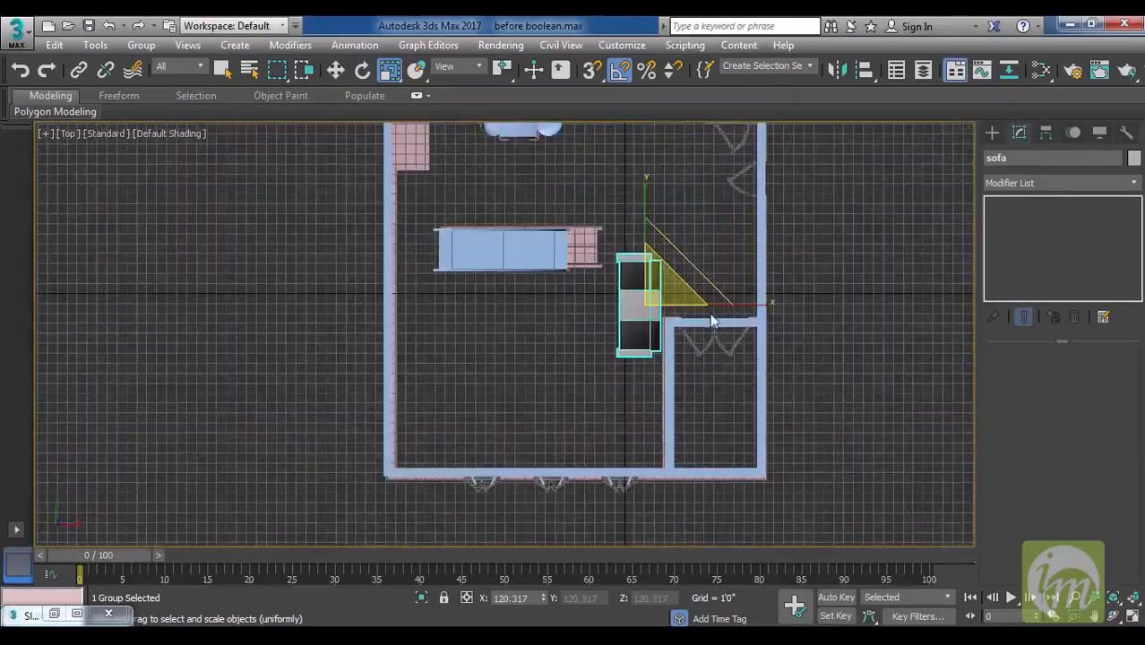
{"action": "left_click", "coordinate": [839, 73]}
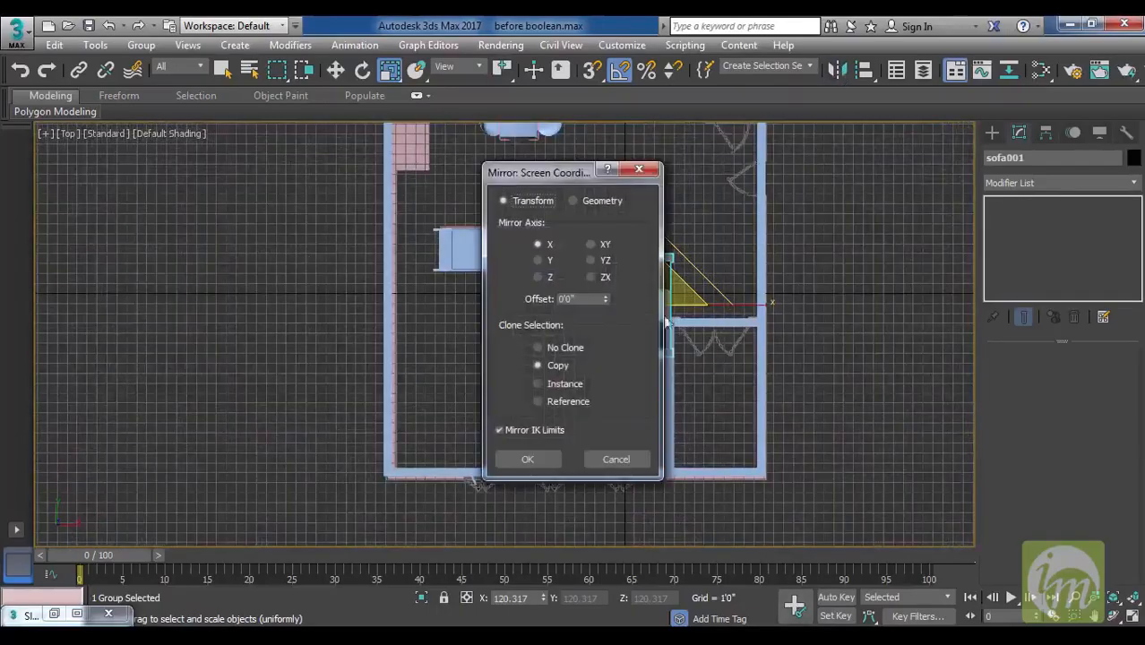
{"action": "left_click", "coordinate": [555, 350]}
{"action": "left_click", "coordinate": [529, 459]}
Move the mirrored sofa into the open area between the staircase and the three-window wall.
{"action": "middle_click_drag", "start_coordinate": [709, 368], "coordinate": [741, 328]}
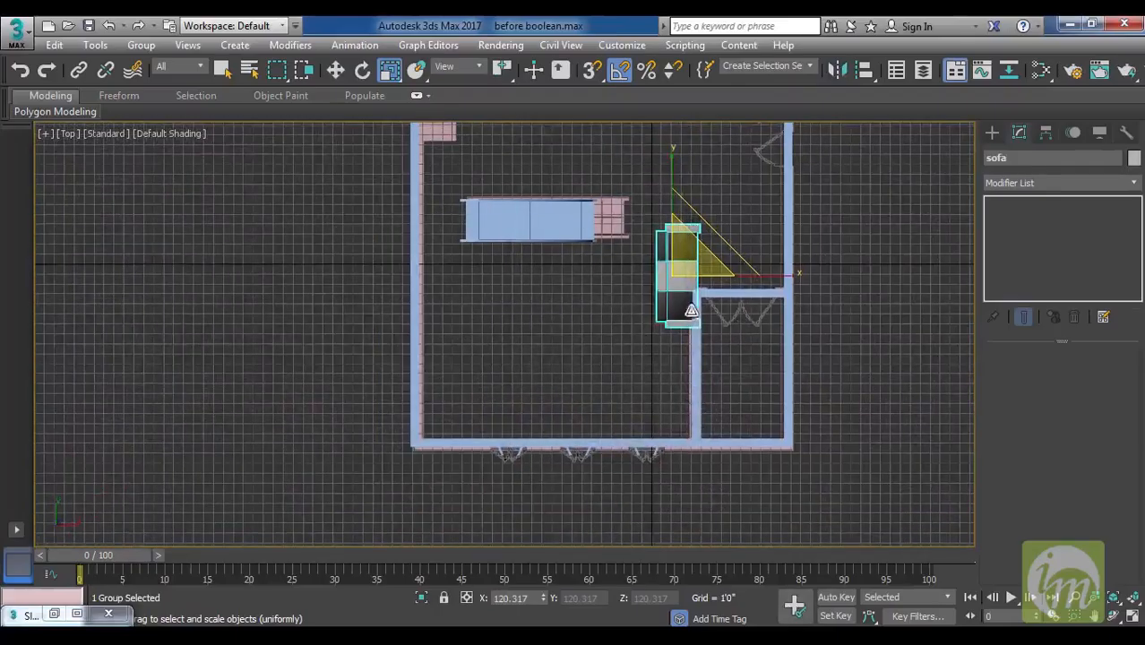
{"action": "key", "text": "w"}
{"action": "left_click_drag", "start_coordinate": [693, 262], "coordinate": [581, 312]}
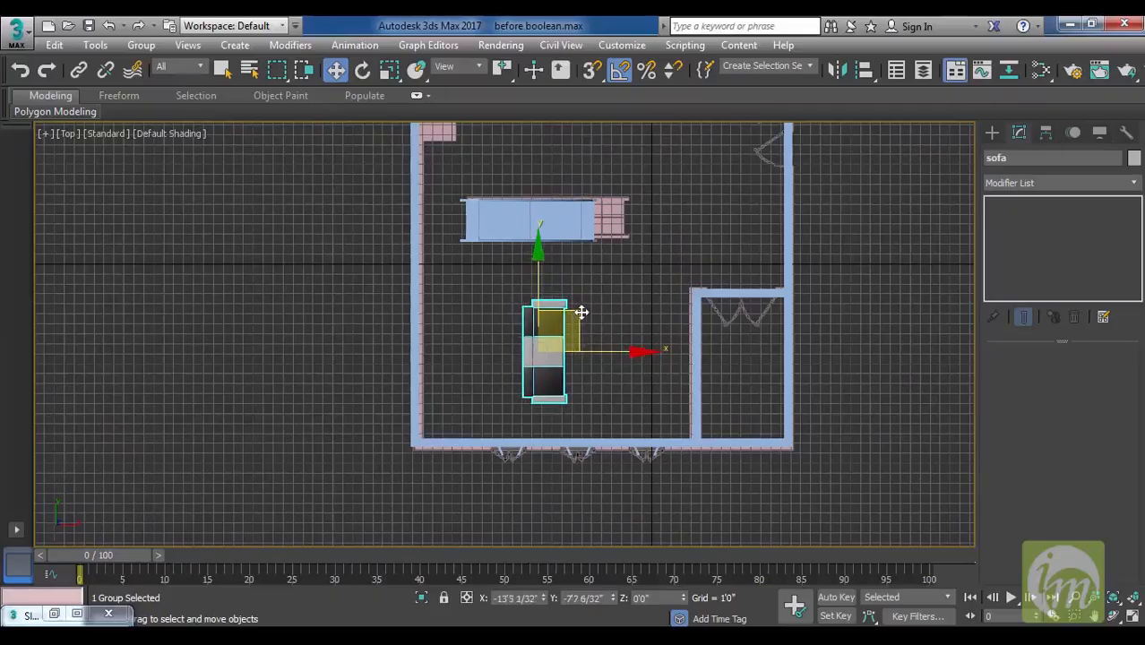
{"action": "middle_click_drag", "start_coordinate": [657, 384], "coordinate": [656, 362]}
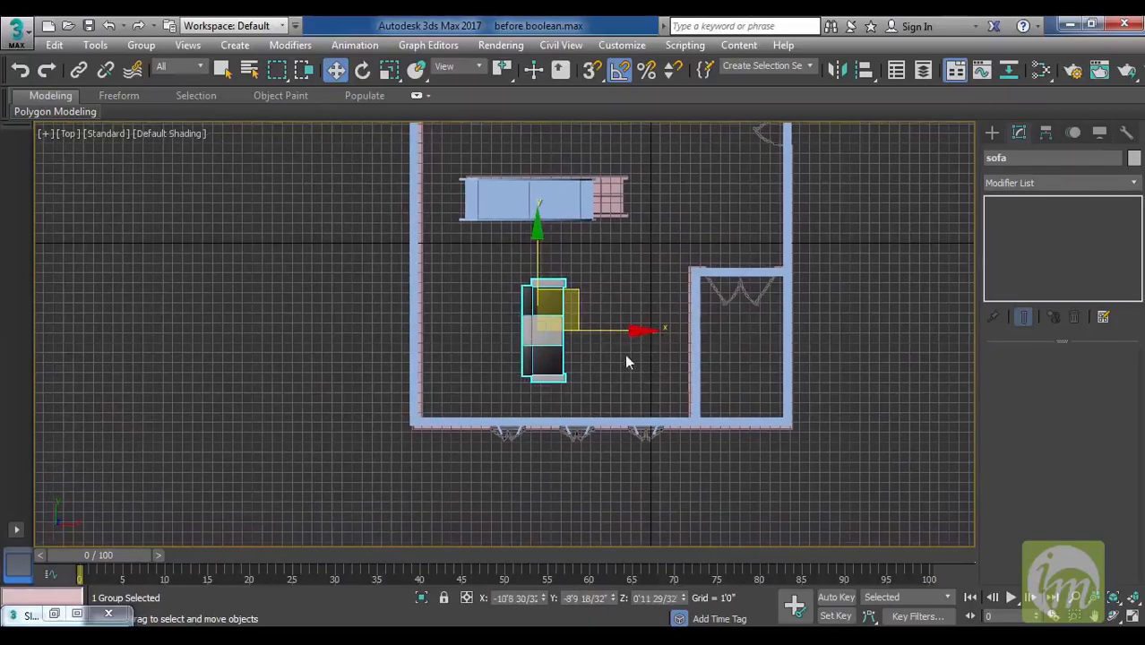
Make a copy of the sofa rotated 90 degrees and place it against the three-window wall.
{"action": "key", "text": "e"}
{"action": "left_click_drag", "start_coordinate": [618, 289], "coordinate": [591, 217], "text": "shift"}
{"action": "left_click", "coordinate": [587, 402]}
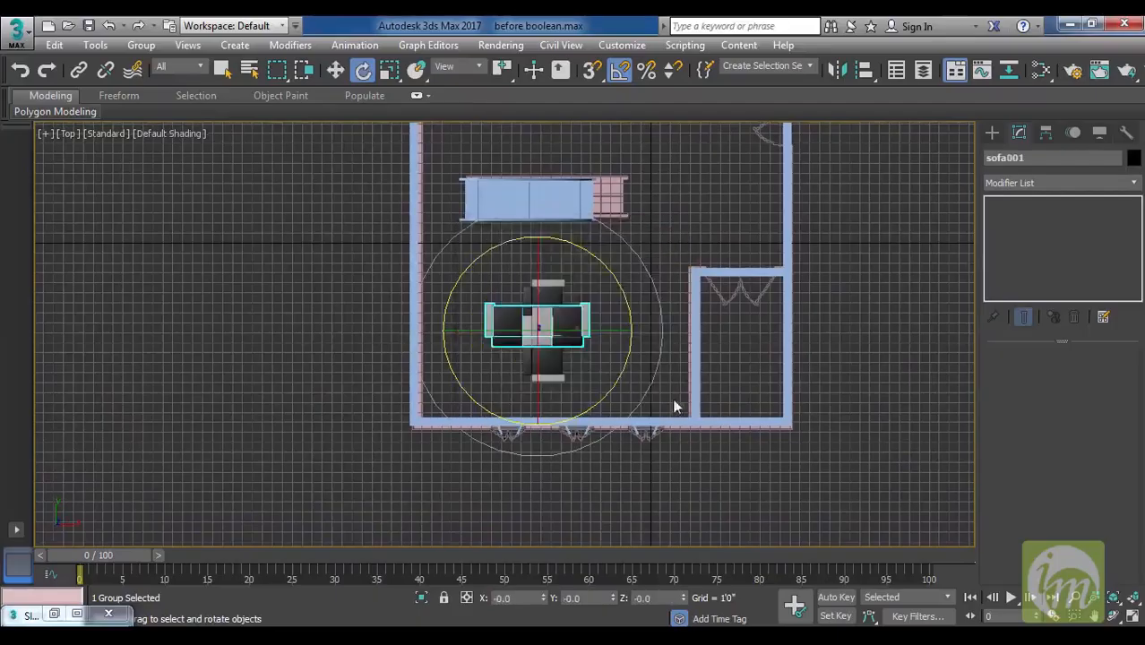
{"action": "middle_click_drag", "start_coordinate": [672, 398], "coordinate": [625, 361]}
{"action": "key", "text": "w"}
{"action": "left_click_drag", "start_coordinate": [543, 262], "coordinate": [626, 324]}
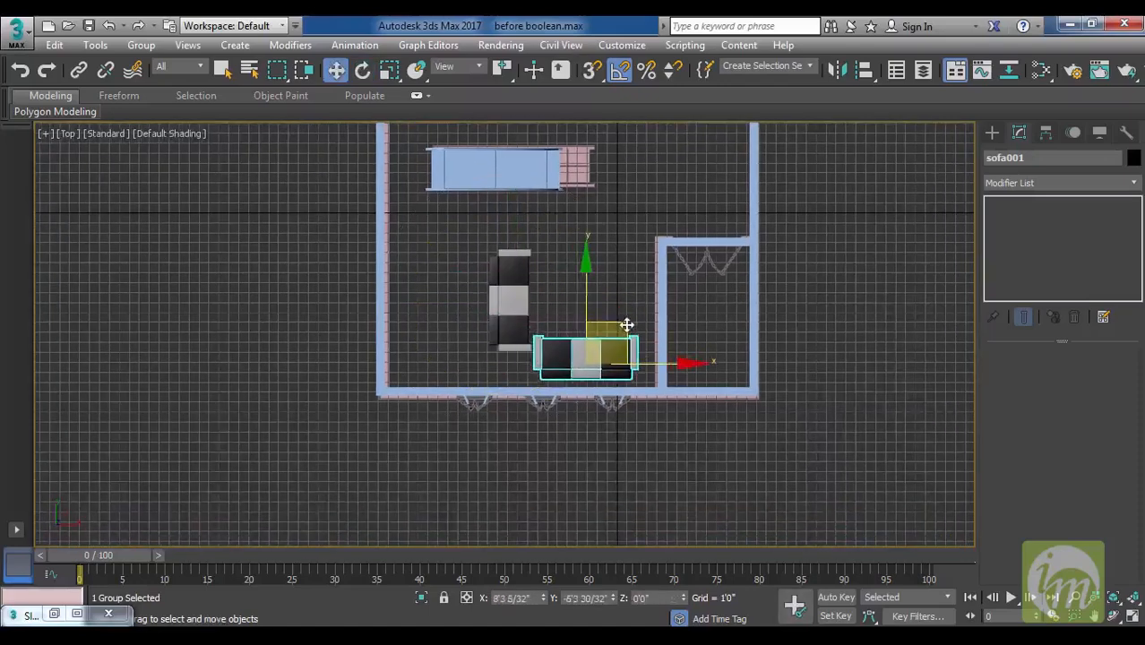
Shift the original sofa away from the small corner room, fine-tuning its X position in Perspective view.
{"action": "left_click", "coordinate": [506, 301]}
{"action": "left_click_drag", "start_coordinate": [547, 265], "coordinate": [530, 260]}
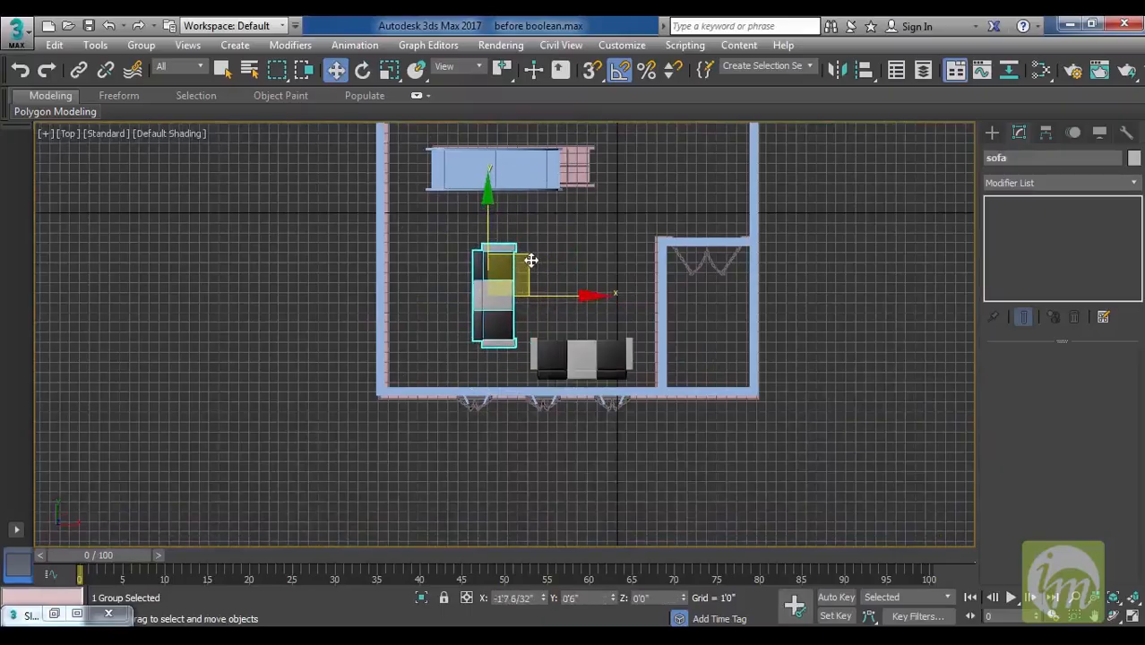
{"action": "middle_click_drag", "start_coordinate": [824, 320], "coordinate": [834, 337]}
{"action": "key", "text": "p"}
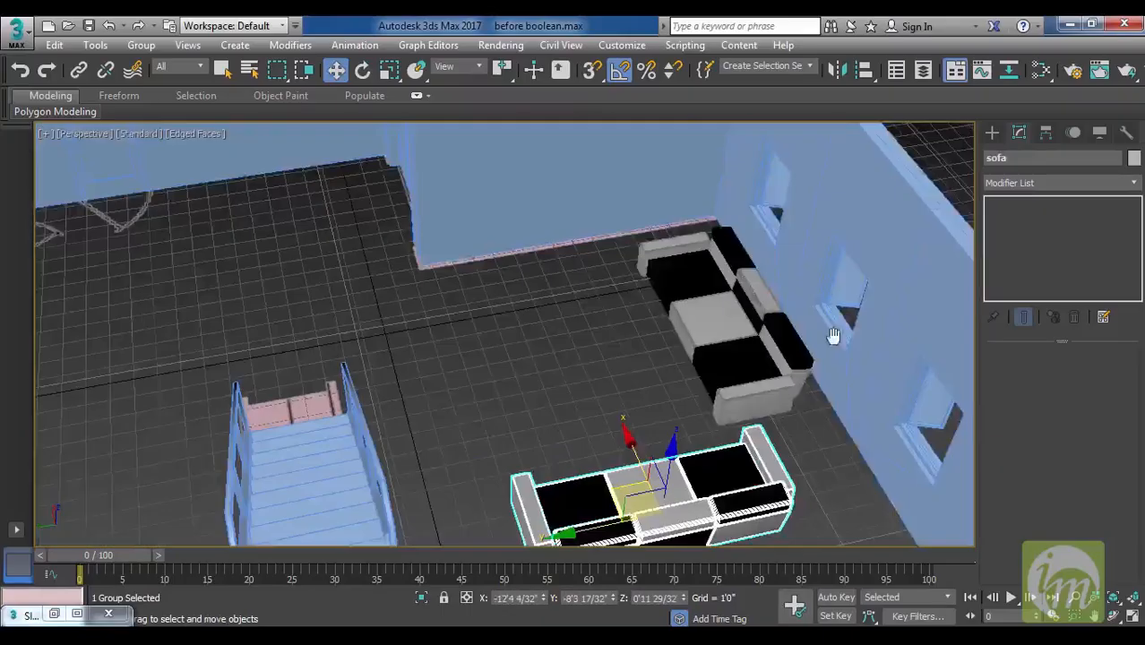
{"action": "middle_click_drag", "start_coordinate": [761, 322], "coordinate": [624, 274], "text": "alt"}
{"action": "middle_click_drag", "start_coordinate": [666, 230], "coordinate": [745, 335], "text": "alt"}
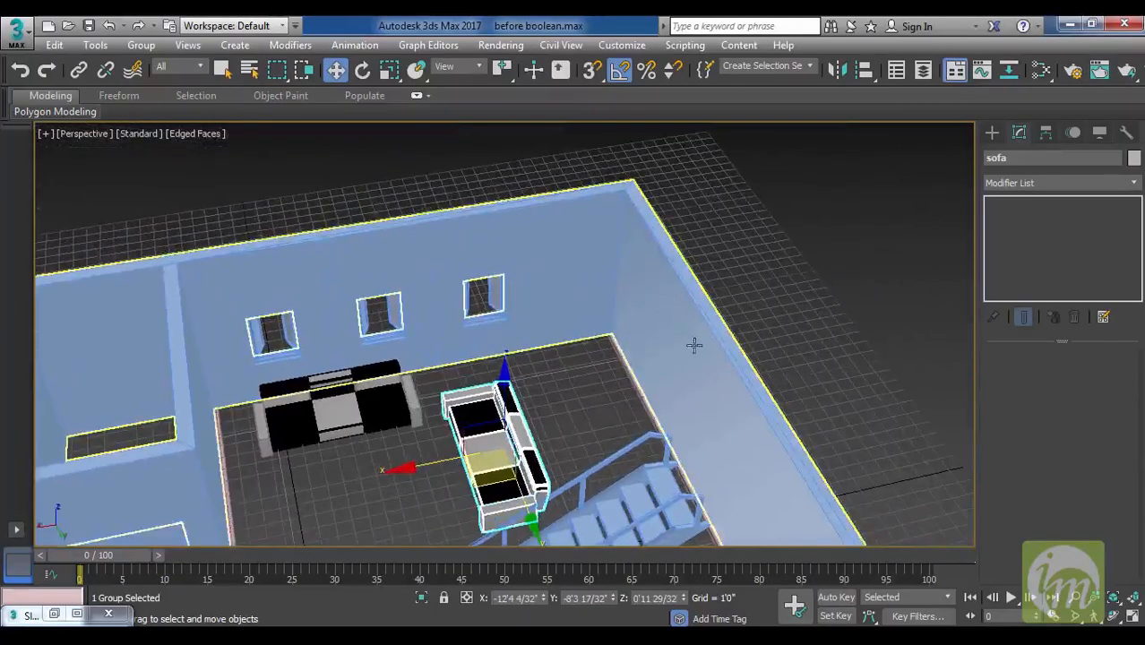
{"action": "middle_click_drag", "start_coordinate": [695, 345], "coordinate": [756, 273]}
{"action": "mouse_move", "coordinate": [483, 410]}
{"action": "left_mouse_down"}
{"action": "mouse_move", "coordinate": [456, 415]}
{"action": "mouse_move", "coordinate": [489, 412]}
{"action": "left_mouse_up"}
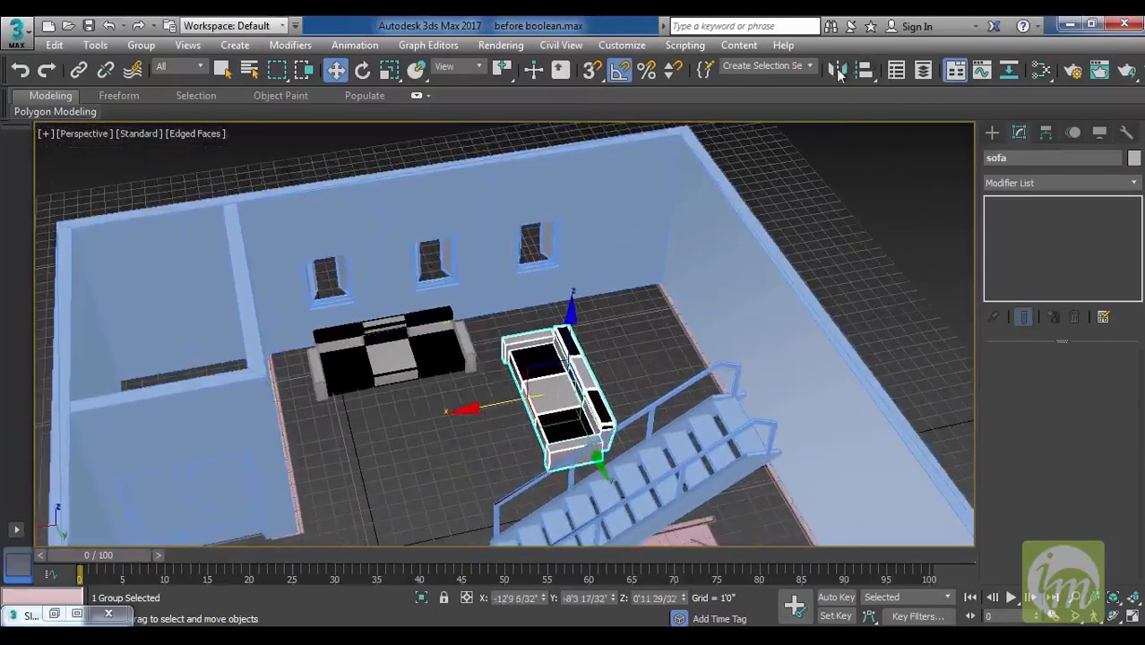
Mirror the original sofa across X without cloning and move it along X toward the small room's partition wall.
{"action": "left_click", "coordinate": [836, 68]}
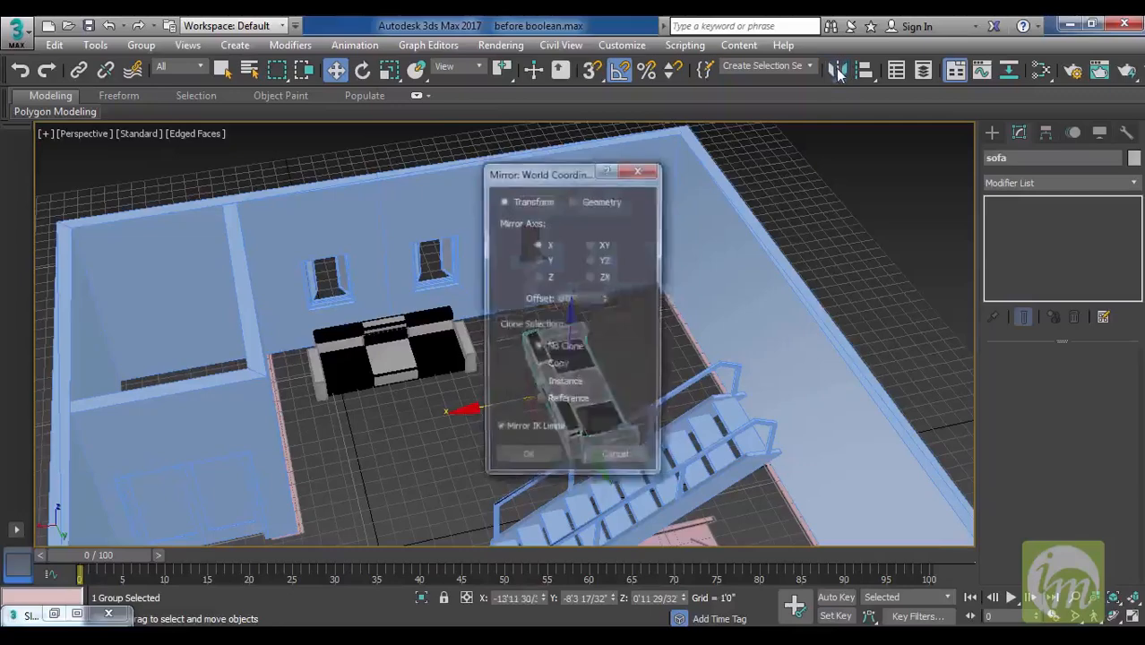
{"action": "left_click", "coordinate": [529, 460]}
{"action": "left_click_drag", "start_coordinate": [486, 404], "coordinate": [267, 453]}
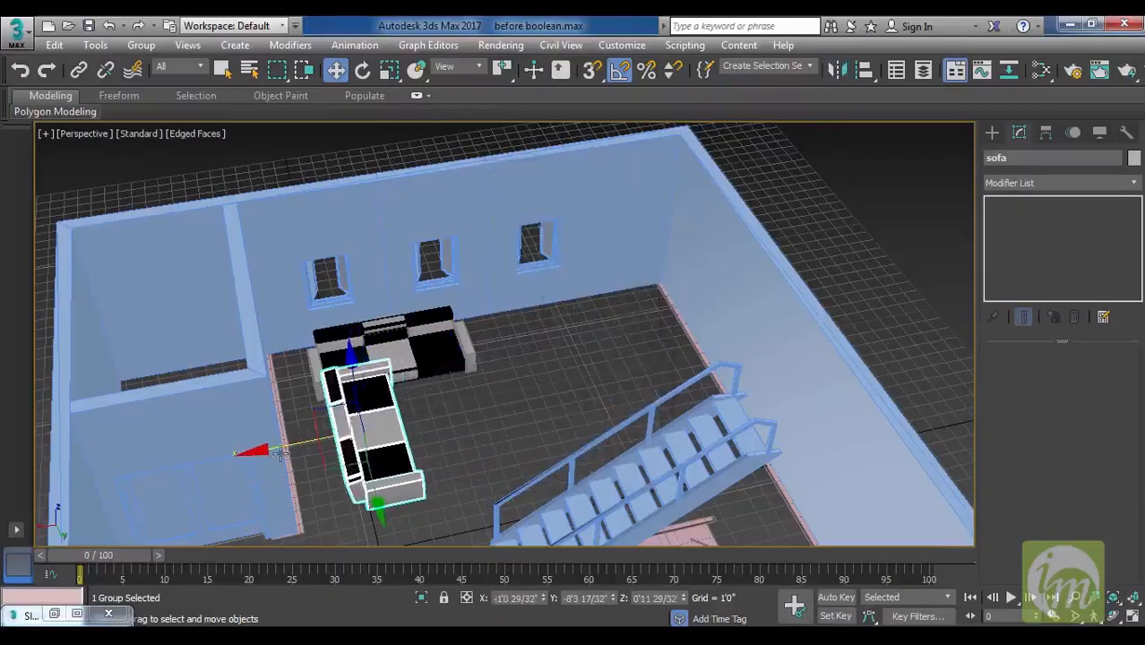
Move the sofa by the windows along X, away from the partition wall, to clear the other sofa.
{"action": "left_click", "coordinate": [440, 341]}
{"action": "left_click_drag", "start_coordinate": [288, 362], "coordinate": [381, 355]}
{"action": "middle_click_drag", "start_coordinate": [578, 405], "coordinate": [664, 385], "text": "alt"}
{"action": "middle_click_drag", "start_coordinate": [673, 330], "coordinate": [618, 264]}
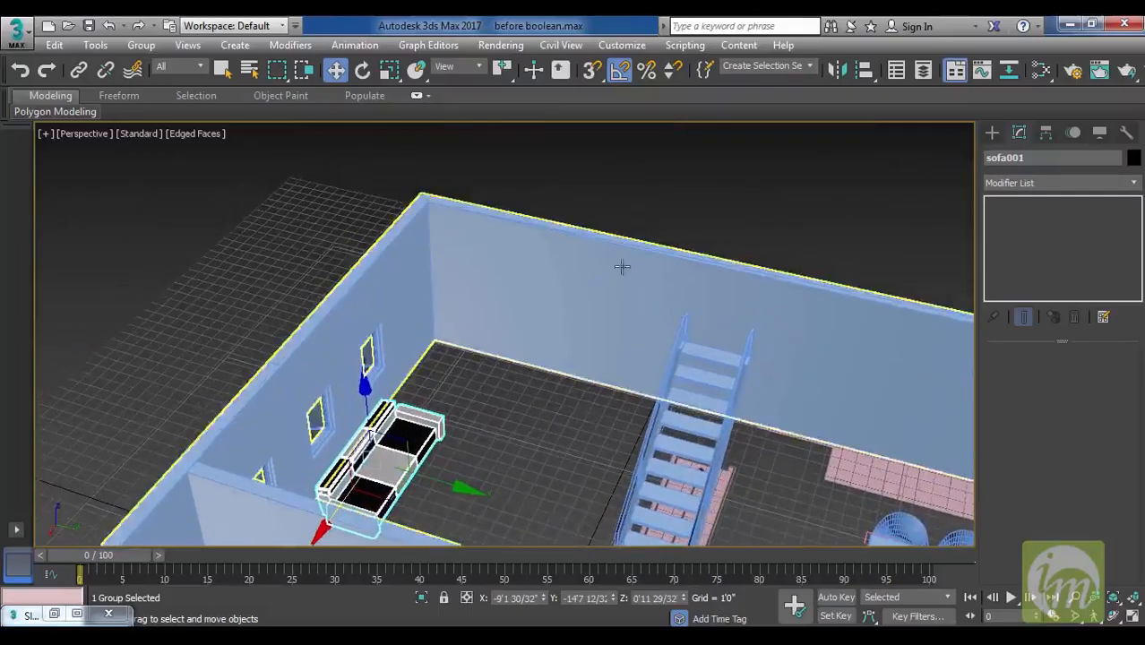
Switch the geometry creation category from Windows to Standard Primitives.
{"action": "left_click", "coordinate": [992, 132]}
{"action": "left_click", "coordinate": [1022, 181]}
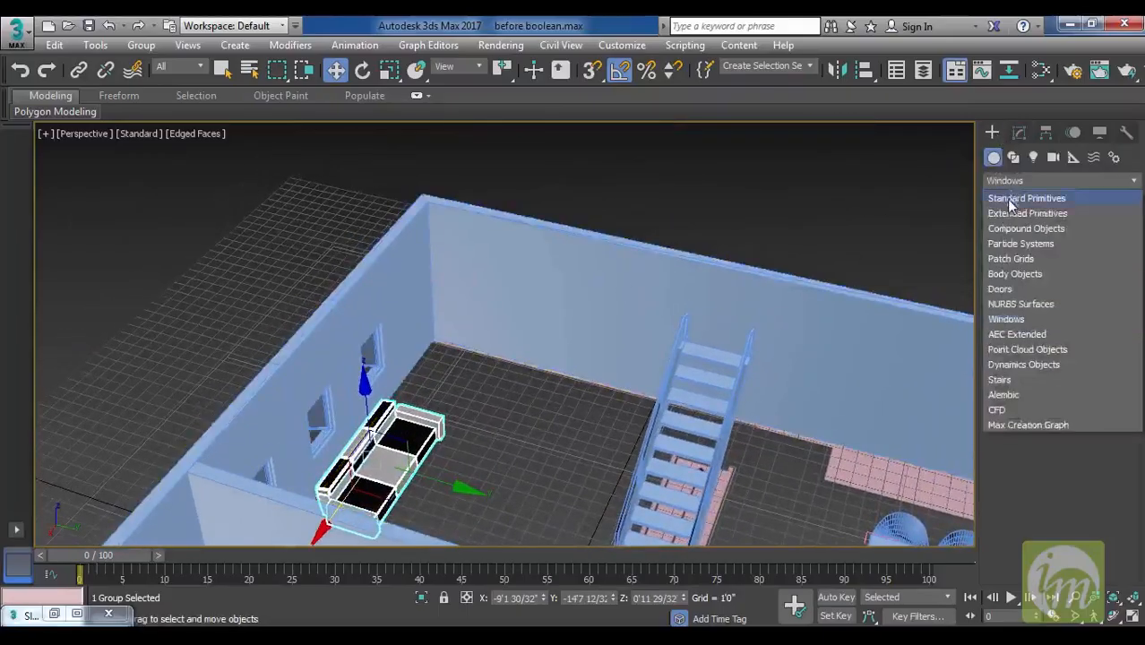
{"action": "left_click", "coordinate": [1011, 194]}
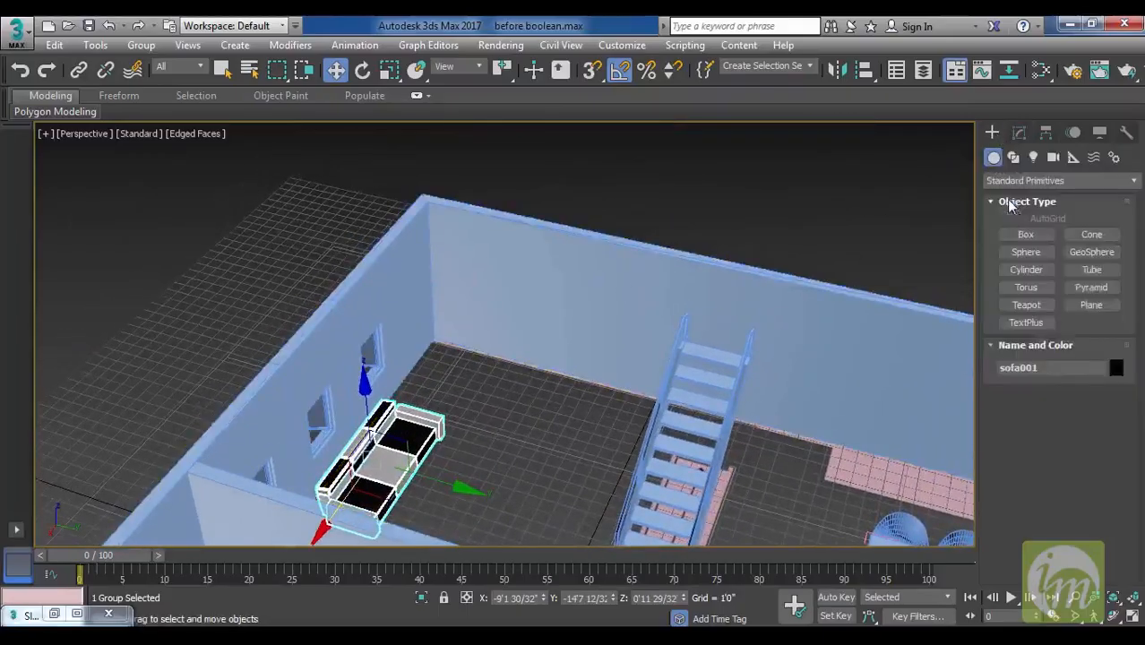
In the Top view, draw a snapped box base 13'0" long and 2'0" wide along the inner wall face opposite the side sofa.
{"action": "left_click", "coordinate": [1042, 236]}
{"action": "key", "text": "t"}
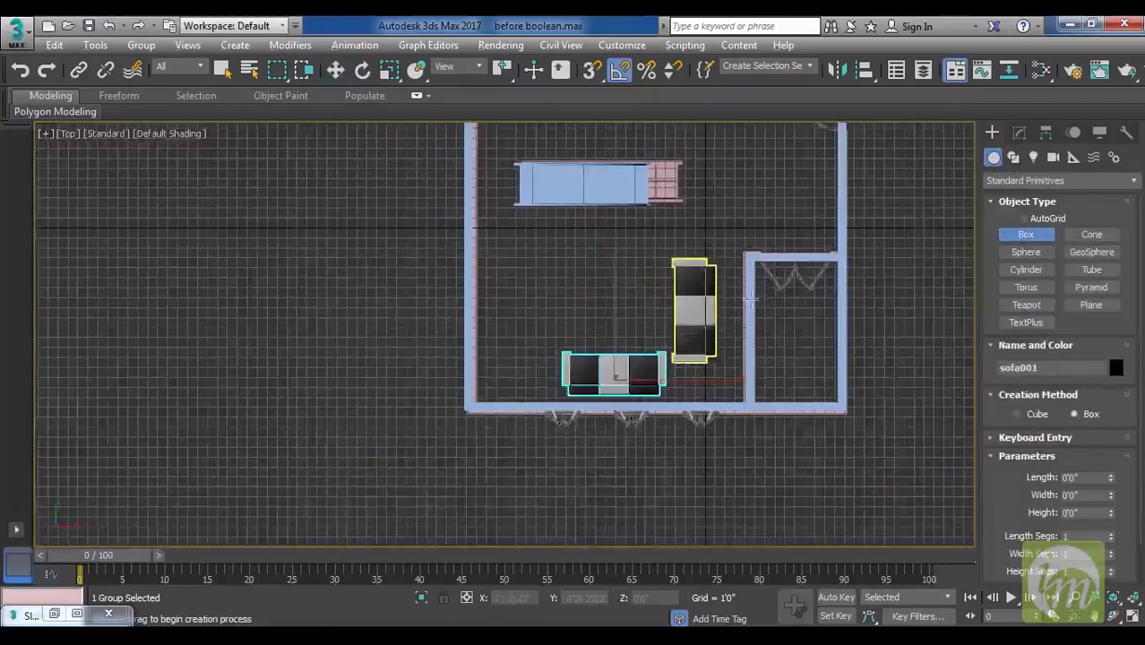
{"action": "scroll", "coordinate": [468, 401], "scroll_direction": "up", "scroll_amount": 2}
{"action": "middle_click_drag", "start_coordinate": [463, 401], "coordinate": [545, 363]}
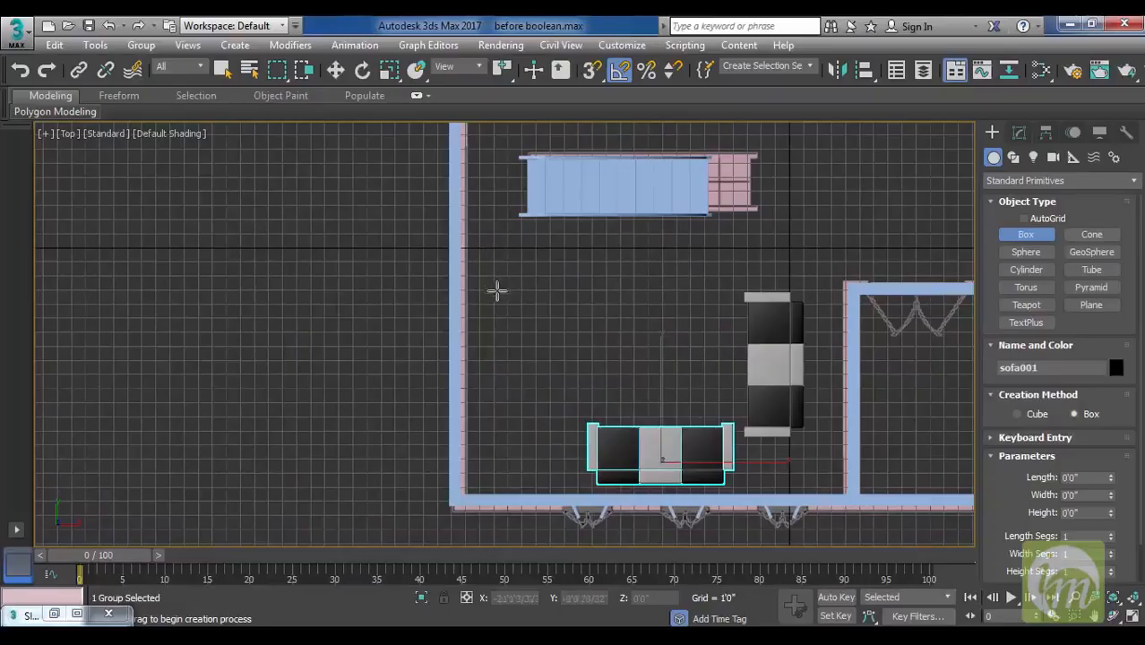
{"action": "key", "text": "s"}
{"action": "left_click_drag", "start_coordinate": [494, 275], "coordinate": [466, 455]}
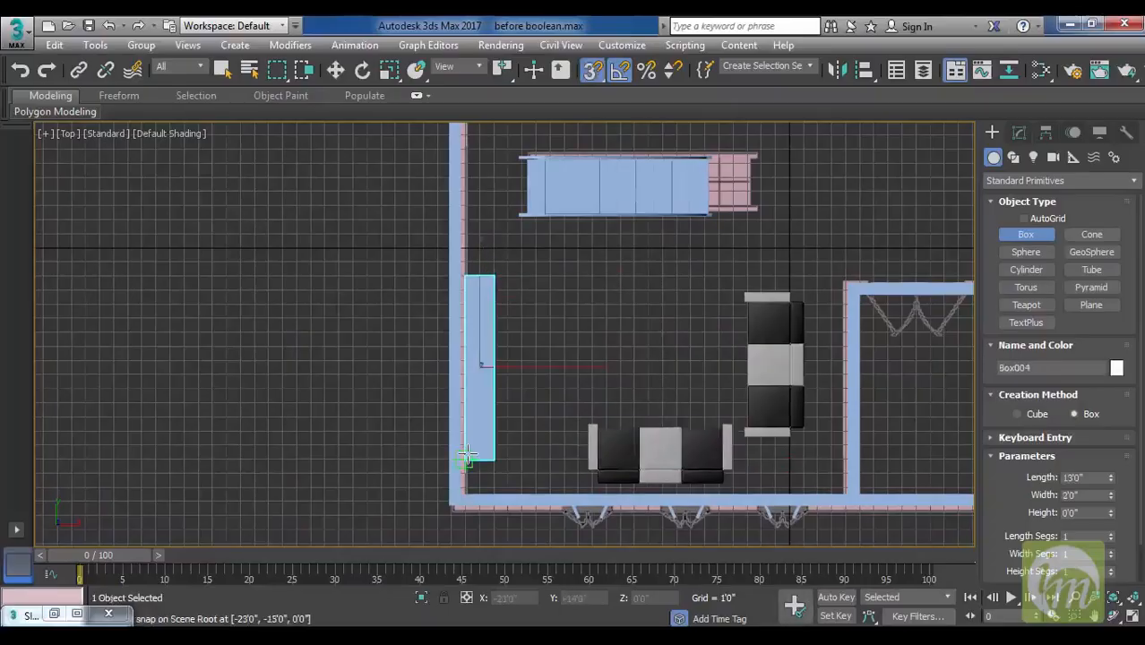
In the Left wireframe view, turn snapping off and give the new box a height of about 0'6 28/32".
{"action": "key", "text": "l"}
{"action": "key", "text": "F3"}
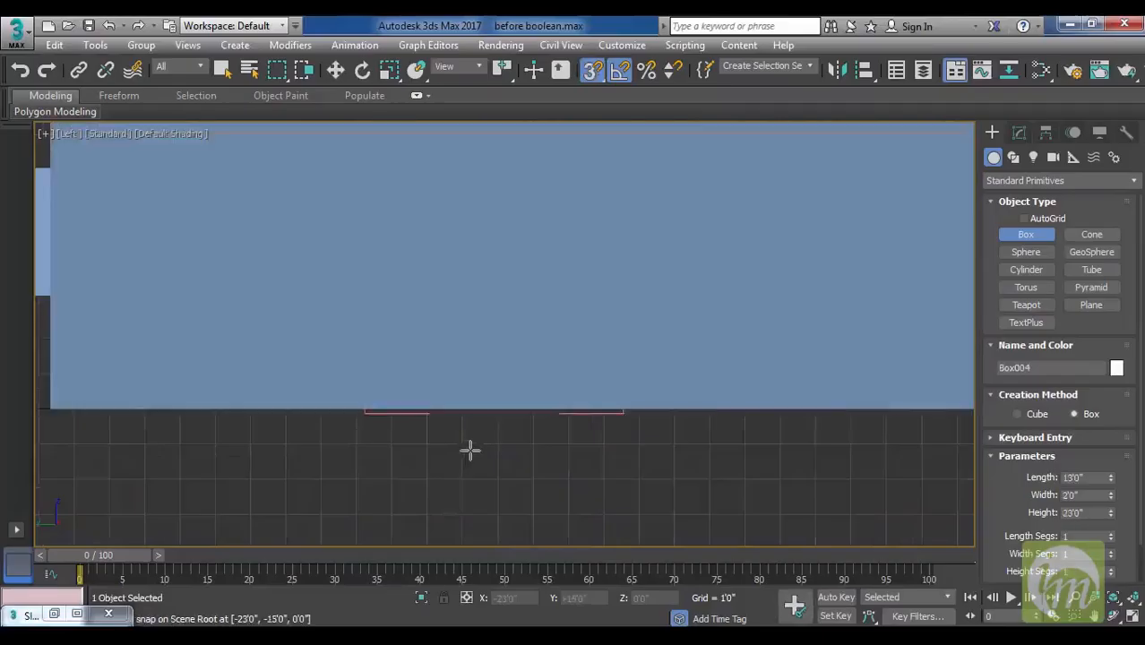
{"action": "key", "text": "F3"}
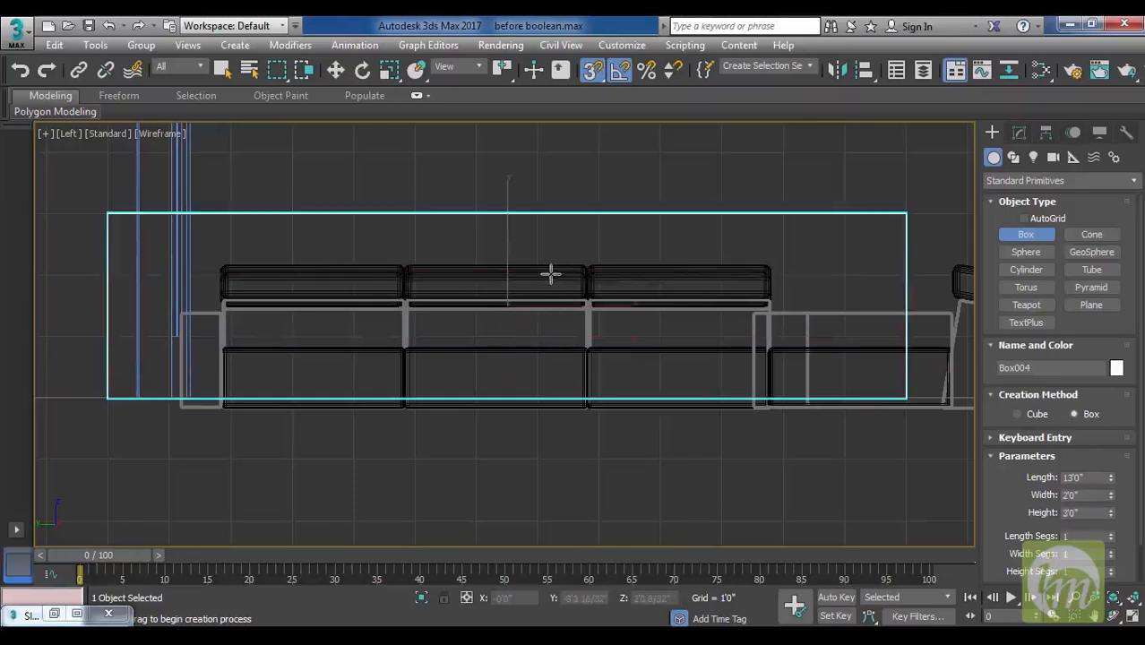
{"action": "key", "text": "s"}
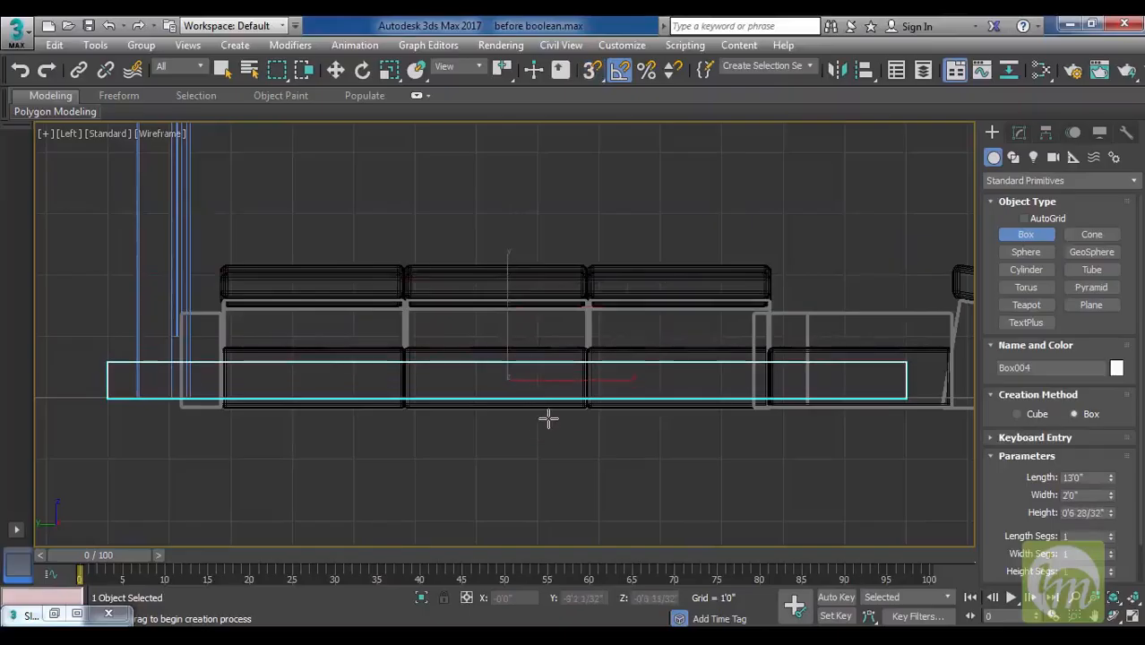
{"action": "right_click", "coordinate": [1108, 527]}
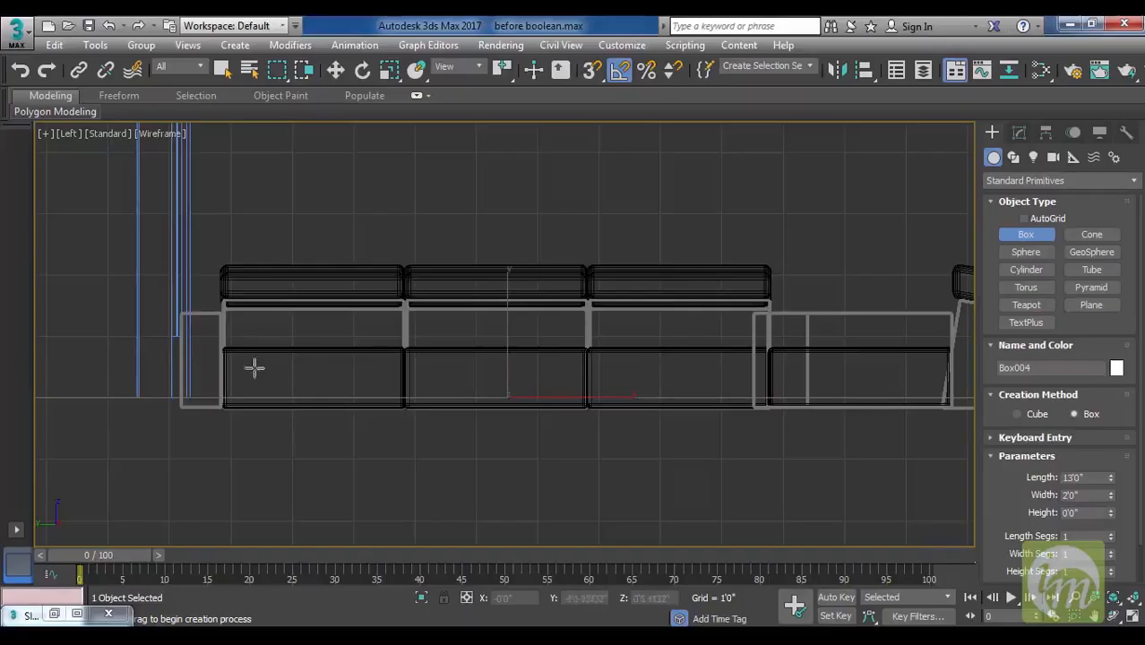
{"action": "key", "text": "ctrl+z"}
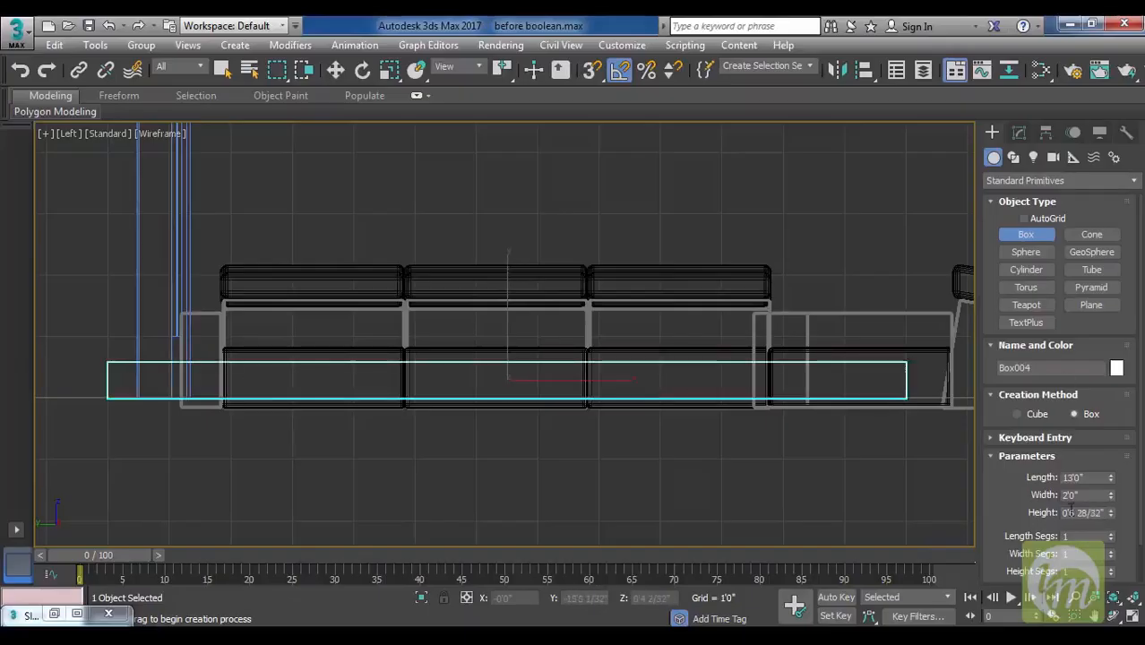
Reduce the box's height to 0'6 1/32" in its parameters.
{"action": "left_click", "coordinate": [1021, 133]}
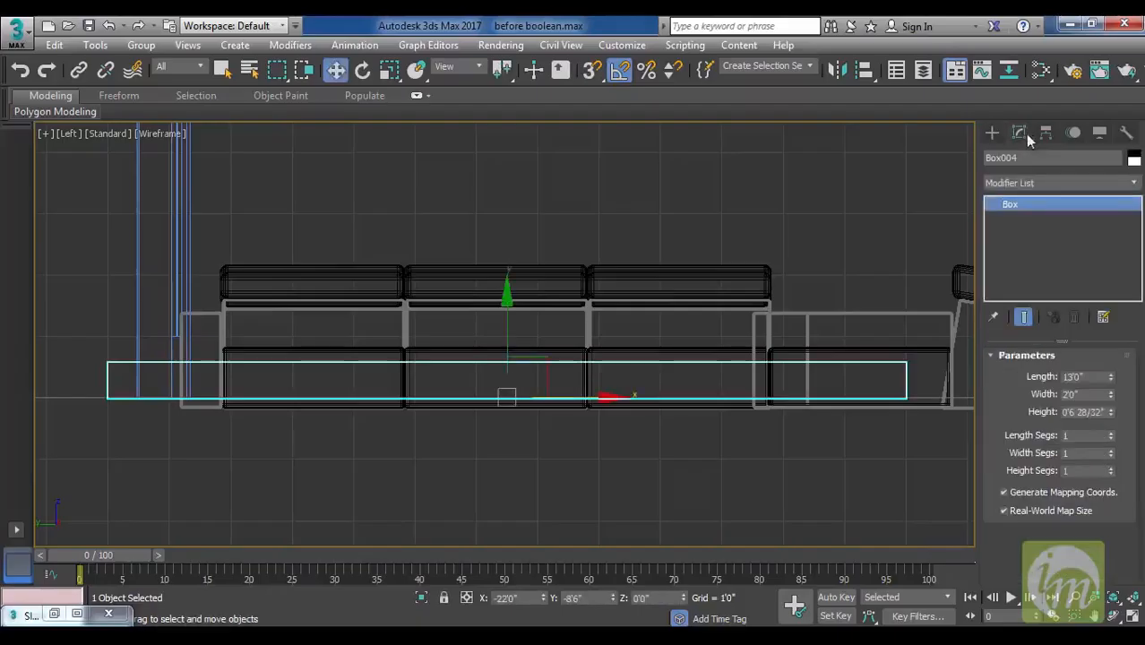
{"action": "left_click", "coordinate": [1111, 409]}
{"action": "left_click", "coordinate": [1111, 415]}
{"action": "left_click", "coordinate": [1111, 415]}
{"action": "left_click", "coordinate": [1112, 415]}
{"action": "left_click", "coordinate": [1111, 415]}
{"action": "left_click", "coordinate": [1111, 415]}
{"action": "left_click", "coordinate": [1112, 415]}
{"action": "left_click", "coordinate": [1112, 415]}
{"action": "left_click", "coordinate": [1112, 415]}
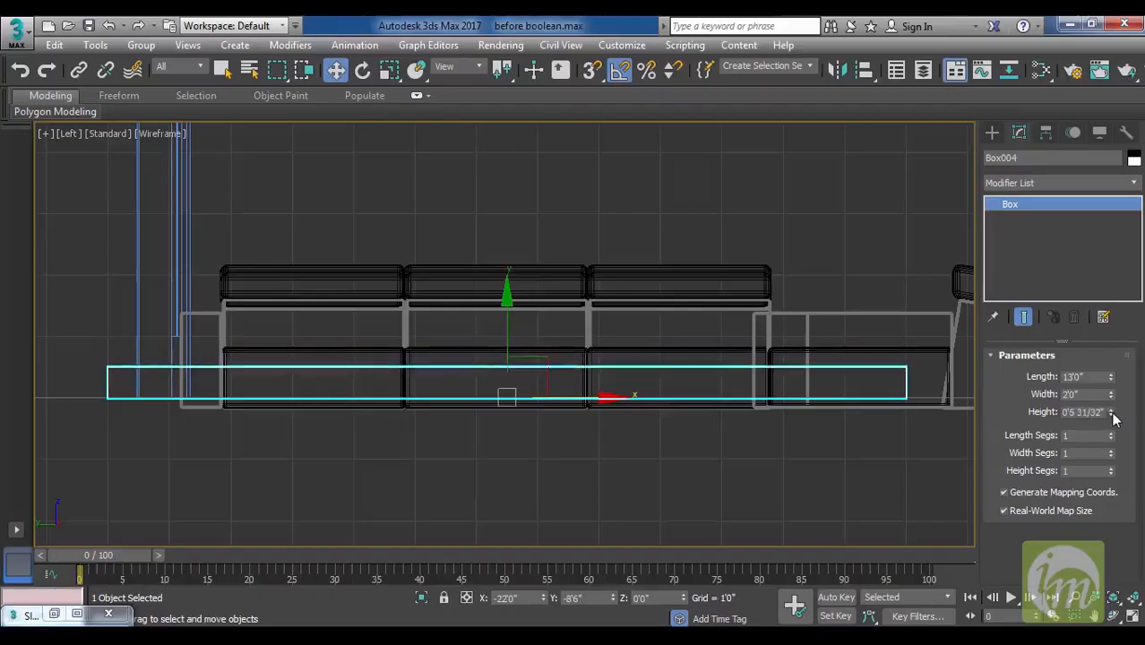
{"action": "left_click", "coordinate": [1111, 408]}
Convert the low box along the wall to an Editable Poly.
{"action": "middle_click_drag", "start_coordinate": [764, 356], "coordinate": [683, 357]}
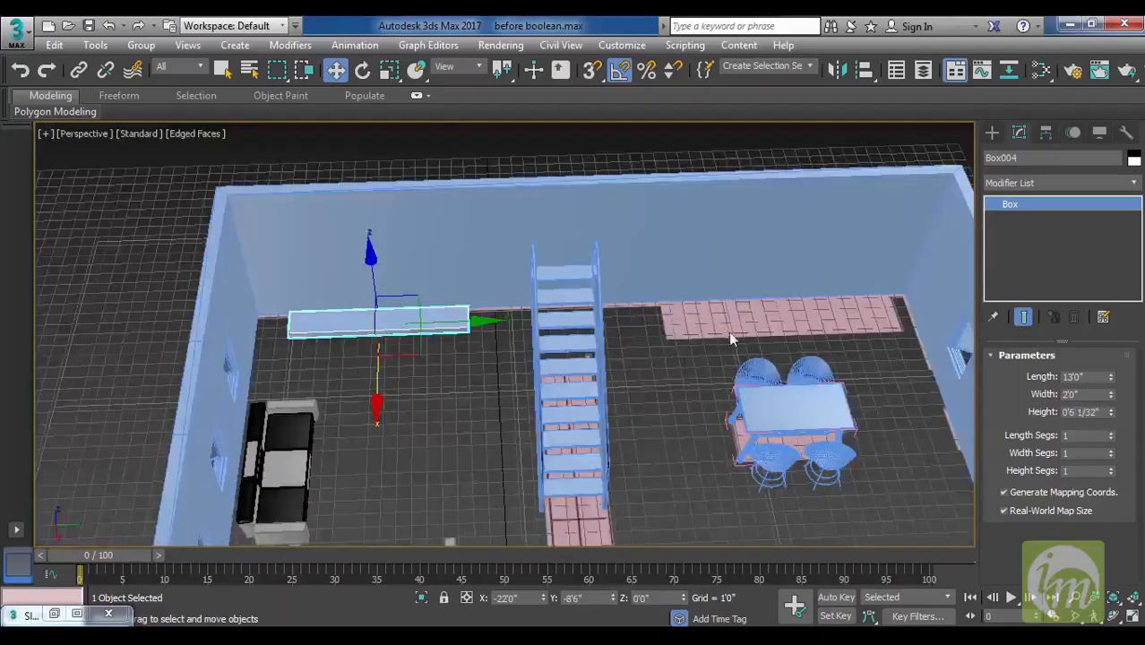
{"action": "middle_click_drag", "start_coordinate": [730, 339], "coordinate": [696, 340], "text": "alt"}
{"action": "middle_click_drag", "start_coordinate": [506, 361], "coordinate": [541, 387], "text": "alt"}
{"action": "middle_click_drag", "start_coordinate": [541, 387], "coordinate": [727, 434]}
{"action": "scroll", "coordinate": [597, 410], "scroll_direction": "up", "scroll_amount": 2}
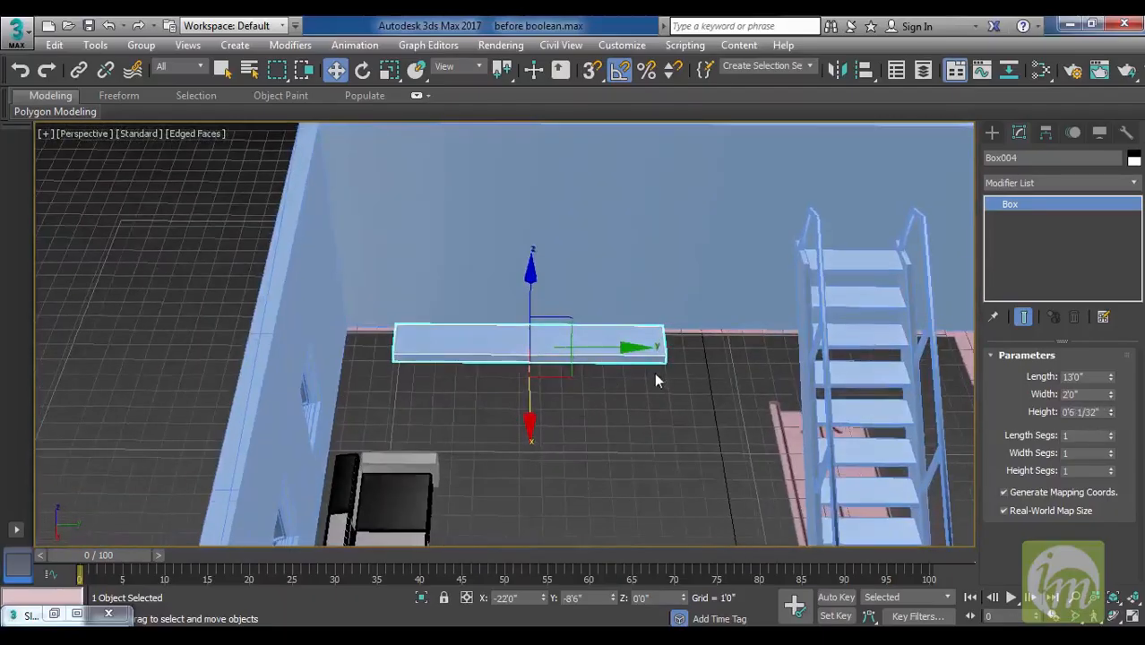
{"action": "middle_click_drag", "start_coordinate": [657, 380], "coordinate": [695, 411]}
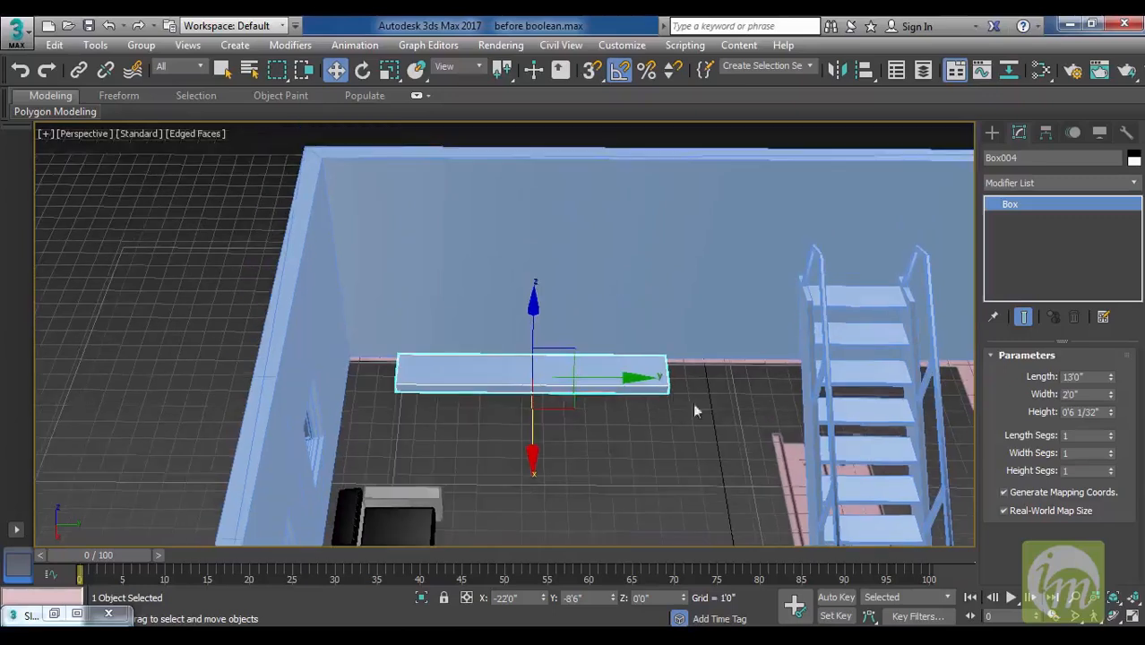
{"action": "right_click", "coordinate": [1020, 212]}
{"action": "left_click", "coordinate": [1064, 333]}
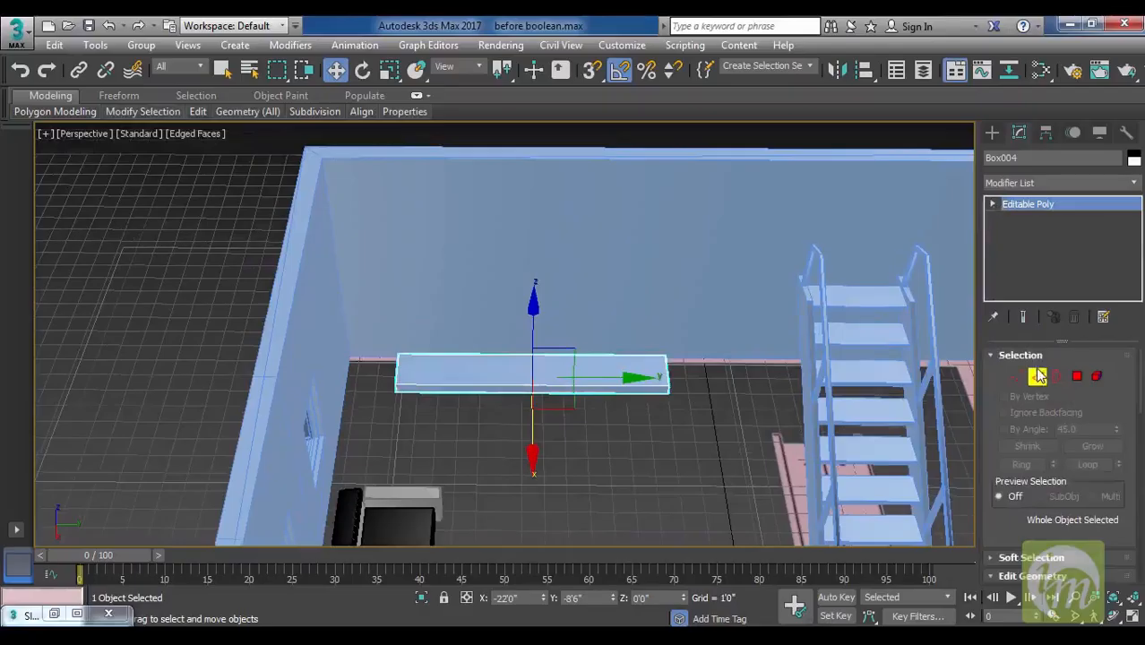
Select the ring of the box's long edges and connect them with 2 segments to divide it into three sections.
{"action": "left_click", "coordinate": [1037, 377]}
{"action": "middle_click_drag", "start_coordinate": [627, 422], "coordinate": [640, 402], "text": "alt"}
{"action": "left_click", "coordinate": [587, 383]}
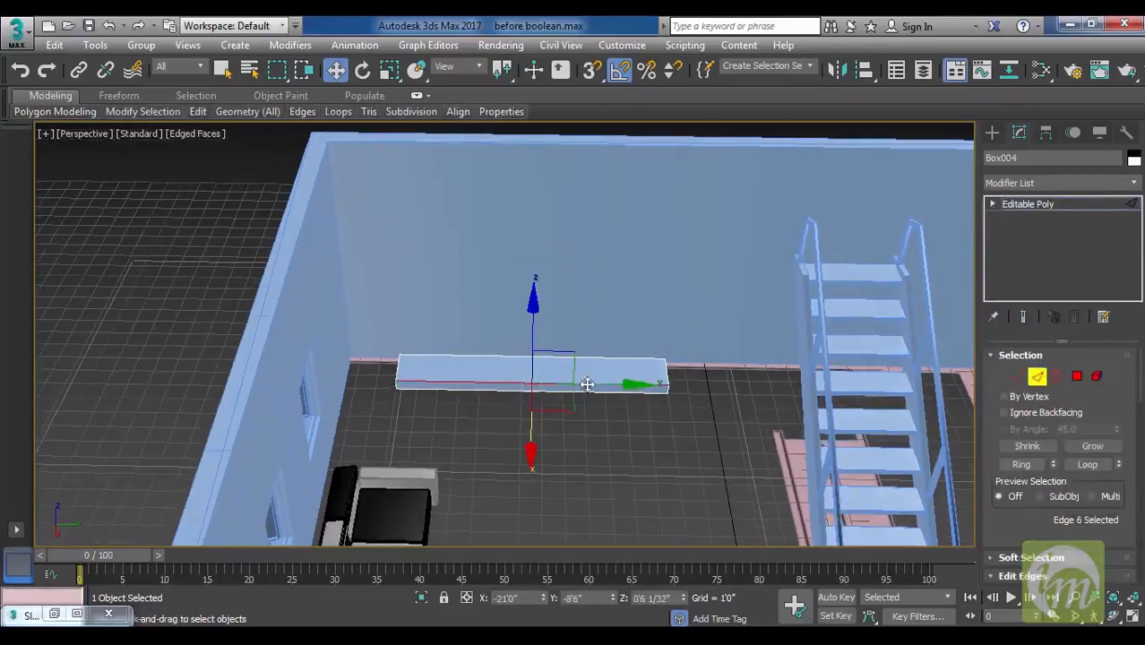
{"action": "left_click", "coordinate": [1021, 464]}
{"action": "scroll", "coordinate": [1031, 471], "scroll_direction": "down", "scroll_amount": 5}
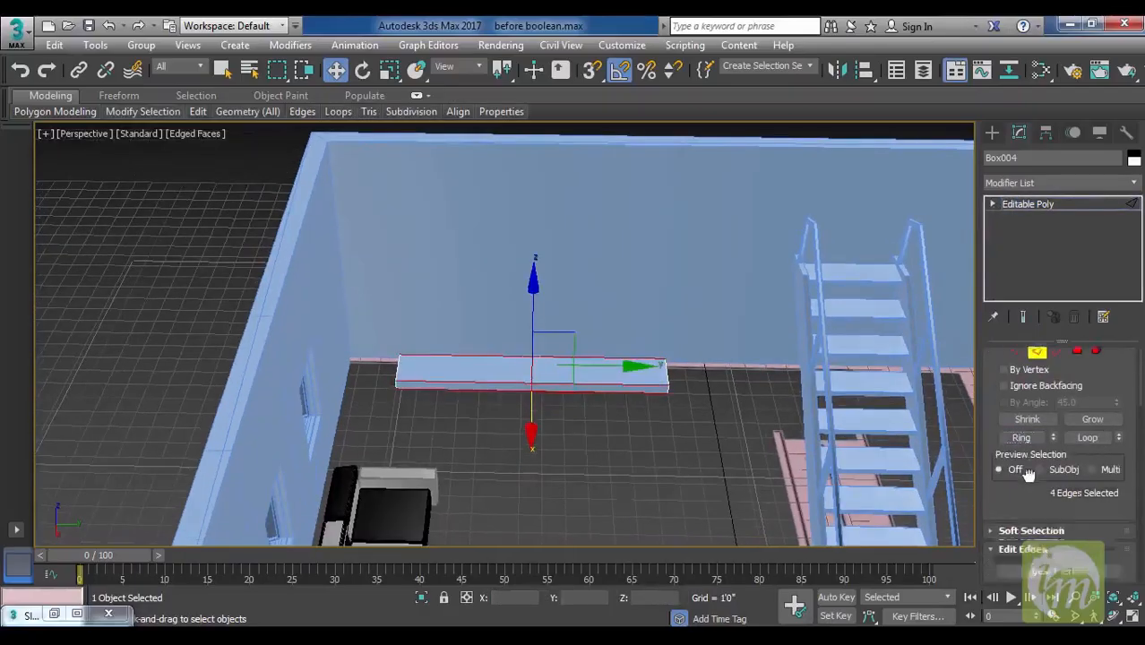
{"action": "left_click", "coordinate": [1114, 449]}
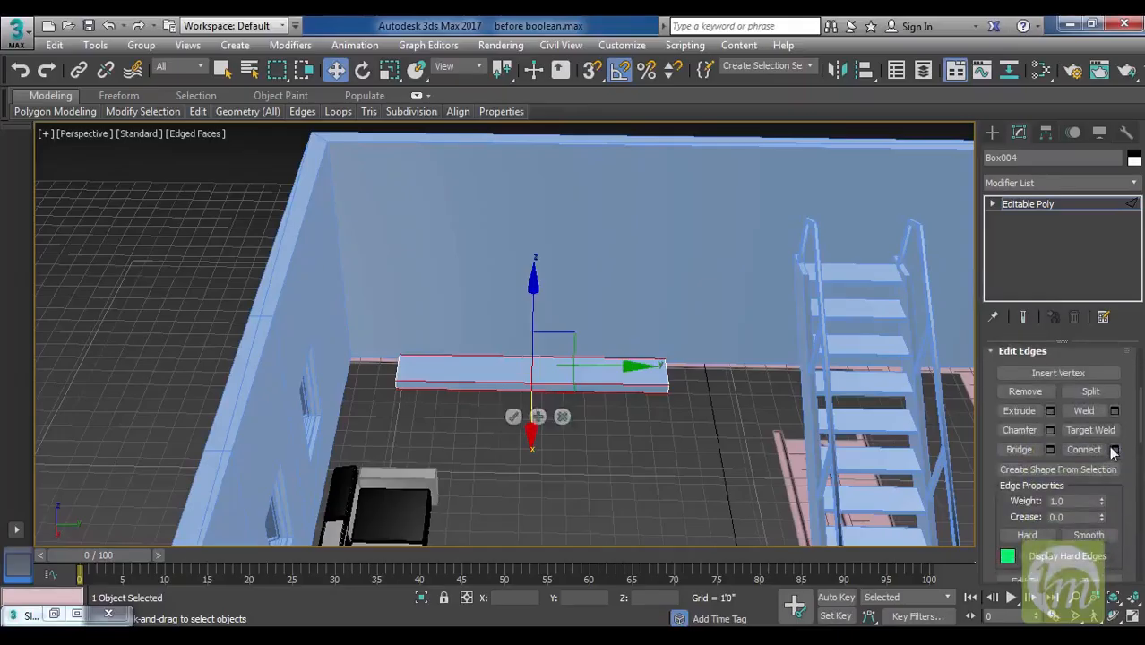
{"action": "left_click_drag", "start_coordinate": [524, 312], "coordinate": [743, 262]}
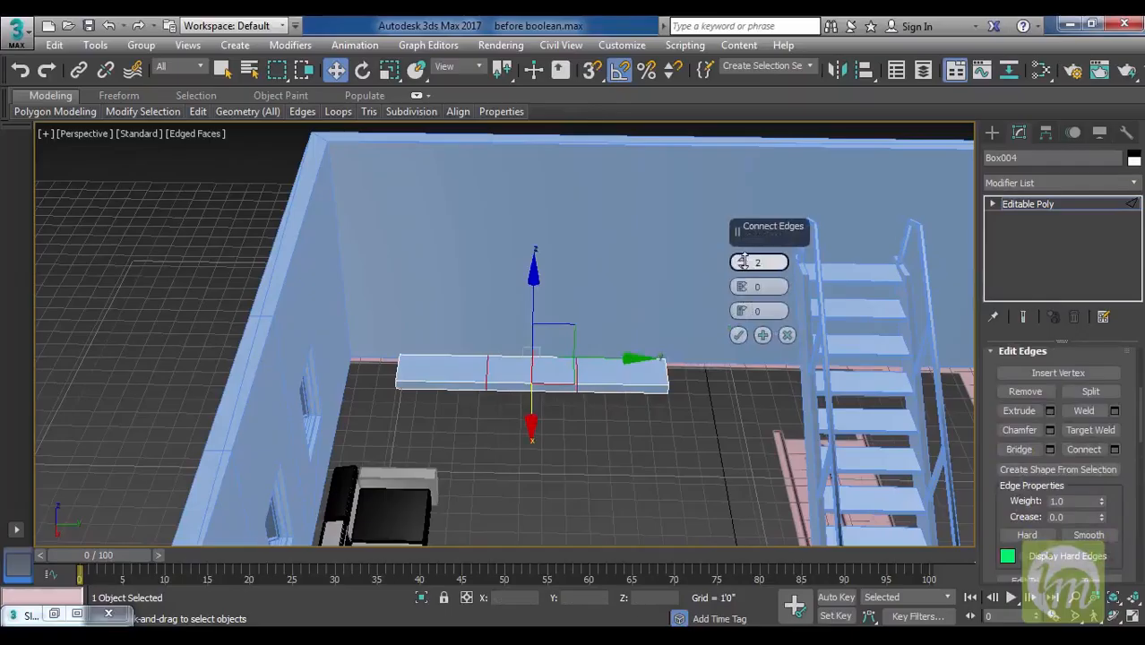
{"action": "left_click", "coordinate": [737, 335]}
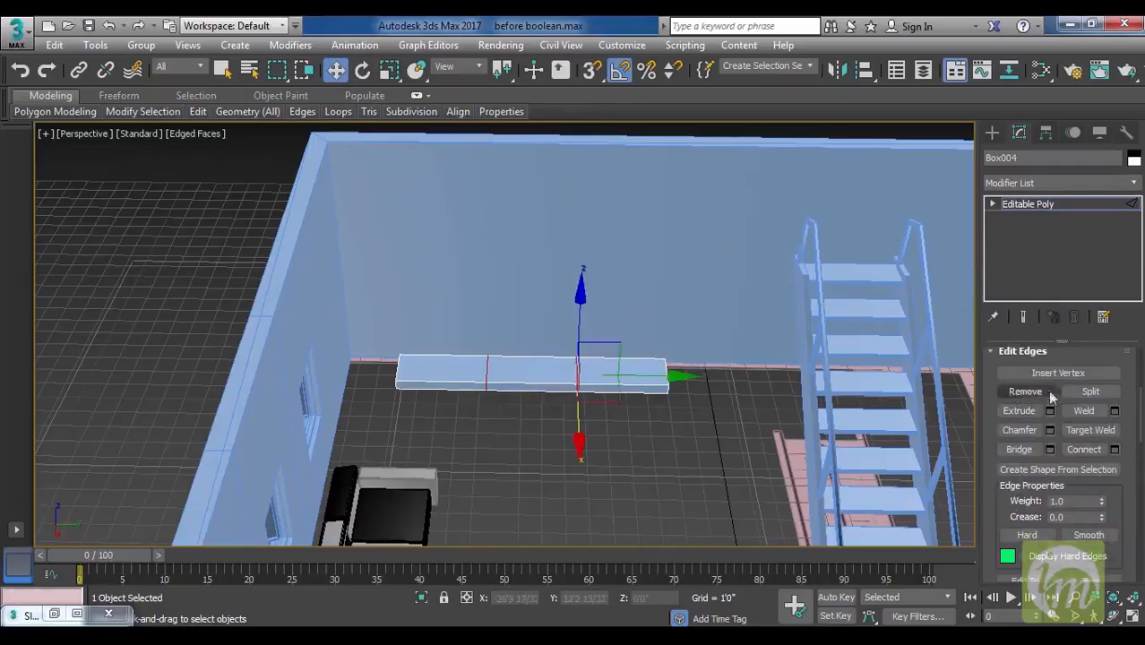
Select the three top polygons of the box and extrude them 2'0" upward.
{"action": "left_click", "coordinate": [647, 364]}
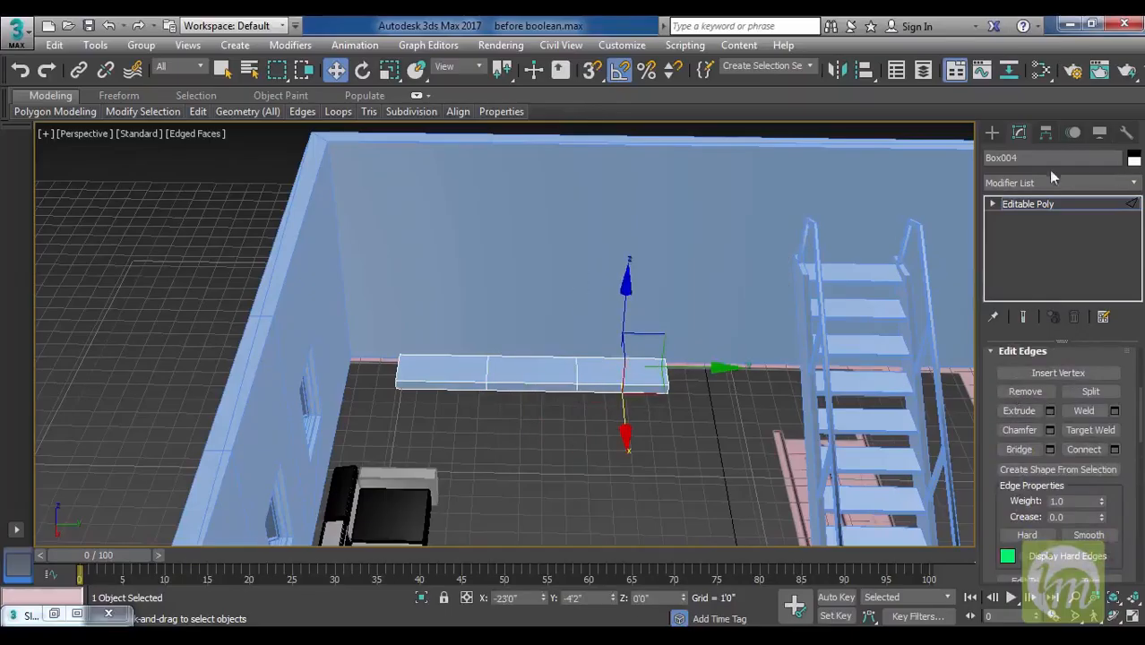
{"action": "left_click", "coordinate": [993, 207]}
{"action": "left_click", "coordinate": [1026, 261]}
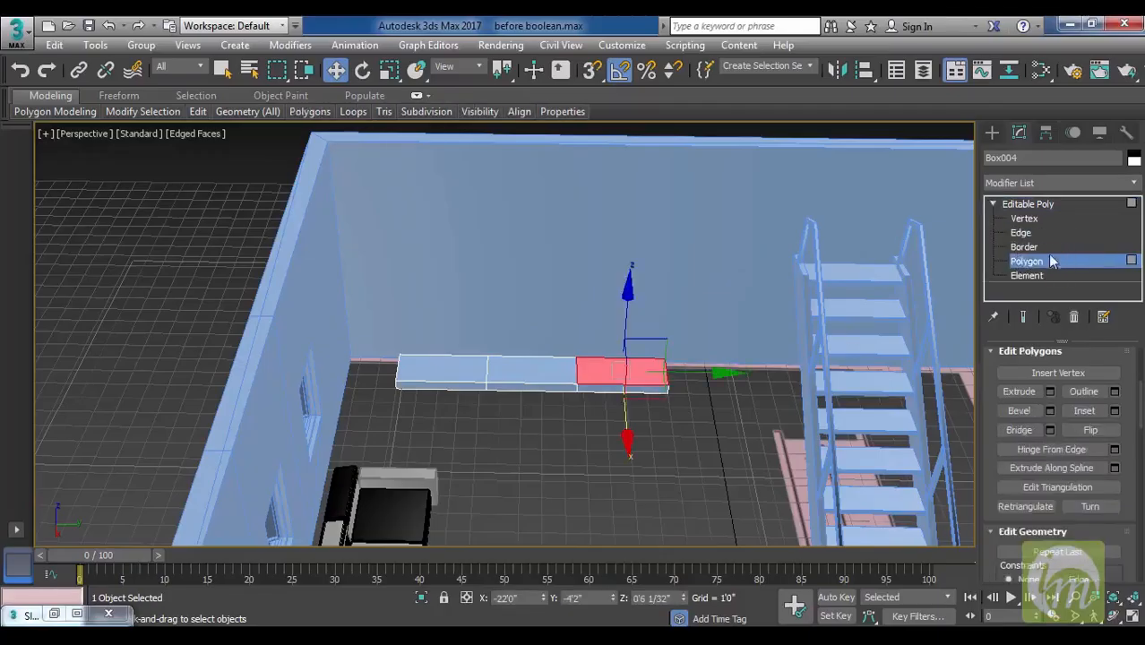
{"action": "left_click", "coordinate": [541, 372], "text": "ctrl"}
{"action": "left_click", "coordinate": [447, 371], "text": "ctrl"}
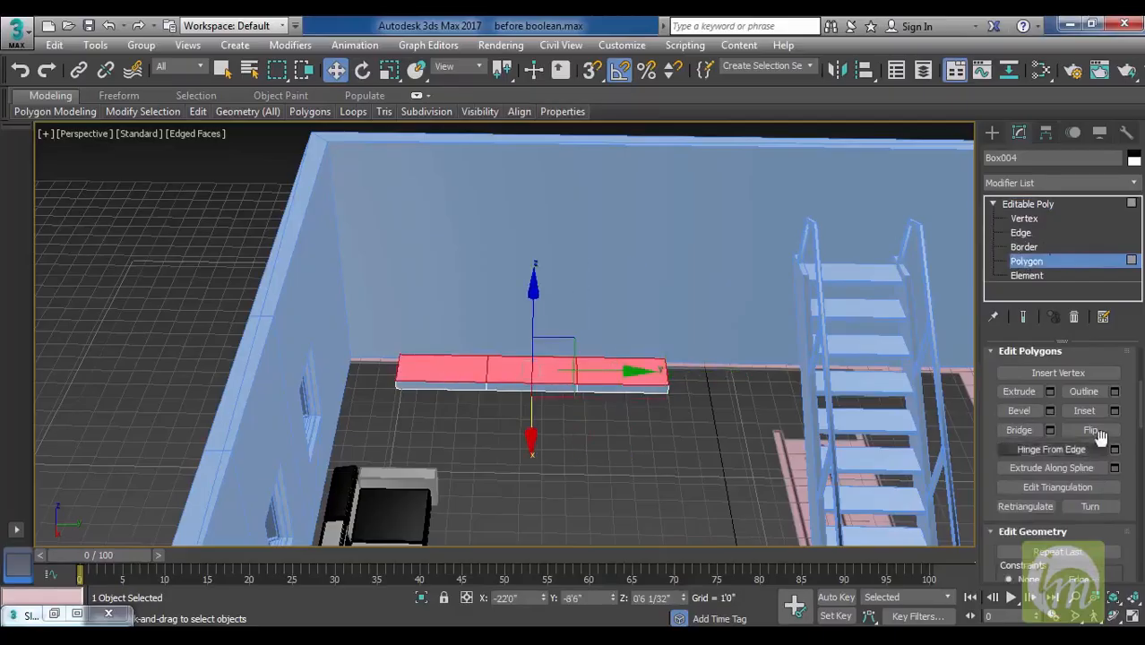
{"action": "left_click", "coordinate": [1050, 392]}
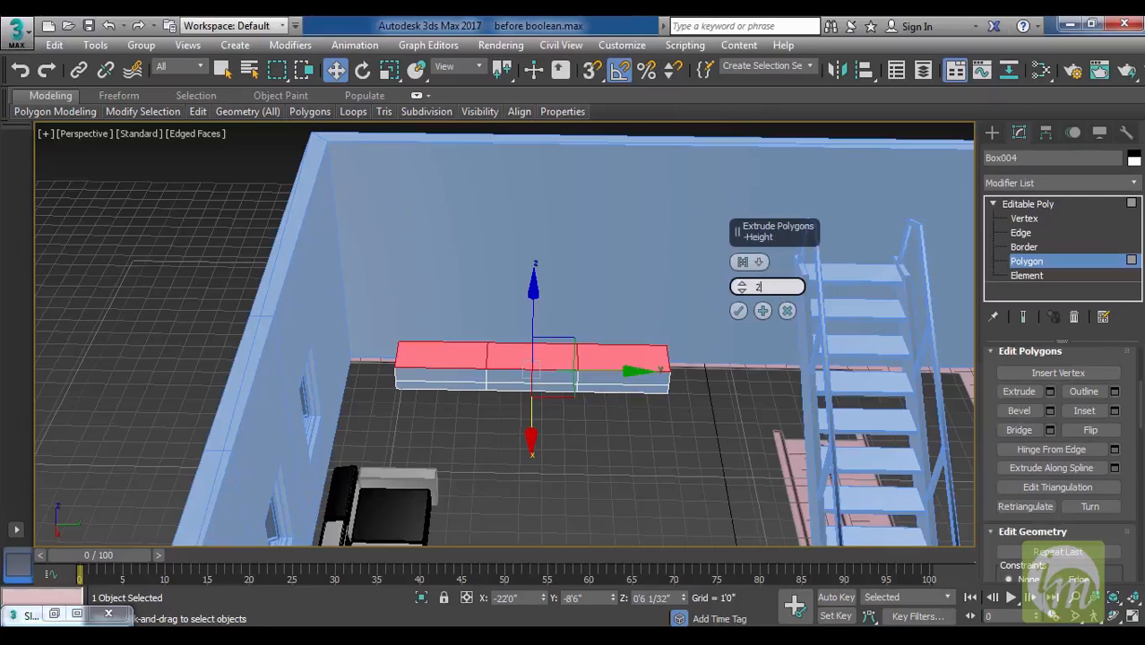
{"action": "type", "text": "2"}
{"action": "key", "text": "Return"}
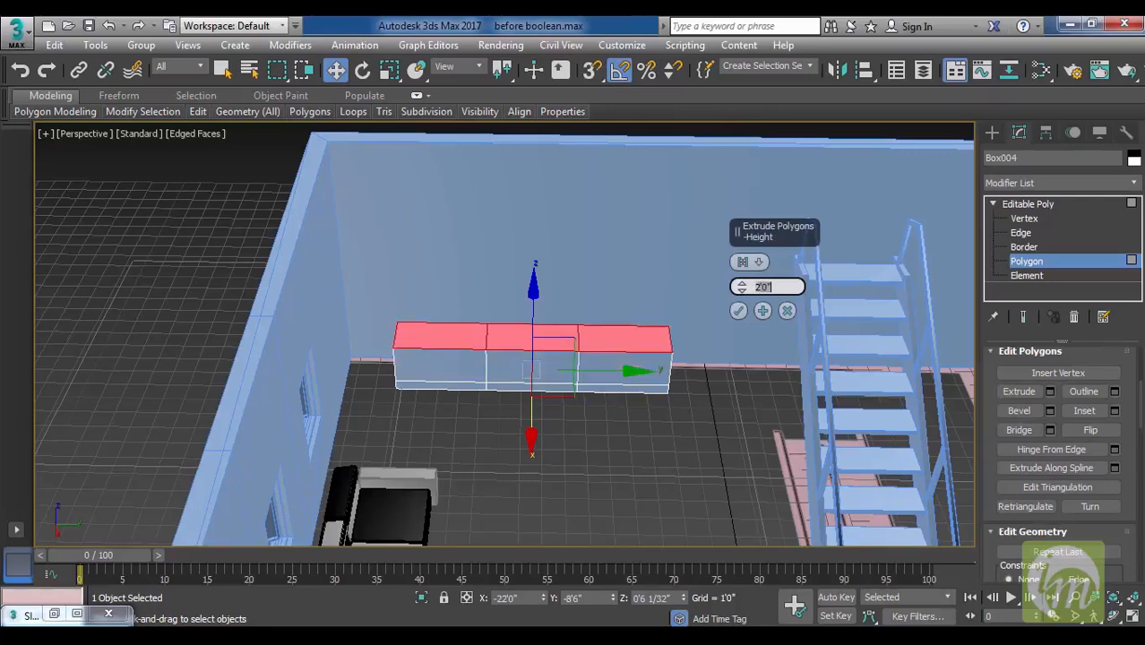
{"action": "left_click", "coordinate": [737, 314]}
{"action": "middle_click_drag", "start_coordinate": [743, 341], "coordinate": [700, 271], "text": "alt"}
{"action": "left_click", "coordinate": [738, 313]}
{"action": "left_click", "coordinate": [811, 156]}
Connect the ring of crosswise edges on the cabinet with 1 segment and slide it to -71, close to the wall.
{"action": "middle_click_drag", "start_coordinate": [812, 156], "coordinate": [558, 383], "text": "alt"}
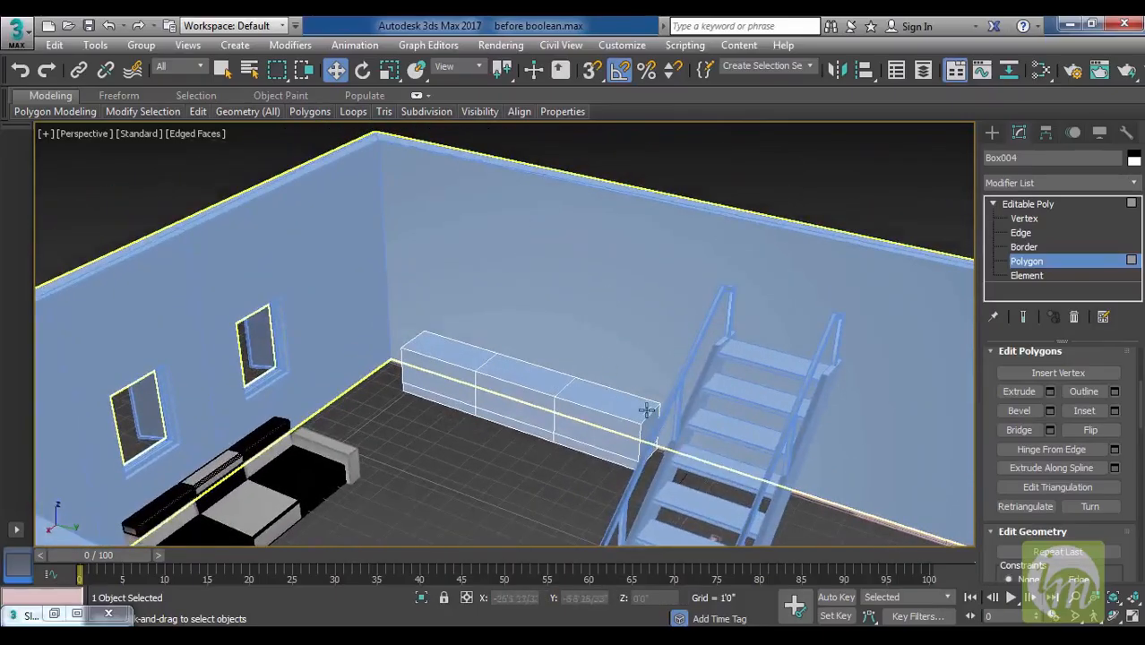
{"action": "left_click", "coordinate": [1021, 232]}
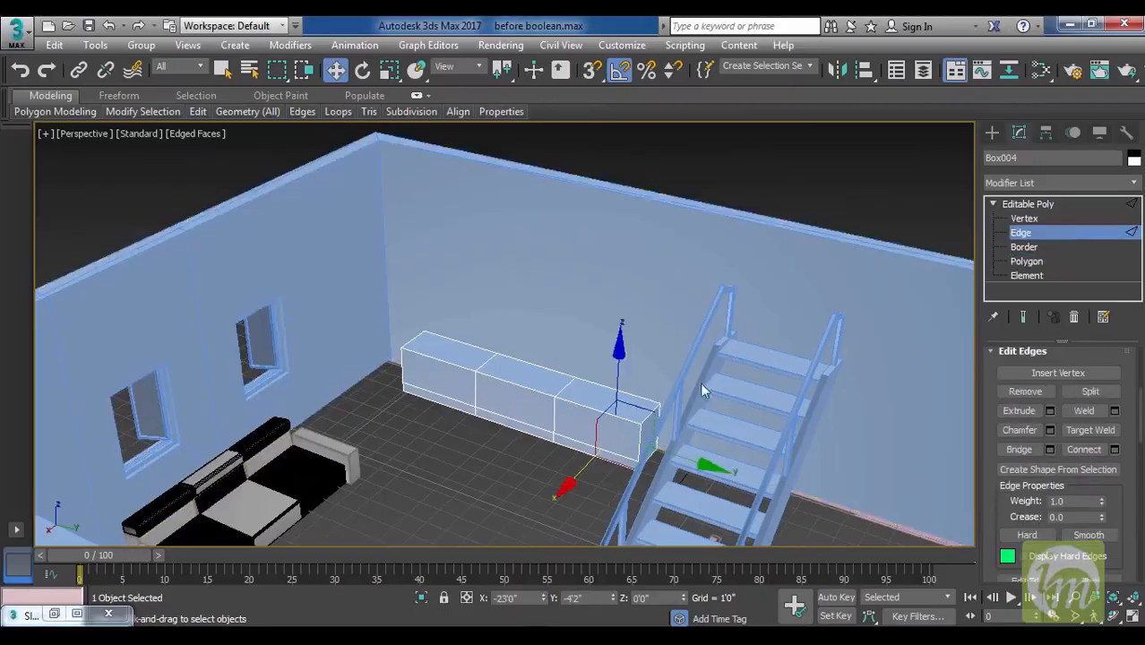
{"action": "left_click", "coordinate": [657, 405]}
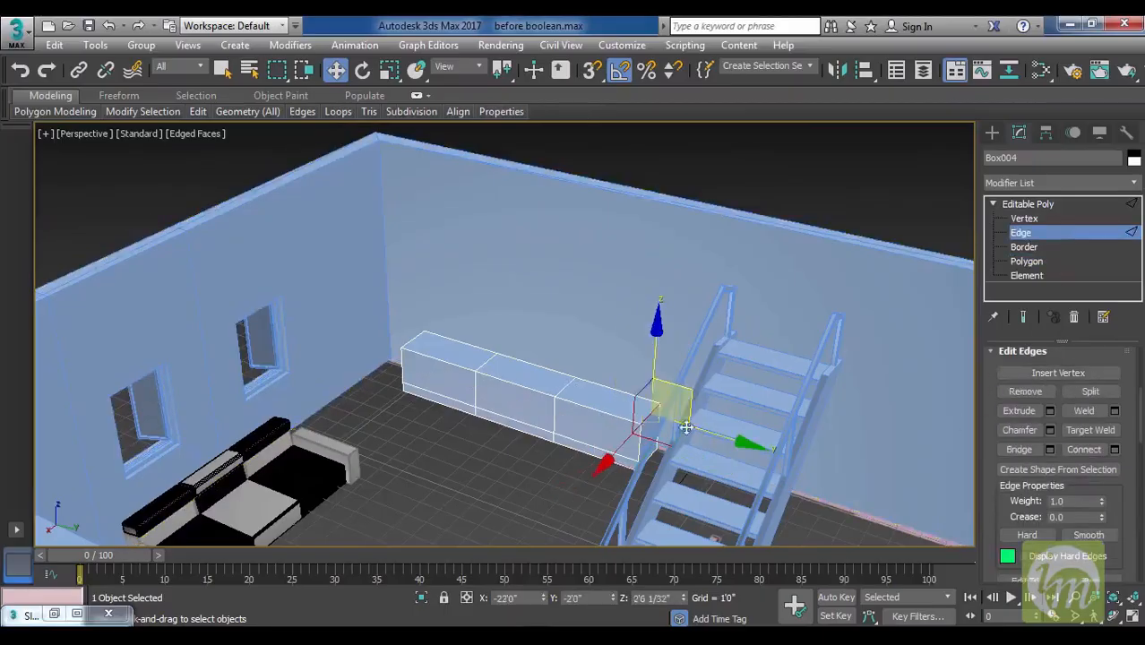
{"action": "left_click", "coordinate": [565, 388]}
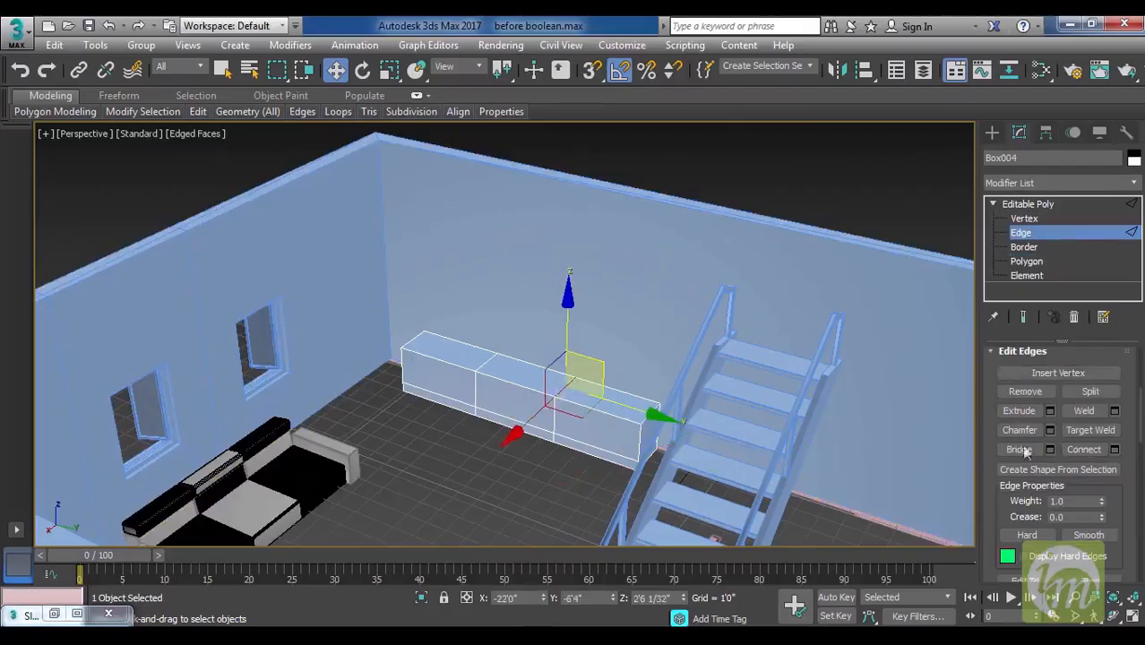
{"action": "left_click_drag", "start_coordinate": [1095, 358], "coordinate": [1089, 558]}
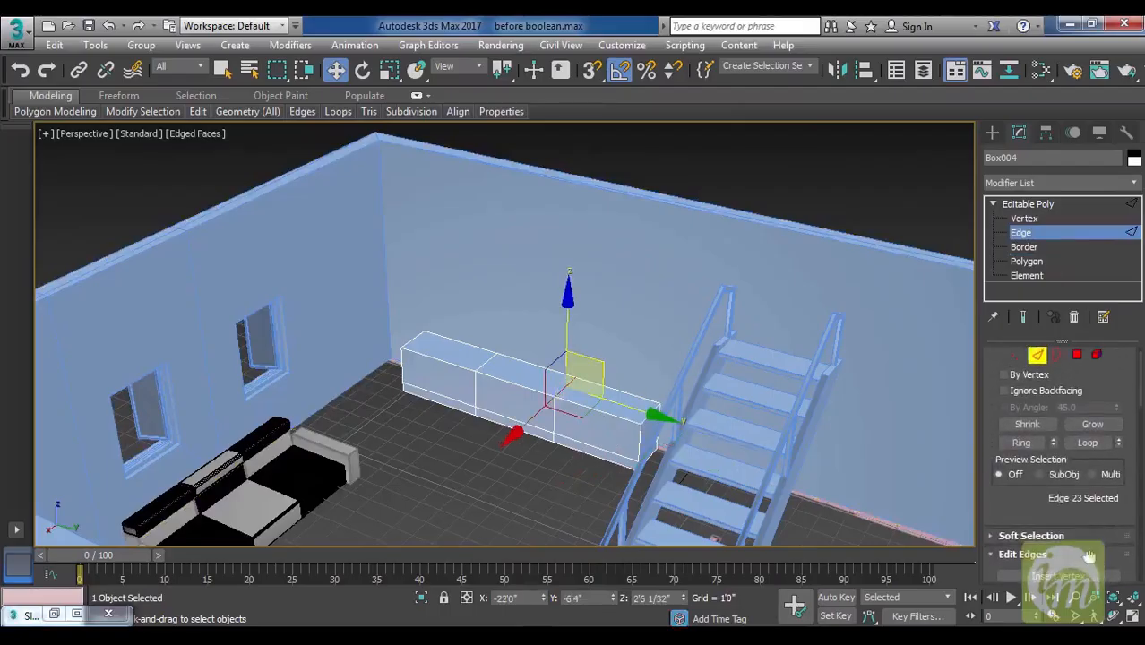
{"action": "left_click", "coordinate": [1028, 442]}
{"action": "left_click_drag", "start_coordinate": [1026, 498], "coordinate": [1028, 326]}
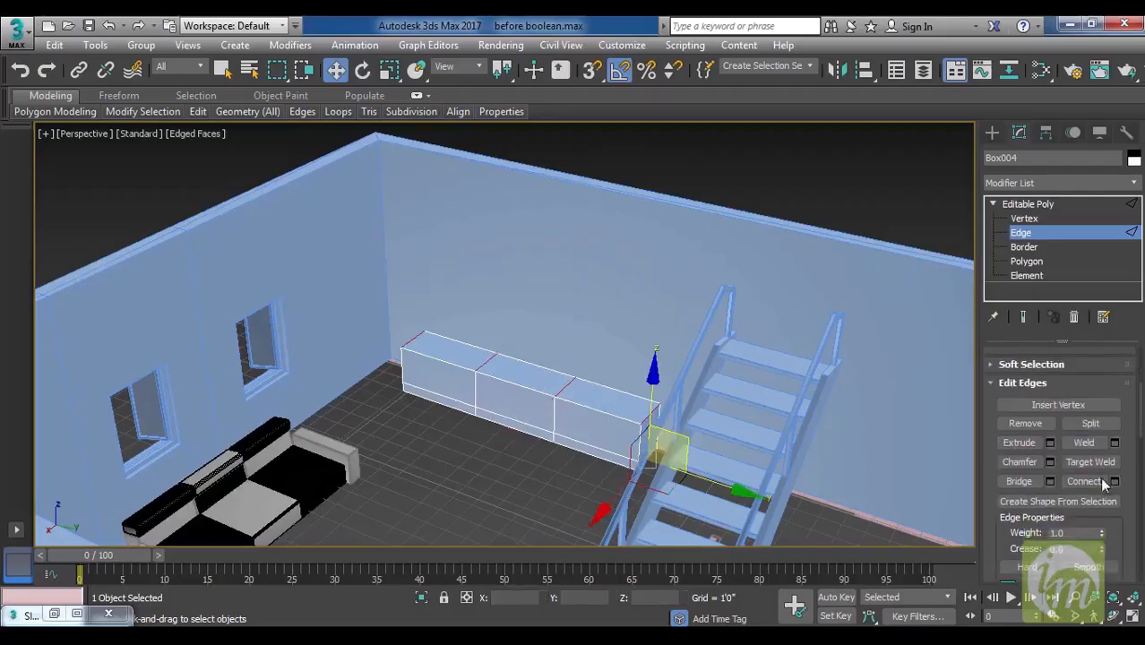
{"action": "left_click", "coordinate": [1115, 482]}
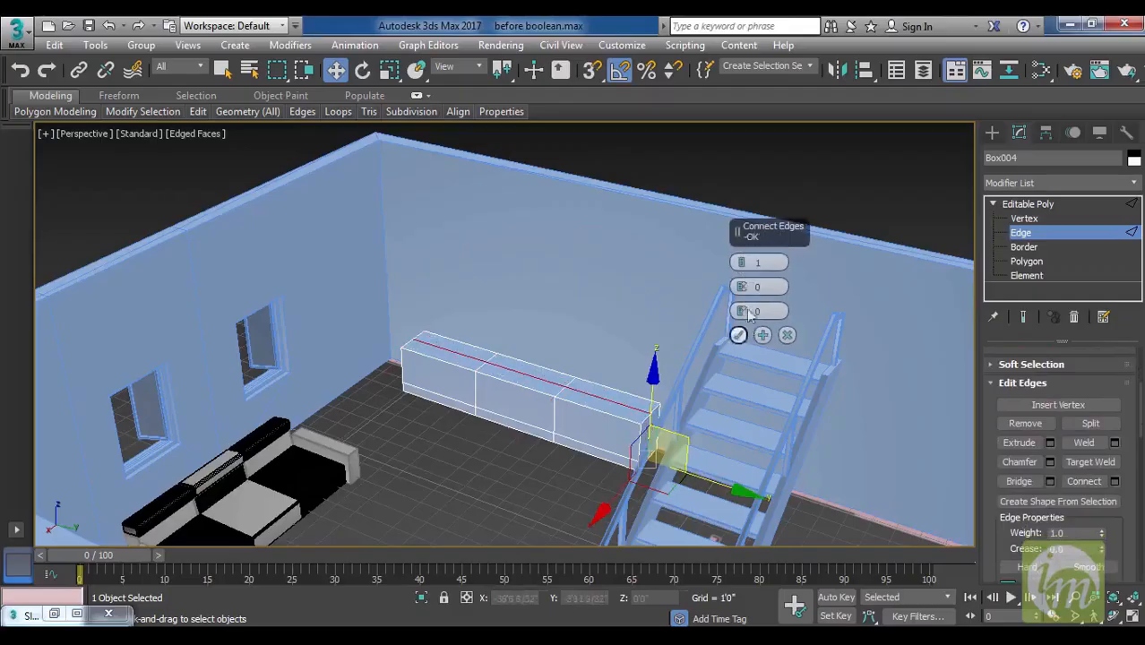
{"action": "left_click_drag", "start_coordinate": [748, 318], "coordinate": [742, 550]}
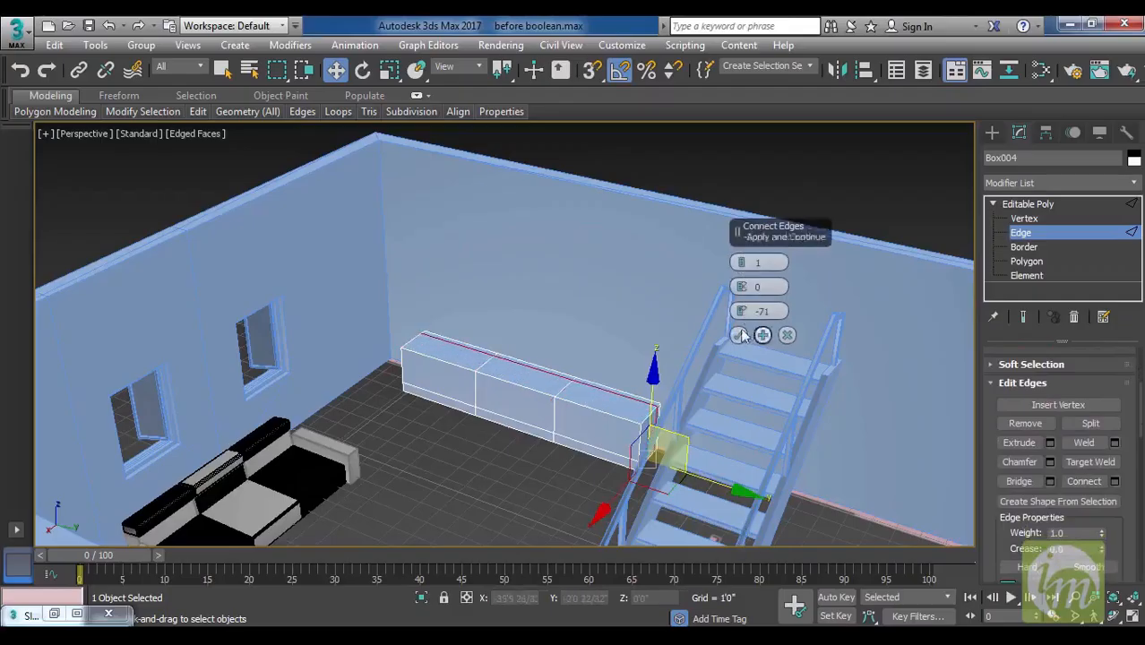
{"action": "left_click", "coordinate": [738, 335]}
Select the three narrow top polygons along the wall side of the cabinet and extrude them 5'0" upward as a back panel.
{"action": "left_click", "coordinate": [874, 214]}
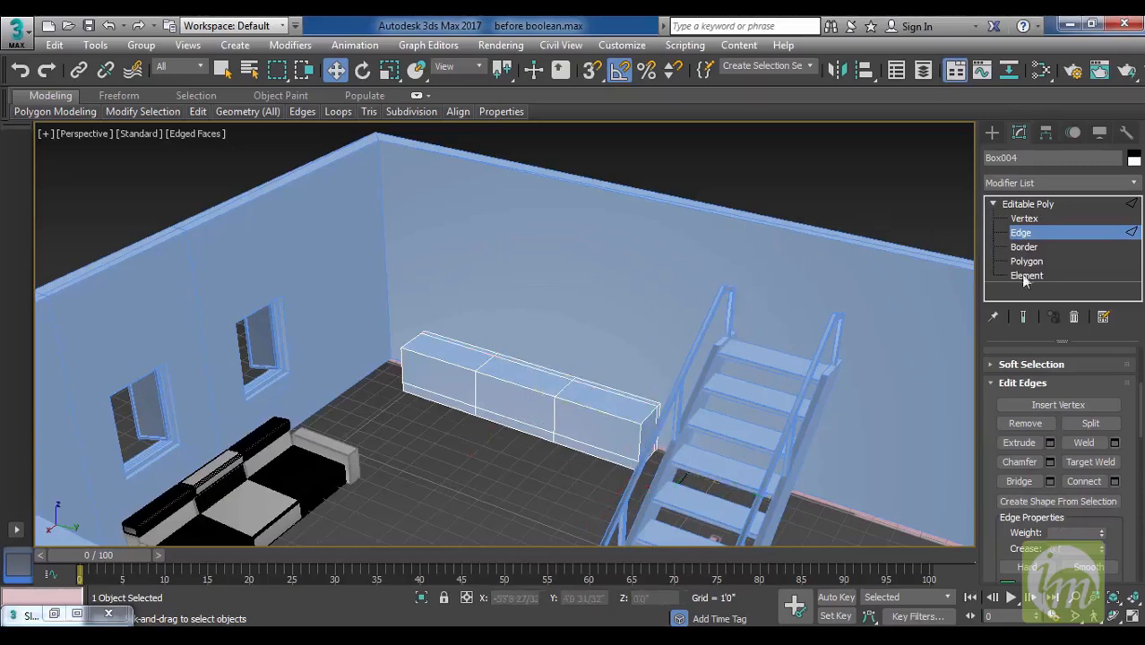
{"action": "left_click", "coordinate": [1027, 261]}
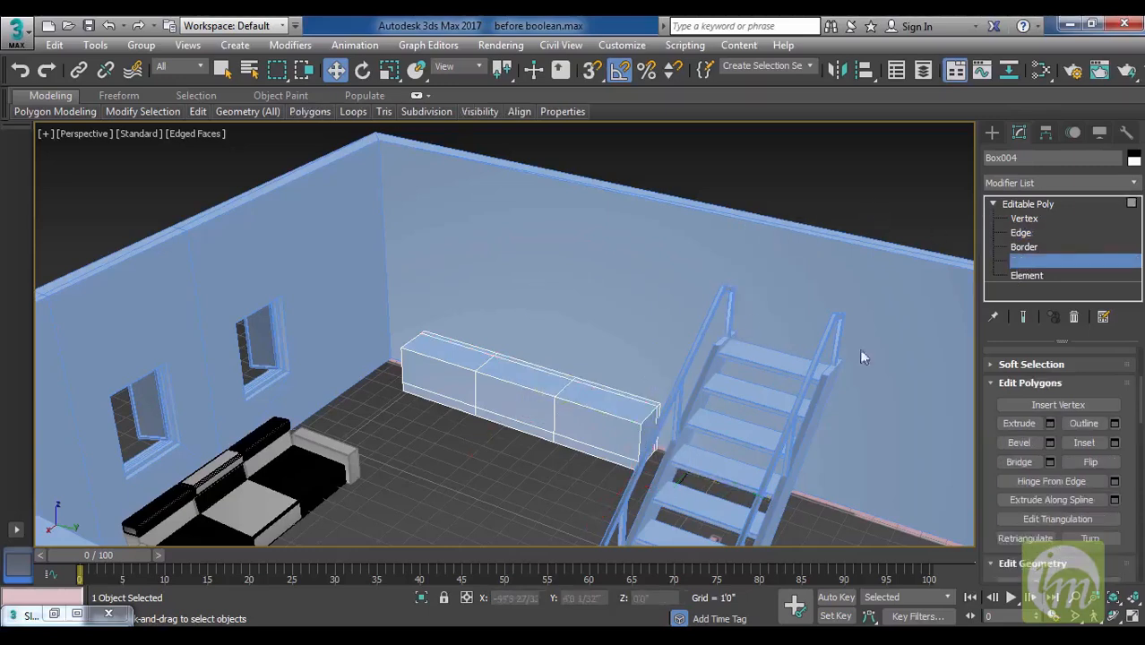
{"action": "left_click", "coordinate": [614, 390]}
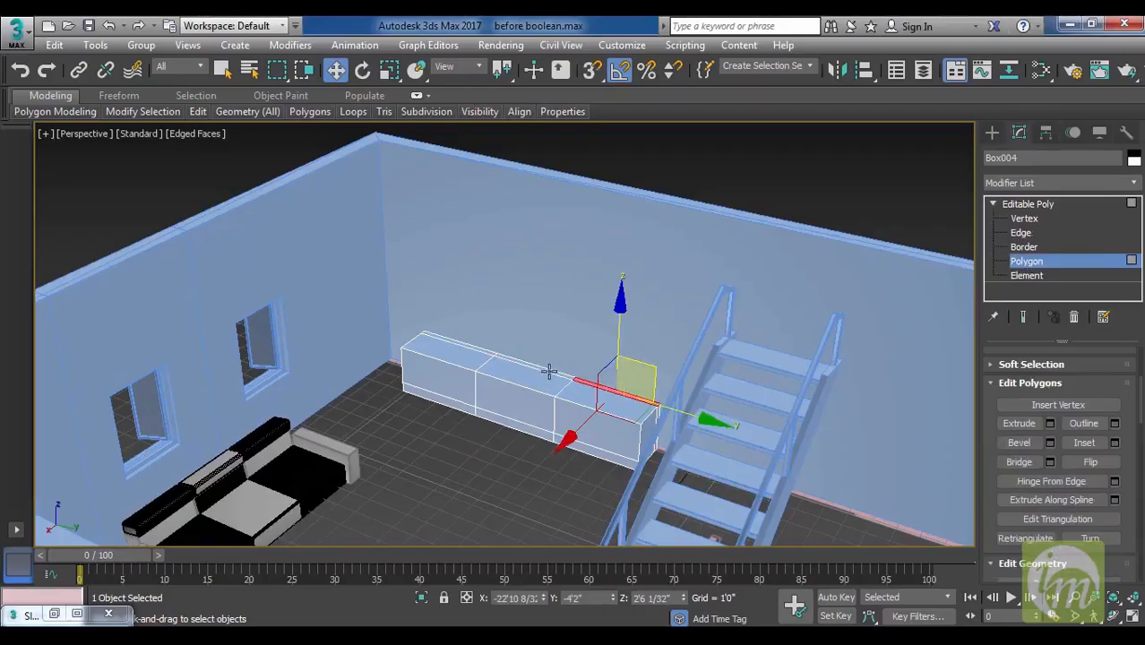
{"action": "left_click", "coordinate": [549, 371]}
{"action": "left_click", "coordinate": [469, 347], "text": "ctrl"}
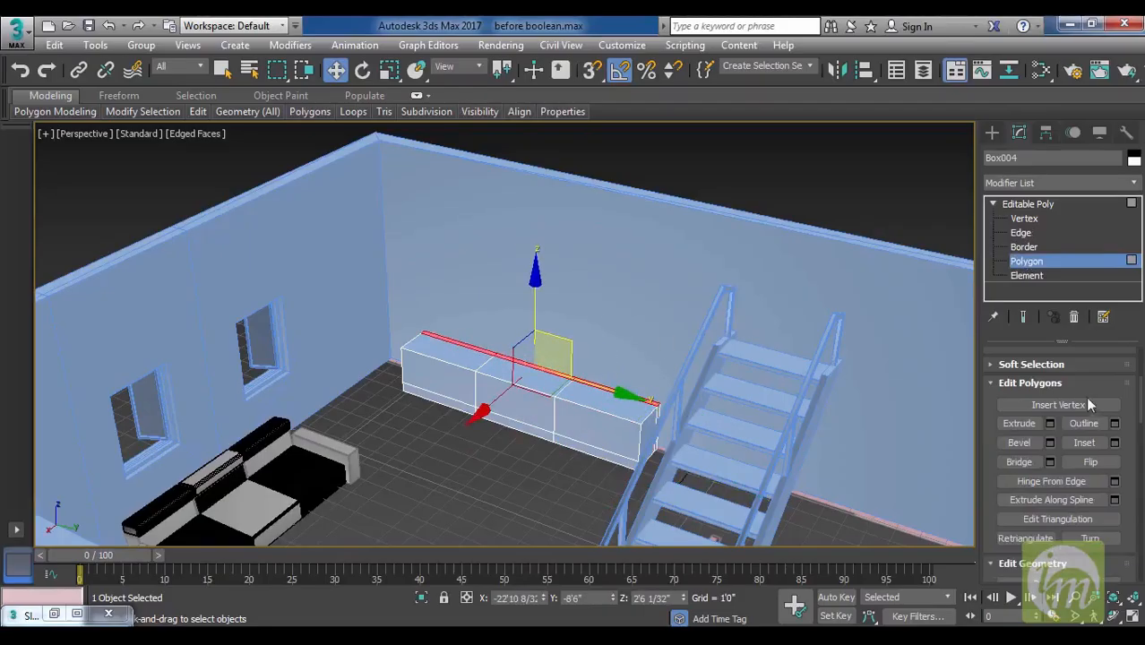
{"action": "left_click", "coordinate": [1050, 424]}
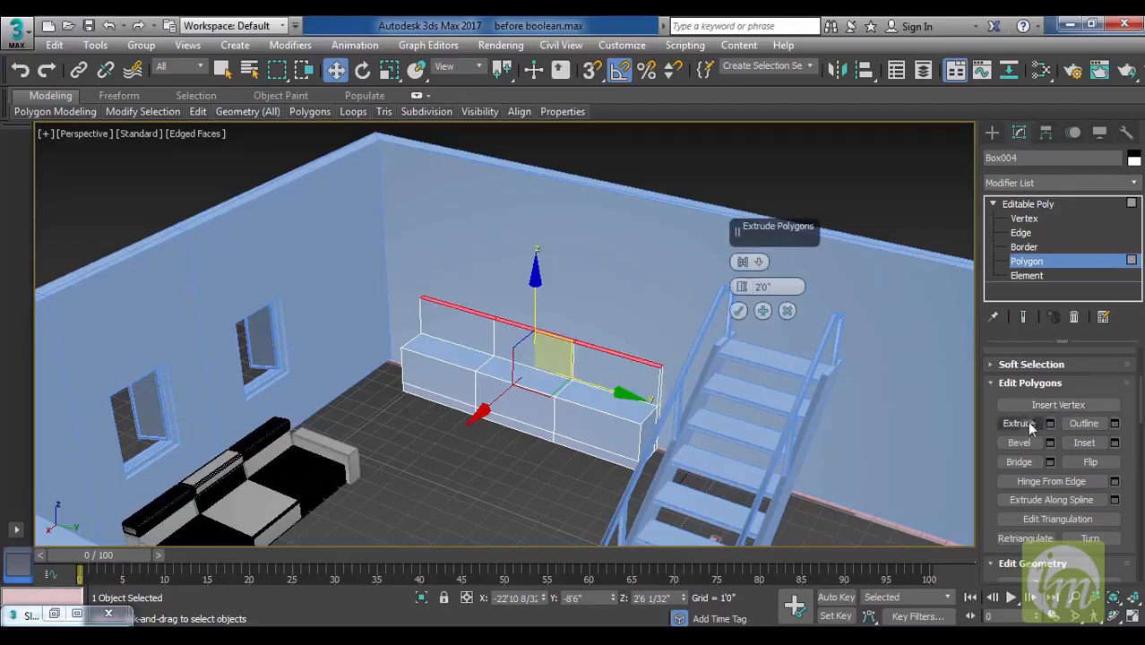
{"action": "left_click_drag", "start_coordinate": [742, 287], "coordinate": [747, 140]}
{"action": "left_click", "coordinate": [755, 287]}
{"action": "type", "text": "5"}
{"action": "key", "text": "Return"}
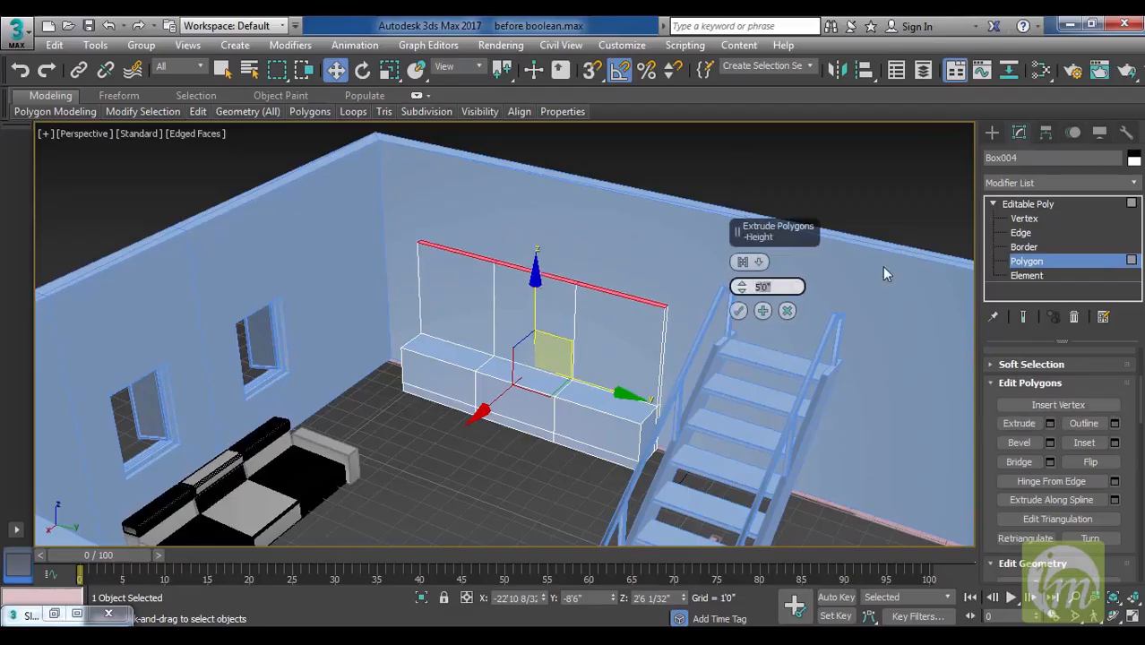
{"action": "left_click", "coordinate": [738, 311]}
{"action": "left_click", "coordinate": [795, 179]}
Select the three top polygons of the back panel and extrude them another 4'0" upward.
{"action": "middle_click_drag", "start_coordinate": [733, 314], "coordinate": [647, 320], "text": "alt"}
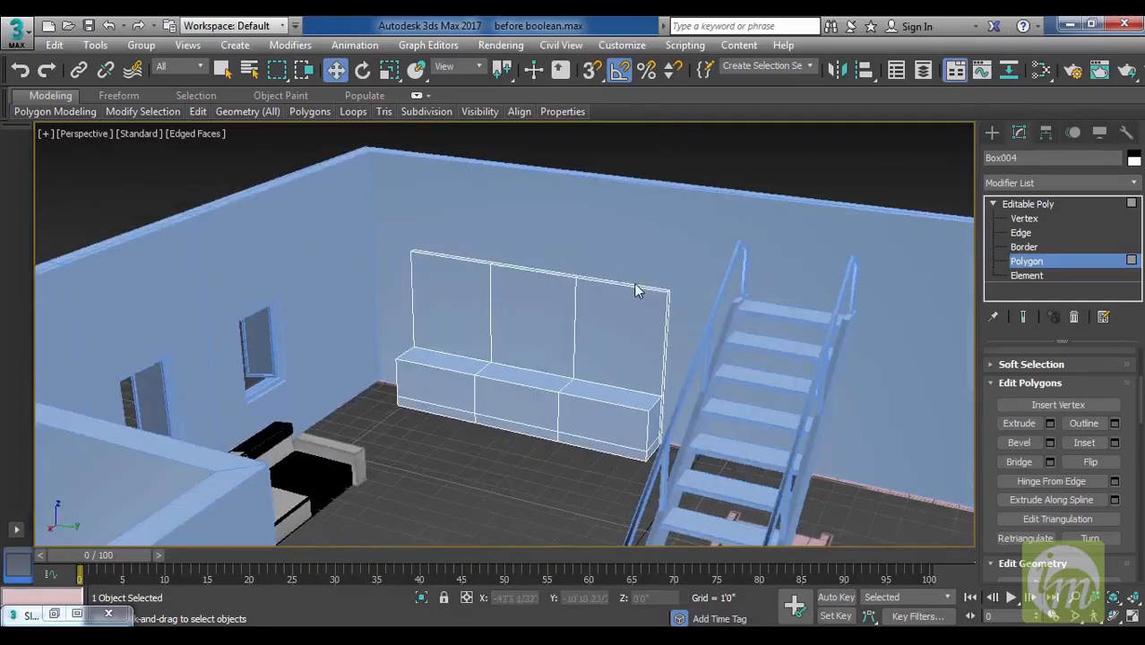
{"action": "left_click", "coordinate": [614, 291]}
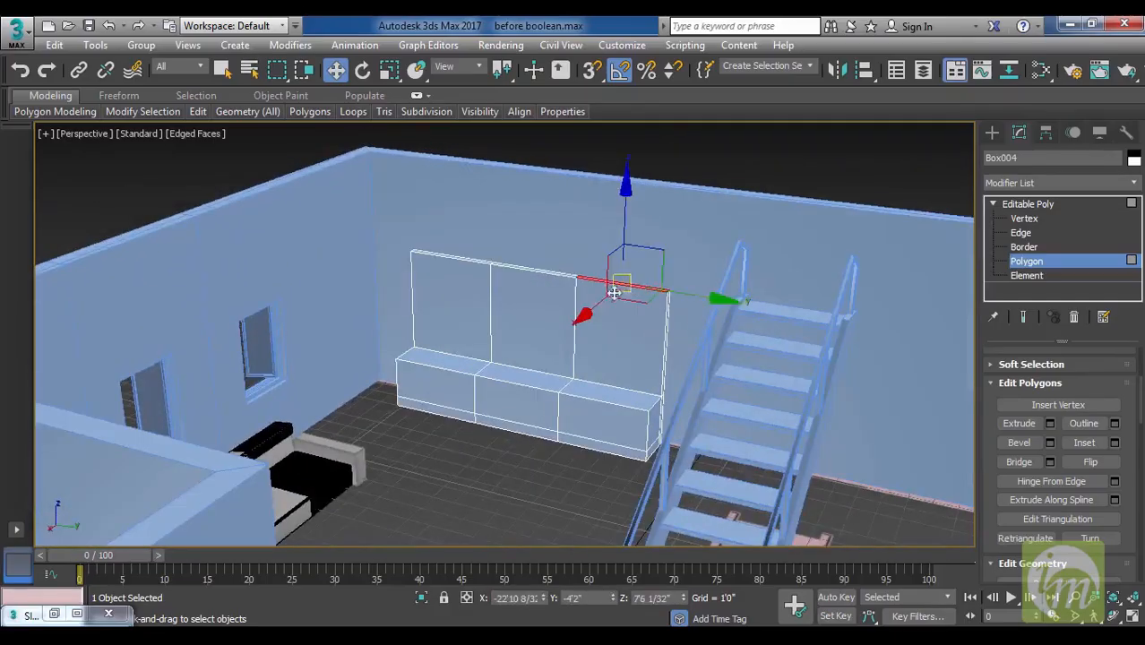
{"action": "left_click", "coordinate": [565, 276], "text": "ctrl"}
{"action": "left_click", "coordinate": [481, 261], "text": "ctrl"}
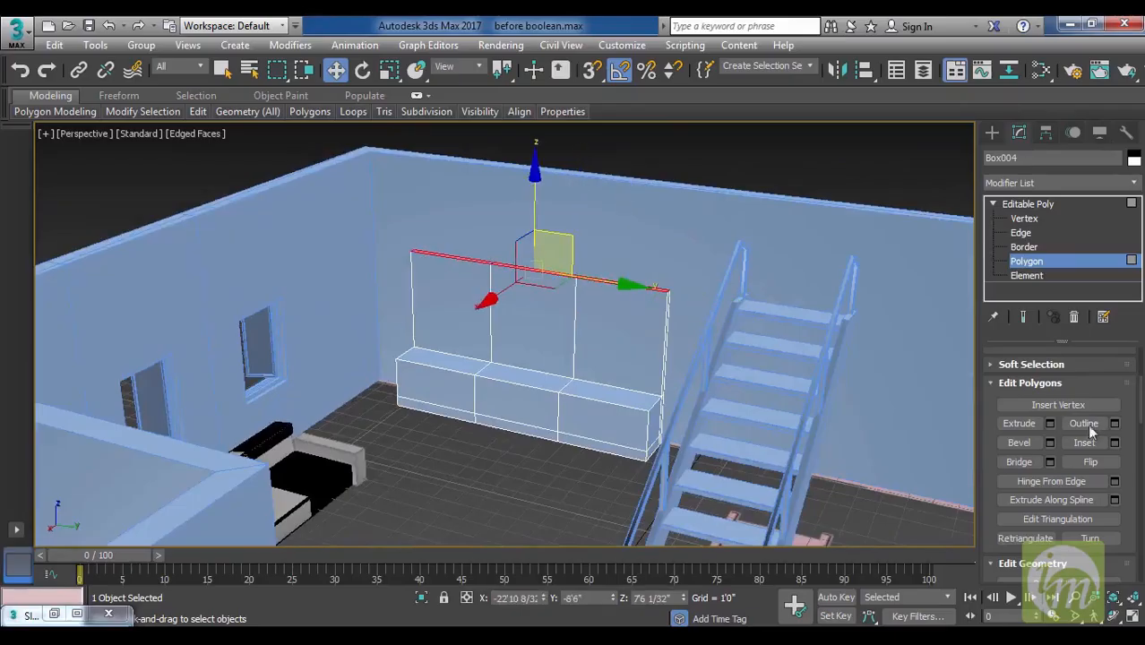
{"action": "left_click", "coordinate": [1050, 424]}
{"action": "left_click_drag", "start_coordinate": [782, 288], "coordinate": [705, 279]}
{"action": "type", "text": "4"}
{"action": "key", "text": "Return"}
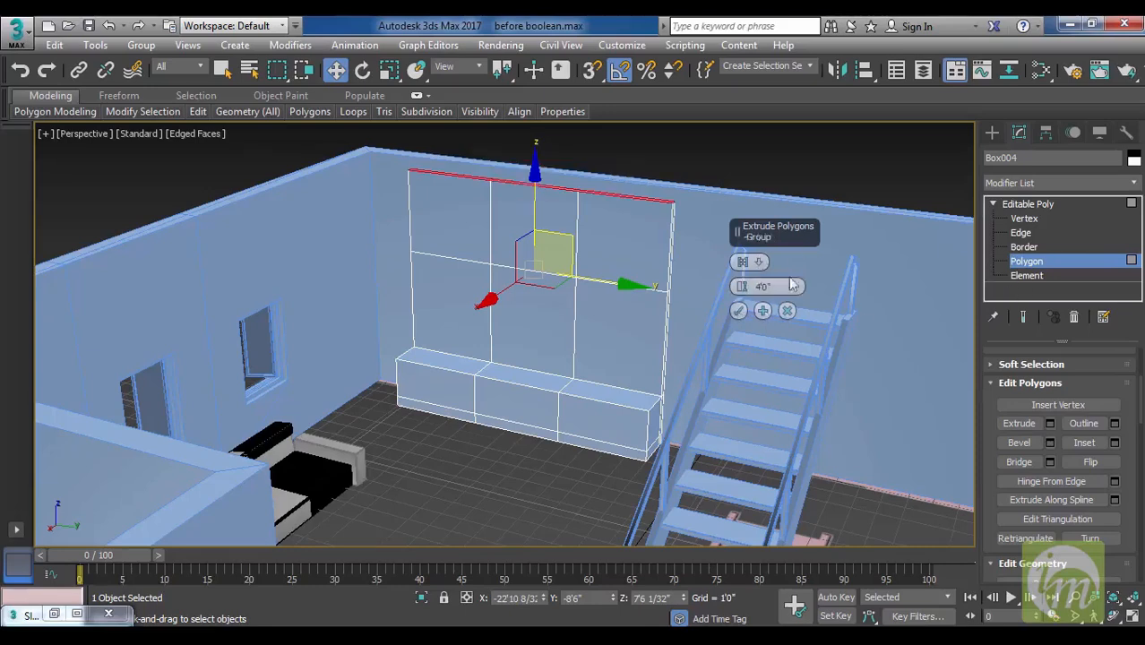
{"action": "left_click", "coordinate": [741, 311]}
{"action": "left_click", "coordinate": [738, 168]}
Select the three large front polygons of the low cabinet and inset them by 0'1" using the By Polygon mode.
{"action": "middle_click_drag", "start_coordinate": [702, 299], "coordinate": [726, 324], "text": "alt"}
{"action": "middle_click_drag", "start_coordinate": [635, 377], "coordinate": [636, 409], "text": "alt"}
{"action": "left_click", "coordinate": [636, 408]}
{"action": "left_click", "coordinate": [498, 402], "text": "ctrl"}
{"action": "left_click", "coordinate": [390, 380], "text": "ctrl"}
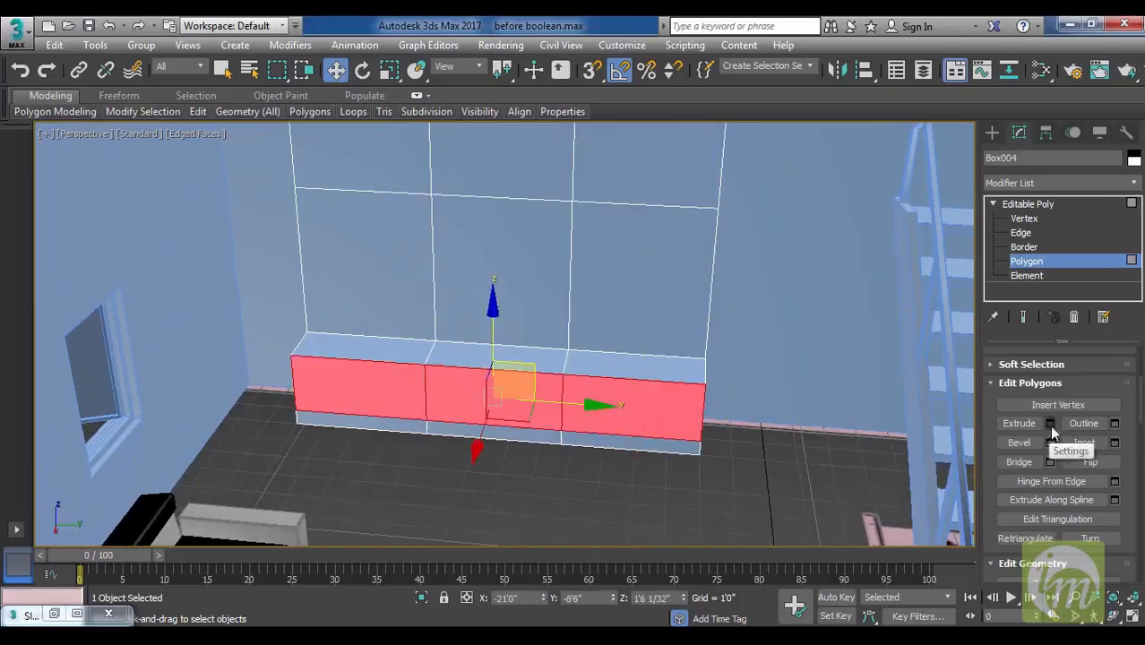
{"action": "left_click", "coordinate": [1115, 446]}
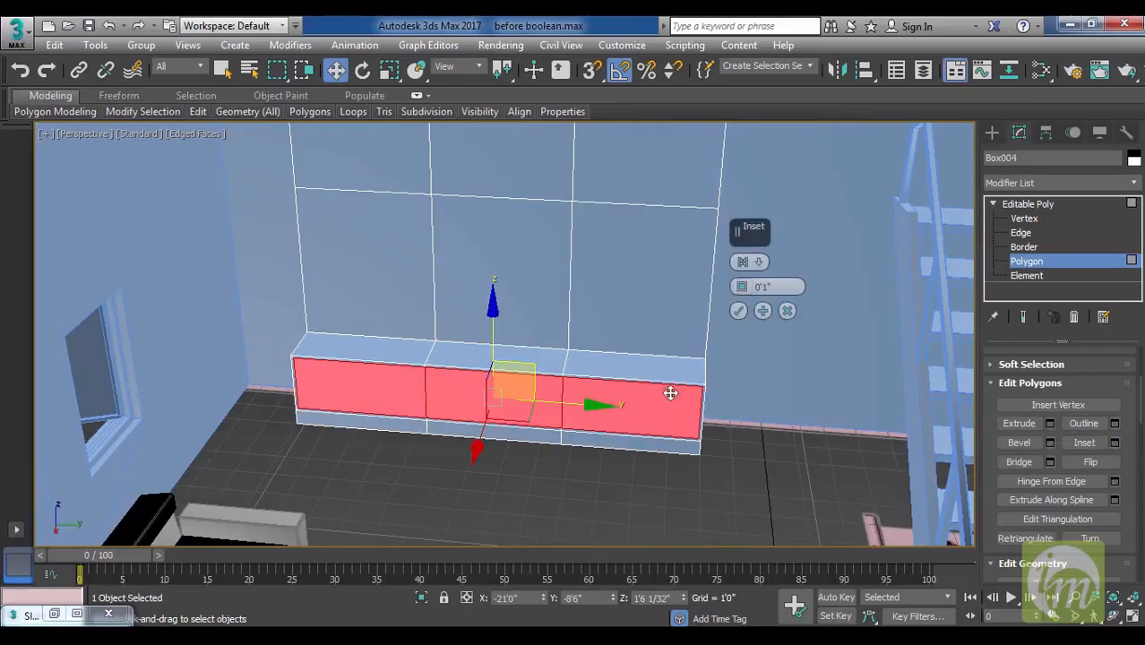
{"action": "left_click", "coordinate": [760, 262]}
{"action": "left_click", "coordinate": [788, 287]}
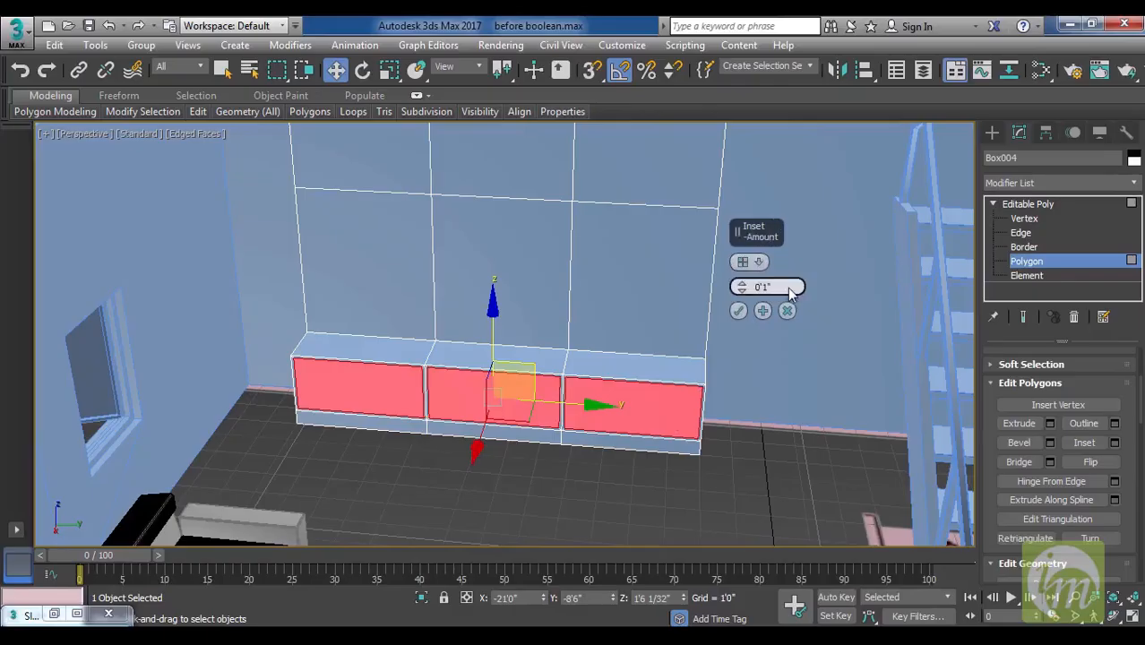
{"action": "left_click", "coordinate": [738, 311]}
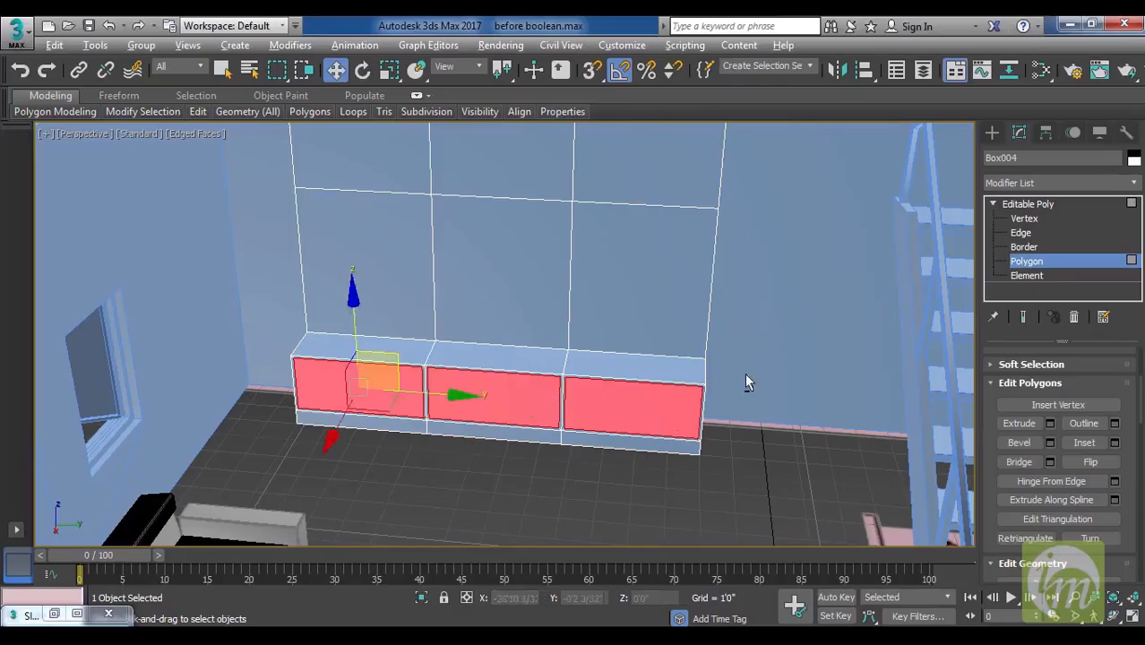
Extrude the three inset cabinet fronts inward by -0'1 6/32".
{"action": "middle_click_drag", "start_coordinate": [745, 373], "coordinate": [708, 368], "text": "alt"}
{"action": "middle_click_drag", "start_coordinate": [613, 391], "coordinate": [655, 385]}
{"action": "scroll", "coordinate": [657, 371], "scroll_direction": "up", "scroll_amount": 3}
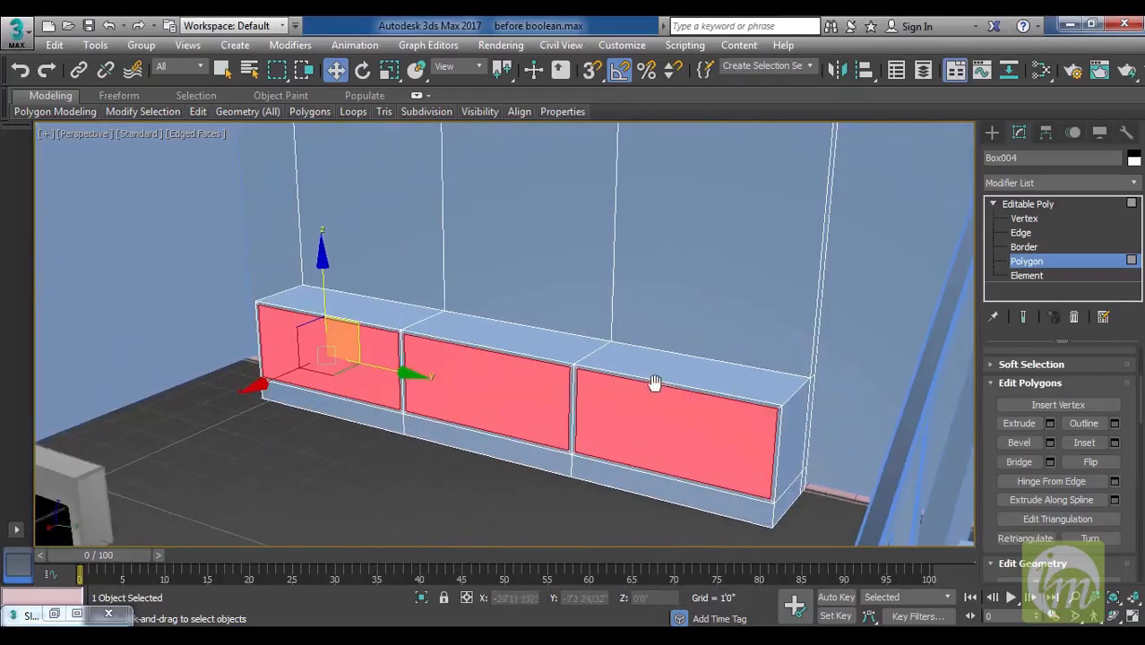
{"action": "left_click", "coordinate": [1051, 423]}
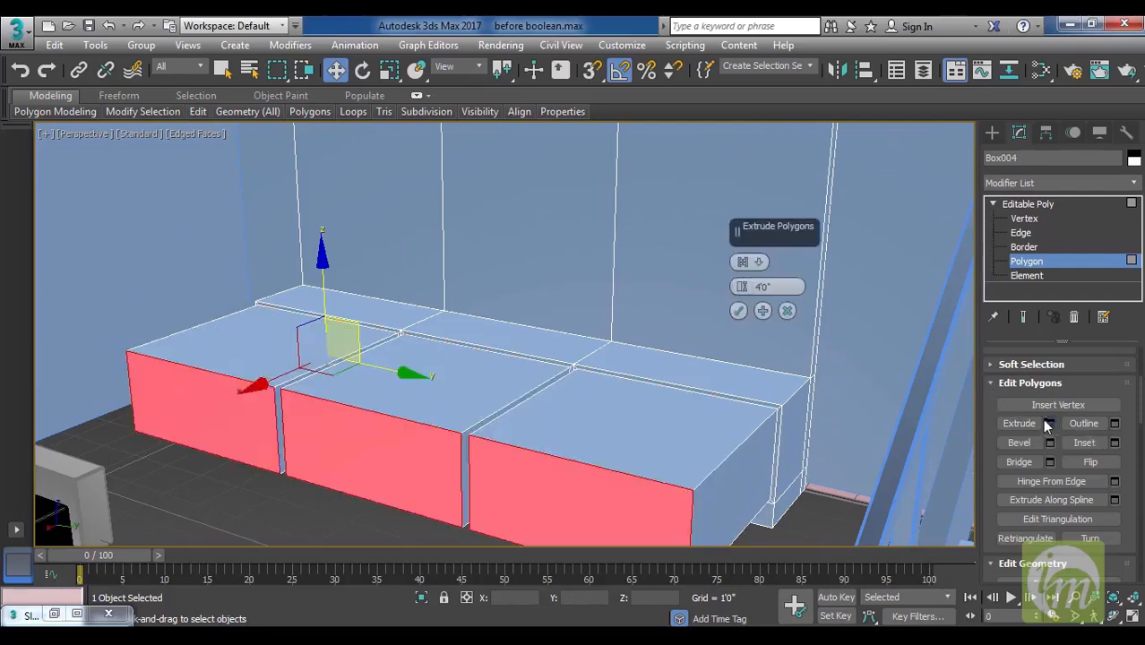
{"action": "left_click_drag", "start_coordinate": [785, 286], "coordinate": [755, 287]}
{"action": "type", "text": "-"}
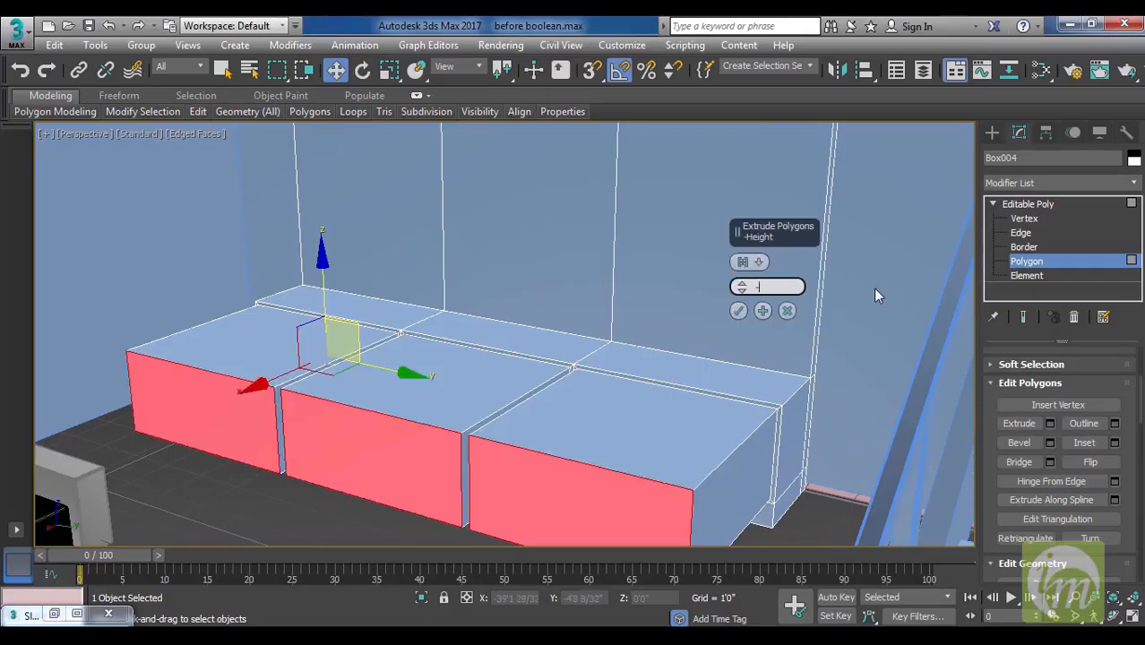
{"action": "type", "text": "0.3"}
{"action": "key", "text": "Return"}
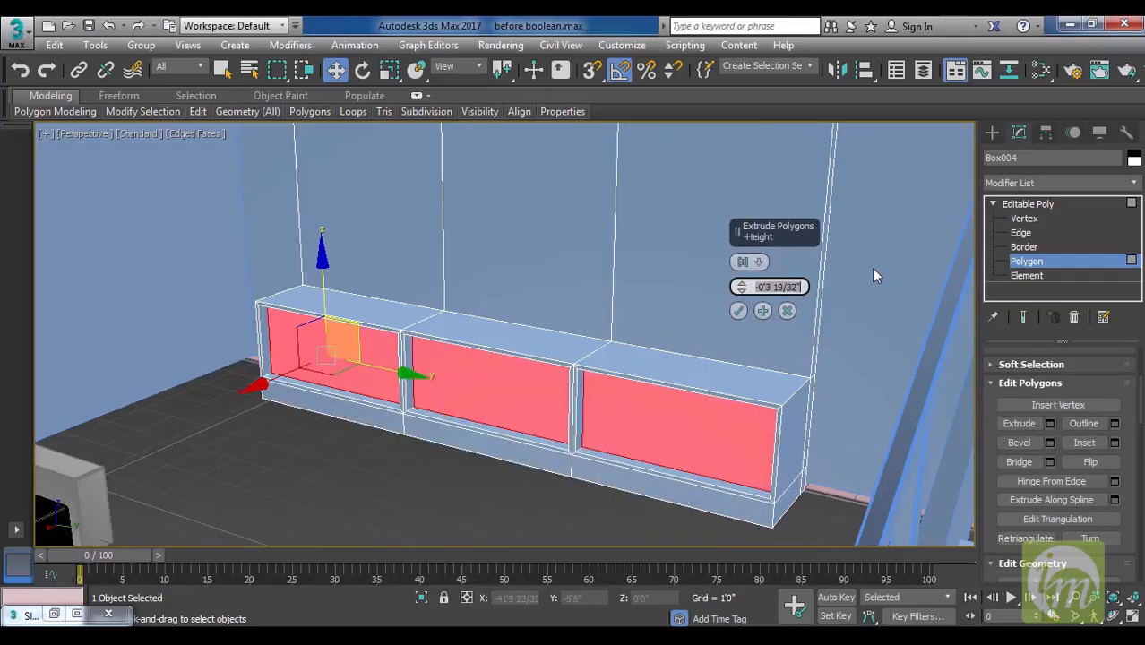
{"action": "type", "text": "-0.2"}
{"action": "key", "text": "Return"}
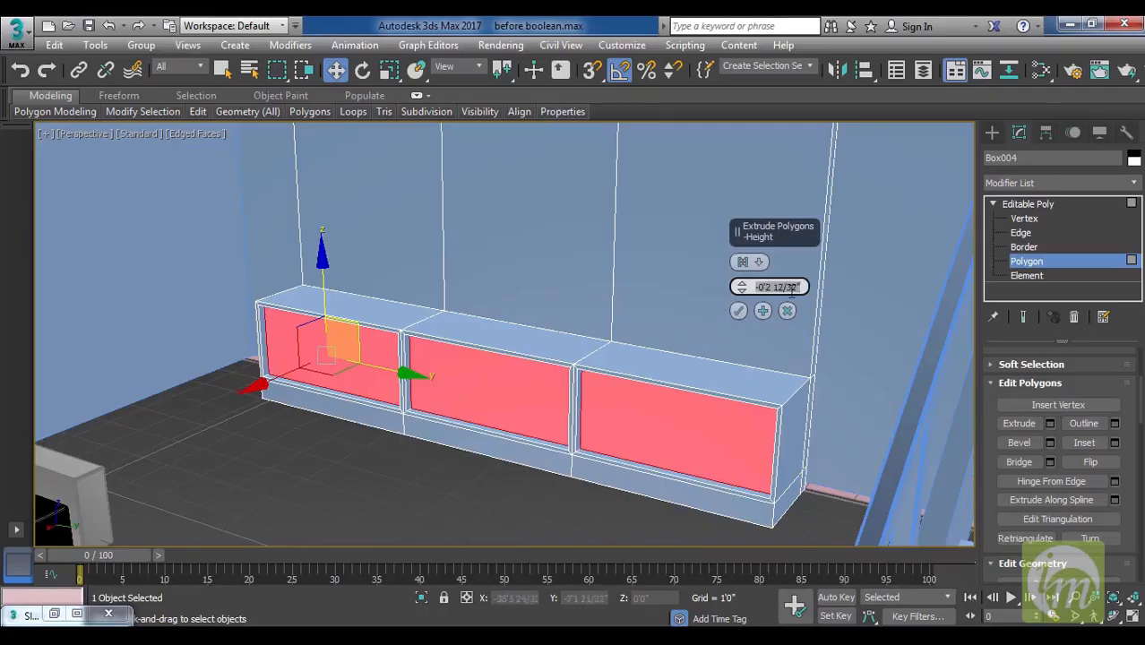
{"action": "left_click_drag", "start_coordinate": [741, 296], "coordinate": [748, 284]}
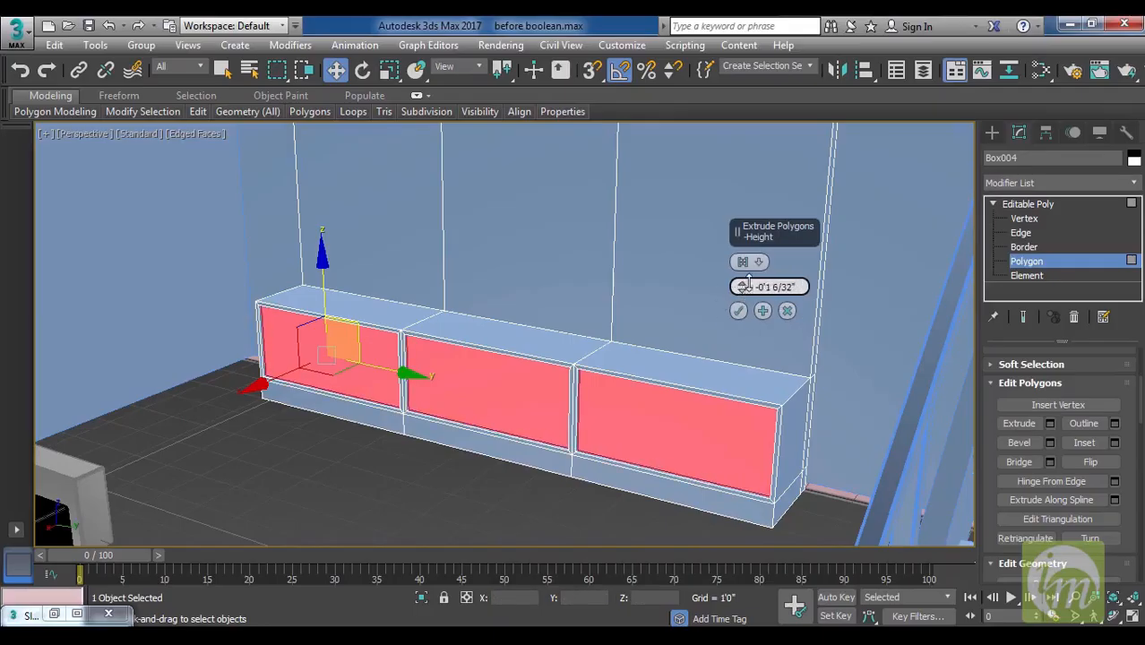
{"action": "left_click", "coordinate": [739, 311]}
Leave polygon editing on the wall cabinet unit and deselect it.
{"action": "middle_click_drag", "start_coordinate": [759, 321], "coordinate": [654, 423], "text": "alt"}
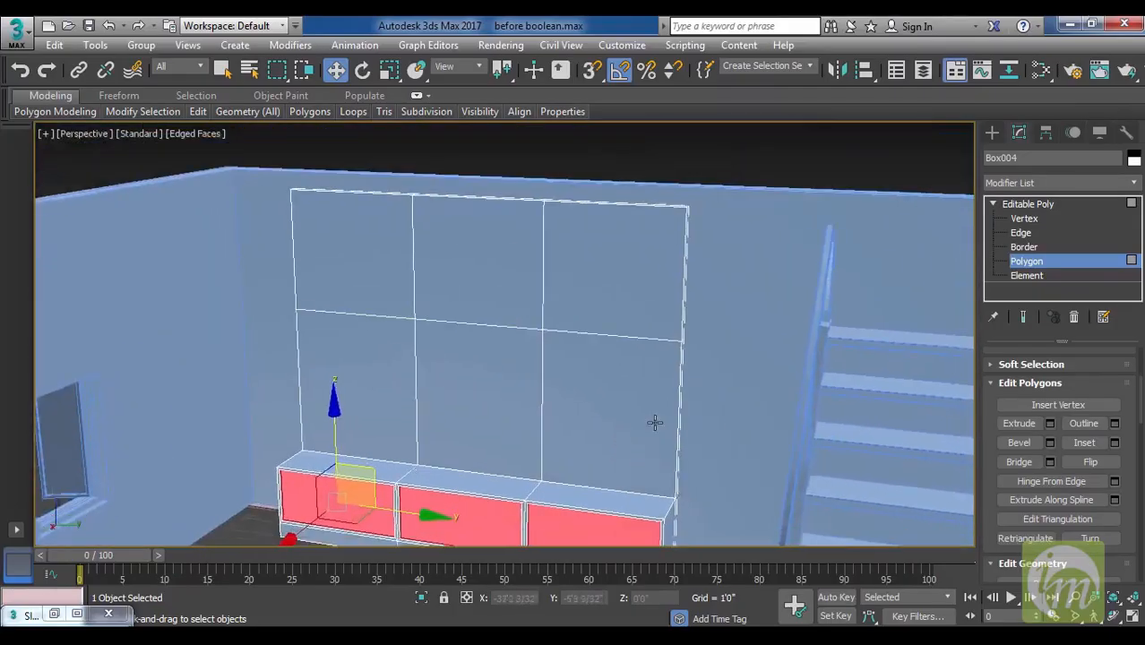
{"action": "scroll", "coordinate": [656, 422], "scroll_direction": "down", "scroll_amount": 2}
{"action": "left_click", "coordinate": [820, 243]}
{"action": "left_click", "coordinate": [1022, 205]}
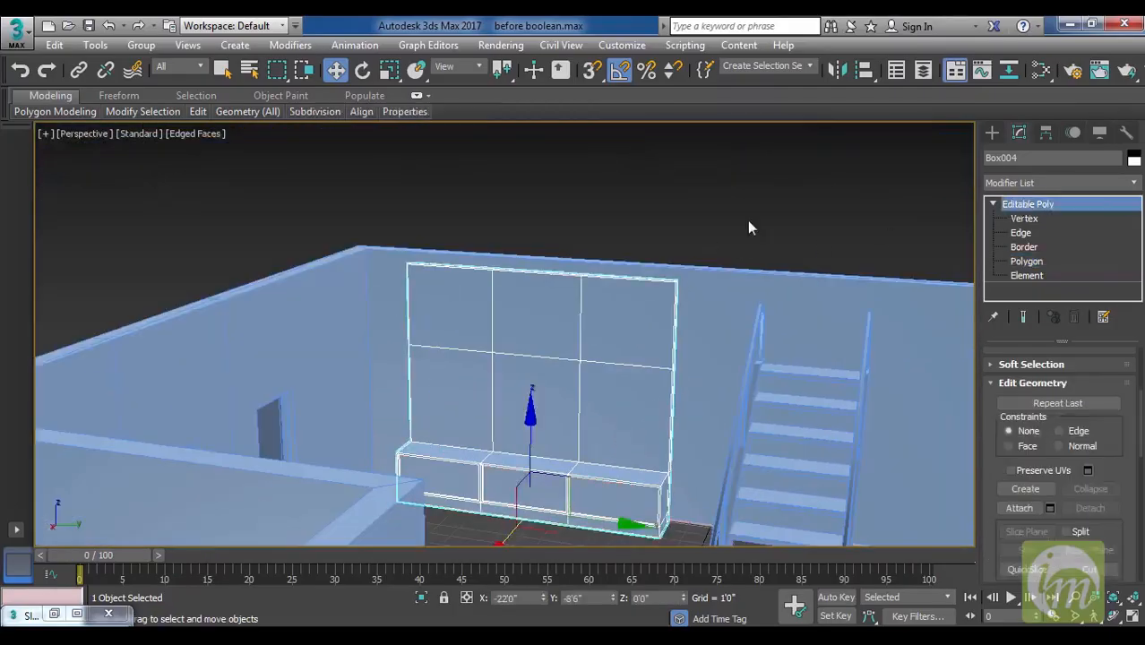
{"action": "left_click", "coordinate": [749, 225]}
{"action": "middle_click_drag", "start_coordinate": [613, 486], "coordinate": [589, 484], "text": "alt"}
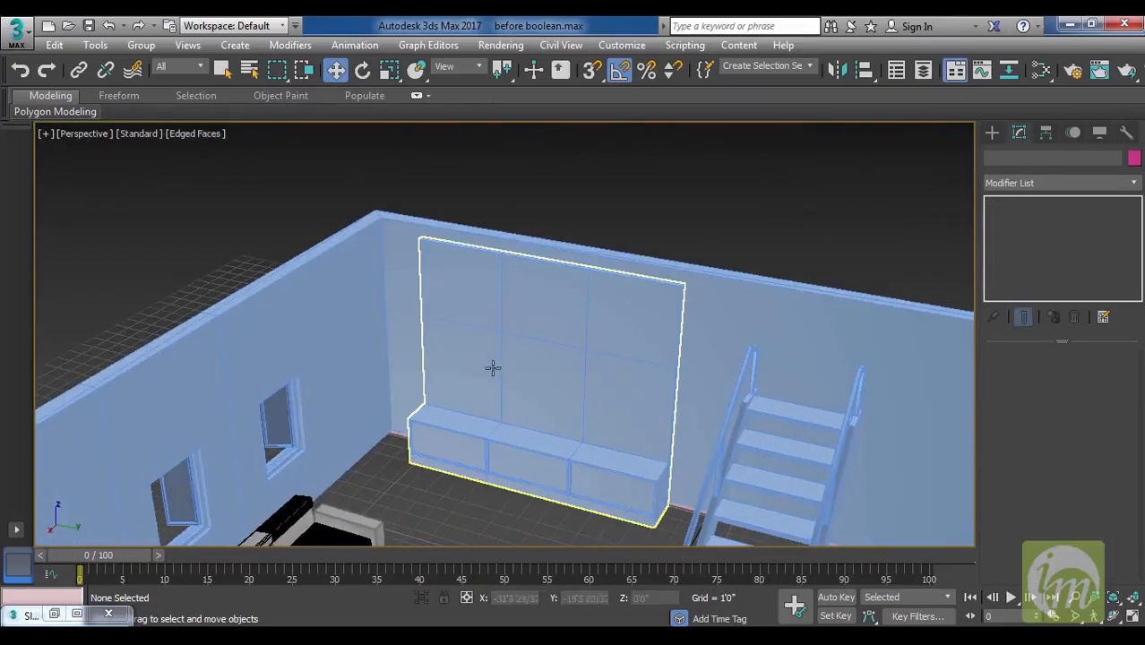
Draw the base of a thin box in the Top view in front of the cabinet, about 5'11" long and 0'2 1/2" wide.
{"action": "left_click", "coordinate": [994, 135]}
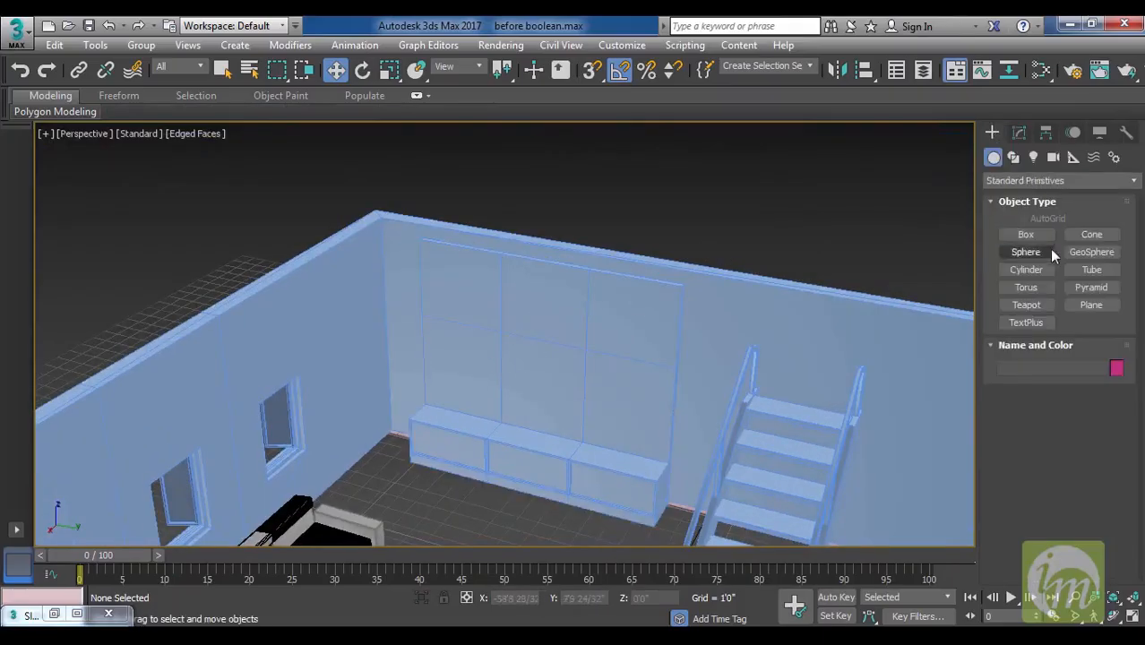
{"action": "left_click", "coordinate": [1046, 235]}
{"action": "middle_click_drag", "start_coordinate": [618, 384], "coordinate": [609, 320]}
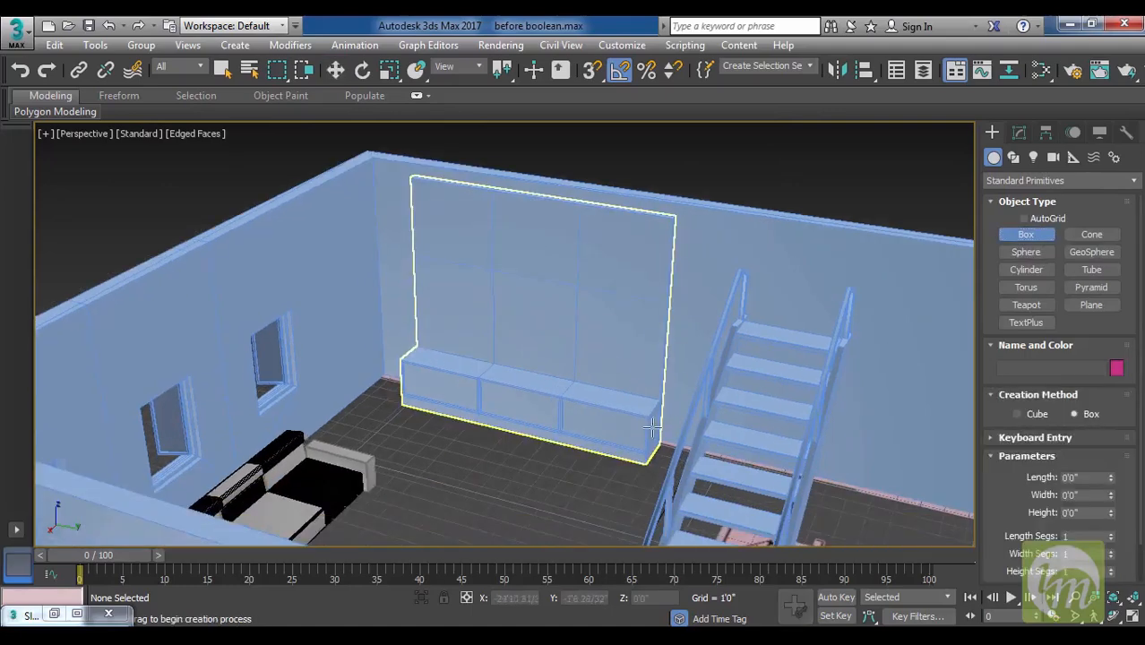
{"action": "middle_click_drag", "start_coordinate": [648, 417], "coordinate": [688, 373]}
{"action": "key", "text": "t"}
{"action": "middle_click_drag", "start_coordinate": [559, 366], "coordinate": [534, 362]}
{"action": "scroll", "coordinate": [514, 409], "scroll_direction": "up", "scroll_amount": 2}
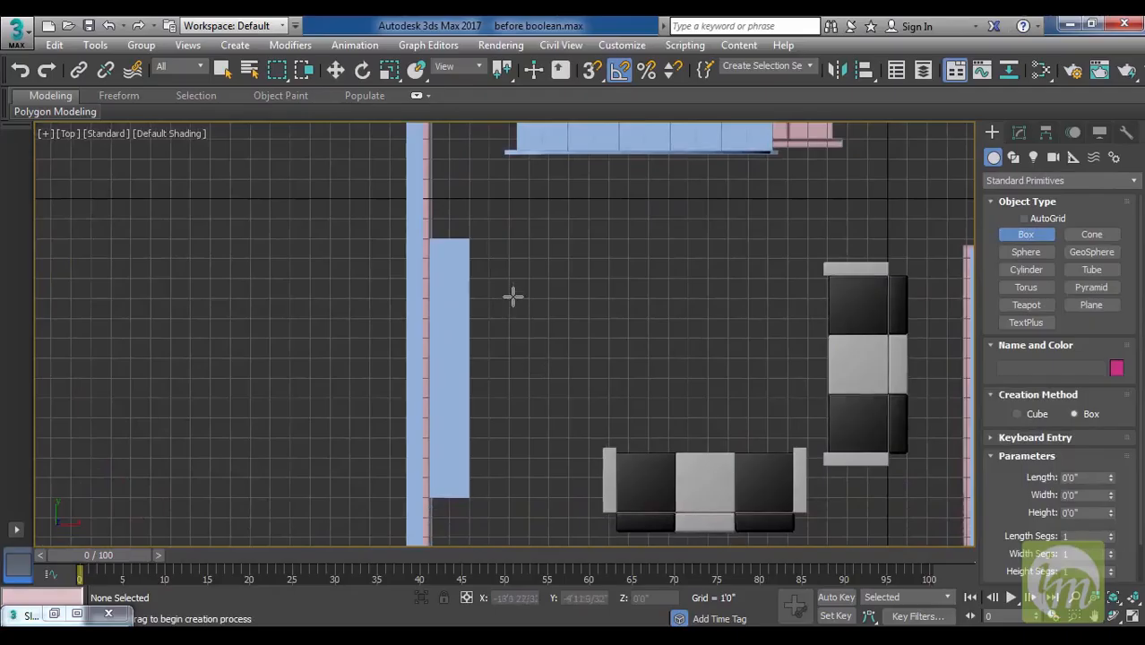
{"action": "key", "text": "s"}
{"action": "left_click_drag", "start_coordinate": [509, 299], "coordinate": [512, 416]}
{"action": "key", "text": "s"}
Give the thin box a height of about 3'3", judging it against the cabinet in the wireframe Left view.
{"action": "left_click", "coordinate": [532, 354]}
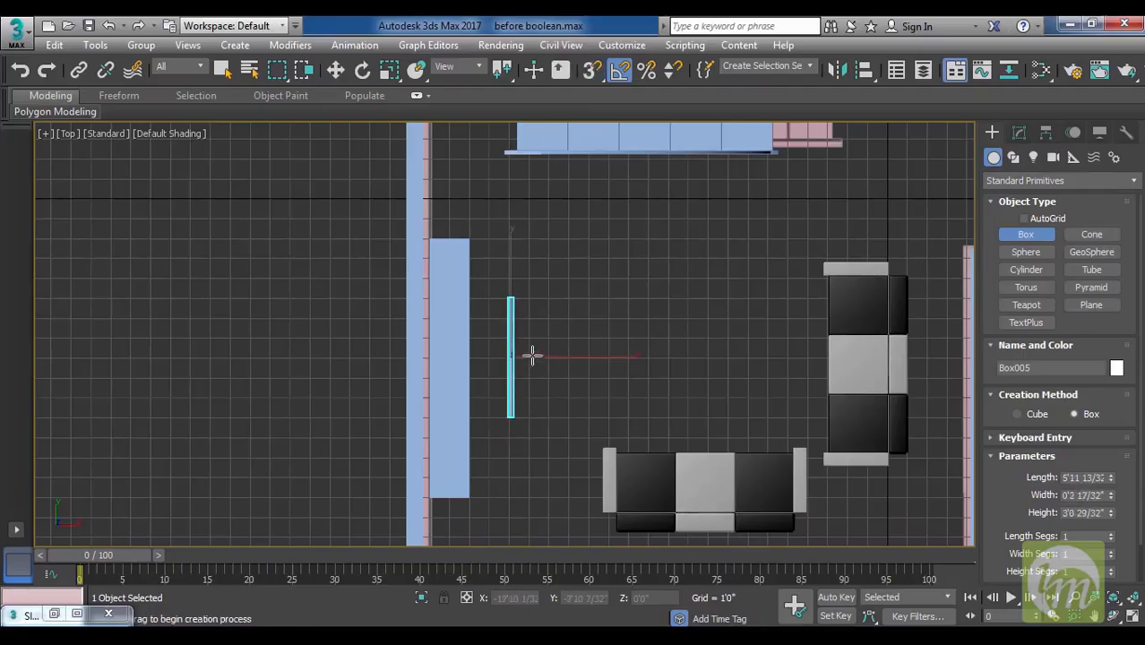
{"action": "key", "text": "l"}
{"action": "key", "text": "F3"}
{"action": "key", "text": "F3"}
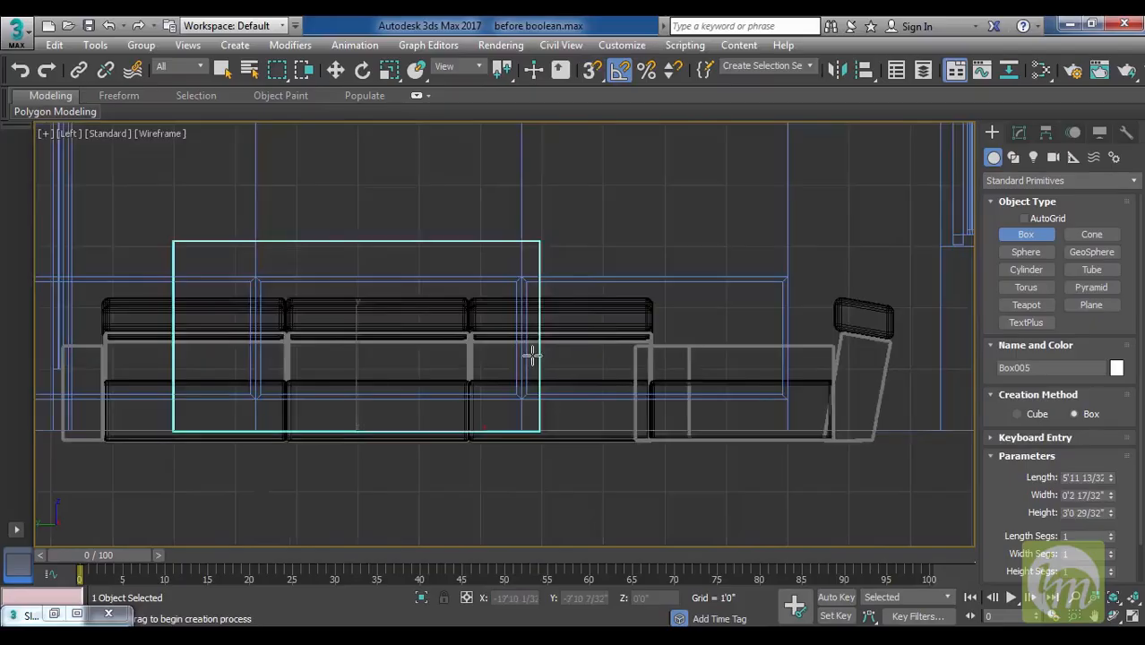
{"action": "left_click", "coordinate": [588, 216]}
{"action": "key", "text": "w"}
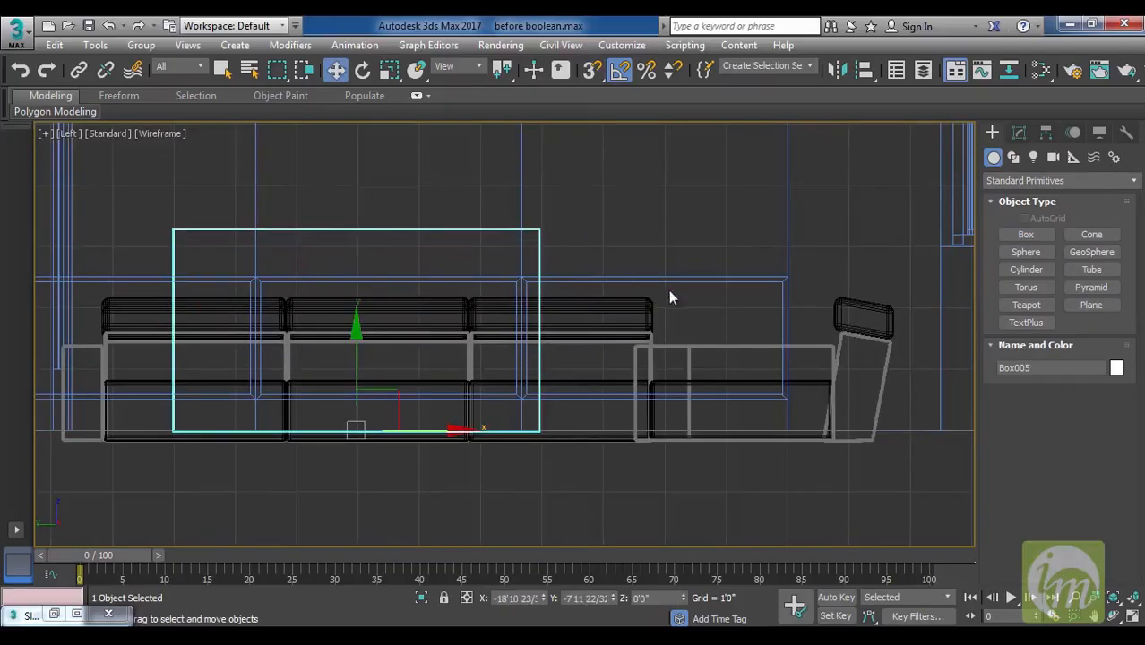
Convert the thin box in front of the cabinet to an Editable Poly.
{"action": "middle_click_drag", "start_coordinate": [671, 290], "coordinate": [701, 323]}
{"action": "key", "text": "p"}
{"action": "middle_click_drag", "start_coordinate": [650, 417], "coordinate": [685, 428], "text": "alt"}
{"action": "middle_click_drag", "start_coordinate": [685, 427], "coordinate": [617, 450]}
{"action": "scroll", "coordinate": [688, 440], "scroll_direction": "up", "scroll_amount": 3}
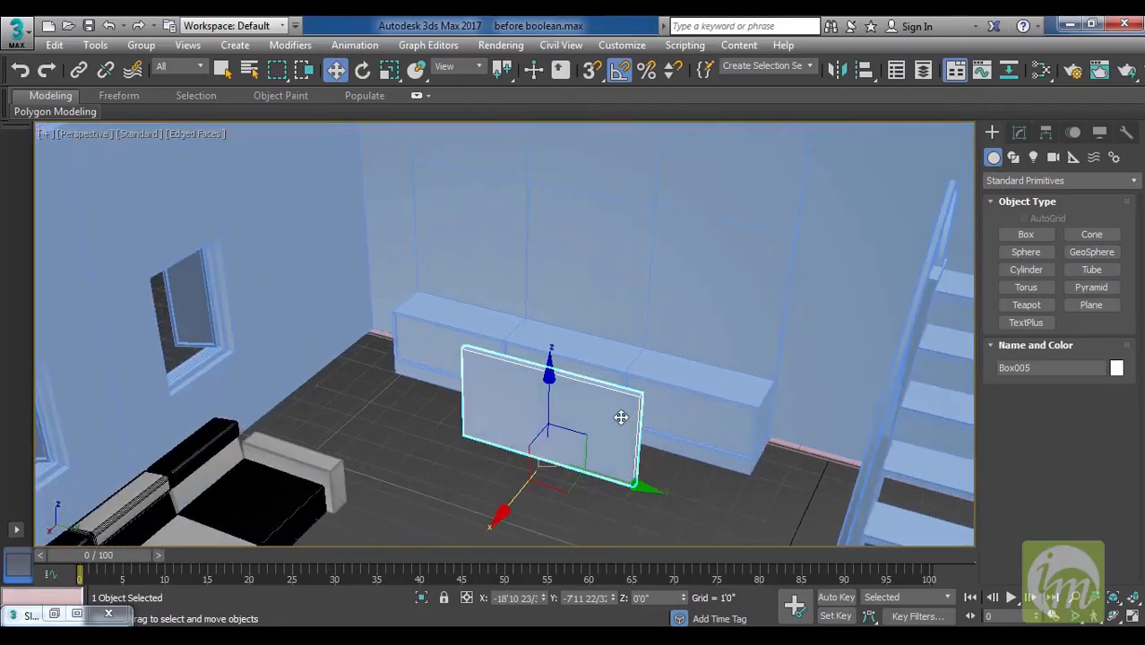
{"action": "left_click", "coordinate": [1020, 133]}
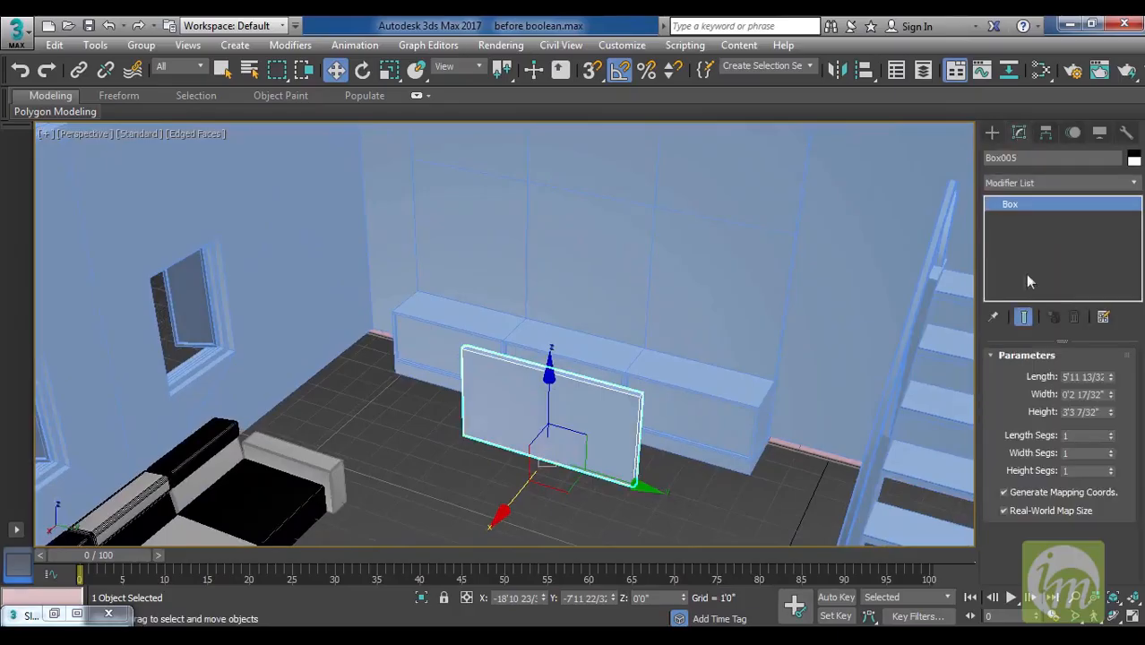
{"action": "right_click", "coordinate": [1014, 206]}
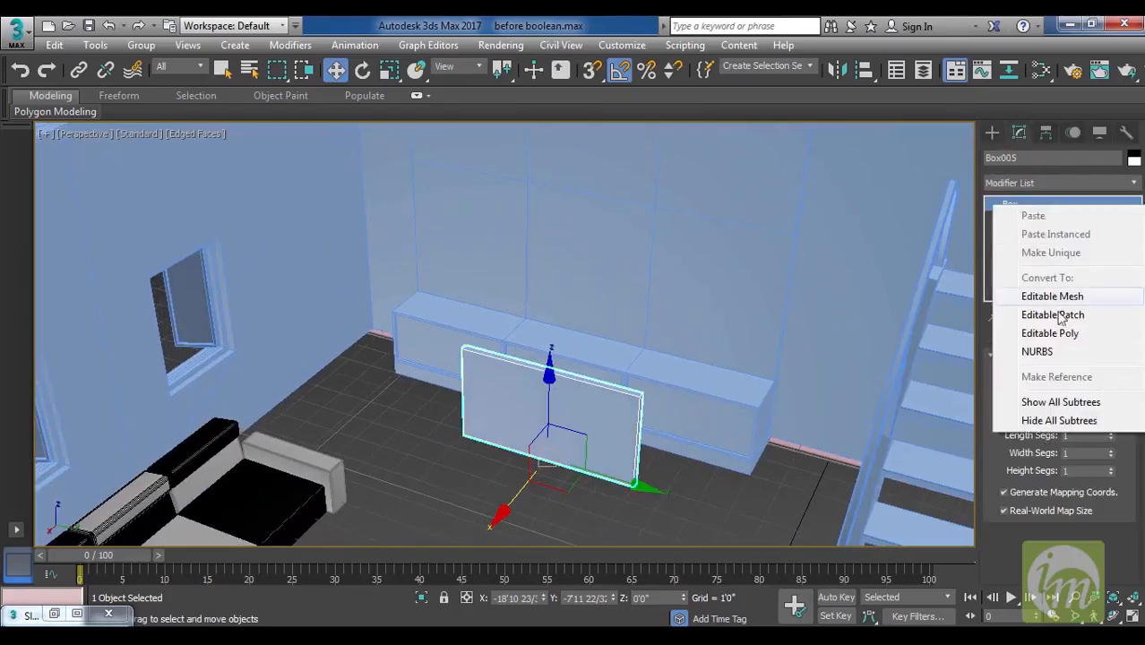
{"action": "left_click", "coordinate": [1051, 331]}
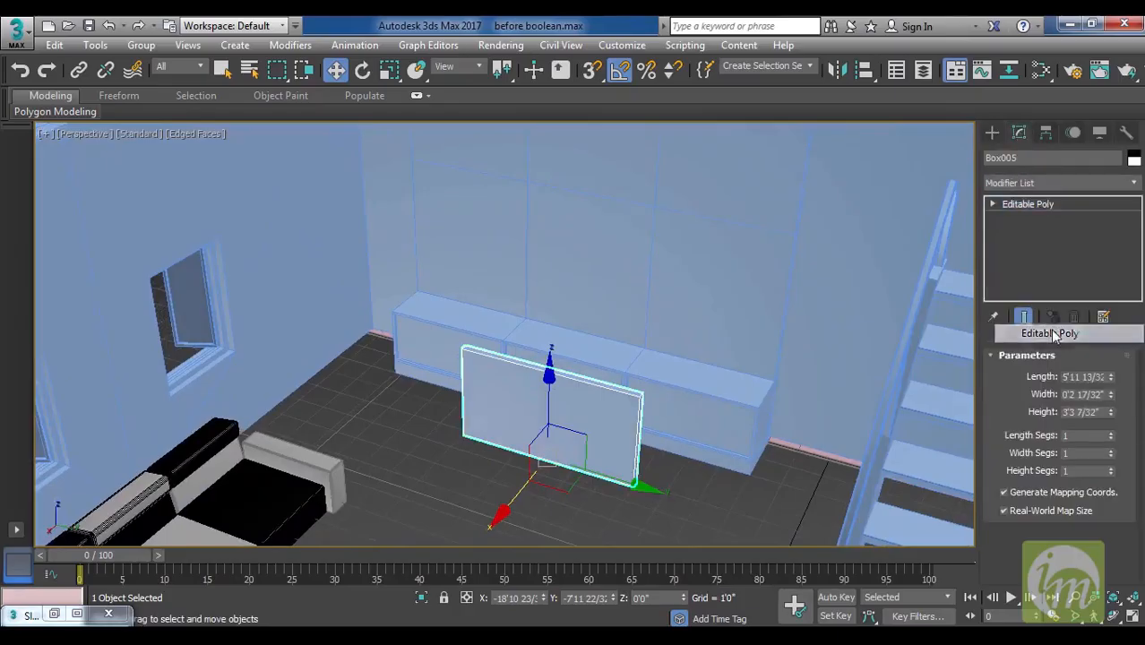
Inset the front face of the thin box by about 0'2 20/32".
{"action": "left_click", "coordinate": [1078, 377]}
{"action": "left_click", "coordinate": [591, 408]}
{"action": "middle_click_drag", "start_coordinate": [591, 408], "coordinate": [706, 369]}
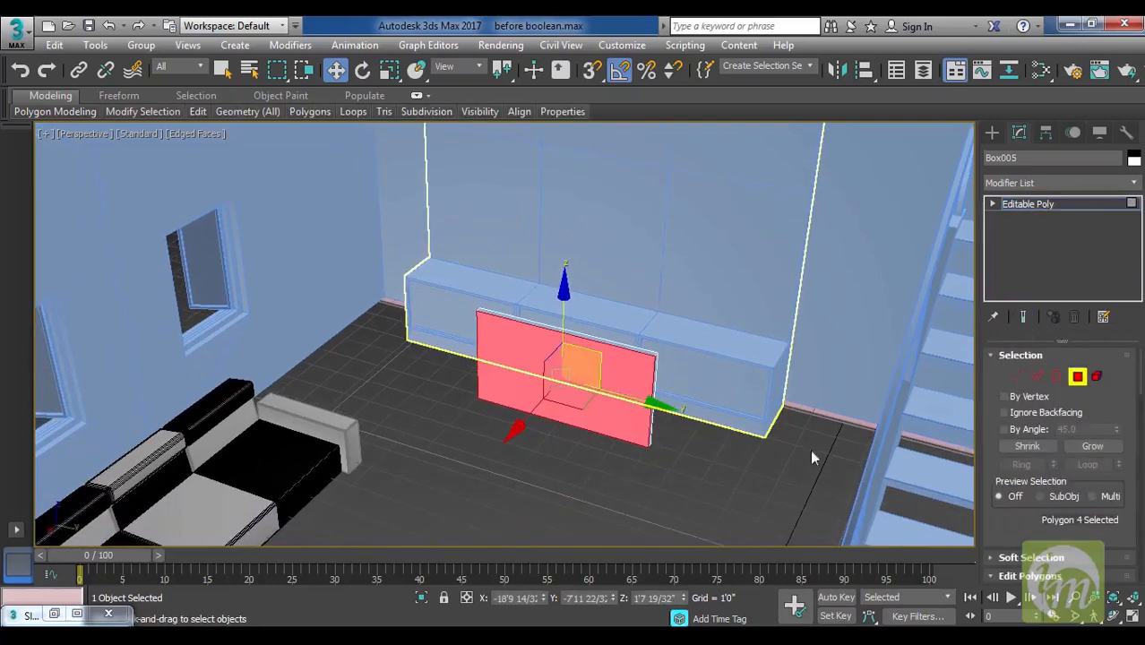
{"action": "scroll", "coordinate": [1042, 509], "scroll_direction": "down", "scroll_amount": 4}
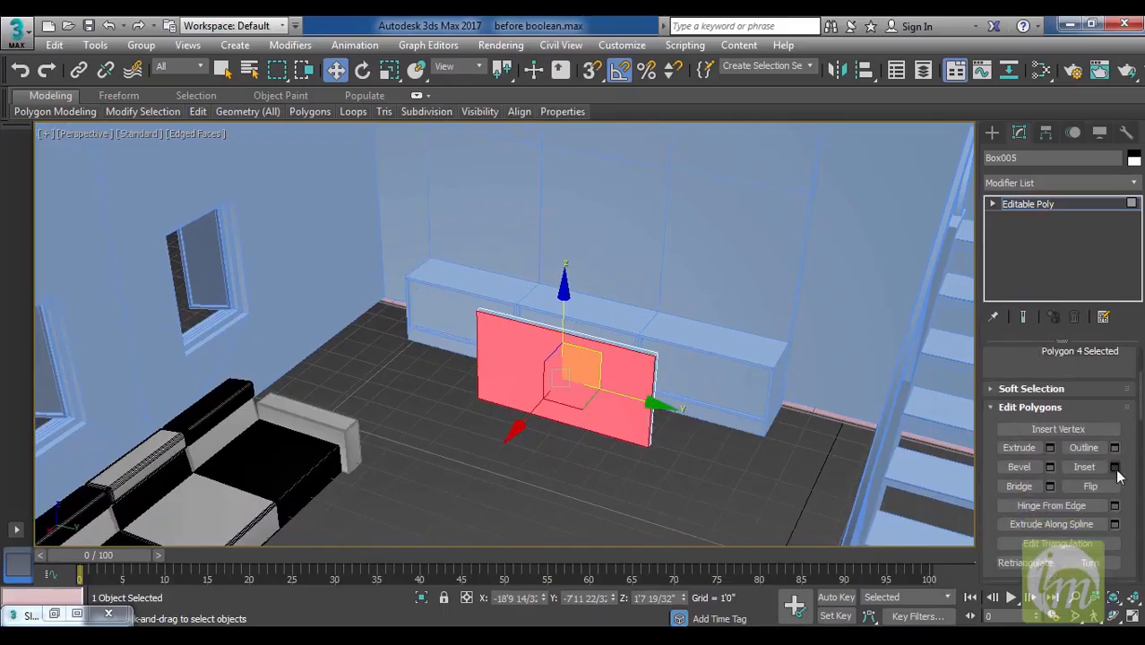
{"action": "left_click", "coordinate": [1115, 468]}
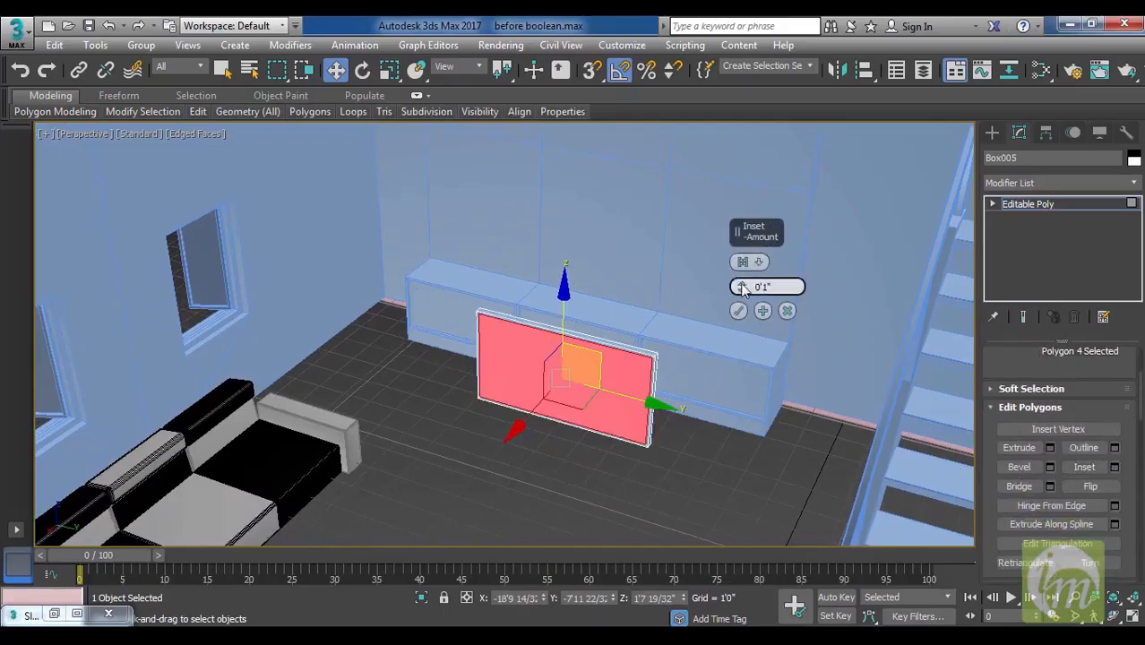
{"action": "left_click_drag", "start_coordinate": [750, 293], "coordinate": [744, 275]}
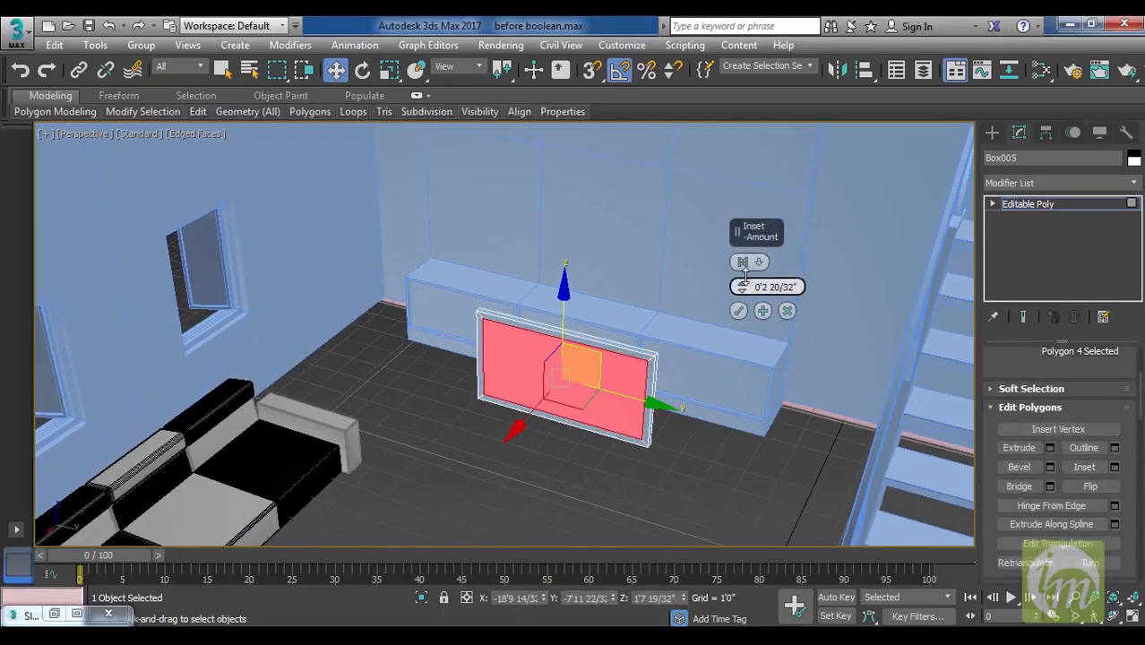
{"action": "left_click", "coordinate": [738, 310]}
Recess the inset front face of the thin box by extruding it -0'0 30/32".
{"action": "scroll", "coordinate": [701, 366], "scroll_direction": "up", "scroll_amount": 6}
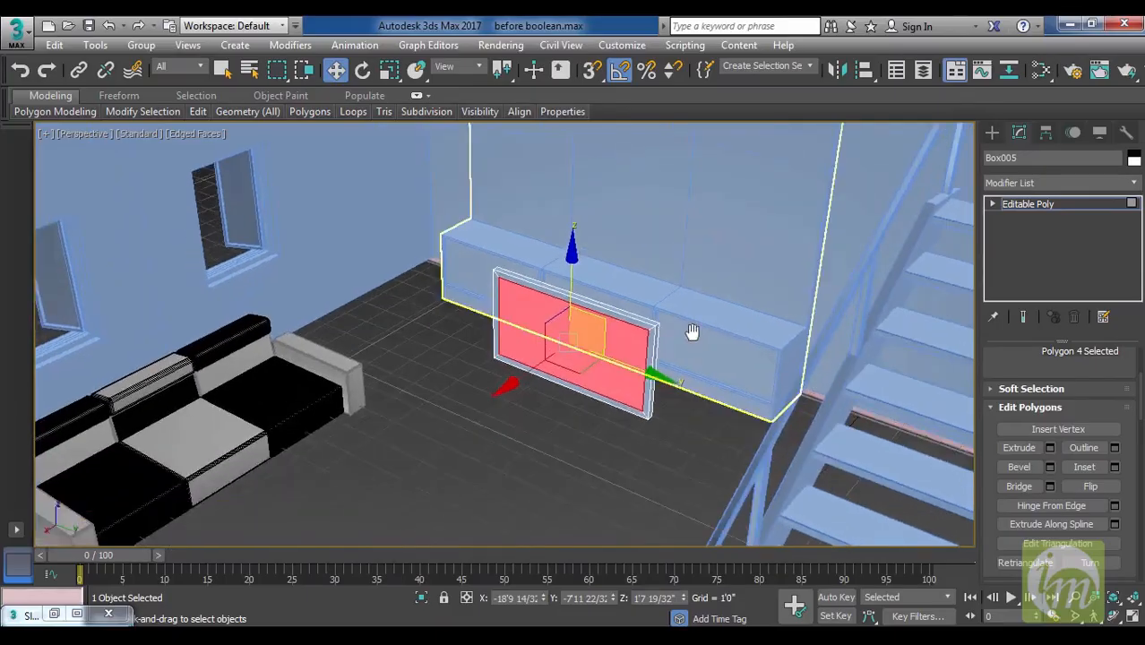
{"action": "middle_click_drag", "start_coordinate": [695, 340], "coordinate": [698, 357]}
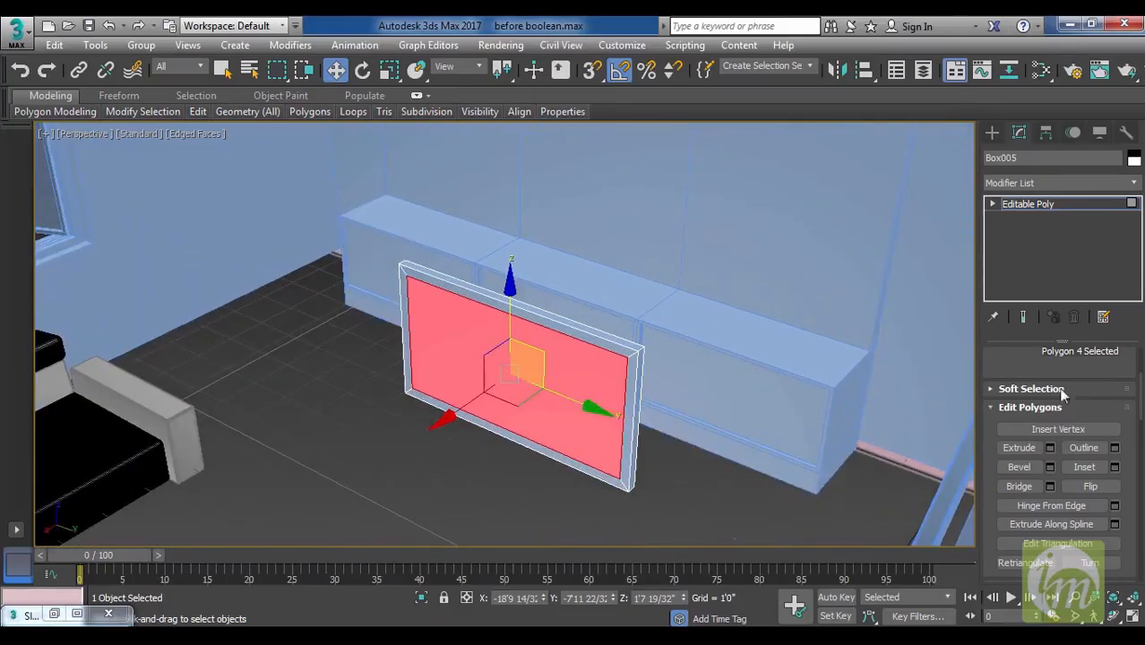
{"action": "left_click", "coordinate": [1050, 447]}
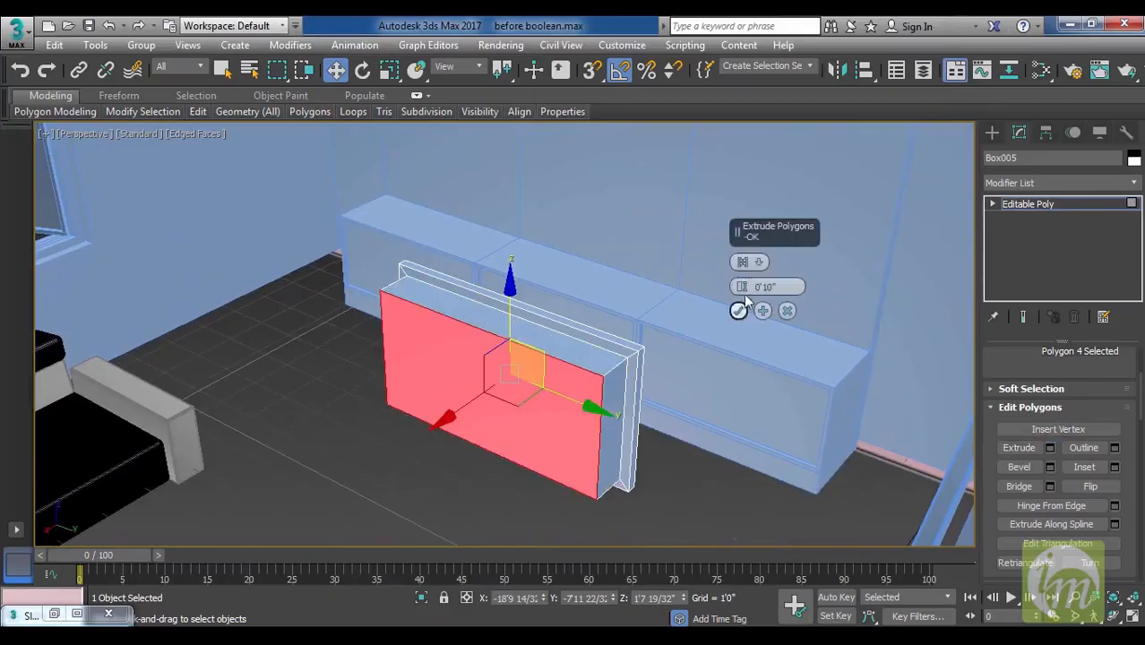
{"action": "left_click_drag", "start_coordinate": [746, 287], "coordinate": [756, 336]}
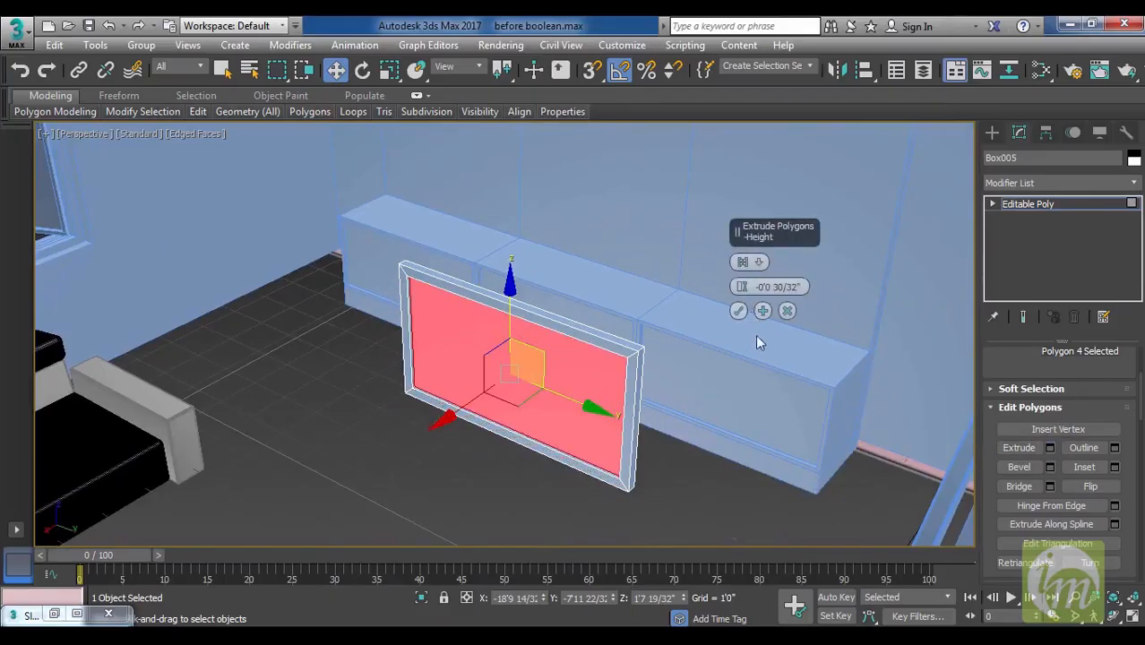
{"action": "left_click", "coordinate": [738, 311]}
Select the back face of the thin box and inset it.
{"action": "middle_click_drag", "start_coordinate": [734, 327], "coordinate": [563, 355], "text": "alt"}
{"action": "left_click", "coordinate": [542, 328]}
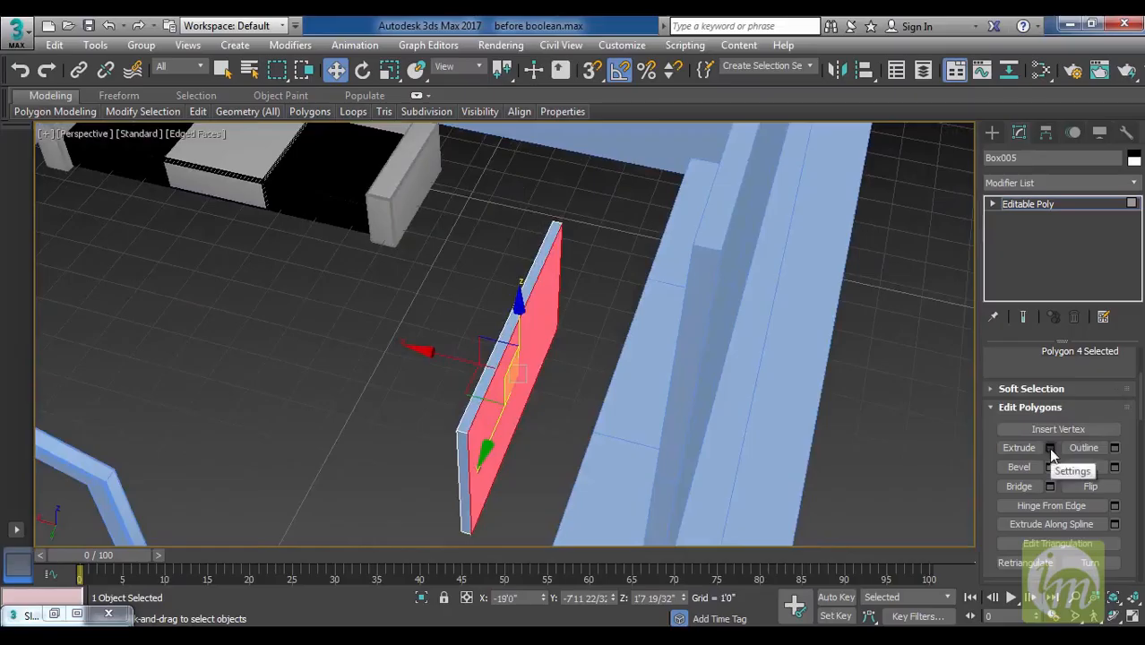
{"action": "left_click", "coordinate": [1114, 468]}
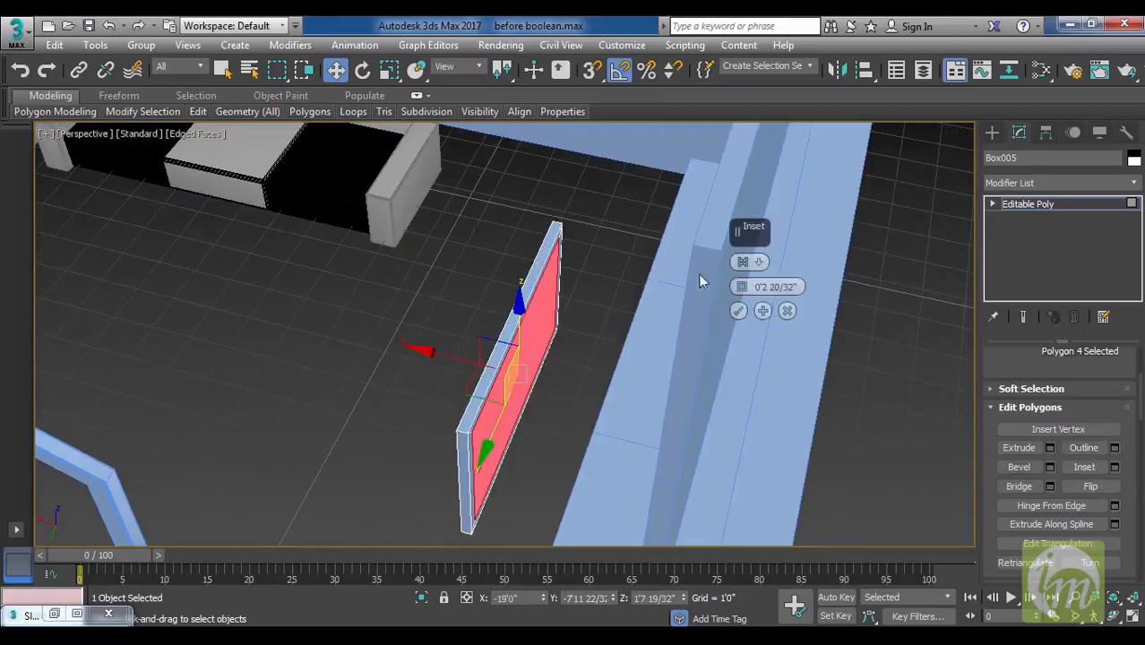
{"action": "mouse_move", "coordinate": [744, 235]}
{"action": "left_mouse_down"}
{"action": "mouse_move", "coordinate": [743, 224]}
{"action": "mouse_move", "coordinate": [747, 238]}
{"action": "left_mouse_up"}
{"action": "left_click", "coordinate": [738, 310]}
Extrude the inset back face outward into a raised block on the panel's rear and leave polygon editing.
{"action": "left_click", "coordinate": [1050, 449]}
{"action": "left_click_drag", "start_coordinate": [757, 280], "coordinate": [745, 260]}
{"action": "left_click", "coordinate": [738, 311]}
{"action": "middle_click_drag", "start_coordinate": [832, 302], "coordinate": [751, 341], "text": "alt"}
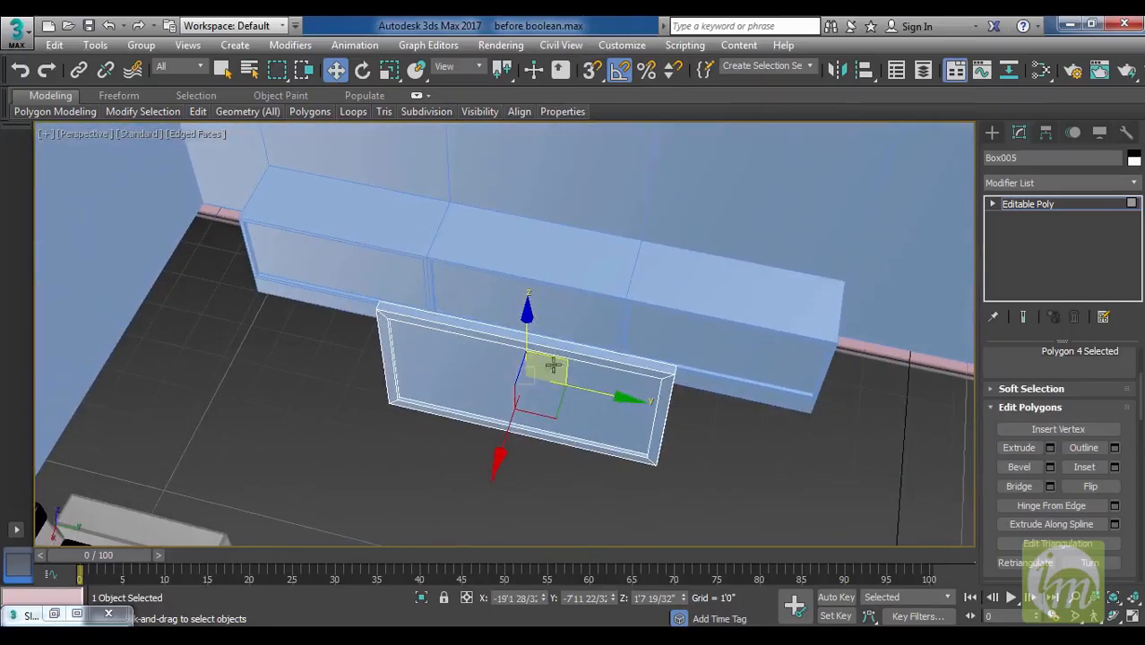
{"action": "middle_click_drag", "start_coordinate": [433, 394], "coordinate": [436, 425]}
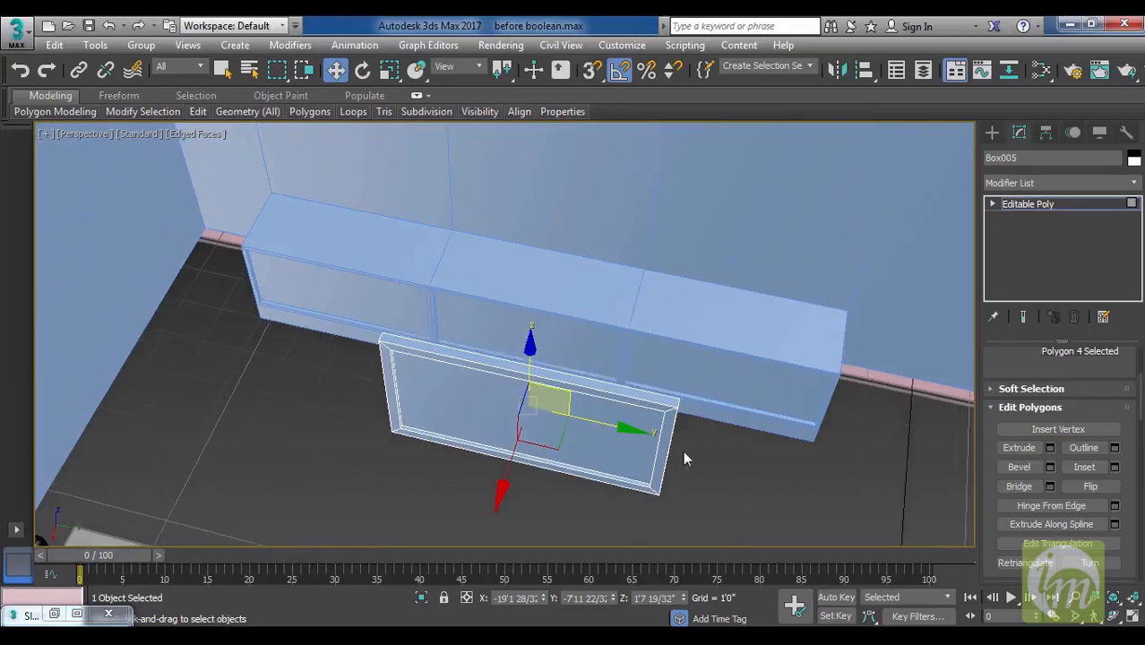
{"action": "middle_click_drag", "start_coordinate": [684, 459], "coordinate": [733, 432]}
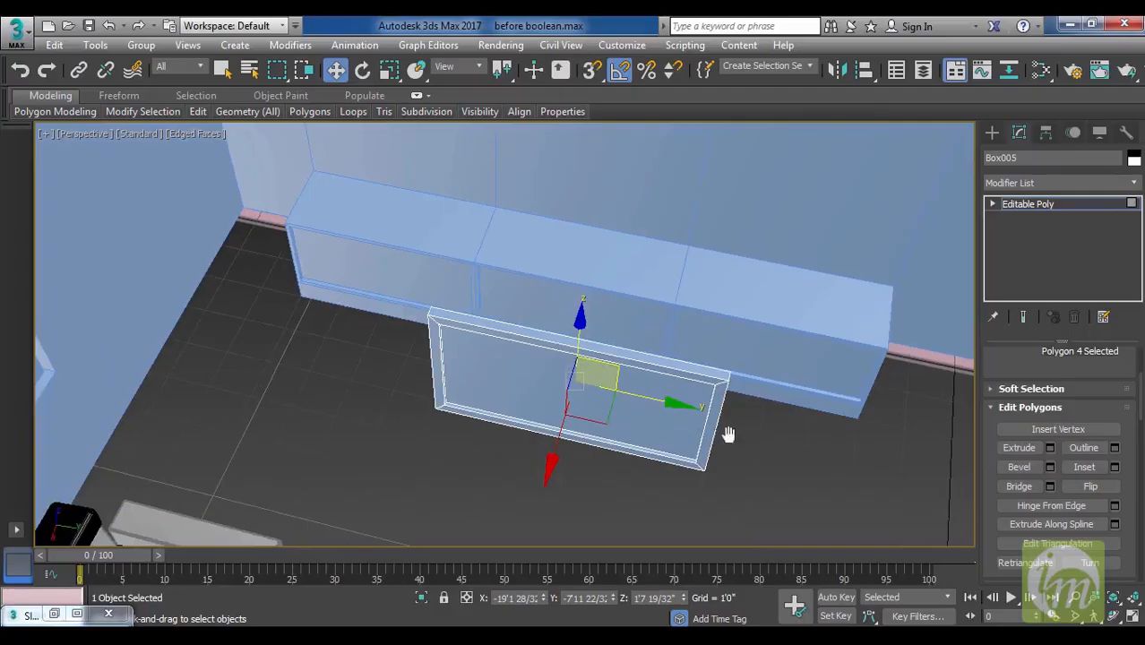
{"action": "middle_click_drag", "start_coordinate": [728, 434], "coordinate": [641, 453]}
{"action": "left_click", "coordinate": [1049, 203]}
Move the framed panel about 3'7" toward the wall unit's back panel in the Top view and shift it along the cabinet.
{"action": "middle_click_drag", "start_coordinate": [522, 415], "coordinate": [595, 426], "text": "alt"}
{"action": "scroll", "coordinate": [501, 421], "scroll_direction": "down", "scroll_amount": 5}
{"action": "key", "text": "t"}
{"action": "key", "text": "F3"}
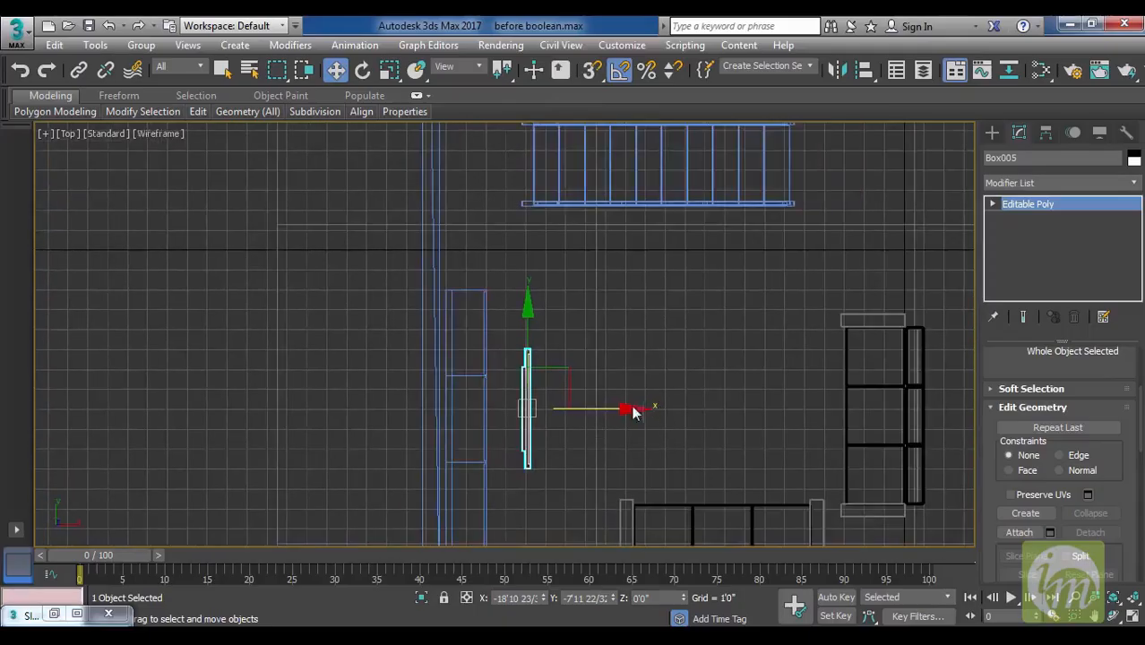
{"action": "mouse_move", "coordinate": [626, 408]}
{"action": "left_mouse_down"}
{"action": "mouse_move", "coordinate": [543, 418]}
{"action": "mouse_move", "coordinate": [555, 422]}
{"action": "left_mouse_up"}
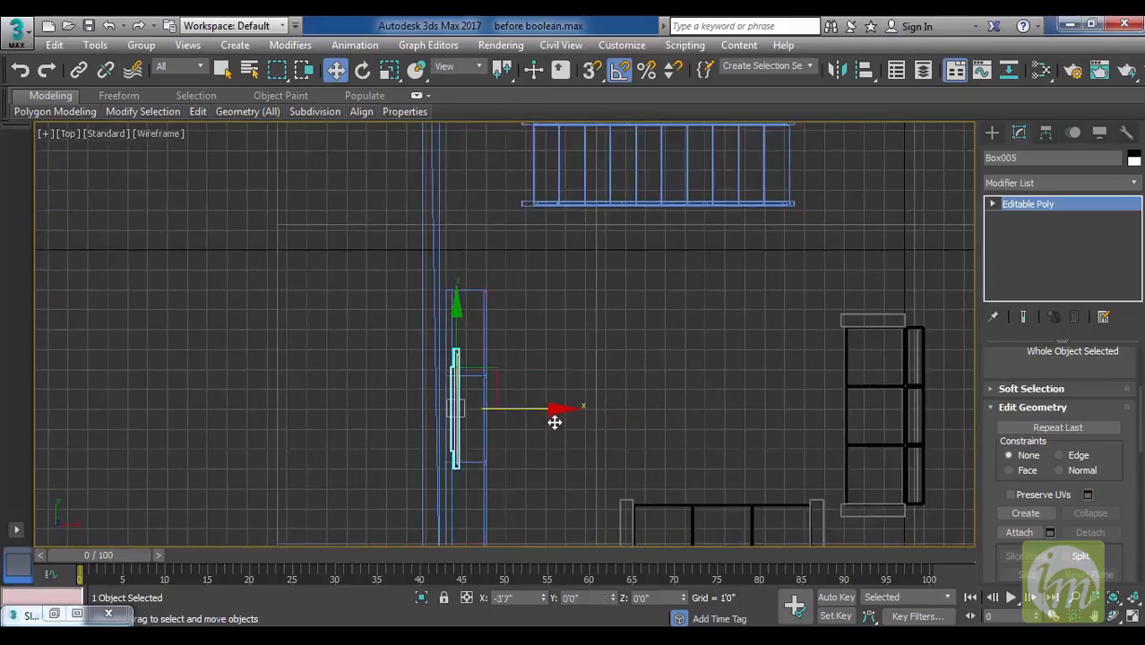
{"action": "middle_click_drag", "start_coordinate": [554, 422], "coordinate": [657, 309]}
{"action": "left_click_drag", "start_coordinate": [563, 289], "coordinate": [561, 309]}
Raise the framed panel about 3'10 24/32" in the wireframe Left view so it hangs above the low cabinet.
{"action": "key", "text": "l"}
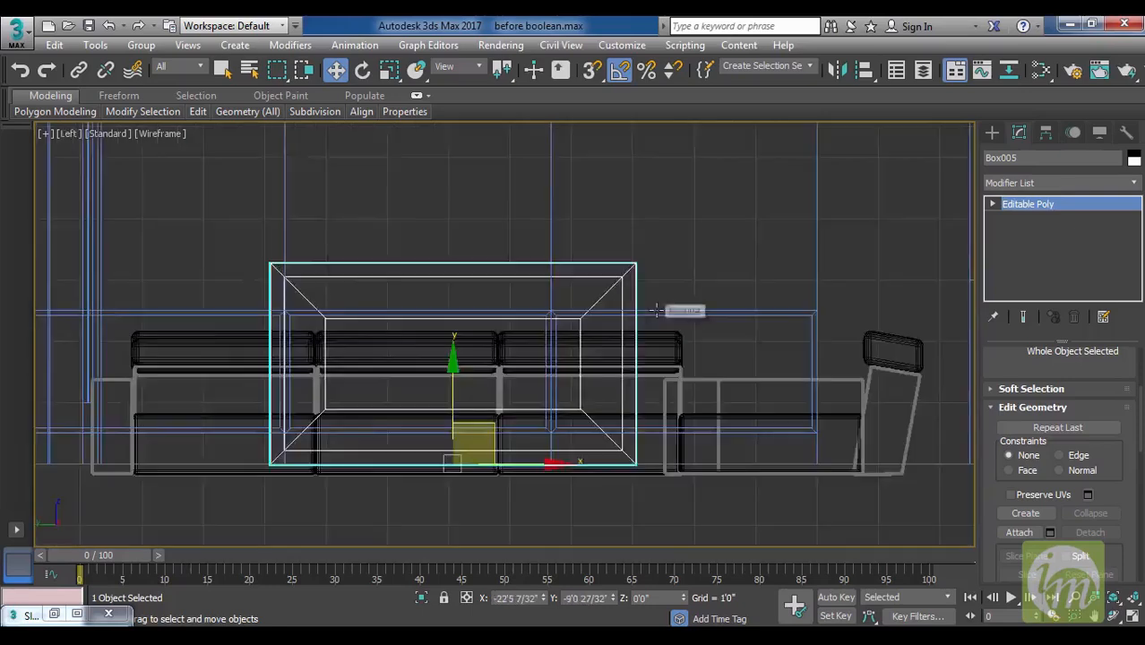
{"action": "key", "text": "F3"}
{"action": "middle_click_drag", "start_coordinate": [685, 326], "coordinate": [750, 399]}
{"action": "scroll", "coordinate": [749, 399], "scroll_direction": "down", "scroll_amount": 3}
{"action": "middle_click_drag", "start_coordinate": [661, 415], "coordinate": [661, 469]}
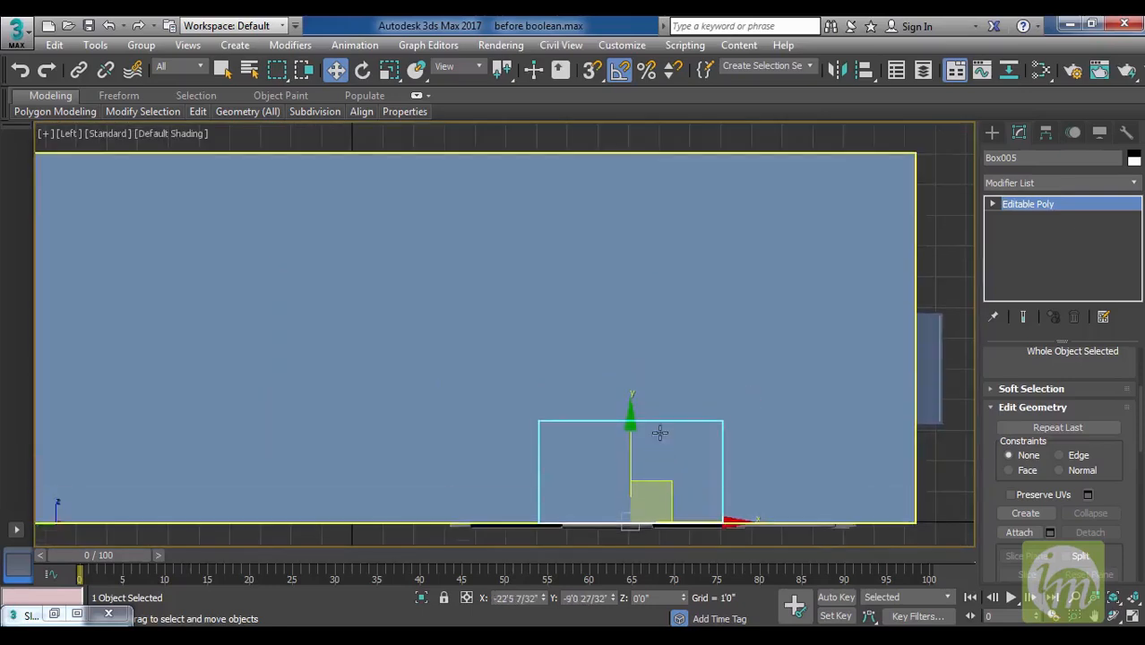
{"action": "key", "text": "F3"}
{"action": "left_click_drag", "start_coordinate": [627, 427], "coordinate": [632, 304]}
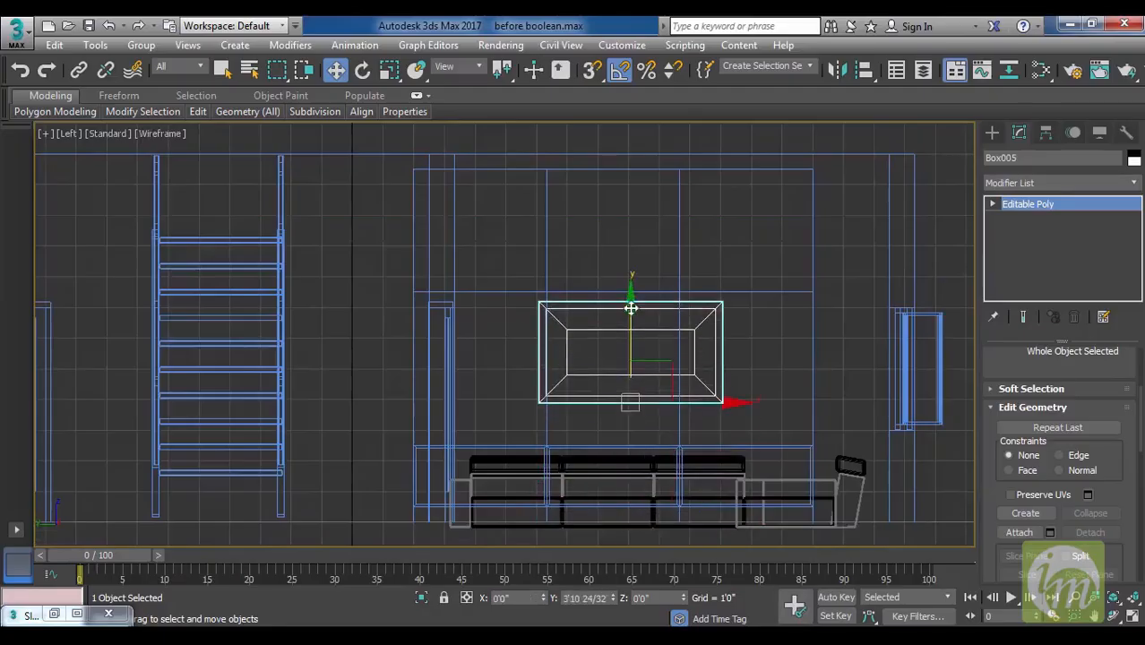
Center the framed panel sideways on the wall unit's back panel and lift it to a height of about 4'0 15/32".
{"action": "left_click_drag", "start_coordinate": [724, 404], "coordinate": [719, 406]}
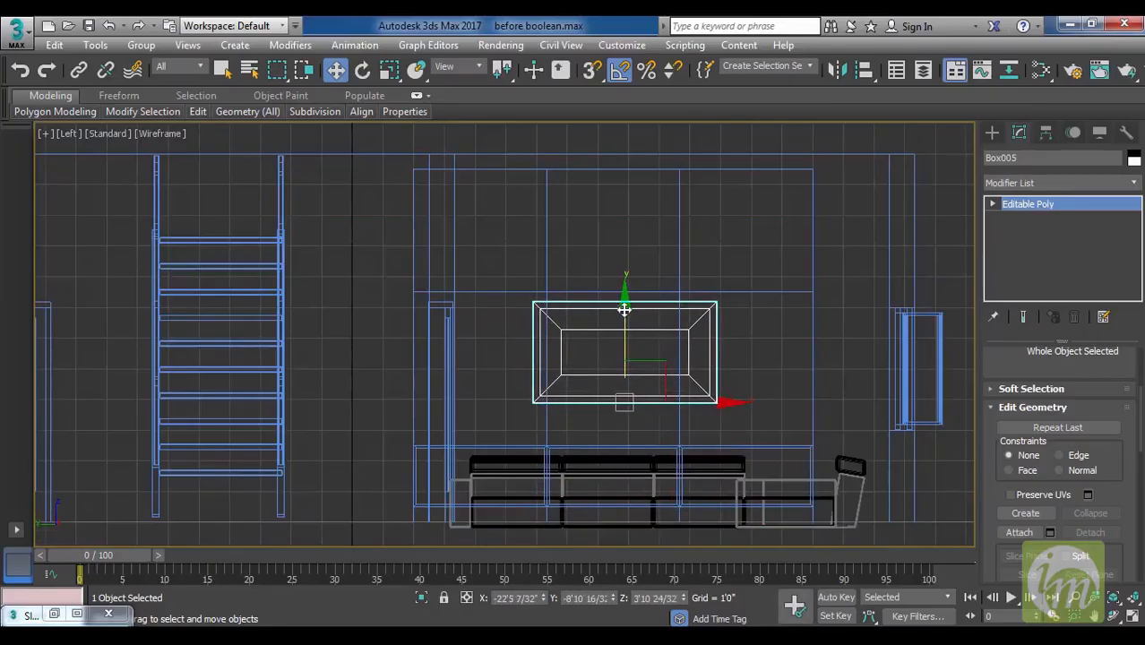
{"action": "left_click_drag", "start_coordinate": [625, 309], "coordinate": [625, 305]}
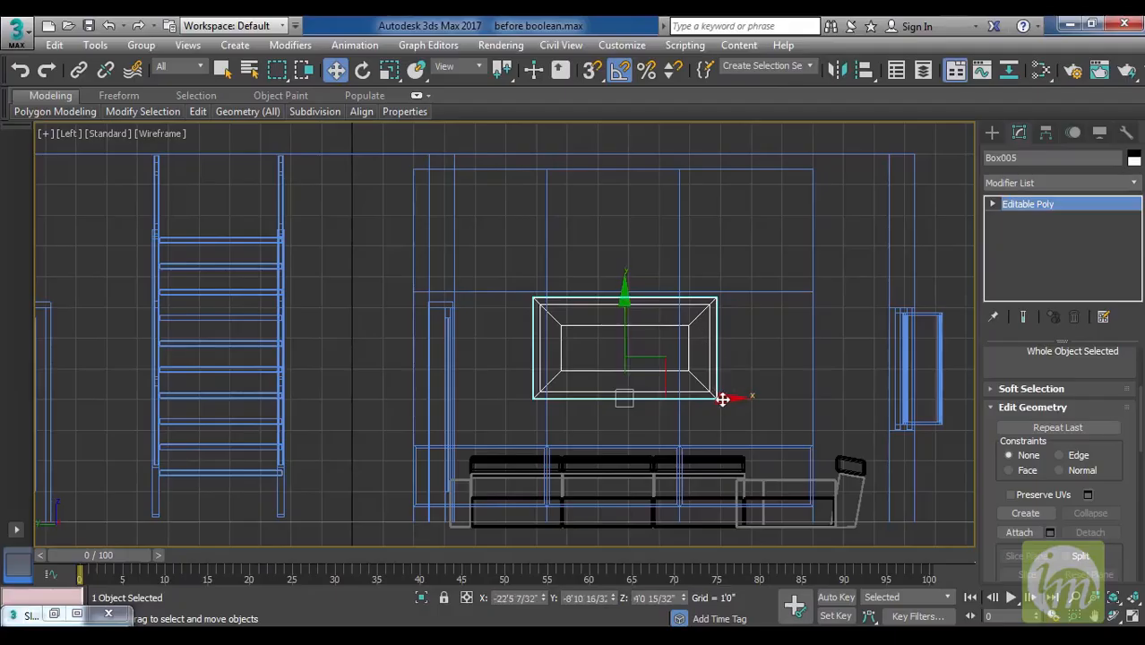
{"action": "left_click_drag", "start_coordinate": [719, 401], "coordinate": [713, 399]}
{"action": "middle_click_drag", "start_coordinate": [738, 372], "coordinate": [744, 371]}
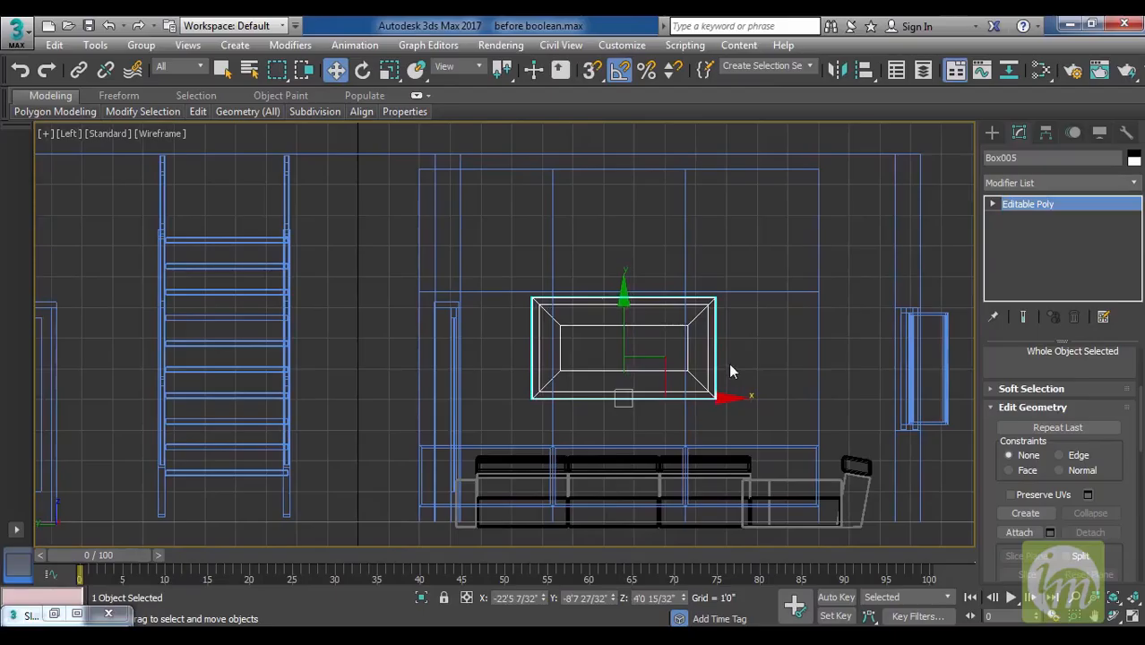
Create a small upright box on the floor in front of the cabinet, about 0'10" by 1'0" and 1'9 21/32" high.
{"action": "key", "text": "p"}
{"action": "mouse_move", "coordinate": [729, 347]}
{"action": "middle_mouse_down", "text": "alt"}
{"action": "mouse_move", "coordinate": [785, 322]}
{"action": "mouse_move", "coordinate": [786, 304]}
{"action": "mouse_move", "coordinate": [781, 318]}
{"action": "middle_mouse_up", "text": "alt"}
{"action": "middle_click_drag", "start_coordinate": [573, 315], "coordinate": [589, 388]}
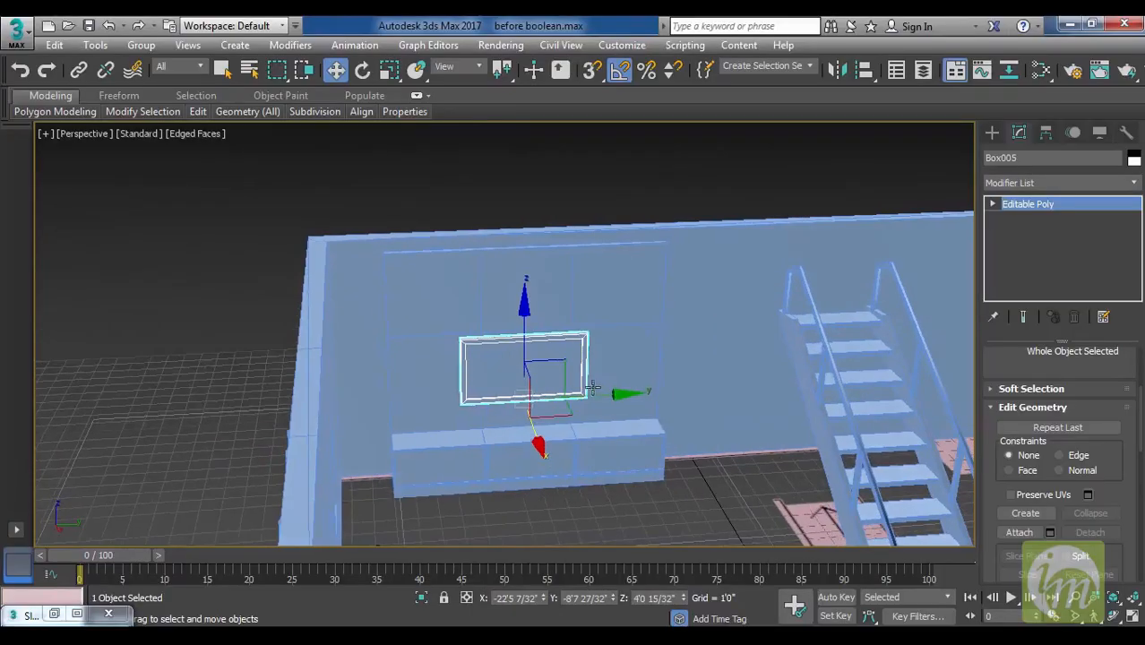
{"action": "left_click", "coordinate": [992, 132]}
{"action": "left_click", "coordinate": [1026, 234]}
{"action": "middle_click_drag", "start_coordinate": [624, 435], "coordinate": [624, 372]}
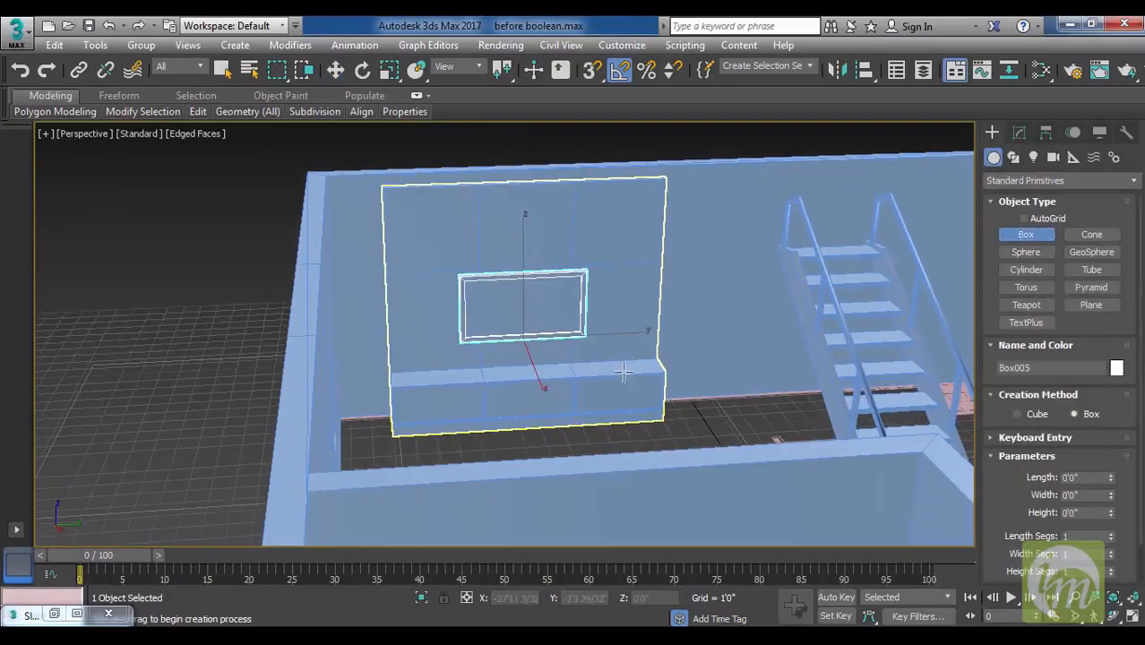
{"action": "middle_click_drag", "start_coordinate": [676, 412], "coordinate": [692, 428], "text": "alt"}
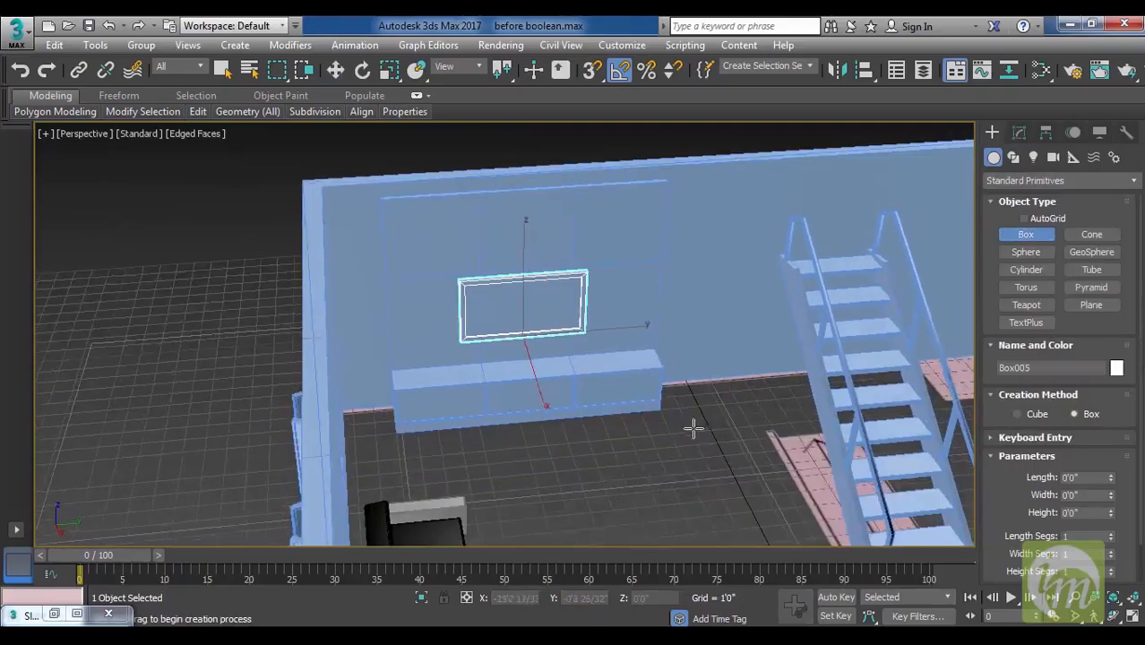
{"action": "left_click_drag", "start_coordinate": [630, 474], "coordinate": [660, 485]}
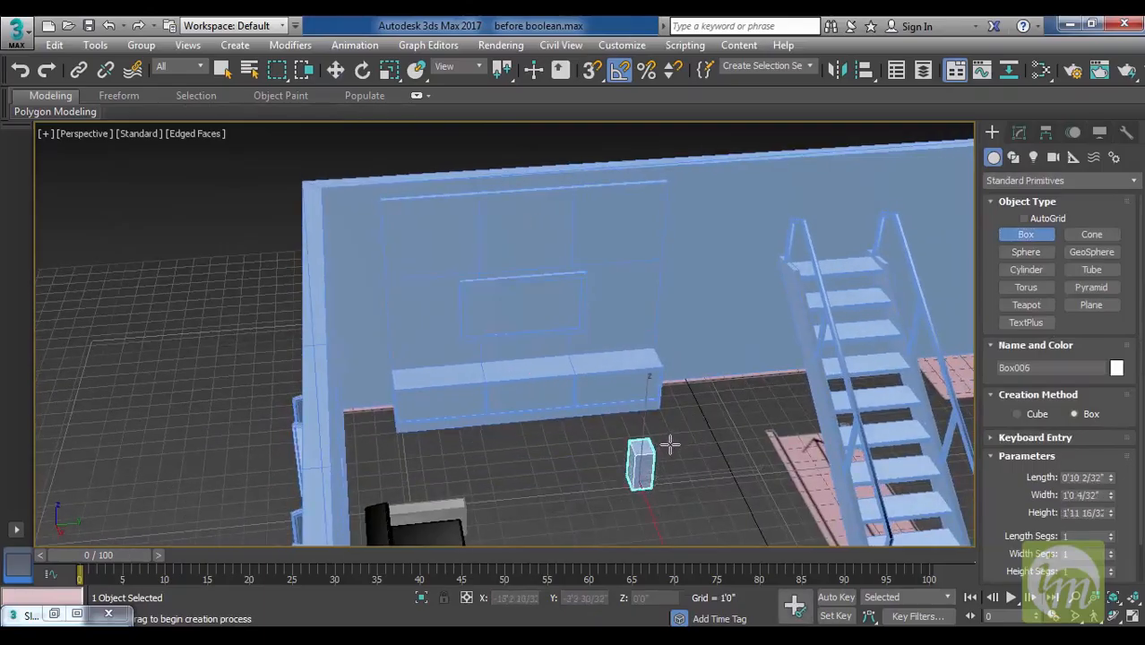
{"action": "left_click", "coordinate": [670, 449]}
Clone the small upright box as a single copy placed about 1'2" in front of it along the X axis.
{"action": "key", "text": "w"}
{"action": "scroll", "coordinate": [677, 468], "scroll_direction": "up", "scroll_amount": 3}
{"action": "middle_click_drag", "start_coordinate": [678, 468], "coordinate": [687, 429]}
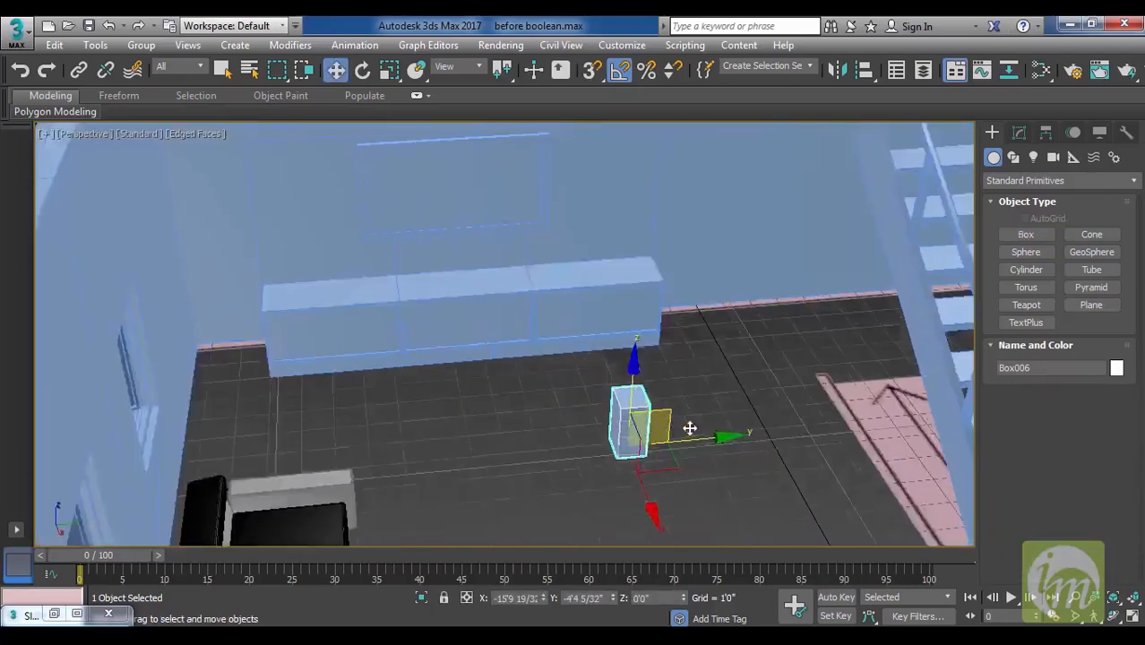
{"action": "scroll", "coordinate": [687, 429], "scroll_direction": "up", "scroll_amount": 3}
{"action": "middle_click_drag", "start_coordinate": [629, 468], "coordinate": [664, 478], "text": "alt"}
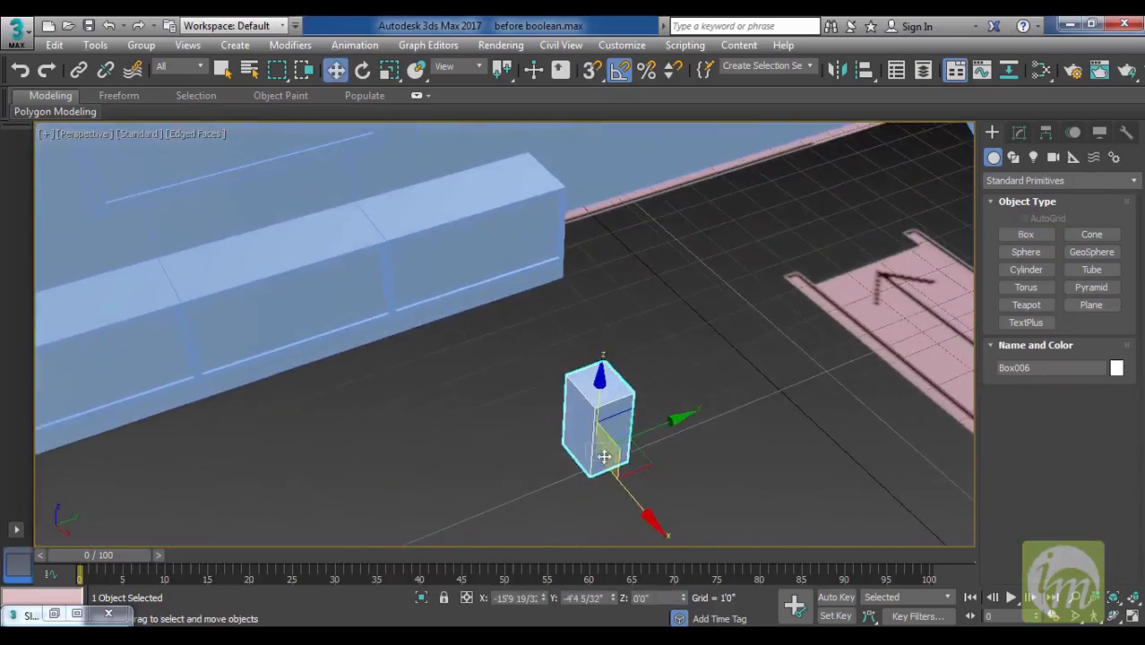
{"action": "middle_click_drag", "start_coordinate": [638, 413], "coordinate": [614, 440], "text": "alt"}
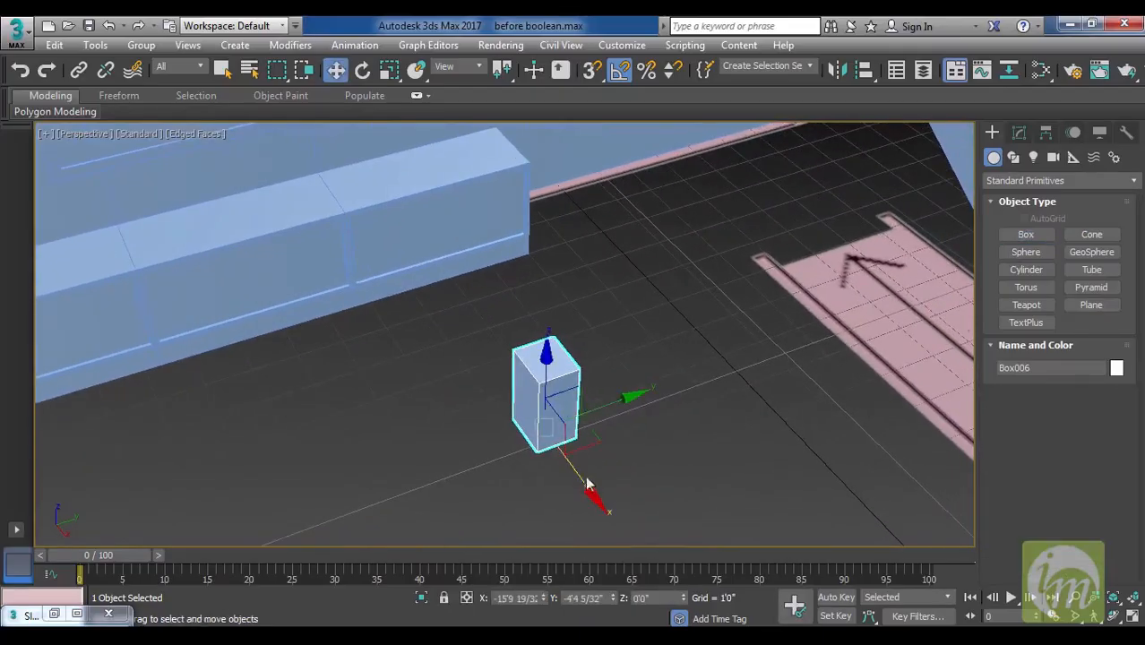
{"action": "left_click_drag", "start_coordinate": [593, 498], "coordinate": [627, 536], "text": "shift"}
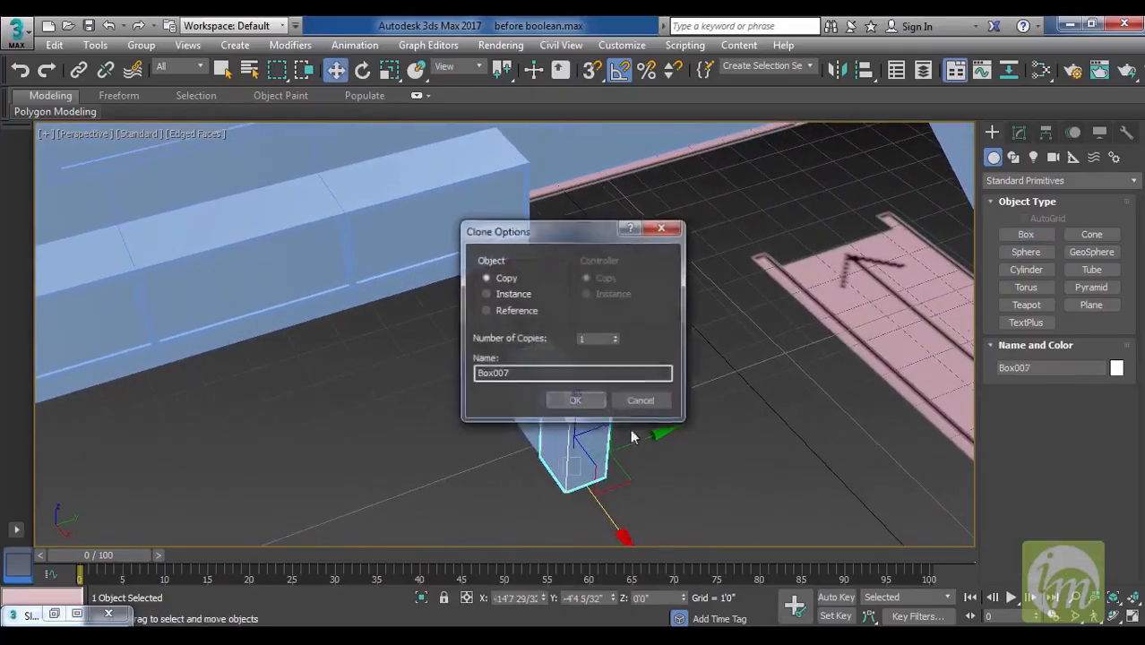
{"action": "left_click", "coordinate": [576, 402]}
Reduce the copied box to a thin slab by setting its width to 0'1 10/32".
{"action": "left_click", "coordinate": [1019, 132]}
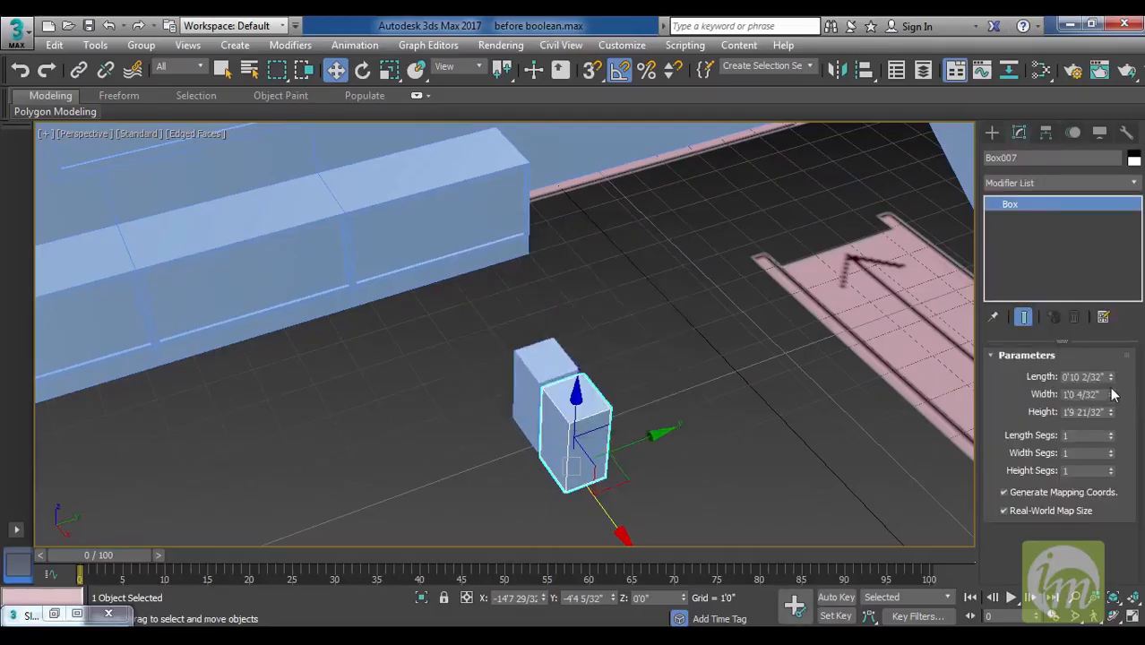
{"action": "left_click_drag", "start_coordinate": [1111, 394], "coordinate": [1116, 470]}
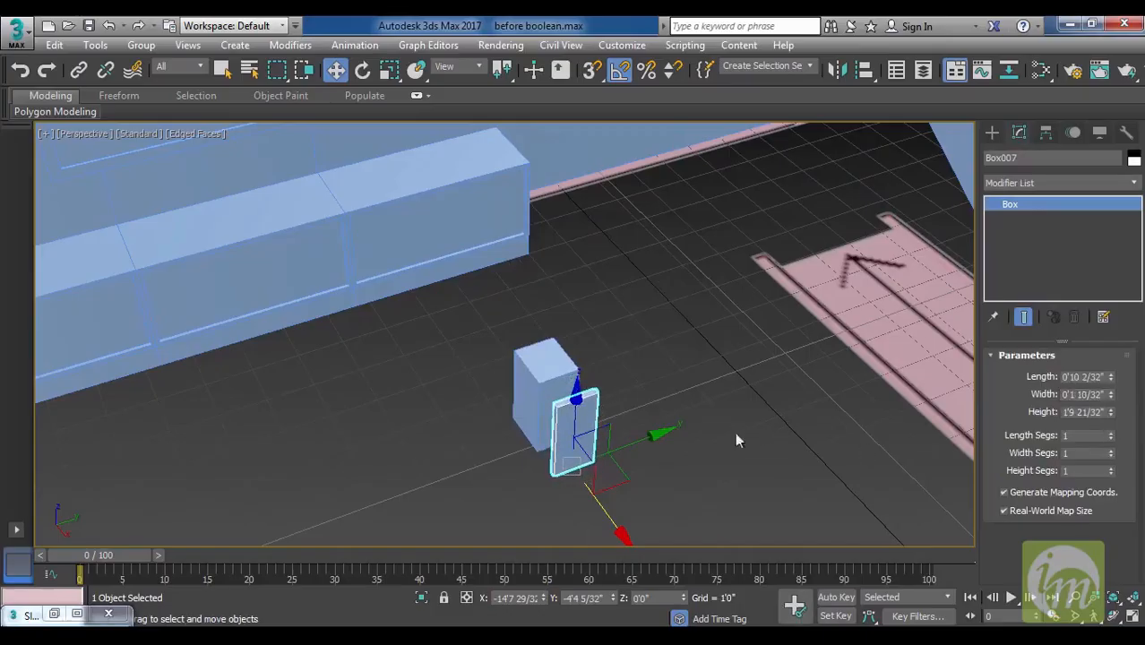
{"action": "scroll", "coordinate": [717, 421], "scroll_direction": "up", "scroll_amount": 5}
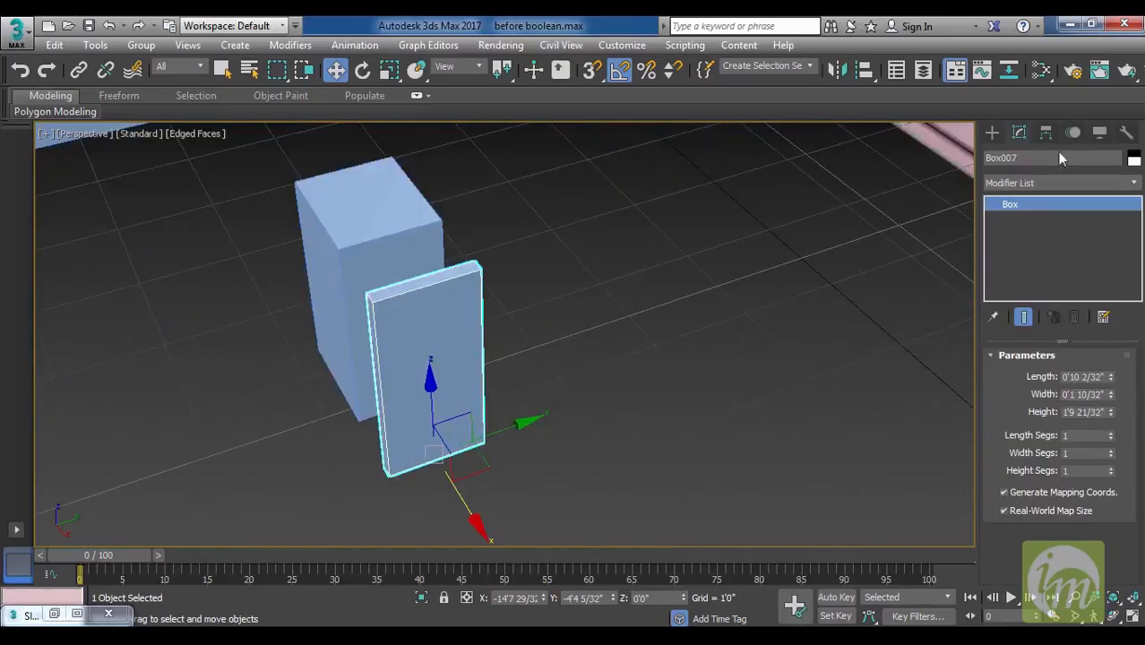
Convert the thin slab to an Editable Poly and switch to edge editing.
{"action": "right_click", "coordinate": [1010, 209]}
{"action": "left_click", "coordinate": [1050, 332]}
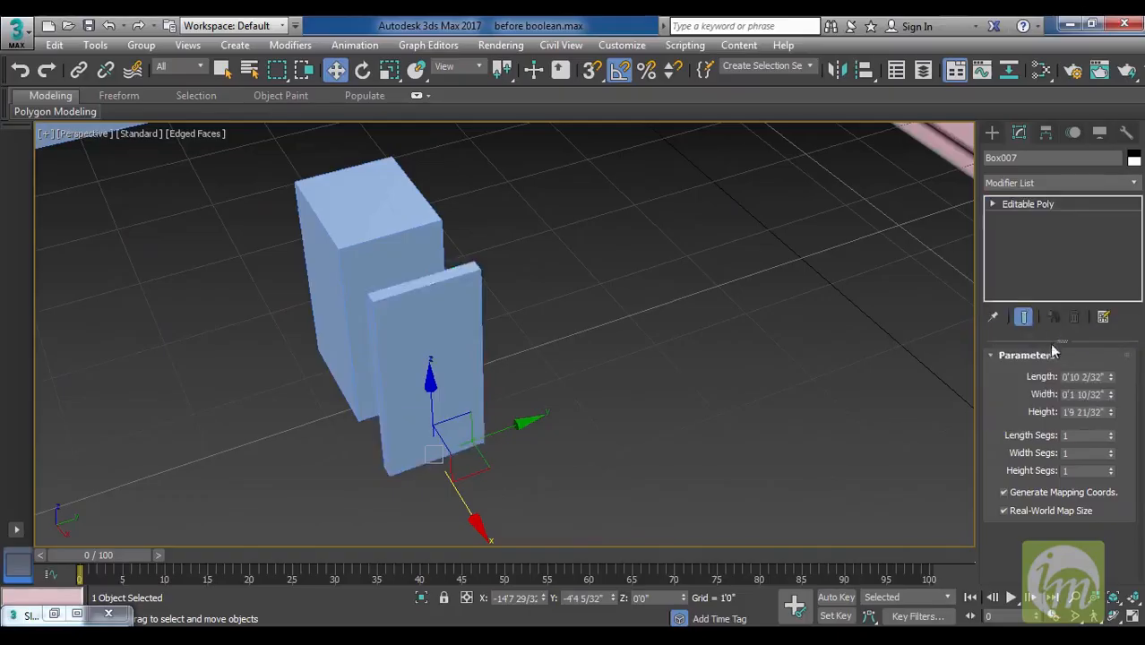
{"action": "left_click", "coordinate": [1037, 376]}
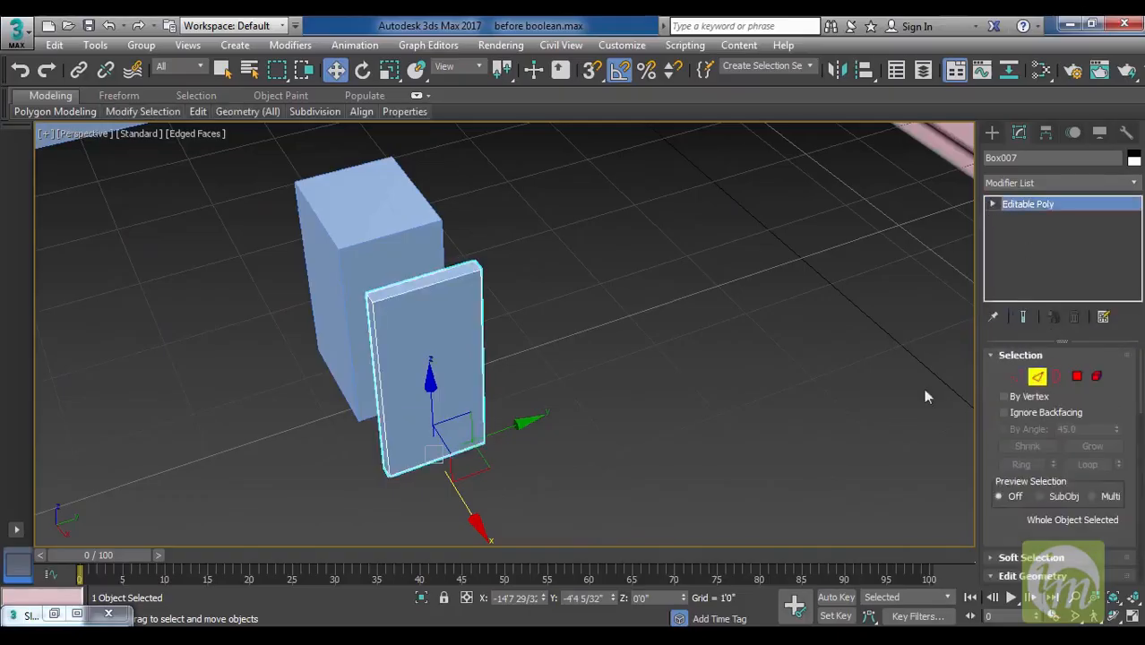
{"action": "middle_click_drag", "start_coordinate": [626, 383], "coordinate": [730, 392], "text": "alt"}
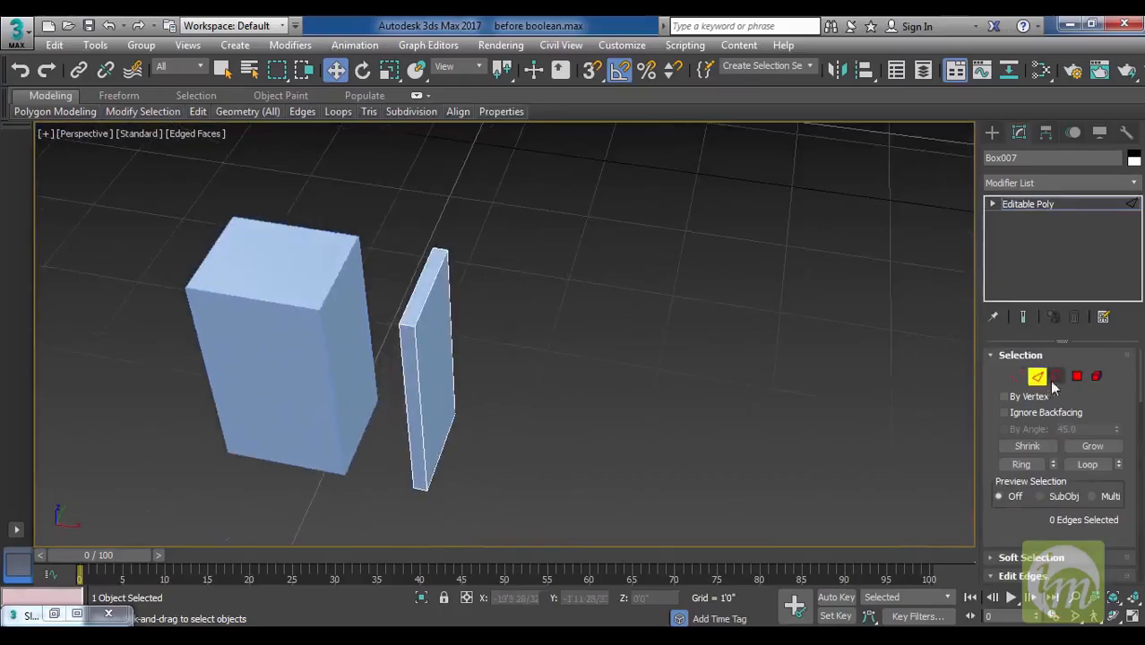
Chamfer all edges of the thin slab by 0'0 3/32".
{"action": "middle_click_drag", "start_coordinate": [643, 377], "coordinate": [781, 344]}
{"action": "left_click_drag", "start_coordinate": [538, 240], "coordinate": [528, 211]}
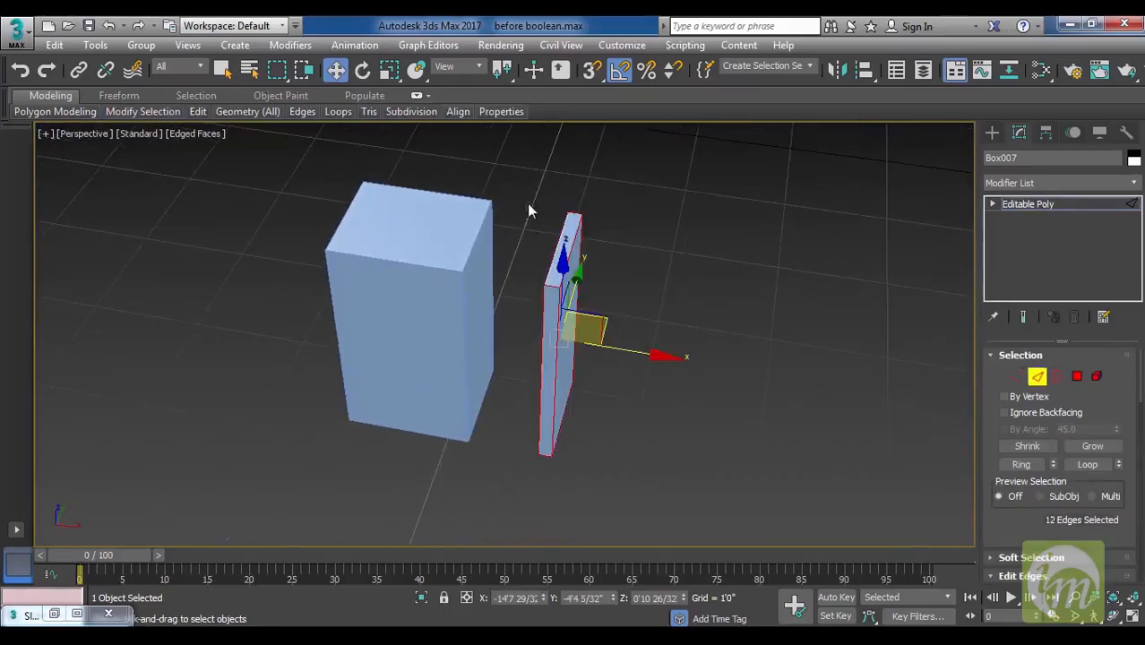
{"action": "left_click_drag", "start_coordinate": [1010, 522], "coordinate": [1030, 327]}
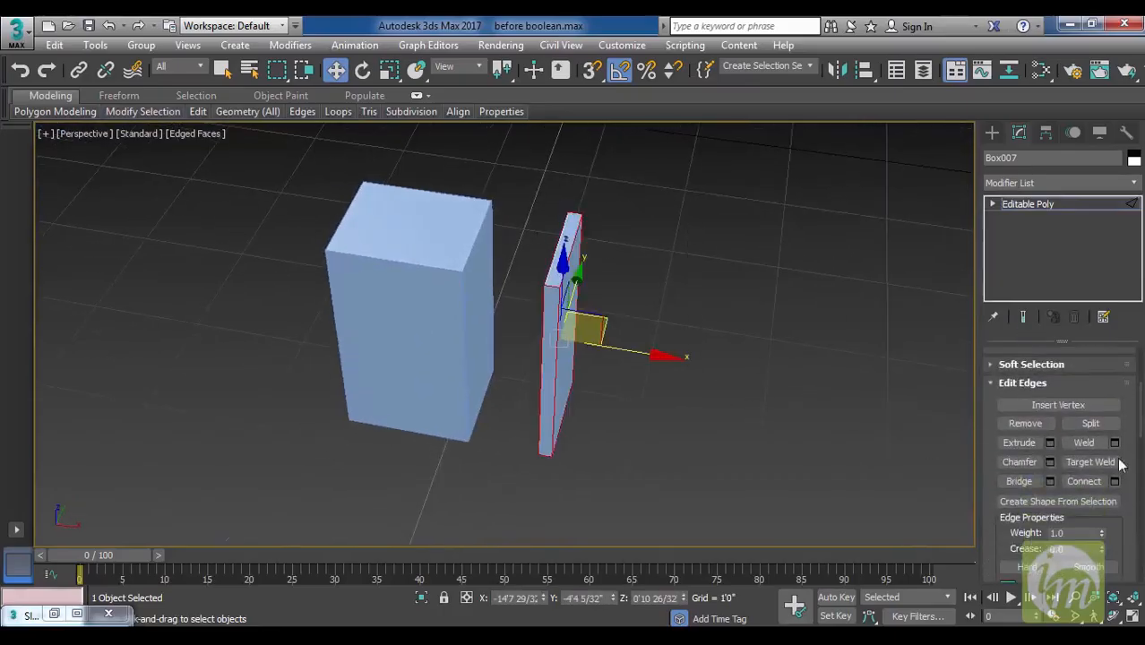
{"action": "left_click", "coordinate": [1050, 462]}
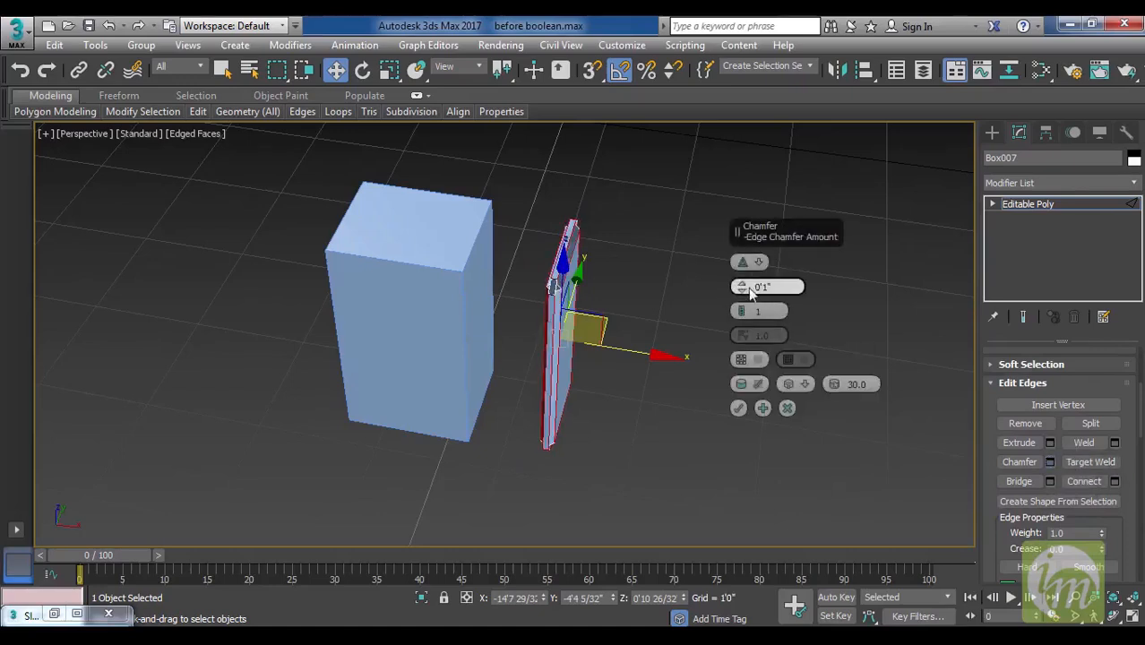
{"action": "left_click_drag", "start_coordinate": [741, 286], "coordinate": [742, 287]}
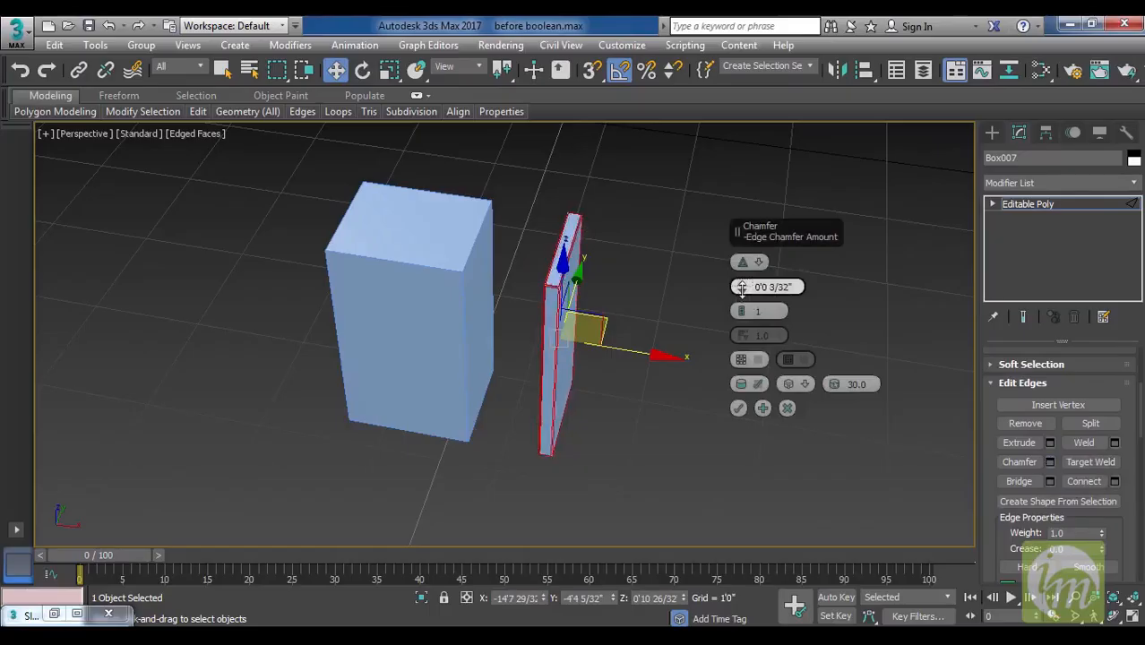
{"action": "left_click", "coordinate": [739, 408]}
{"action": "left_click", "coordinate": [692, 404]}
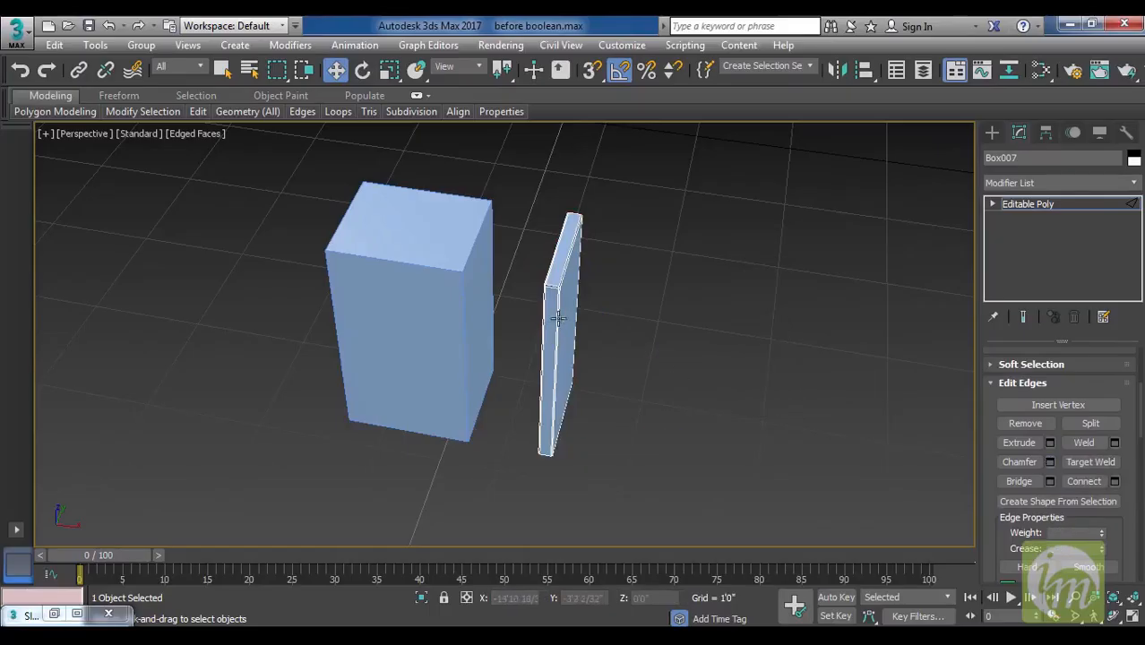
Leave edge editing, move the slab along X up to the upright box, and exit isolation to show the whole scene.
{"action": "left_click", "coordinate": [557, 320]}
{"action": "left_click", "coordinate": [1022, 206]}
{"action": "left_click_drag", "start_coordinate": [655, 435], "coordinate": [587, 429]}
{"action": "left_click", "coordinate": [741, 402]}
{"action": "middle_click_drag", "start_coordinate": [742, 403], "coordinate": [774, 415], "text": "alt"}
{"action": "middle_click_drag", "start_coordinate": [657, 412], "coordinate": [747, 386]}
{"action": "scroll", "coordinate": [746, 386], "scroll_direction": "down", "scroll_amount": 3}
{"action": "left_click", "coordinate": [726, 385]}
{"action": "key", "text": "alt+q"}
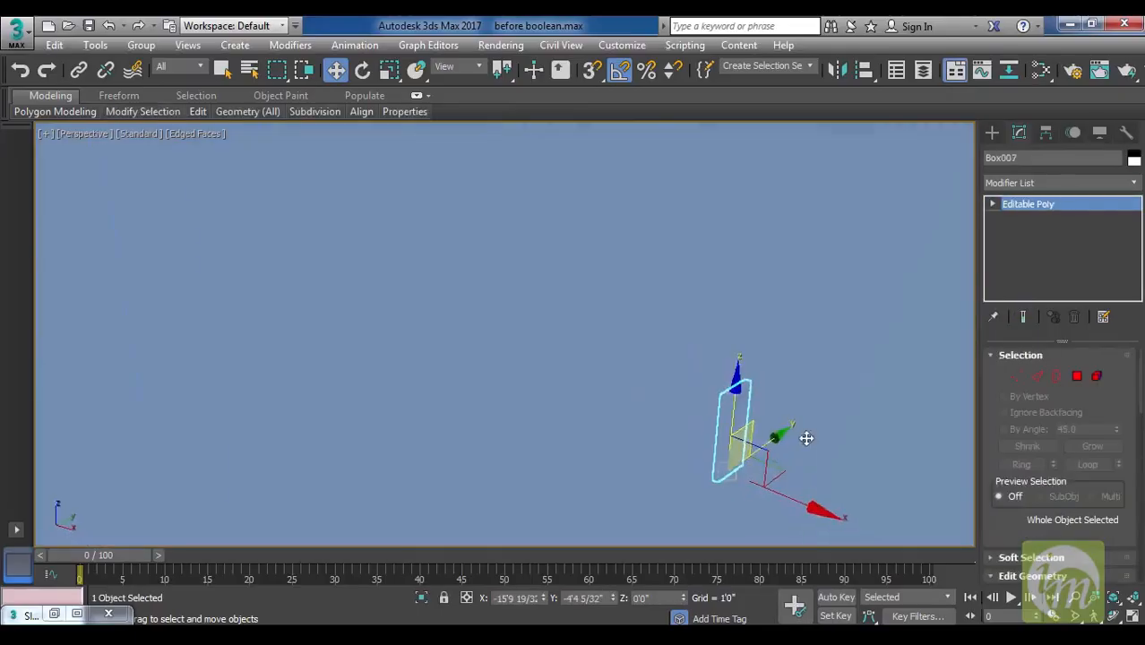
{"action": "middle_click_drag", "start_coordinate": [811, 440], "coordinate": [811, 484], "text": "alt"}
Move the upright box about 0'2" along X so that it meets the thin slab.
{"action": "left_click", "coordinate": [694, 385]}
{"action": "middle_click_drag", "start_coordinate": [768, 410], "coordinate": [728, 370]}
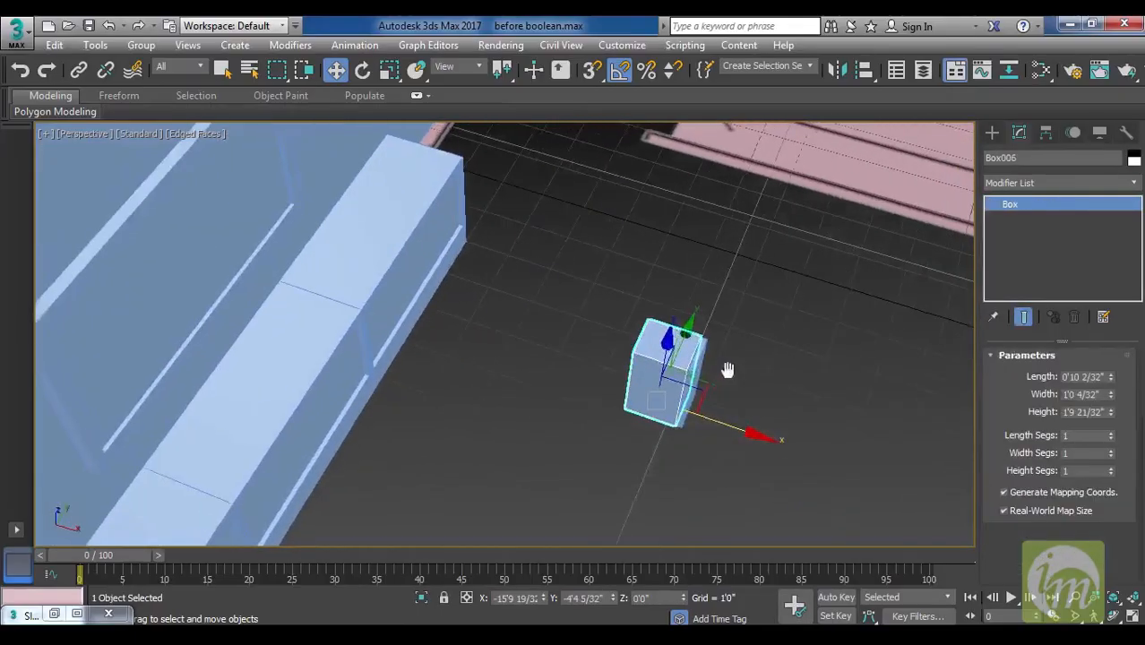
{"action": "key", "text": "z"}
{"action": "key", "text": "r"}
{"action": "mouse_move", "coordinate": [646, 467]}
{"action": "left_mouse_down"}
{"action": "mouse_move", "coordinate": [605, 448]}
{"action": "mouse_move", "coordinate": [638, 467]}
{"action": "left_mouse_up"}
{"action": "key", "text": "w"}
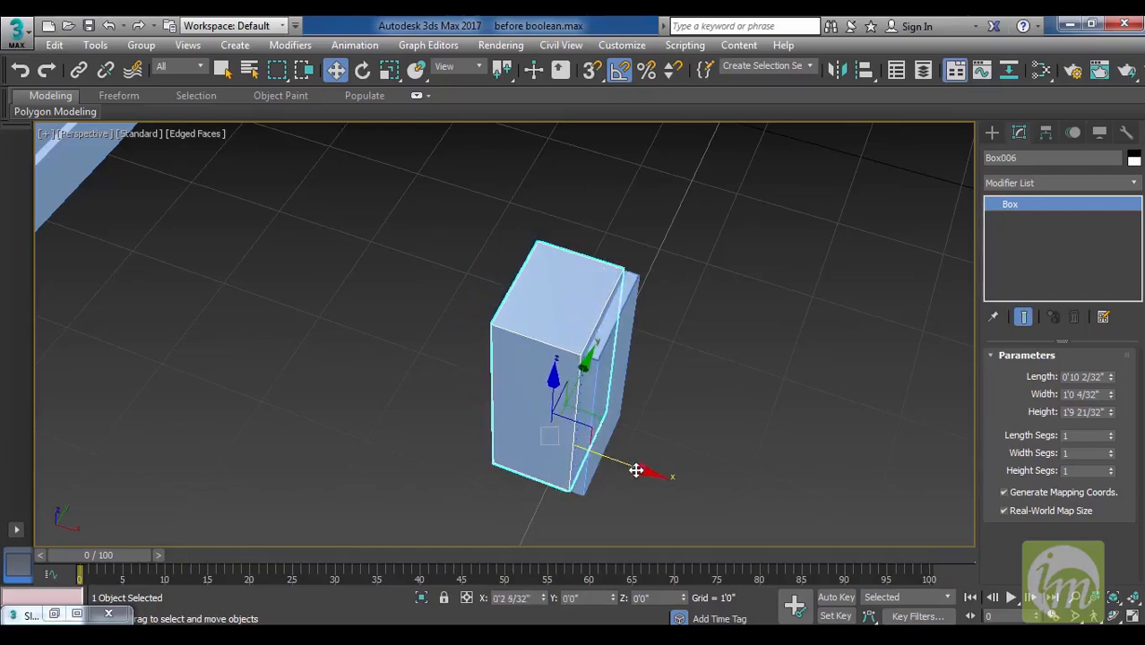
Raise the box and slab together to about 4'1" in the Left view and scale them down uniformly.
{"action": "left_click_drag", "start_coordinate": [688, 521], "coordinate": [415, 251]}
{"action": "scroll", "coordinate": [751, 374], "scroll_direction": "down", "scroll_amount": 6}
{"action": "middle_click_drag", "start_coordinate": [751, 374], "coordinate": [665, 367]}
{"action": "key", "text": "l"}
{"action": "middle_click_drag", "start_coordinate": [702, 329], "coordinate": [666, 292]}
{"action": "left_click_drag", "start_coordinate": [486, 439], "coordinate": [495, 317]}
{"action": "key", "text": "r"}
{"action": "left_click_drag", "start_coordinate": [459, 351], "coordinate": [454, 391]}
Move the box and slab along X in the Top view so they sit at the wall unit's back panel.
{"action": "key", "text": "t"}
{"action": "middle_click_drag", "start_coordinate": [603, 373], "coordinate": [707, 343]}
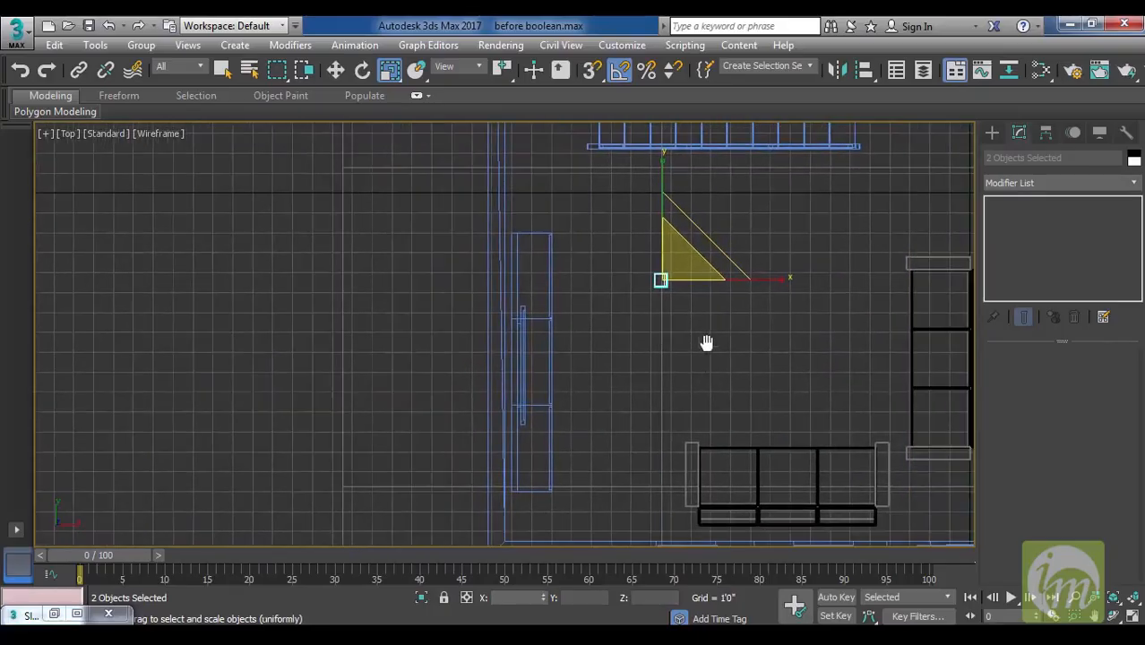
{"action": "key", "text": "w"}
{"action": "left_click_drag", "start_coordinate": [758, 280], "coordinate": [621, 285]}
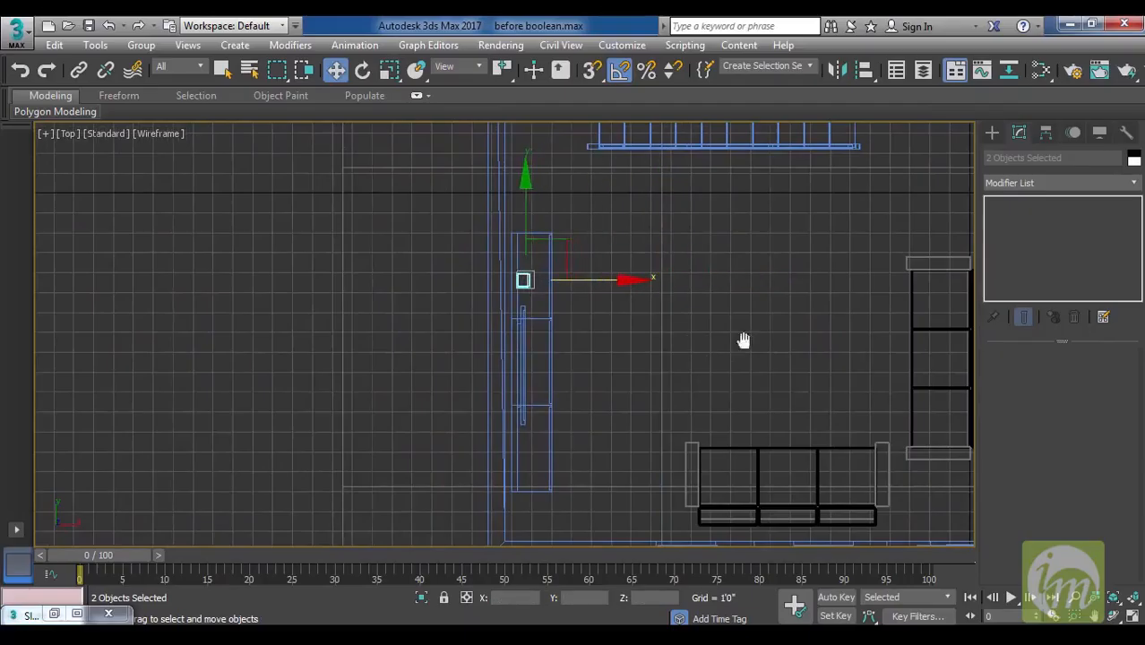
{"action": "middle_click_drag", "start_coordinate": [744, 341], "coordinate": [797, 316]}
Group the box and slab under the name speaker.
{"action": "key", "text": "l"}
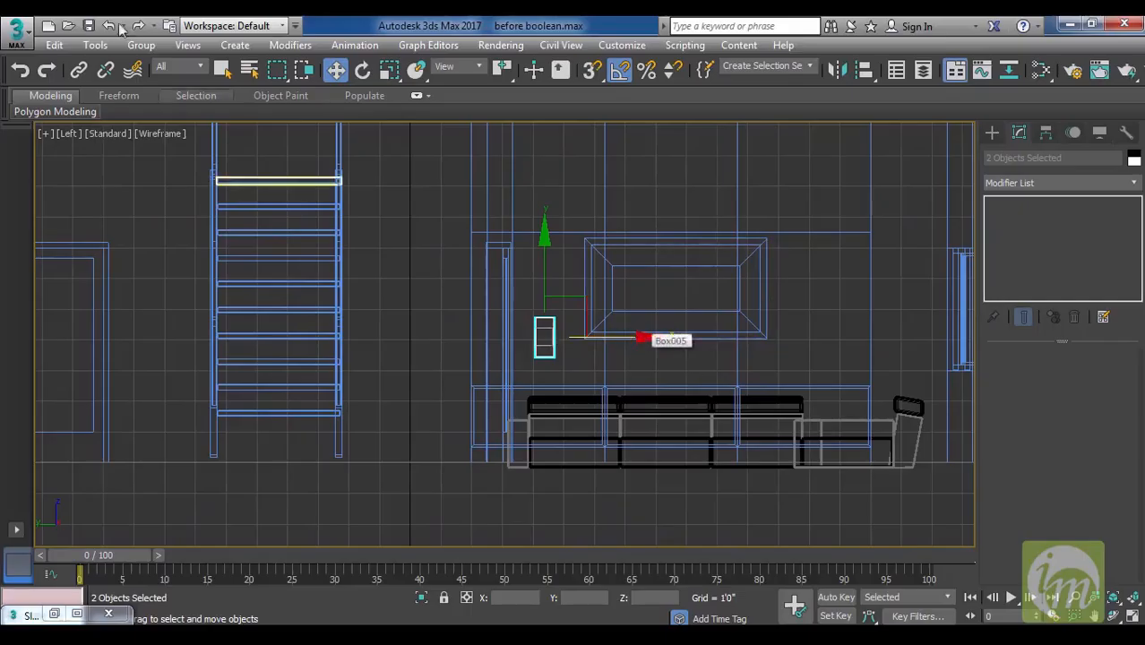
{"action": "left_click", "coordinate": [141, 45]}
{"action": "left_click", "coordinate": [165, 67]}
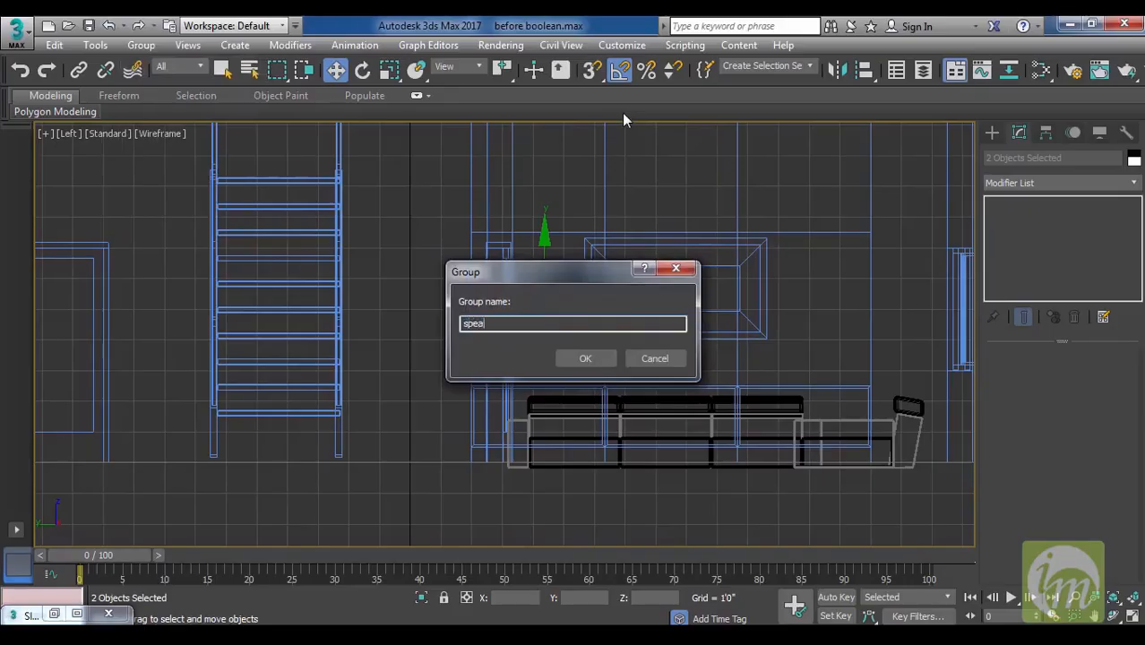
{"action": "type", "text": "speaker"}
{"action": "key", "text": "Return"}
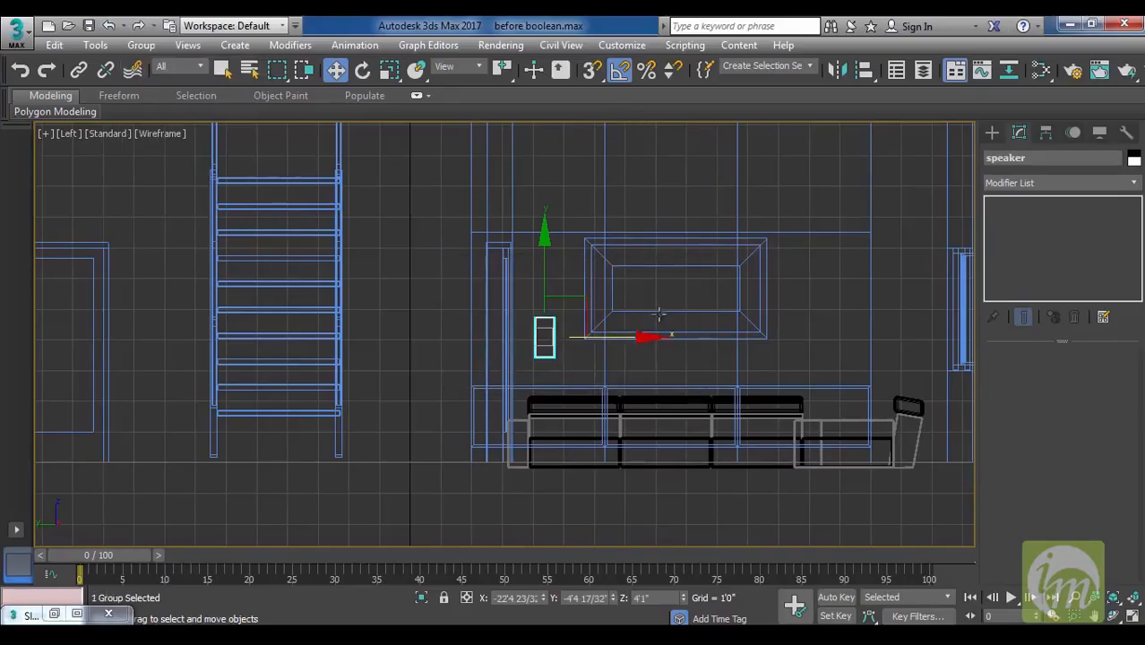
Copy the speaker about 8'9" across to the other side of the TV panel, and copy that pair about 3'5" upward.
{"action": "left_click_drag", "start_coordinate": [637, 341], "coordinate": [907, 353], "text": "shift"}
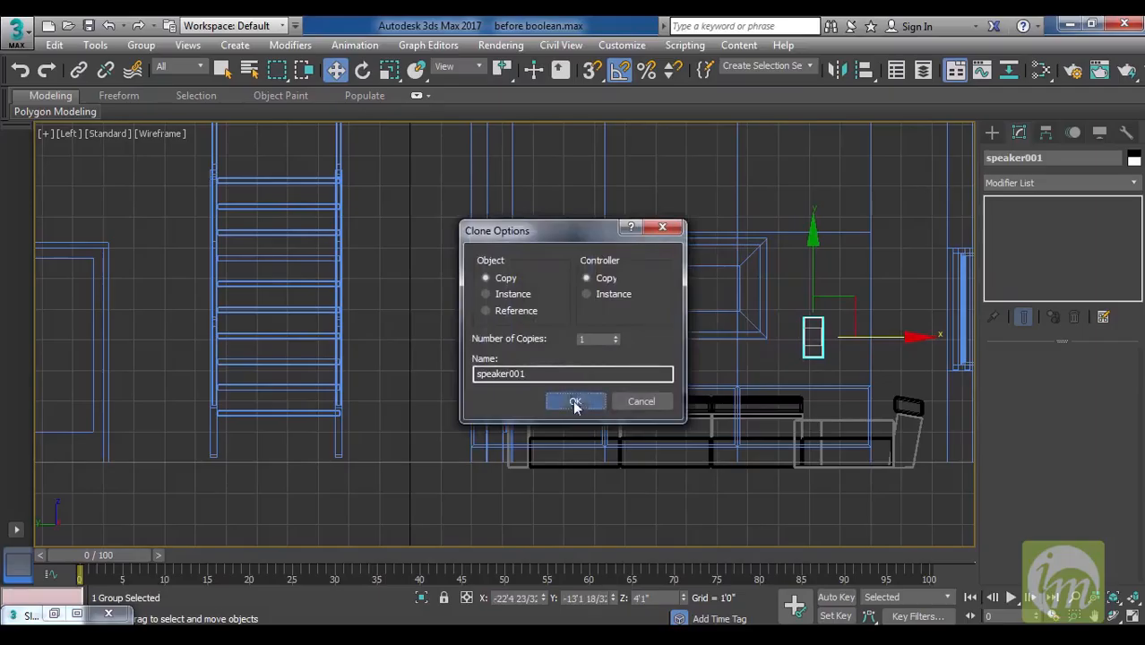
{"action": "left_click", "coordinate": [575, 400]}
{"action": "left_click", "coordinate": [547, 339], "text": "ctrl"}
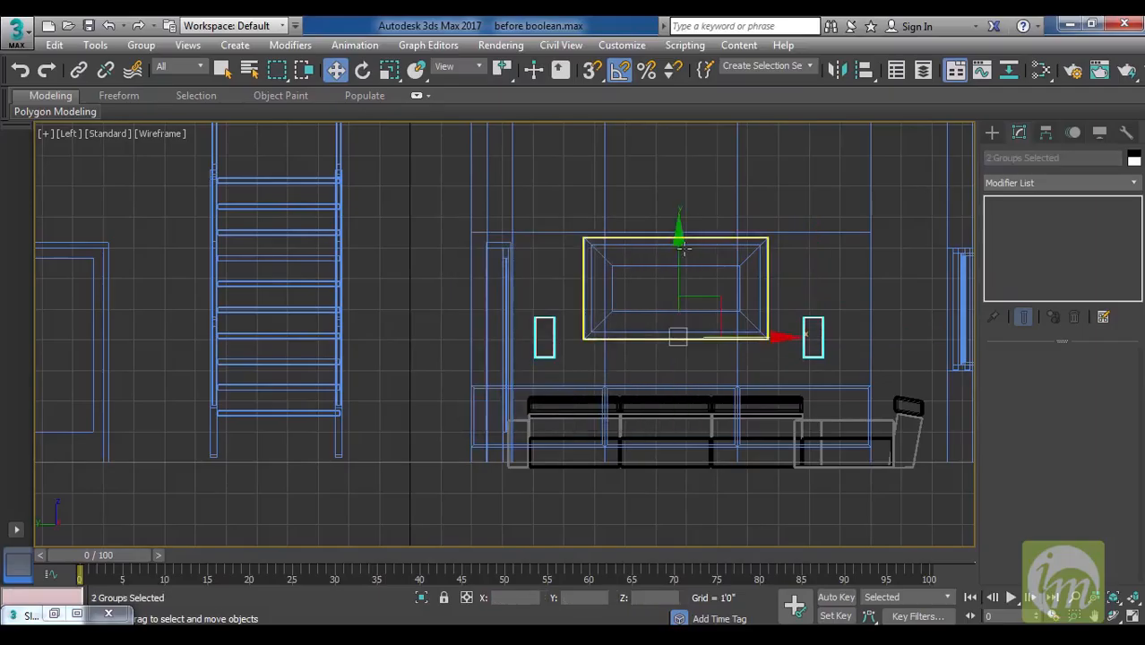
{"action": "left_click_drag", "start_coordinate": [681, 235], "coordinate": [693, 144], "text": "shift"}
{"action": "left_click", "coordinate": [581, 400]}
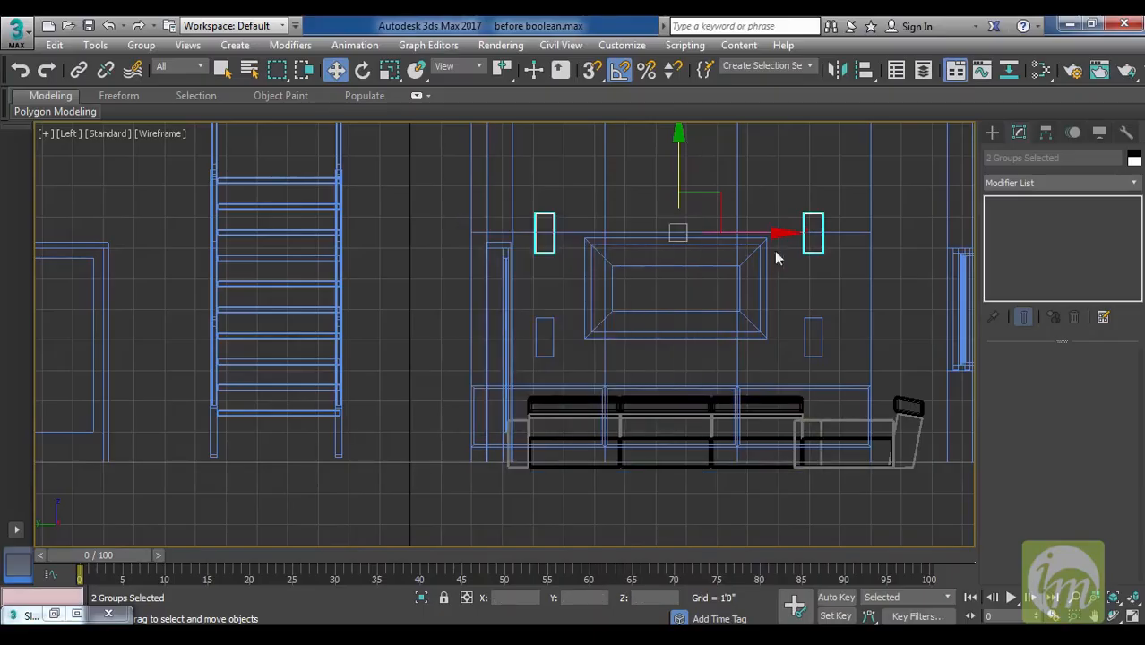
Copy one upper speaker to a centred spot above the TV panel, at a height of about 8'5".
{"action": "left_click", "coordinate": [828, 223]}
{"action": "left_click", "coordinate": [823, 224]}
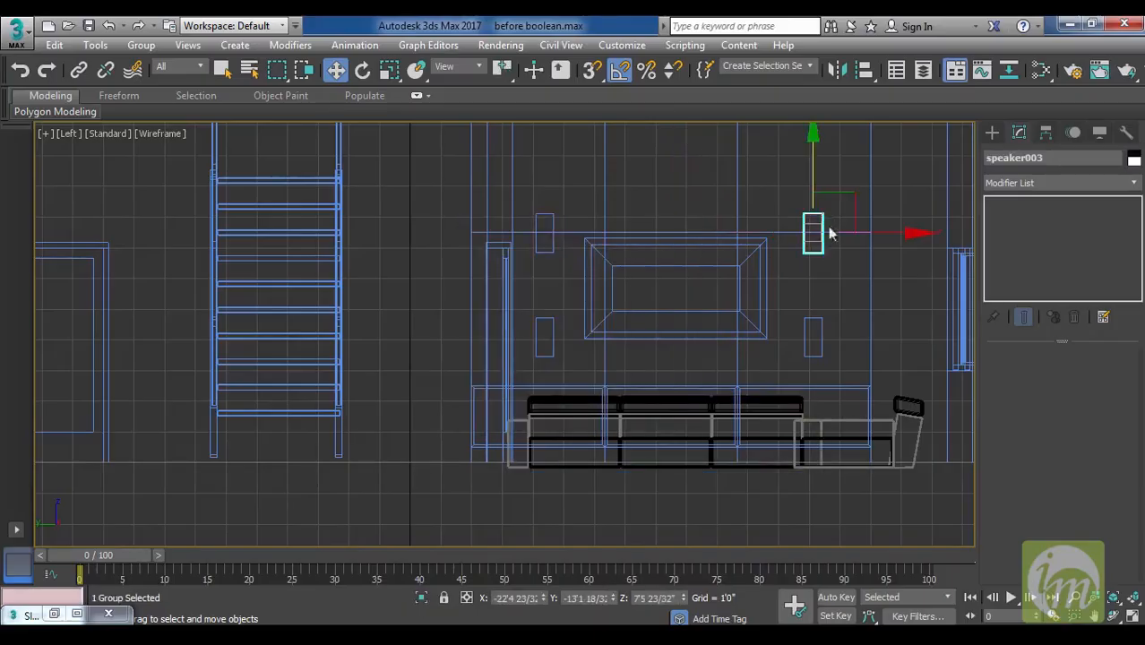
{"action": "middle_click_drag", "start_coordinate": [606, 215], "coordinate": [610, 297]}
{"action": "left_click_drag", "start_coordinate": [854, 277], "coordinate": [711, 250], "text": "shift"}
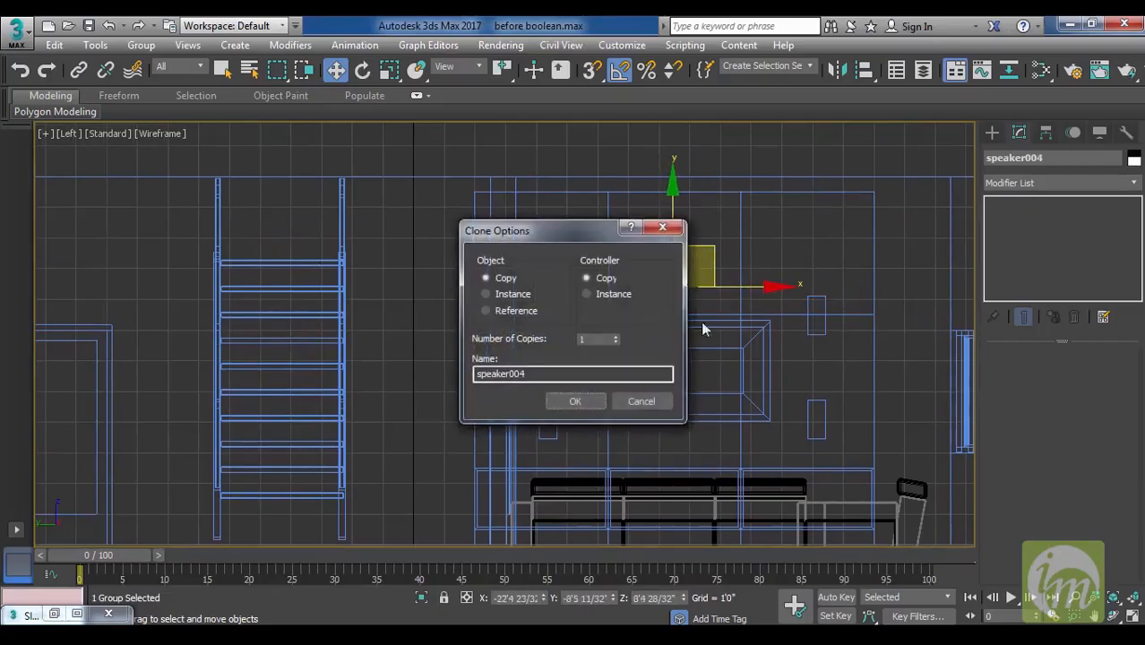
{"action": "left_click", "coordinate": [575, 402]}
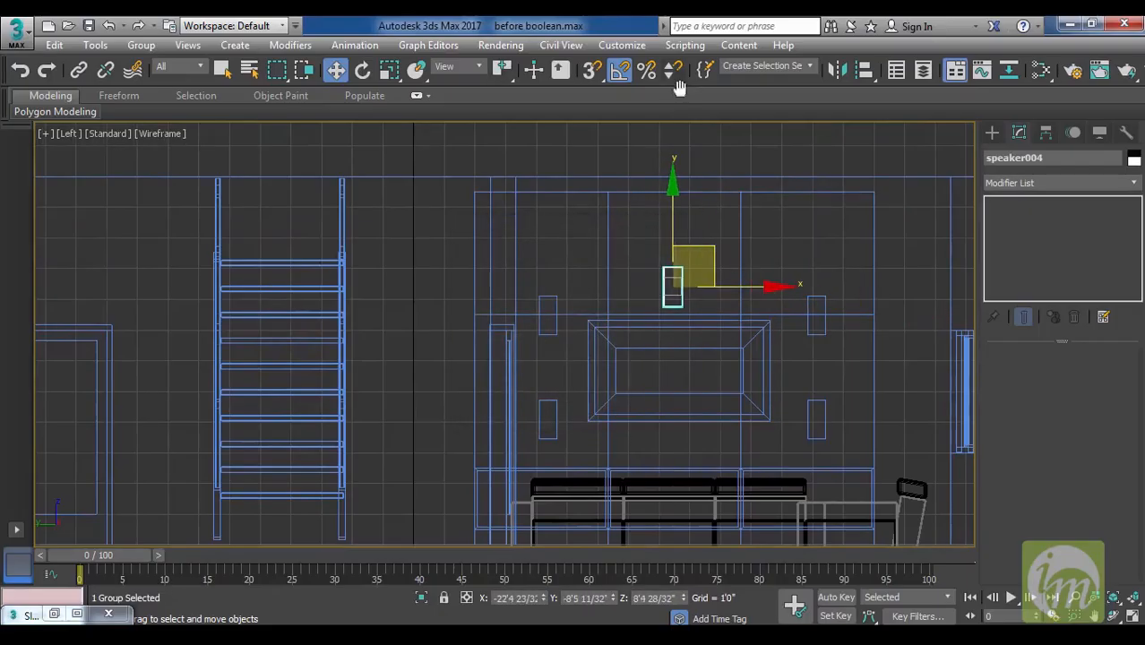
Rotate the speaker above the TV panel to horizontal and stretch it along X to about 233%.
{"action": "key", "text": "e"}
{"action": "left_click_drag", "start_coordinate": [747, 241], "coordinate": [718, 168]}
{"action": "middle_click_drag", "start_coordinate": [790, 276], "coordinate": [746, 279]}
{"action": "key", "text": "r"}
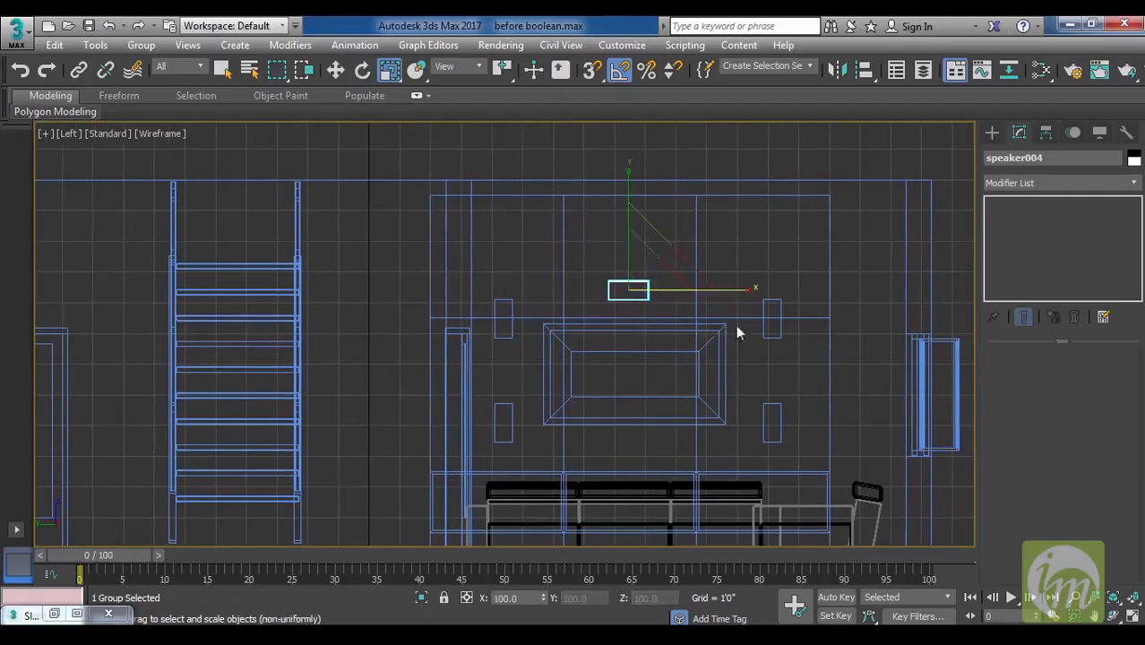
{"action": "left_click_drag", "start_coordinate": [825, 289], "coordinate": [846, 289]}
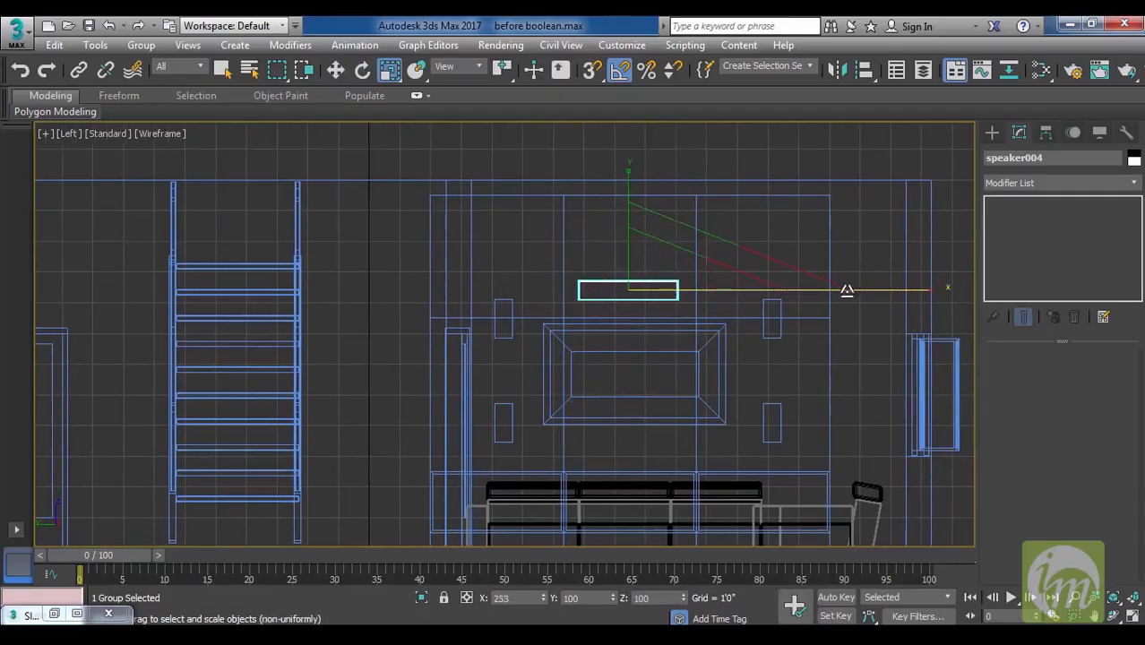
Raise the horizontal speaker above the TV panel to a height of about 9'1" in the Perspective view.
{"action": "key", "text": "p"}
{"action": "middle_click_drag", "start_coordinate": [781, 287], "coordinate": [667, 172], "text": "alt"}
{"action": "left_click", "coordinate": [603, 261]}
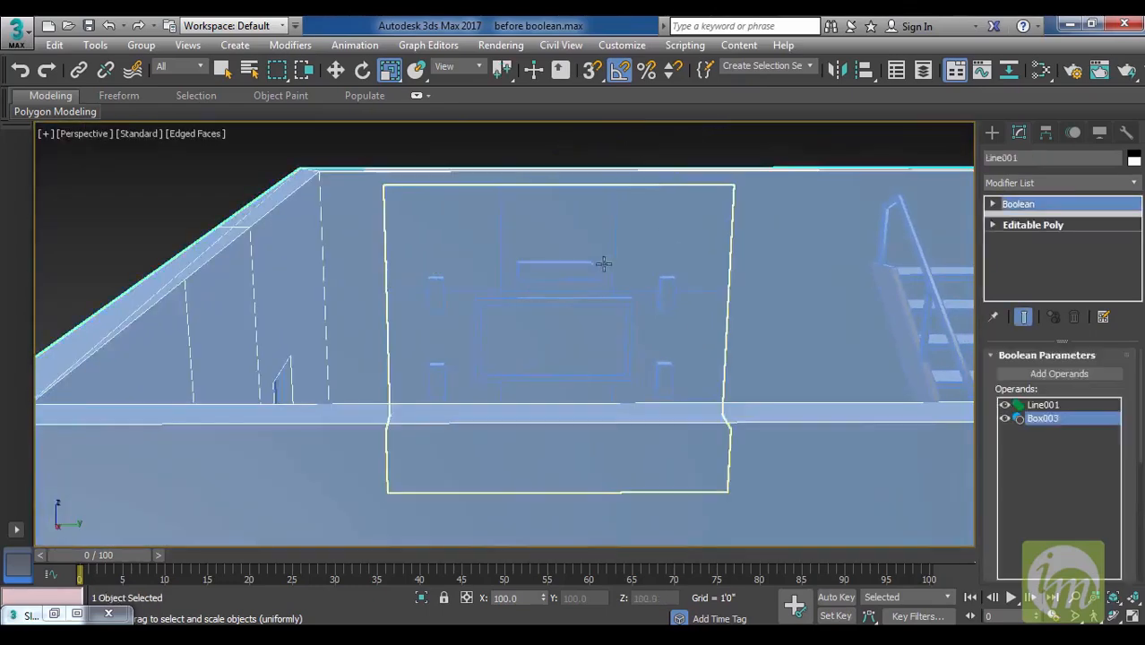
{"action": "left_click", "coordinate": [573, 271]}
{"action": "key", "text": "w"}
{"action": "left_click_drag", "start_coordinate": [562, 170], "coordinate": [565, 149]}
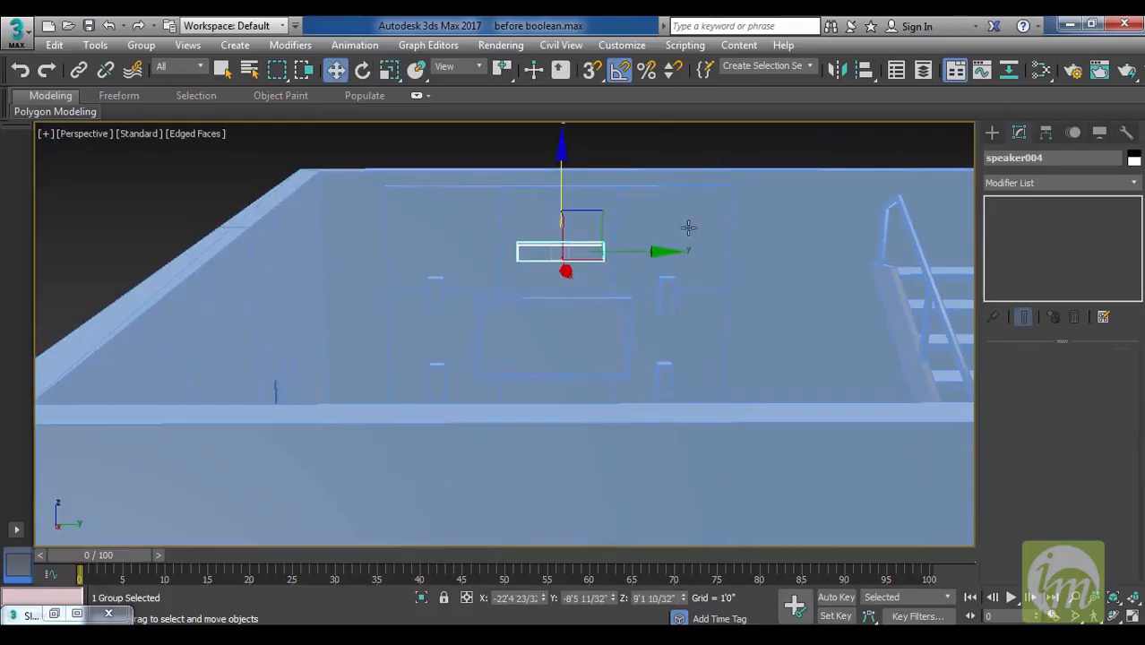
Move the upper and lower speakers on the staircase side of the TV panel about 0'6" along Y toward the stairs.
{"action": "middle_click_drag", "start_coordinate": [635, 327], "coordinate": [564, 348], "text": "alt"}
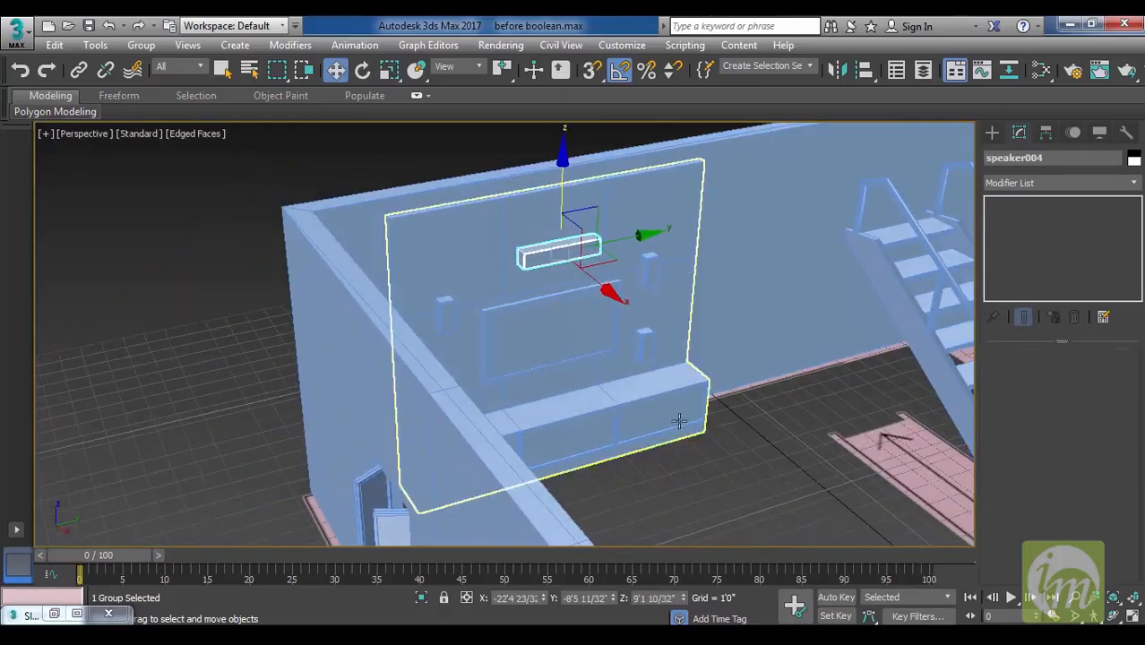
{"action": "middle_click_drag", "start_coordinate": [679, 422], "coordinate": [483, 442], "text": "alt"}
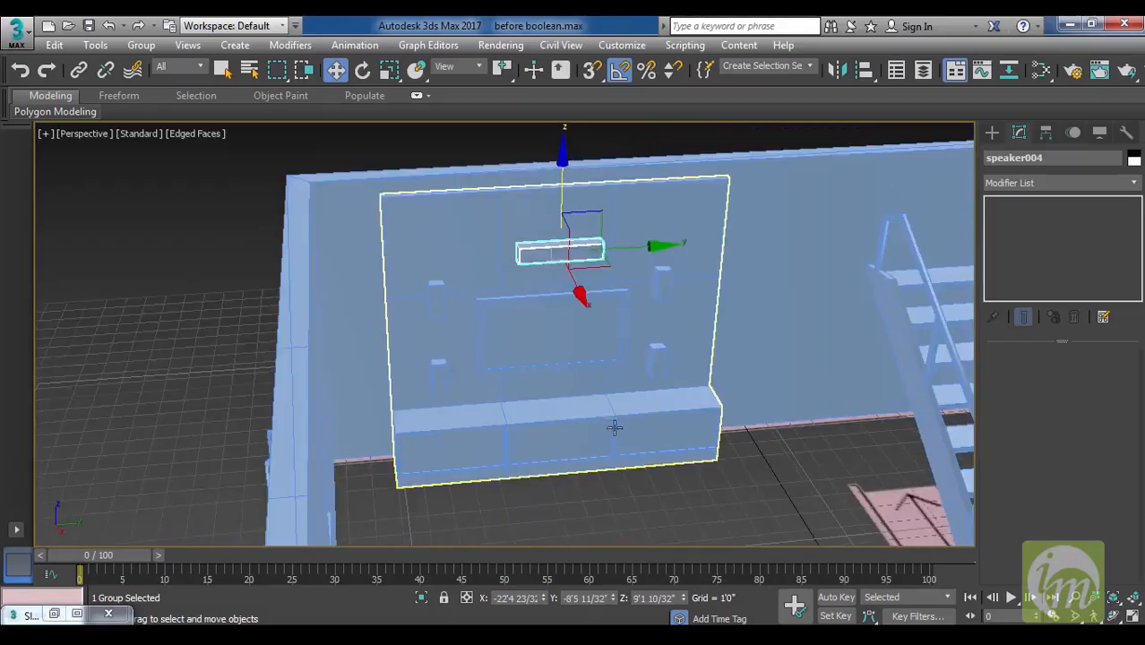
{"action": "mouse_move", "coordinate": [663, 359]}
{"action": "middle_mouse_down", "text": "alt"}
{"action": "mouse_move", "coordinate": [679, 361]}
{"action": "mouse_move", "coordinate": [668, 372]}
{"action": "middle_mouse_up", "text": "alt"}
{"action": "left_click", "coordinate": [663, 377]}
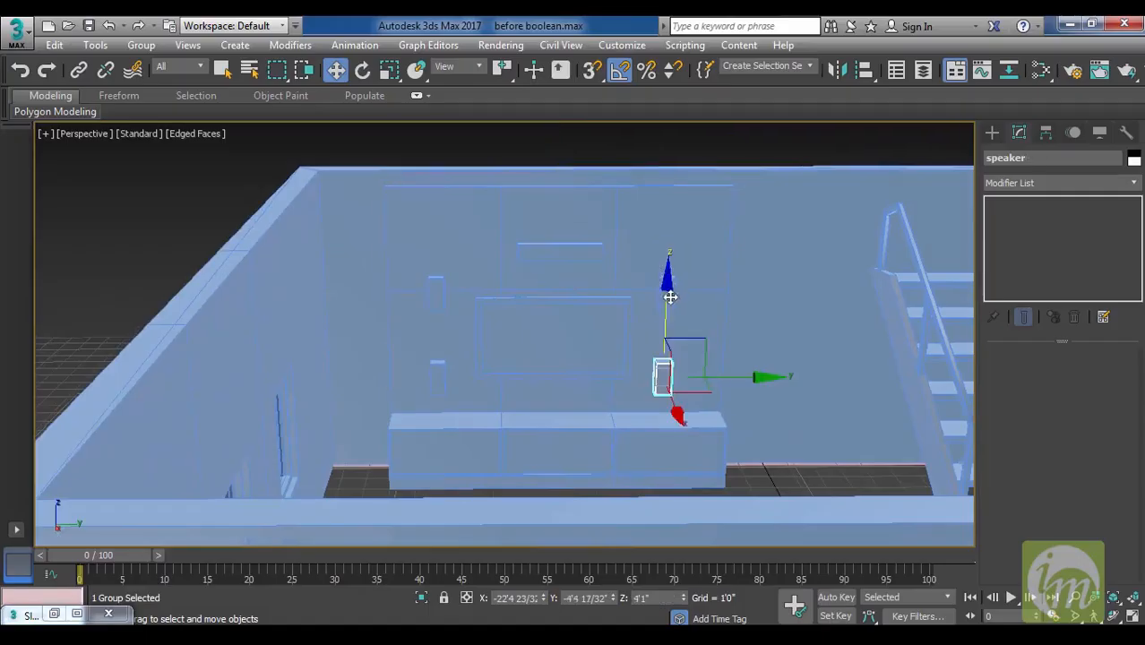
{"action": "left_click", "coordinate": [680, 301], "text": "ctrl"}
{"action": "left_click_drag", "start_coordinate": [758, 336], "coordinate": [771, 338]}
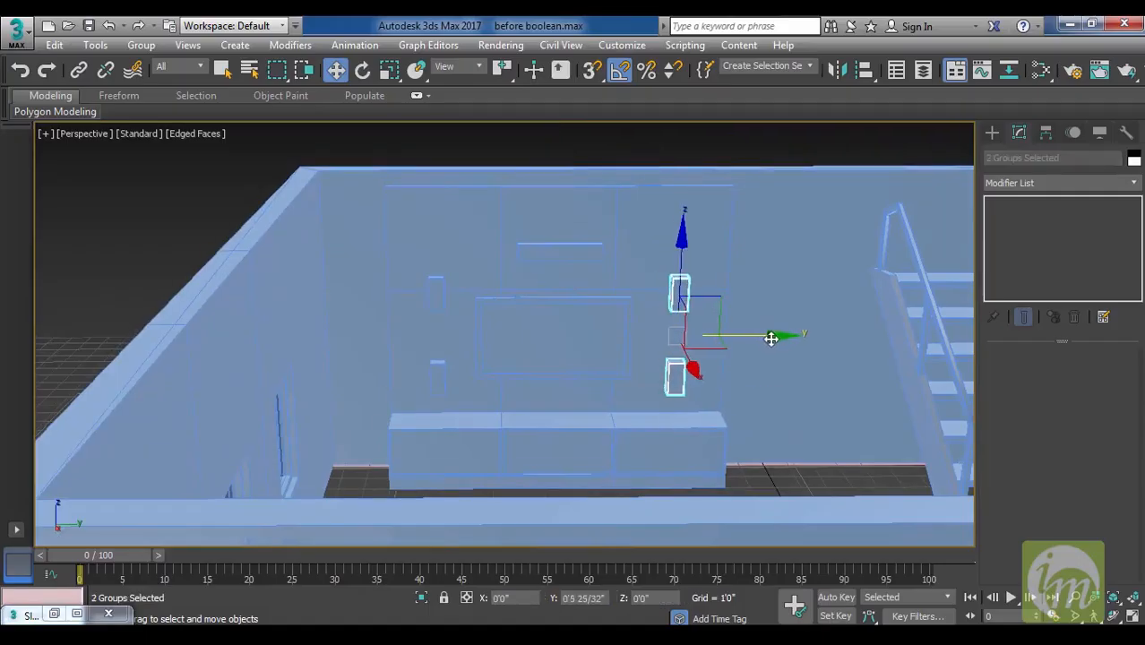
Shift the TV panel about 0'1" along Y and nudge the horizontal speaker above it to centre both between the side speakers.
{"action": "left_click", "coordinate": [581, 328]}
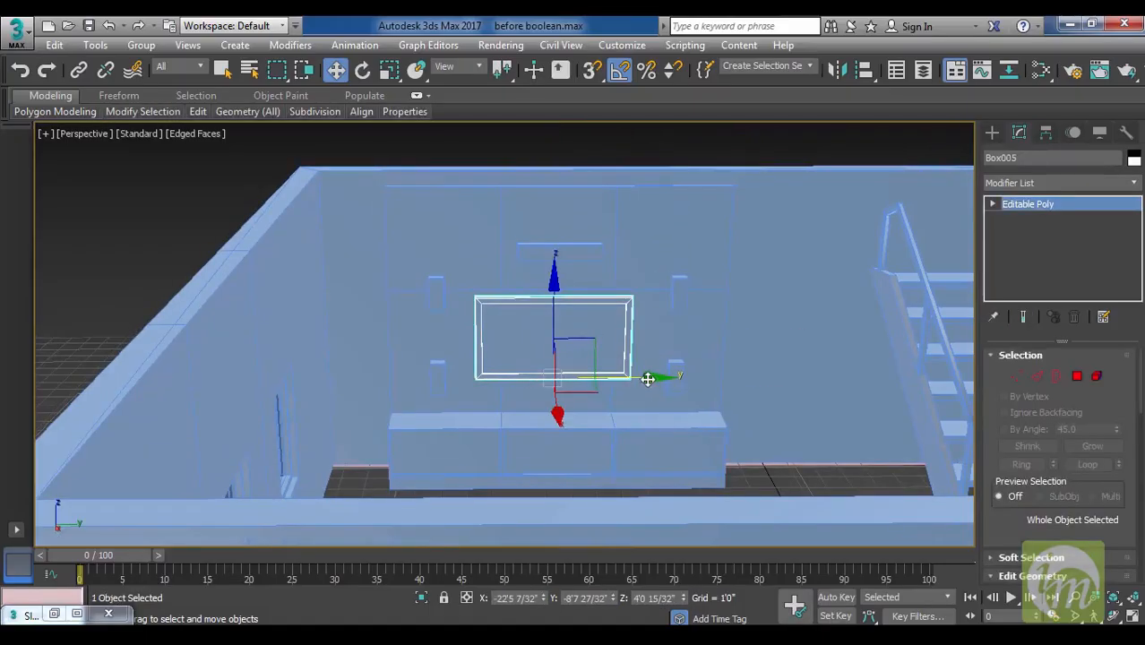
{"action": "left_click_drag", "start_coordinate": [654, 377], "coordinate": [650, 379]}
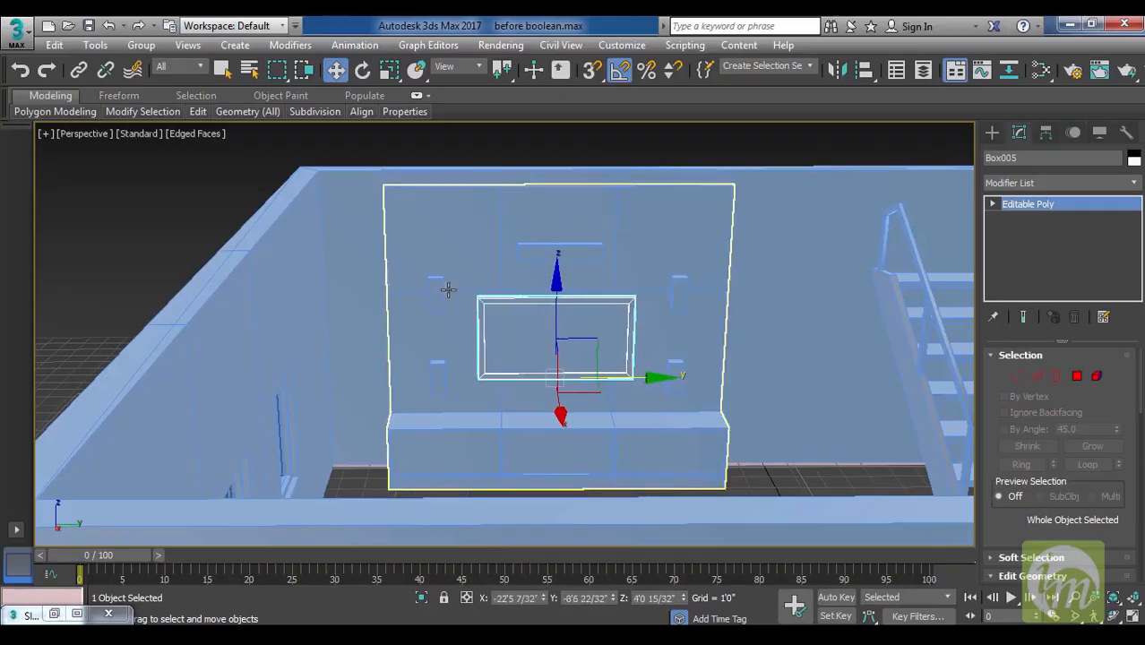
{"action": "left_click", "coordinate": [583, 249]}
{"action": "left_click_drag", "start_coordinate": [657, 253], "coordinate": [660, 255]}
{"action": "left_click", "coordinate": [723, 146]}
Draw a box base about 17'3" by 3'1" over the tiled strip along the wall behind the dining table in the Top view.
{"action": "middle_click_drag", "start_coordinate": [729, 204], "coordinate": [755, 336], "text": "alt"}
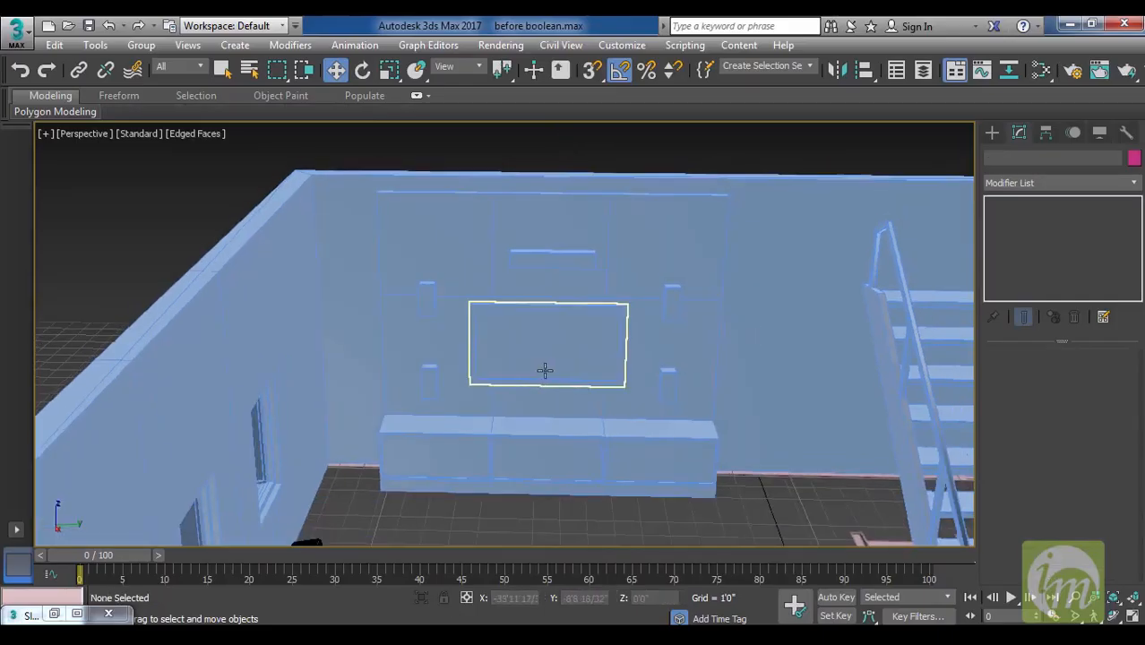
{"action": "middle_click_drag", "start_coordinate": [665, 425], "coordinate": [463, 409], "text": "alt"}
{"action": "scroll", "coordinate": [559, 421], "scroll_direction": "down", "scroll_amount": 4}
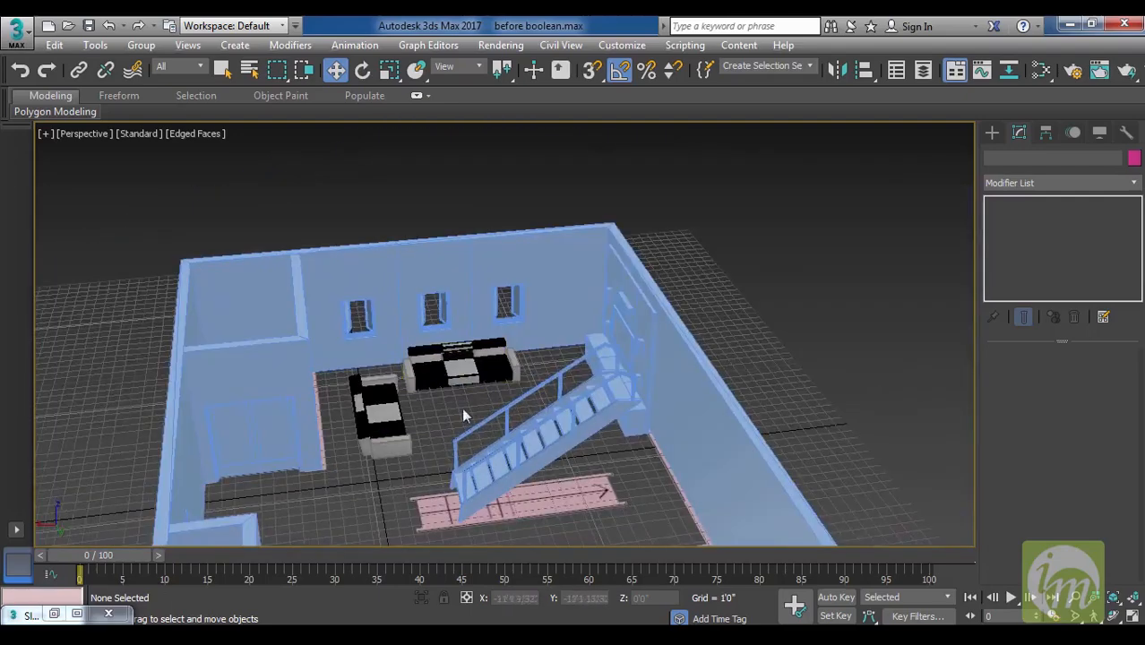
{"action": "mouse_move", "coordinate": [609, 339]}
{"action": "middle_mouse_down", "text": "alt"}
{"action": "mouse_move", "coordinate": [659, 345]}
{"action": "mouse_move", "coordinate": [659, 427]}
{"action": "mouse_move", "coordinate": [618, 375]}
{"action": "mouse_move", "coordinate": [797, 453]}
{"action": "mouse_move", "coordinate": [738, 305]}
{"action": "mouse_move", "coordinate": [651, 281]}
{"action": "mouse_move", "coordinate": [625, 337]}
{"action": "middle_mouse_up", "text": "alt"}
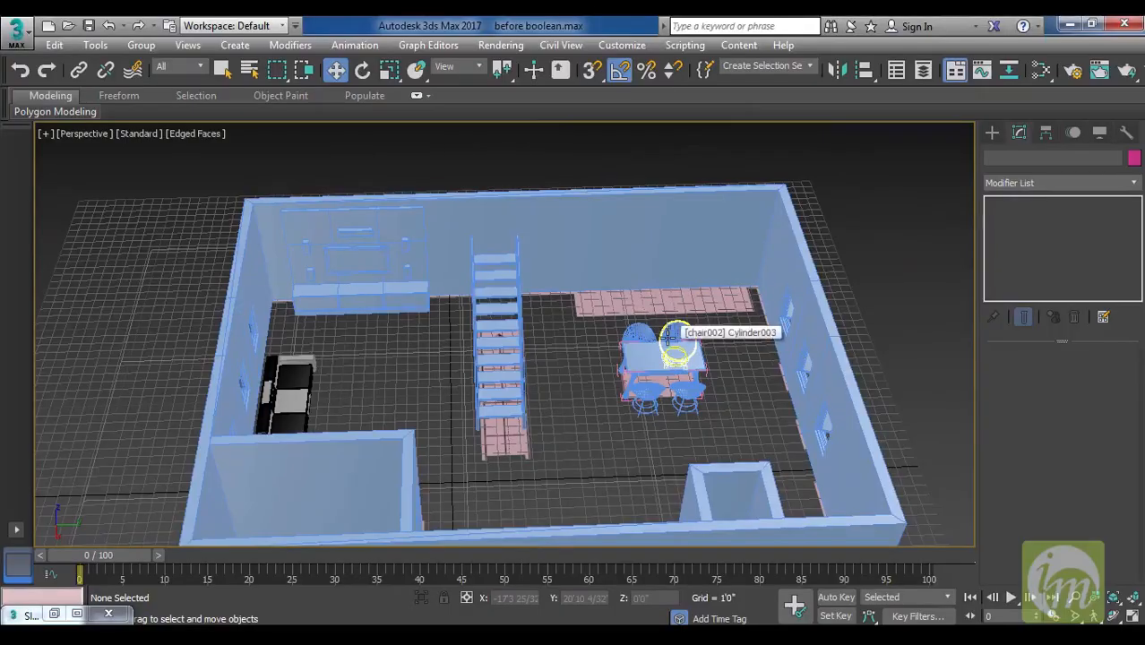
{"action": "scroll", "coordinate": [668, 337], "scroll_direction": "up", "scroll_amount": 5}
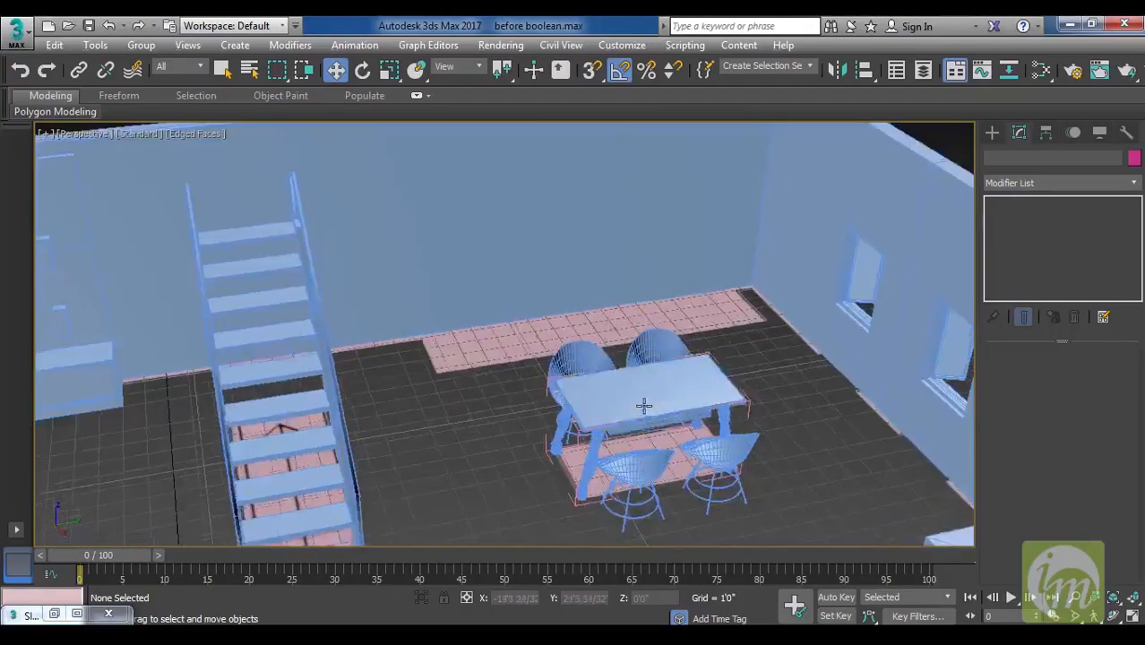
{"action": "scroll", "coordinate": [681, 376], "scroll_direction": "down", "scroll_amount": 3}
{"action": "left_click", "coordinate": [993, 132]}
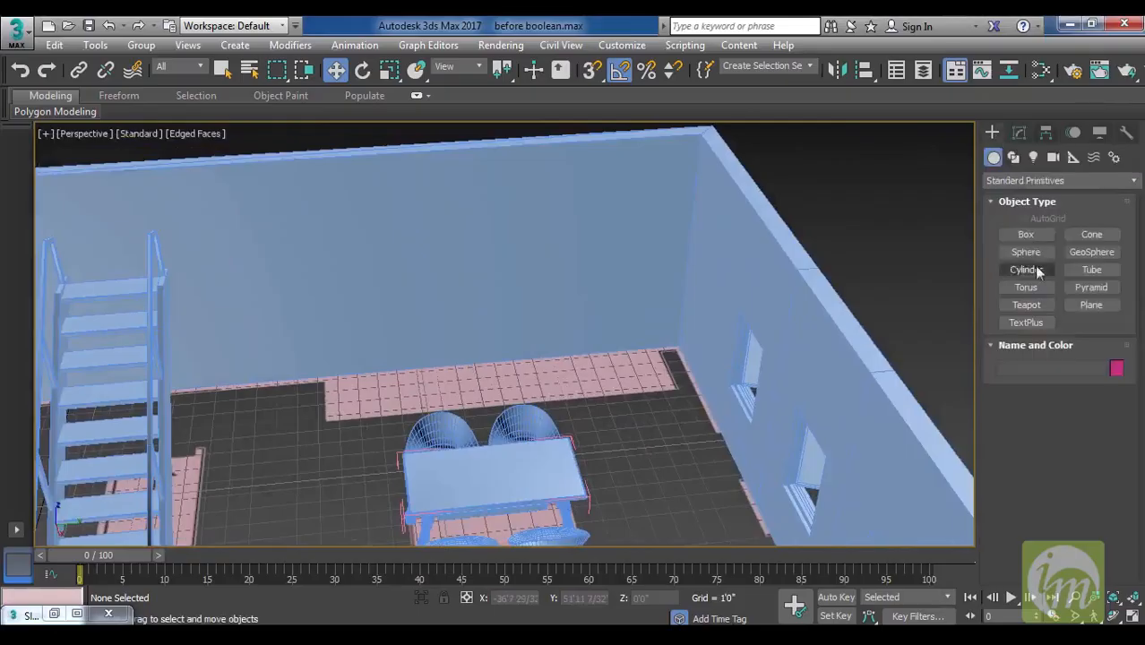
{"action": "left_click", "coordinate": [1028, 235]}
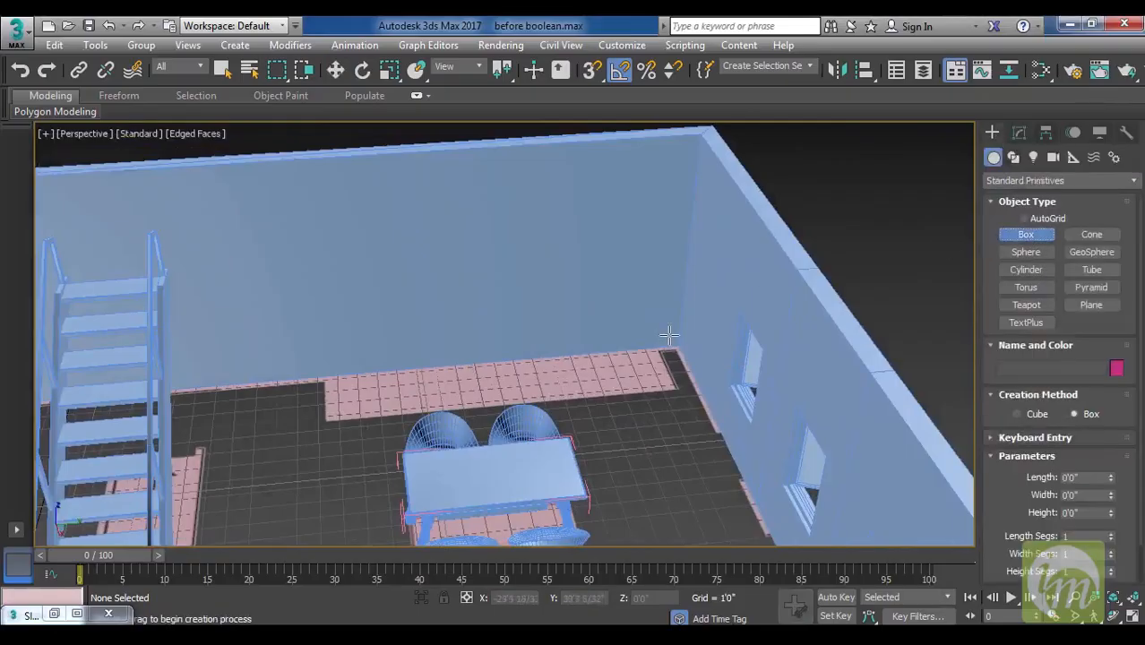
{"action": "key", "text": "t"}
{"action": "middle_click_drag", "start_coordinate": [647, 354], "coordinate": [642, 567]}
{"action": "middle_click_drag", "start_coordinate": [627, 214], "coordinate": [622, 483]}
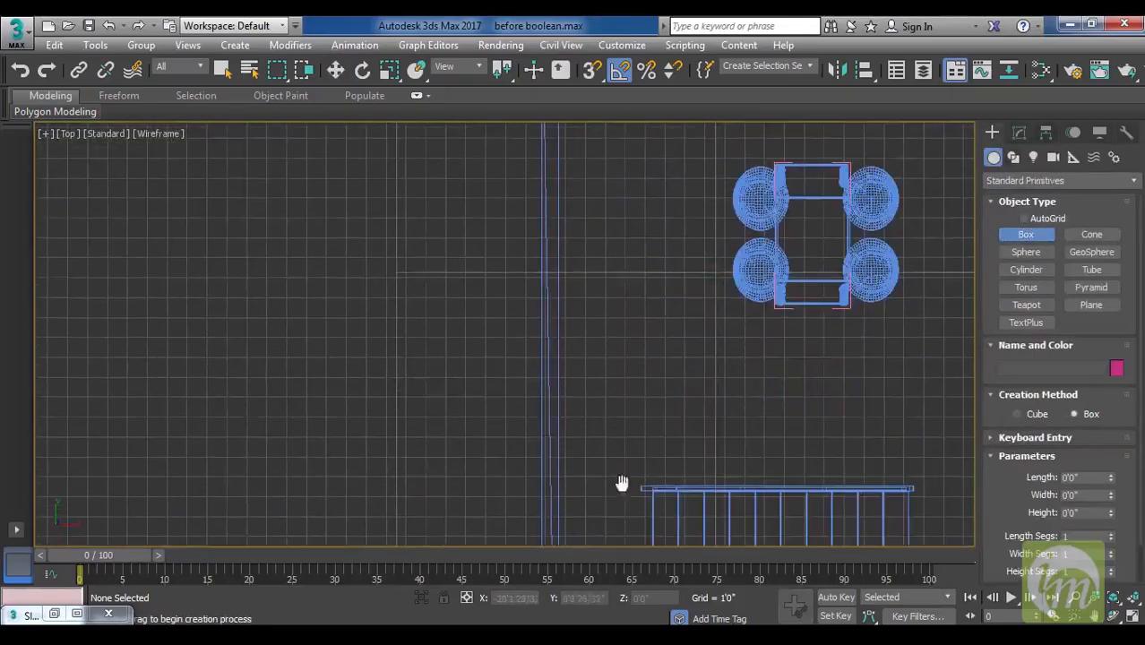
{"action": "middle_click_drag", "start_coordinate": [646, 336], "coordinate": [627, 413]}
{"action": "key", "text": "F3"}
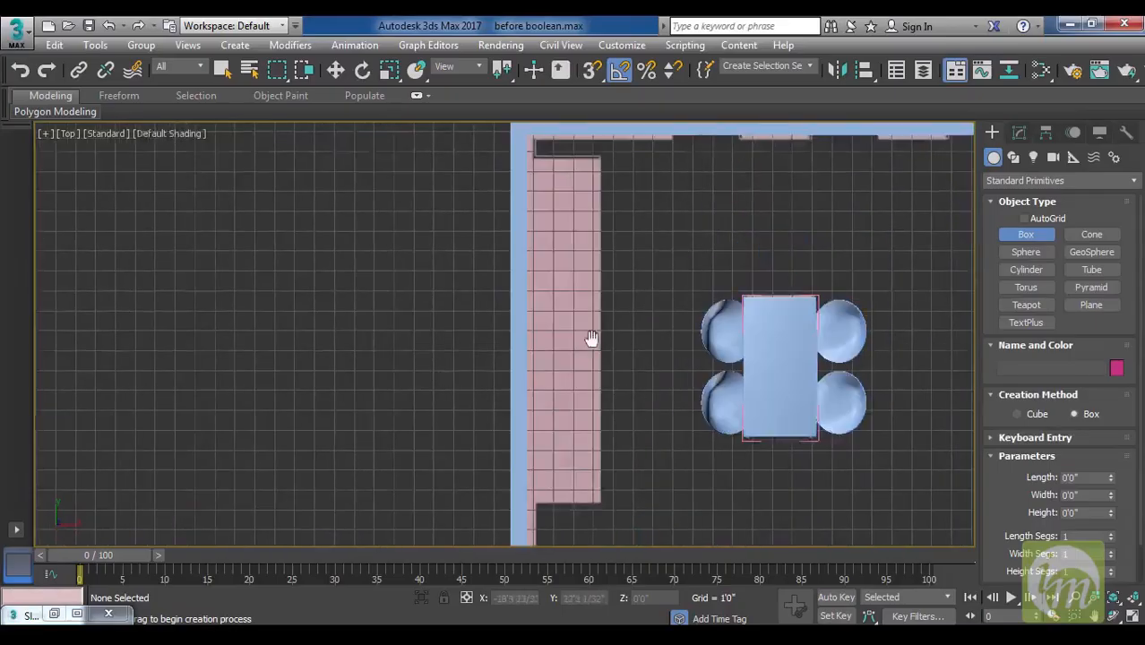
{"action": "middle_click_drag", "start_coordinate": [532, 165], "coordinate": [538, 201]}
{"action": "left_click_drag", "start_coordinate": [535, 197], "coordinate": [596, 537]}
Give the new box by the dining area a height of about 3'0" in the Left view.
{"action": "key", "text": "l"}
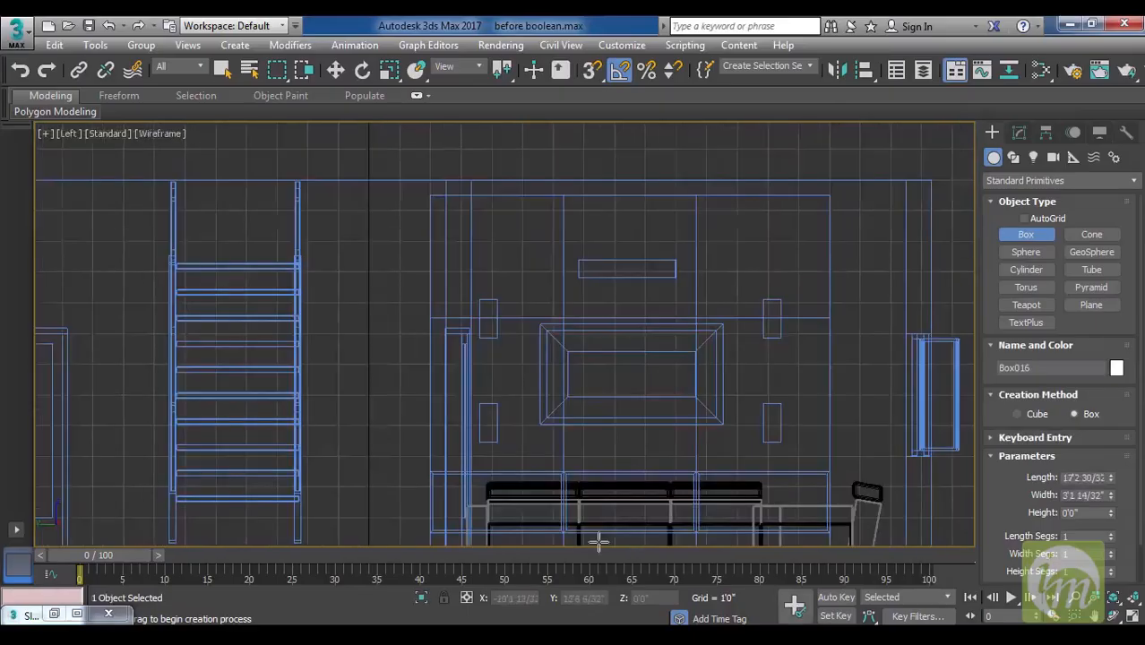
{"action": "key", "text": "z"}
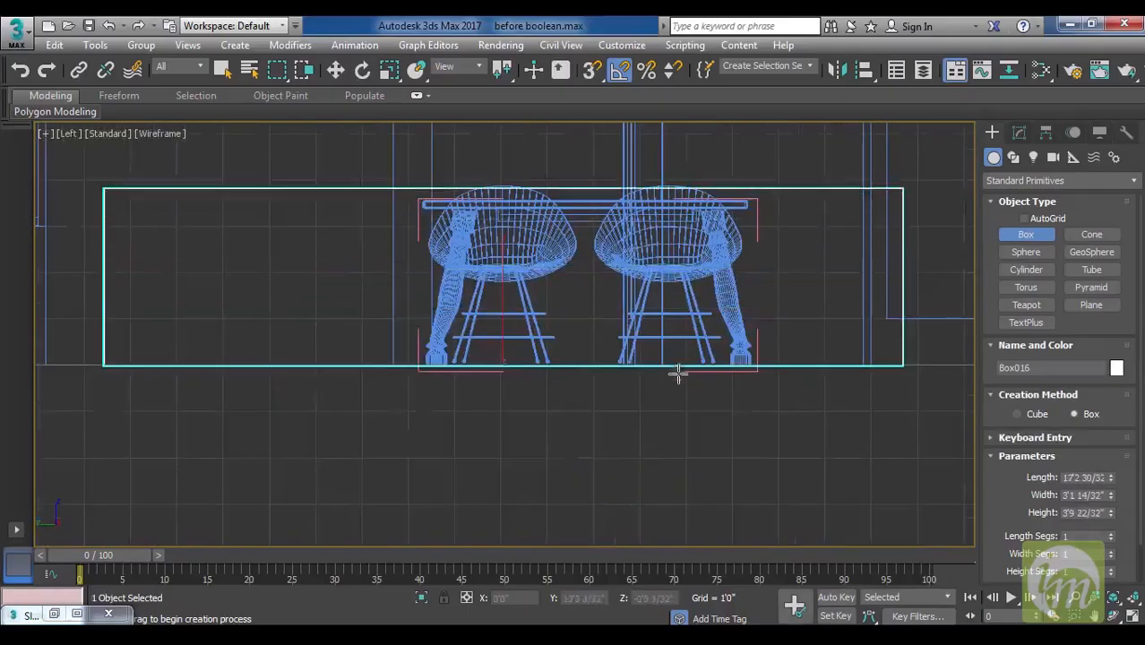
{"action": "left_click", "coordinate": [684, 403]}
{"action": "key", "text": "w"}
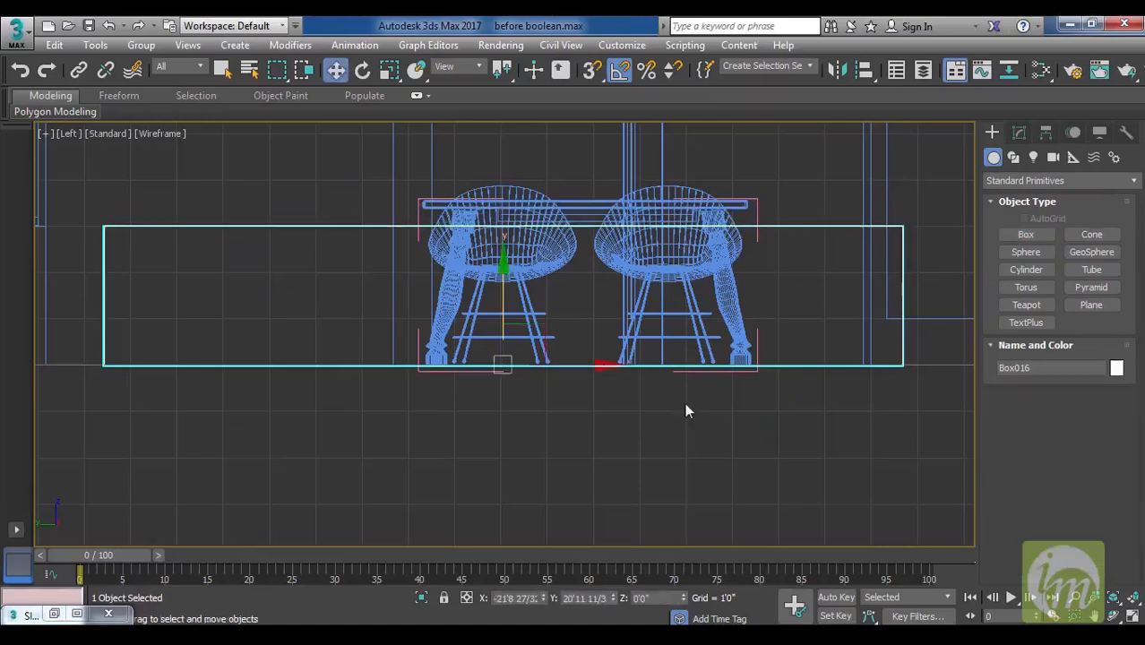
Return to the Perspective view and convert the dining area box to an Editable Poly.
{"action": "key", "text": "p"}
{"action": "middle_click_drag", "start_coordinate": [758, 384], "coordinate": [758, 379], "text": "alt"}
{"action": "left_click", "coordinate": [1020, 136]}
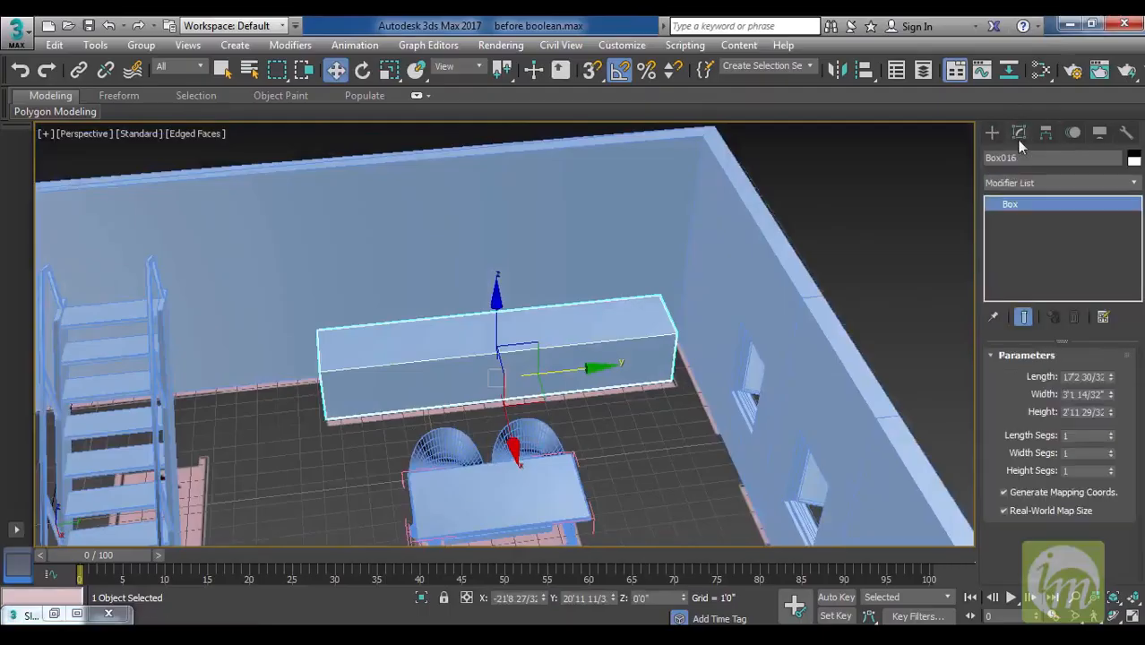
{"action": "right_click", "coordinate": [1011, 209]}
{"action": "left_click", "coordinate": [1048, 332]}
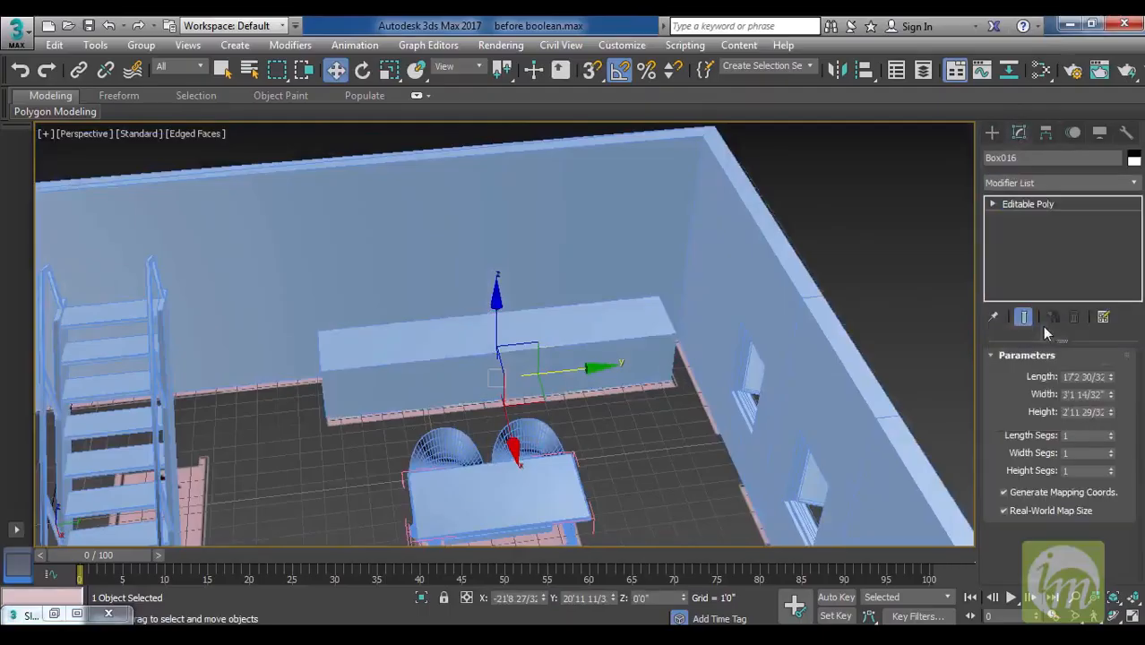
Connect the ring of the box's long edges with 2 segments to divide it into three cabinet sections.
{"action": "left_click", "coordinate": [1038, 377]}
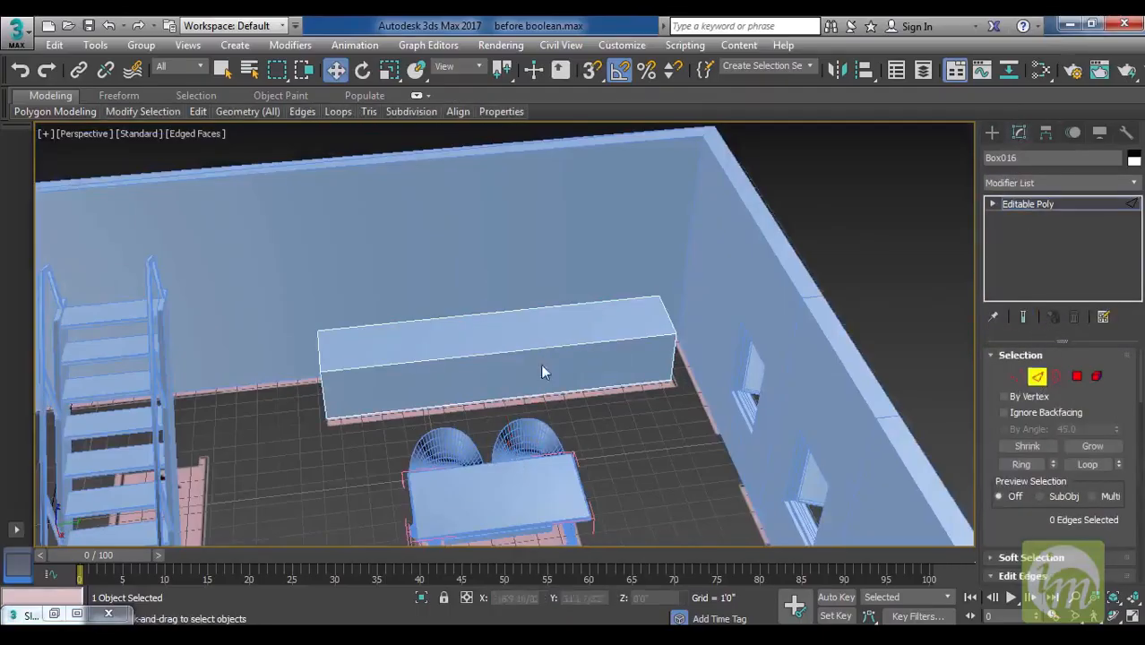
{"action": "left_click", "coordinate": [539, 348]}
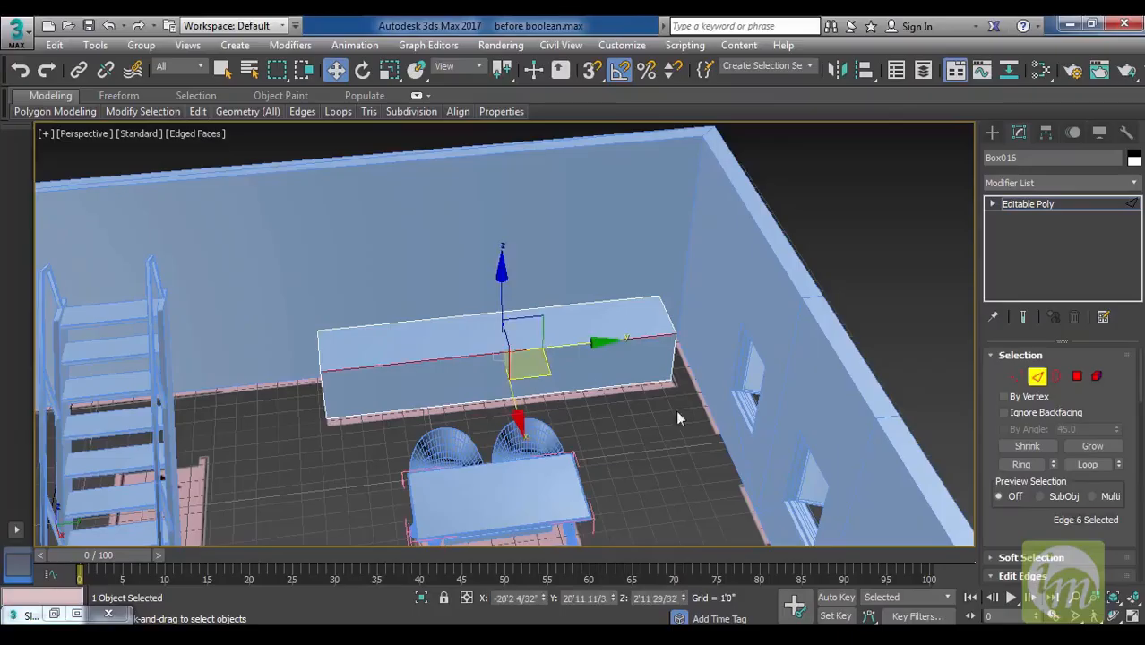
{"action": "left_click", "coordinate": [1024, 466]}
{"action": "scroll", "coordinate": [1021, 493], "scroll_direction": "down", "scroll_amount": 5}
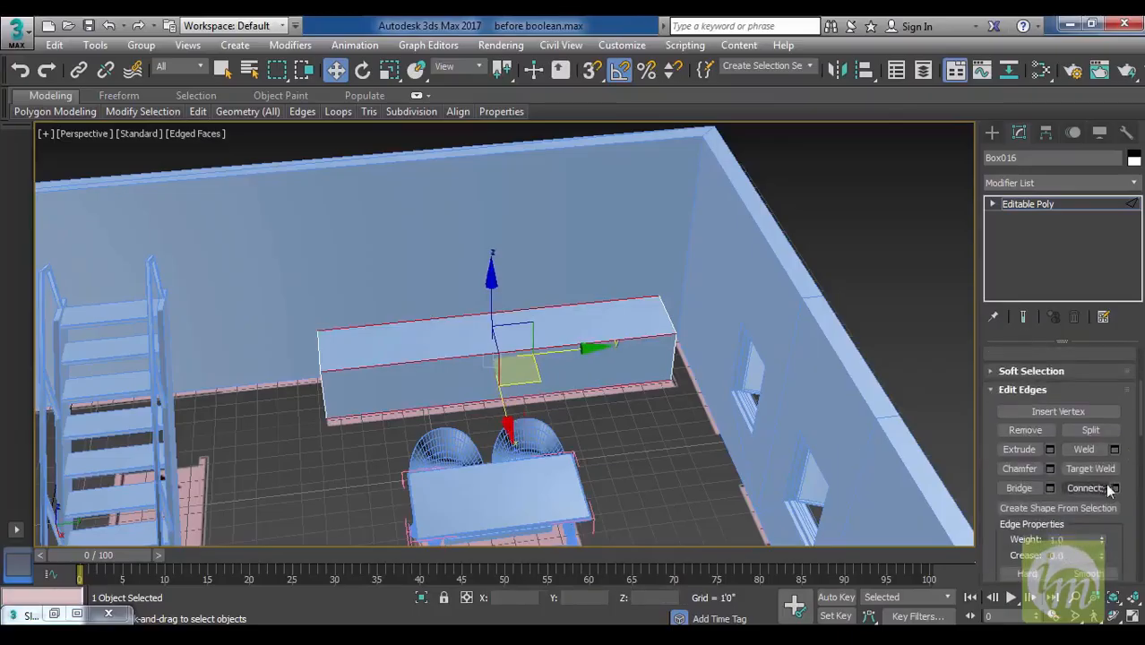
{"action": "left_click", "coordinate": [1114, 489]}
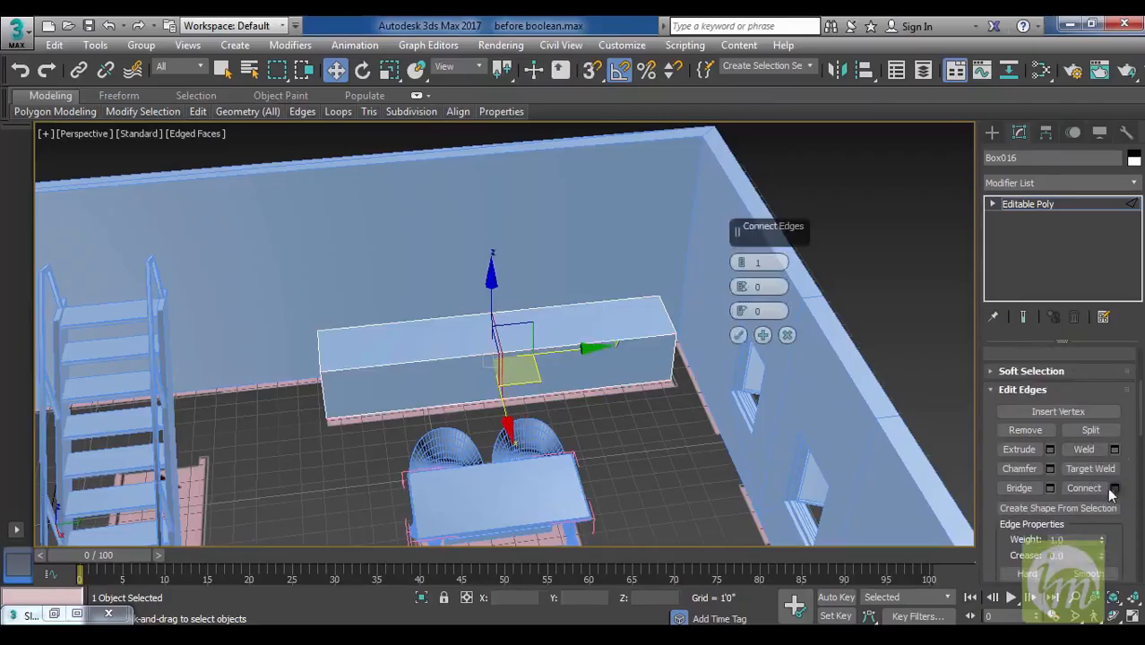
{"action": "left_click", "coordinate": [745, 259]}
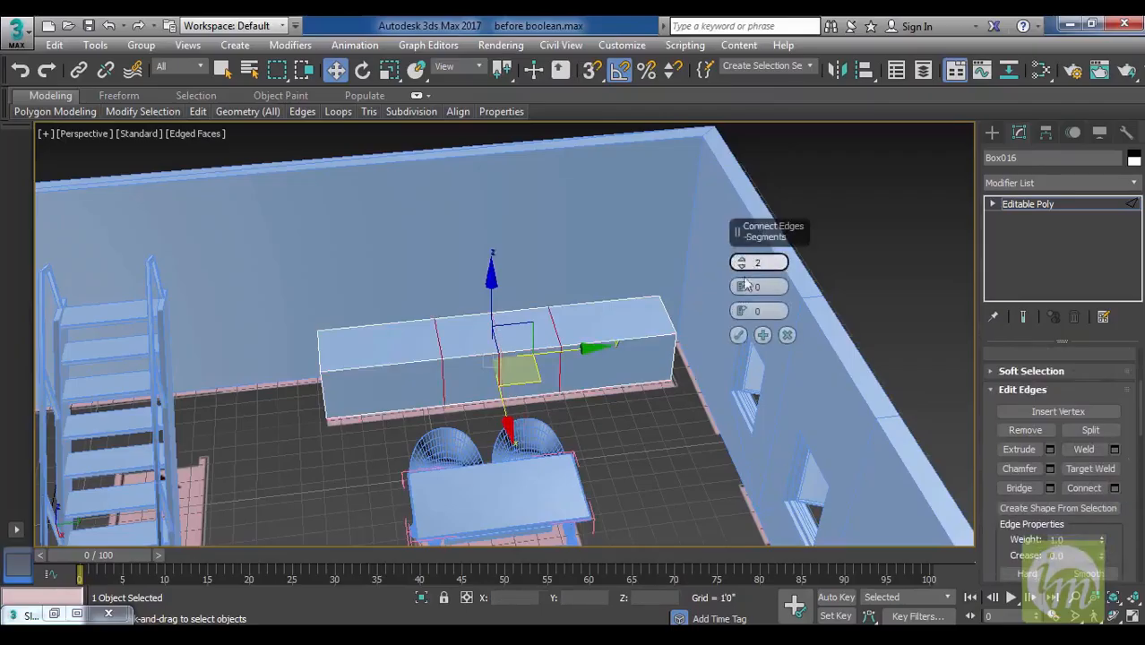
{"action": "left_click", "coordinate": [739, 334]}
Inset the three front polygons of the dining area cabinet separately to form a frame around each door.
{"action": "middle_click_drag", "start_coordinate": [739, 339], "coordinate": [677, 386], "text": "alt"}
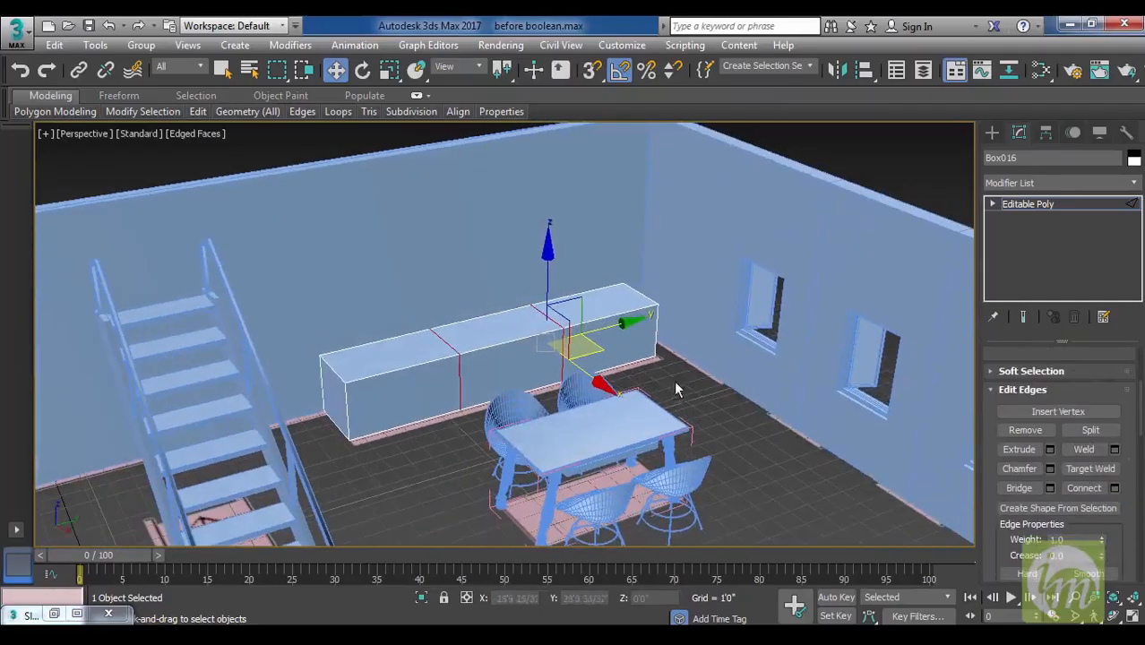
{"action": "left_click", "coordinate": [992, 204]}
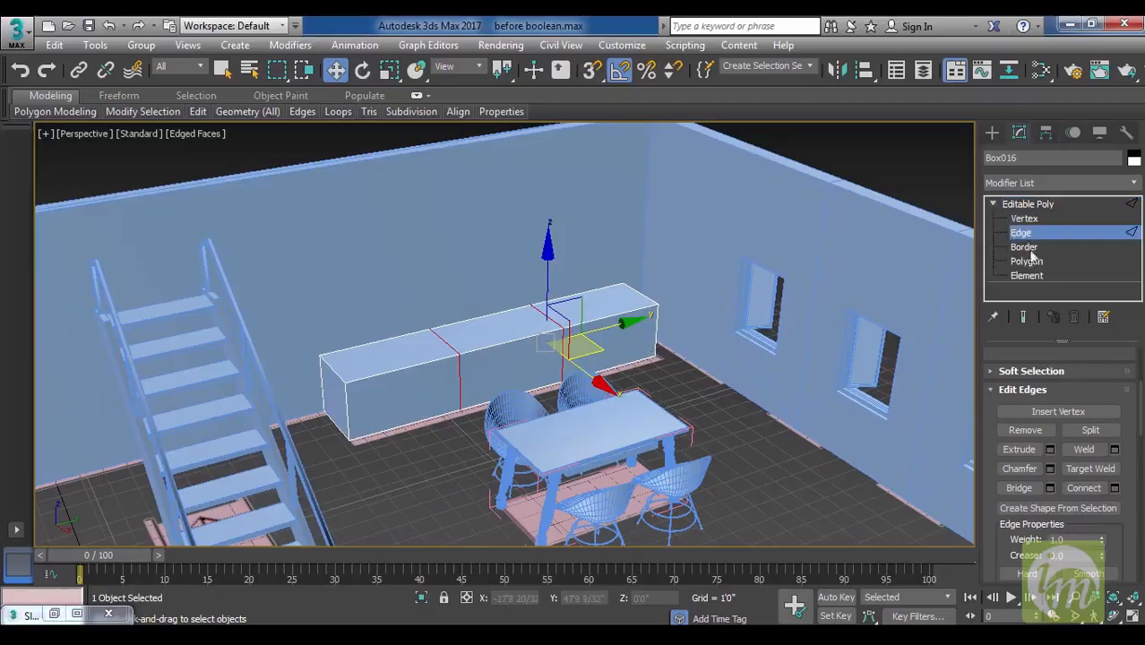
{"action": "left_click", "coordinate": [1027, 261]}
{"action": "left_click", "coordinate": [628, 334]}
{"action": "left_click", "coordinate": [484, 368], "text": "ctrl"}
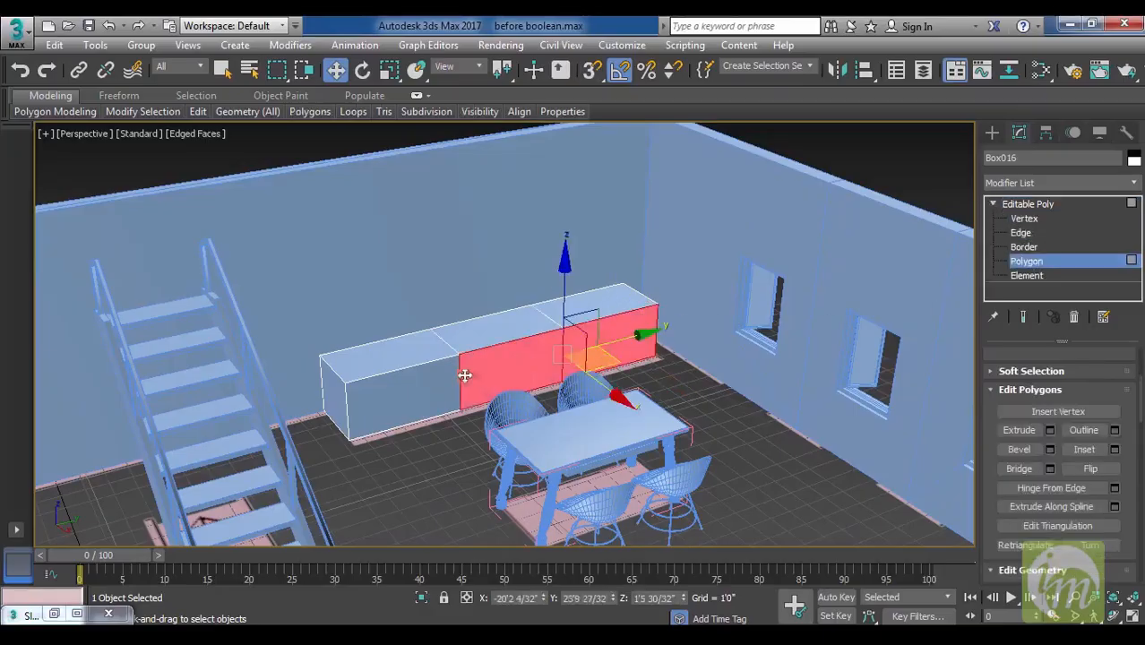
{"action": "left_click", "coordinate": [435, 379], "text": "ctrl"}
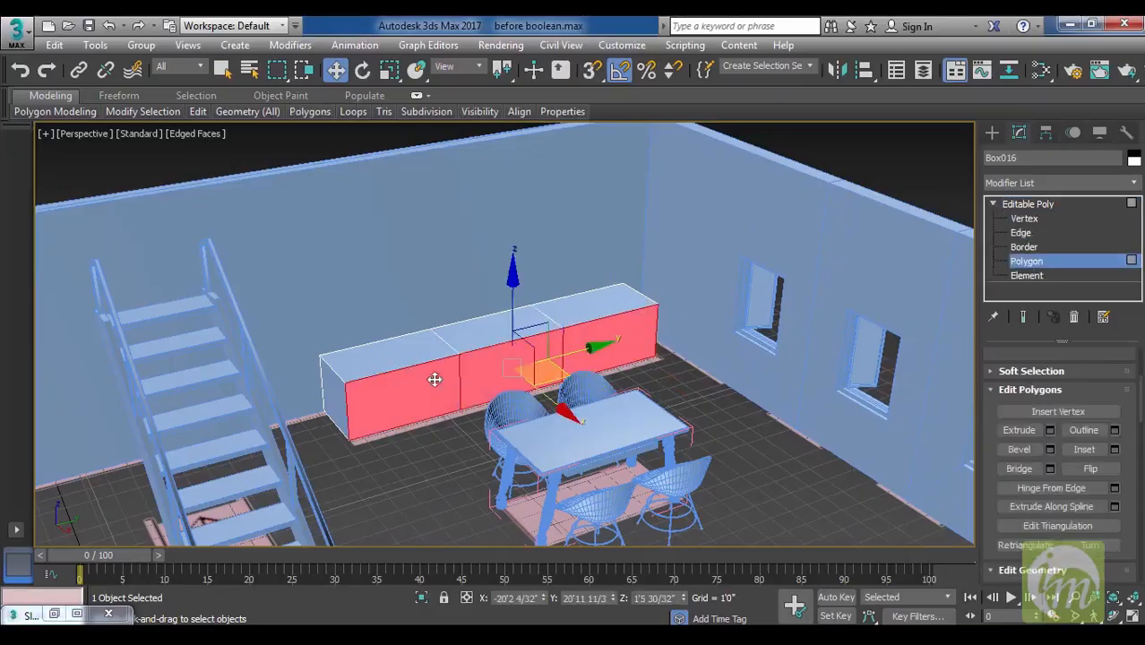
{"action": "left_click", "coordinate": [1115, 450]}
{"action": "left_click", "coordinate": [777, 287]}
{"action": "left_click_drag", "start_coordinate": [742, 288], "coordinate": [743, 290]}
{"action": "left_click", "coordinate": [739, 311]}
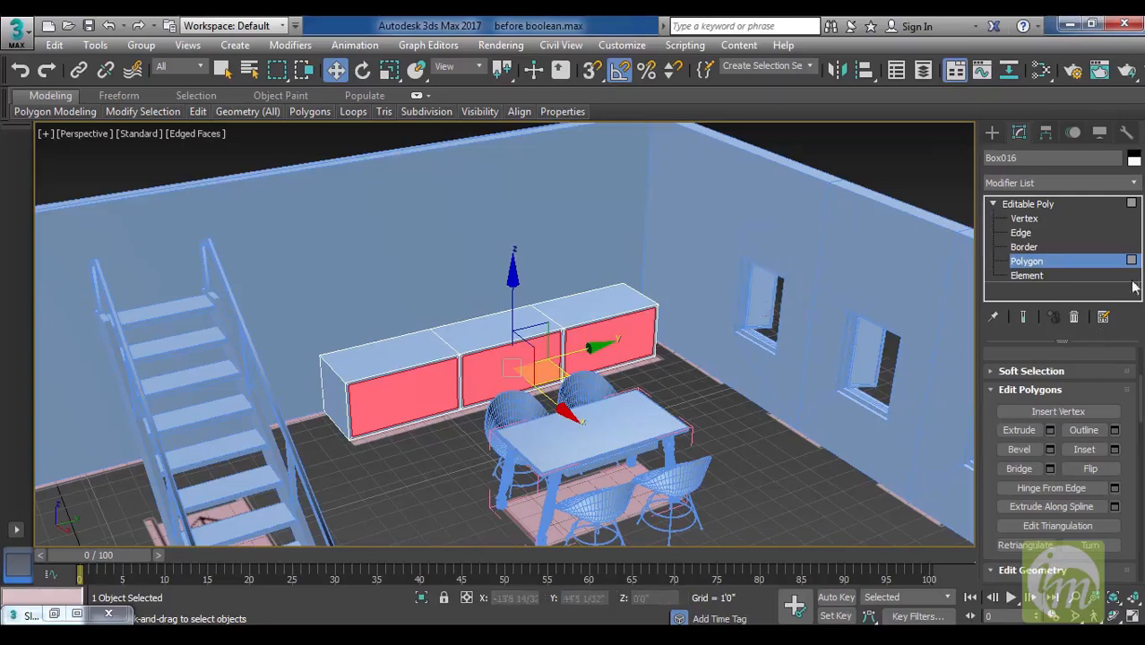
Extrude the three inset door polygons by -0'2" to recess them into the cabinet.
{"action": "left_click", "coordinate": [1049, 431]}
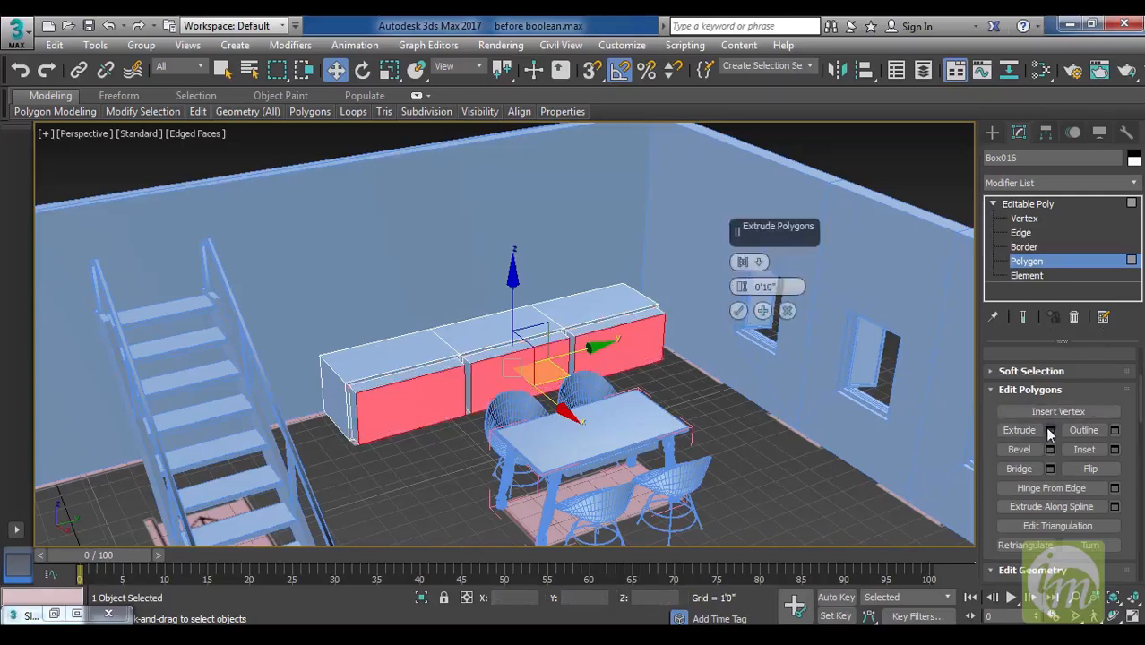
{"action": "left_click_drag", "start_coordinate": [741, 287], "coordinate": [752, 358]}
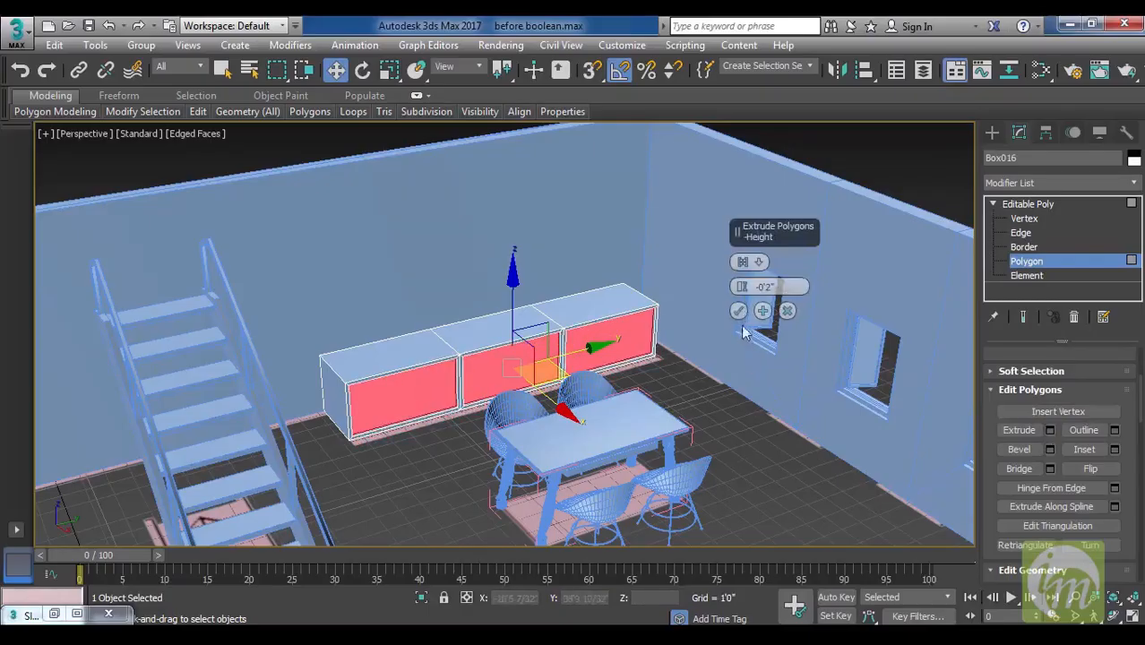
{"action": "left_click", "coordinate": [739, 311]}
{"action": "left_click", "coordinate": [874, 159]}
Clone the whole cabinet as one Copy straight up the wall to a height of about 8'4".
{"action": "middle_click_drag", "start_coordinate": [759, 327], "coordinate": [699, 339], "text": "alt"}
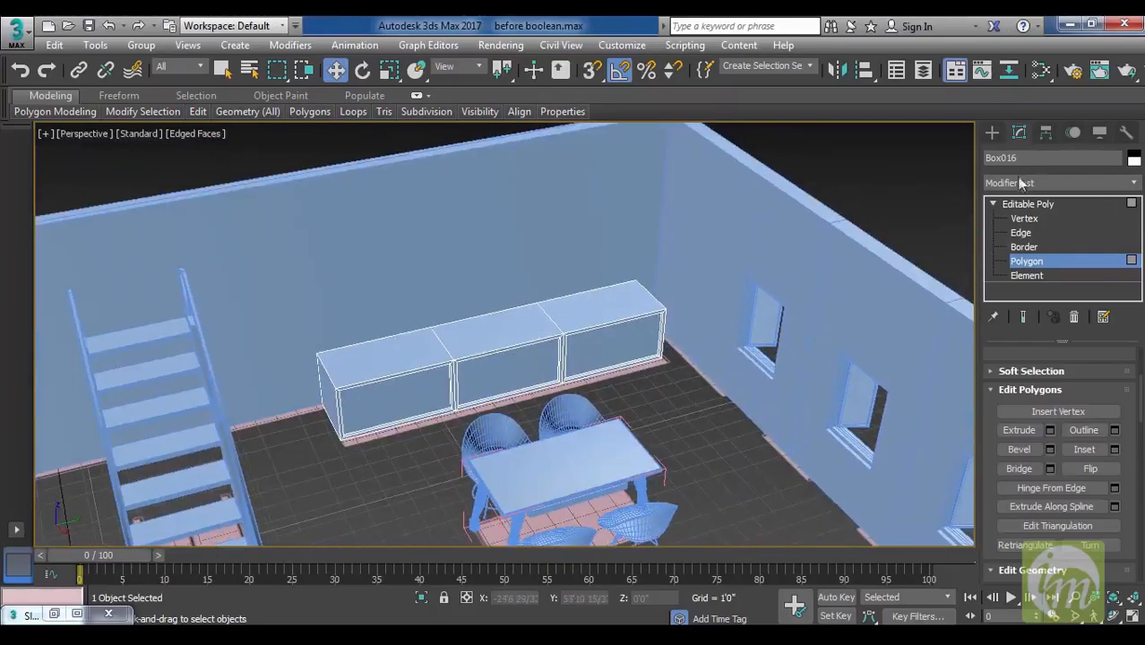
{"action": "left_click", "coordinate": [1039, 204]}
{"action": "mouse_move", "coordinate": [499, 306]}
{"action": "left_mouse_down", "text": "shift"}
{"action": "mouse_move", "coordinate": [504, 159]}
{"action": "mouse_move", "coordinate": [521, 155]}
{"action": "left_mouse_up", "text": "shift"}
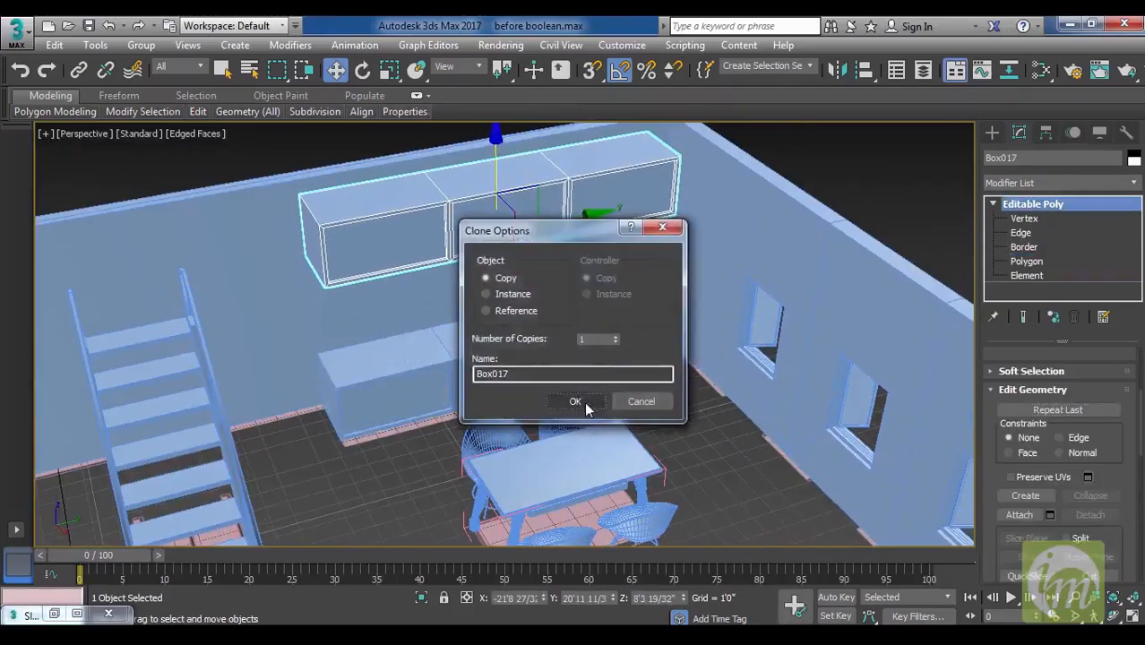
{"action": "left_click", "coordinate": [580, 401]}
Lower the top vertices of the upper cabinet by about 1'5" to make it shallower in height.
{"action": "mouse_move", "coordinate": [734, 371]}
{"action": "middle_mouse_down", "text": "alt"}
{"action": "mouse_move", "coordinate": [704, 338]}
{"action": "mouse_move", "coordinate": [762, 412]}
{"action": "mouse_move", "coordinate": [974, 256]}
{"action": "middle_mouse_up", "text": "alt"}
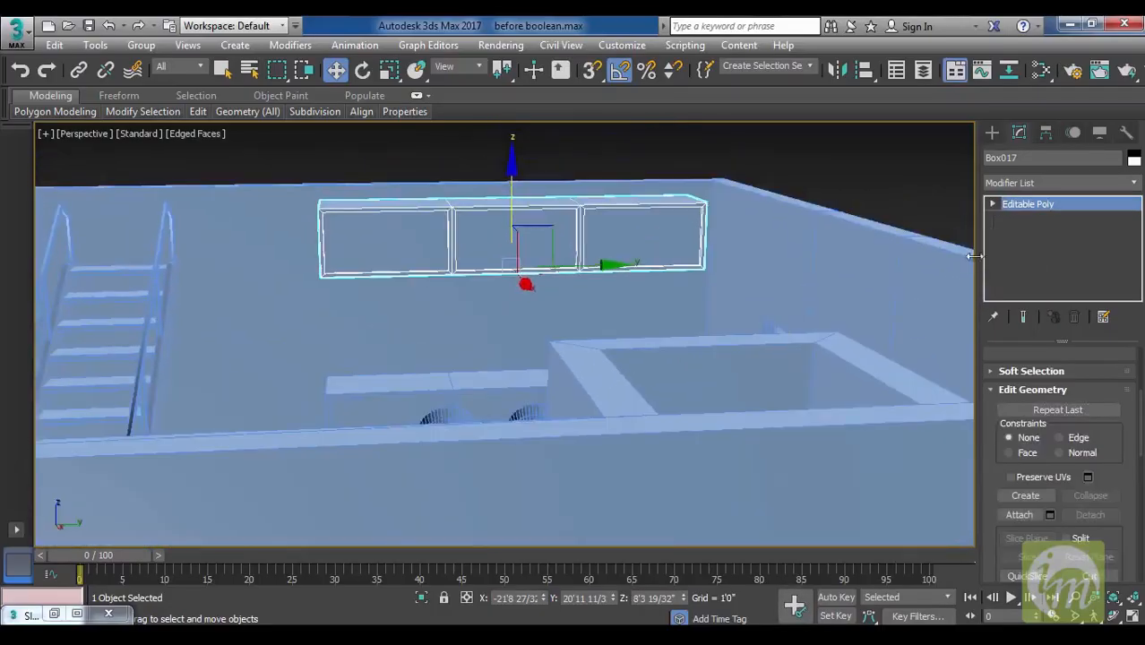
{"action": "left_click", "coordinate": [993, 205]}
{"action": "left_click", "coordinate": [1024, 218]}
{"action": "middle_click_drag", "start_coordinate": [744, 269], "coordinate": [686, 292], "text": "alt"}
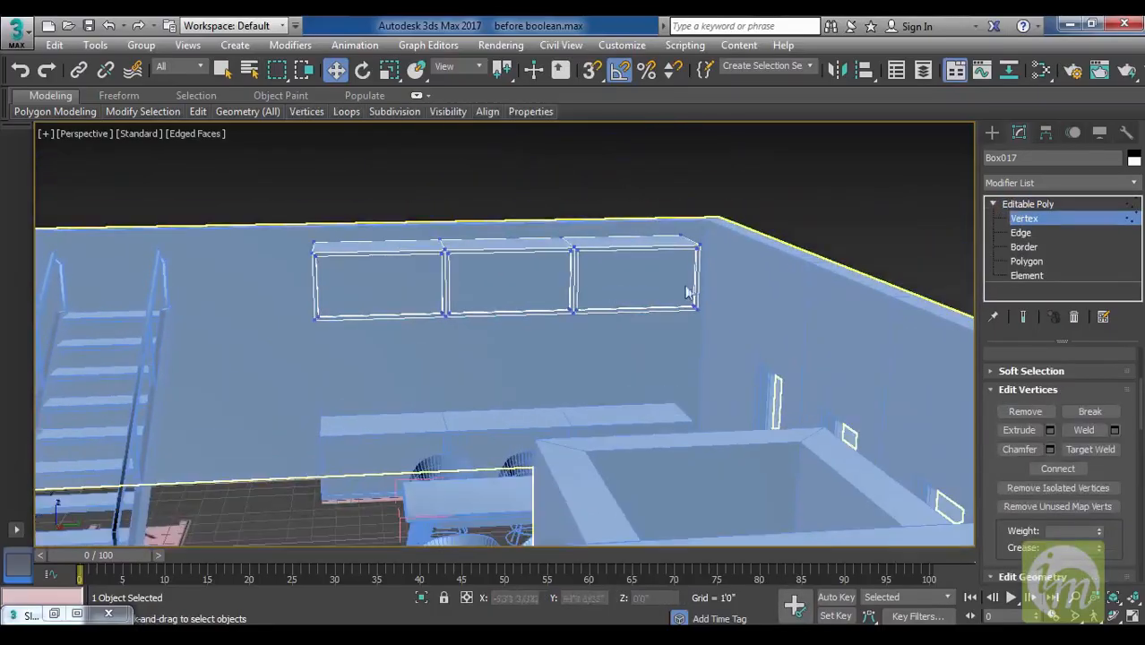
{"action": "left_click_drag", "start_coordinate": [727, 264], "coordinate": [727, 263]}
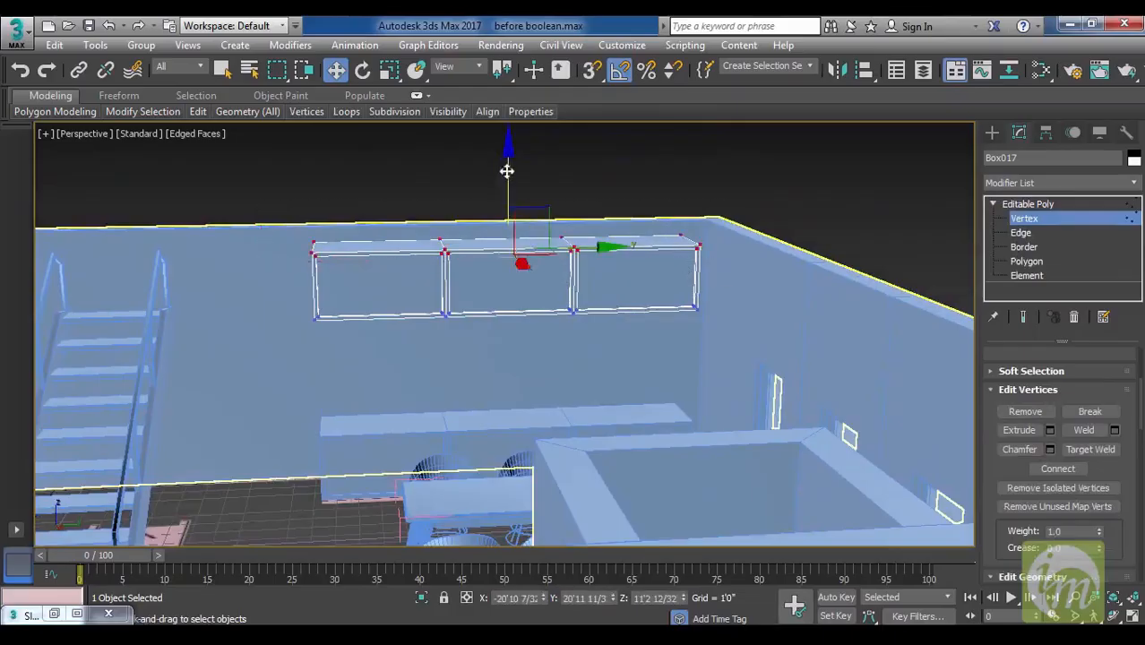
{"action": "left_click_drag", "start_coordinate": [512, 157], "coordinate": [515, 189]}
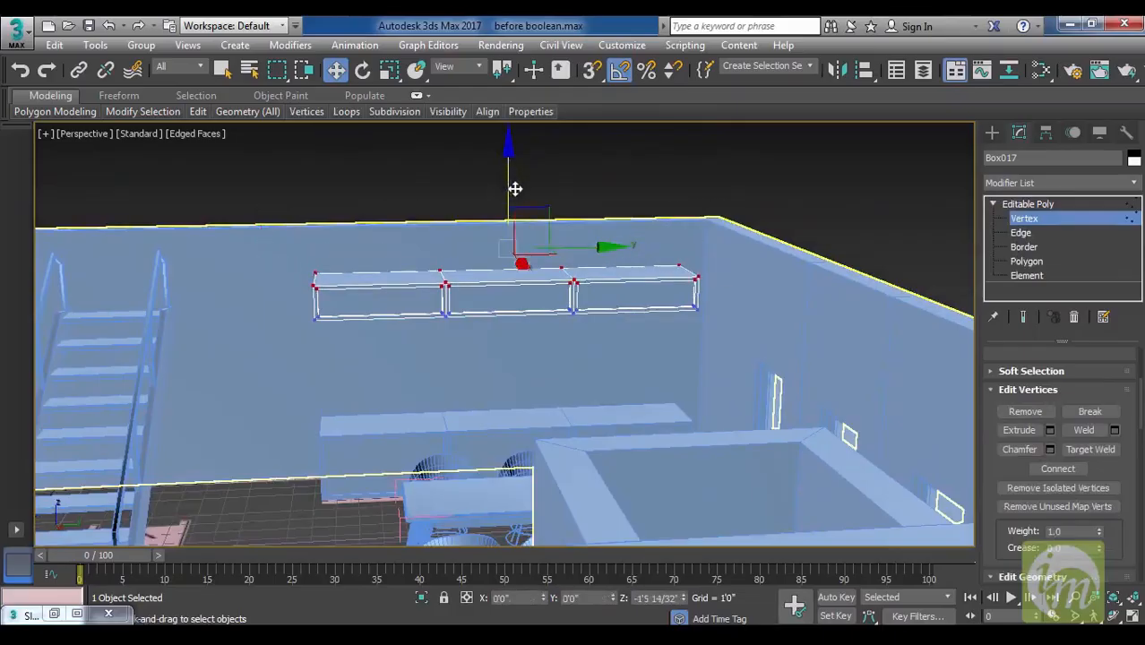
{"action": "middle_click_drag", "start_coordinate": [516, 189], "coordinate": [751, 334], "text": "alt"}
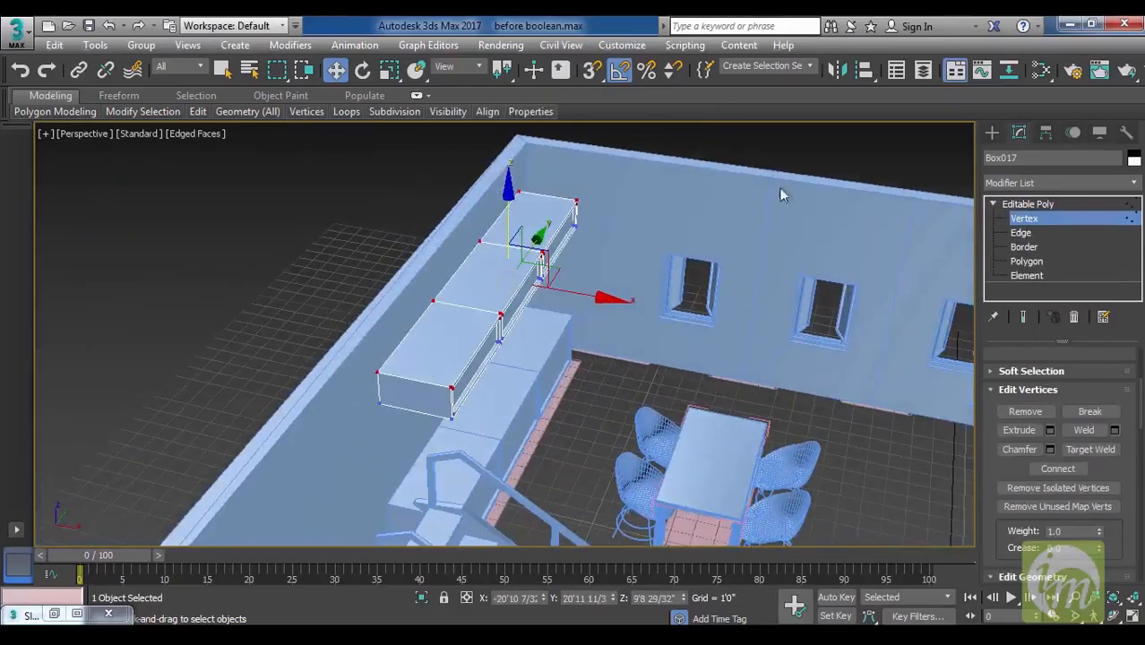
{"action": "left_click", "coordinate": [1038, 219]}
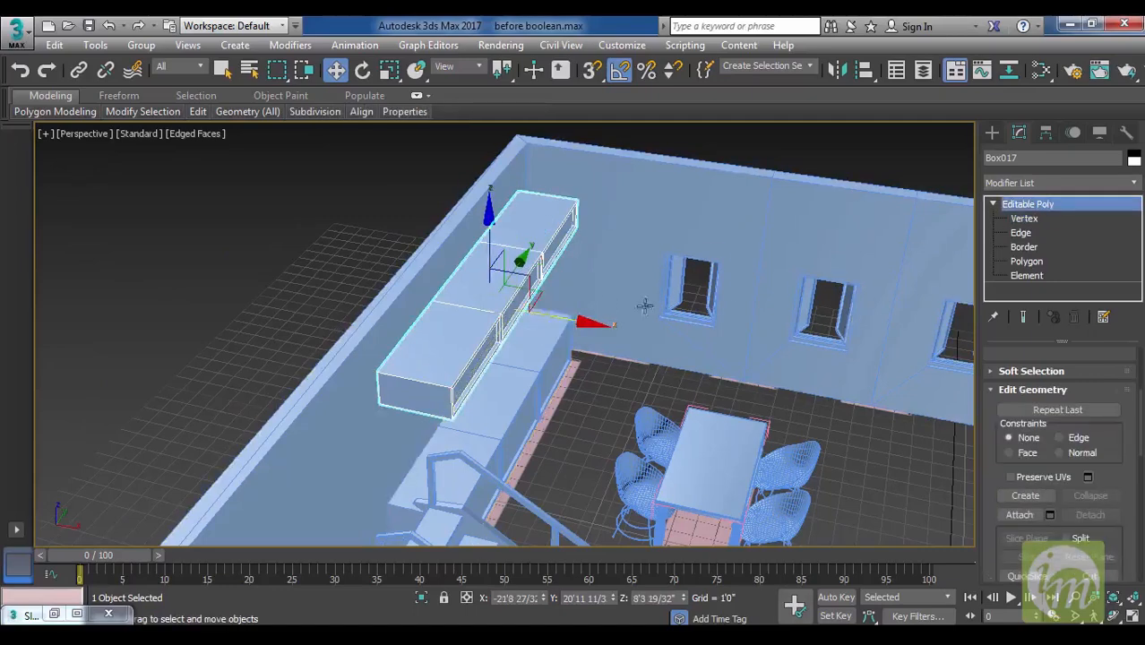
Move the upper cabinet's front vertices along X toward the wall to about -21'11" to reduce its depth.
{"action": "left_click", "coordinate": [1029, 219]}
{"action": "middle_click_drag", "start_coordinate": [529, 269], "coordinate": [565, 403], "text": "alt"}
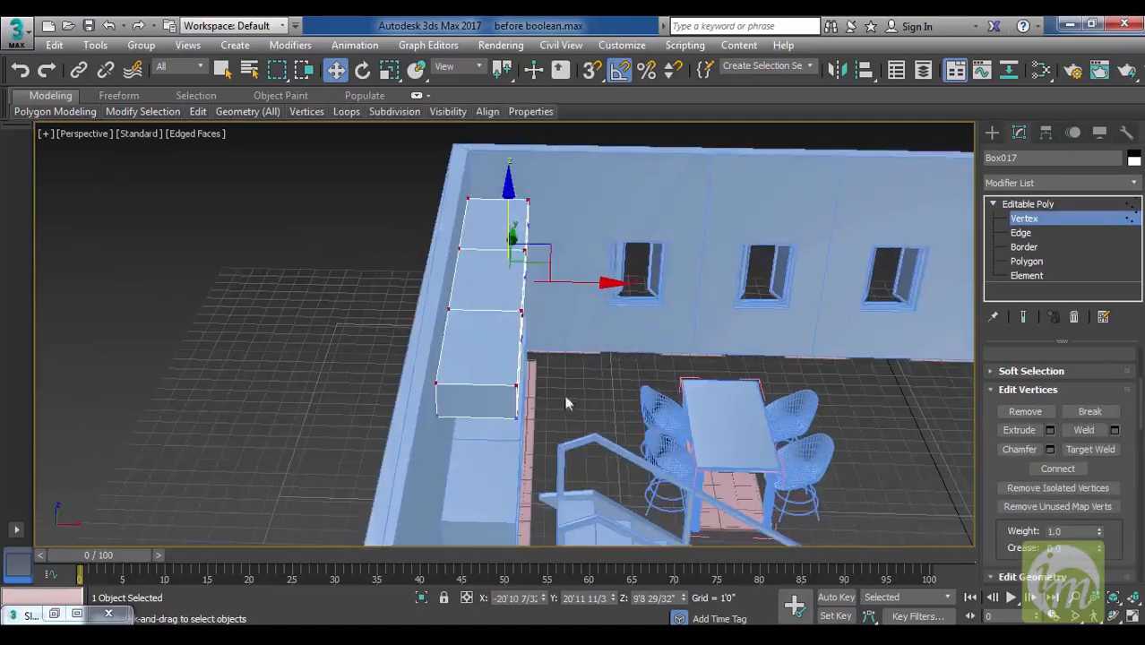
{"action": "left_click_drag", "start_coordinate": [492, 189], "coordinate": [493, 186]}
{"action": "left_click_drag", "start_coordinate": [619, 299], "coordinate": [580, 313]}
{"action": "middle_click_drag", "start_coordinate": [603, 348], "coordinate": [470, 346], "text": "alt"}
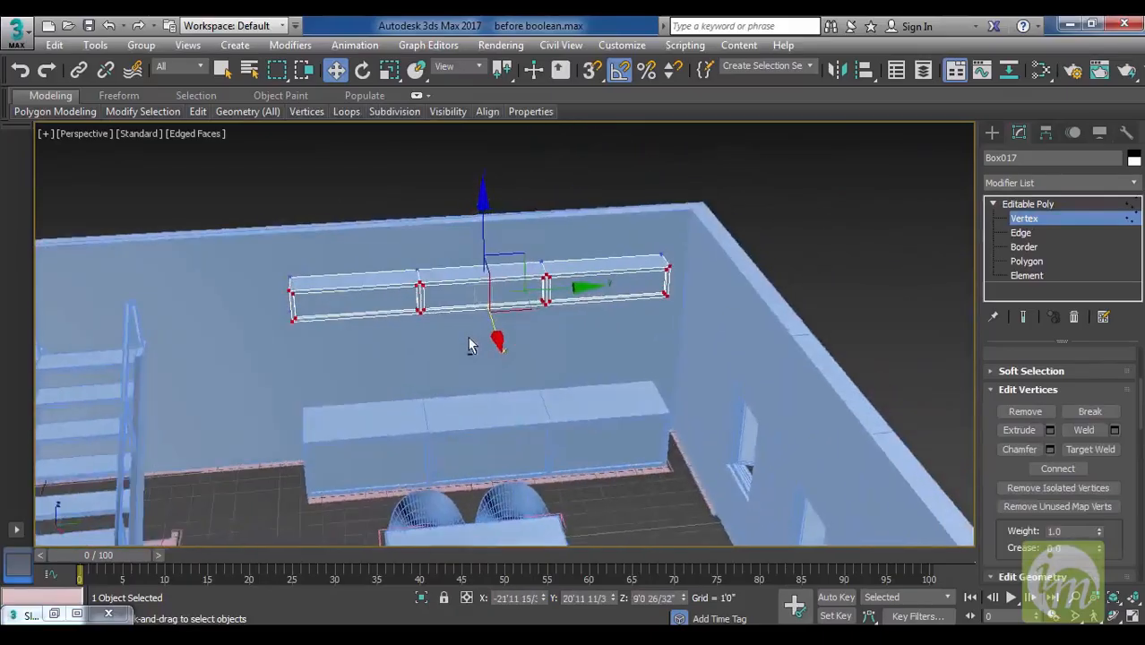
Finish editing the upper cabinet and draw a grid-snapped rectangle 4'0" long and 2'0" wide between the lower cabinets and dining table.
{"action": "left_click", "coordinate": [1077, 206]}
{"action": "left_click", "coordinate": [835, 242]}
{"action": "middle_click_drag", "start_coordinate": [778, 295], "coordinate": [573, 414], "text": "alt"}
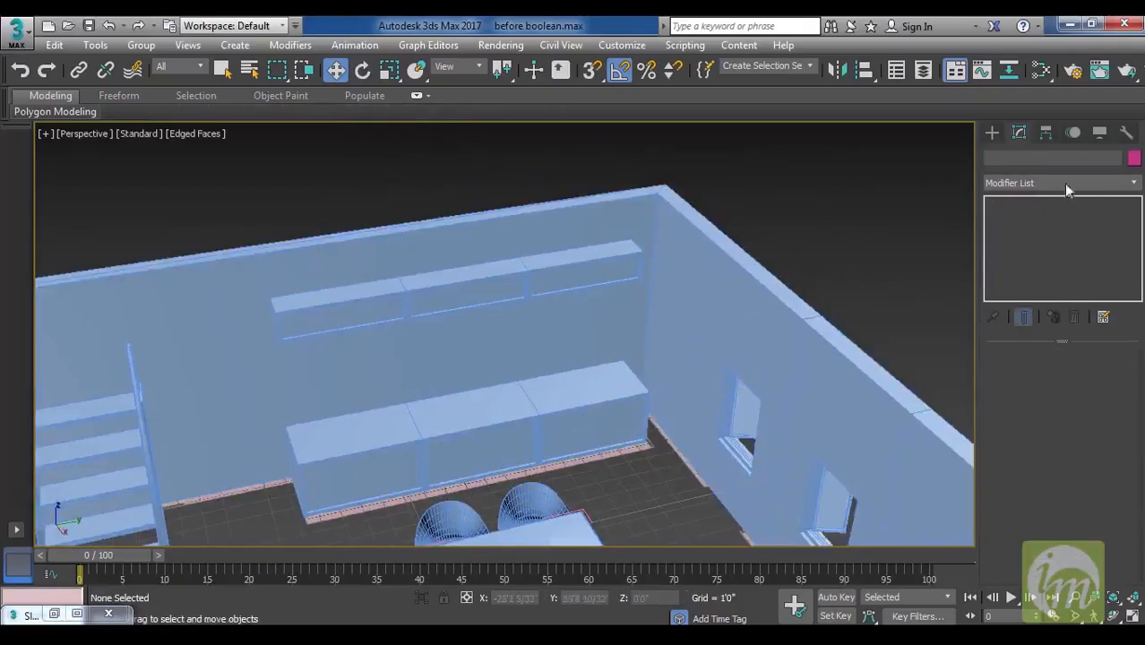
{"action": "left_click", "coordinate": [993, 133]}
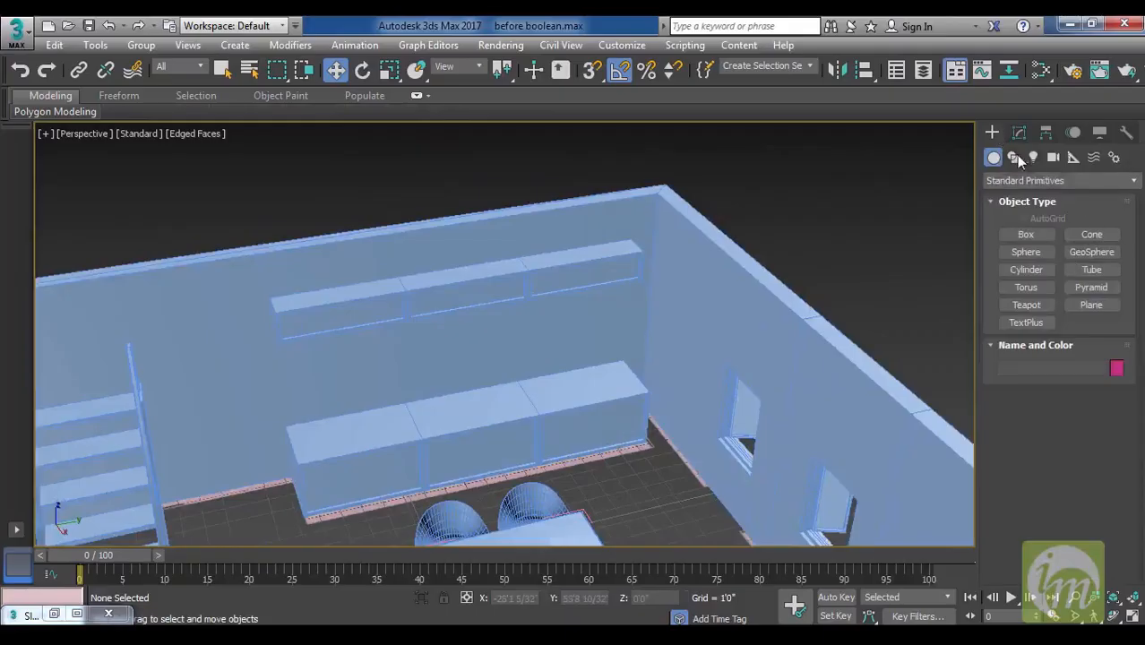
{"action": "left_click", "coordinate": [1013, 157]}
{"action": "left_click", "coordinate": [1092, 247]}
{"action": "middle_click_drag", "start_coordinate": [759, 325], "coordinate": [766, 330], "text": "alt"}
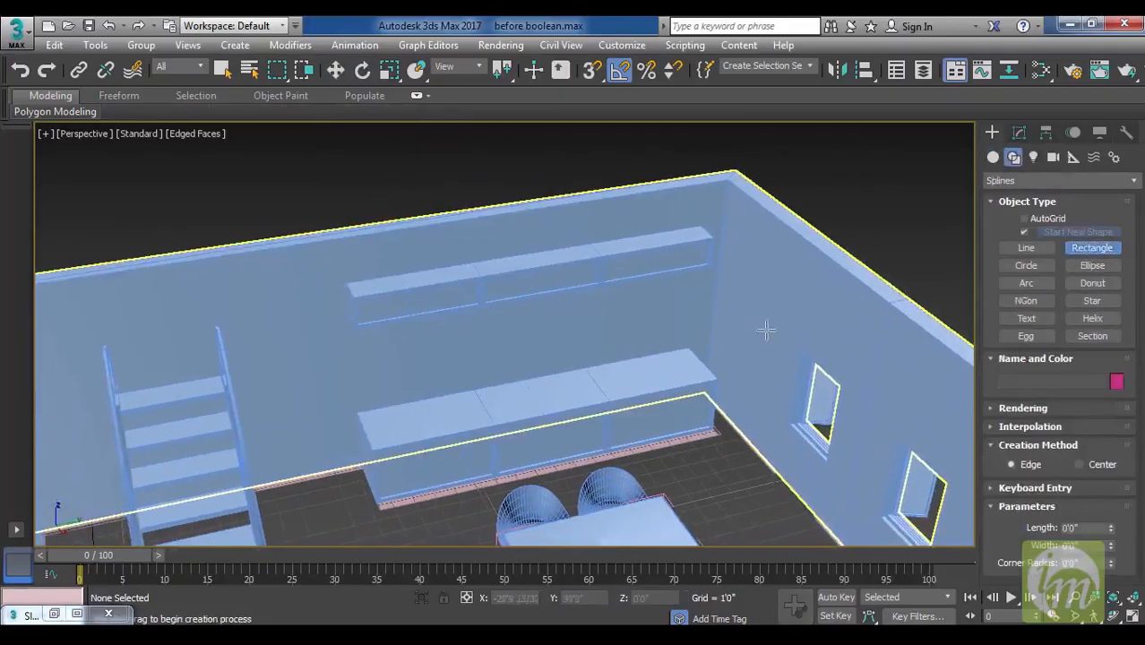
{"action": "key", "text": "t"}
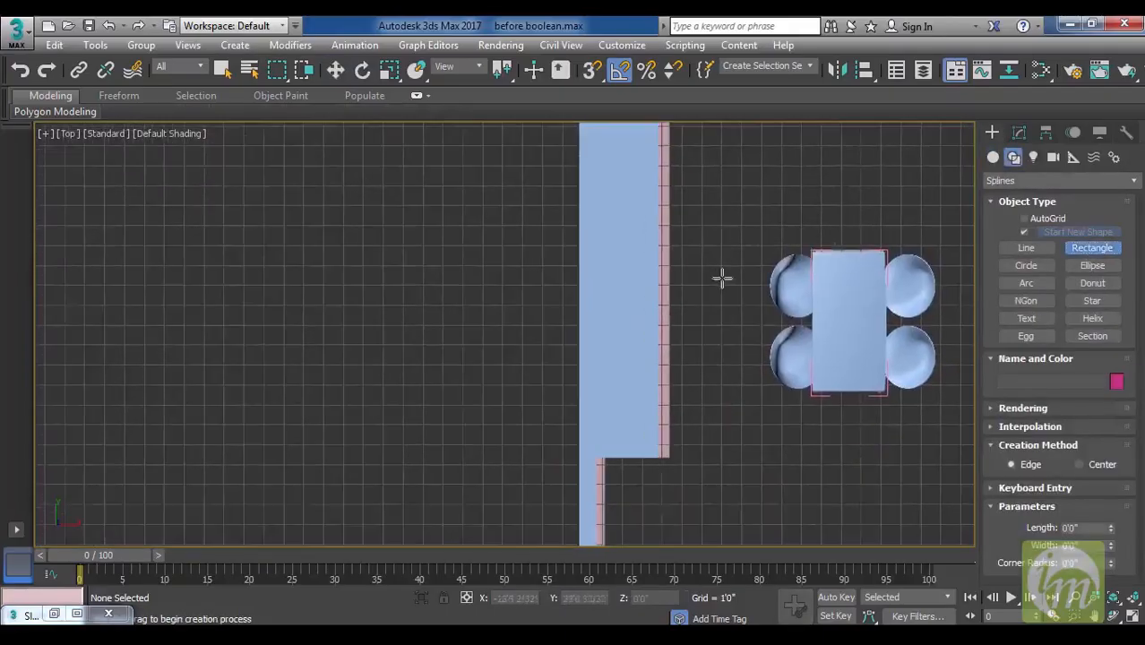
{"action": "key", "text": "s"}
{"action": "left_click_drag", "start_coordinate": [761, 245], "coordinate": [718, 327]}
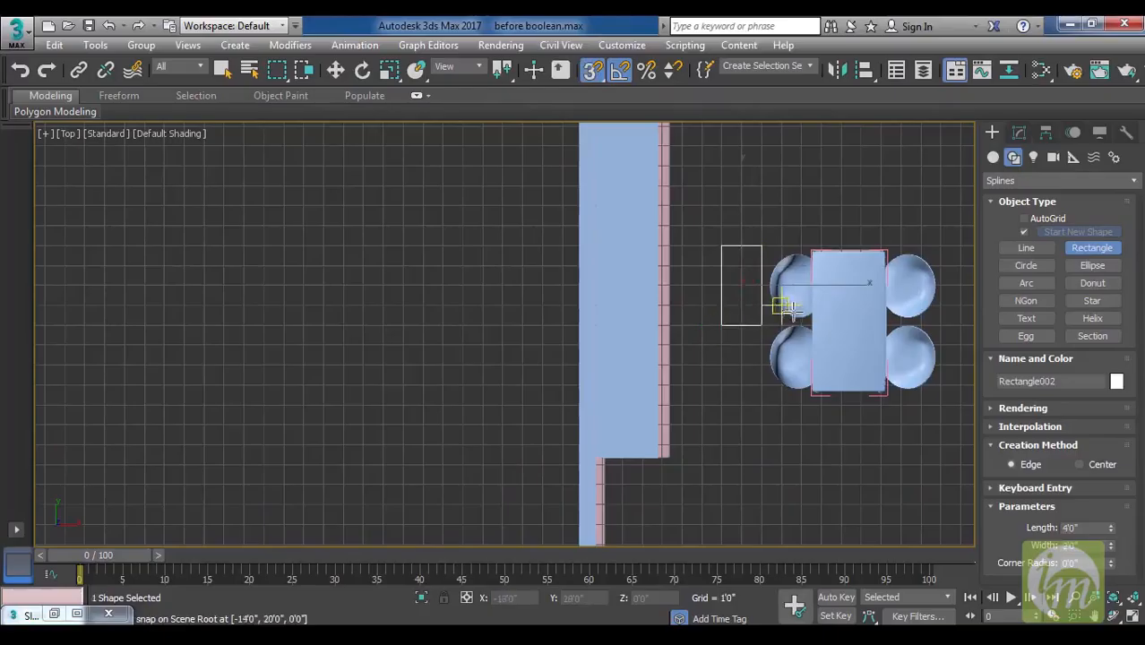
{"action": "middle_click_drag", "start_coordinate": [785, 299], "coordinate": [689, 306]}
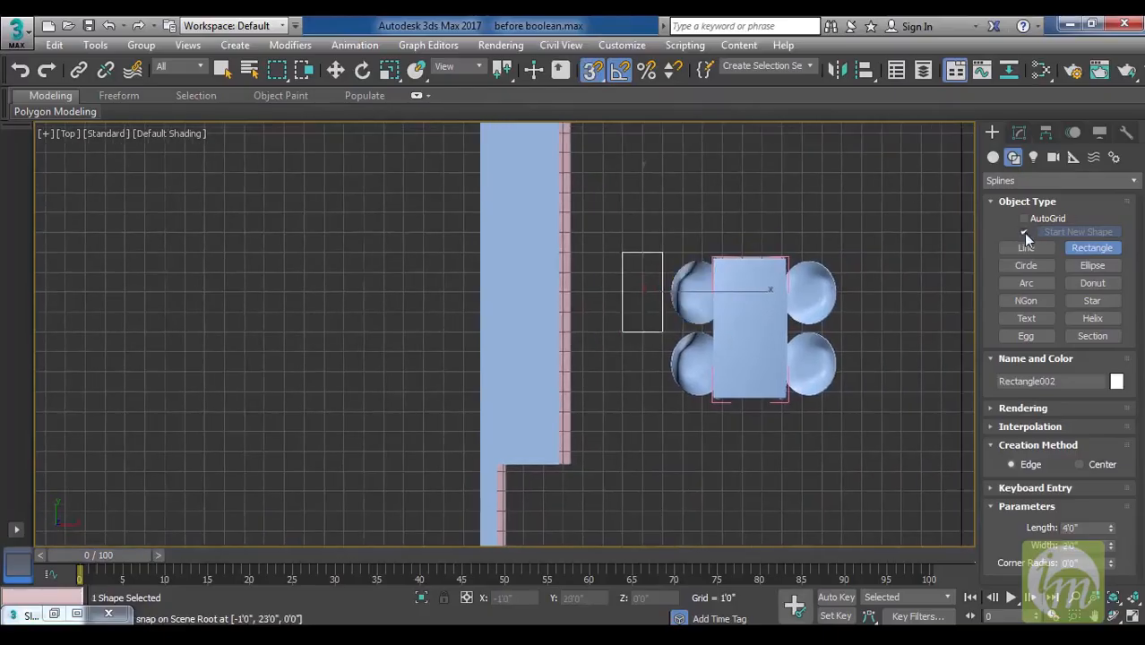
Draw a slightly larger rectangle, about 4'6" long, around the first one as part of the same shape, without grid snapping.
{"action": "left_click", "coordinate": [1023, 233]}
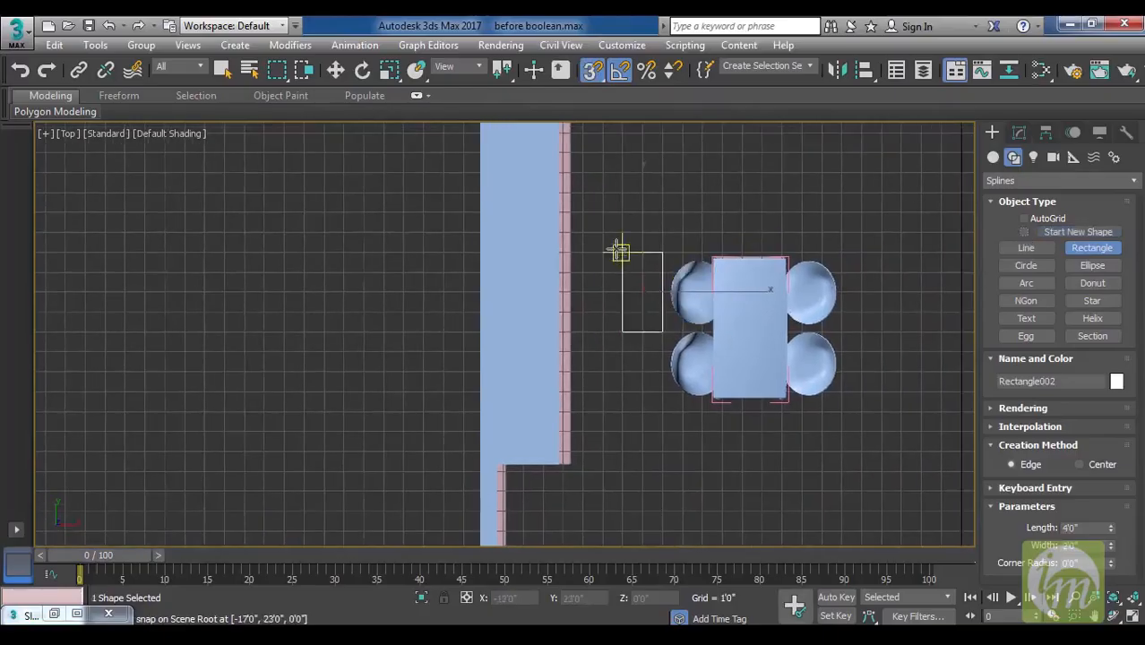
{"action": "key", "text": "s"}
{"action": "left_click_drag", "start_coordinate": [617, 246], "coordinate": [668, 338]}
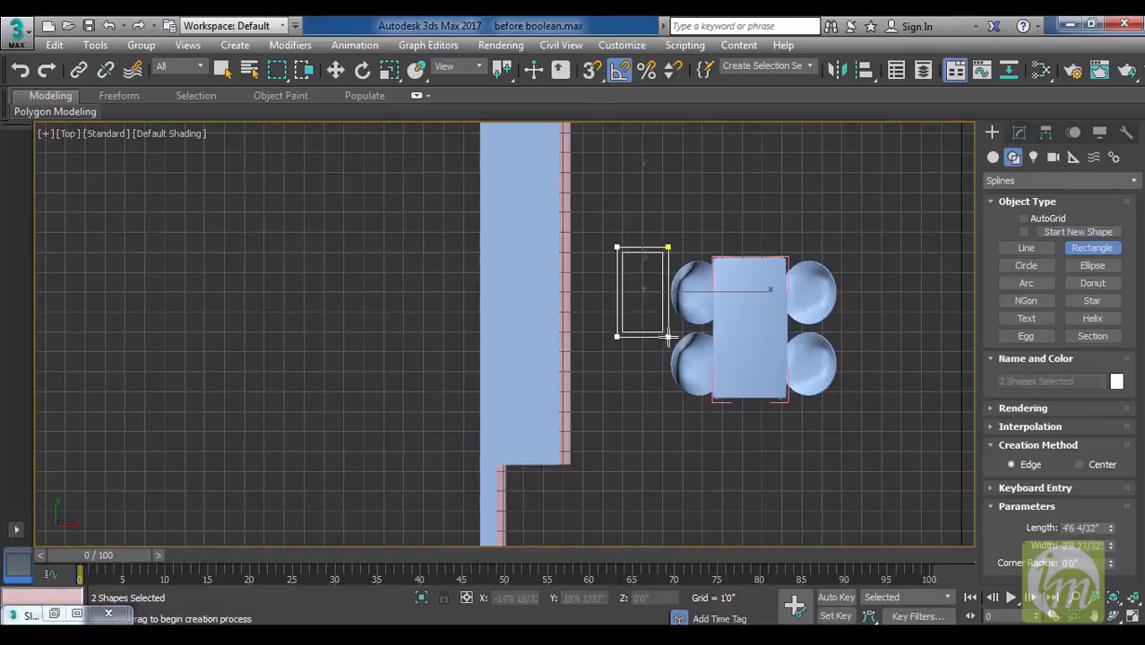
{"action": "right_click", "coordinate": [697, 272]}
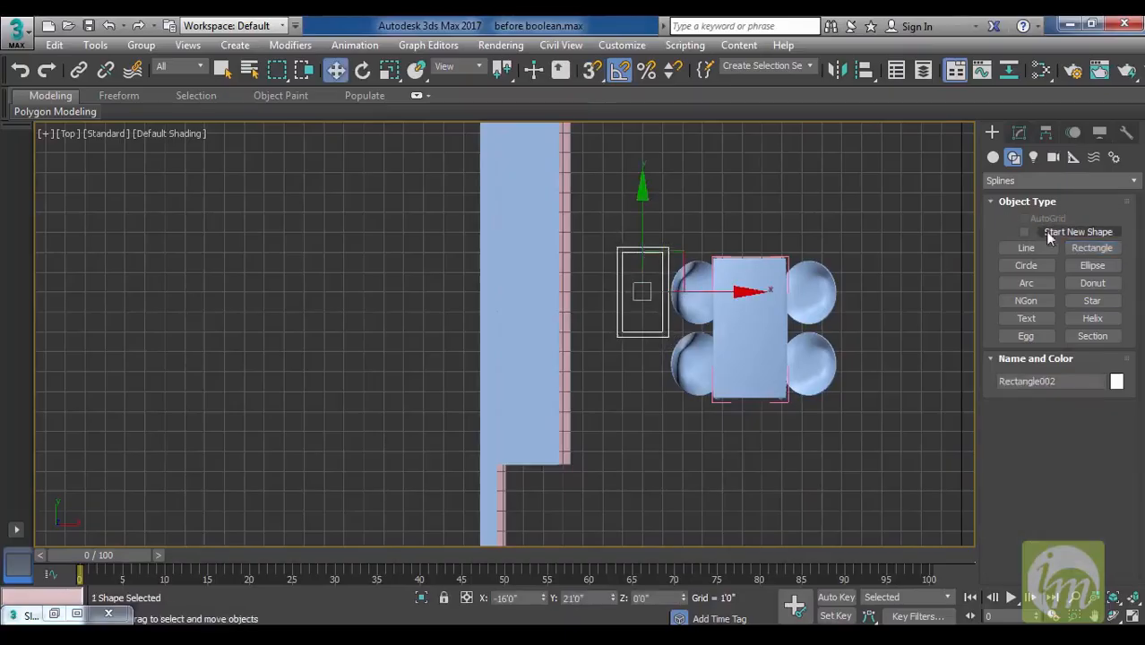
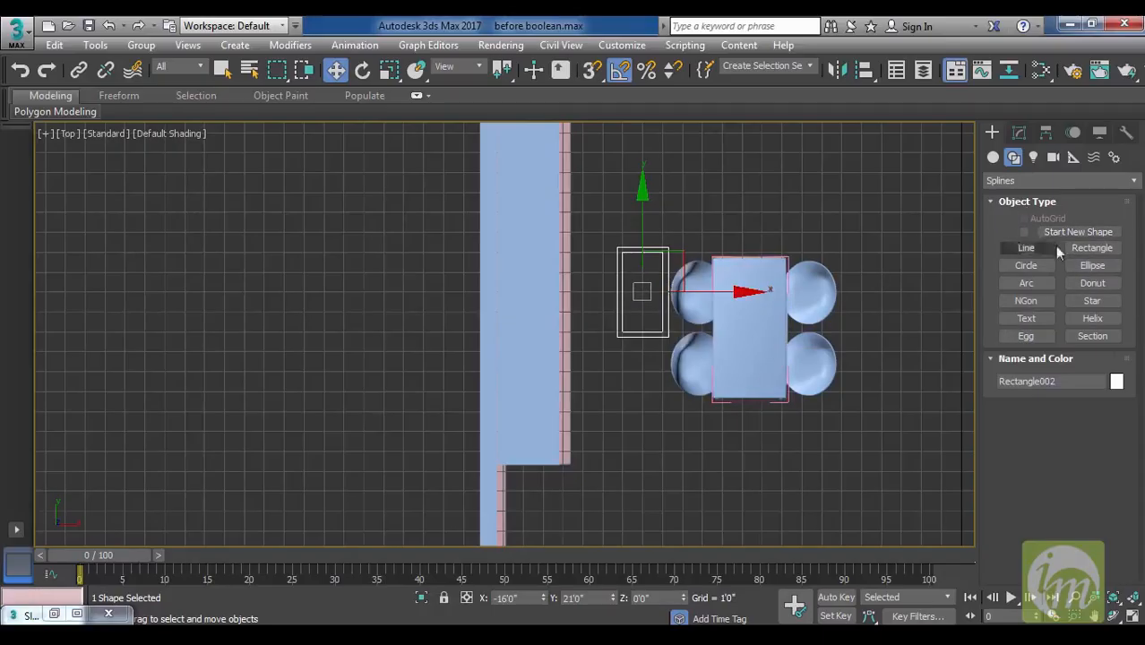
{"action": "left_click", "coordinate": [1025, 233]}
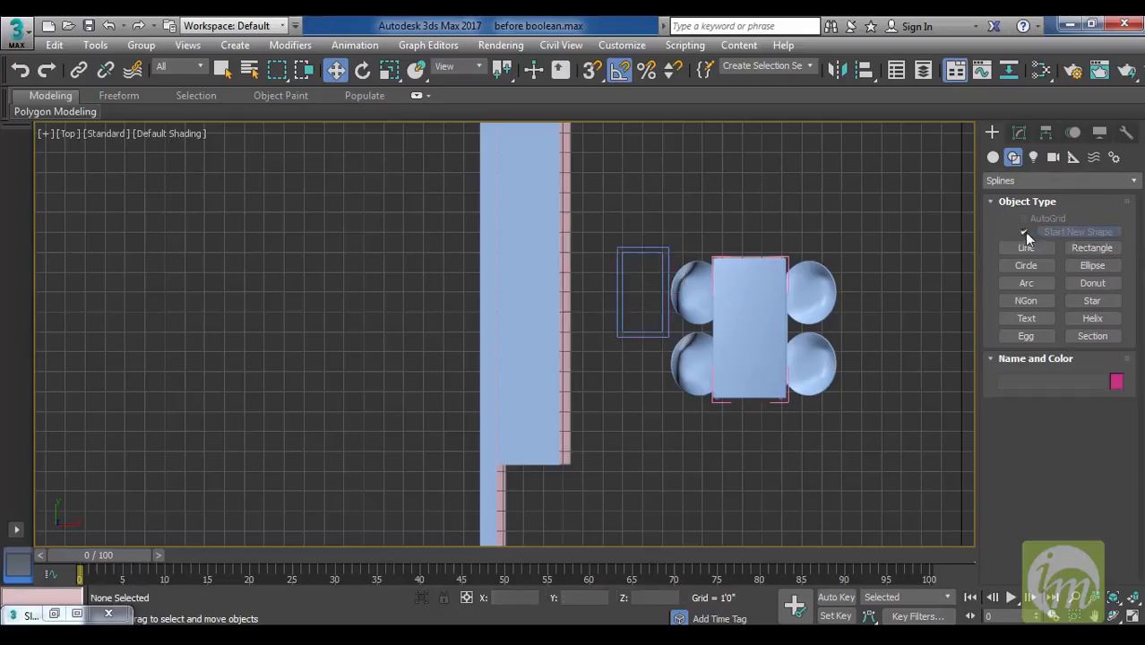
Apply an Extrude modifier to the double-rectangle shape with an amount of 3'0".
{"action": "left_click", "coordinate": [1019, 133]}
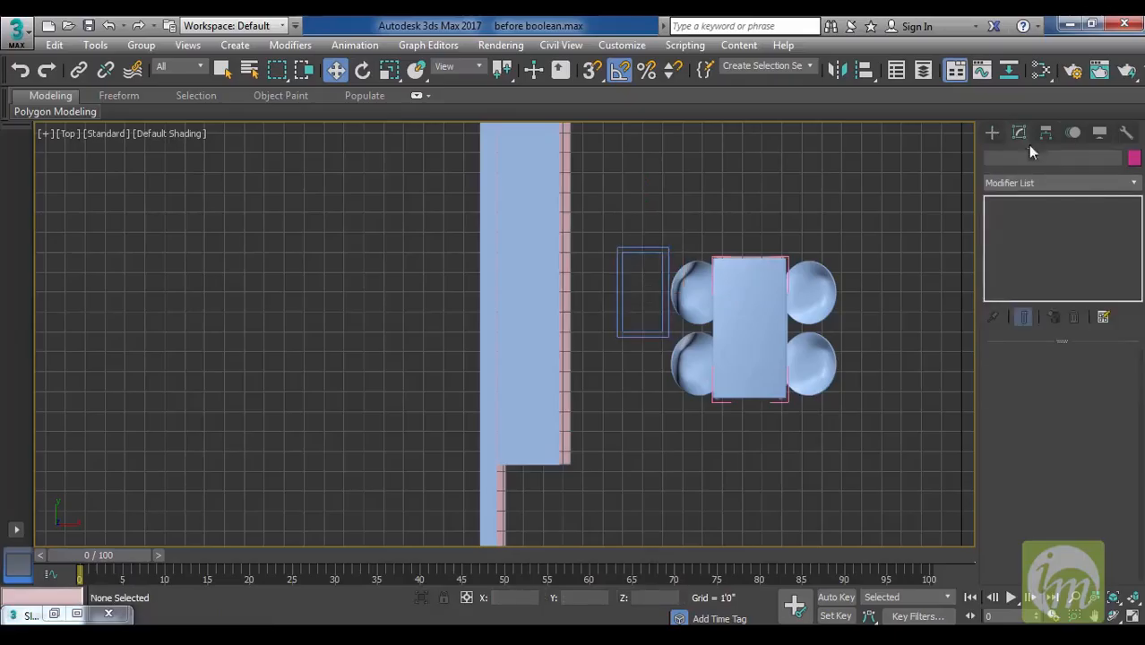
{"action": "left_click", "coordinate": [669, 252]}
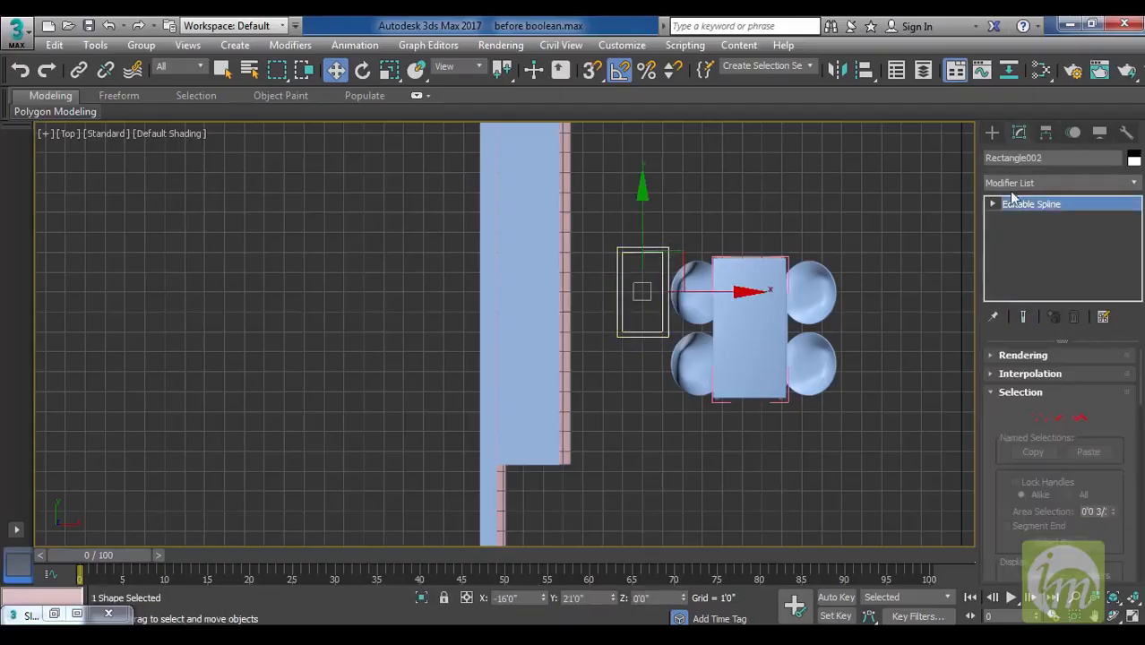
{"action": "left_click", "coordinate": [1066, 183]}
{"action": "key", "text": "e"}
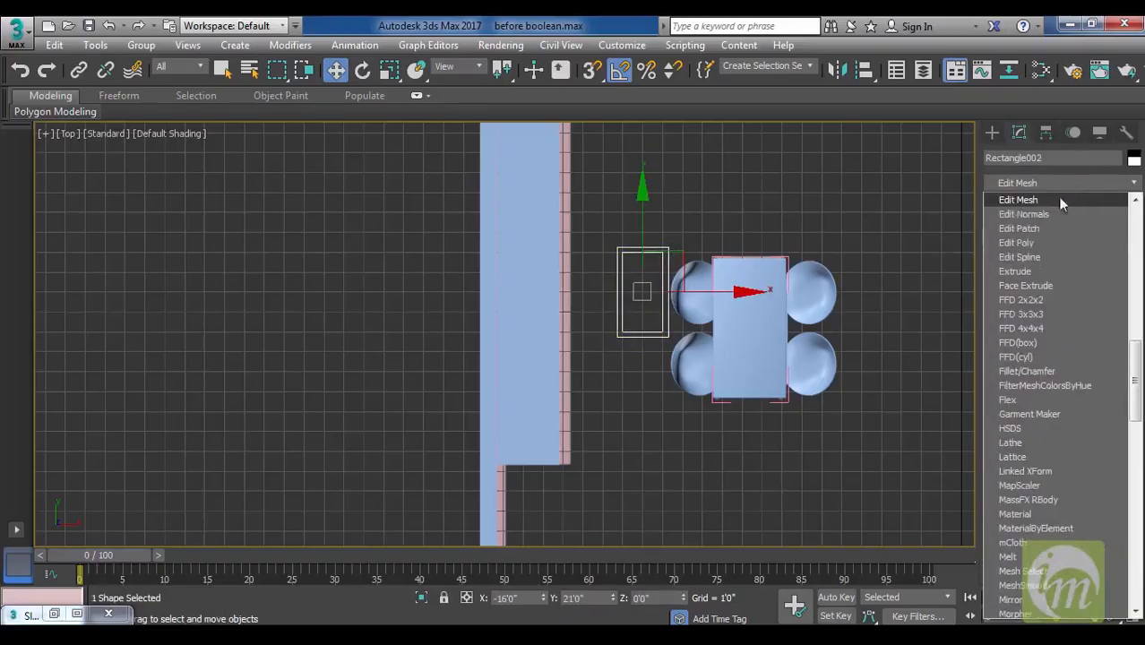
{"action": "left_click", "coordinate": [1016, 271]}
{"action": "middle_click_drag", "start_coordinate": [858, 269], "coordinate": [803, 325]}
{"action": "key", "text": "p"}
{"action": "double_click", "coordinate": [1080, 378]}
{"action": "type", "text": "3"}
{"action": "key", "text": "Return"}
Raise the extruded hollow box to a height of about 7'11 16/32", level with the upper cabinets.
{"action": "middle_click_drag", "start_coordinate": [970, 368], "coordinate": [852, 317], "text": "alt"}
{"action": "key", "text": "l"}
{"action": "scroll", "coordinate": [608, 402], "scroll_direction": "down", "scroll_amount": 4}
{"action": "scroll", "coordinate": [623, 439], "scroll_direction": "up", "scroll_amount": 1}
{"action": "left_click_drag", "start_coordinate": [628, 411], "coordinate": [670, 227]}
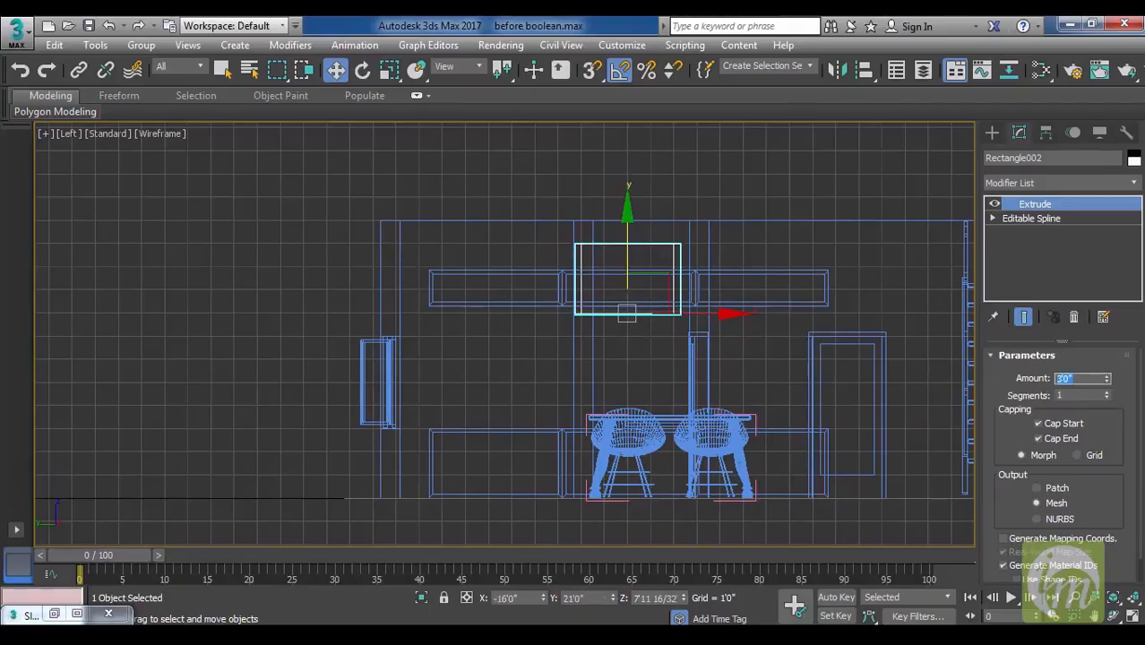
Move the hollow box along X to about -22'0", against the cabinet wall, and set its extrusion amount to 4'0".
{"action": "middle_click_drag", "start_coordinate": [751, 240], "coordinate": [720, 237]}
{"action": "key", "text": "p"}
{"action": "middle_click_drag", "start_coordinate": [741, 315], "coordinate": [538, 328], "text": "alt"}
{"action": "left_click_drag", "start_coordinate": [502, 331], "coordinate": [642, 386]}
{"action": "middle_click_drag", "start_coordinate": [642, 386], "coordinate": [839, 432], "text": "alt"}
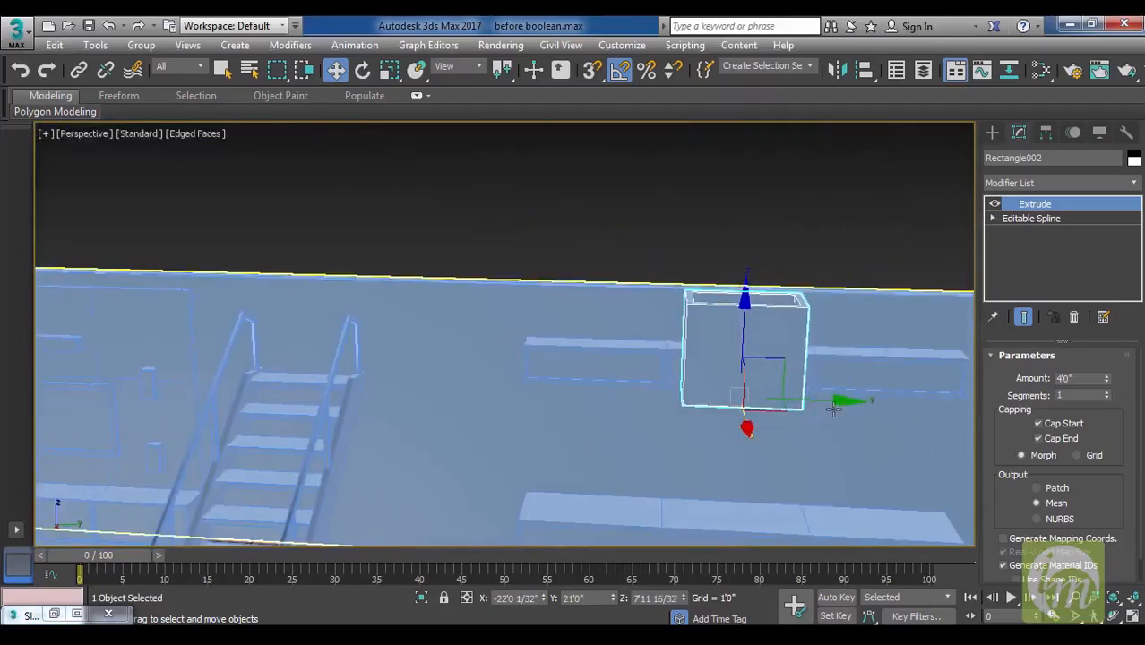
{"action": "middle_click_drag", "start_coordinate": [900, 389], "coordinate": [721, 317], "text": "alt"}
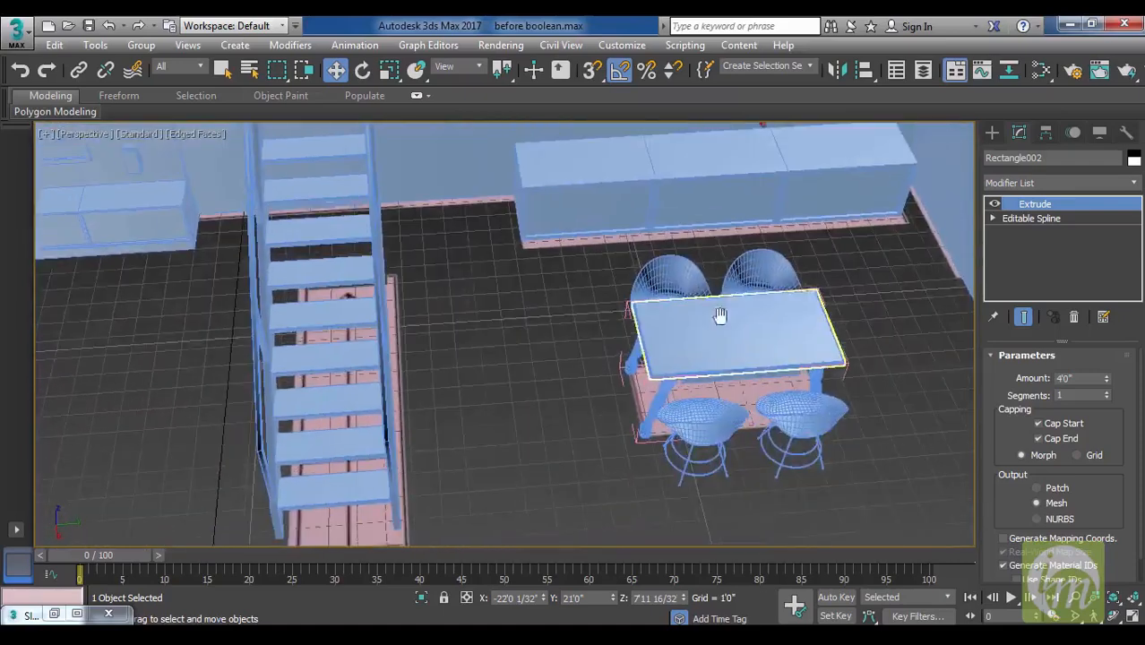
Create a thin flat box 3'0" long and 2'0" wide on the floor between the lower cabinets and dining table.
{"action": "left_click", "coordinate": [991, 134]}
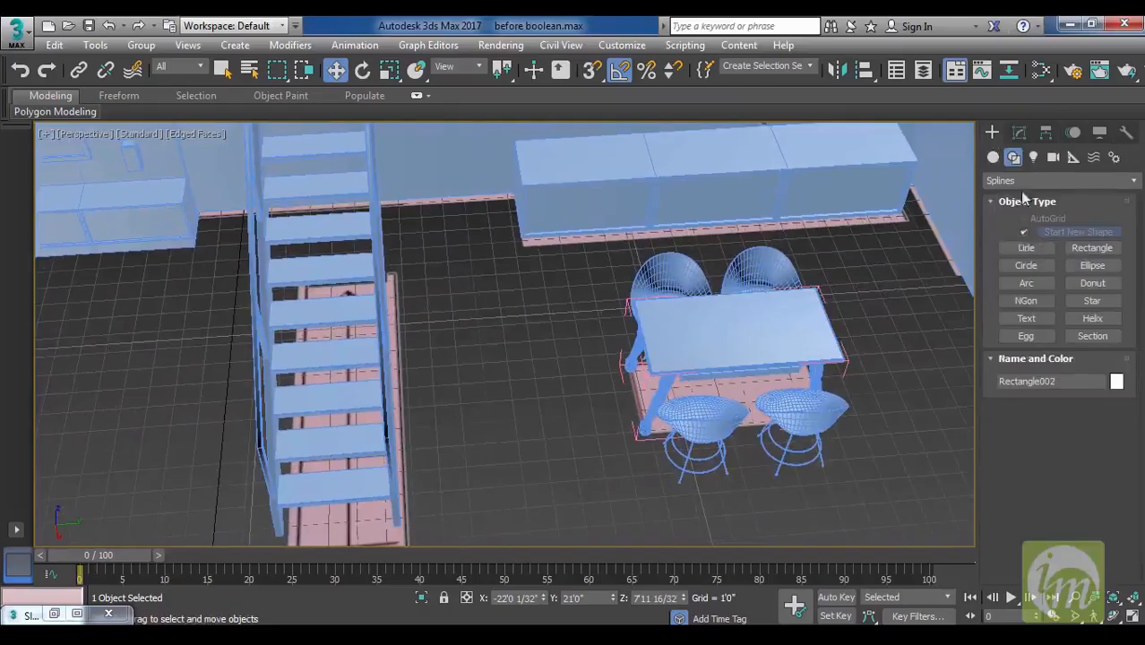
{"action": "left_click", "coordinate": [994, 157]}
{"action": "left_click", "coordinate": [1028, 234]}
{"action": "middle_click_drag", "start_coordinate": [771, 435], "coordinate": [647, 255]}
{"action": "middle_click_drag", "start_coordinate": [540, 407], "coordinate": [687, 360], "text": "alt"}
{"action": "key", "text": "t"}
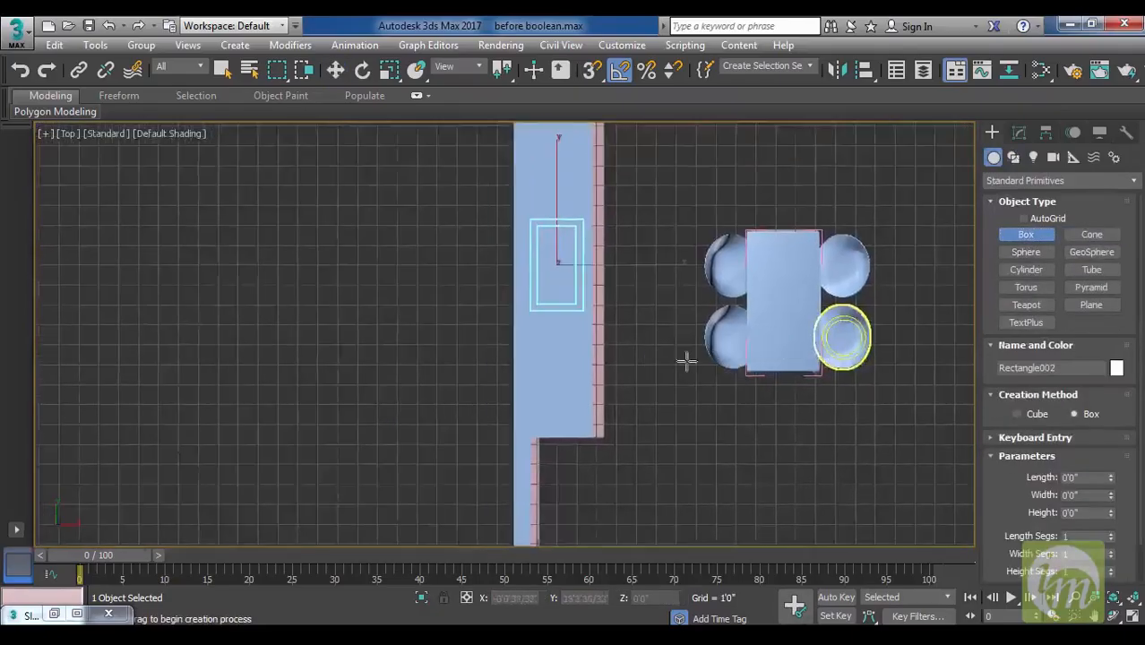
{"action": "scroll", "coordinate": [686, 359], "scroll_direction": "up", "scroll_amount": 5}
{"action": "middle_click_drag", "start_coordinate": [680, 296], "coordinate": [671, 345]}
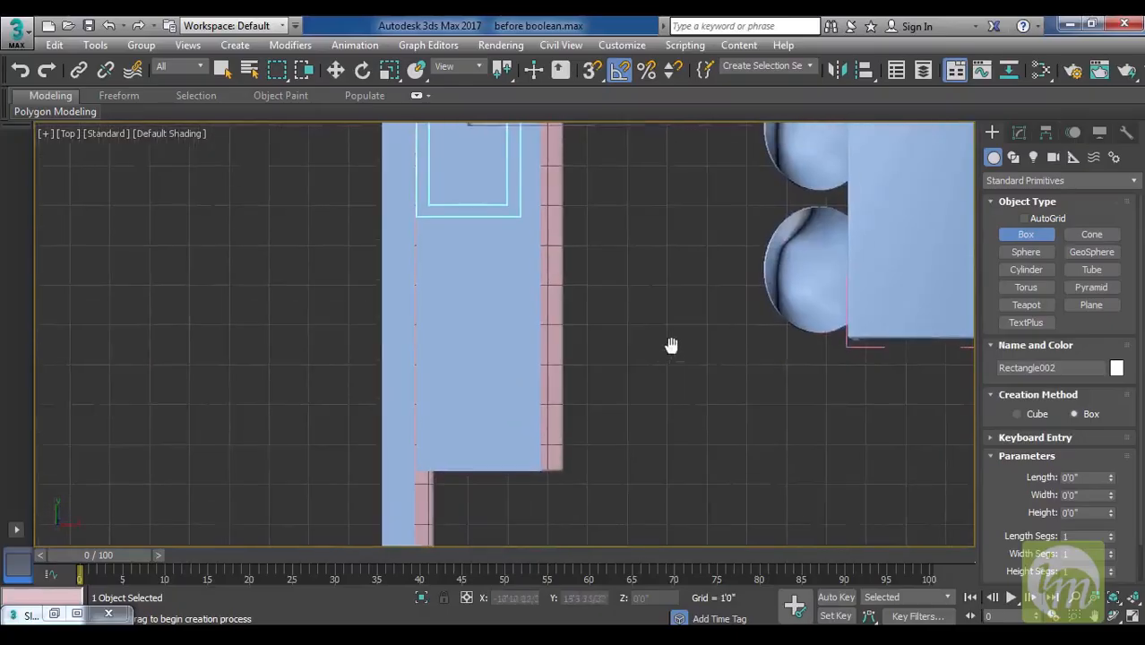
{"action": "key", "text": "s"}
{"action": "left_click_drag", "start_coordinate": [626, 205], "coordinate": [700, 314]}
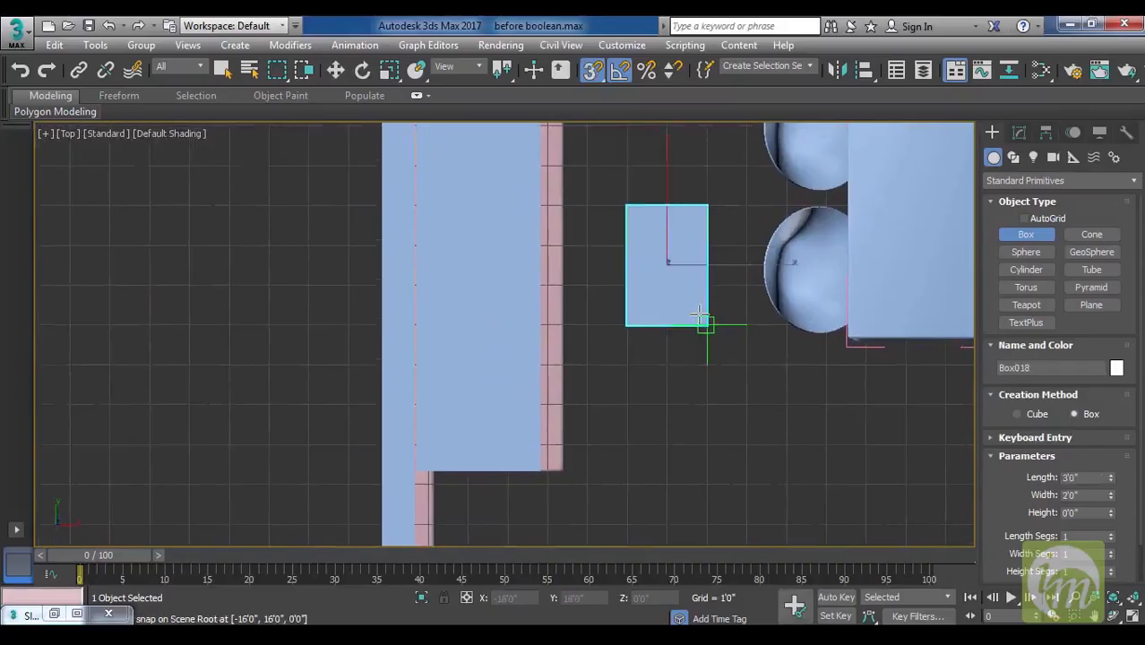
{"action": "key", "text": "l"}
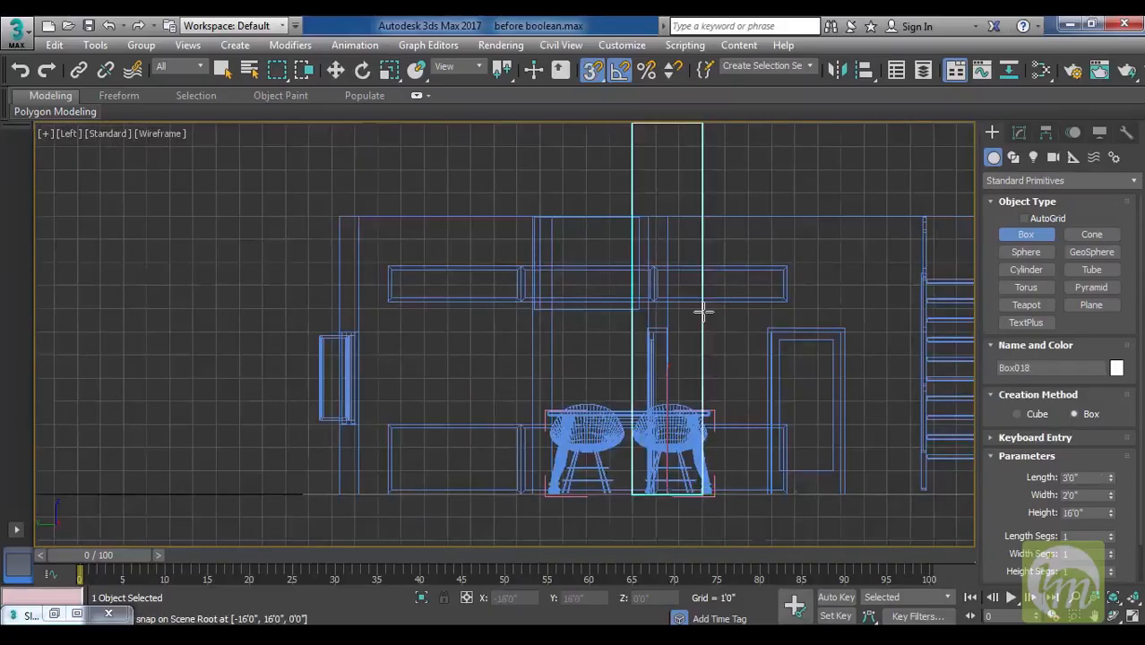
{"action": "key", "text": "s"}
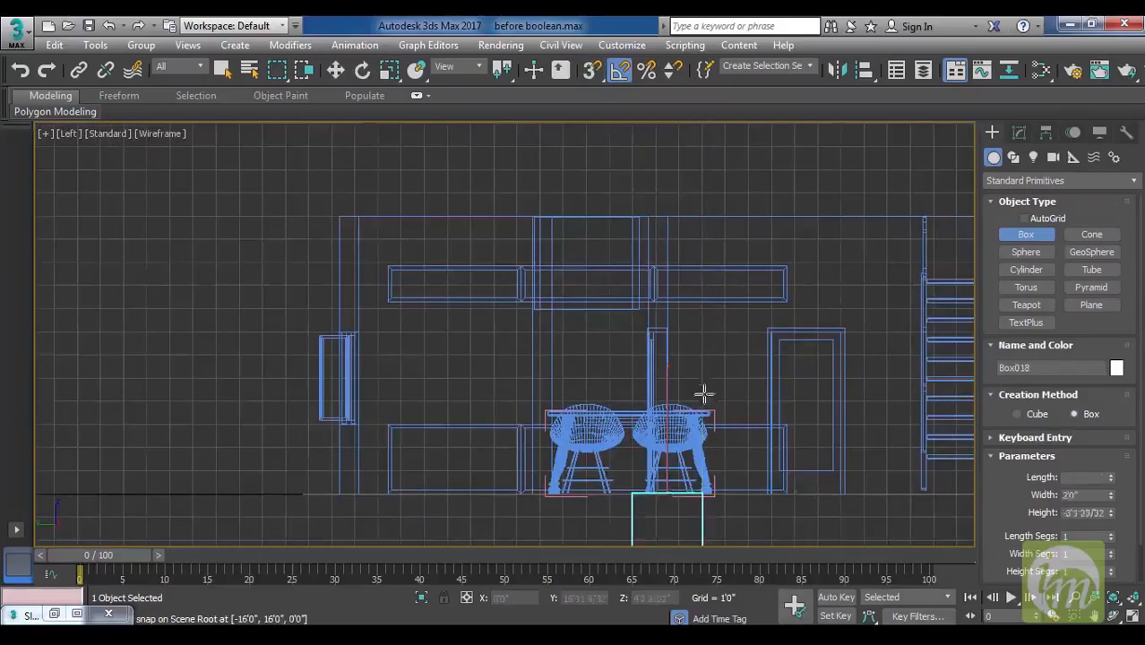
{"action": "left_click", "coordinate": [731, 307]}
Adjust the flat box's vertical position to about 0'1 25/32" above the floor.
{"action": "key", "text": "w"}
{"action": "middle_click_drag", "start_coordinate": [711, 430], "coordinate": [734, 383]}
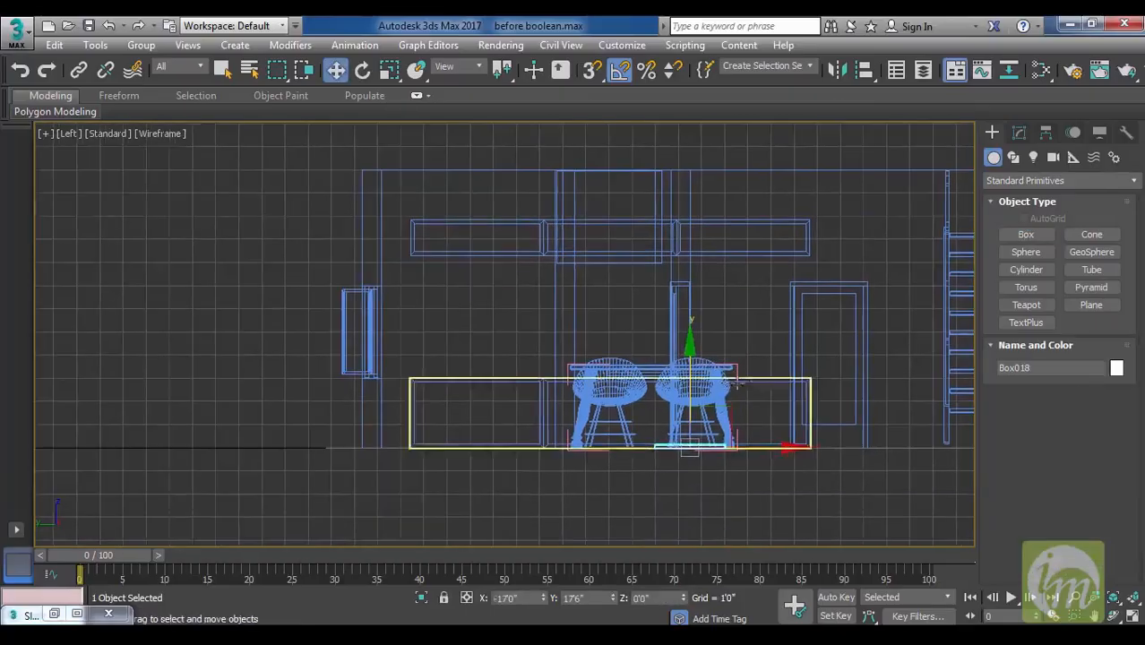
{"action": "left_click_drag", "start_coordinate": [693, 352], "coordinate": [703, 269]}
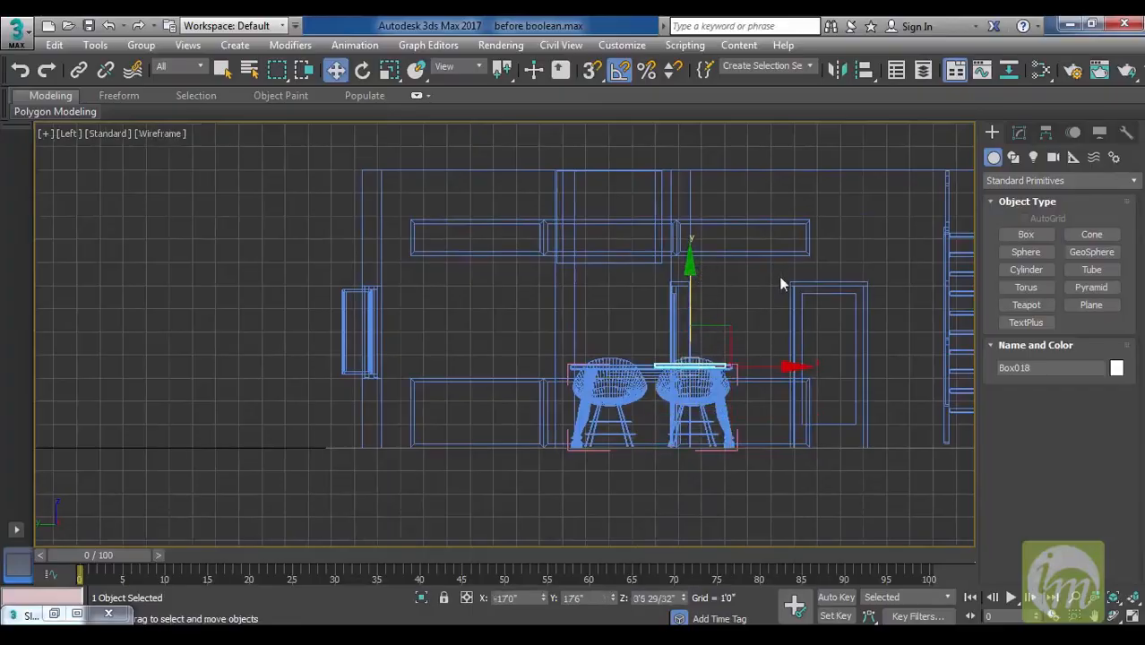
{"action": "key", "text": "p"}
{"action": "middle_click_drag", "start_coordinate": [766, 348], "coordinate": [578, 523], "text": "alt"}
{"action": "middle_click_drag", "start_coordinate": [557, 419], "coordinate": [677, 362], "text": "alt"}
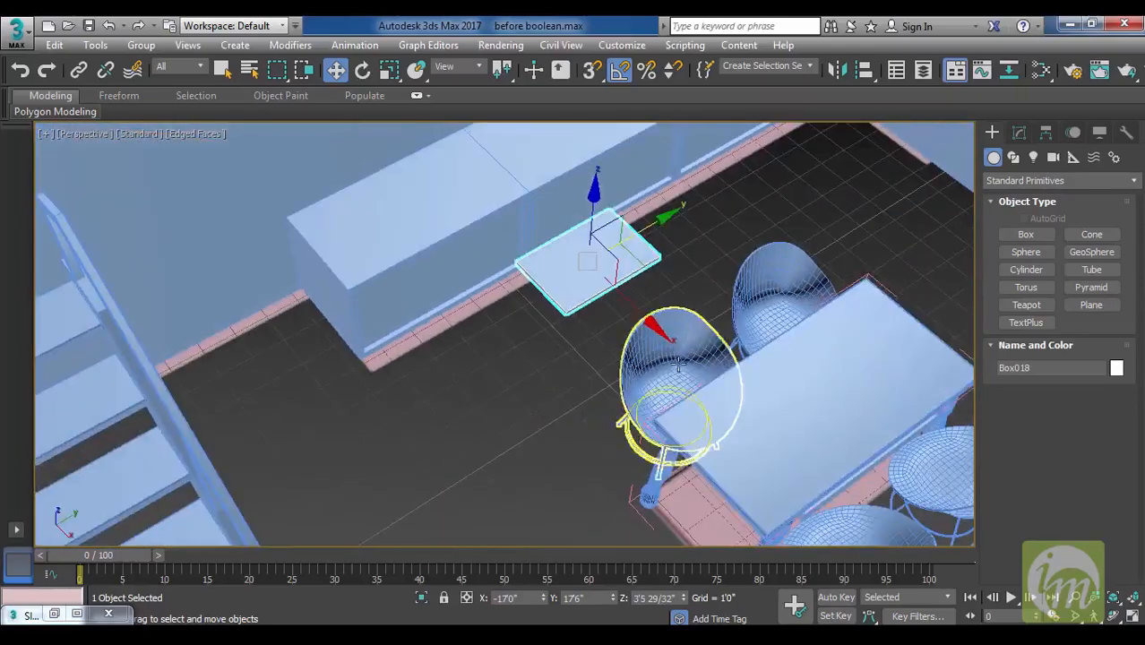
{"action": "left_click_drag", "start_coordinate": [596, 203], "coordinate": [593, 274]}
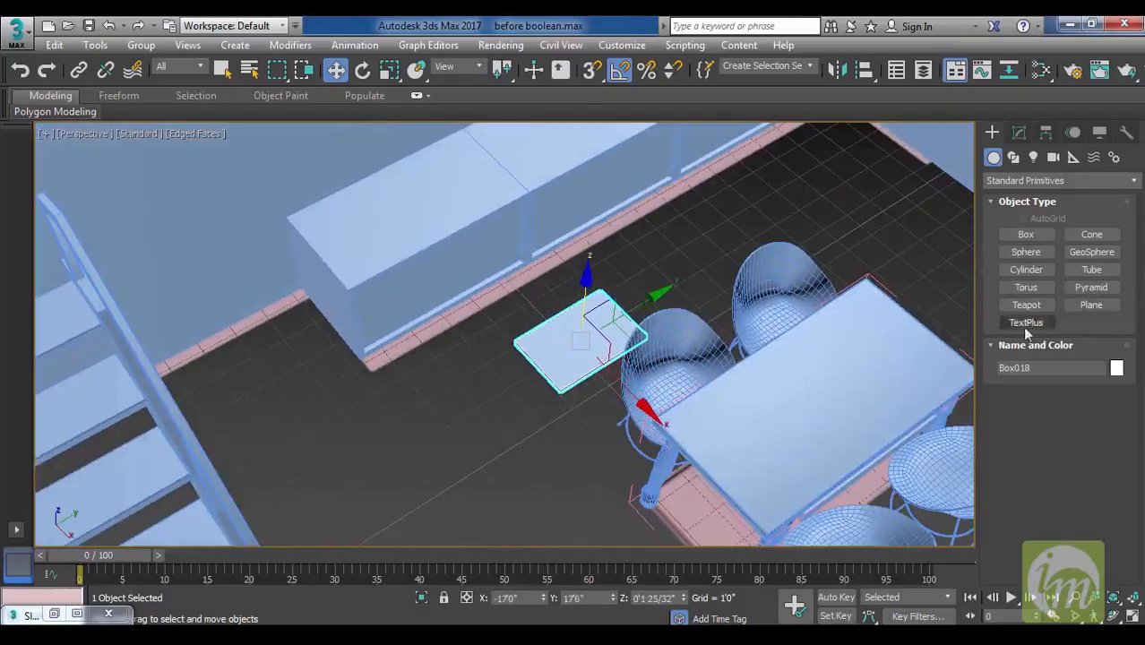
Create a small tube beside the flat box with radii of about 0'2 19/32" and 0'1 17/32" and a height of about 0'1 8/32".
{"action": "left_click", "coordinate": [1097, 274]}
{"action": "mouse_move", "coordinate": [661, 348]}
{"action": "middle_mouse_down"}
{"action": "mouse_move", "coordinate": [657, 374]}
{"action": "mouse_move", "coordinate": [706, 350]}
{"action": "middle_mouse_up"}
{"action": "key", "text": "F3"}
{"action": "mouse_move", "coordinate": [578, 351]}
{"action": "middle_mouse_down"}
{"action": "mouse_move", "coordinate": [648, 357]}
{"action": "mouse_move", "coordinate": [709, 402]}
{"action": "mouse_move", "coordinate": [703, 461]}
{"action": "middle_mouse_up"}
{"action": "scroll", "coordinate": [649, 357], "scroll_direction": "up", "scroll_amount": 2}
{"action": "key", "text": "t"}
{"action": "scroll", "coordinate": [715, 400], "scroll_direction": "up", "scroll_amount": 4}
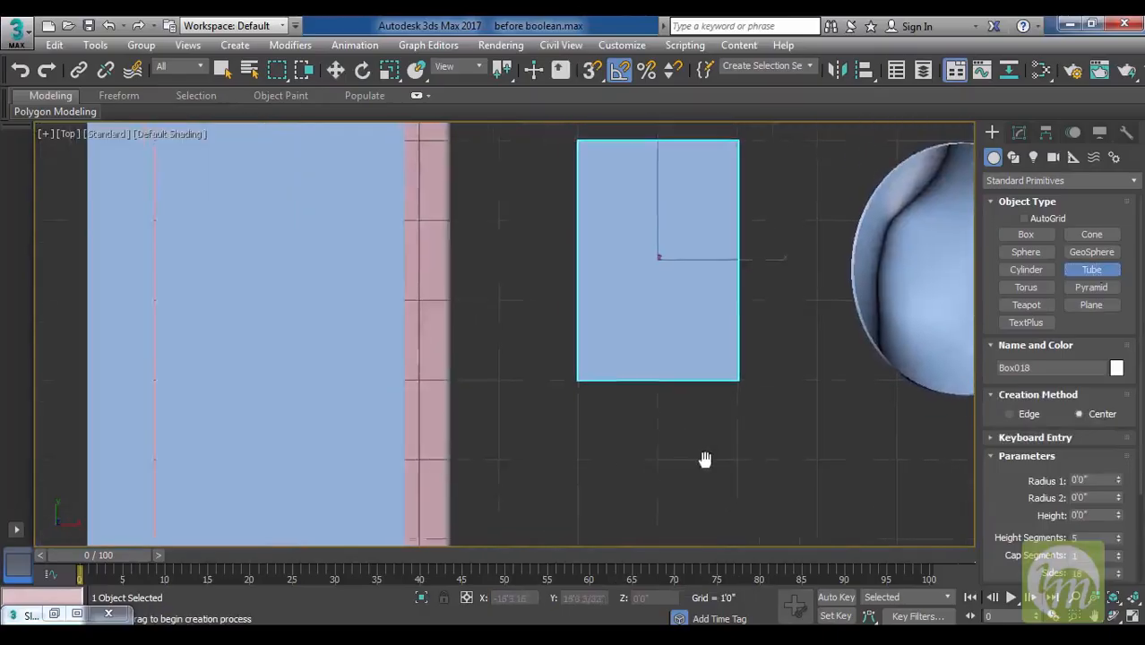
{"action": "key", "text": "F3"}
{"action": "middle_click_drag", "start_coordinate": [683, 422], "coordinate": [645, 431]}
{"action": "middle_click_drag", "start_coordinate": [743, 435], "coordinate": [731, 324]}
{"action": "middle_click_drag", "start_coordinate": [696, 368], "coordinate": [649, 421]}
{"action": "mouse_move", "coordinate": [650, 437]}
{"action": "left_mouse_down"}
{"action": "mouse_move", "coordinate": [668, 459]}
{"action": "mouse_move", "coordinate": [664, 448]}
{"action": "left_mouse_up"}
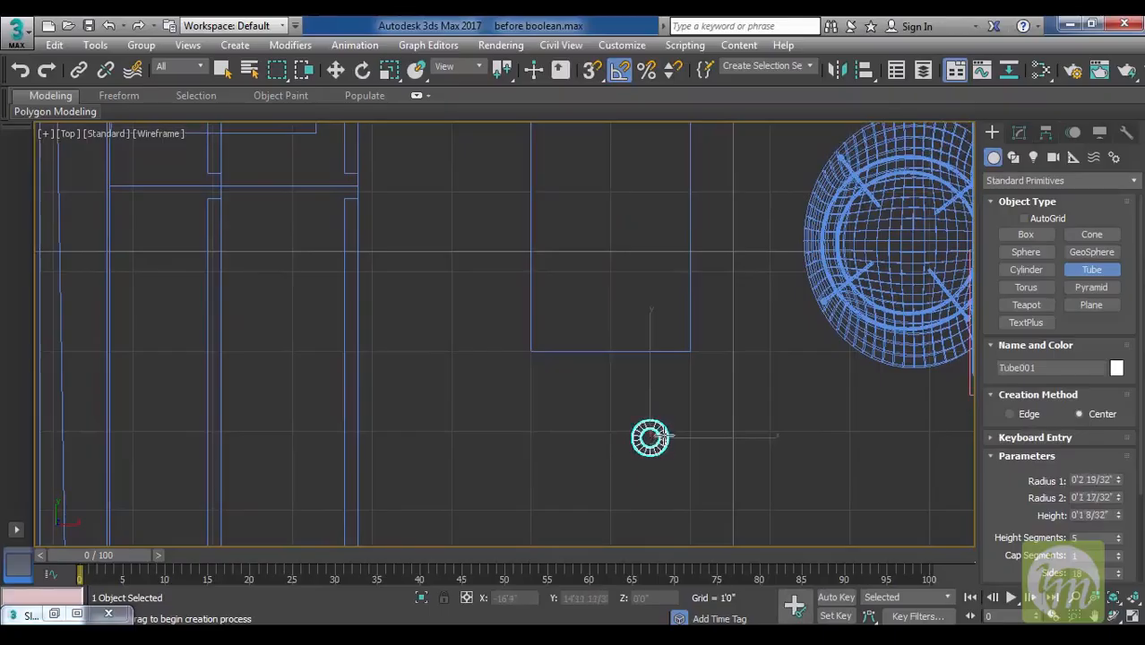
{"action": "key", "text": "w"}
Set the tube to 52 sides and 1 height segment, with shaded display in the perspective view.
{"action": "middle_click_drag", "start_coordinate": [751, 437], "coordinate": [725, 370], "text": "alt"}
{"action": "key", "text": "p"}
{"action": "middle_click_drag", "start_coordinate": [698, 407], "coordinate": [708, 386], "text": "alt"}
{"action": "middle_click_drag", "start_coordinate": [678, 429], "coordinate": [672, 357]}
{"action": "scroll", "coordinate": [670, 399], "scroll_direction": "up", "scroll_amount": 4}
{"action": "middle_click_drag", "start_coordinate": [643, 407], "coordinate": [617, 408], "text": "alt"}
{"action": "middle_click_drag", "start_coordinate": [682, 383], "coordinate": [718, 384]}
{"action": "scroll", "coordinate": [718, 385], "scroll_direction": "up", "scroll_amount": 6}
{"action": "middle_click_drag", "start_coordinate": [600, 368], "coordinate": [684, 440]}
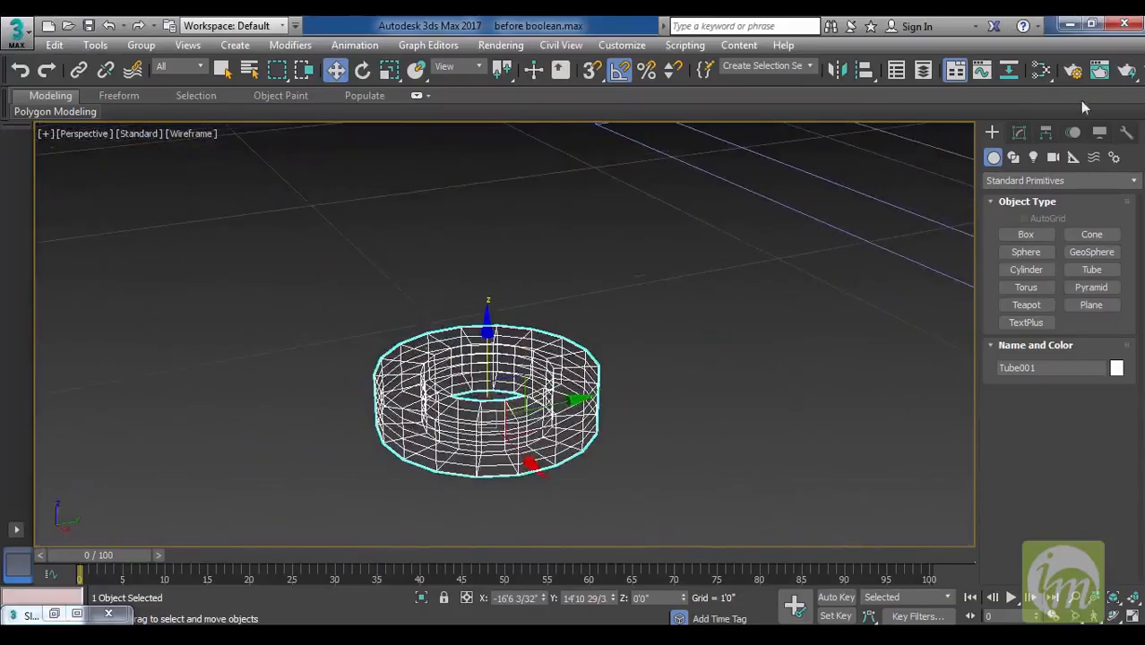
{"action": "left_click", "coordinate": [1020, 131]}
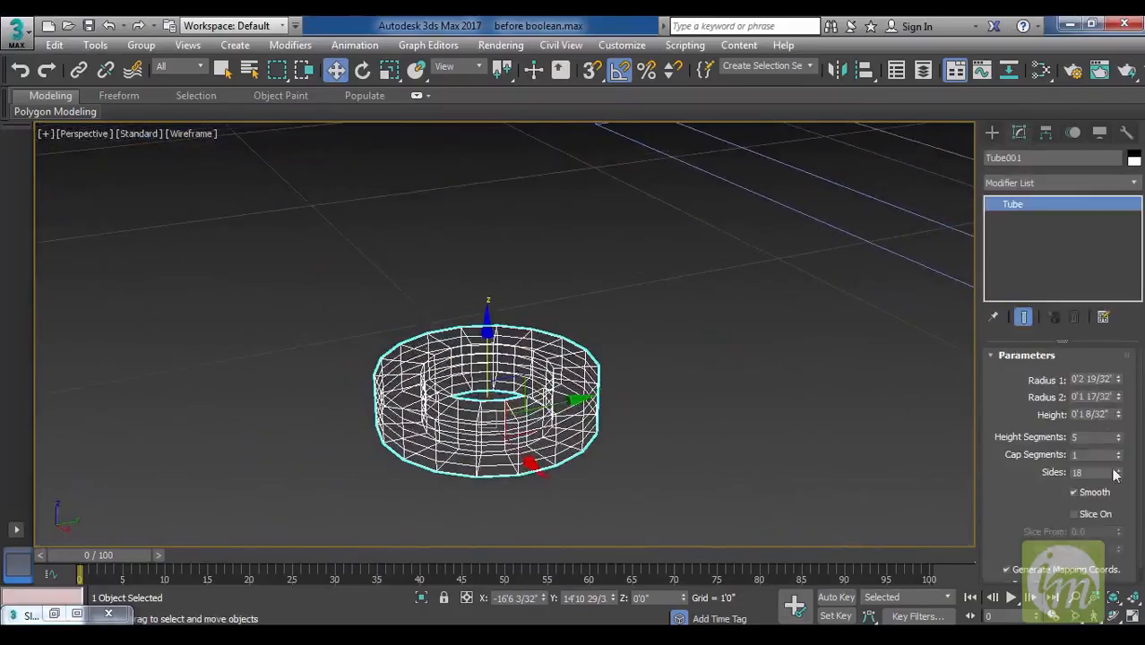
{"action": "middle_click_drag", "start_coordinate": [614, 341], "coordinate": [703, 323]}
{"action": "key", "text": "F3"}
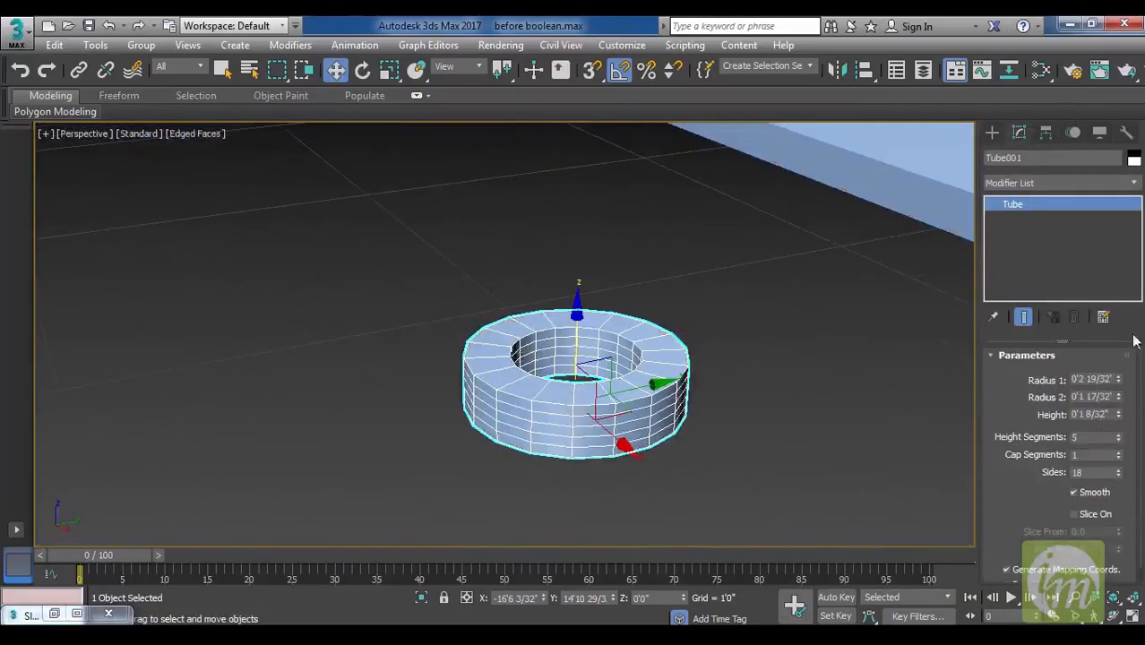
{"action": "mouse_move", "coordinate": [1119, 475]}
{"action": "left_mouse_down"}
{"action": "mouse_move", "coordinate": [1120, 430]}
{"action": "mouse_move", "coordinate": [1129, 484]}
{"action": "left_mouse_up"}
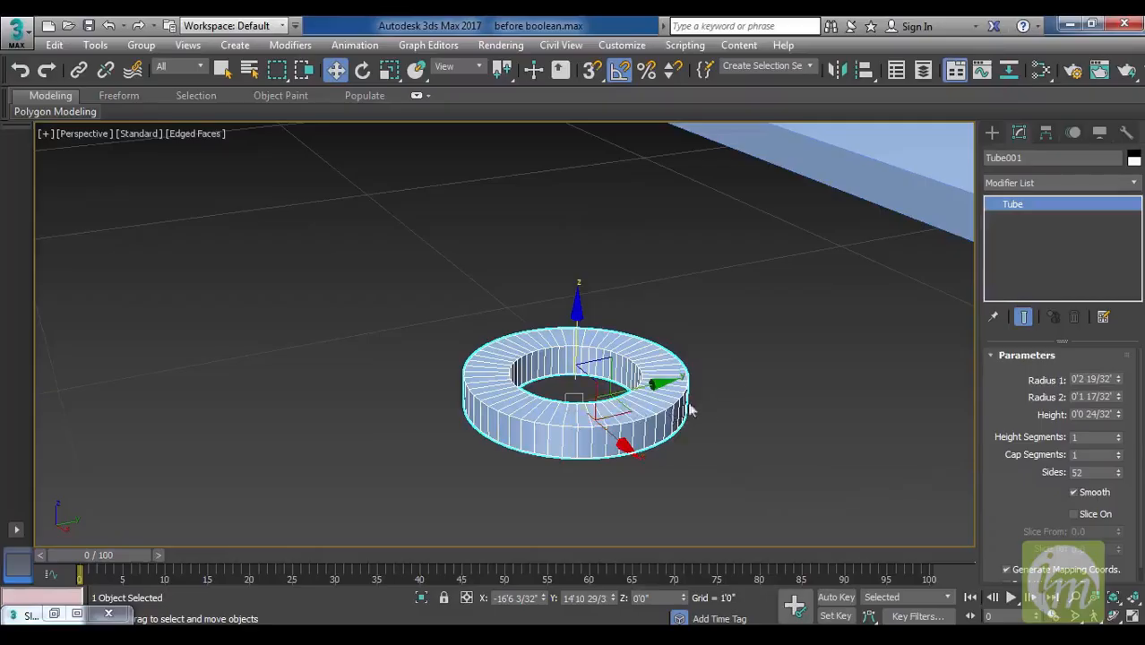
Change the tube's radii to about 0'3 11/32" and 0'2 18/32" and its height to about 0'0 6/32" for a thin ring.
{"action": "left_click_drag", "start_coordinate": [1118, 397], "coordinate": [1126, 371]}
{"action": "left_click_drag", "start_coordinate": [1121, 415], "coordinate": [1126, 464]}
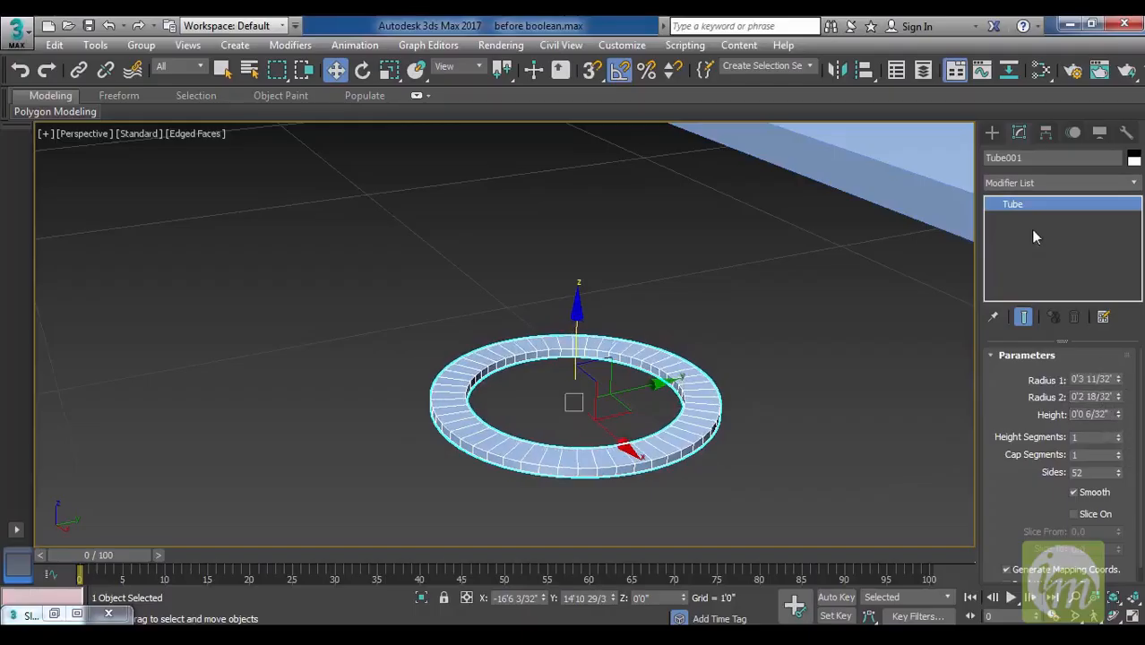
Convert the thin ring to an Editable Poly and select four evenly spaced polygons on its top face.
{"action": "right_click", "coordinate": [1020, 210]}
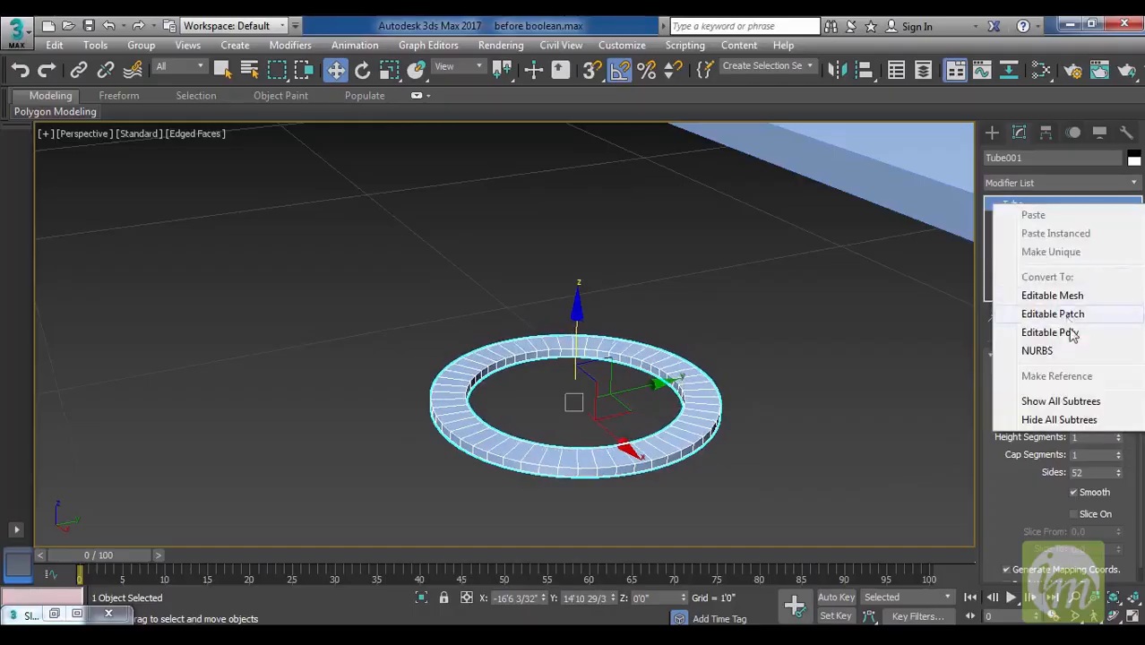
{"action": "left_click", "coordinate": [1071, 334]}
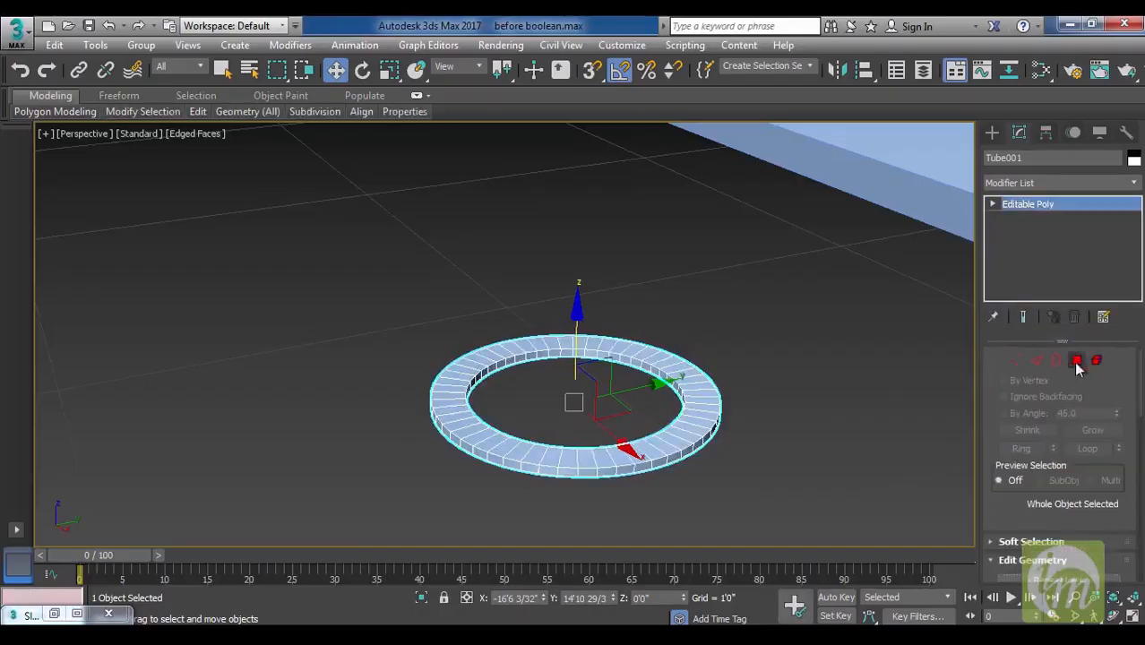
{"action": "left_click", "coordinate": [1078, 362]}
{"action": "left_click", "coordinate": [634, 458]}
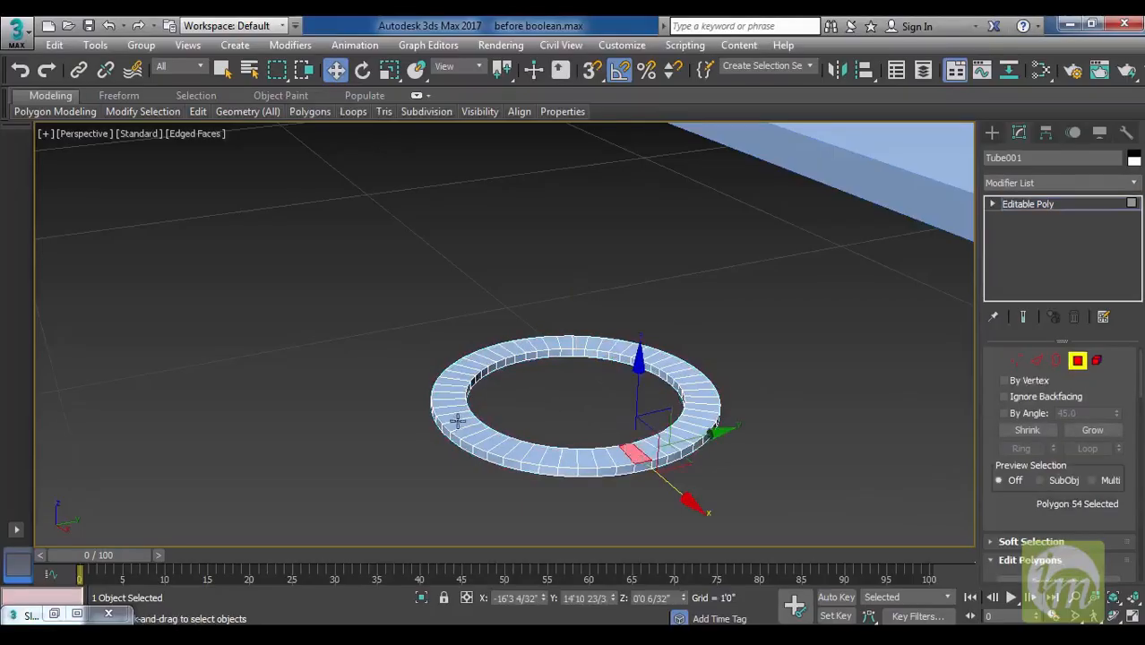
{"action": "left_click", "coordinate": [457, 415], "text": "ctrl"}
{"action": "left_click", "coordinate": [541, 341], "text": "ctrl"}
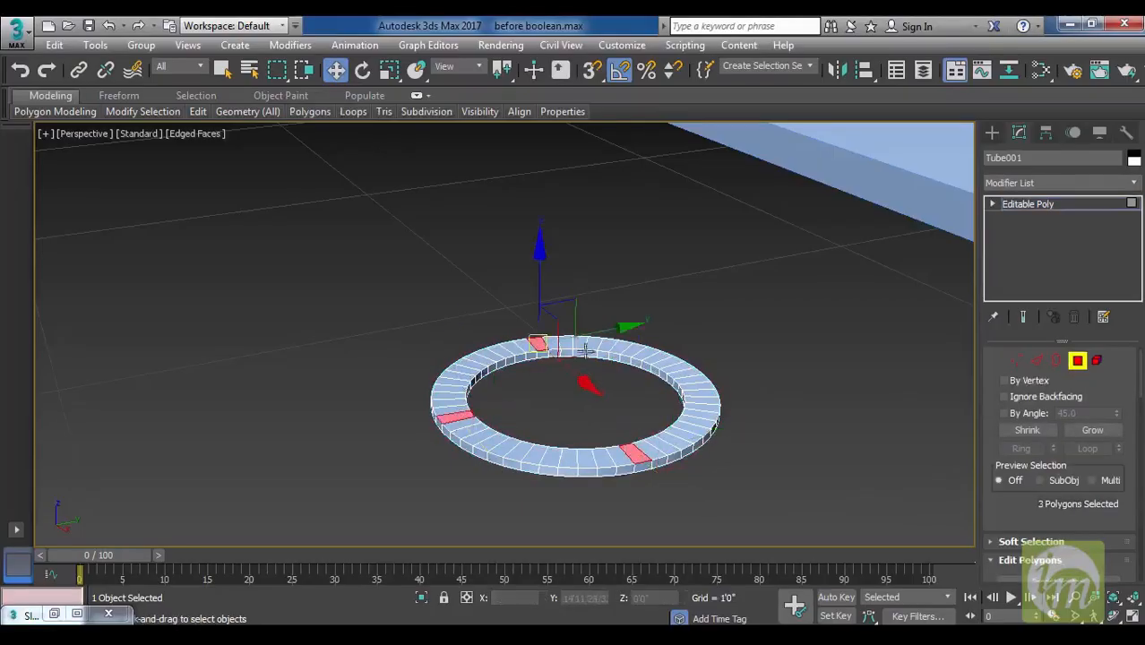
{"action": "left_click", "coordinate": [671, 361], "text": "ctrl"}
{"action": "middle_click_drag", "start_coordinate": [743, 411], "coordinate": [740, 435], "text": "alt"}
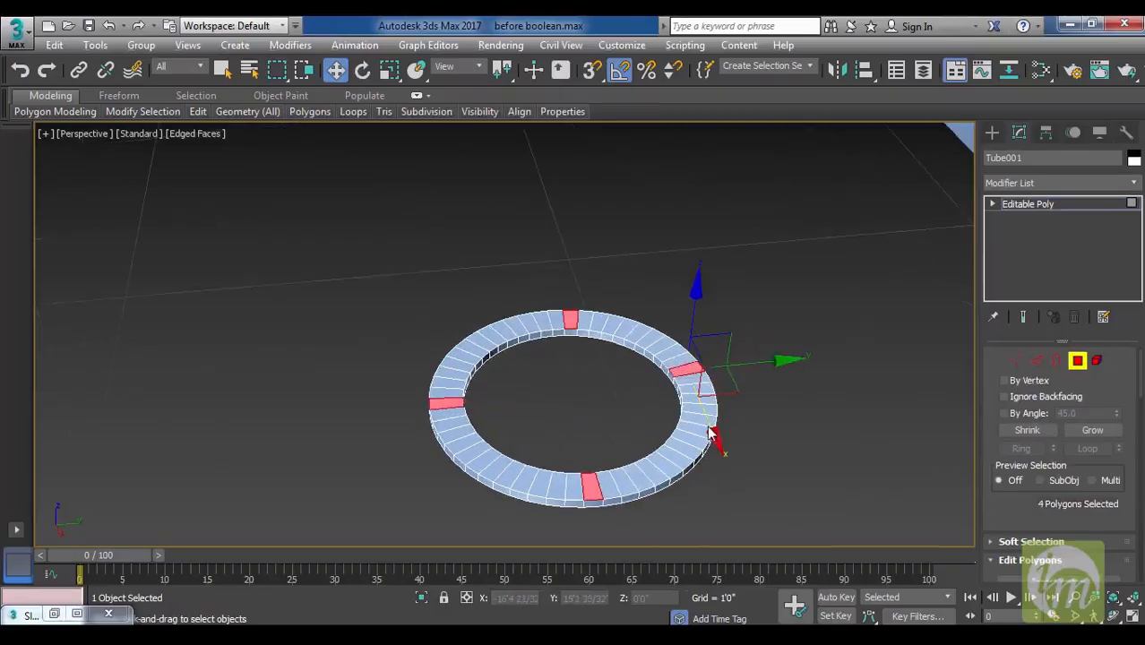
Extrude the four selected polygons upward into short posts on the ring.
{"action": "scroll", "coordinate": [988, 427], "scroll_direction": "down", "scroll_amount": 5}
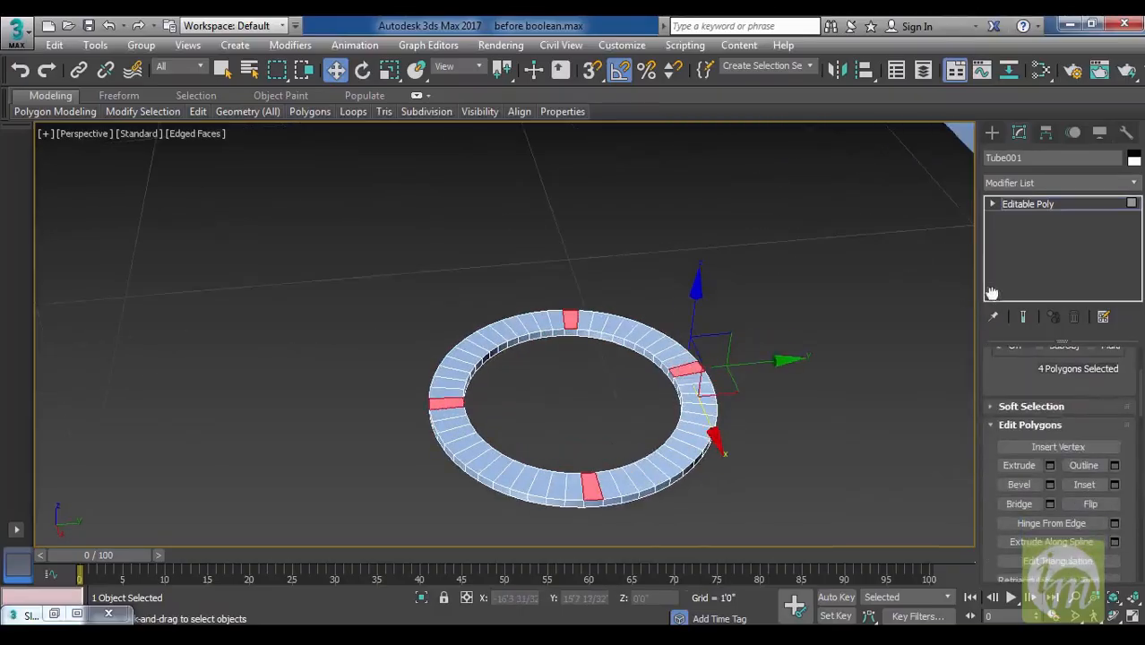
{"action": "left_click", "coordinate": [1049, 465]}
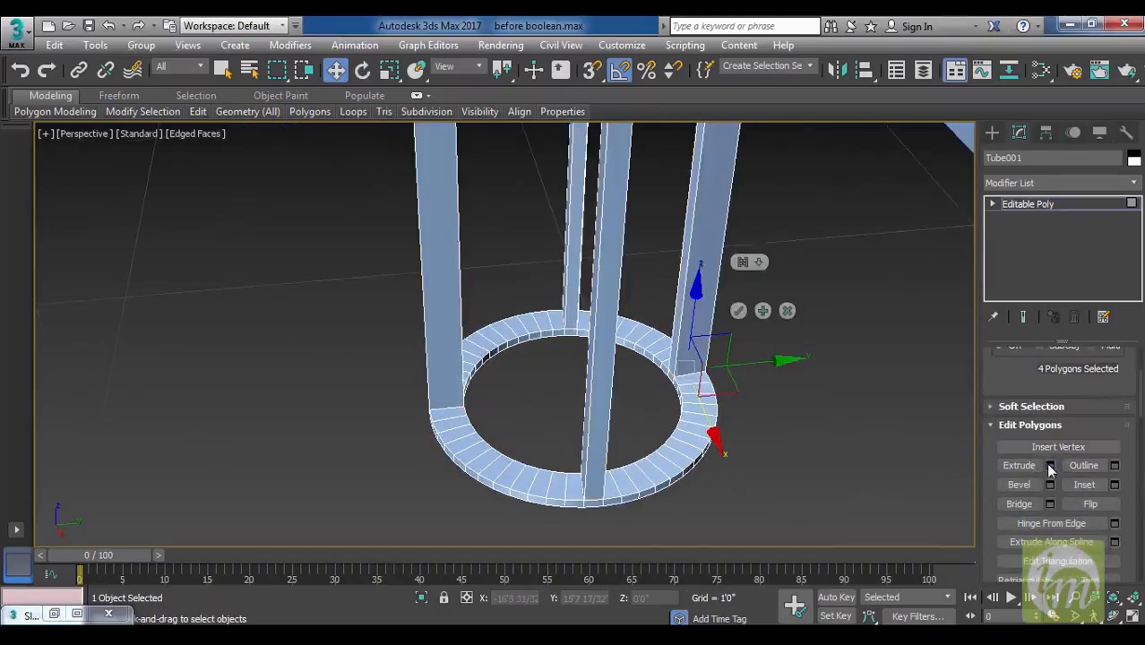
{"action": "left_click_drag", "start_coordinate": [743, 287], "coordinate": [748, 341]}
{"action": "left_click", "coordinate": [739, 311]}
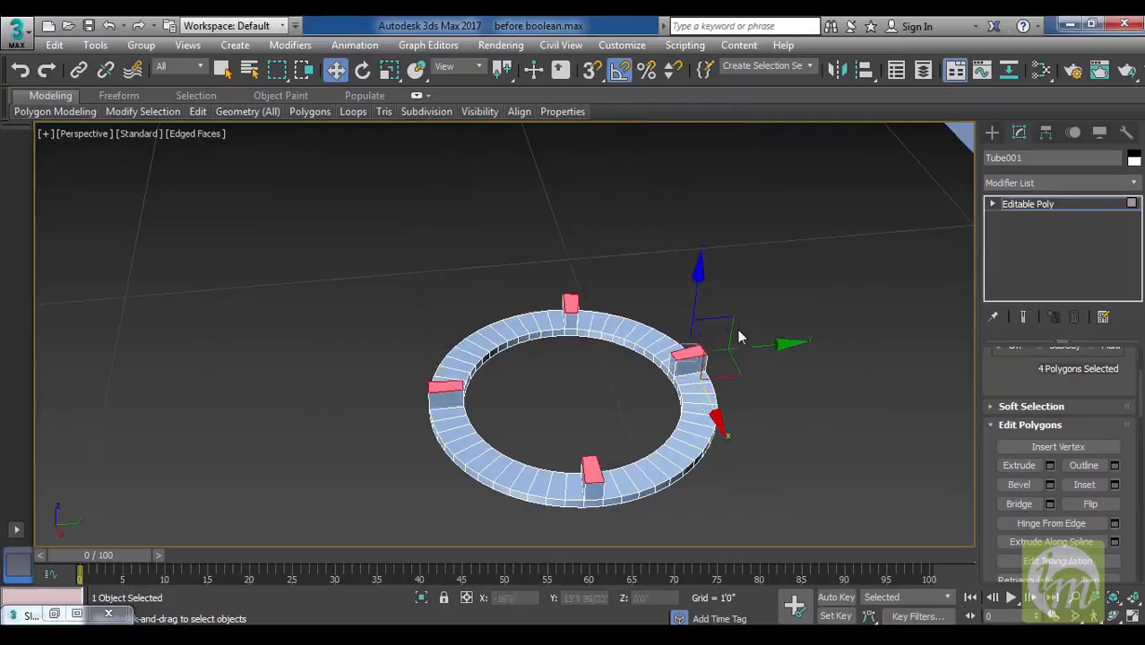
Select the inward-facing side polygon of each of the four posts and extrude them toward the ring's centre.
{"action": "left_click", "coordinate": [672, 363]}
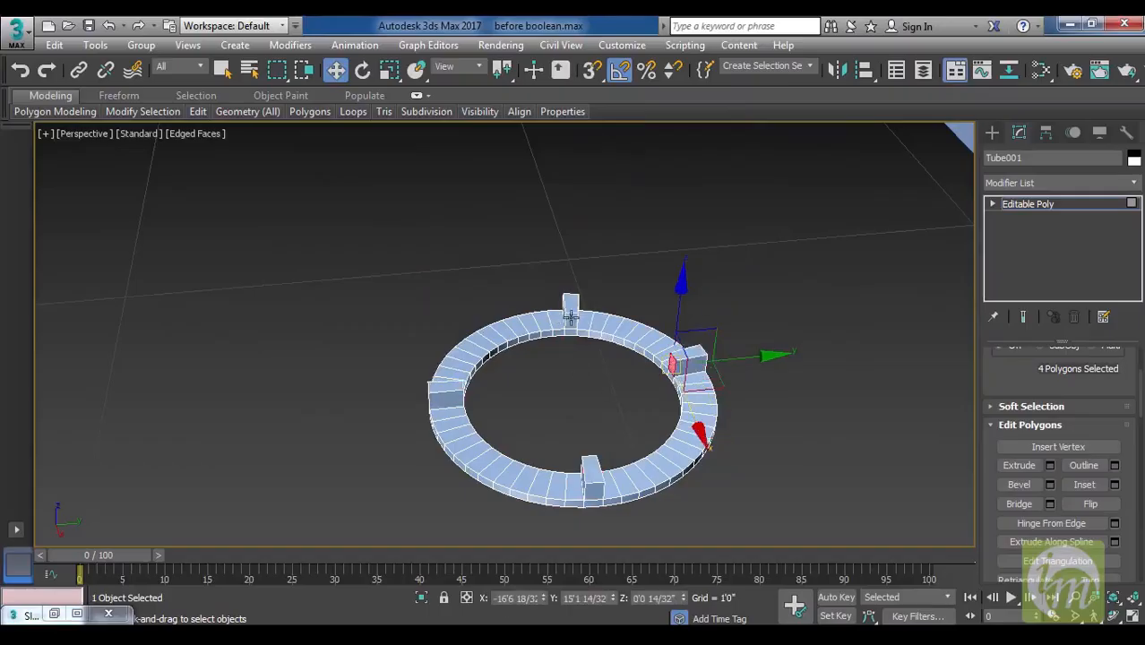
{"action": "left_click", "coordinate": [571, 316]}
{"action": "middle_click_drag", "start_coordinate": [536, 358], "coordinate": [464, 313], "text": "alt"}
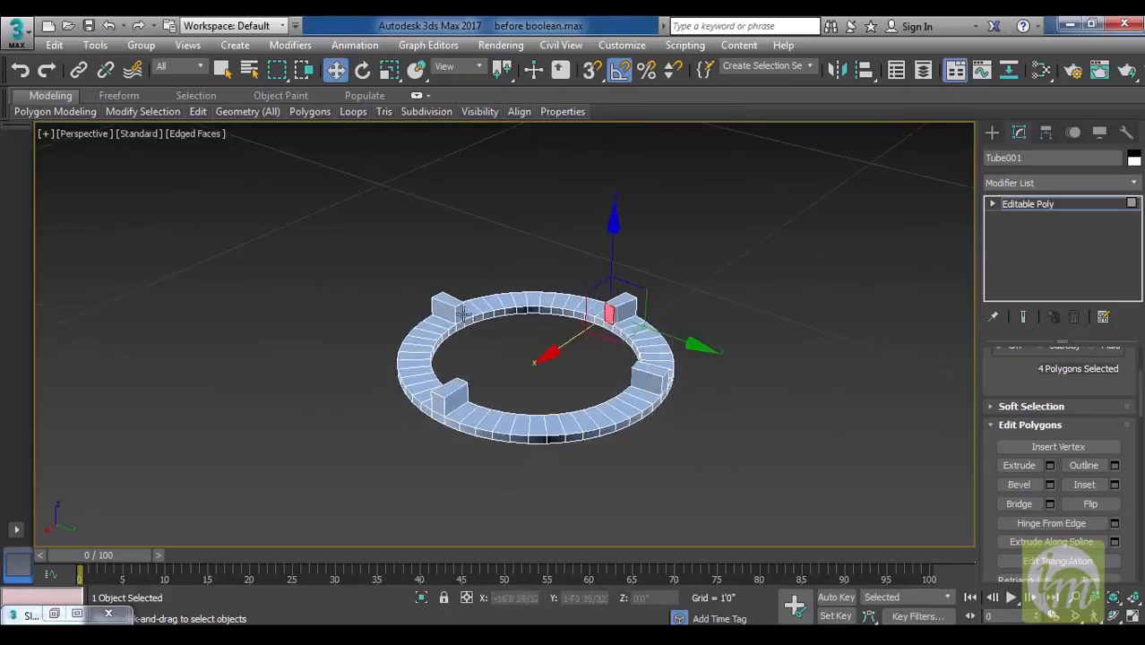
{"action": "middle_click_drag", "start_coordinate": [582, 322], "coordinate": [707, 344], "text": "alt"}
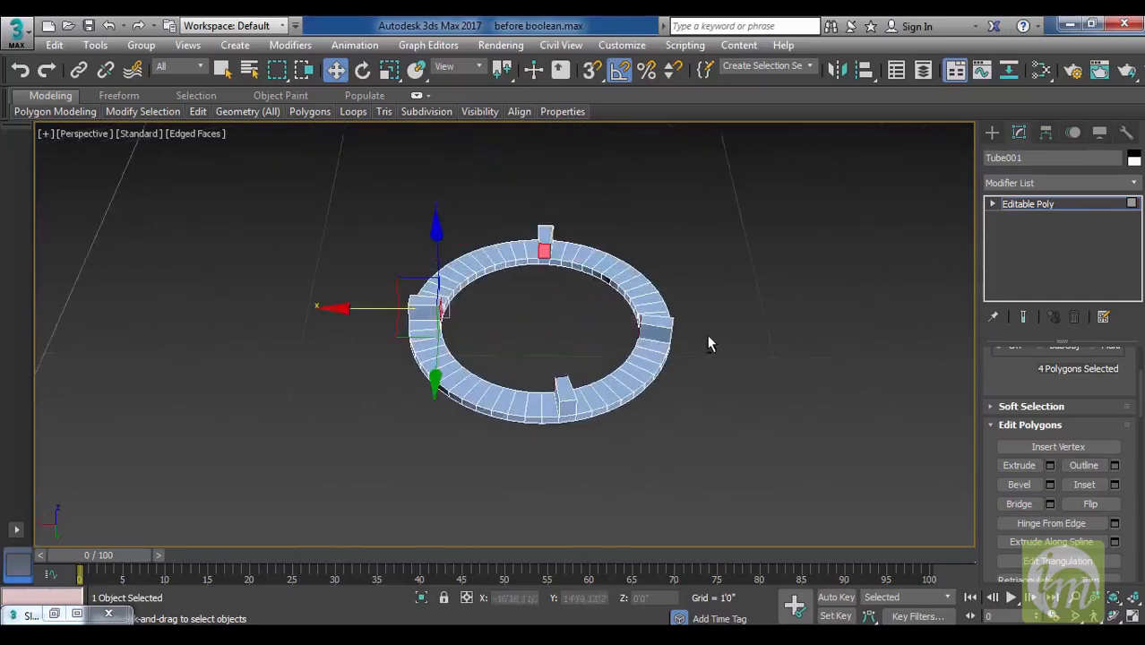
{"action": "left_click", "coordinate": [1051, 465]}
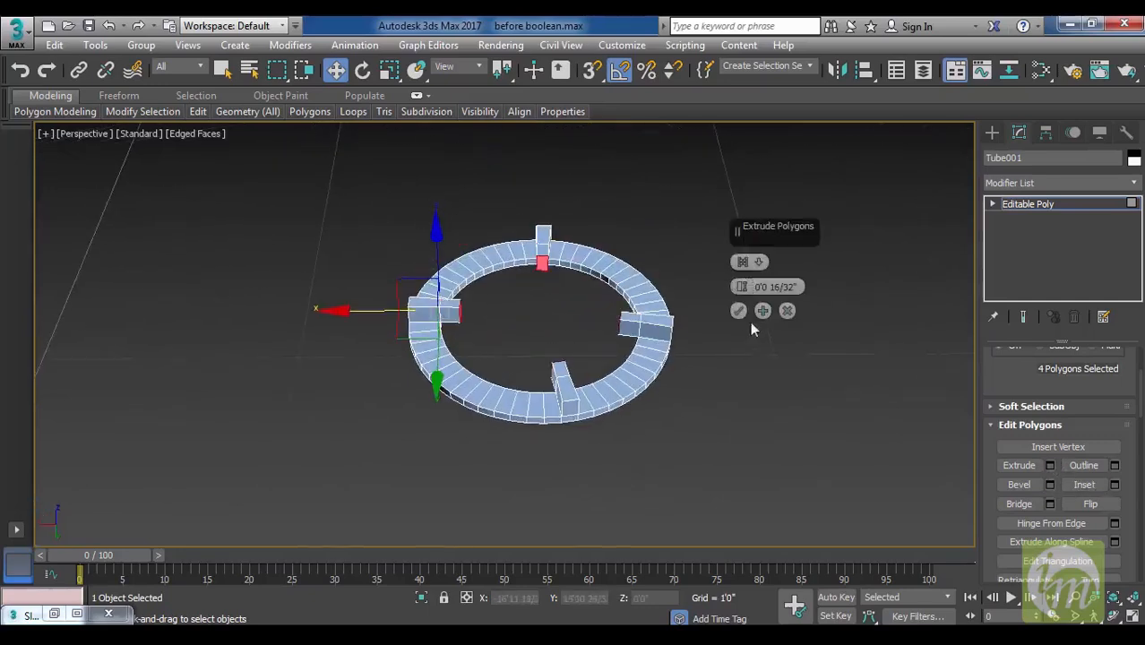
{"action": "mouse_move", "coordinate": [743, 287]}
{"action": "left_mouse_down"}
{"action": "mouse_move", "coordinate": [743, 269]}
{"action": "mouse_move", "coordinate": [743, 298]}
{"action": "mouse_move", "coordinate": [746, 283]}
{"action": "left_mouse_up"}
{"action": "left_click", "coordinate": [789, 313]}
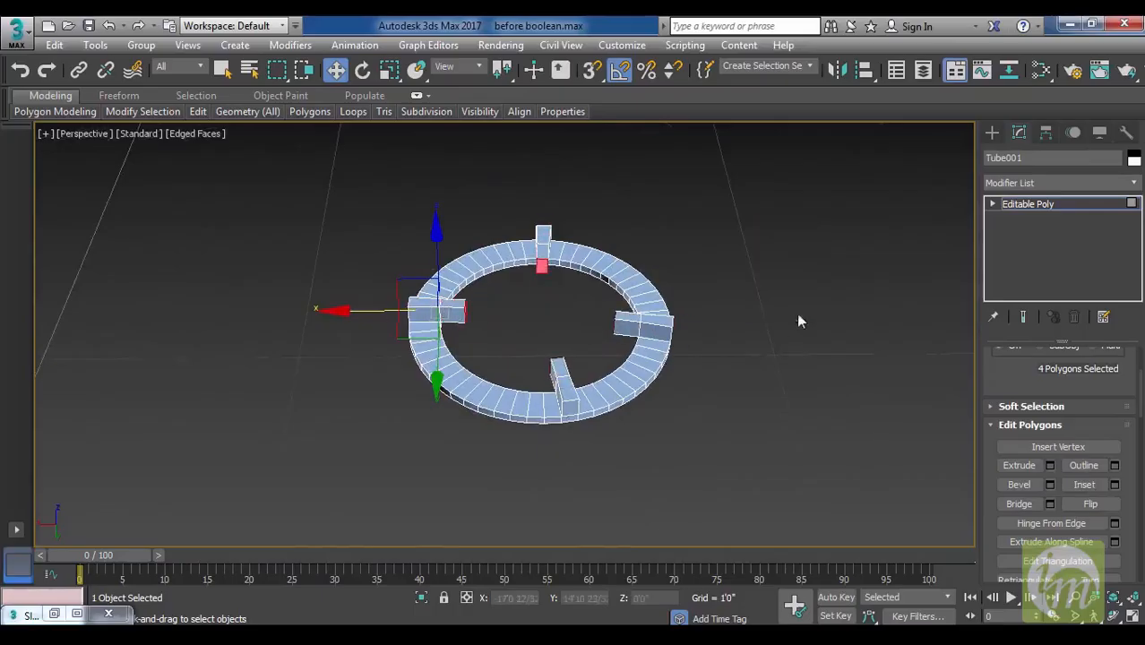
Bevel the four inner ends with height 0'0 30/32" and outline -0'0 1/32", and raise the tips slightly.
{"action": "left_click", "coordinate": [1050, 484]}
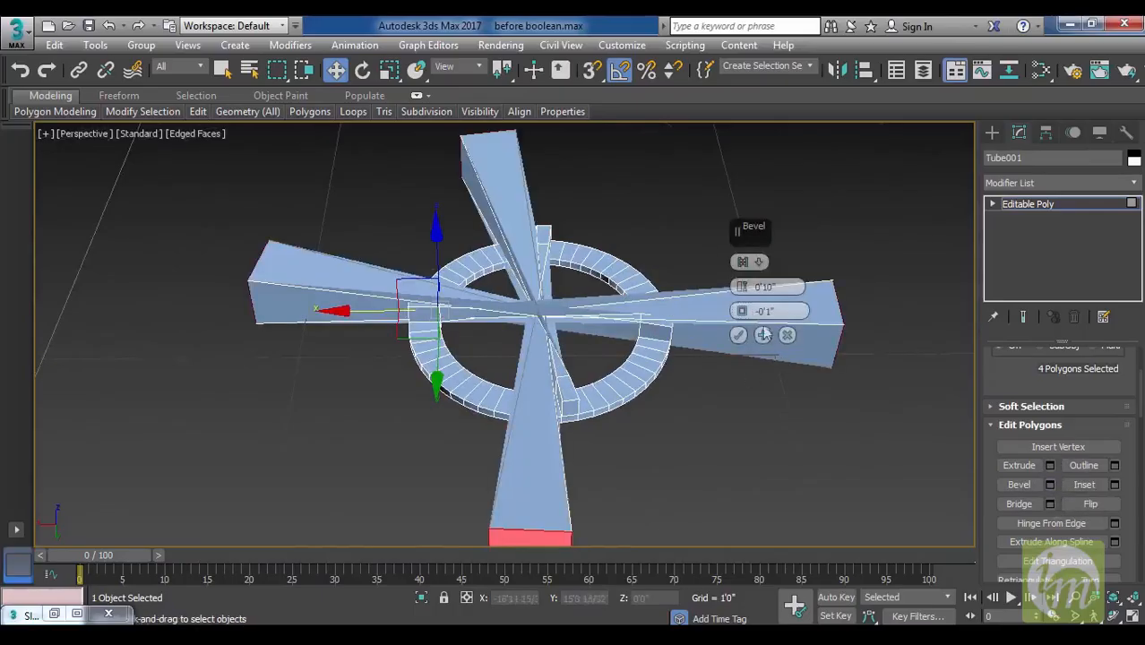
{"action": "mouse_move", "coordinate": [742, 296]}
{"action": "left_mouse_down"}
{"action": "mouse_move", "coordinate": [740, 336]}
{"action": "mouse_move", "coordinate": [742, 305]}
{"action": "left_mouse_up"}
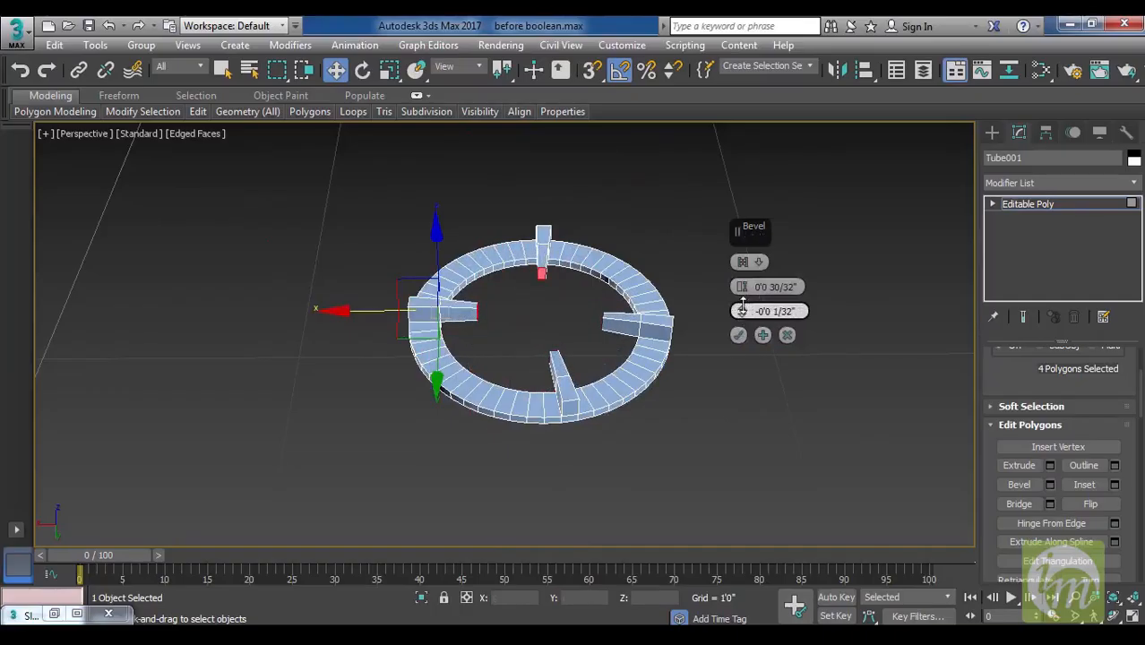
{"action": "left_click", "coordinate": [739, 335]}
{"action": "middle_click_drag", "start_coordinate": [673, 354], "coordinate": [545, 253], "text": "alt"}
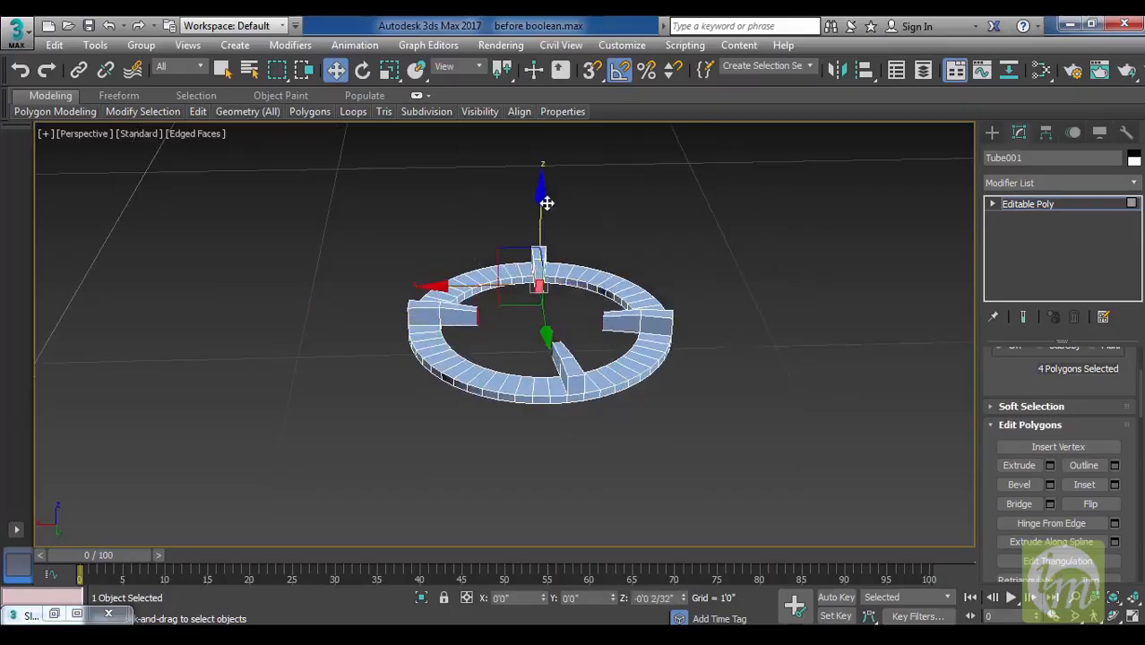
{"action": "left_click_drag", "start_coordinate": [548, 204], "coordinate": [556, 175]}
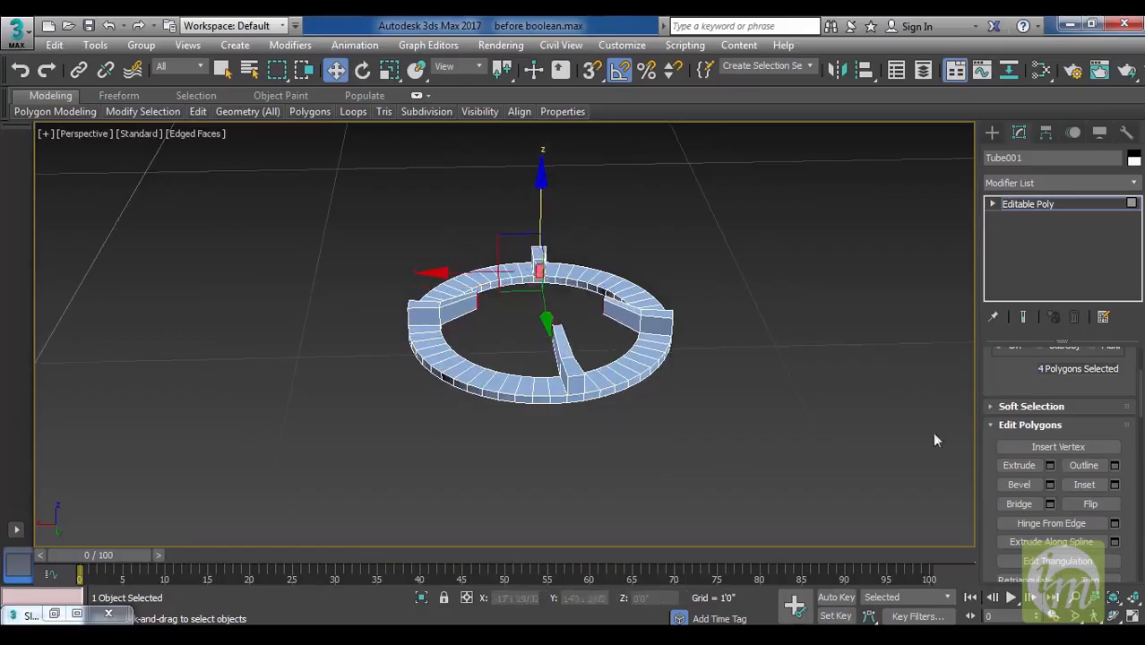
Bevel the raised tips again by 0'0 11/32" in height with almost no outline reduction.
{"action": "left_click", "coordinate": [1051, 484]}
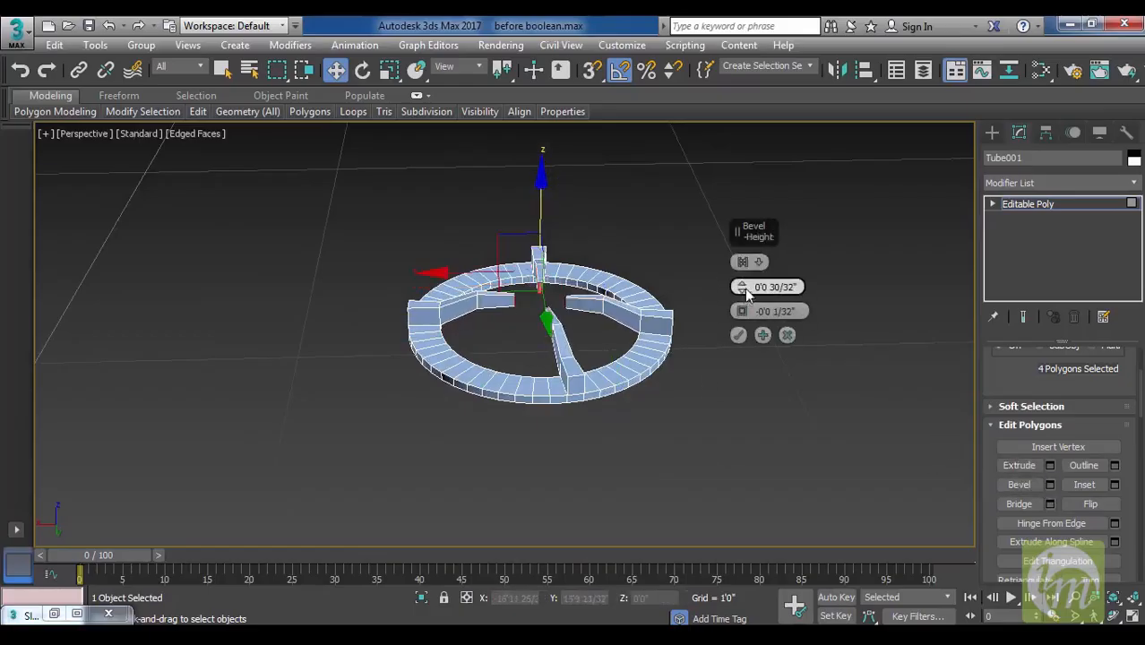
{"action": "left_click_drag", "start_coordinate": [745, 287], "coordinate": [742, 309]}
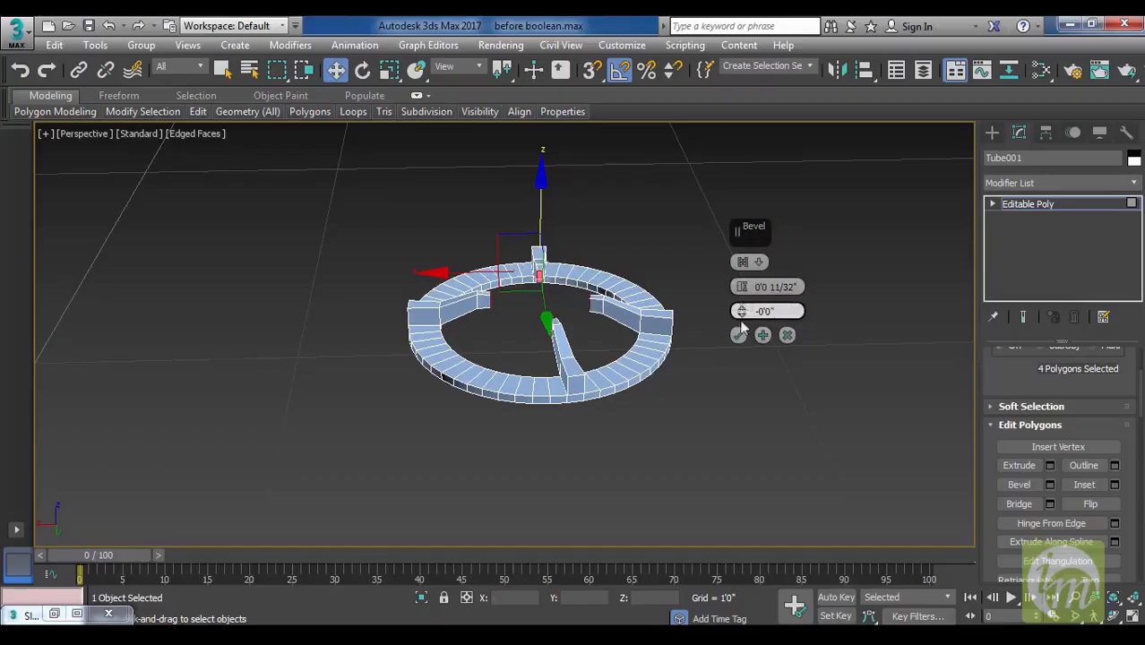
{"action": "left_click", "coordinate": [739, 334]}
{"action": "middle_click_drag", "start_coordinate": [795, 353], "coordinate": [809, 385], "text": "alt"}
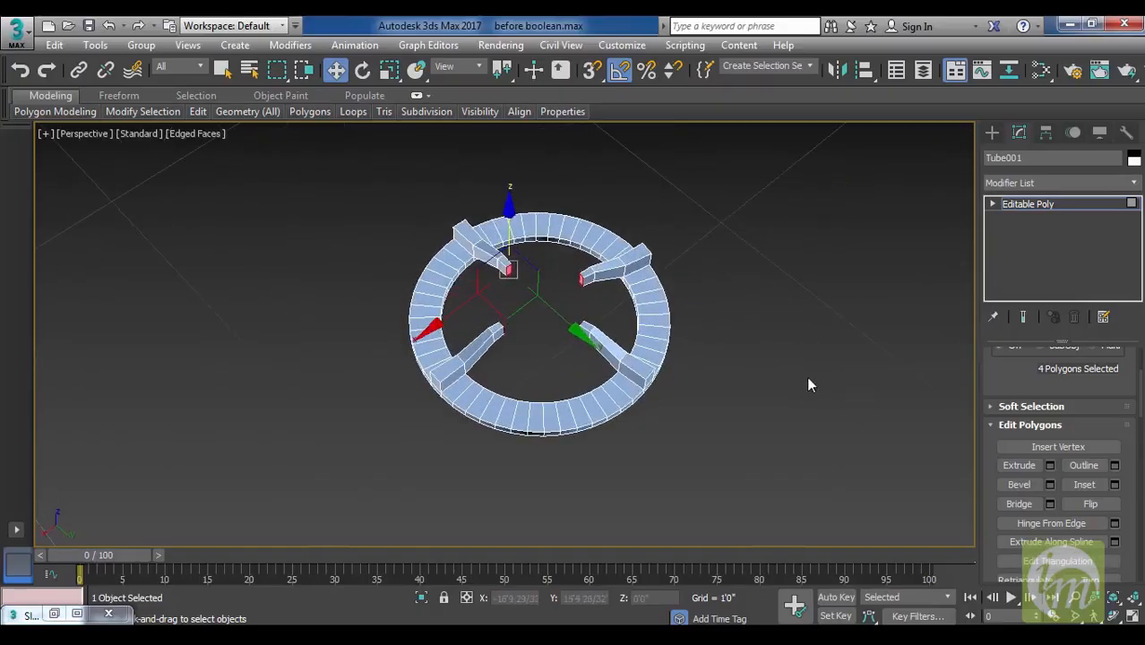
Create a tube at the ring's centre with radii of about 0'1 5/32" and 0'0 11/32" and a height of about 0'0 25/32".
{"action": "left_click", "coordinate": [992, 132]}
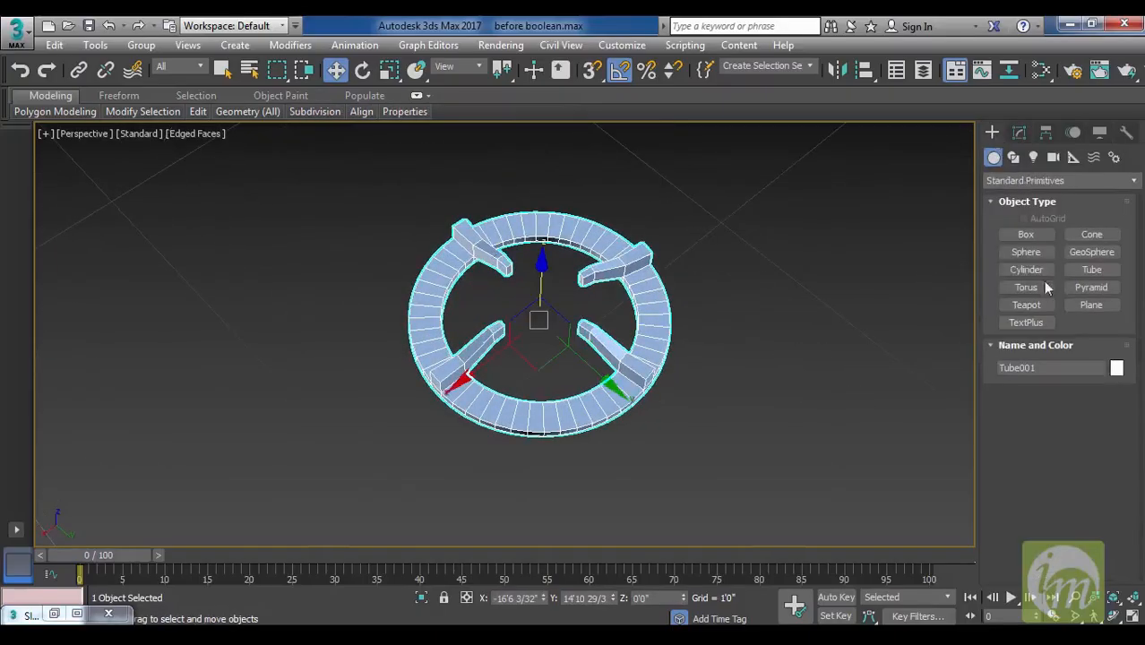
{"action": "left_click", "coordinate": [1091, 270]}
{"action": "middle_click_drag", "start_coordinate": [593, 315], "coordinate": [539, 316], "text": "alt"}
{"action": "left_click_drag", "start_coordinate": [540, 318], "coordinate": [569, 351]}
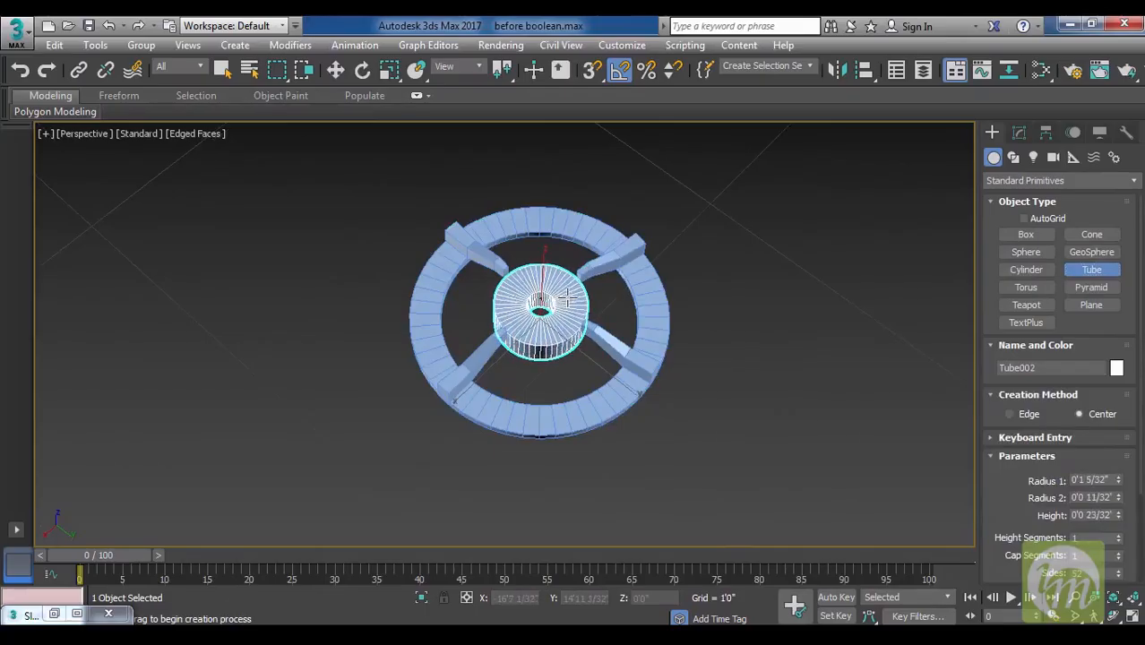
{"action": "key", "text": "w"}
{"action": "middle_click_drag", "start_coordinate": [730, 344], "coordinate": [753, 295], "text": "alt"}
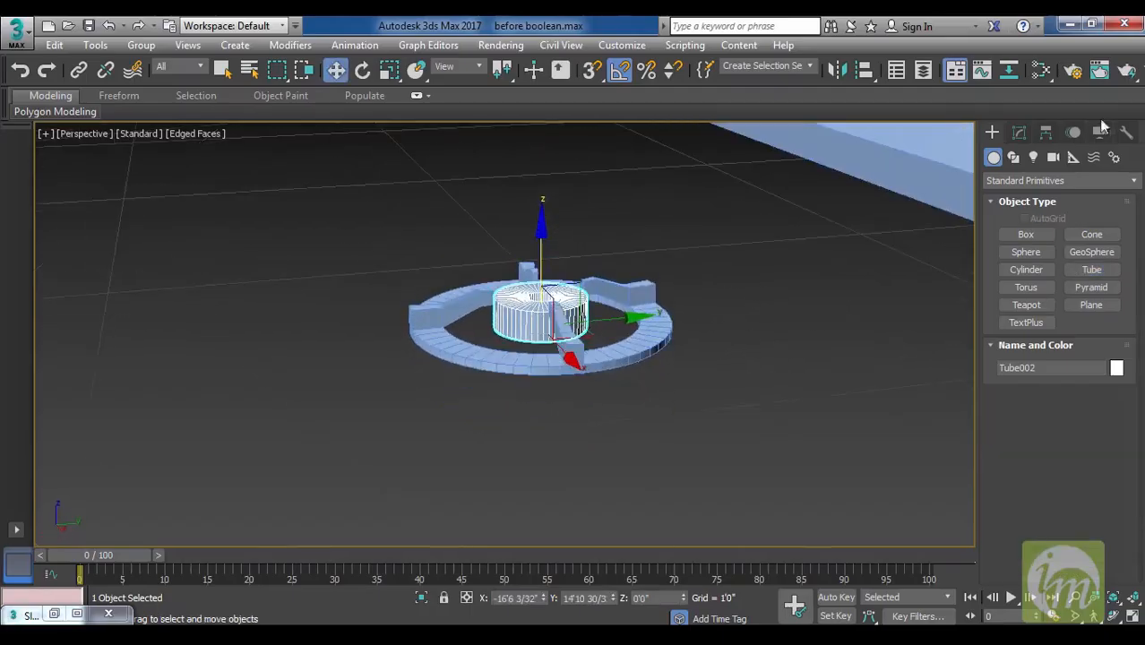
Convert the centre tube to an Editable Poly and select all vertices along its top.
{"action": "left_click", "coordinate": [1020, 135]}
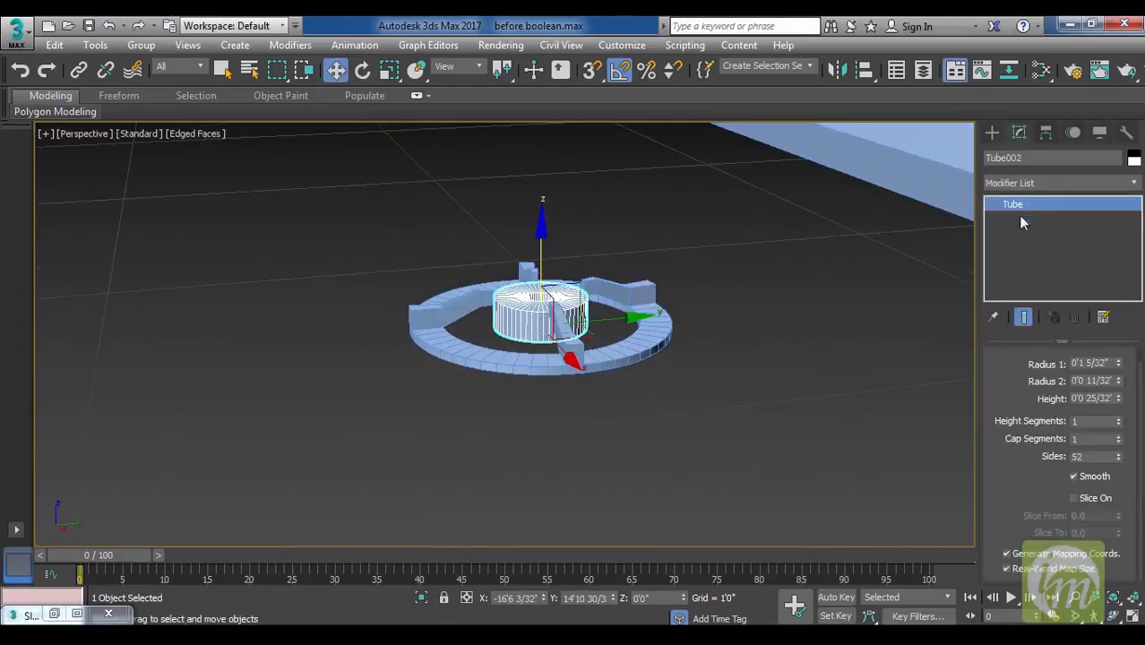
{"action": "right_click", "coordinate": [1020, 212]}
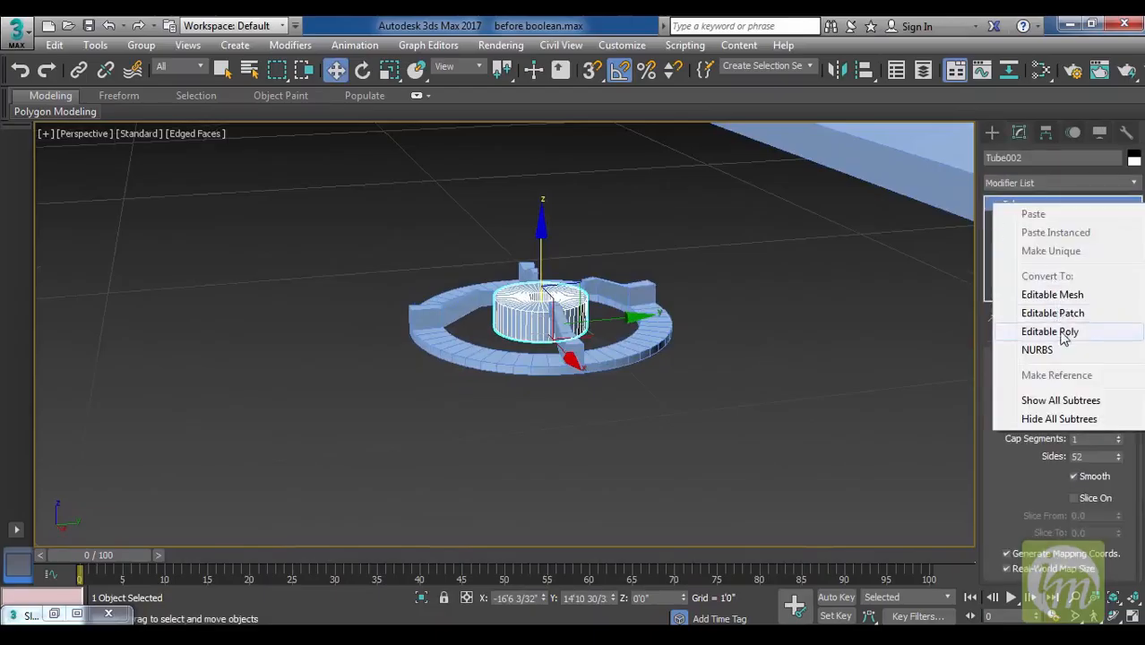
{"action": "left_click", "coordinate": [1059, 331]}
{"action": "left_click", "coordinate": [1018, 360]}
{"action": "middle_click_drag", "start_coordinate": [626, 314], "coordinate": [526, 288], "text": "alt"}
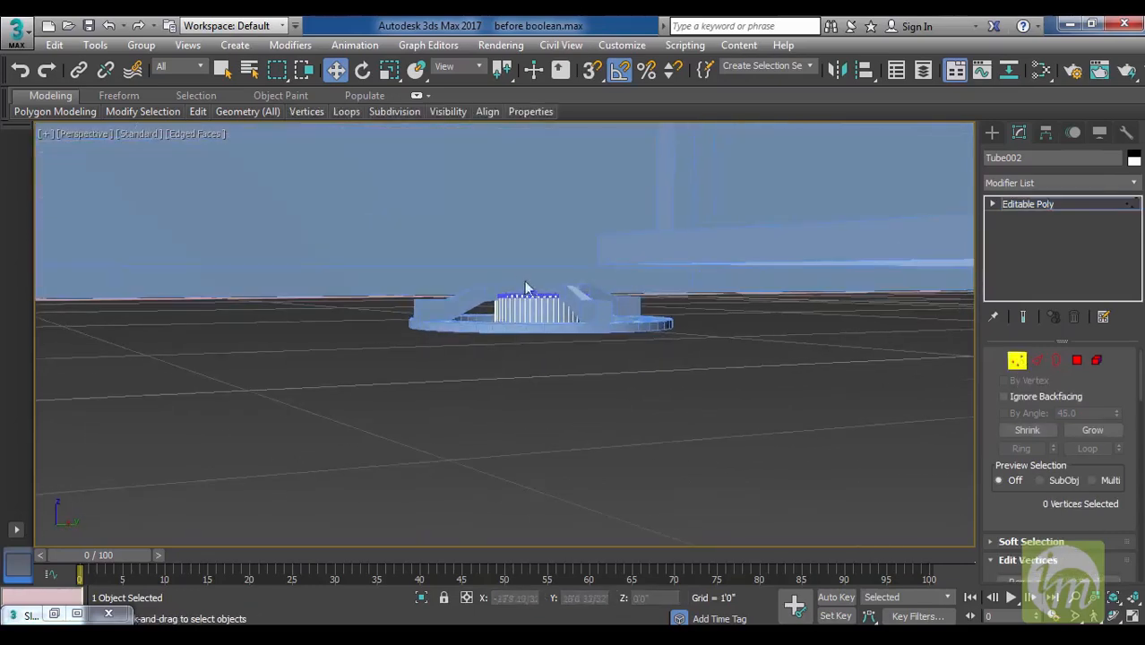
{"action": "left_click_drag", "start_coordinate": [601, 308], "coordinate": [603, 308]}
Remove the inner circle of vertices from the selection in the wireframe top view, keeping only the tube's outer top vertices.
{"action": "middle_click_drag", "start_coordinate": [669, 307], "coordinate": [774, 316], "text": "alt"}
{"action": "key", "text": "t"}
{"action": "middle_click_drag", "start_coordinate": [702, 297], "coordinate": [592, 465]}
{"action": "scroll", "coordinate": [134, 268], "scroll_direction": "up", "scroll_amount": 3}
{"action": "middle_click_drag", "start_coordinate": [135, 268], "coordinate": [632, 376]}
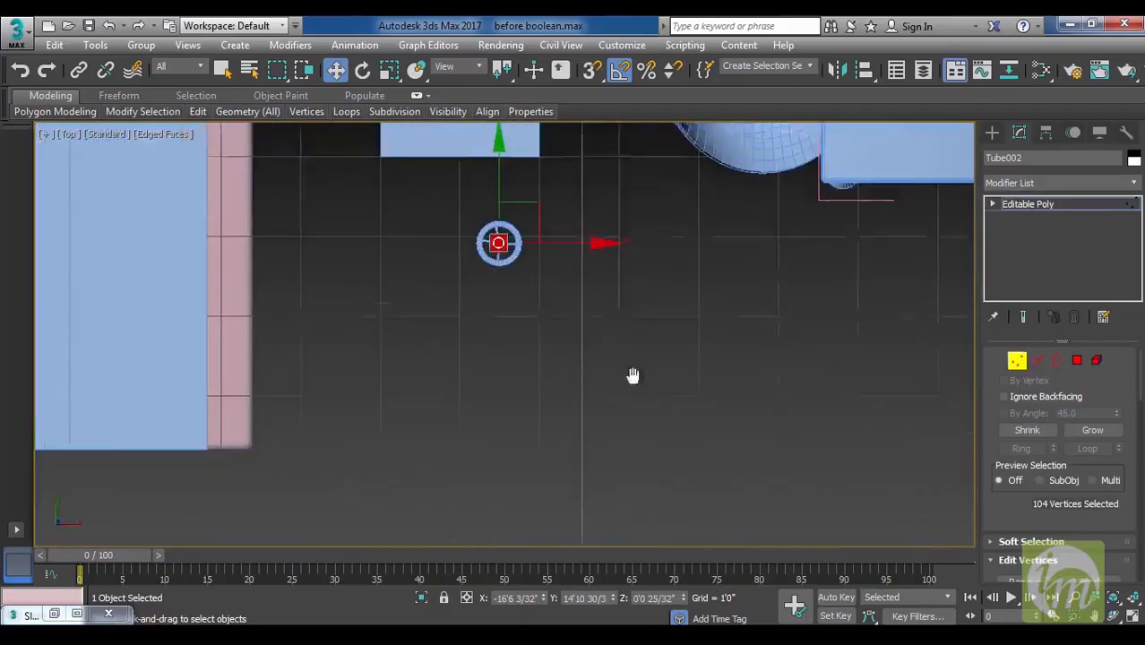
{"action": "scroll", "coordinate": [538, 304], "scroll_direction": "up", "scroll_amount": 4}
{"action": "scroll", "coordinate": [610, 287], "scroll_direction": "up", "scroll_amount": 4}
{"action": "middle_click_drag", "start_coordinate": [587, 232], "coordinate": [607, 330]}
{"action": "scroll", "coordinate": [627, 403], "scroll_direction": "down", "scroll_amount": 5}
{"action": "middle_click_drag", "start_coordinate": [672, 485], "coordinate": [659, 437]}
{"action": "key", "text": "F3"}
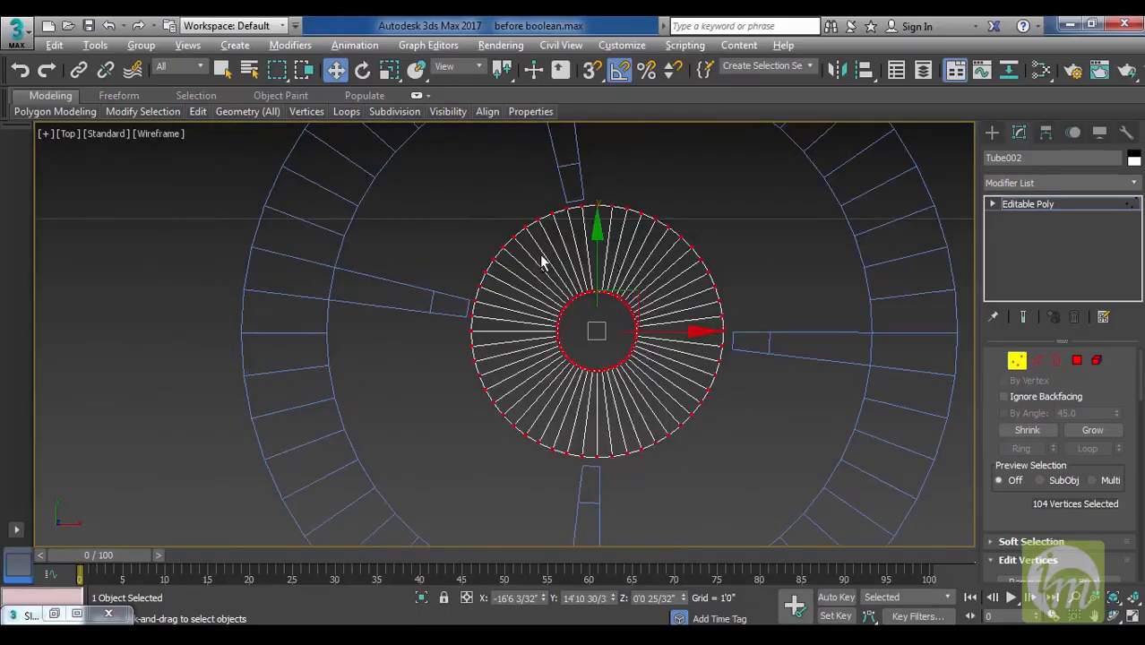
{"action": "left_click_drag", "start_coordinate": [538, 254], "coordinate": [654, 386]}
{"action": "key", "text": "p"}
{"action": "mouse_move", "coordinate": [792, 397]}
{"action": "middle_mouse_down", "text": "alt"}
{"action": "mouse_move", "coordinate": [742, 314]}
{"action": "mouse_move", "coordinate": [757, 297]}
{"action": "middle_mouse_up", "text": "alt"}
{"action": "key", "text": "F3"}
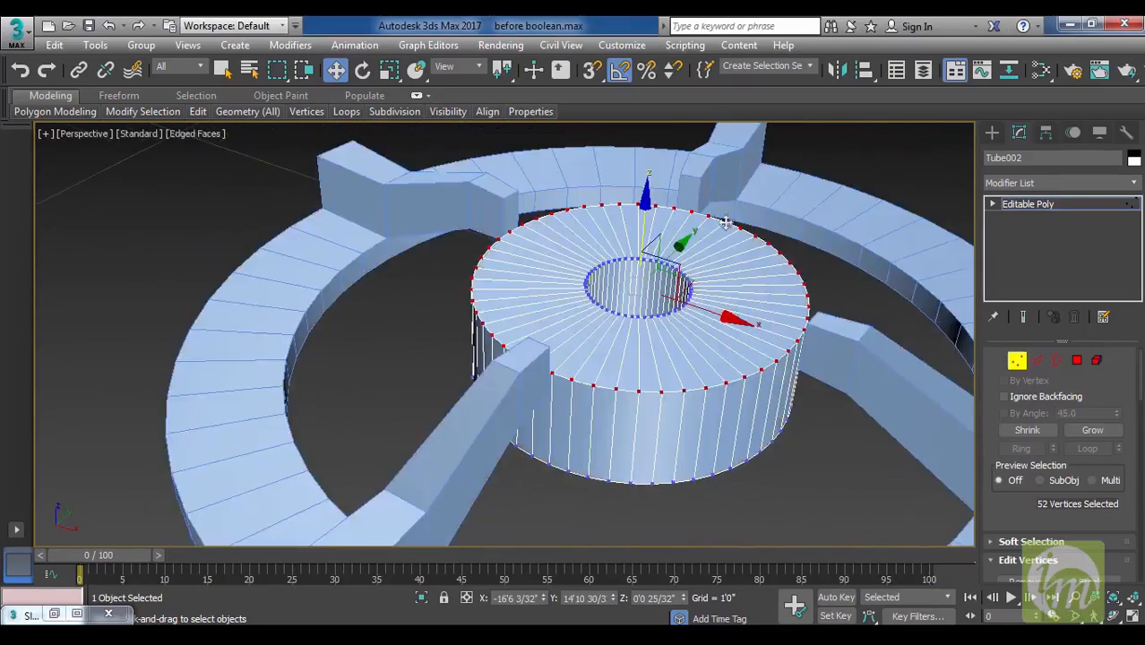
Scale the tube's outer top vertices uniformly inward to taper it into a truncated cone.
{"action": "middle_click_drag", "start_coordinate": [591, 378], "coordinate": [670, 356], "text": "alt"}
{"action": "middle_click_drag", "start_coordinate": [724, 381], "coordinate": [717, 379], "text": "alt"}
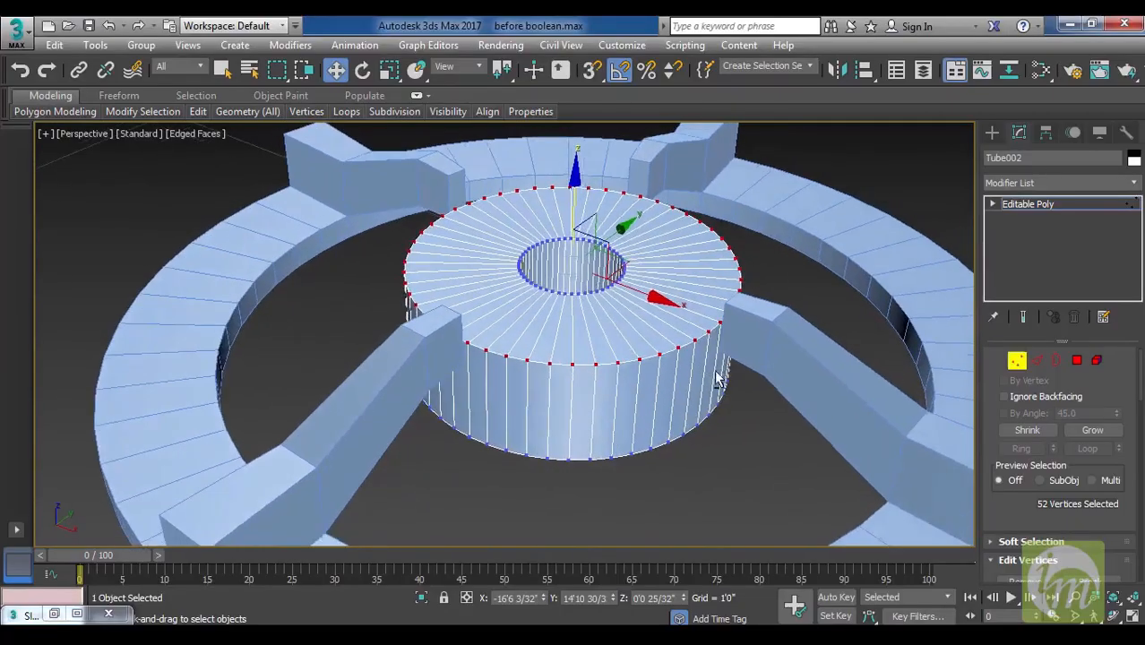
{"action": "key", "text": "r"}
{"action": "left_click_drag", "start_coordinate": [574, 265], "coordinate": [560, 345]}
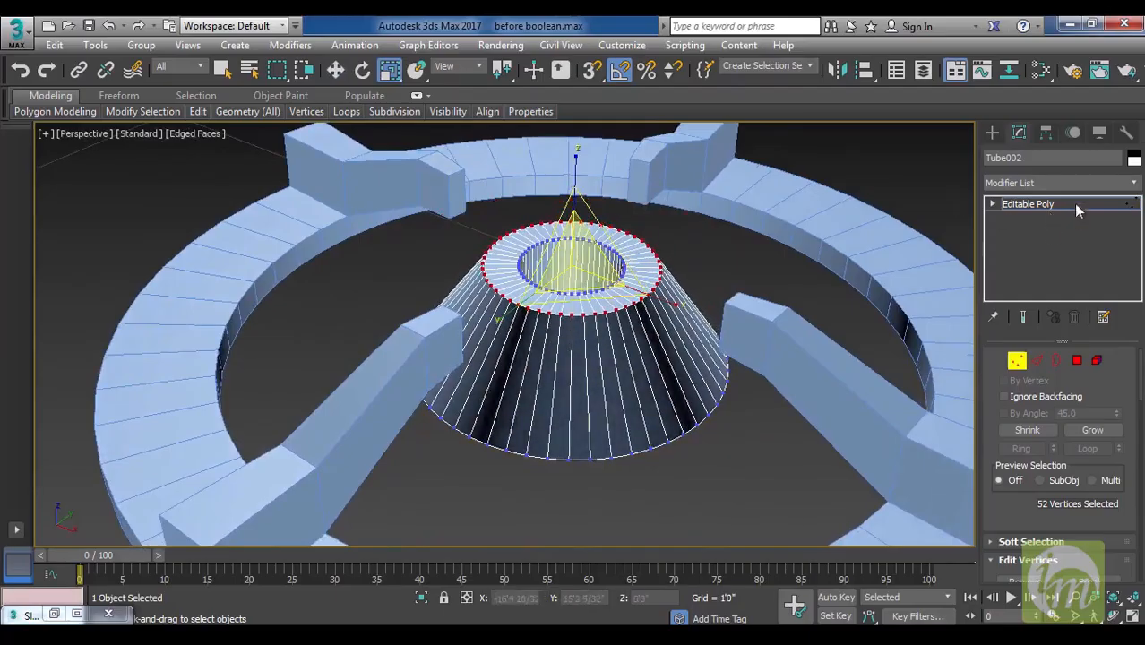
{"action": "left_click", "coordinate": [1074, 203]}
{"action": "middle_click_drag", "start_coordinate": [612, 319], "coordinate": [613, 285], "text": "alt"}
{"action": "left_click", "coordinate": [1018, 362]}
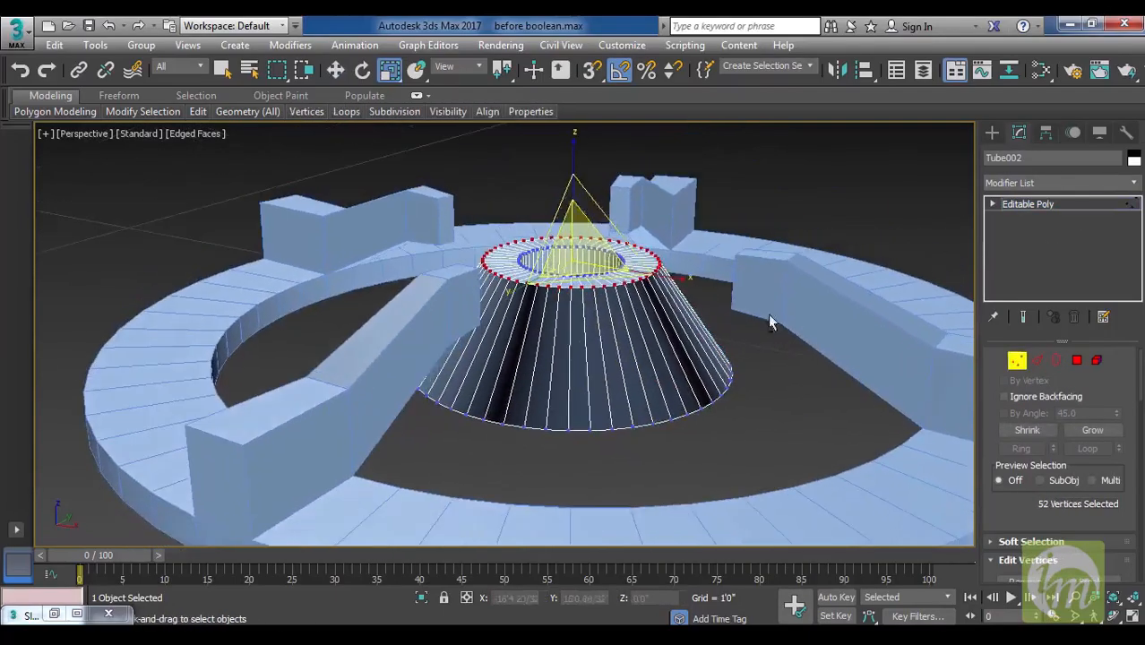
Try to lower the top vertices of the tapered centre piece.
{"action": "left_click_drag", "start_coordinate": [453, 210], "coordinate": [701, 323]}
{"action": "middle_click_drag", "start_coordinate": [703, 323], "coordinate": [730, 344], "text": "alt"}
{"action": "key", "text": "w"}
{"action": "left_click_drag", "start_coordinate": [571, 232], "coordinate": [578, 281]}
{"action": "middle_click_drag", "start_coordinate": [579, 287], "coordinate": [526, 261], "text": "alt"}
{"action": "scroll", "coordinate": [526, 261], "scroll_direction": "down", "scroll_amount": 5}
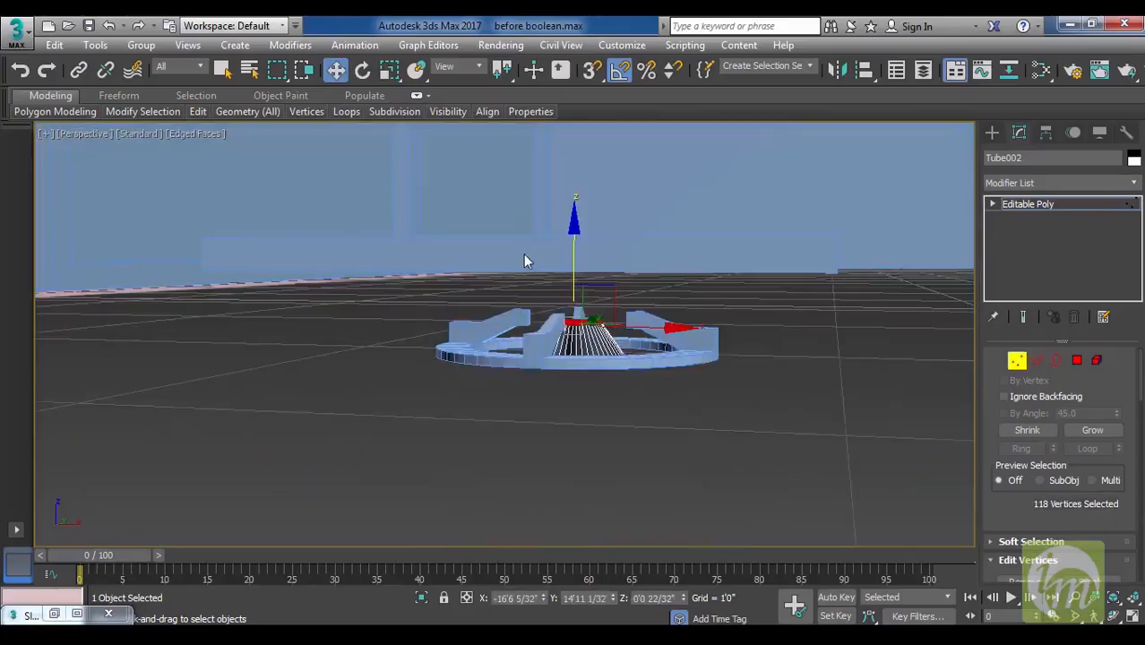
Select only the two top vertex circles of the centre piece and lower them to a height of about 0'0 12/32".
{"action": "left_click_drag", "start_coordinate": [595, 324], "coordinate": [613, 328]}
{"action": "middle_click_drag", "start_coordinate": [711, 336], "coordinate": [605, 319], "text": "alt"}
{"action": "left_click_drag", "start_coordinate": [576, 237], "coordinate": [578, 255]}
{"action": "middle_click_drag", "start_coordinate": [656, 316], "coordinate": [652, 357], "text": "alt"}
{"action": "scroll", "coordinate": [697, 323], "scroll_direction": "up", "scroll_amount": 5}
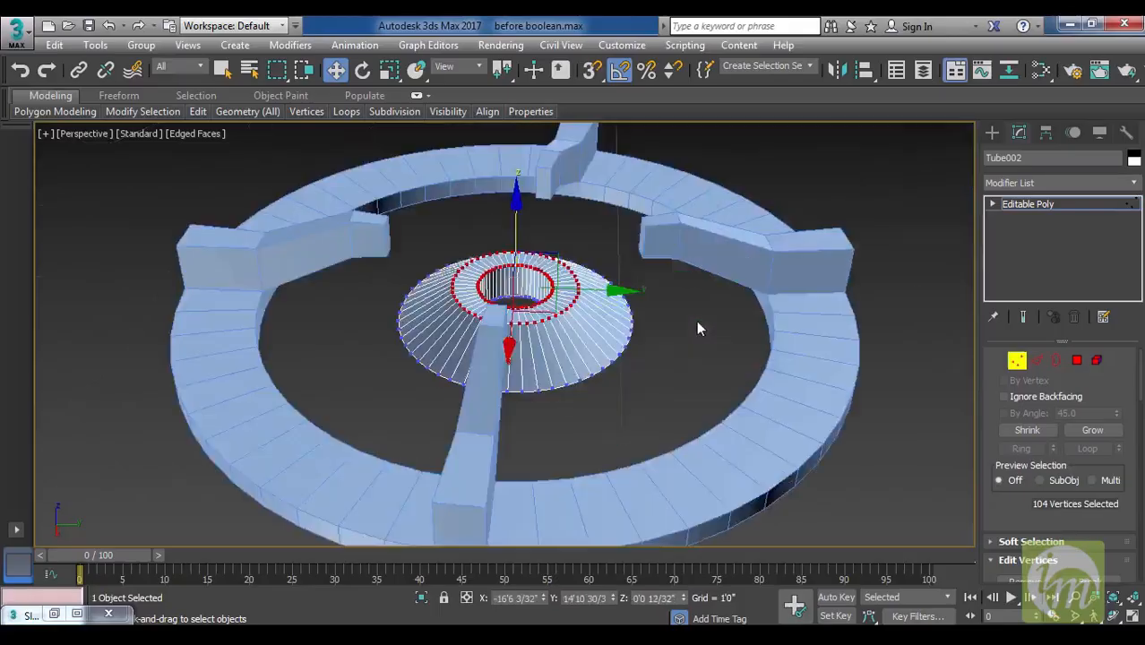
Uniformly scale the centre piece's two top vertex circles slightly and finish the vertex editing.
{"action": "key", "text": "r"}
{"action": "left_click_drag", "start_coordinate": [576, 319], "coordinate": [583, 303]}
{"action": "left_click", "coordinate": [1067, 200]}
{"action": "middle_click_drag", "start_coordinate": [693, 327], "coordinate": [593, 356], "text": "alt"}
{"action": "scroll", "coordinate": [655, 349], "scroll_direction": "down", "scroll_amount": 3}
{"action": "middle_click_drag", "start_coordinate": [705, 342], "coordinate": [678, 449]}
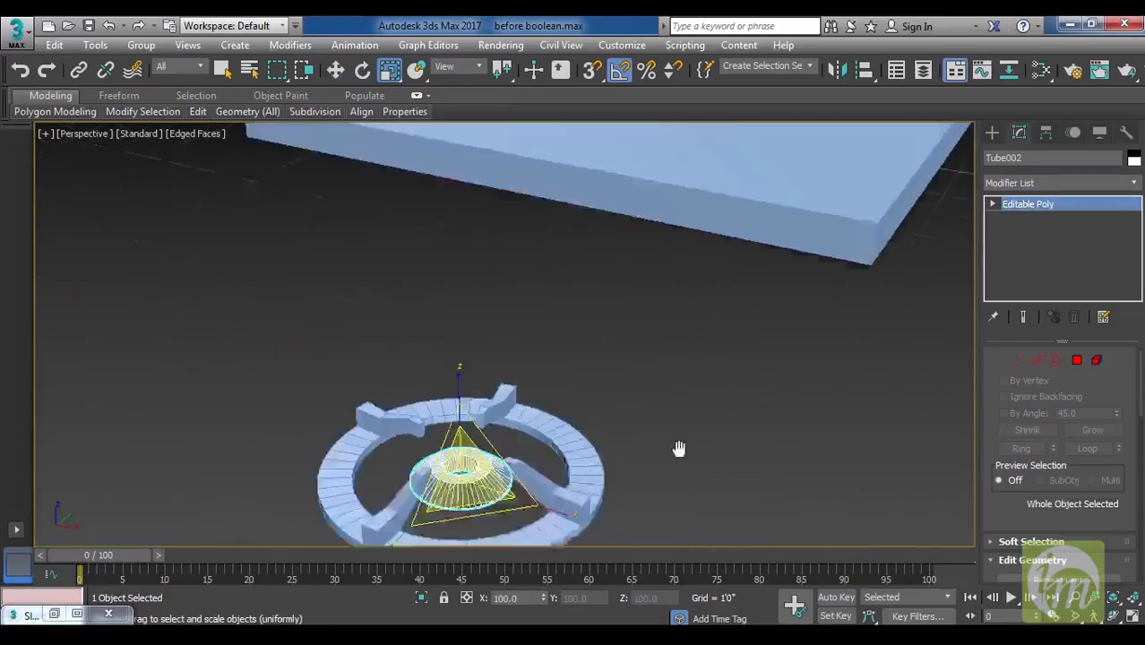
Select the pan-support ring together with the tapered centre cap.
{"action": "scroll", "coordinate": [722, 414], "scroll_direction": "down", "scroll_amount": 4}
{"action": "scroll", "coordinate": [722, 414], "scroll_direction": "up", "scroll_amount": 3}
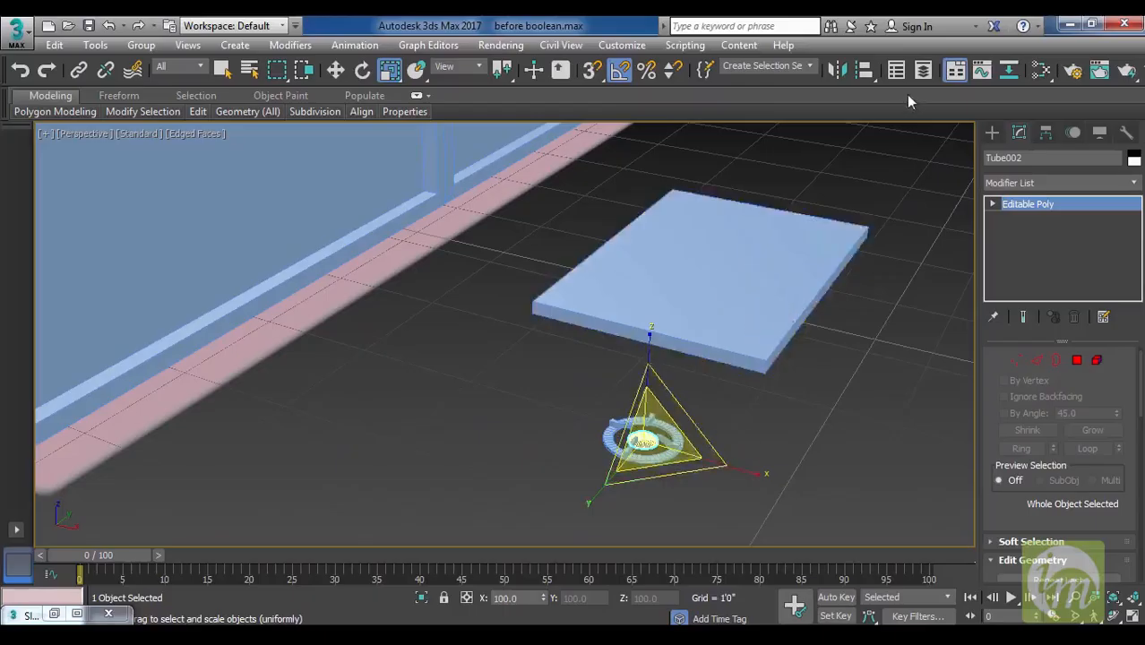
{"action": "middle_click_drag", "start_coordinate": [826, 225], "coordinate": [699, 358]}
{"action": "scroll", "coordinate": [698, 358], "scroll_direction": "down", "scroll_amount": 5}
{"action": "middle_click_drag", "start_coordinate": [789, 309], "coordinate": [607, 339]}
{"action": "scroll", "coordinate": [607, 339], "scroll_direction": "up", "scroll_amount": 3}
{"action": "scroll", "coordinate": [607, 339], "scroll_direction": "up", "scroll_amount": 5}
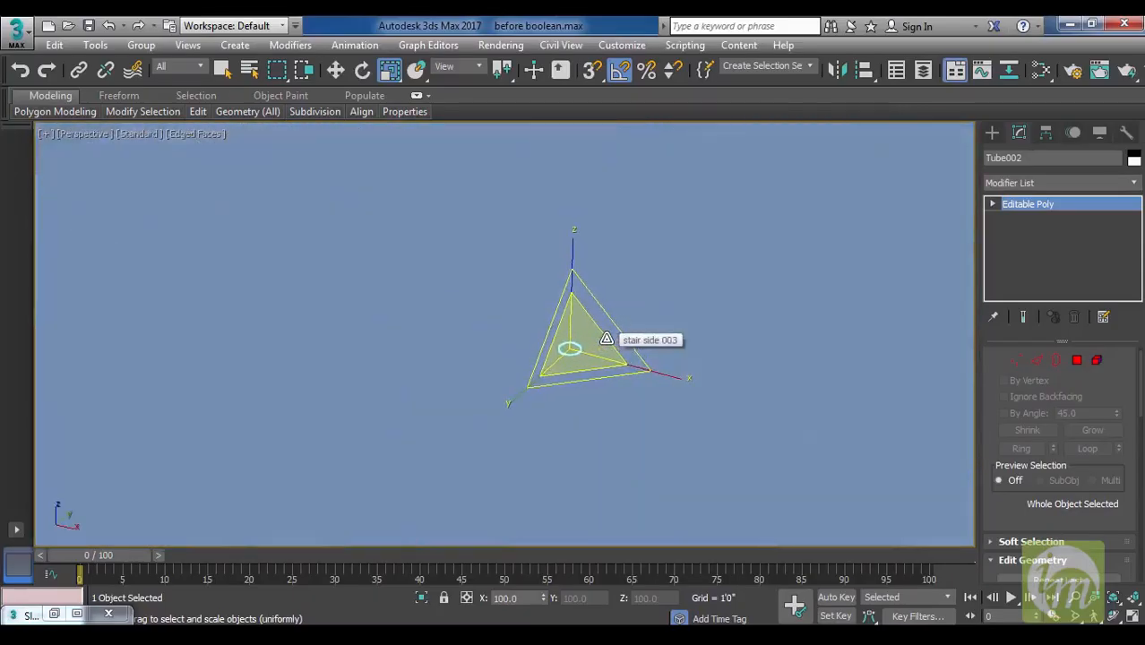
{"action": "scroll", "coordinate": [606, 339], "scroll_direction": "down", "scroll_amount": 6}
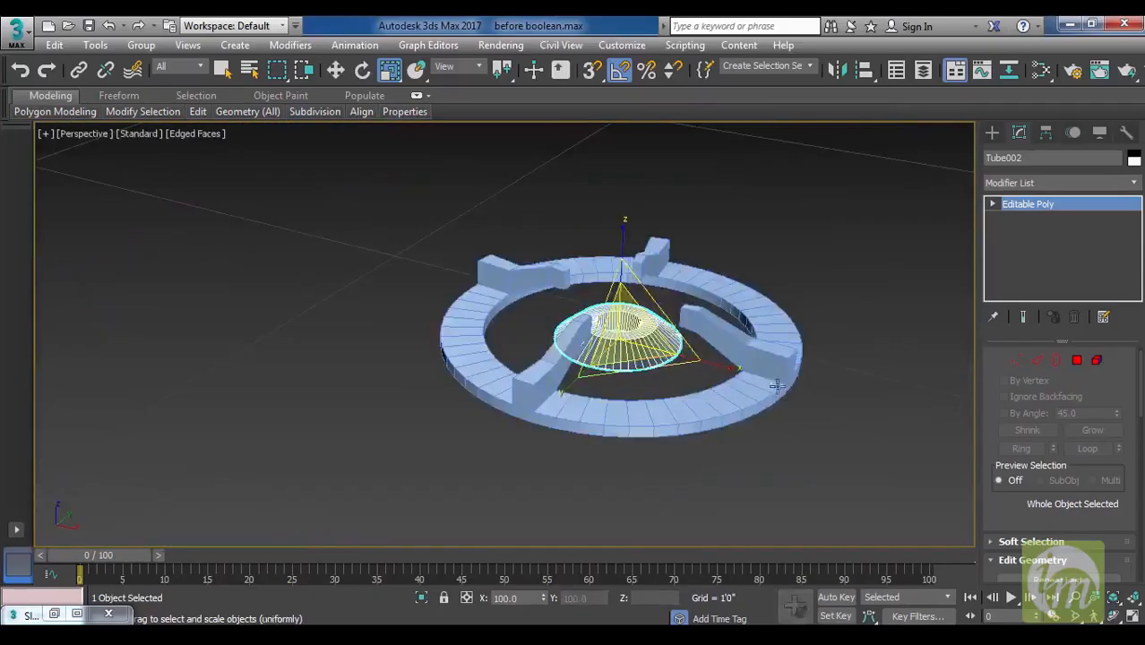
{"action": "left_click_drag", "start_coordinate": [468, 239], "coordinate": [470, 241]}
{"action": "scroll", "coordinate": [624, 323], "scroll_direction": "down", "scroll_amount": 4}
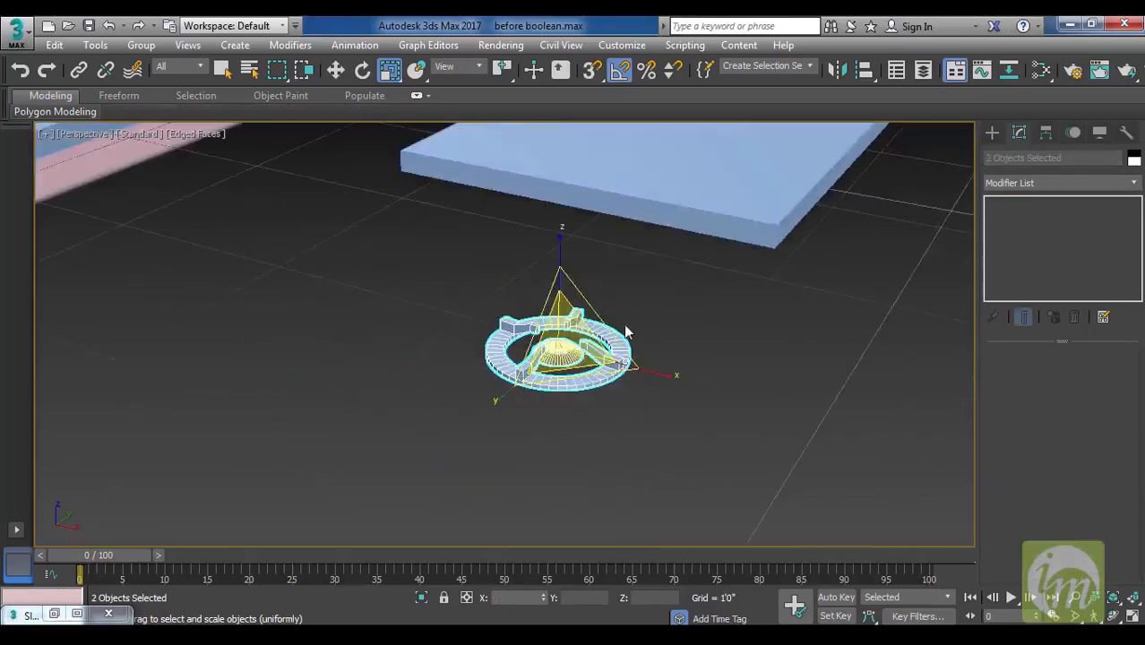
In the top view, move the complete burner onto the near right corner area of the rectangular cooktop slab.
{"action": "key", "text": "t"}
{"action": "middle_click_drag", "start_coordinate": [682, 328], "coordinate": [547, 304]}
{"action": "scroll", "coordinate": [696, 297], "scroll_direction": "down", "scroll_amount": 10}
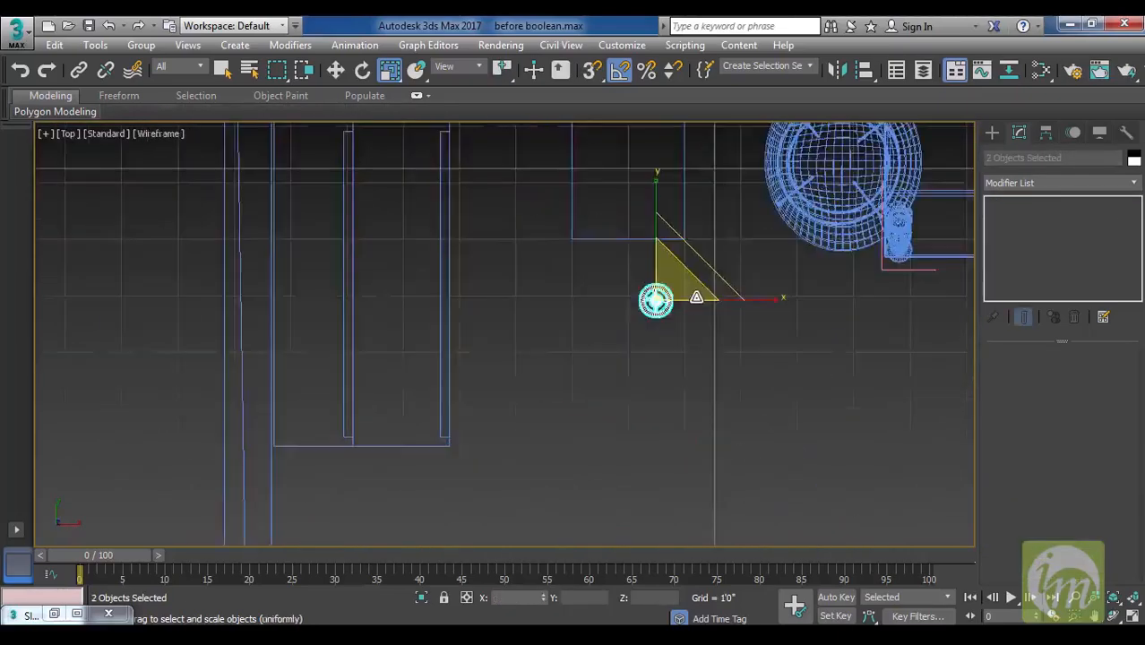
{"action": "middle_click_drag", "start_coordinate": [720, 286], "coordinate": [723, 342]}
{"action": "scroll", "coordinate": [721, 340], "scroll_direction": "up", "scroll_amount": 10}
{"action": "middle_click_drag", "start_coordinate": [595, 334], "coordinate": [733, 333]}
{"action": "scroll", "coordinate": [730, 333], "scroll_direction": "down", "scroll_amount": 5}
{"action": "key", "text": "w"}
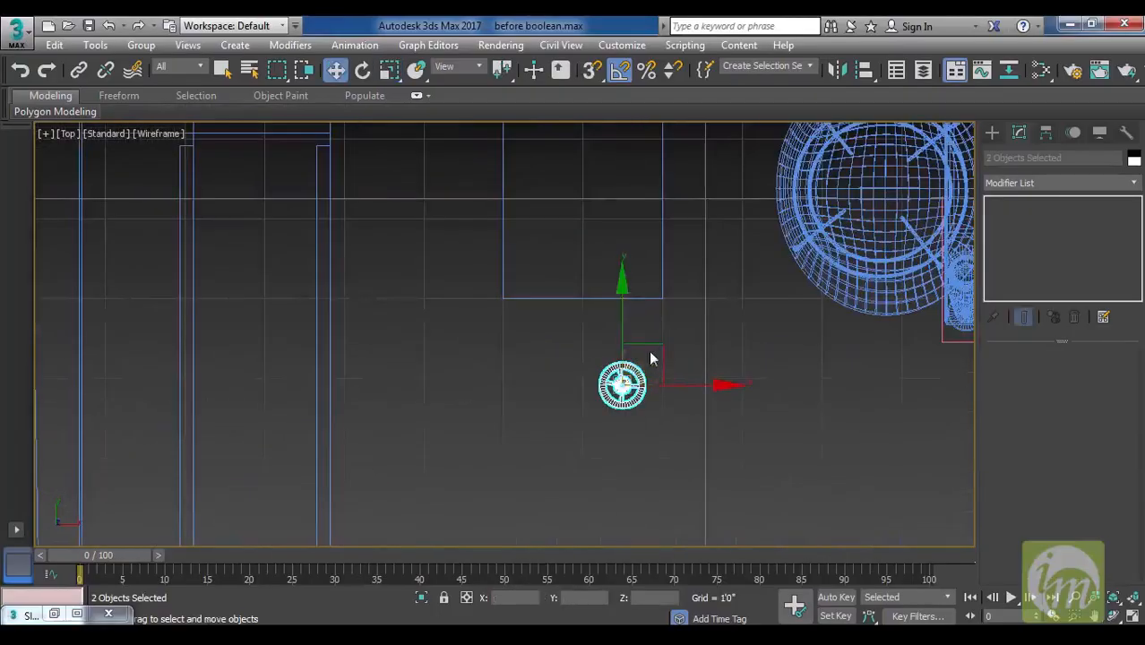
{"action": "left_click_drag", "start_coordinate": [661, 347], "coordinate": [648, 206]}
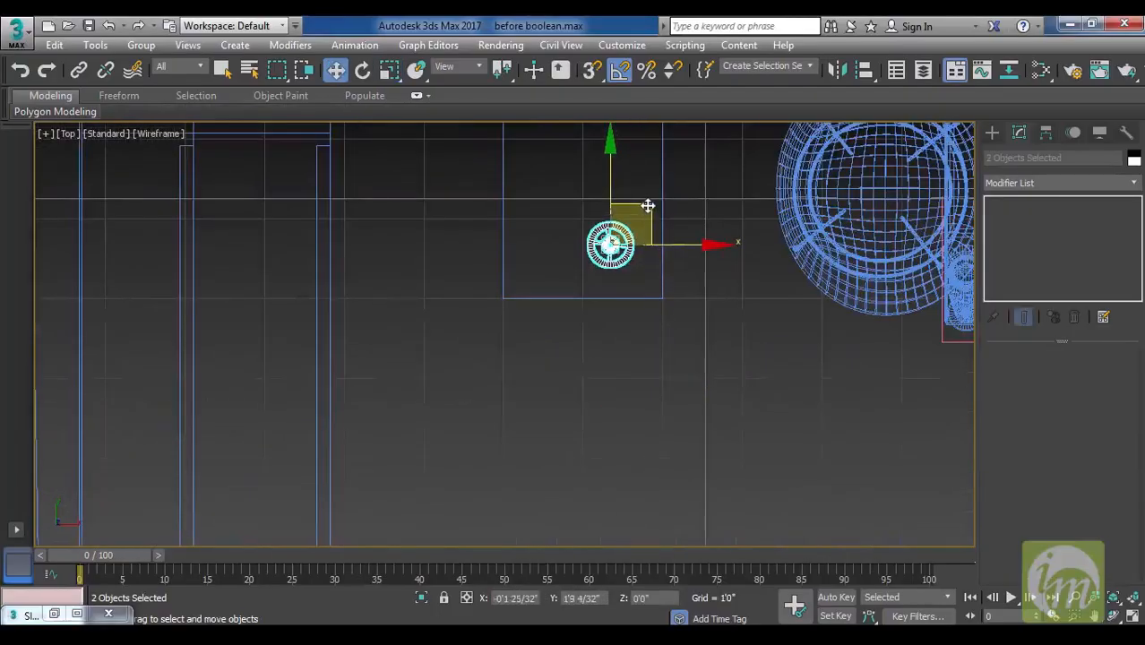
Copy the burner once along X and copy the resulting pair along Y to lay out four burners on the slab.
{"action": "middle_click_drag", "start_coordinate": [648, 206], "coordinate": [688, 348]}
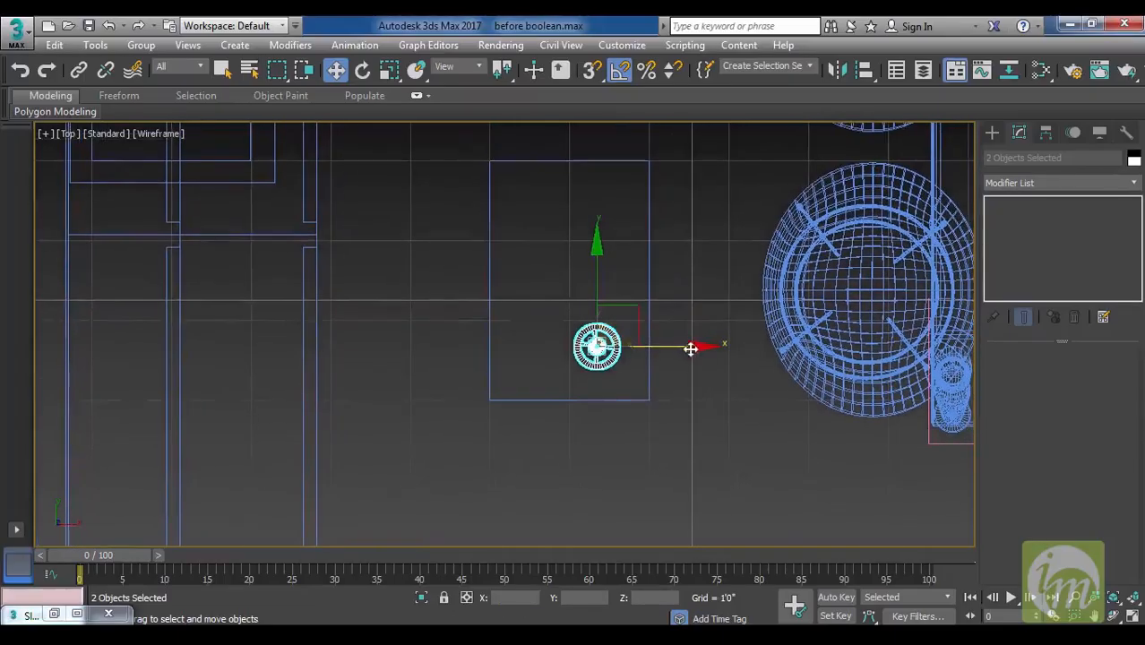
{"action": "left_click_drag", "start_coordinate": [690, 349], "coordinate": [620, 349], "text": "shift"}
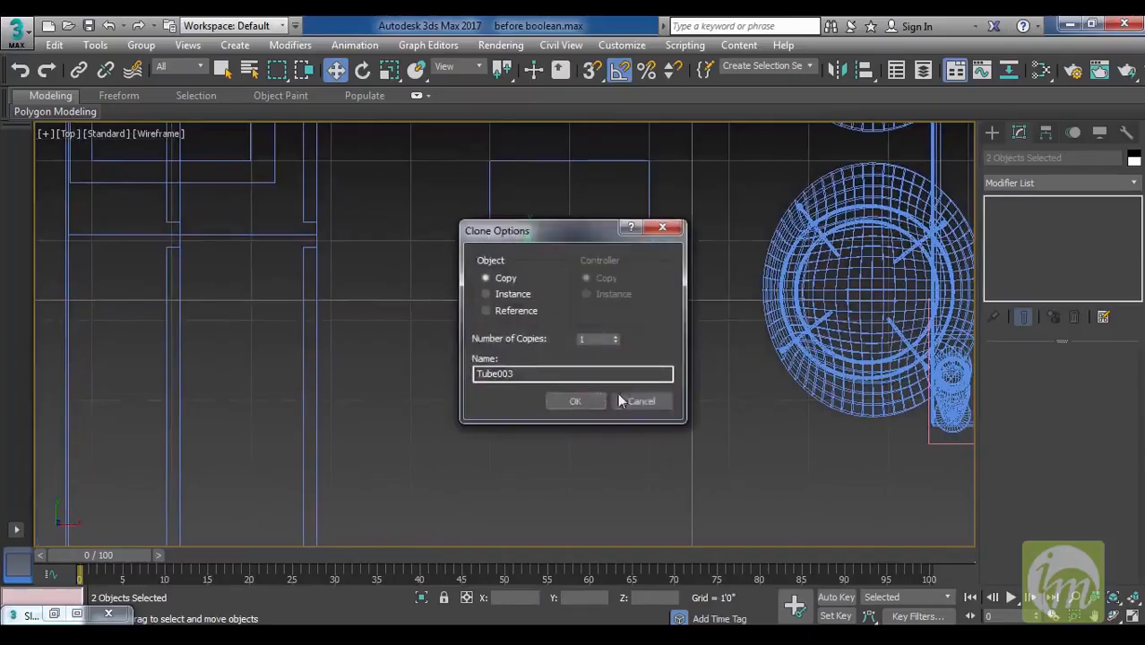
{"action": "left_click", "coordinate": [576, 401]}
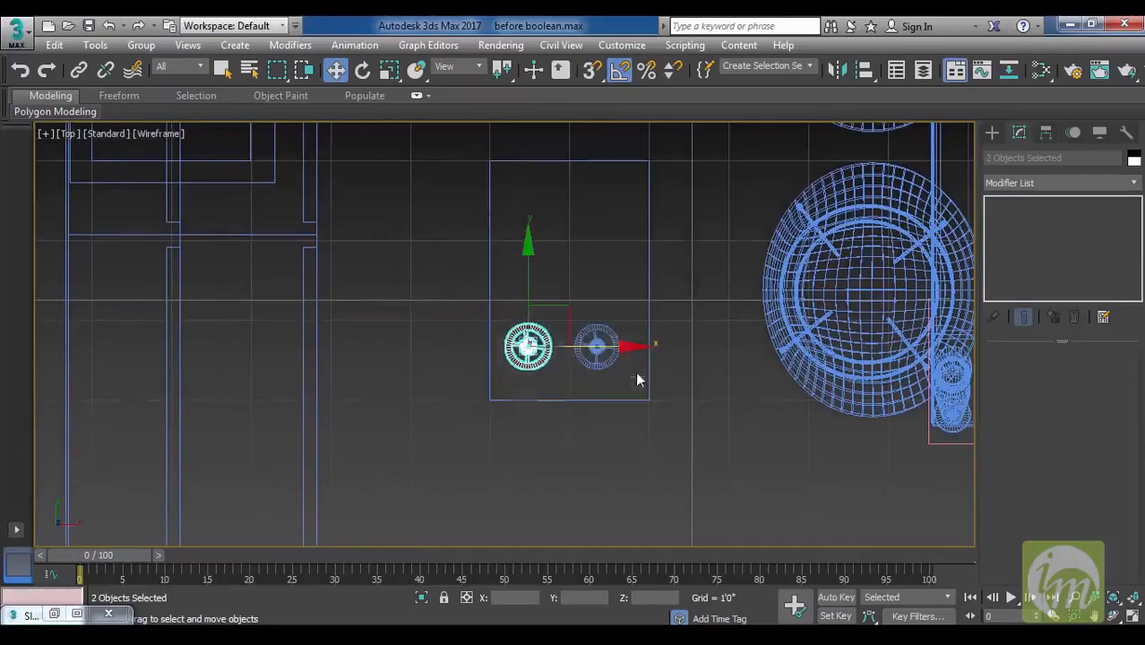
{"action": "left_click_drag", "start_coordinate": [505, 325], "coordinate": [508, 321]}
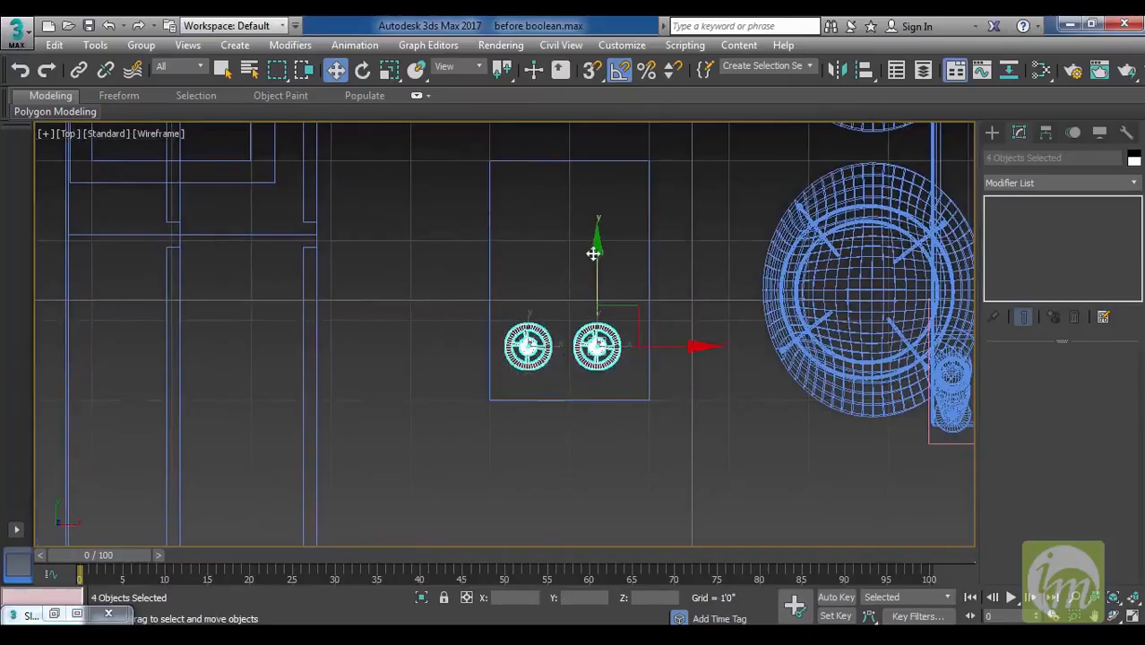
{"action": "mouse_move", "coordinate": [596, 248]}
{"action": "left_mouse_down", "text": "shift"}
{"action": "mouse_move", "coordinate": [614, 113]}
{"action": "mouse_move", "coordinate": [616, 123]}
{"action": "left_mouse_up", "text": "shift"}
{"action": "left_click", "coordinate": [576, 402]}
Lower the cooktop slab in the left view so that the four burners sit on its upper surface.
{"action": "mouse_move", "coordinate": [681, 358]}
{"action": "middle_mouse_down"}
{"action": "mouse_move", "coordinate": [684, 384]}
{"action": "mouse_move", "coordinate": [681, 319]}
{"action": "mouse_move", "coordinate": [657, 348]}
{"action": "middle_mouse_up"}
{"action": "key", "text": "p"}
{"action": "left_click", "coordinate": [617, 306]}
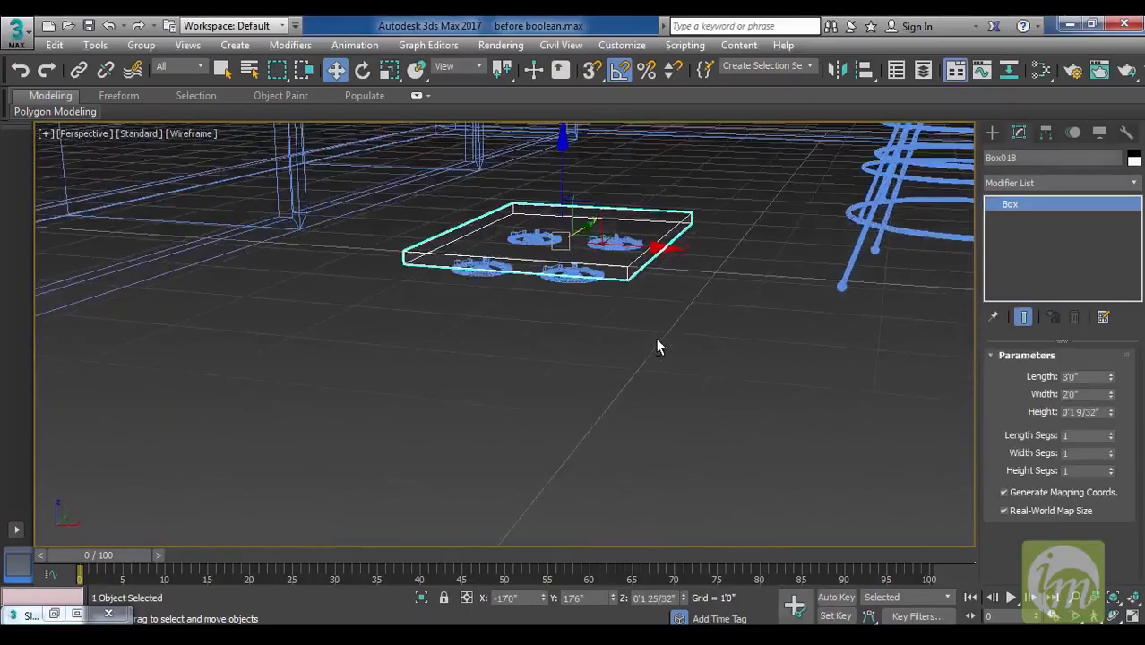
{"action": "key", "text": "l"}
{"action": "scroll", "coordinate": [723, 349], "scroll_direction": "up", "scroll_amount": 8}
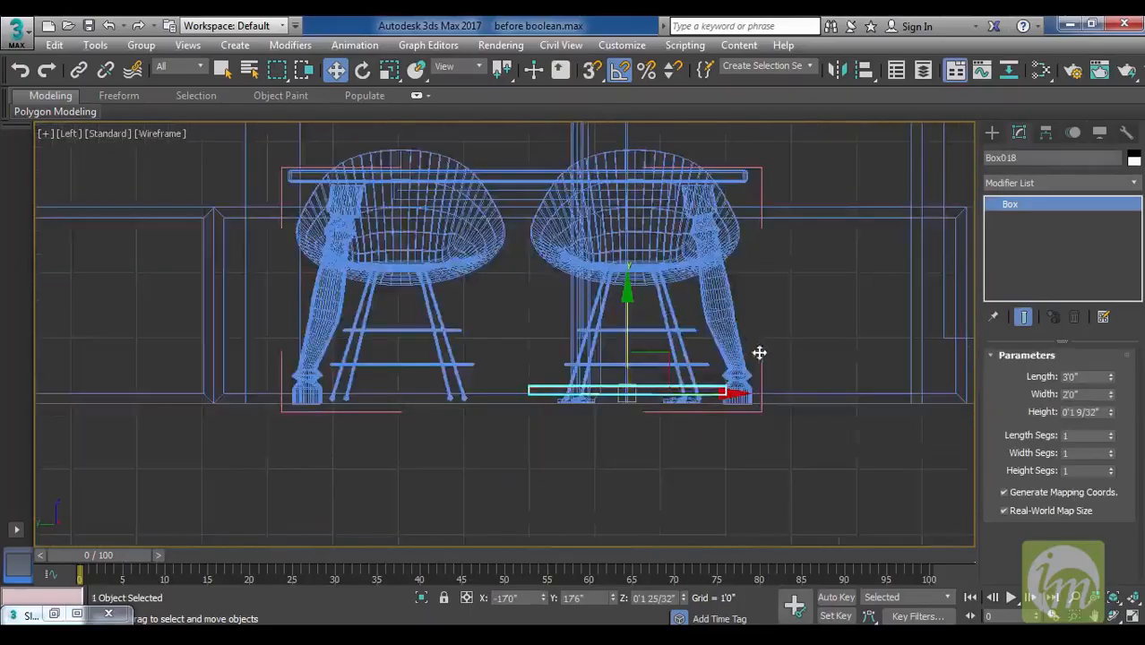
{"action": "middle_click_drag", "start_coordinate": [615, 392], "coordinate": [698, 304]}
{"action": "left_click_drag", "start_coordinate": [471, 296], "coordinate": [469, 342]}
{"action": "middle_click_drag", "start_coordinate": [702, 324], "coordinate": [767, 351]}
Group the slab and all four burners under the name "gas stove" and clear the selection.
{"action": "key", "text": "p"}
{"action": "left_click_drag", "start_coordinate": [679, 383], "coordinate": [458, 175]}
{"action": "middle_click_drag", "start_coordinate": [458, 176], "coordinate": [502, 219]}
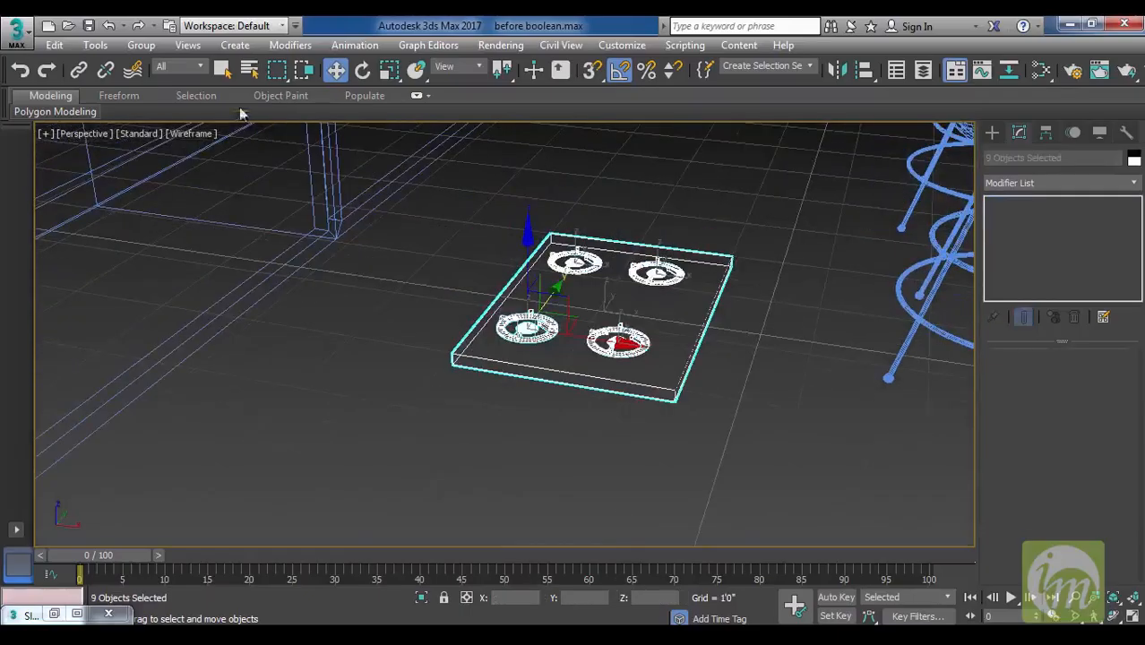
{"action": "left_click", "coordinate": [140, 45]}
{"action": "left_click", "coordinate": [170, 67]}
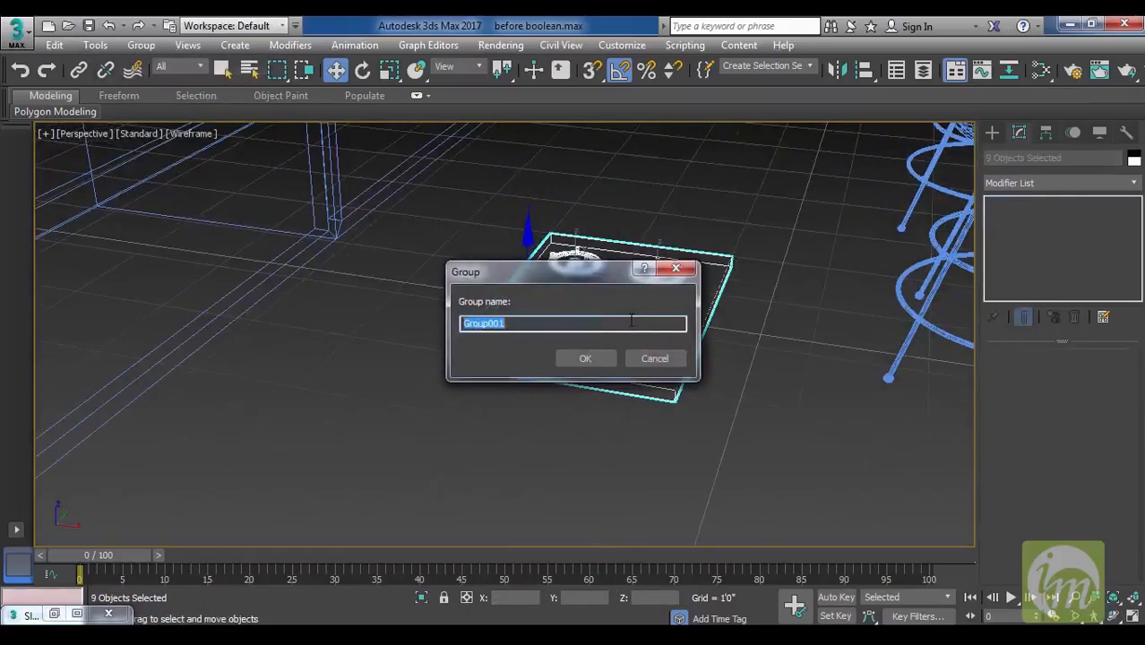
{"action": "type", "text": "gas stove"}
{"action": "key", "text": "Return"}
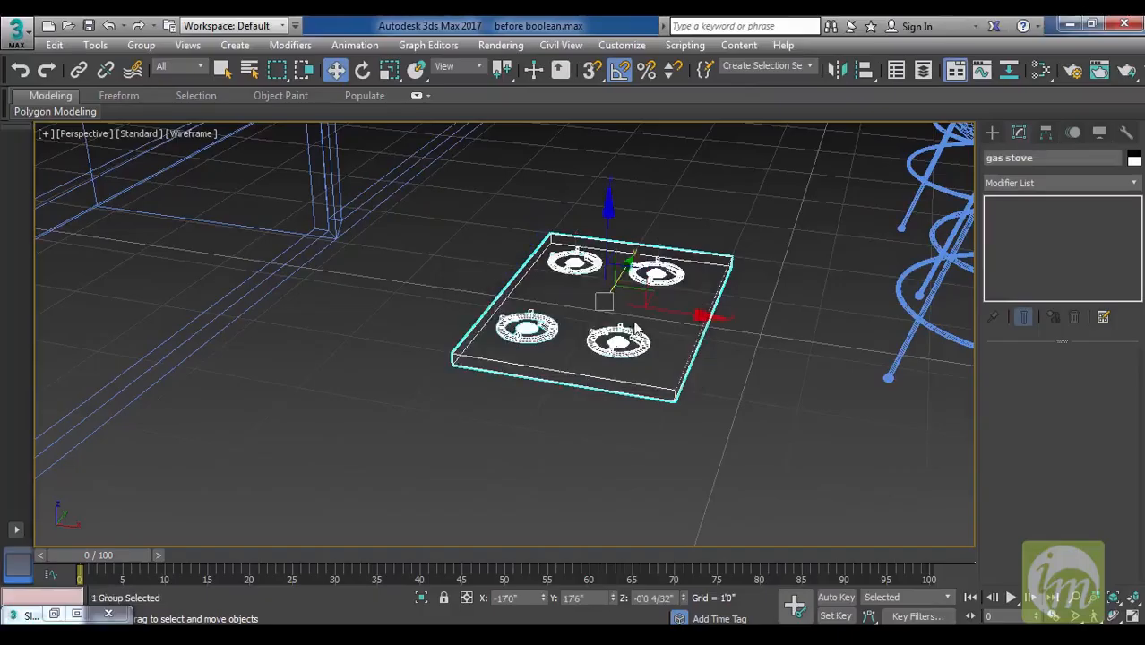
{"action": "left_click", "coordinate": [748, 327]}
Create a small cylinder beside the stove, about 0'0 29/32" in radius and 0'0 10/32" high, with 24 sides.
{"action": "middle_click_drag", "start_coordinate": [775, 328], "coordinate": [750, 340], "text": "alt"}
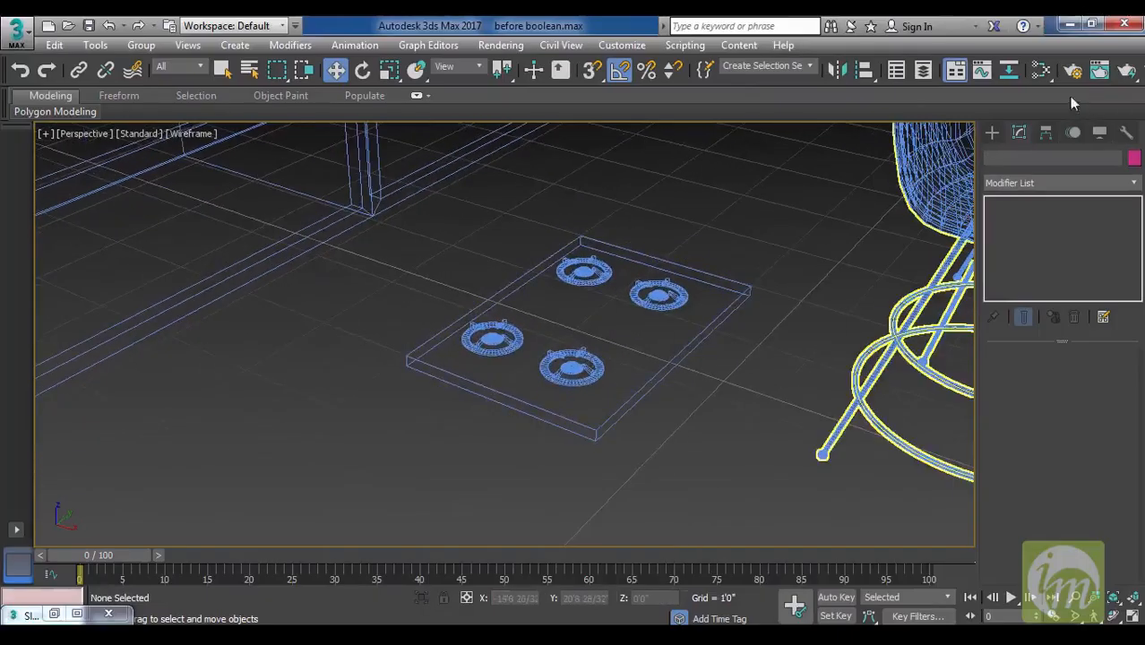
{"action": "left_click", "coordinate": [994, 132]}
{"action": "left_click", "coordinate": [1027, 270]}
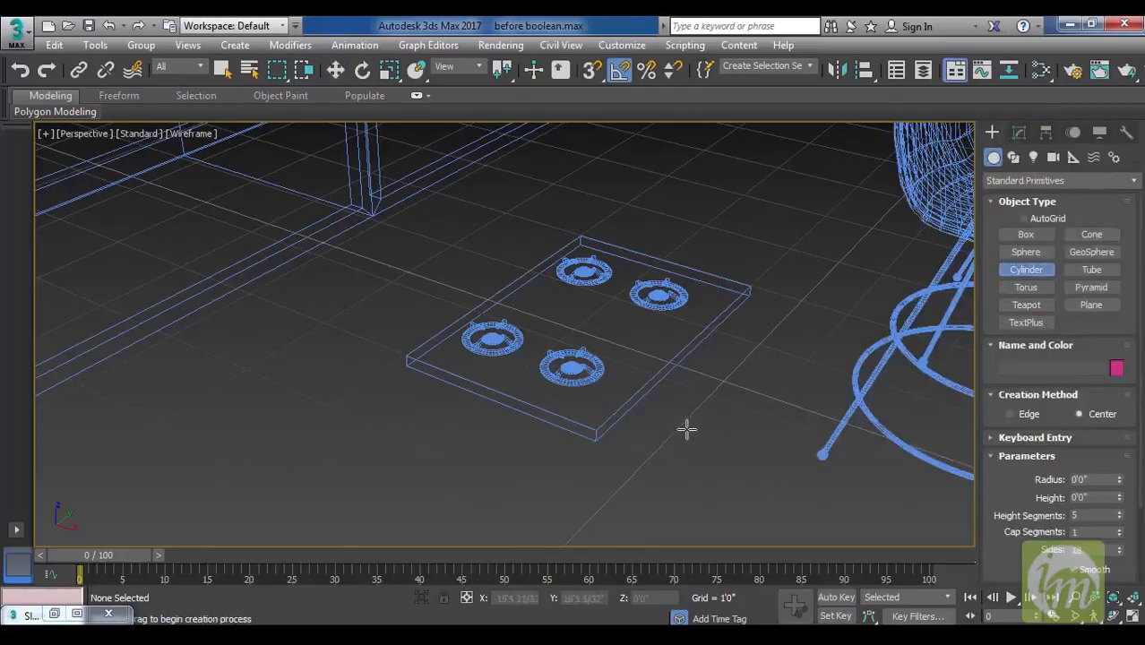
{"action": "left_click_drag", "start_coordinate": [695, 429], "coordinate": [687, 426]}
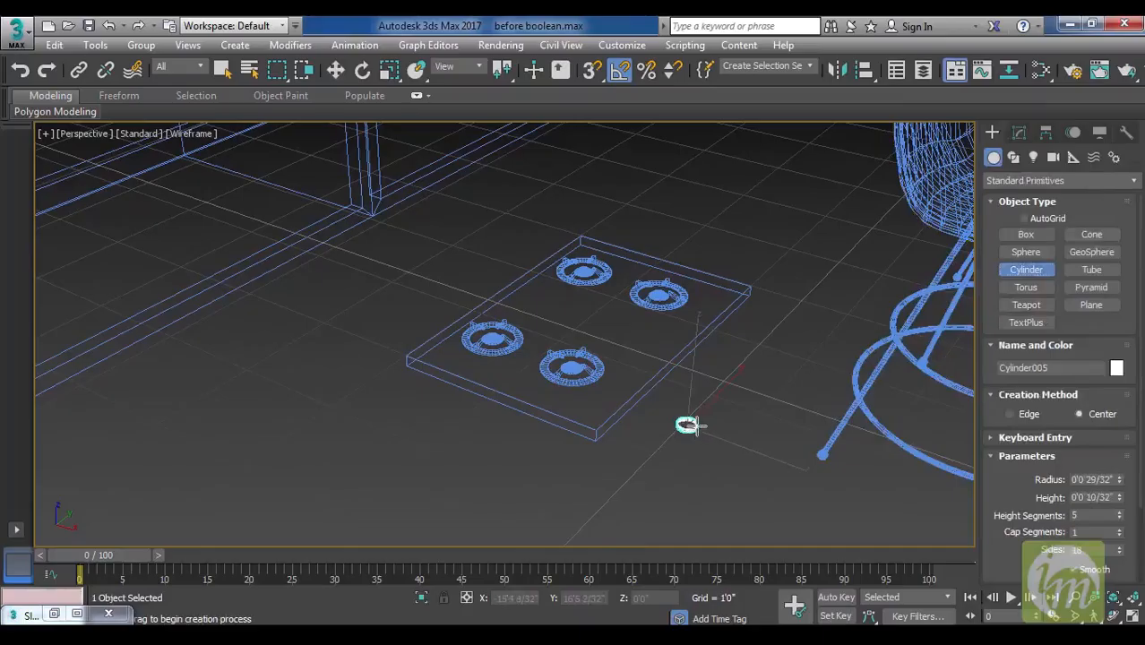
{"action": "key", "text": "w"}
{"action": "scroll", "coordinate": [724, 386], "scroll_direction": "up", "scroll_amount": 6}
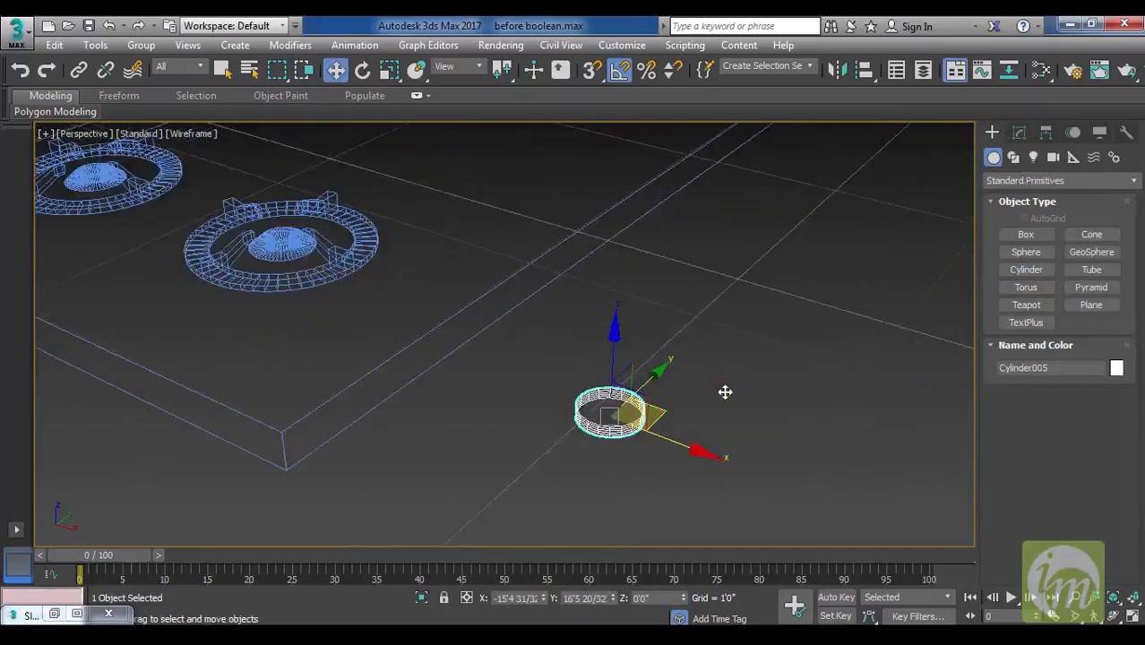
{"action": "scroll", "coordinate": [725, 392], "scroll_direction": "up", "scroll_amount": 3}
{"action": "left_click", "coordinate": [1019, 133]}
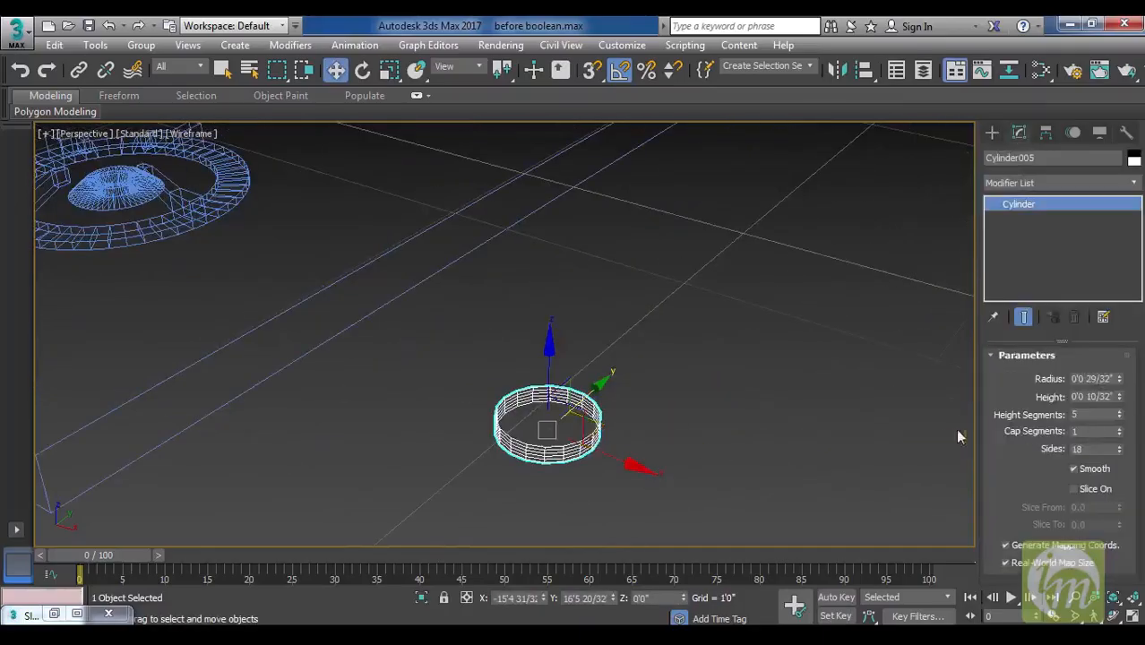
{"action": "left_click_drag", "start_coordinate": [1120, 449], "coordinate": [1119, 438]}
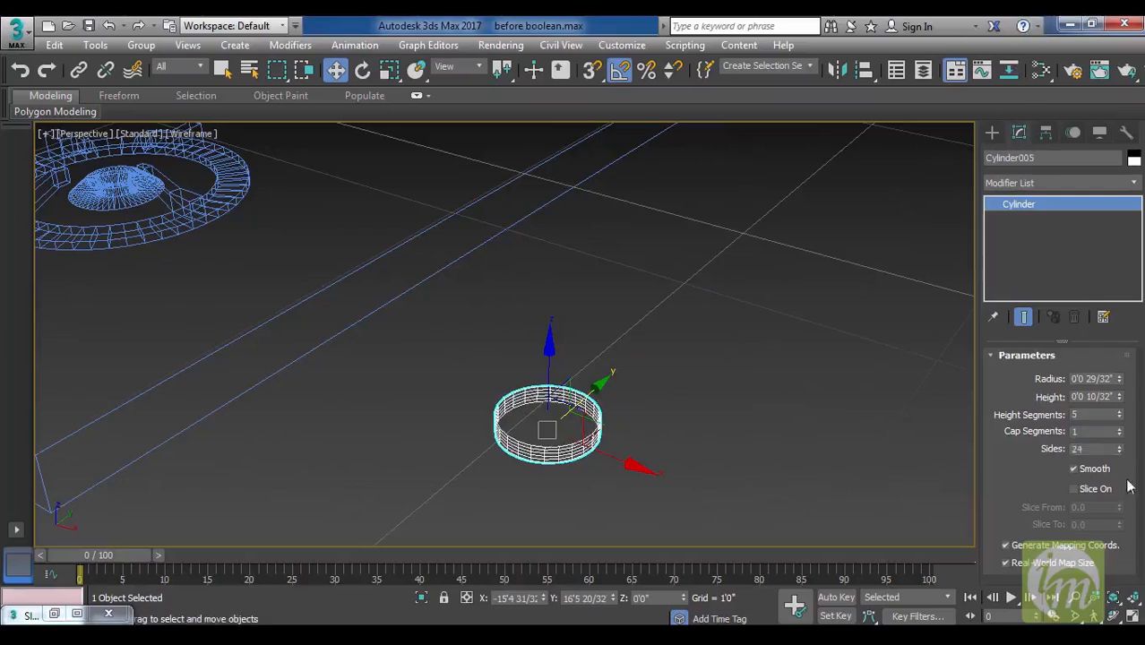
{"action": "left_click", "coordinate": [1119, 428]}
{"action": "middle_click_drag", "start_coordinate": [932, 453], "coordinate": [774, 478], "text": "alt"}
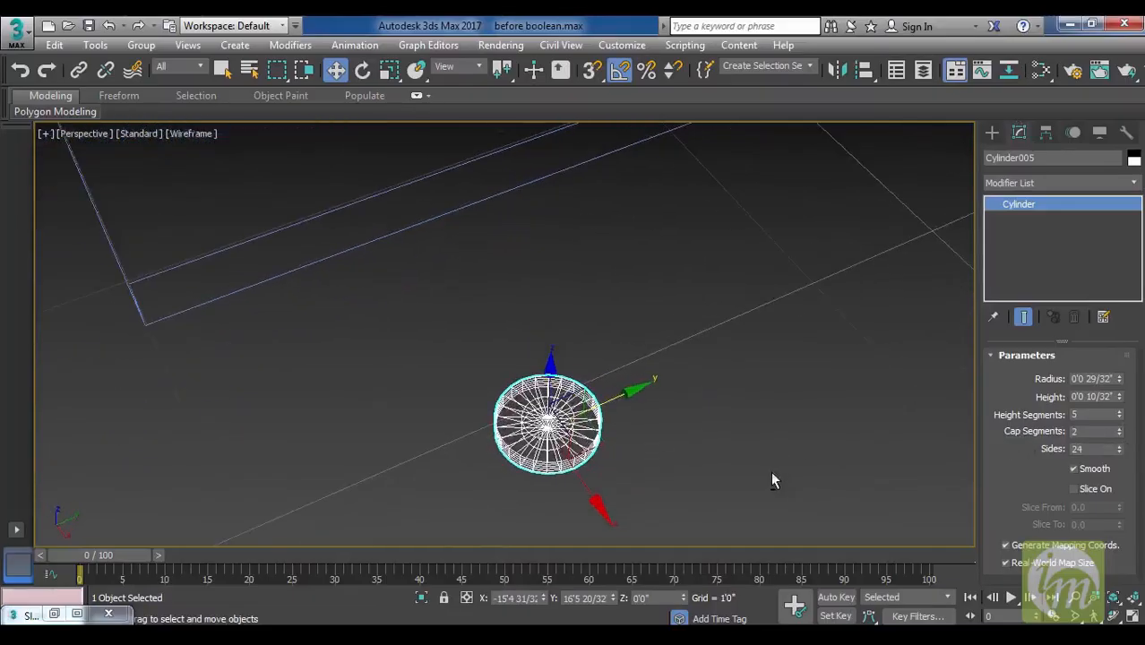
{"action": "middle_click_drag", "start_coordinate": [769, 423], "coordinate": [809, 383]}
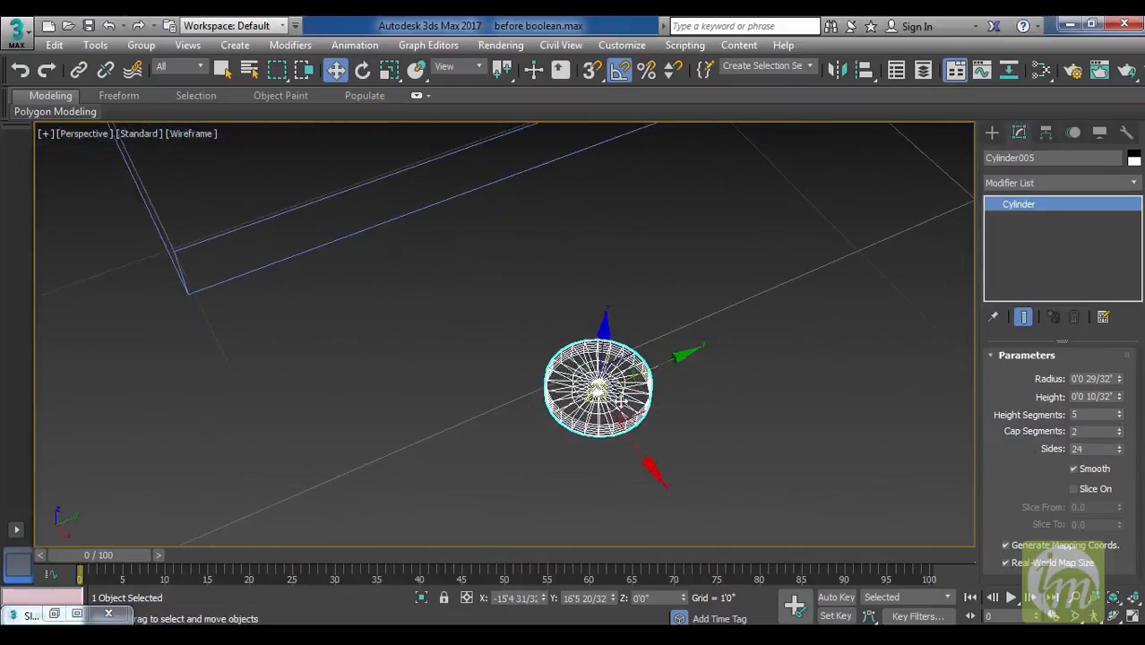
{"action": "right_click", "coordinate": [1030, 208]}
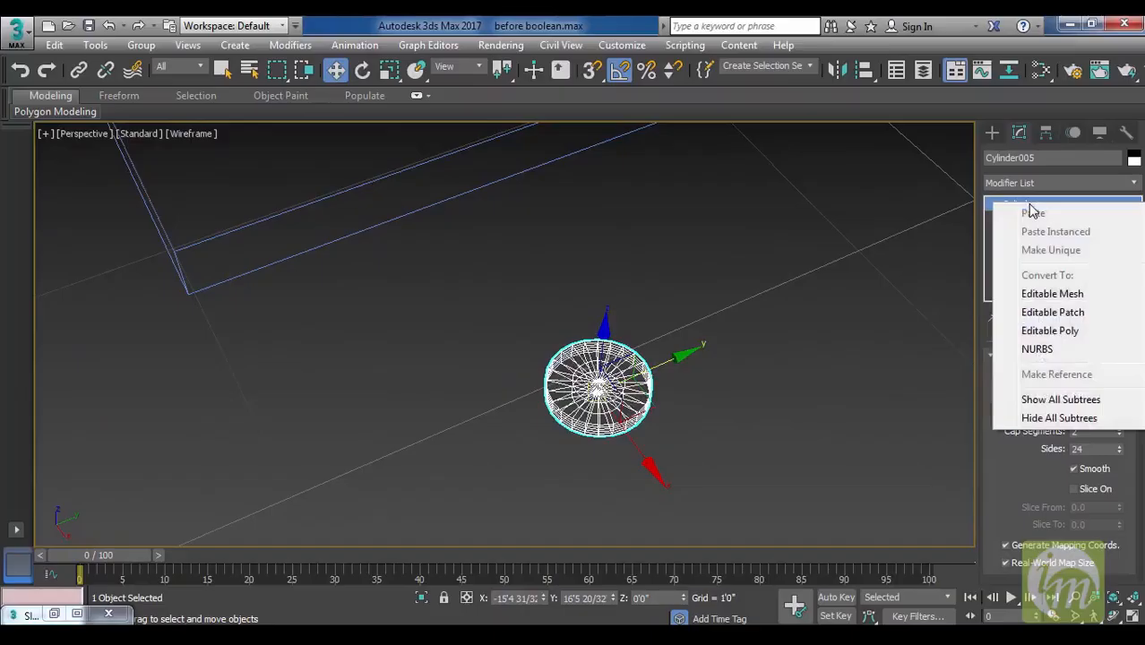
{"action": "left_click", "coordinate": [1049, 328]}
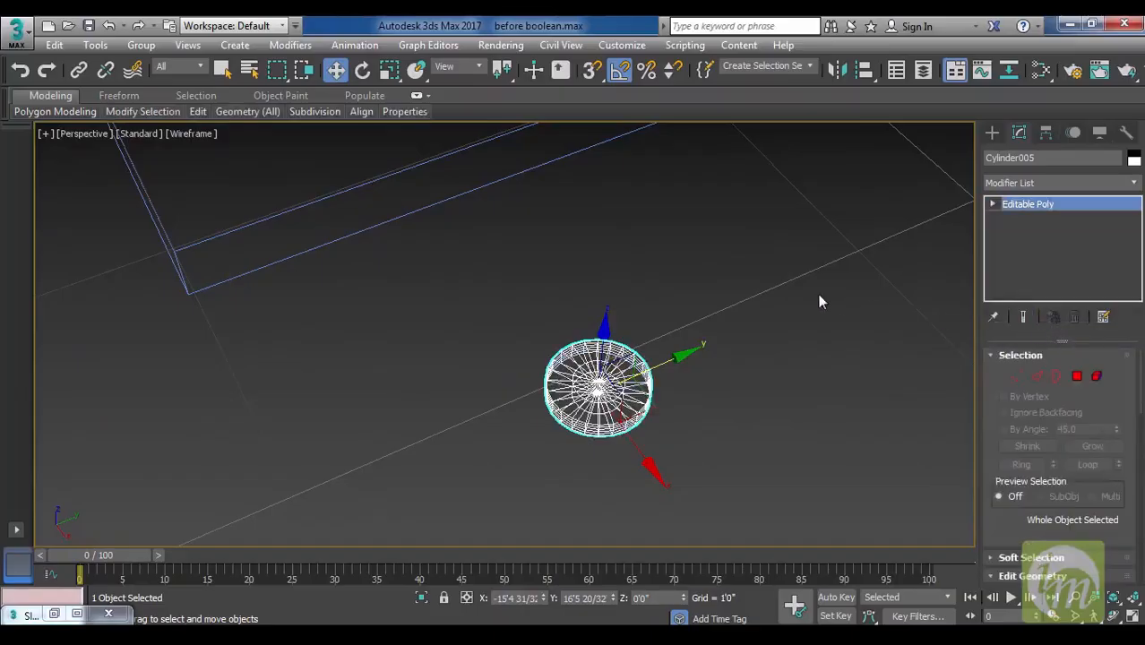
{"action": "key", "text": "F3"}
{"action": "middle_click_drag", "start_coordinate": [751, 391], "coordinate": [759, 352], "text": "alt"}
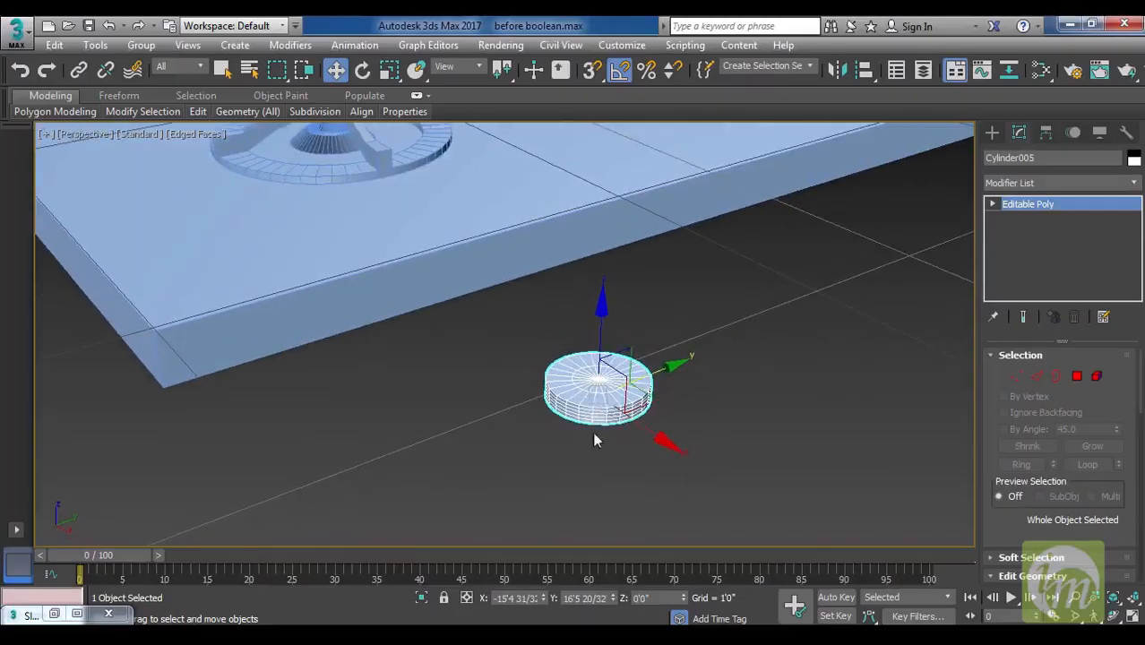
{"action": "key", "text": "ctrl+z"}
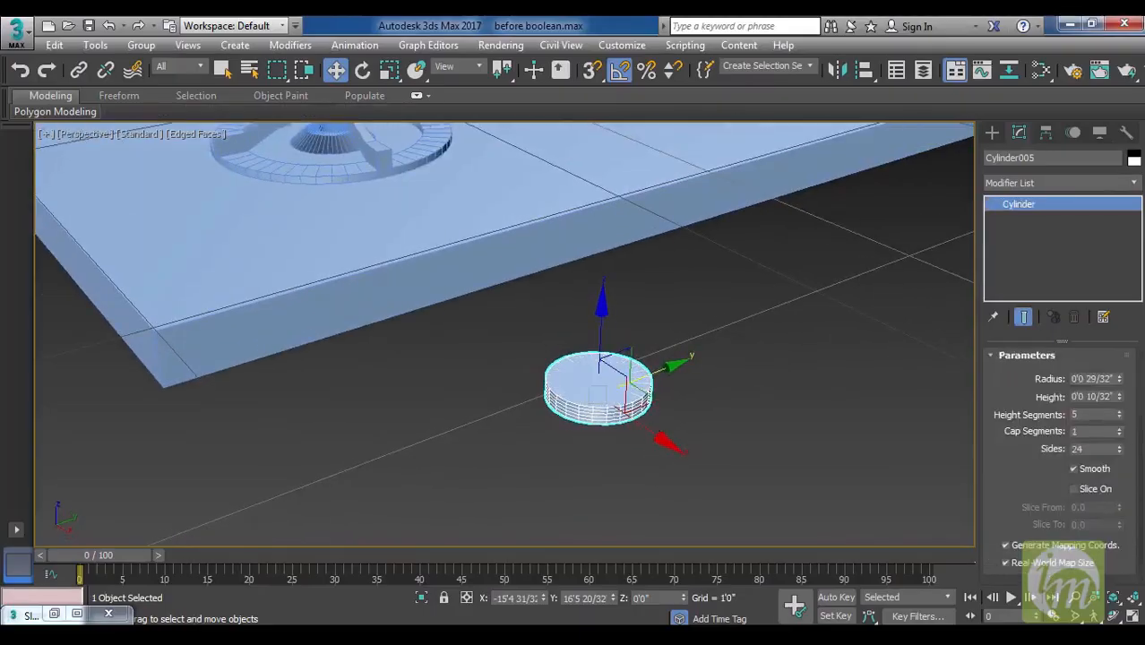
Give the cylinder 1 height segment and 2 cap segments and convert it to an editable poly.
{"action": "right_click", "coordinate": [1119, 419]}
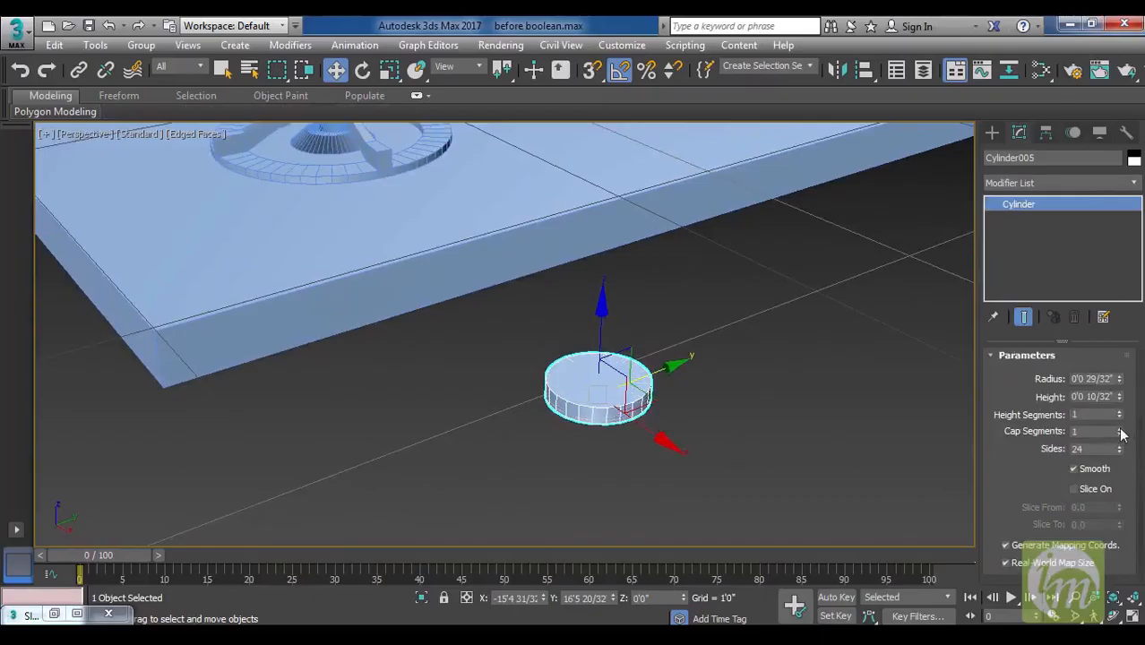
{"action": "left_click", "coordinate": [1121, 429]}
{"action": "right_click", "coordinate": [1018, 206]}
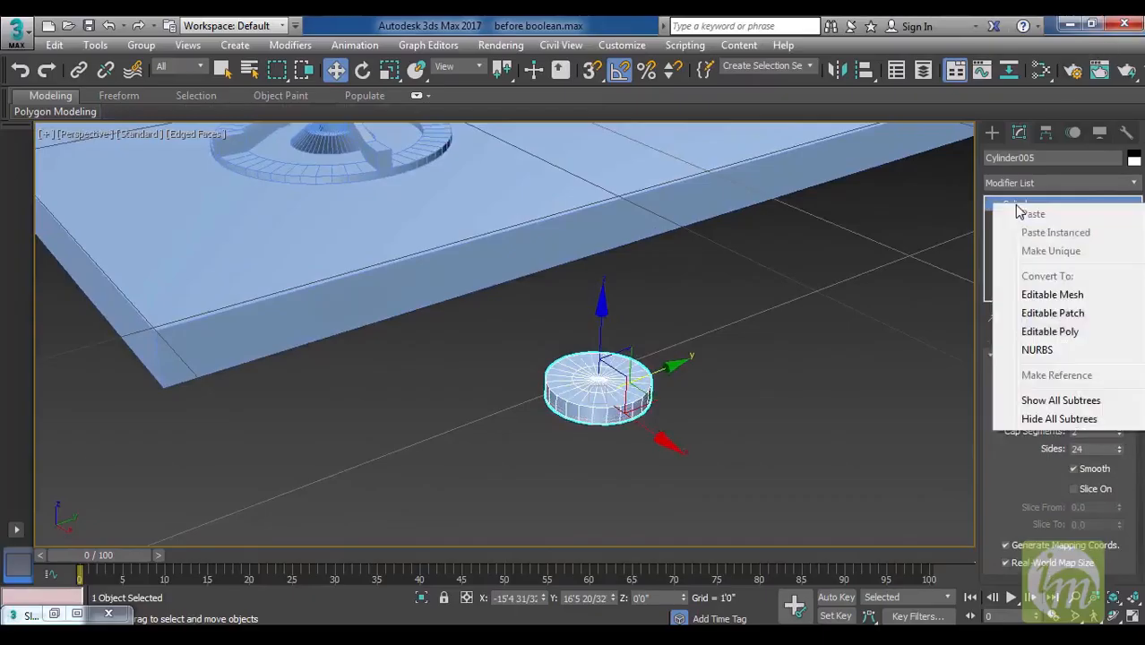
{"action": "left_click", "coordinate": [1058, 331]}
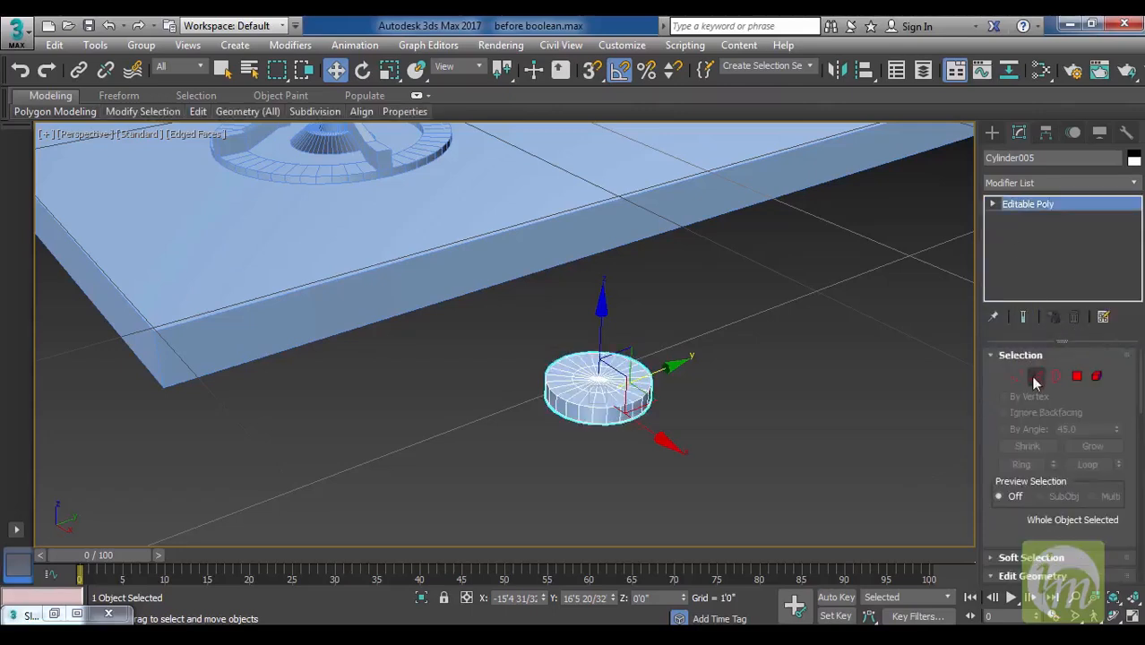
Chamfer the centre vertex on the small cylinder's top face by 0'0 8/32".
{"action": "left_click", "coordinate": [1018, 377]}
{"action": "middle_click_drag", "start_coordinate": [742, 378], "coordinate": [727, 418], "text": "alt"}
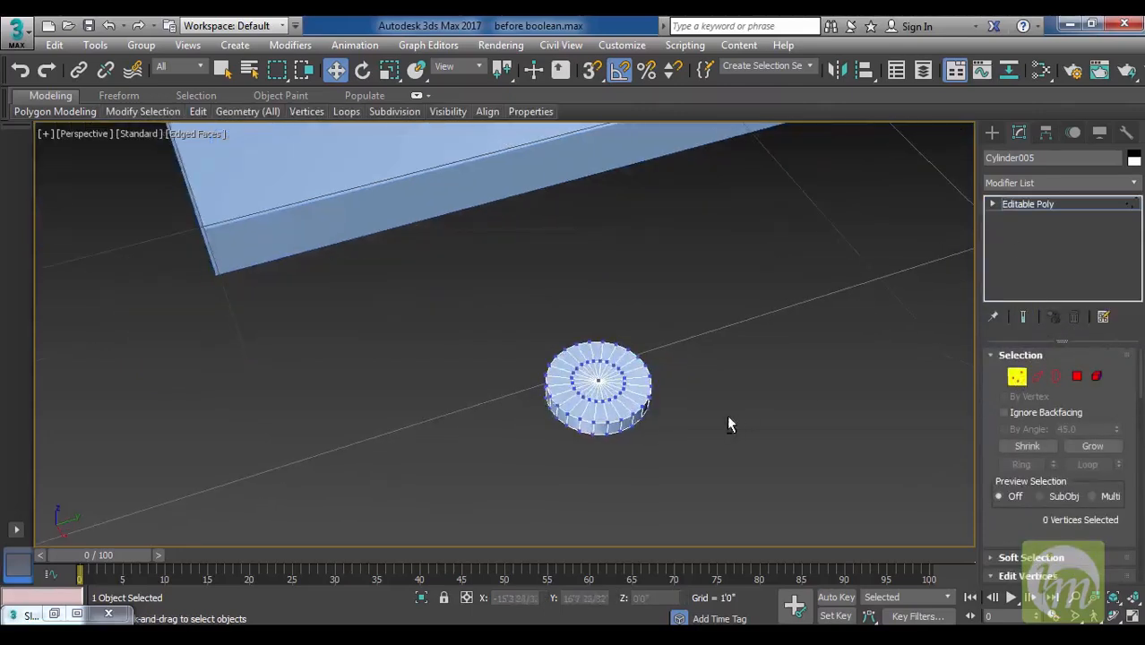
{"action": "left_click", "coordinate": [599, 381]}
{"action": "left_click_drag", "start_coordinate": [1031, 458], "coordinate": [1017, 316]}
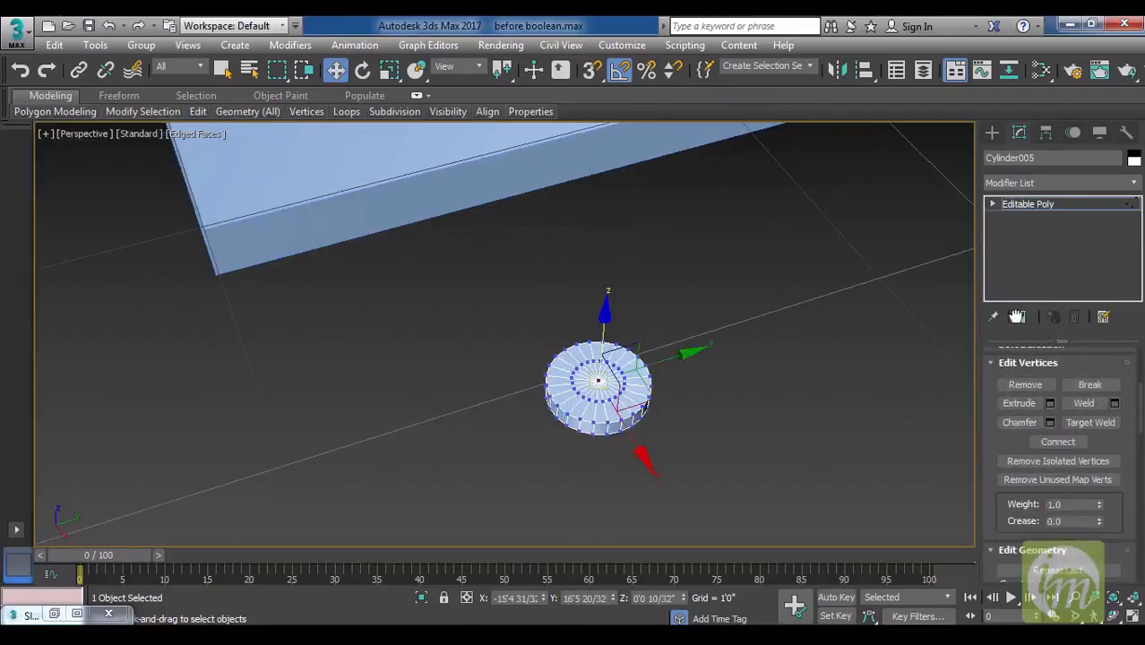
{"action": "left_click", "coordinate": [1050, 423]}
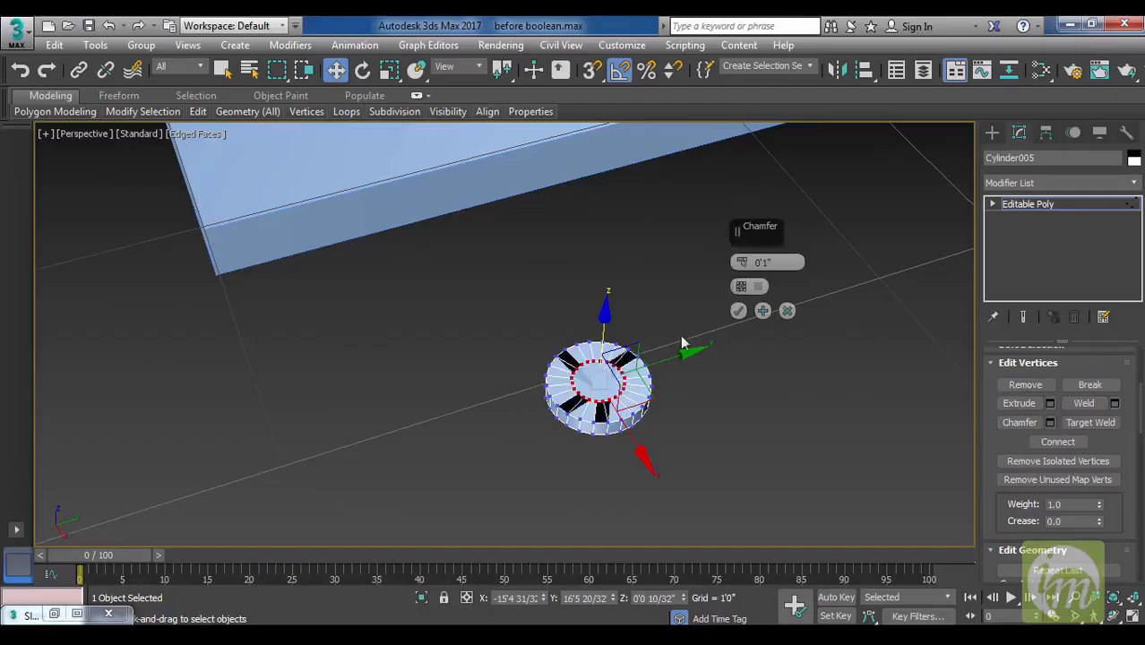
{"action": "left_click_drag", "start_coordinate": [743, 261], "coordinate": [743, 265]}
{"action": "right_click", "coordinate": [743, 265]}
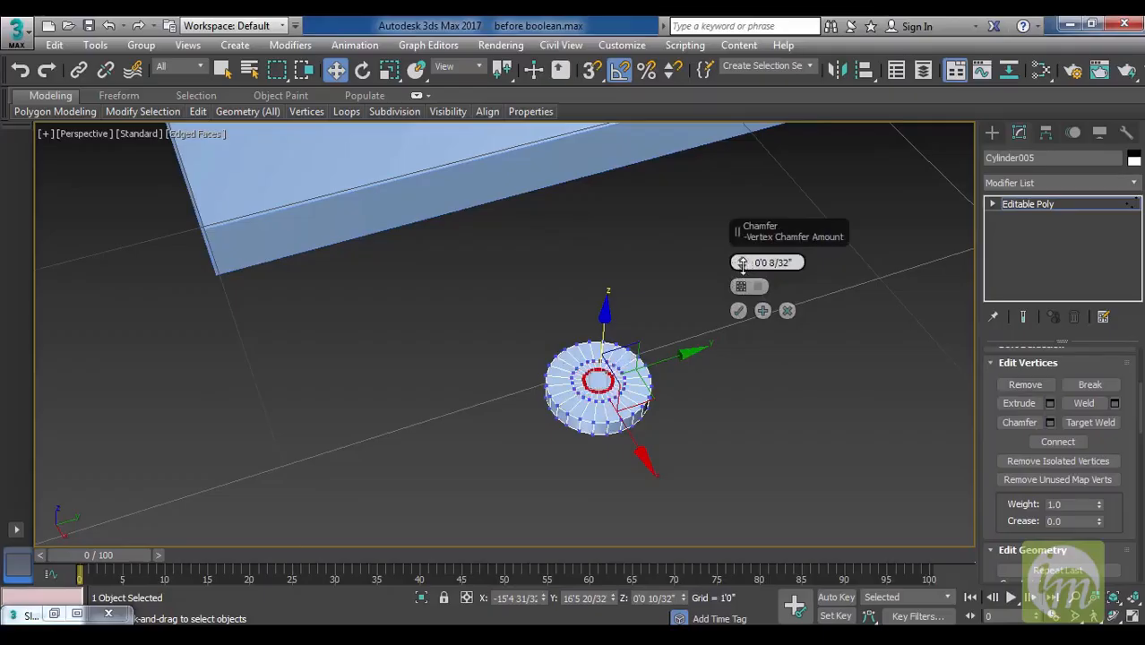
{"action": "left_click", "coordinate": [739, 310]}
Extrude a two-polygon-wide strip across the knob's top, including its centre disc, by 0'0 7/32" to form the grip.
{"action": "middle_click_drag", "start_coordinate": [738, 312], "coordinate": [769, 305], "text": "alt"}
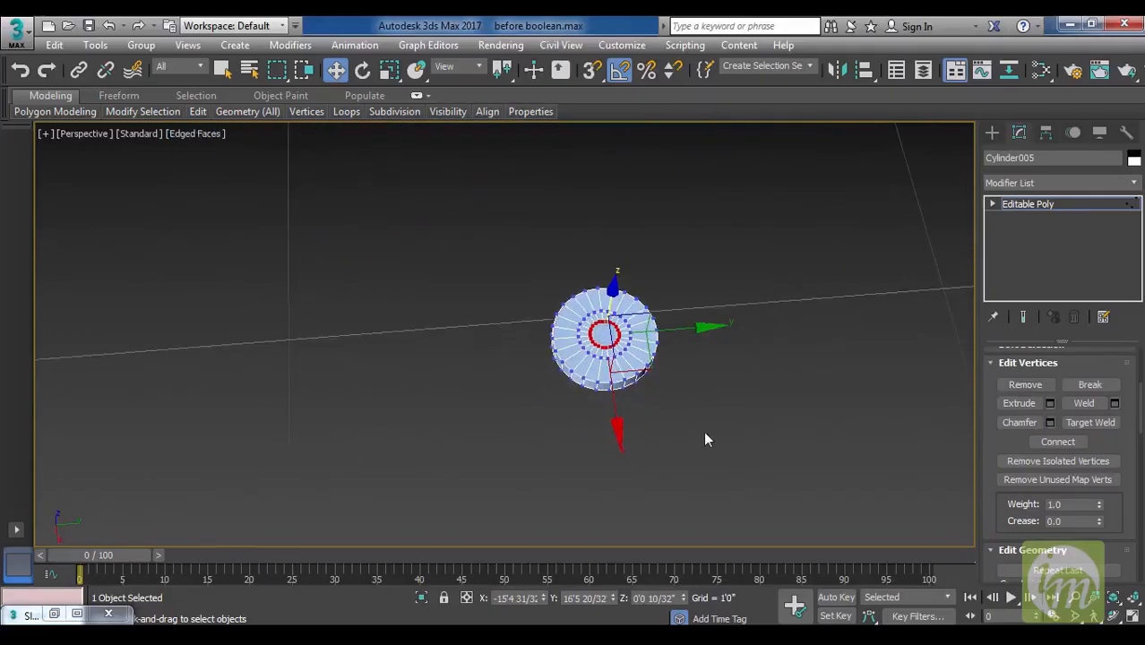
{"action": "middle_click_drag", "start_coordinate": [770, 345], "coordinate": [789, 311]}
{"action": "left_click", "coordinate": [992, 205]}
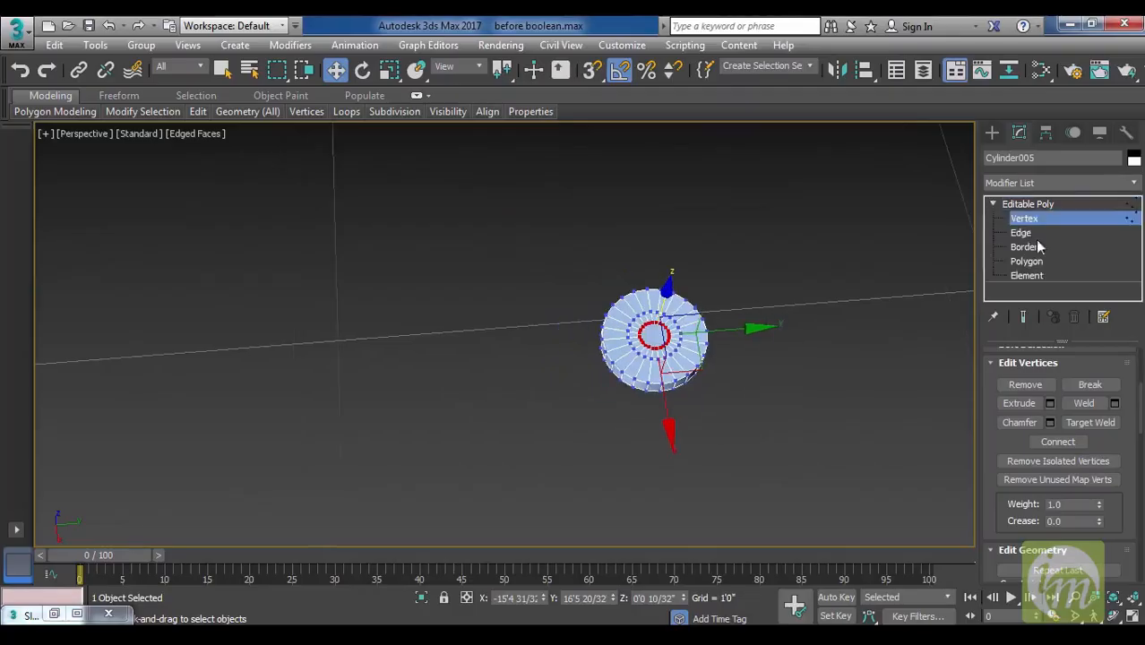
{"action": "left_click", "coordinate": [1040, 262]}
{"action": "middle_click_drag", "start_coordinate": [700, 369], "coordinate": [661, 379]}
{"action": "scroll", "coordinate": [661, 379], "scroll_direction": "up", "scroll_amount": 3}
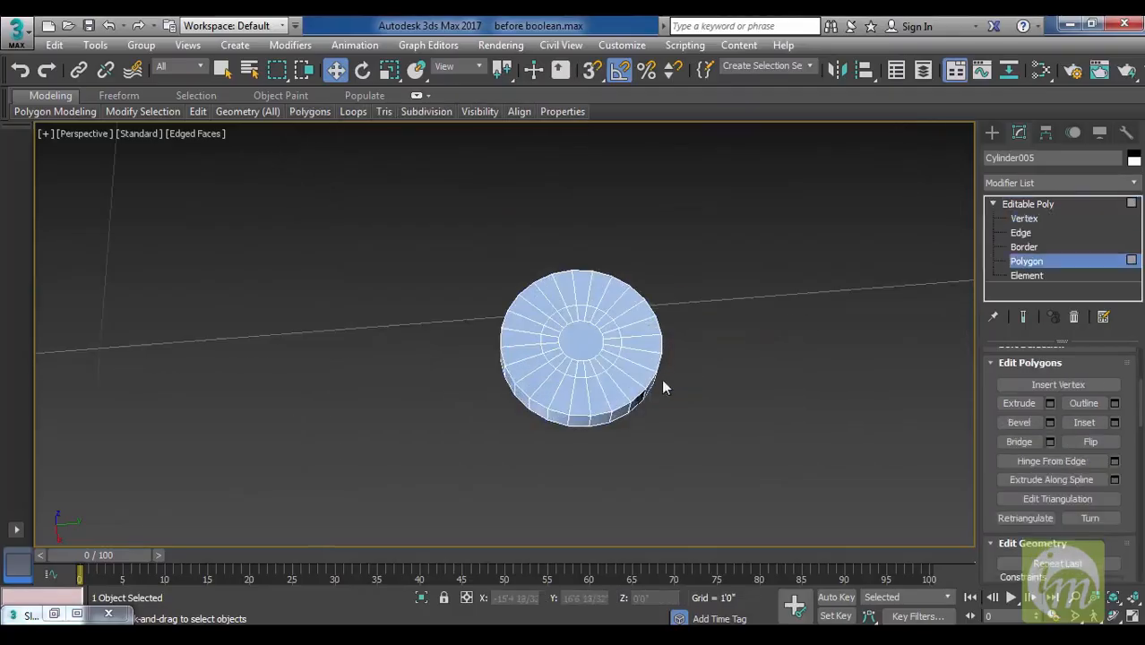
{"action": "left_click", "coordinate": [597, 407]}
{"action": "left_click", "coordinate": [581, 407], "text": "ctrl"}
{"action": "left_click", "coordinate": [581, 370], "text": "ctrl"}
{"action": "left_click", "coordinate": [587, 367], "text": "ctrl"}
{"action": "left_click", "coordinate": [583, 336], "text": "ctrl"}
{"action": "left_click", "coordinate": [579, 312], "text": "ctrl"}
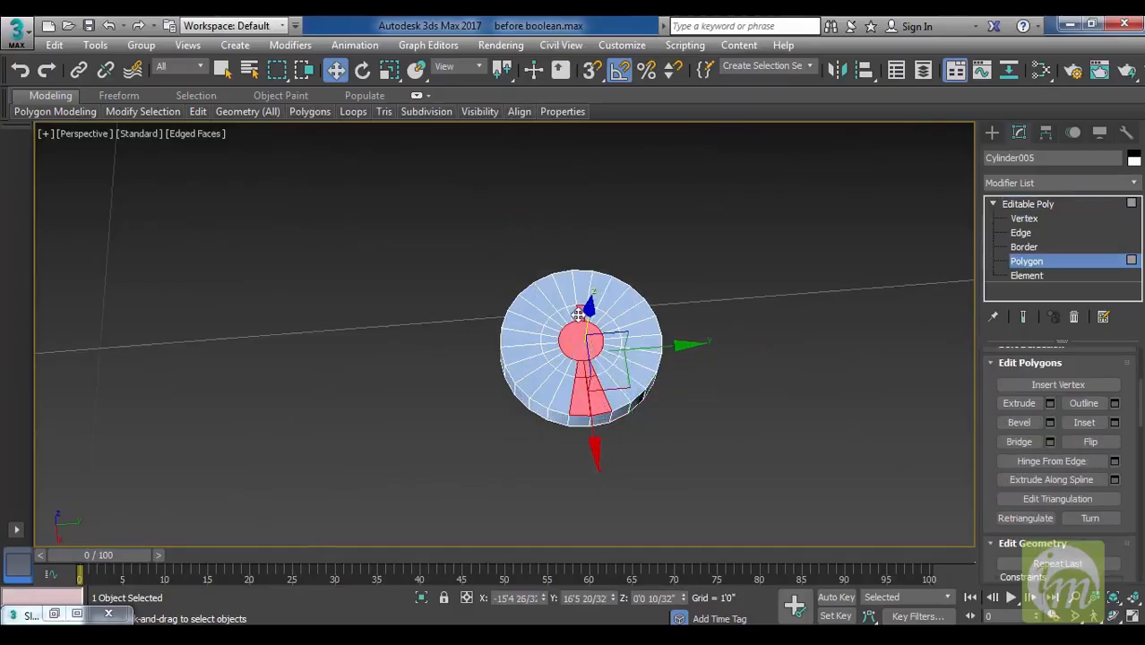
{"action": "left_click", "coordinate": [574, 311], "text": "ctrl"}
{"action": "left_click", "coordinate": [568, 294], "text": "ctrl"}
{"action": "left_click", "coordinate": [580, 286], "text": "ctrl"}
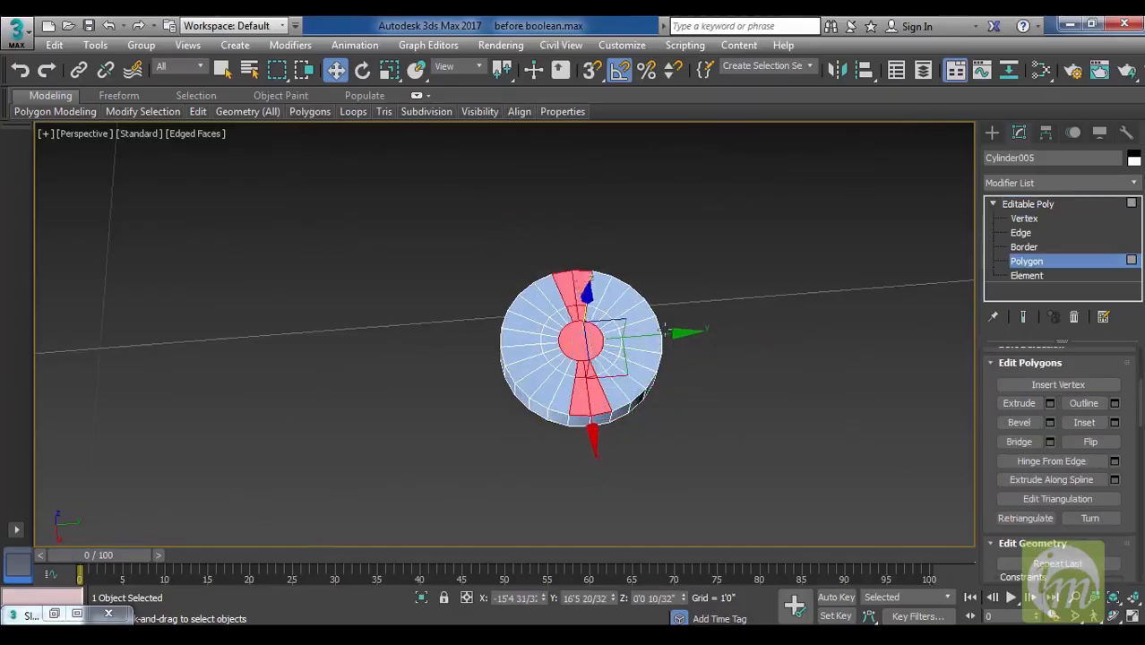
{"action": "middle_click_drag", "start_coordinate": [580, 286], "coordinate": [743, 302], "text": "alt"}
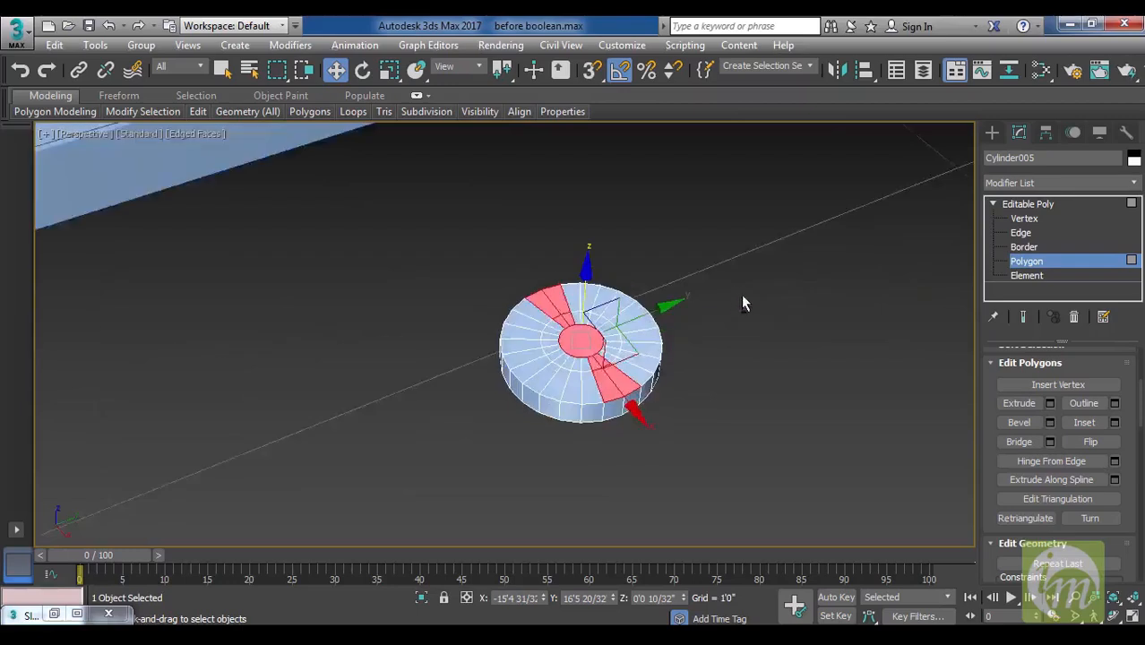
{"action": "left_click", "coordinate": [1050, 403]}
{"action": "left_click_drag", "start_coordinate": [741, 289], "coordinate": [741, 341]}
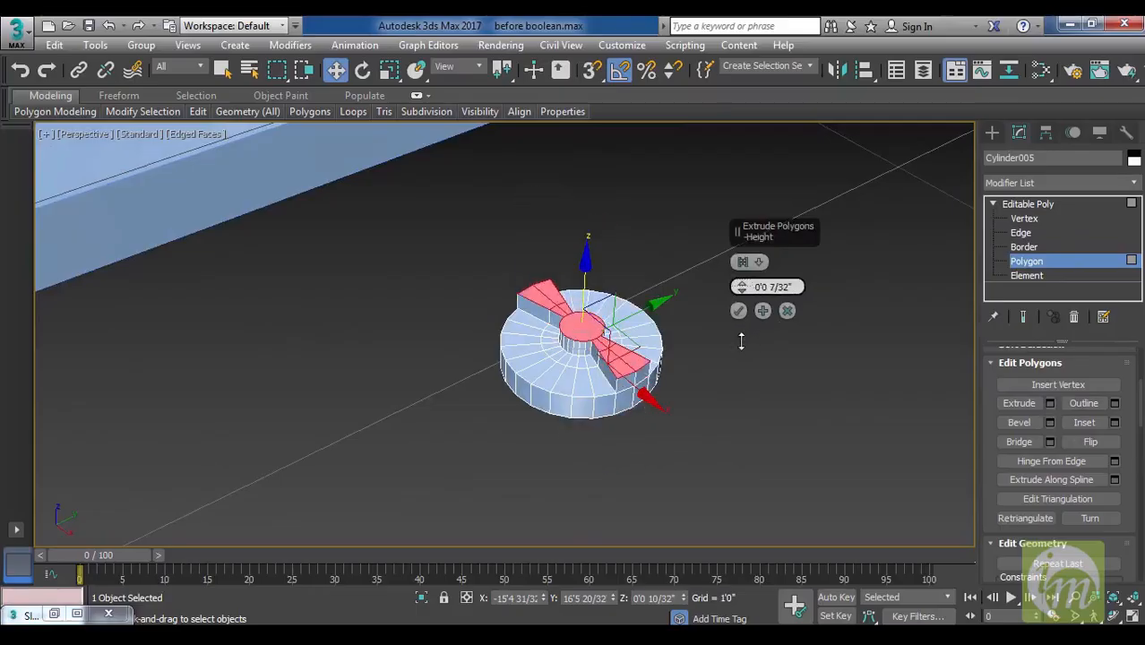
{"action": "left_click", "coordinate": [738, 311]}
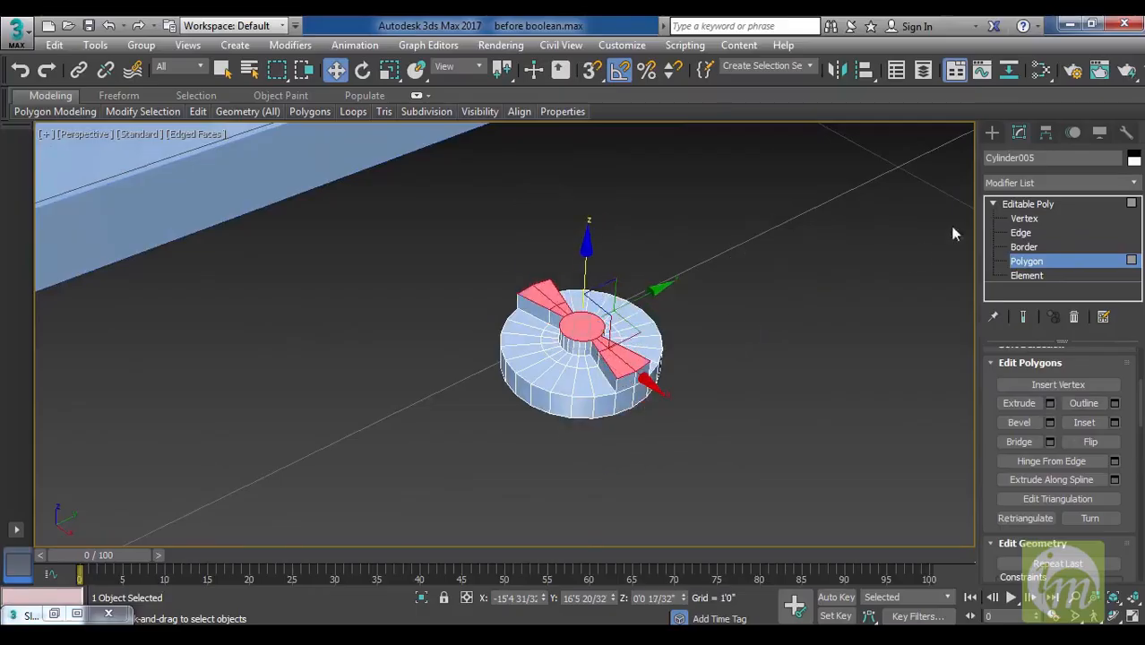
{"action": "left_click", "coordinate": [1056, 205]}
Position the knob in the top view on the cooktop slab, between the burners and the edge facing the dining table.
{"action": "middle_click_drag", "start_coordinate": [756, 295], "coordinate": [789, 377]}
{"action": "scroll", "coordinate": [766, 340], "scroll_direction": "down", "scroll_amount": 3}
{"action": "scroll", "coordinate": [659, 364], "scroll_direction": "down", "scroll_amount": 2}
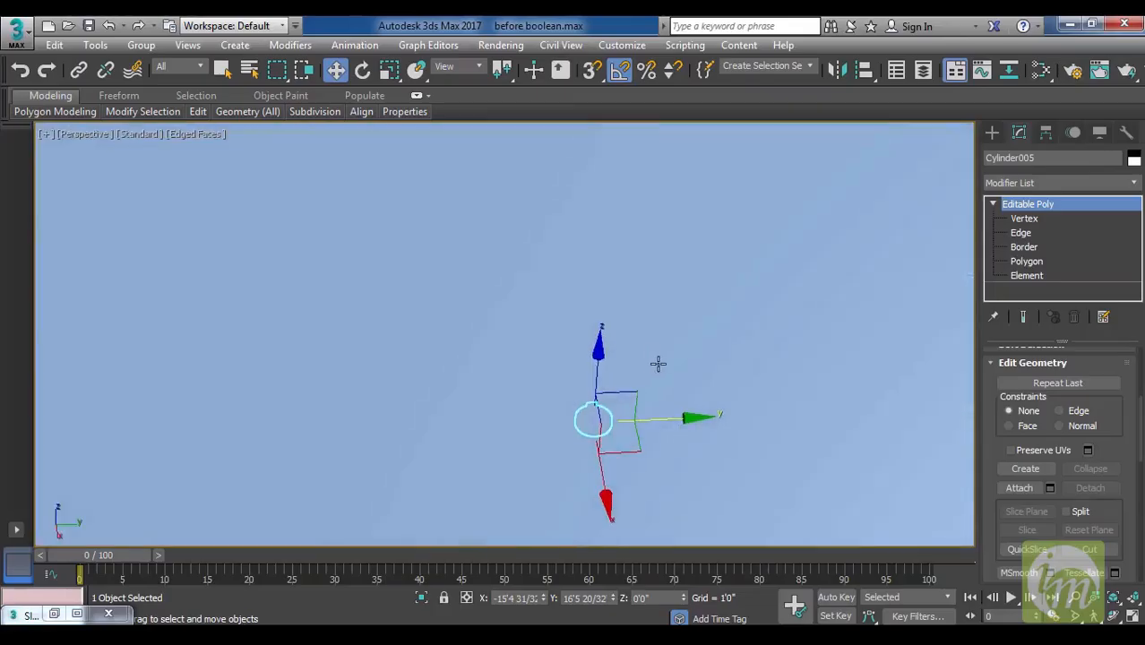
{"action": "key", "text": "F3"}
{"action": "middle_click_drag", "start_coordinate": [665, 397], "coordinate": [567, 371], "text": "alt"}
{"action": "scroll", "coordinate": [566, 371], "scroll_direction": "down", "scroll_amount": 3}
{"action": "key", "text": "t"}
{"action": "scroll", "coordinate": [719, 383], "scroll_direction": "up", "scroll_amount": 4}
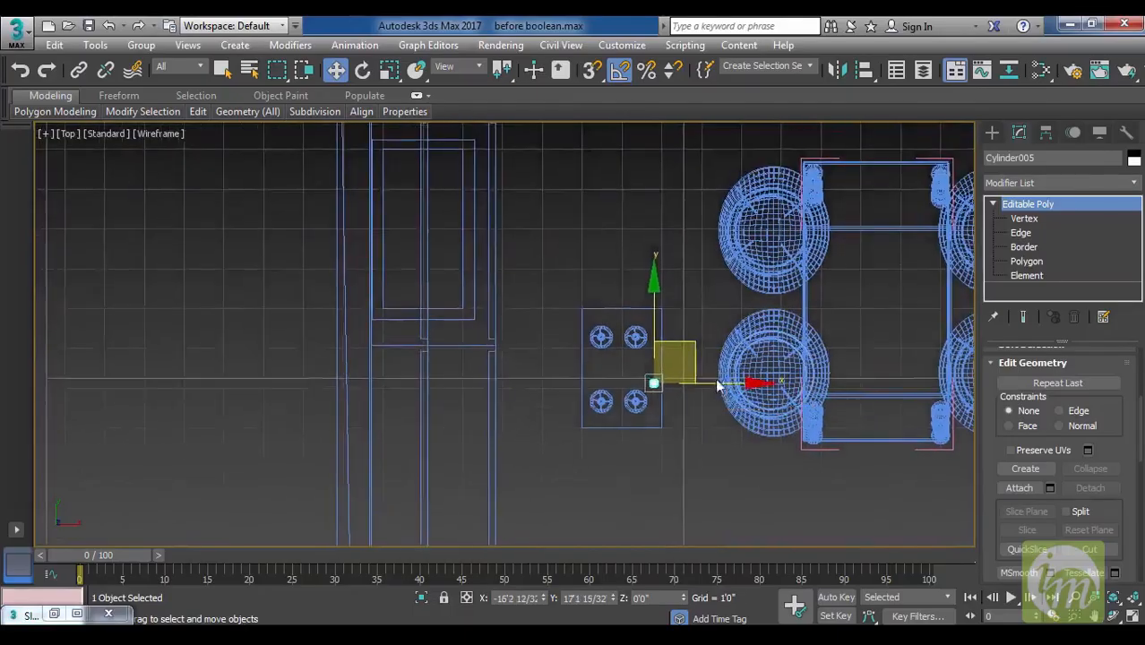
{"action": "scroll", "coordinate": [719, 383], "scroll_direction": "up", "scroll_amount": 2}
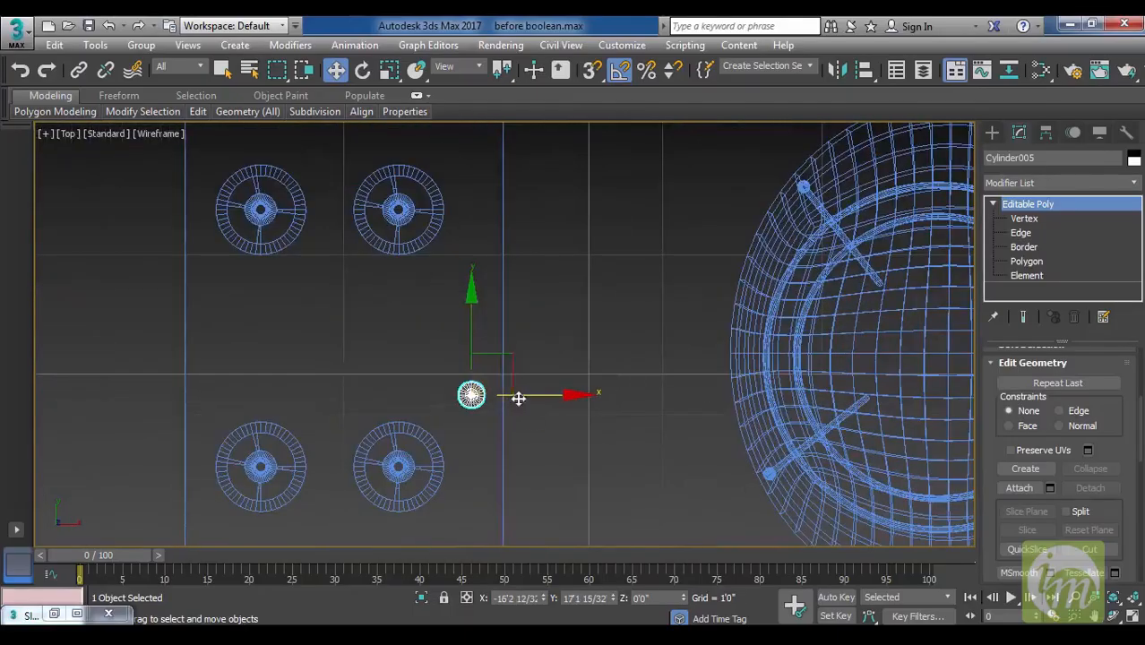
{"action": "left_click_drag", "start_coordinate": [518, 358], "coordinate": [512, 356]}
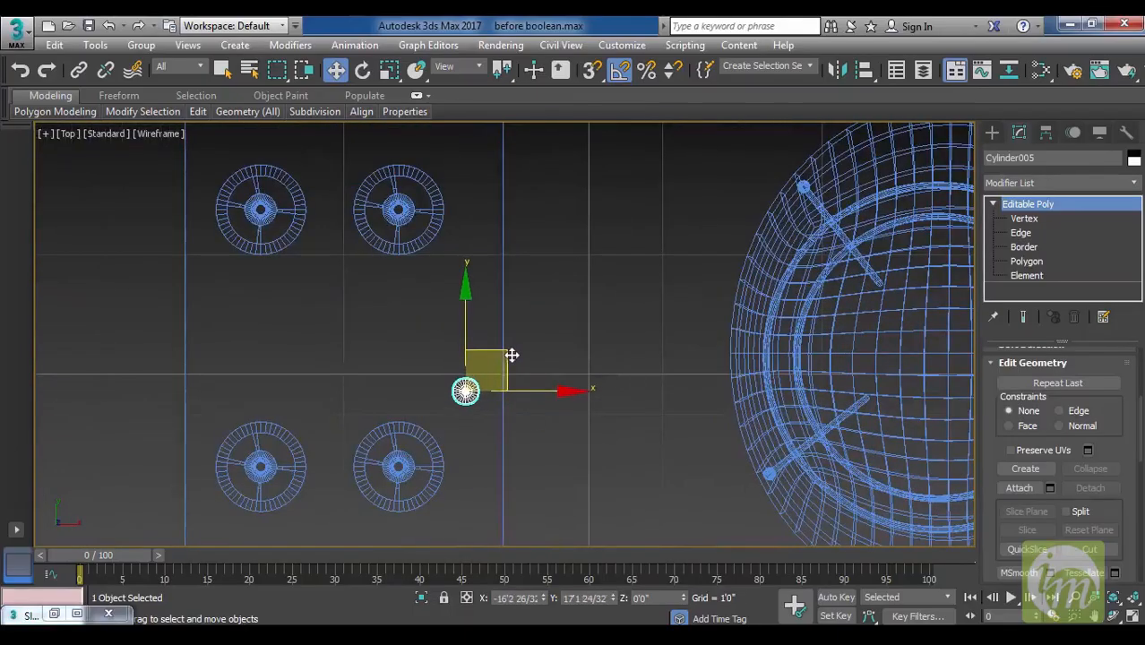
Make three evenly spaced copies of the knob along the slab's edge and centre the row of four between the two burner rows.
{"action": "left_click_drag", "start_coordinate": [467, 300], "coordinate": [476, 259]}
{"action": "left_click", "coordinate": [615, 336]}
{"action": "left_click", "coordinate": [616, 336]}
{"action": "left_click", "coordinate": [584, 403]}
{"action": "middle_click_drag", "start_coordinate": [543, 374], "coordinate": [621, 374]}
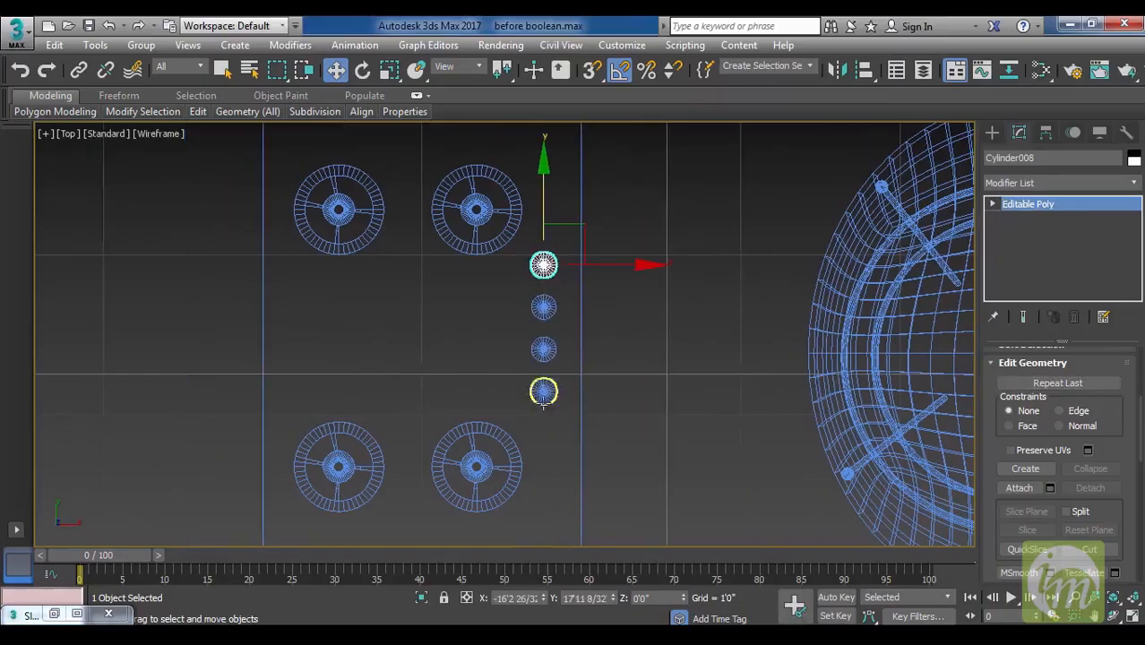
{"action": "left_click_drag", "start_coordinate": [527, 258], "coordinate": [544, 256]}
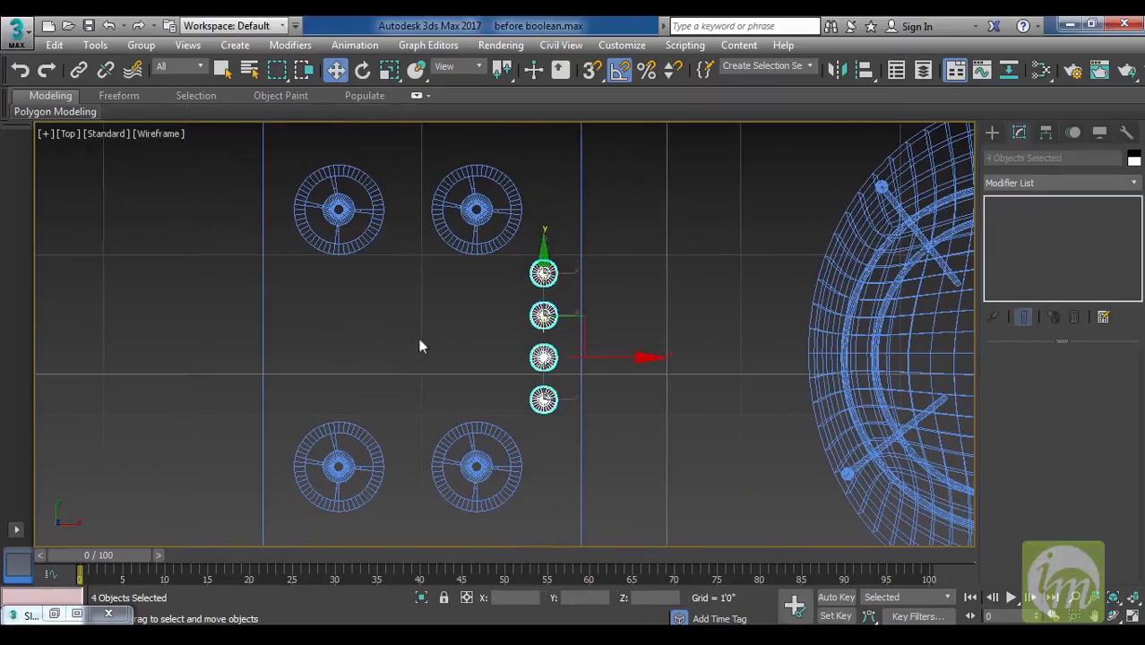
Group the four knobs with the gas stove under the name "stove".
{"action": "key", "text": "p"}
{"action": "middle_click_drag", "start_coordinate": [658, 373], "coordinate": [679, 319]}
{"action": "key", "text": "l"}
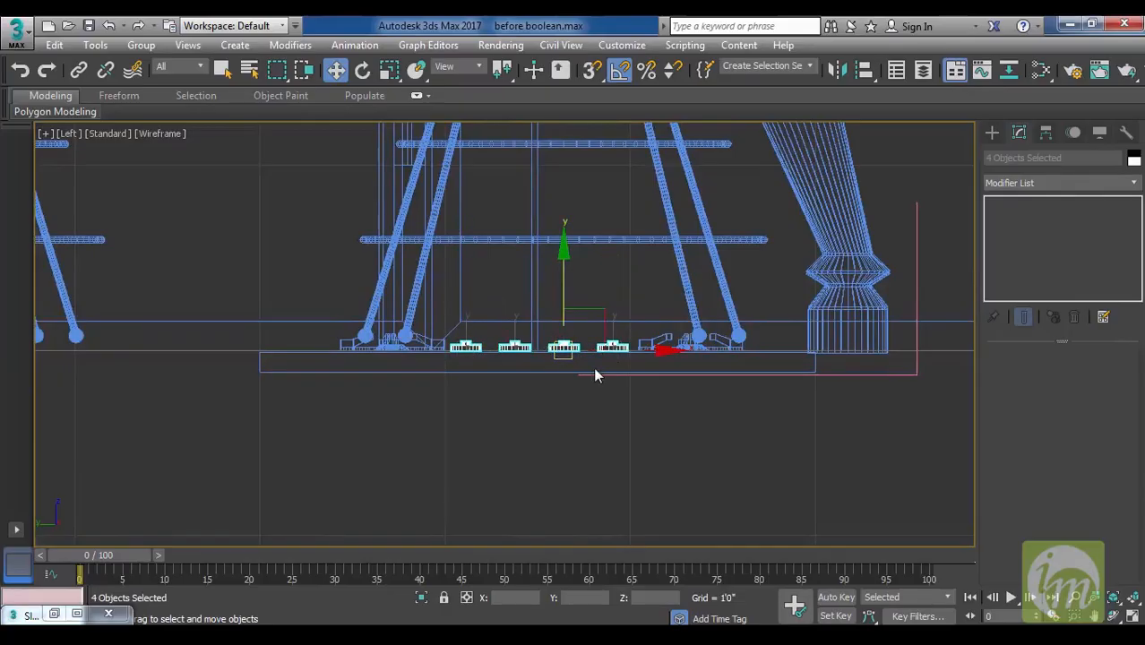
{"action": "key", "text": "t"}
{"action": "key", "text": "z"}
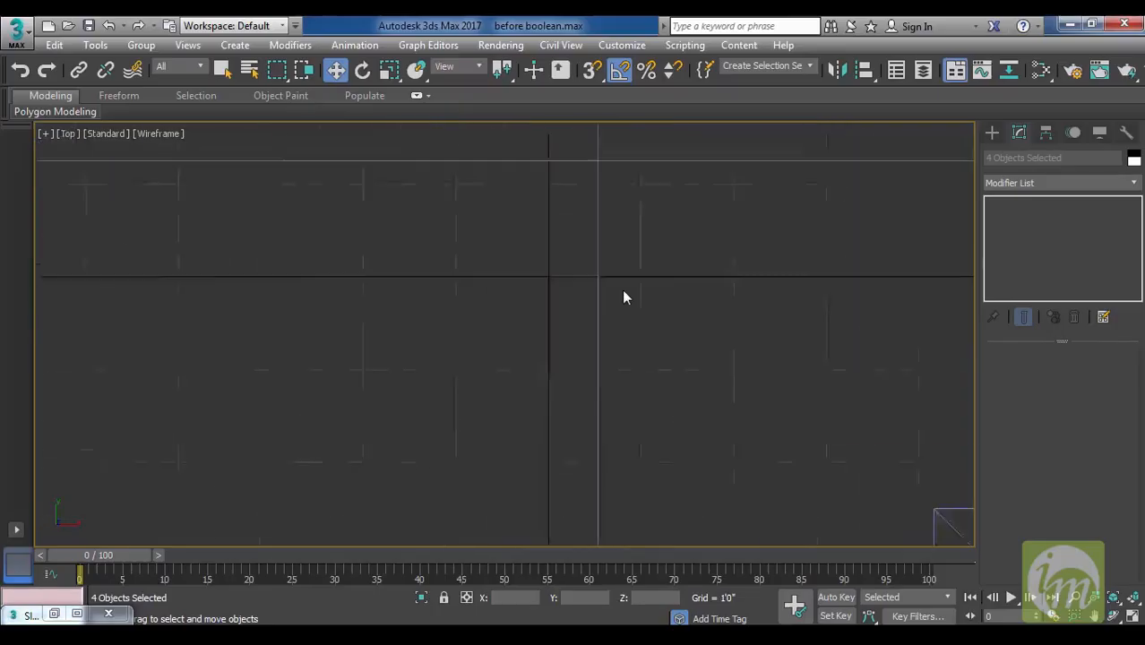
{"action": "scroll", "coordinate": [711, 228], "scroll_direction": "down", "scroll_amount": 5}
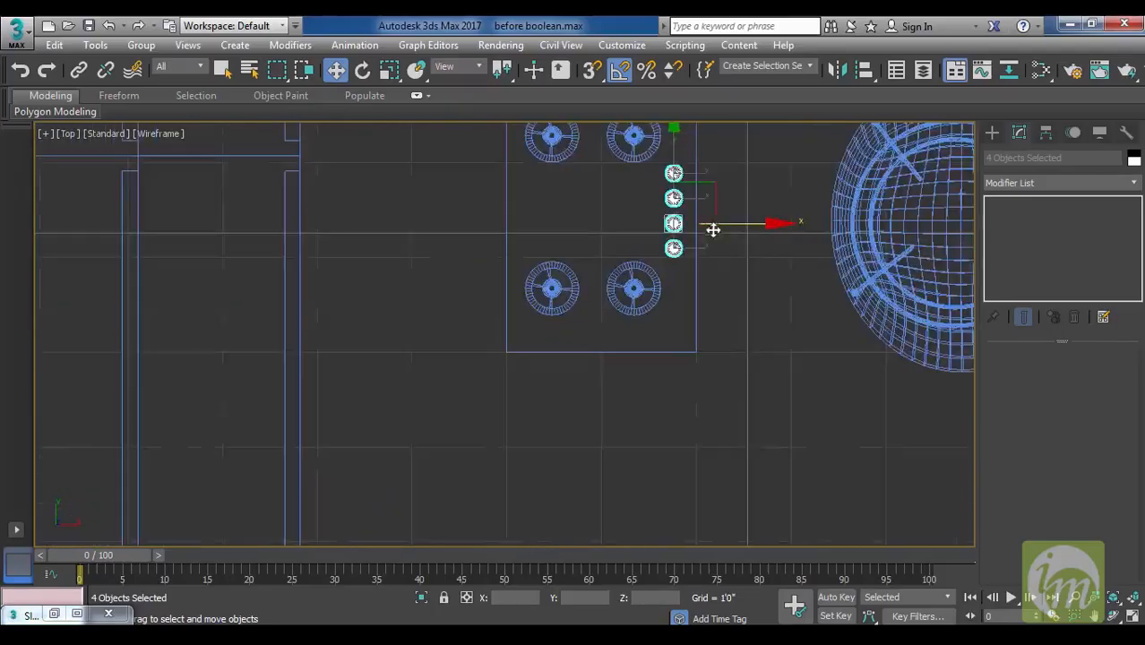
{"action": "middle_click_drag", "start_coordinate": [717, 243], "coordinate": [731, 331]}
{"action": "left_click_drag", "start_coordinate": [739, 439], "coordinate": [549, 183]}
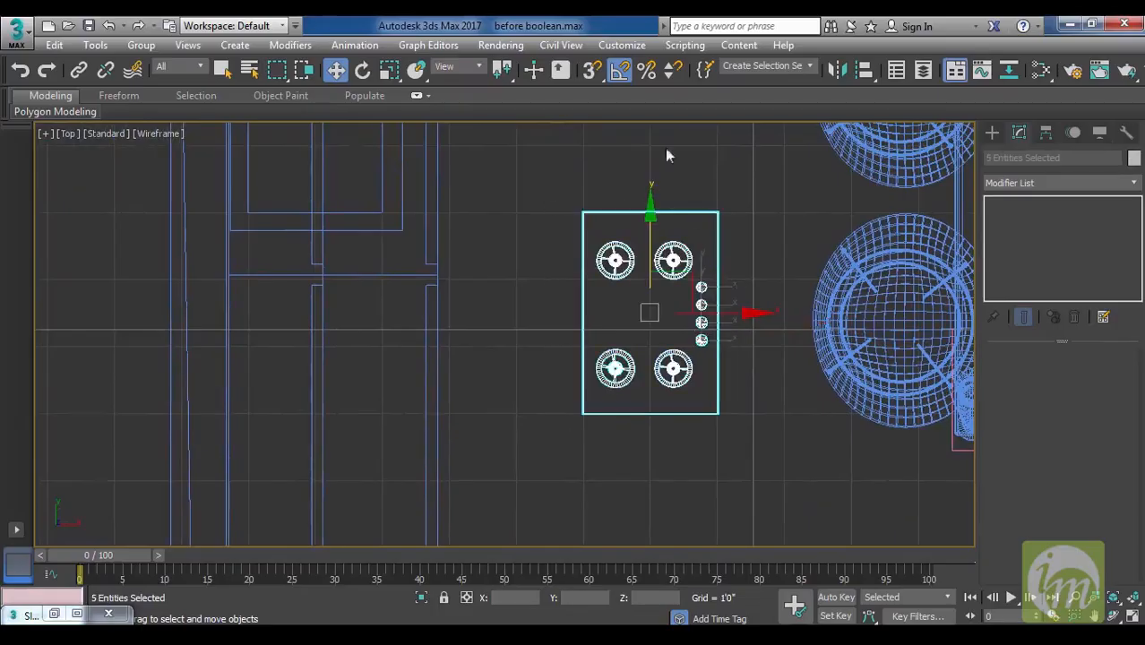
{"action": "left_click", "coordinate": [146, 45]}
{"action": "left_click", "coordinate": [163, 68]}
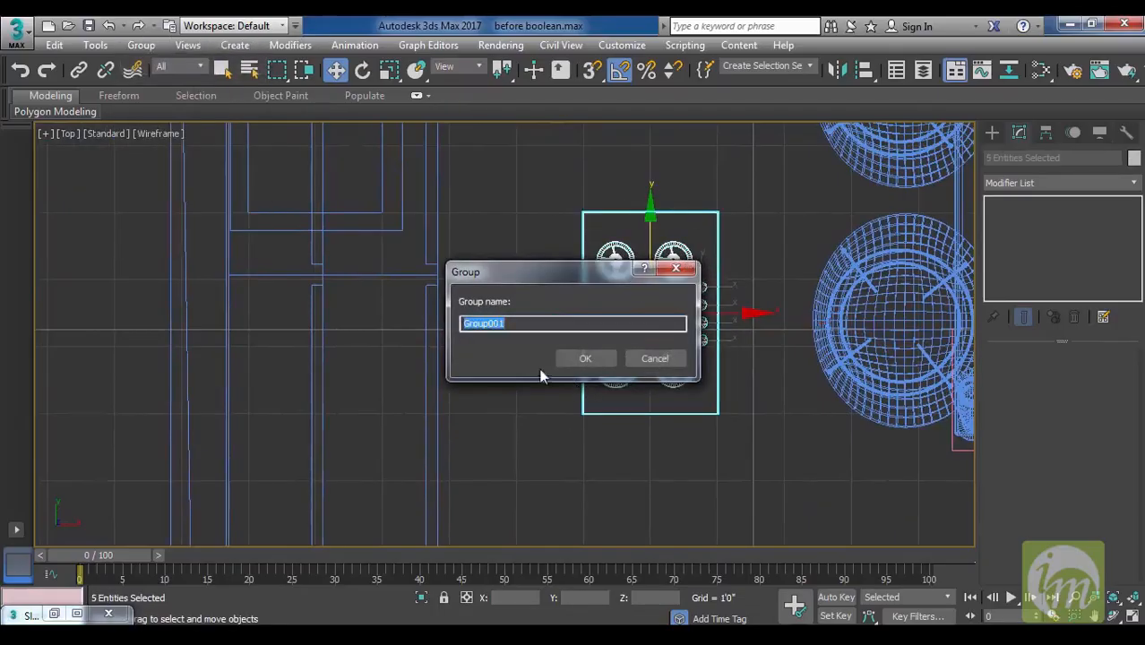
{"action": "type", "text": "stove"}
{"action": "left_click", "coordinate": [601, 358]}
Raise the stove group in the left view to countertop height, at about Z 3'1".
{"action": "middle_click_drag", "start_coordinate": [600, 363], "coordinate": [610, 310]}
{"action": "key", "text": "l"}
{"action": "scroll", "coordinate": [744, 448], "scroll_direction": "down", "scroll_amount": 3}
{"action": "scroll", "coordinate": [744, 448], "scroll_direction": "down", "scroll_amount": 4}
{"action": "left_click_drag", "start_coordinate": [784, 462], "coordinate": [666, 319]}
Move the stove in the top view onto the middle kitchen cabinet, beneath the hood outline.
{"action": "middle_click_drag", "start_coordinate": [735, 317], "coordinate": [778, 300]}
{"action": "key", "text": "t"}
{"action": "middle_click_drag", "start_coordinate": [645, 301], "coordinate": [586, 283]}
{"action": "scroll", "coordinate": [586, 284], "scroll_direction": "down", "scroll_amount": 4}
{"action": "middle_click_drag", "start_coordinate": [697, 199], "coordinate": [752, 365]}
{"action": "left_click_drag", "start_coordinate": [758, 351], "coordinate": [593, 352]}
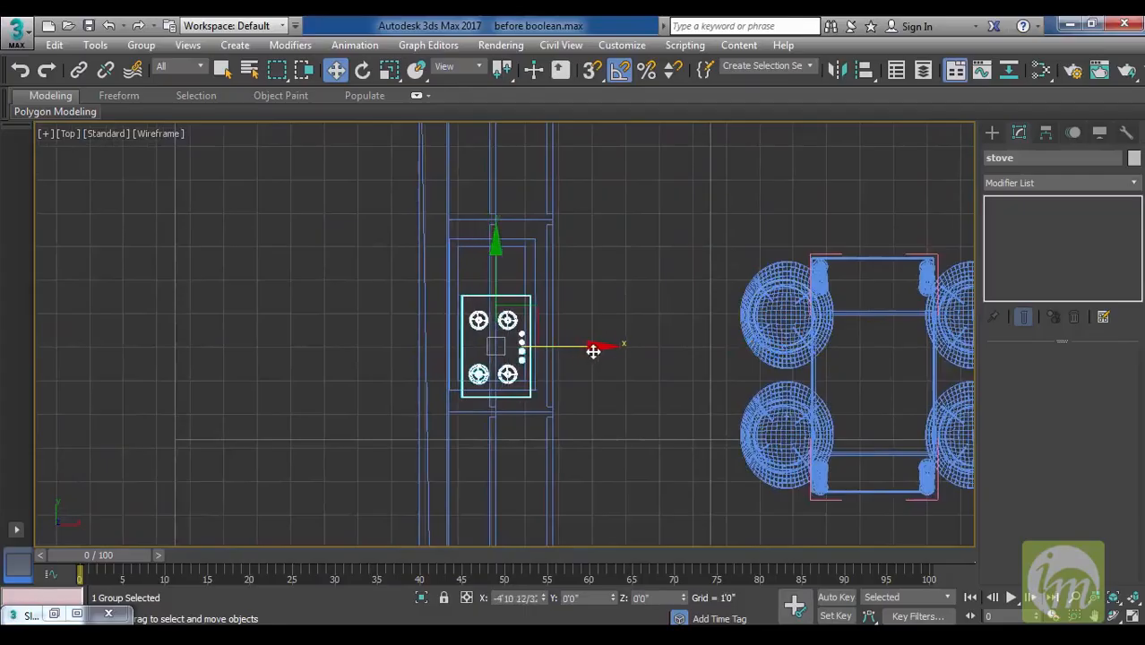
{"action": "left_click_drag", "start_coordinate": [495, 245], "coordinate": [495, 227]}
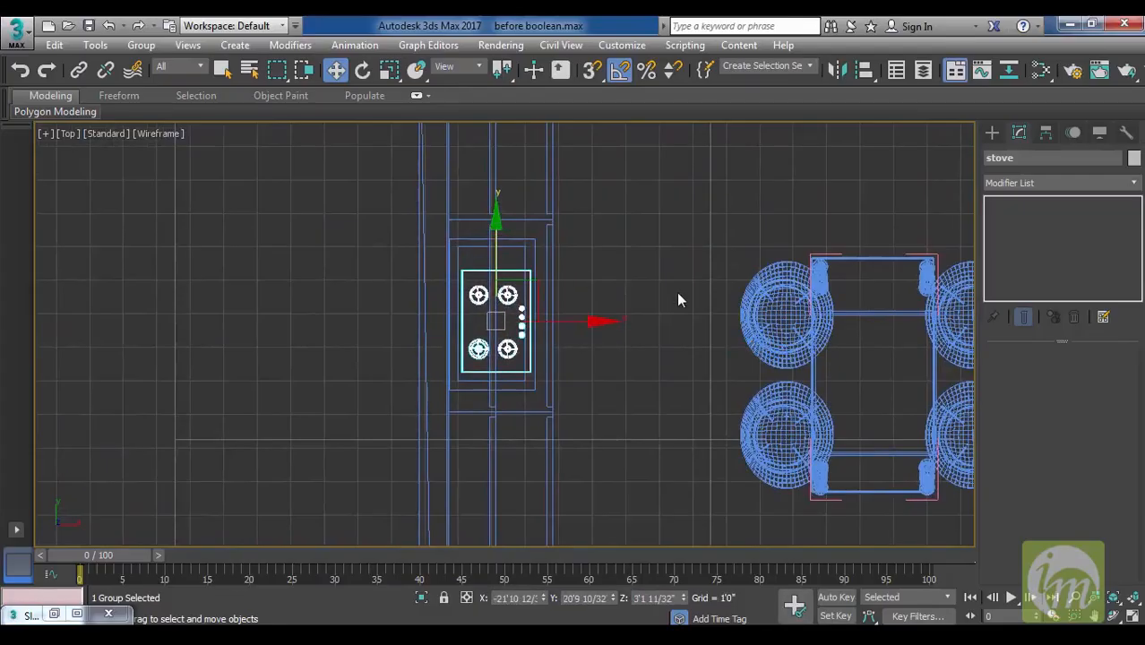
Examine the placed stove and the furnished interior in shaded perspective, and select the house walls.
{"action": "key", "text": "p"}
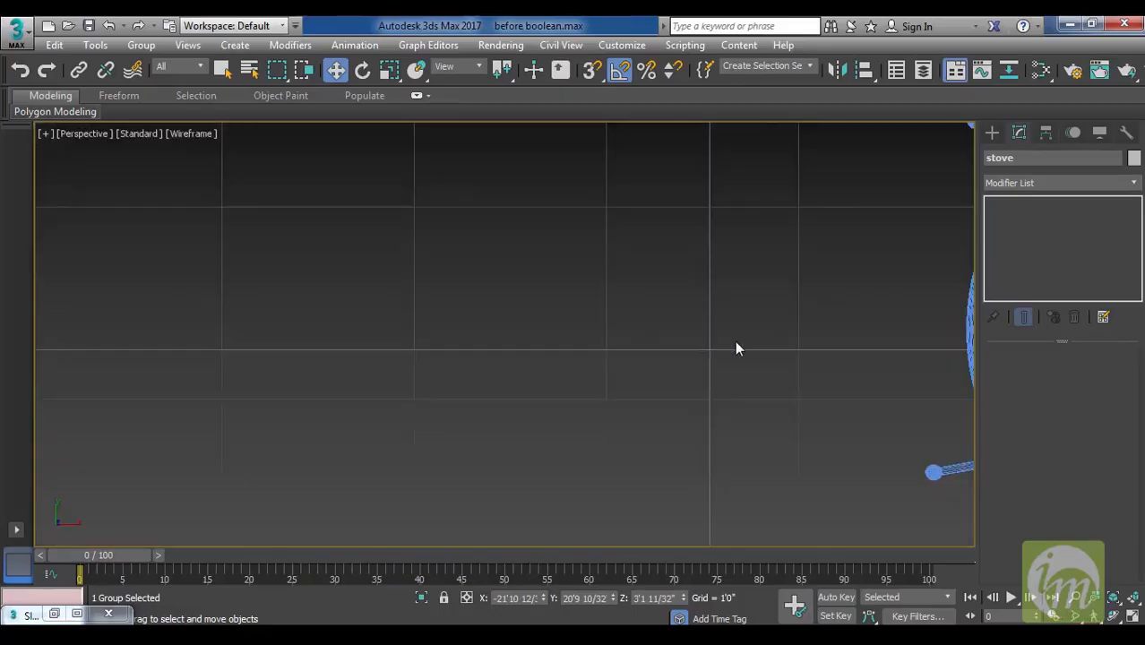
{"action": "key", "text": "z"}
{"action": "mouse_move", "coordinate": [777, 363]}
{"action": "middle_mouse_down"}
{"action": "mouse_move", "coordinate": [813, 341]}
{"action": "mouse_move", "coordinate": [792, 351]}
{"action": "mouse_move", "coordinate": [801, 359]}
{"action": "mouse_move", "coordinate": [792, 327]}
{"action": "mouse_move", "coordinate": [743, 318]}
{"action": "middle_mouse_up"}
{"action": "scroll", "coordinate": [813, 340], "scroll_direction": "down", "scroll_amount": 10}
{"action": "key", "text": "F3"}
{"action": "left_click", "coordinate": [641, 142]}
{"action": "middle_click_drag", "start_coordinate": [642, 268], "coordinate": [691, 392], "text": "alt"}
{"action": "scroll", "coordinate": [698, 378], "scroll_direction": "down", "scroll_amount": 5}
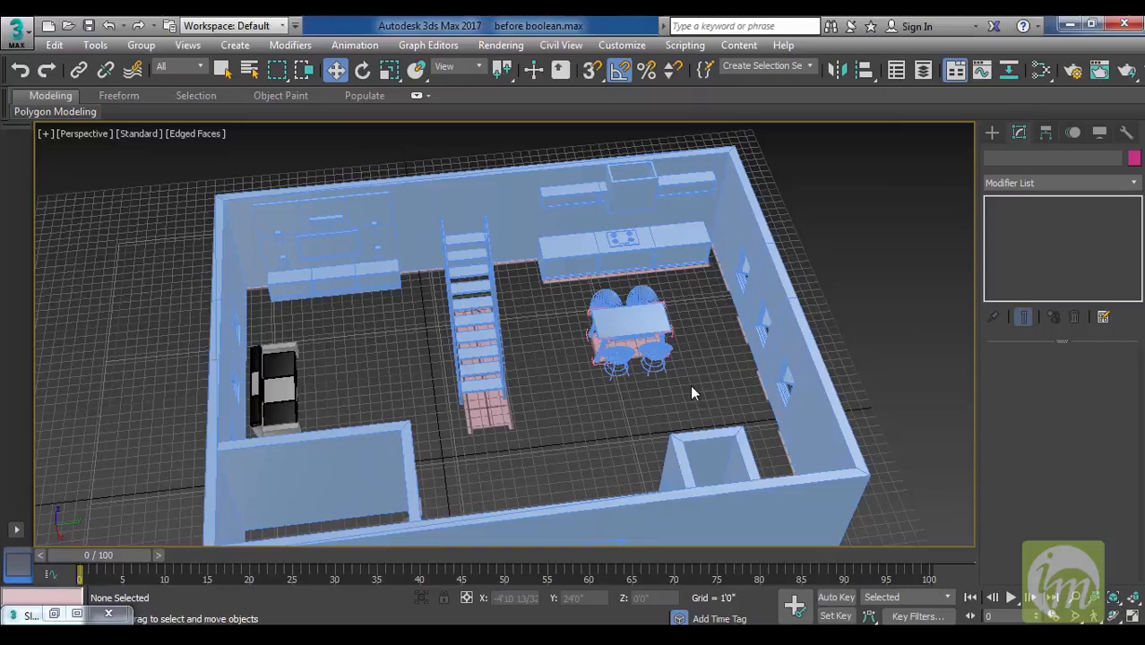
{"action": "middle_click_drag", "start_coordinate": [682, 387], "coordinate": [702, 405], "text": "alt"}
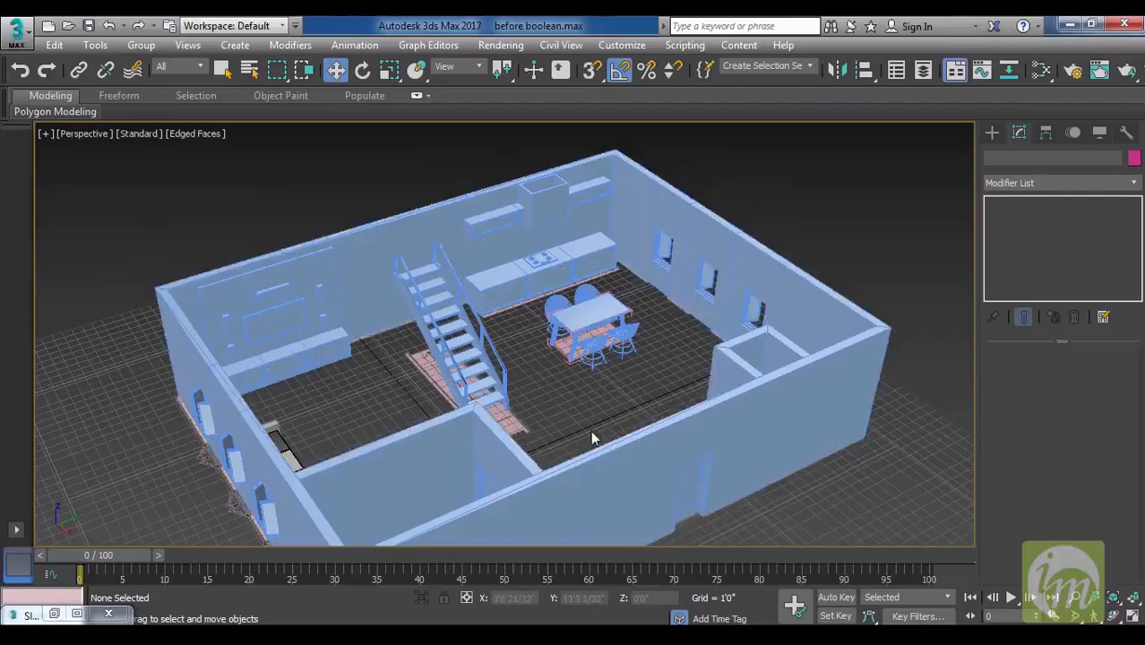
{"action": "left_click", "coordinate": [827, 283]}
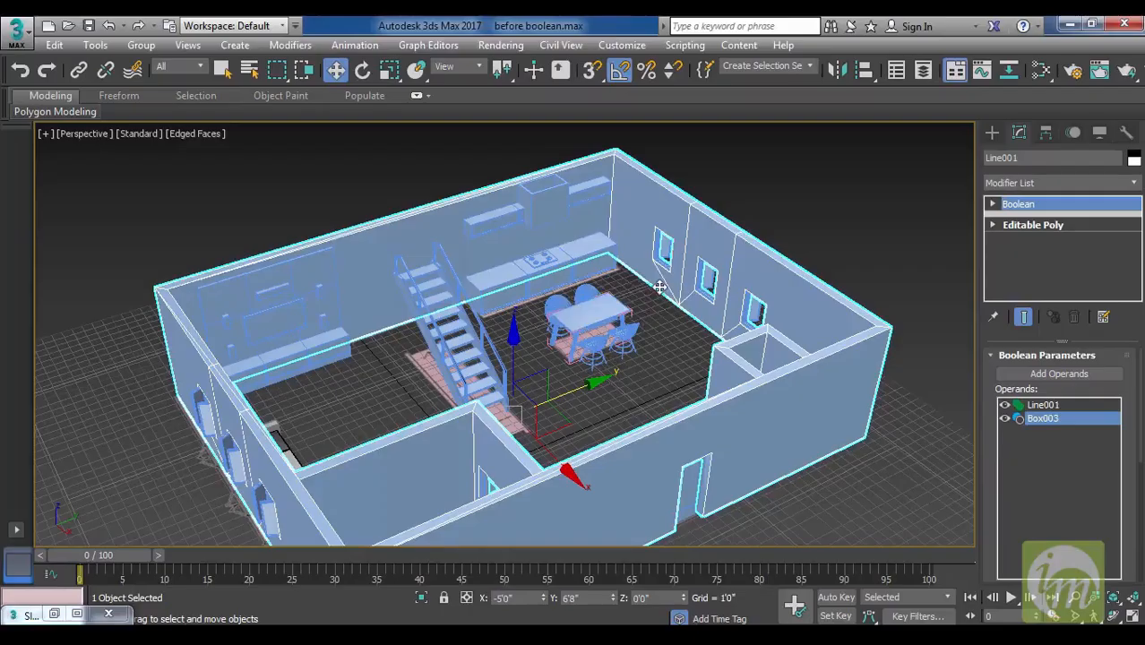
{"action": "middle_click_drag", "start_coordinate": [672, 315], "coordinate": [674, 313], "text": "alt"}
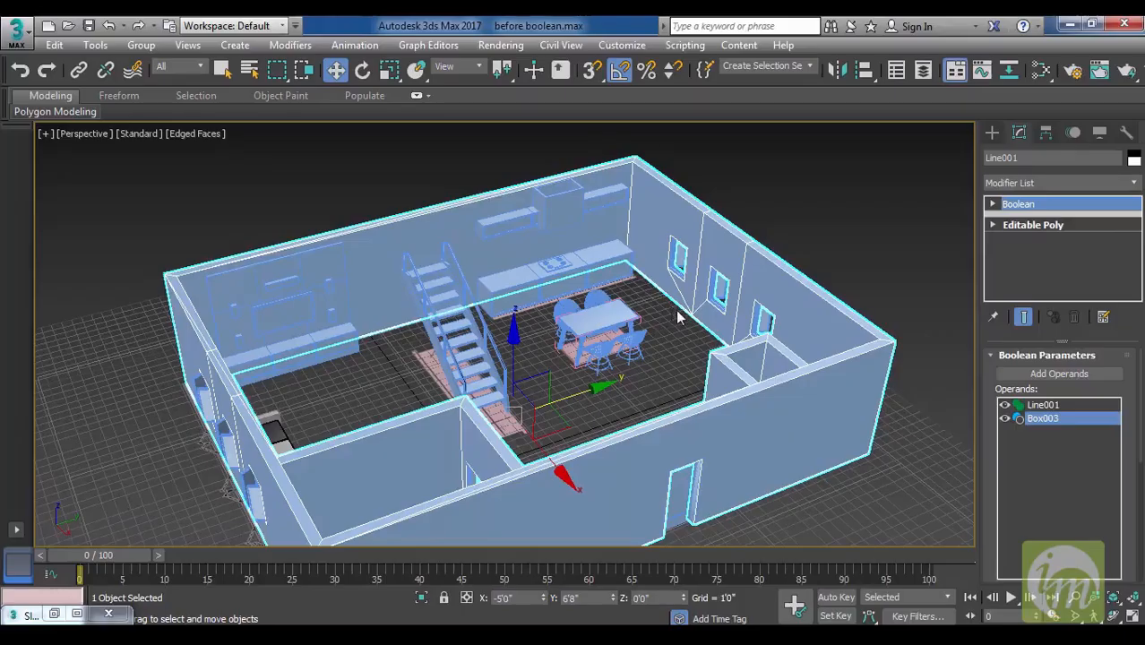